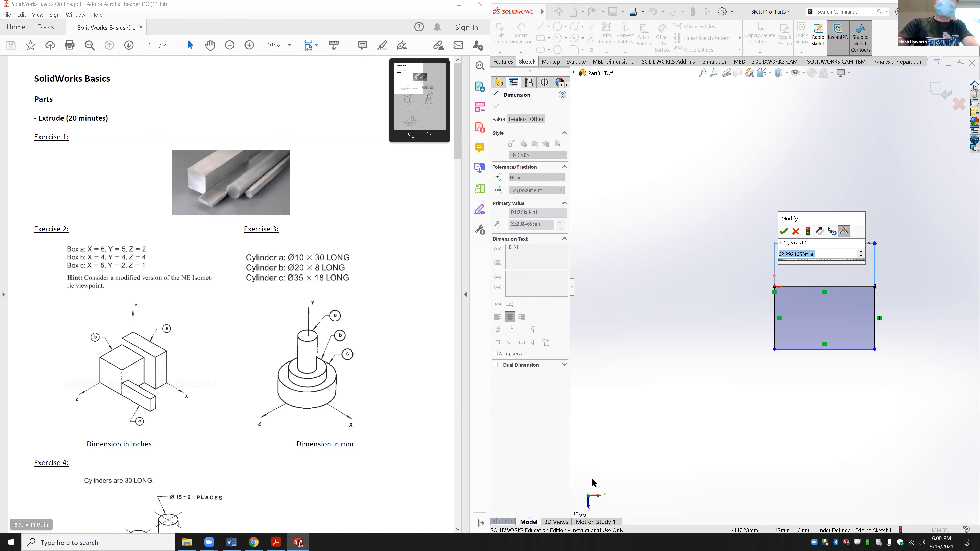
# Step: Accept the 62.29 mm rectangle width dimension and exit the sketch as Sketch1
pyautogui.click(783, 231)
pyautogui.click(497, 106)
pyautogui.click(500, 37)
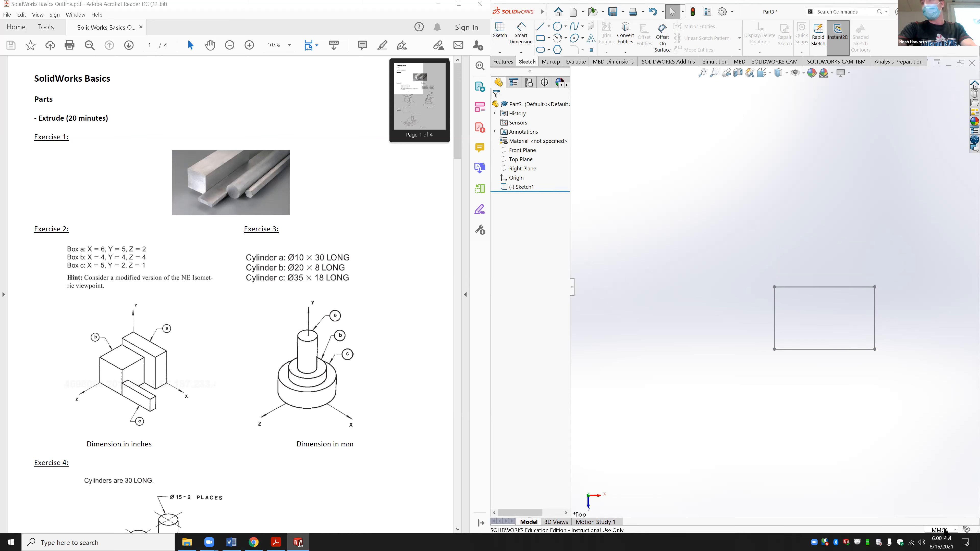
# Step: Switch the document units to IPS (inch, pound, second), then select the rectangle sketch
pyautogui.click(946, 530)
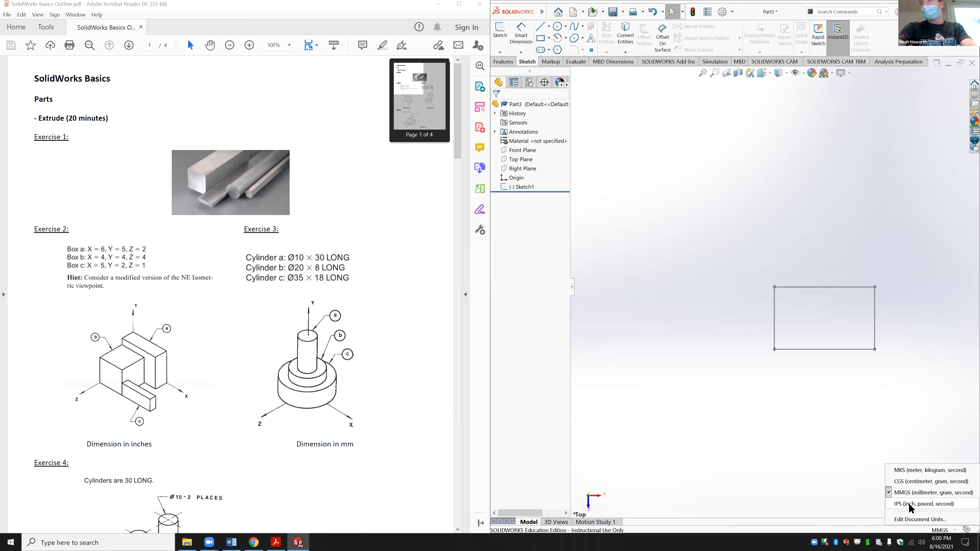
pyautogui.click(936, 507)
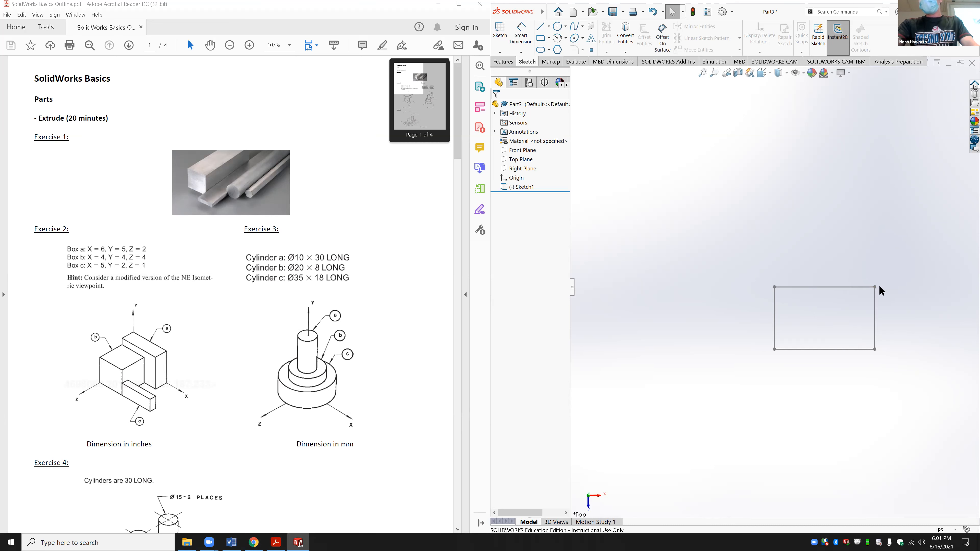
pyautogui.click(842, 287)
# Step: Edit Sketch1 and change the rectangle's width dimension to 6 in
pyautogui.click(859, 263)
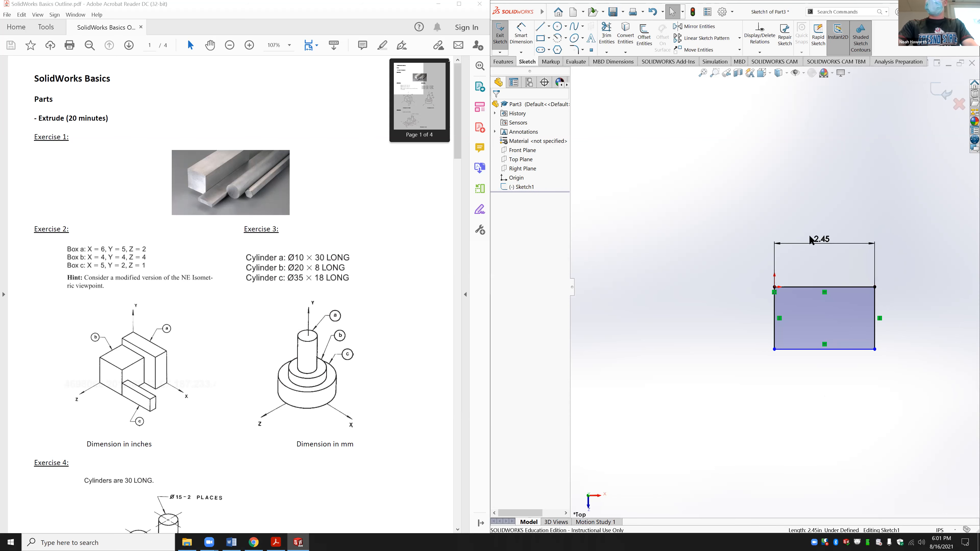
pyautogui.click(822, 239)
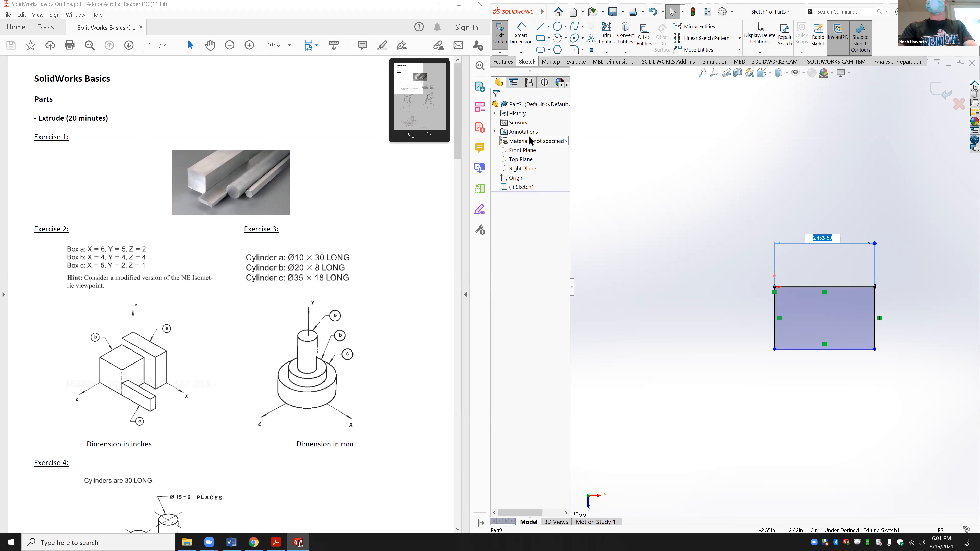
pyautogui.write('6')
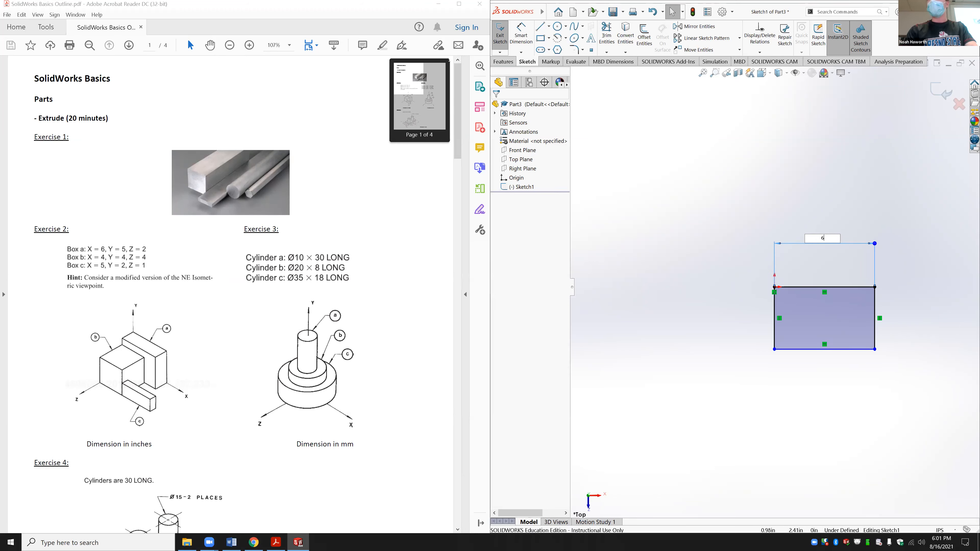
pyautogui.press('Return')
pyautogui.click(657, 305)
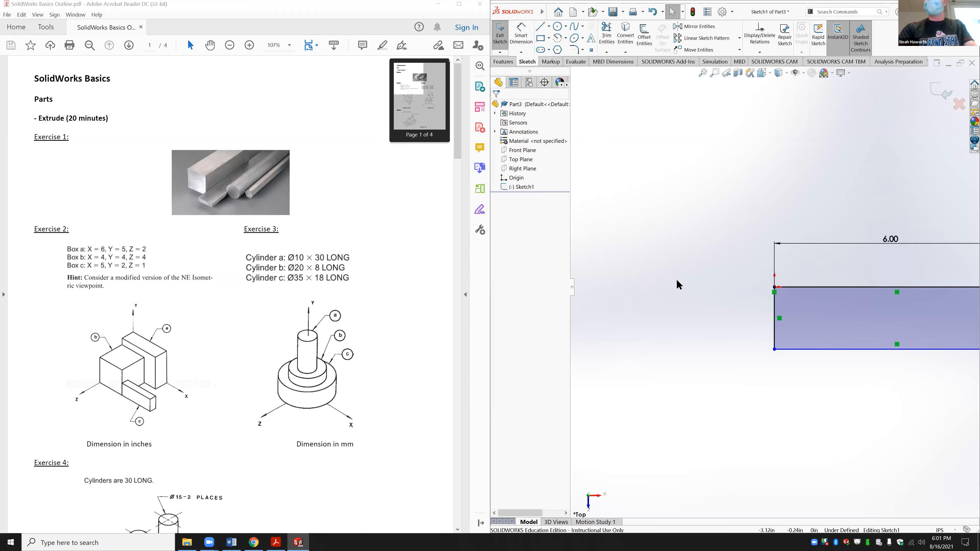
# Step: View the sketch normal to Top Plane and dimension the left edge to 2 in
pyautogui.moveTo(654, 305)
pyautogui.mouseDown(button='middle')
pyautogui.moveTo(704, 293)
pyautogui.moveTo(728, 313)
pyautogui.mouseUp(button='middle')
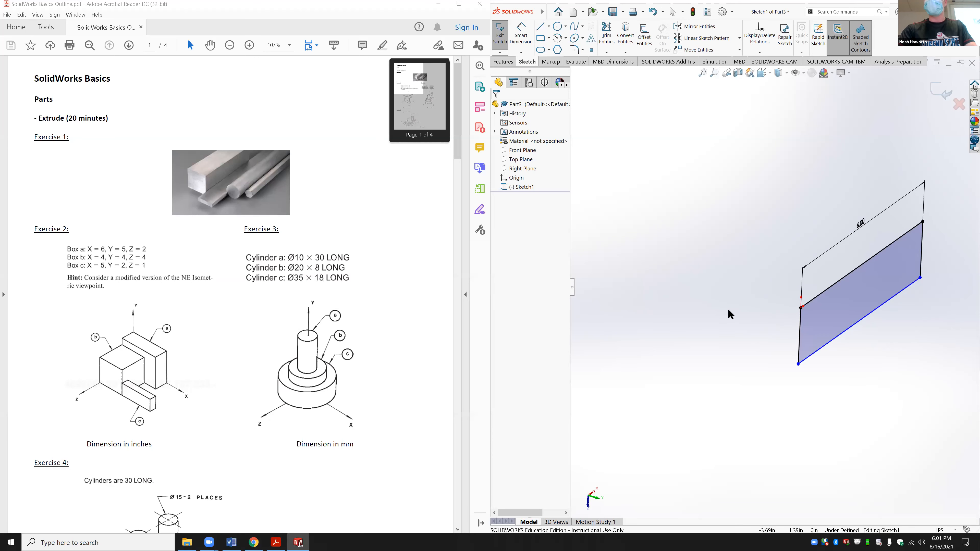
pyautogui.click(520, 159)
pyautogui.click(559, 154)
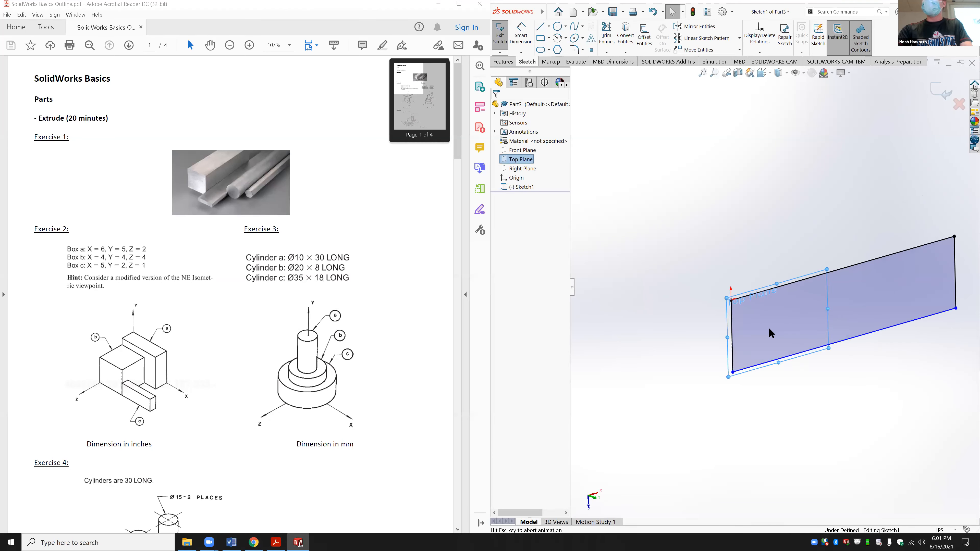
pyautogui.click(514, 29)
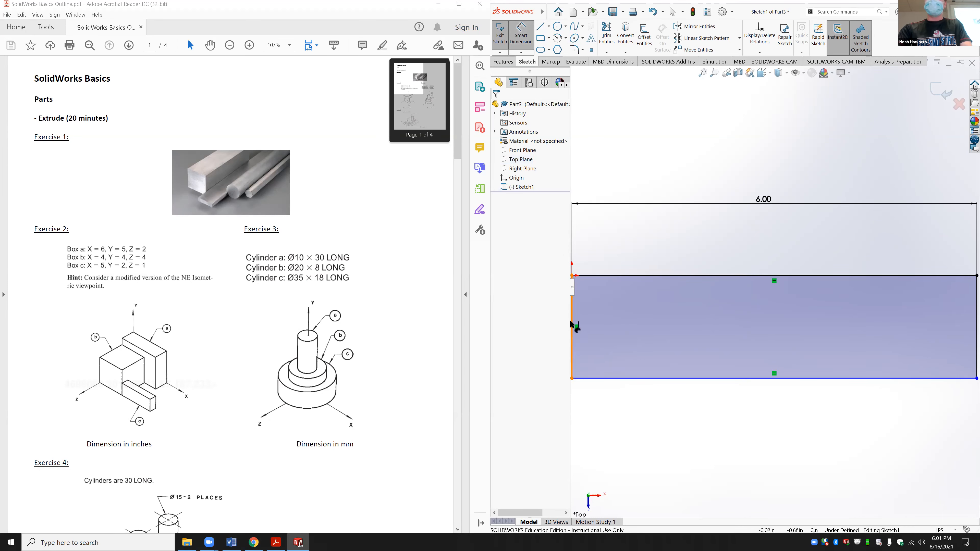
pyautogui.click(571, 322)
pyautogui.click(649, 322)
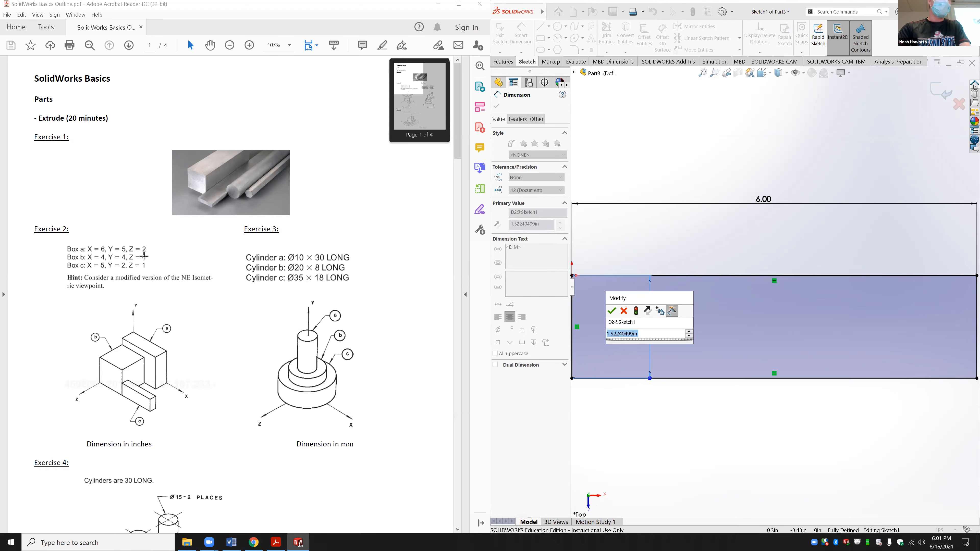
pyautogui.write('2')
pyautogui.press('Return')
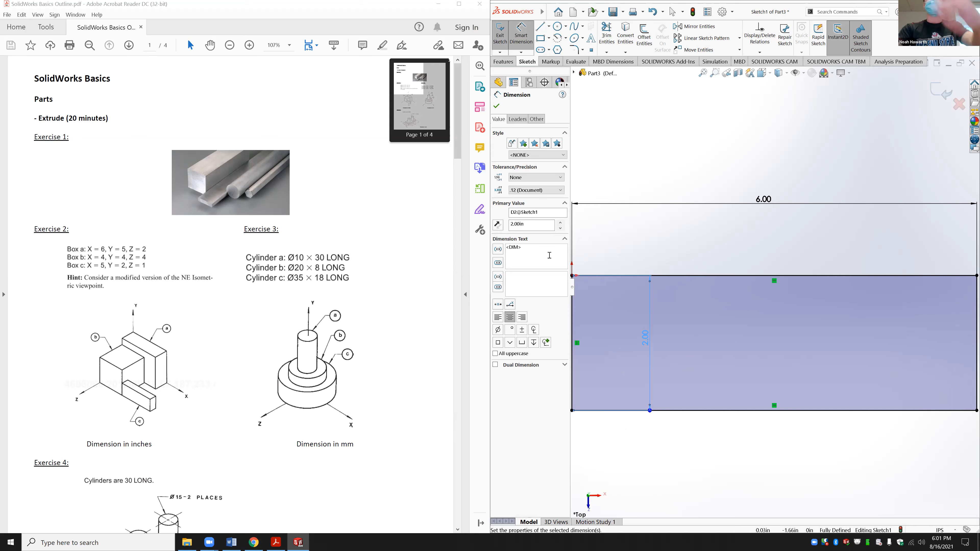
pyautogui.click(505, 62)
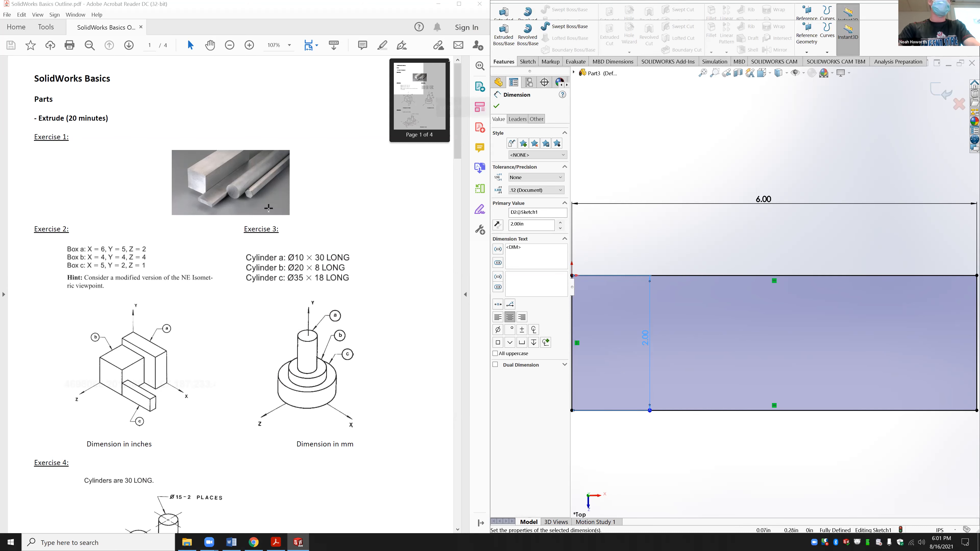
# Step: Extrude the 6 x 2 in rectangle 5 in deep into a solid box and orbit to inspect it
pyautogui.click(504, 35)
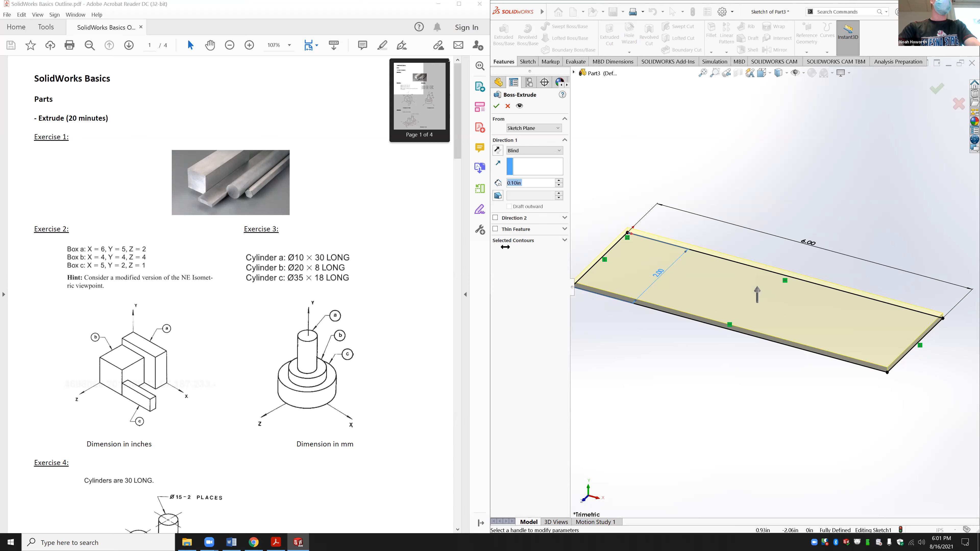
pyautogui.write('5')
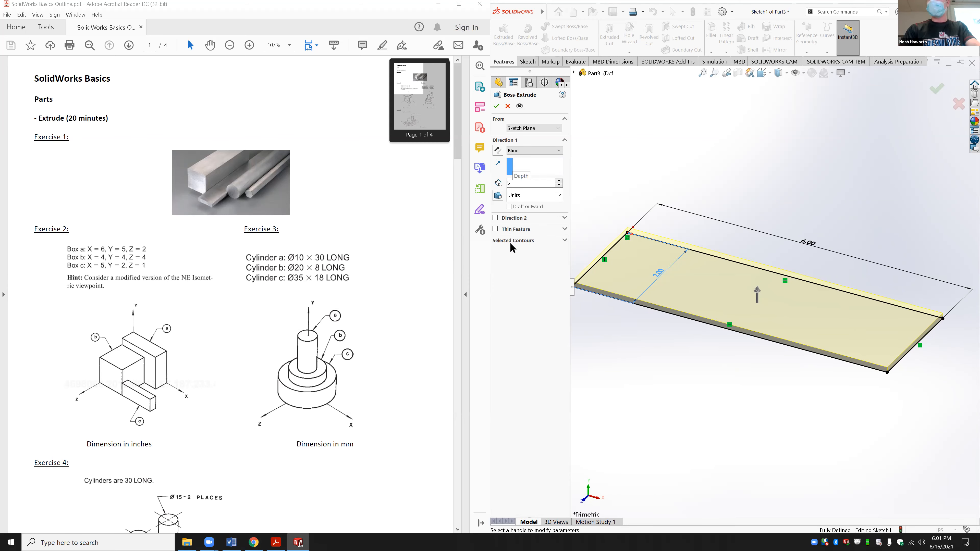
pyautogui.press('Return')
pyautogui.moveTo(723, 307); pyautogui.dragTo(934, 392, button='middle')
pyautogui.scroll(3, 752, 415)
pyautogui.click(935, 393)
pyautogui.click(966, 276)
pyautogui.moveTo(969, 295); pyautogui.dragTo(967, 321, button='middle')
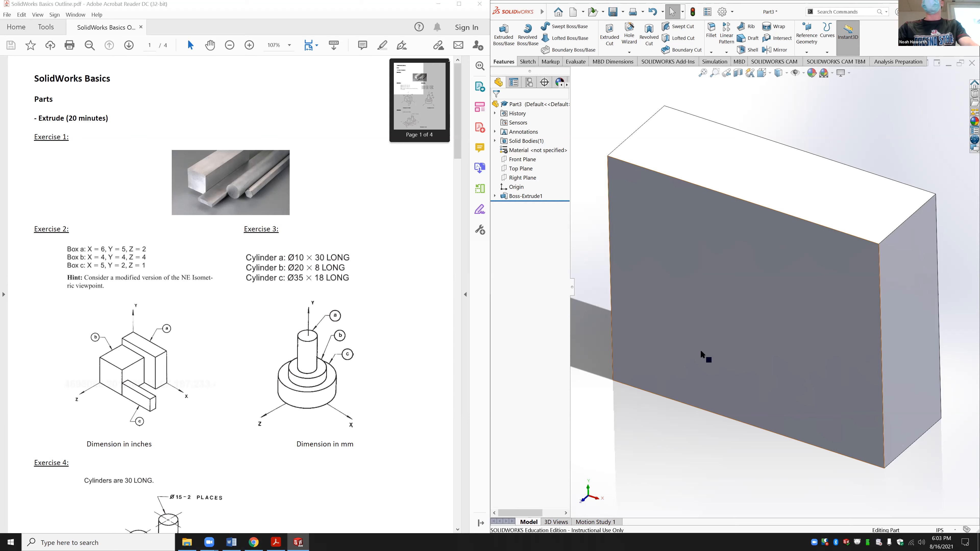
# Step: Draw a corner rectangle on the box's front face, starting at its lower-left corner
pyautogui.click(705, 325)
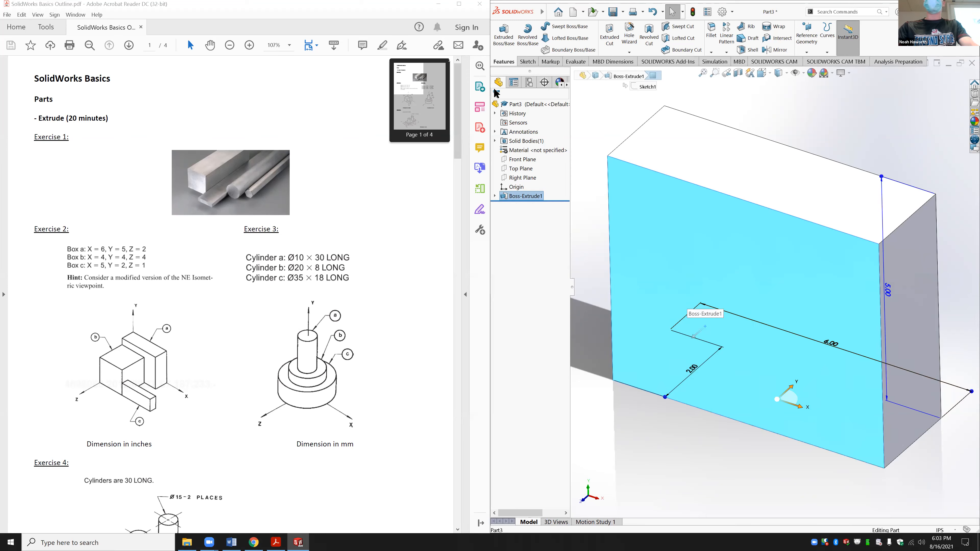
pyautogui.click(528, 61)
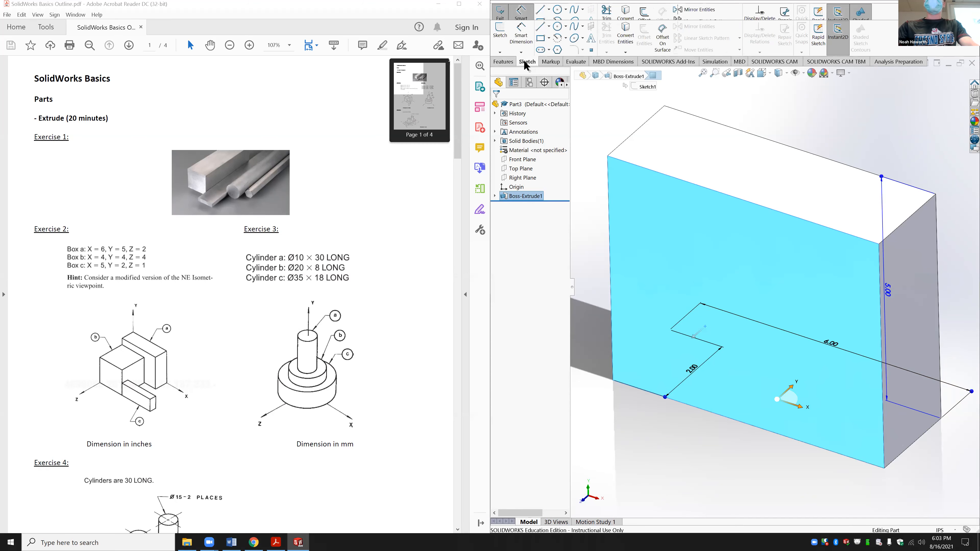
pyautogui.click(540, 39)
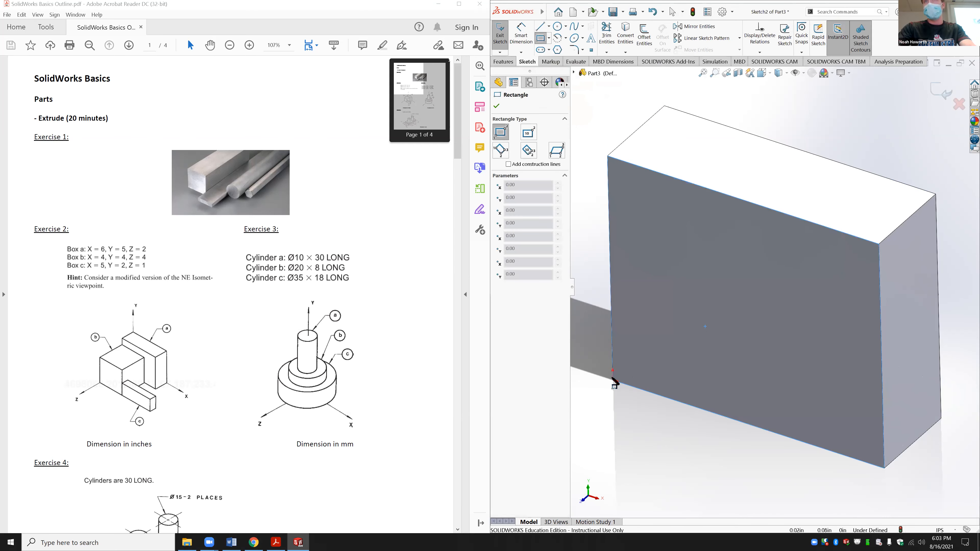
pyautogui.click(614, 382)
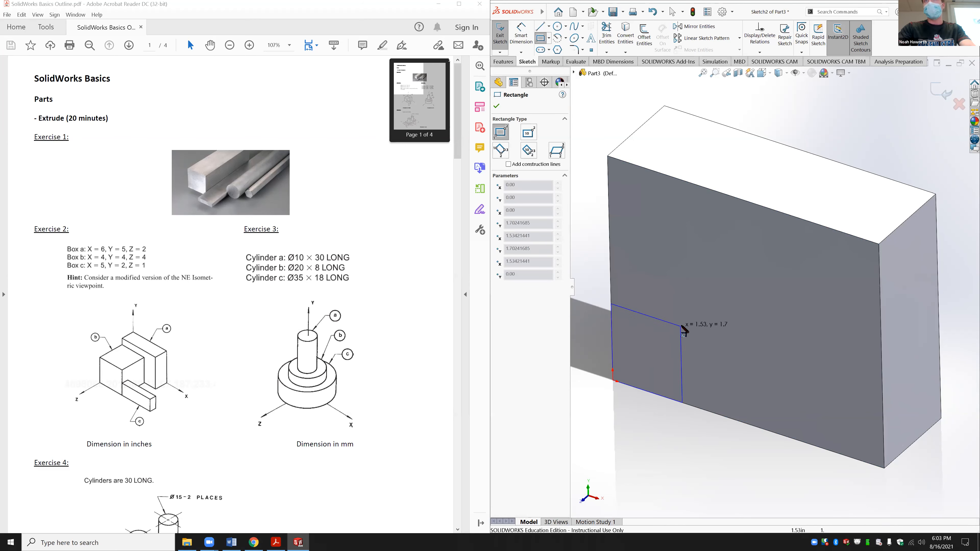
pyautogui.click(684, 323)
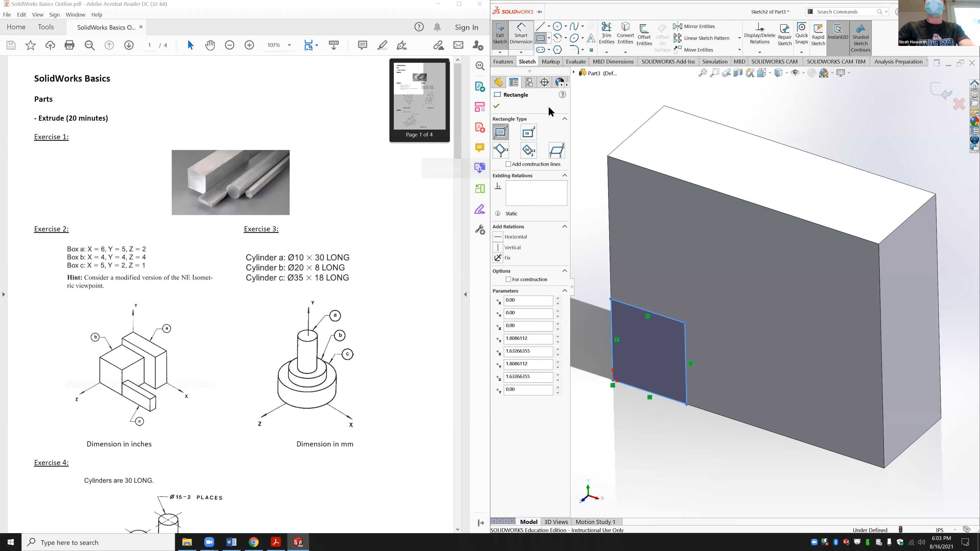
# Step: Dimension the new rectangle's top edge to 4.00 in
pyautogui.click(521, 34)
pyautogui.click(648, 303)
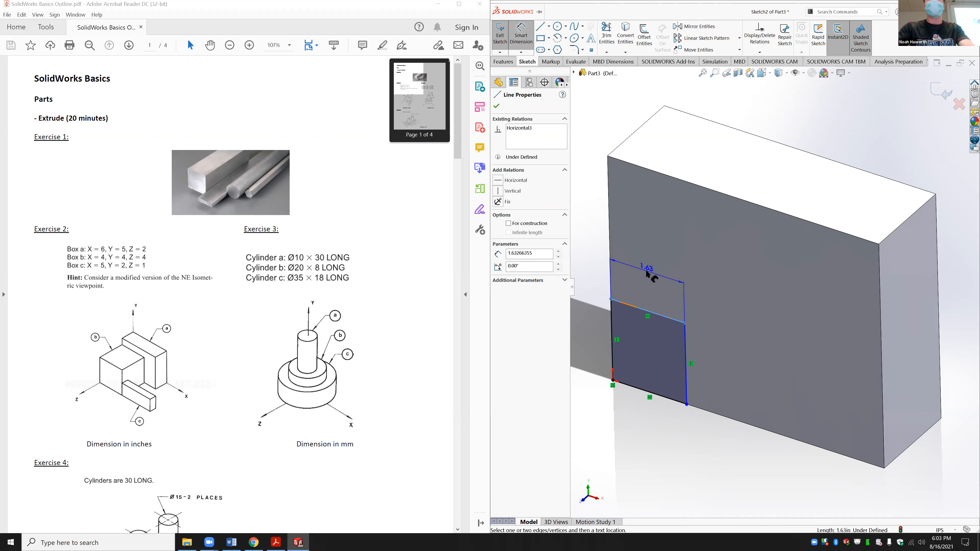
pyautogui.click(650, 273)
pyautogui.write('4')
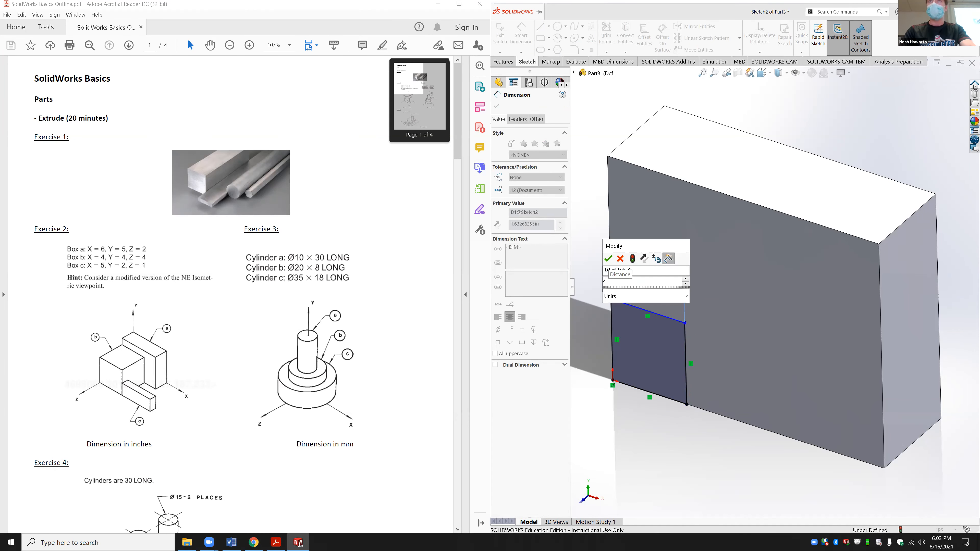
pyautogui.press('Return')
pyautogui.press('Escape')
pyautogui.press('Escape')
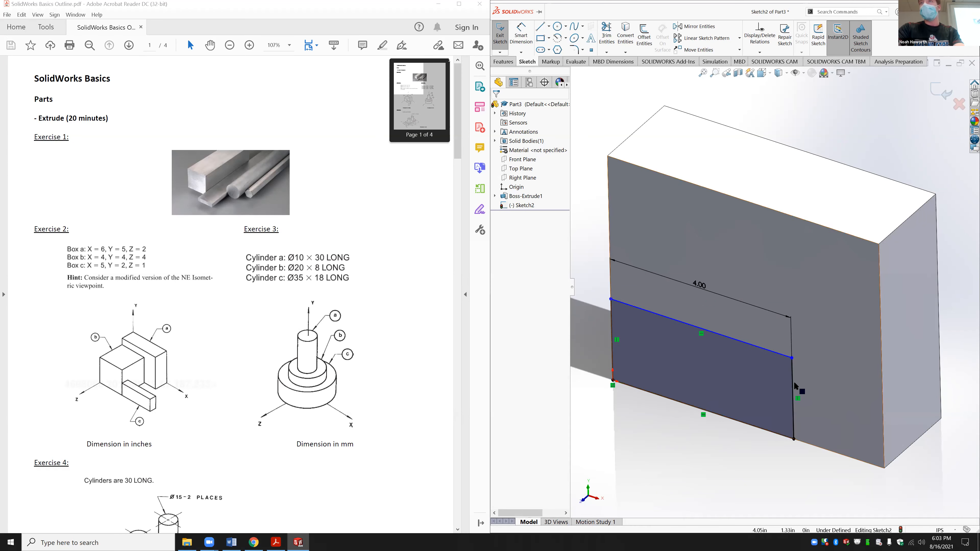
# Step: Make the rectangle's top and right edges equal, fully defining Sketch2
pyautogui.click(792, 393)
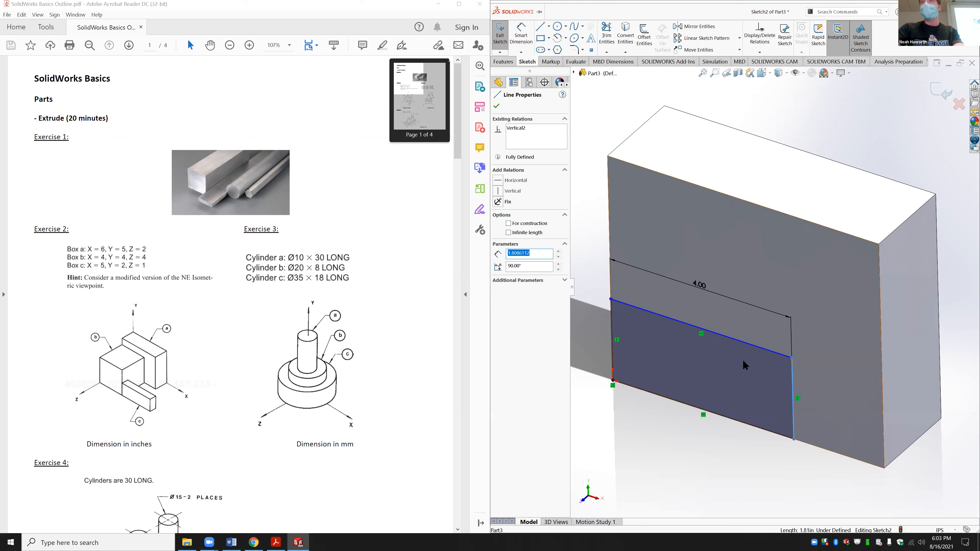
pyautogui.keyDown('ctrl'); pyautogui.click(749, 344); pyautogui.keyUp('ctrl')
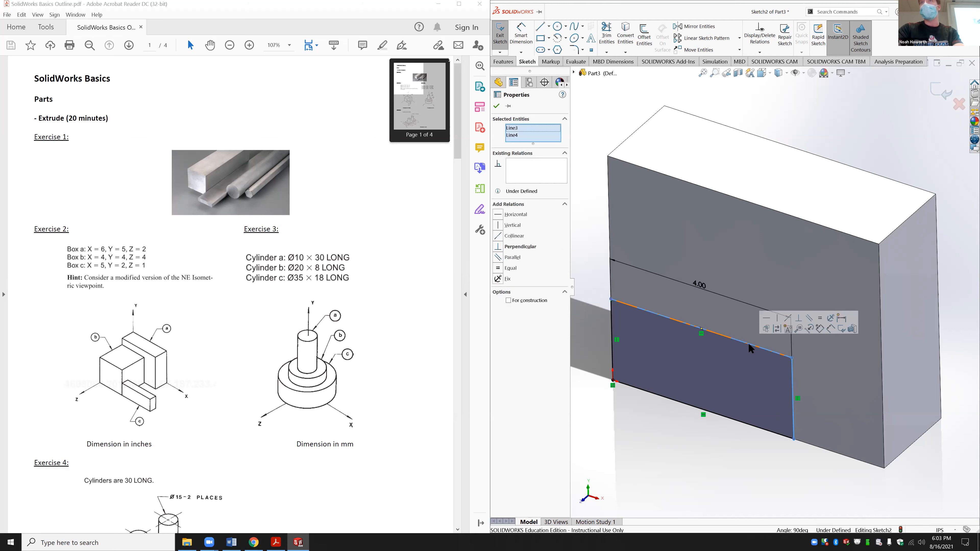
pyautogui.click(819, 318)
pyautogui.press('Escape')
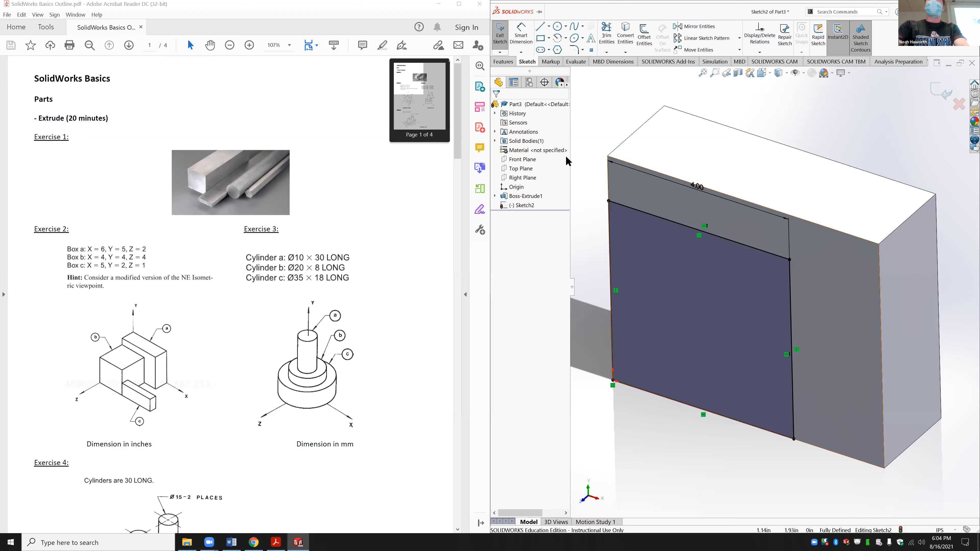
# Step: Extrude Sketch2 4 in into a second block and orbit to inspect it
pyautogui.click(503, 61)
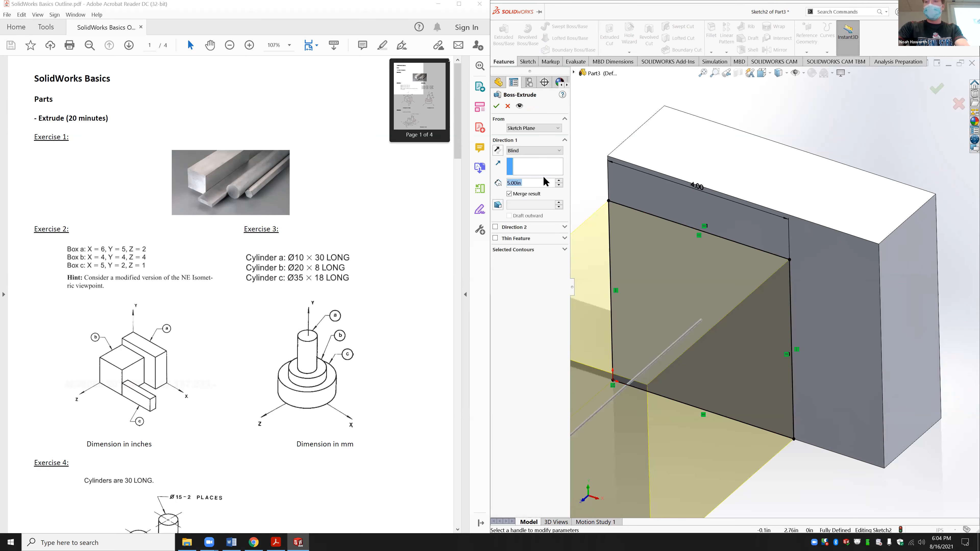
pyautogui.write('4')
pyautogui.press('Return')
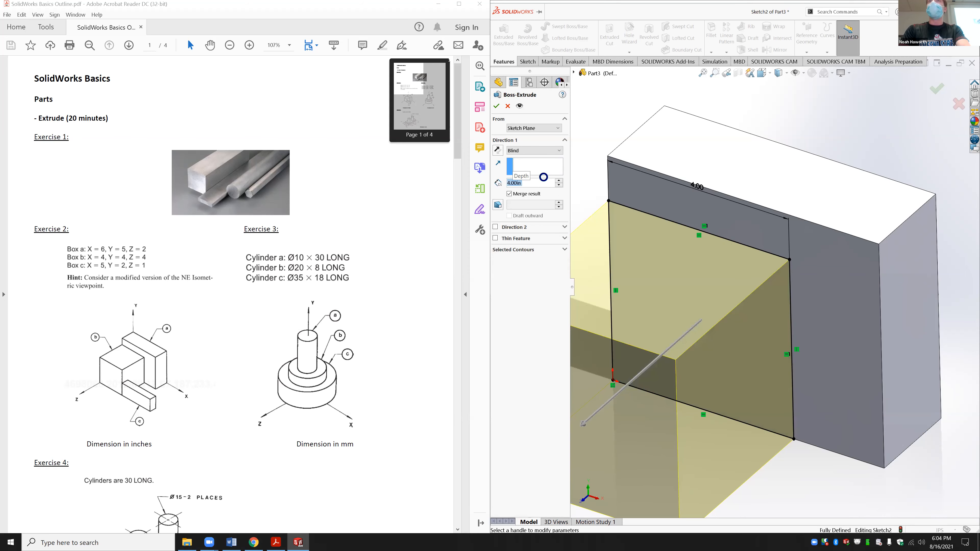
pyautogui.moveTo(706, 240); pyautogui.dragTo(706, 234, button='middle')
pyautogui.moveTo(700, 269); pyautogui.dragTo(722, 280, button='middle')
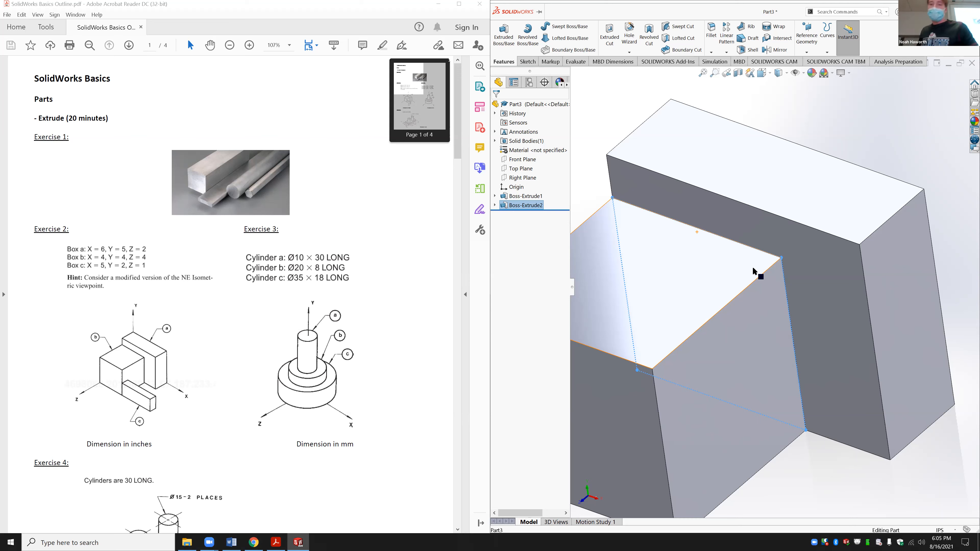
# Step: Start a sketch on the model's lower face and draw a rectangle from its bottom corner
pyautogui.click(926, 130)
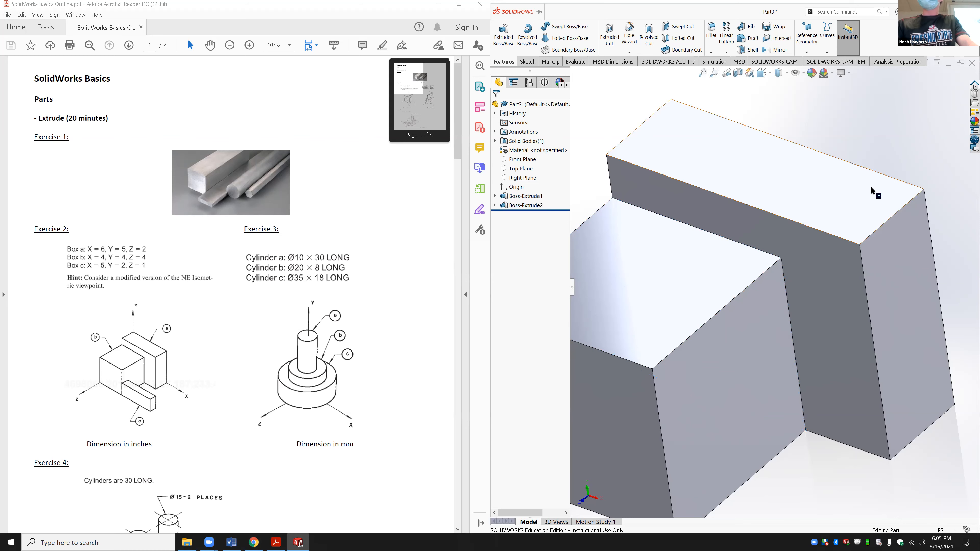
pyautogui.moveTo(866, 190); pyautogui.dragTo(772, 361, button='middle')
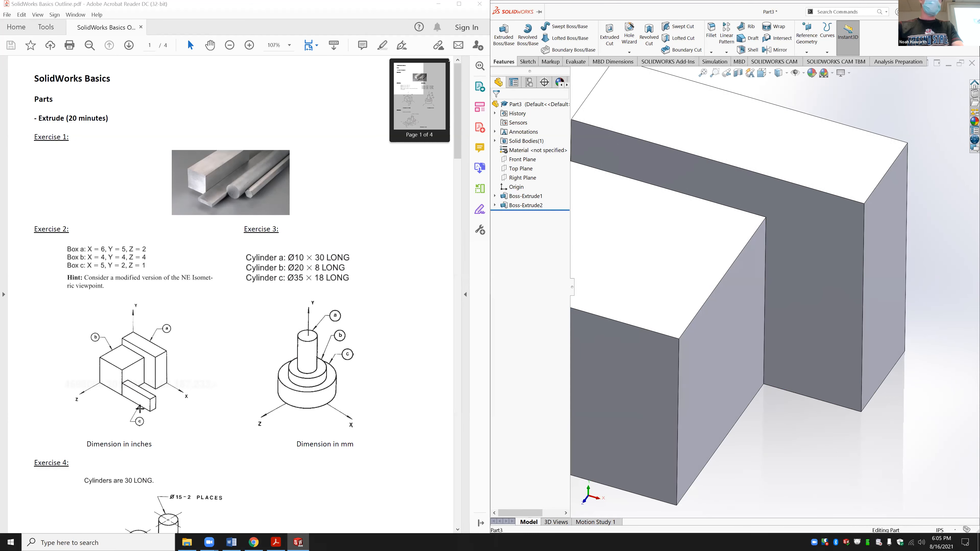
pyautogui.moveTo(736, 352); pyautogui.dragTo(706, 425, button='middle')
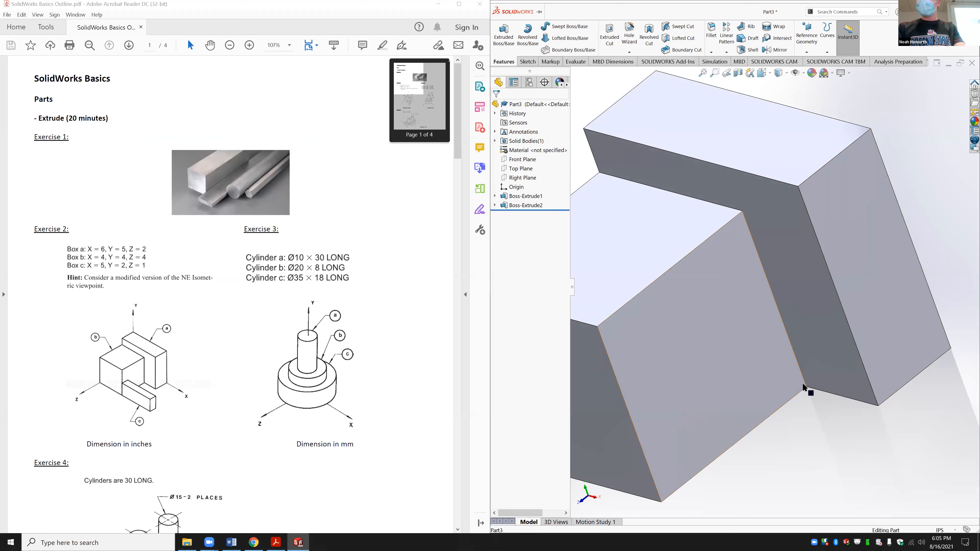
pyautogui.moveTo(794, 414); pyautogui.dragTo(798, 416, button='middle')
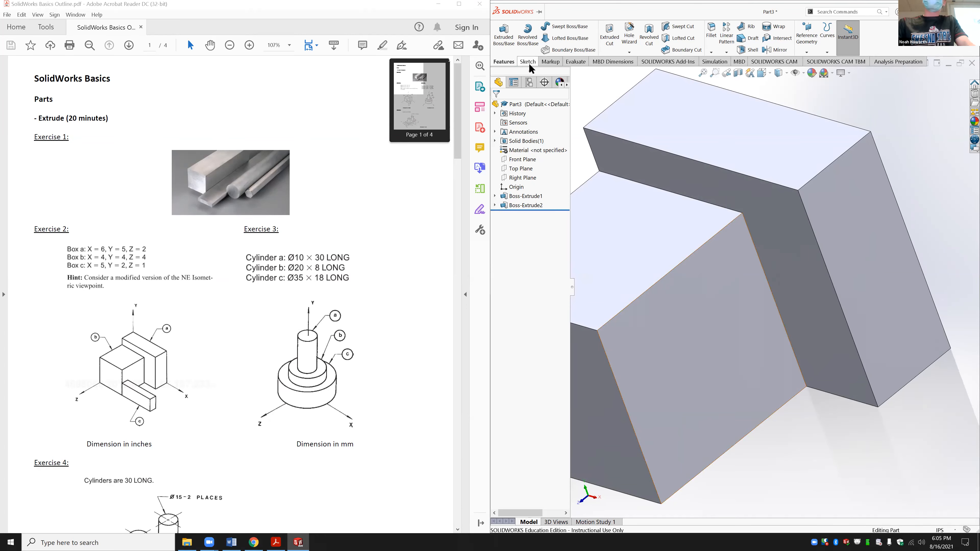
pyautogui.click(527, 62)
pyautogui.click(541, 39)
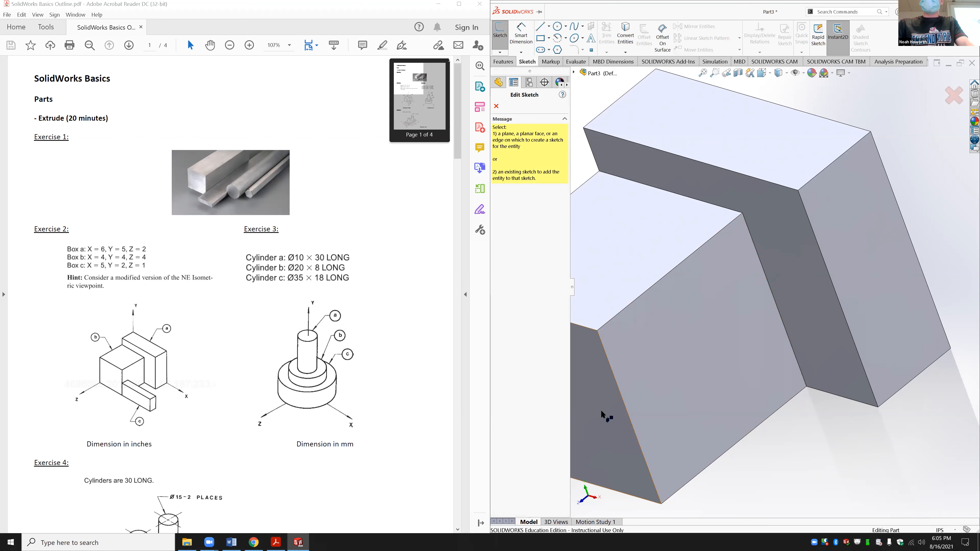
pyautogui.click(660, 501)
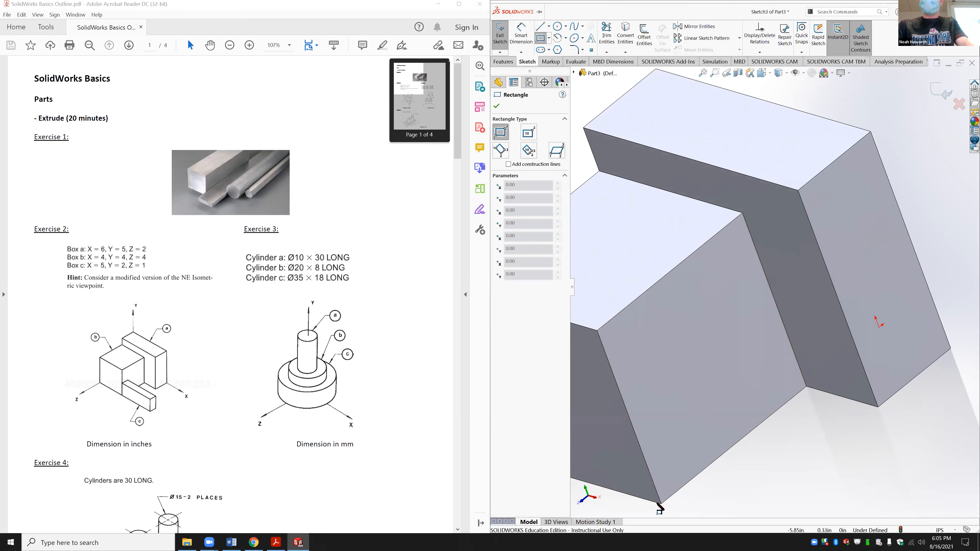
pyautogui.click(661, 504)
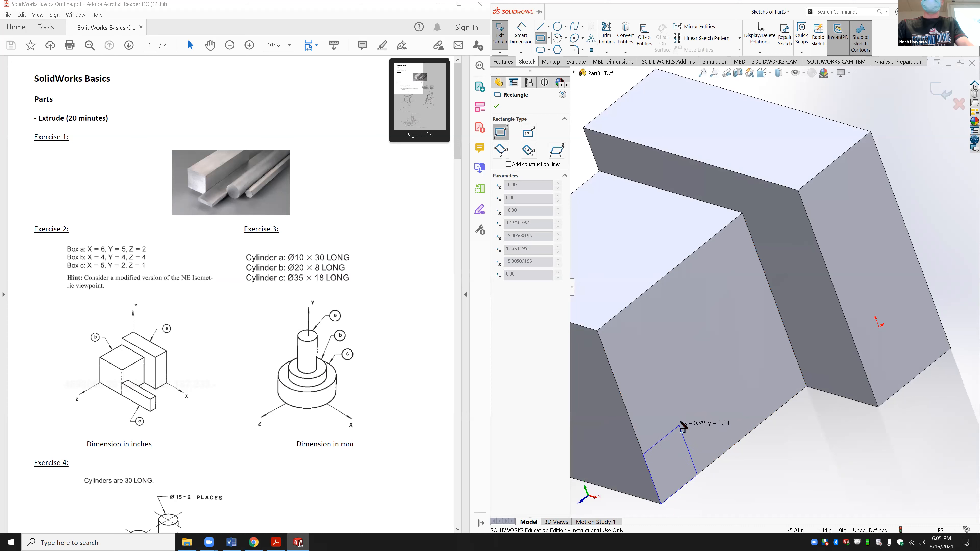
pyautogui.click(681, 422)
# Step: Dimension the rectangle 1 in wide and 2 in long
pyautogui.click(524, 38)
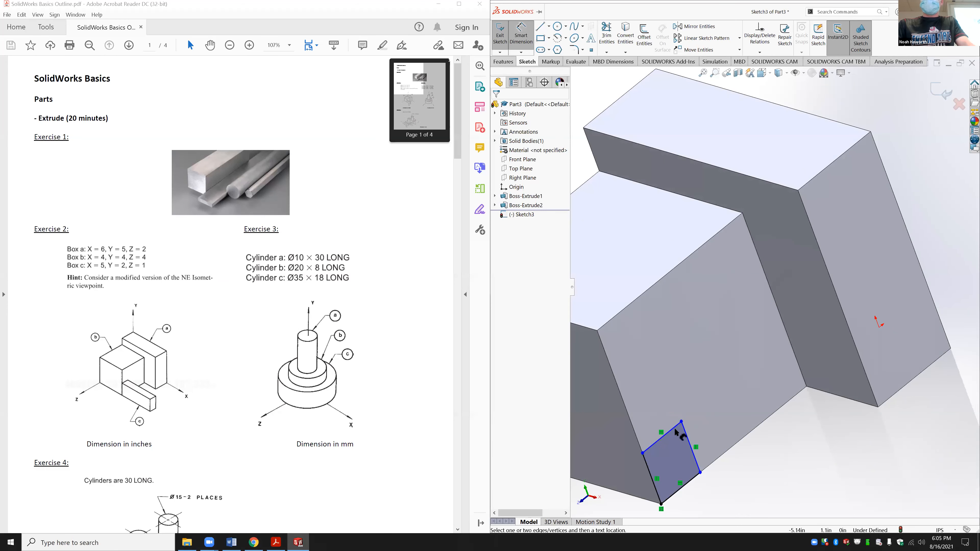
pyautogui.click(676, 429)
pyautogui.click(655, 401)
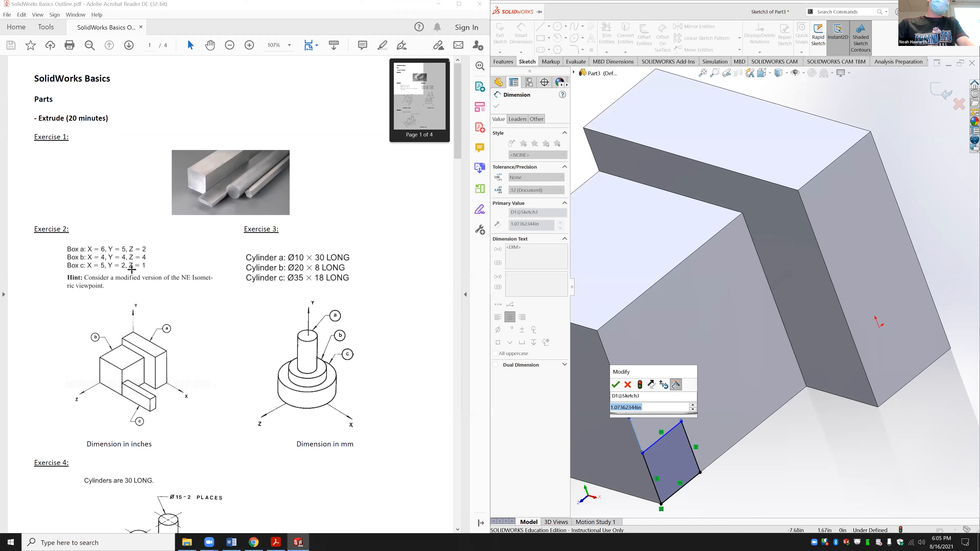
pyautogui.write('1')
pyautogui.press('Return')
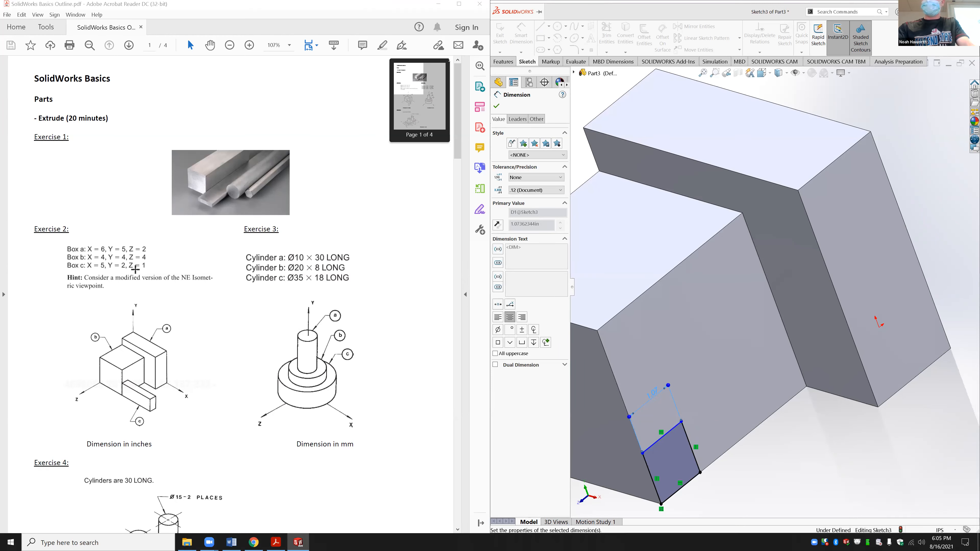
pyautogui.click(685, 443)
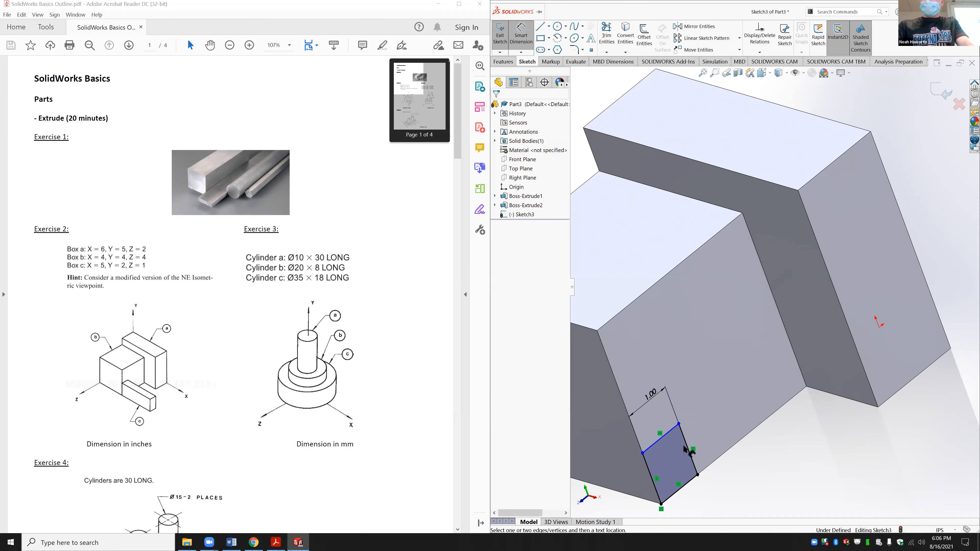
pyautogui.click(691, 429)
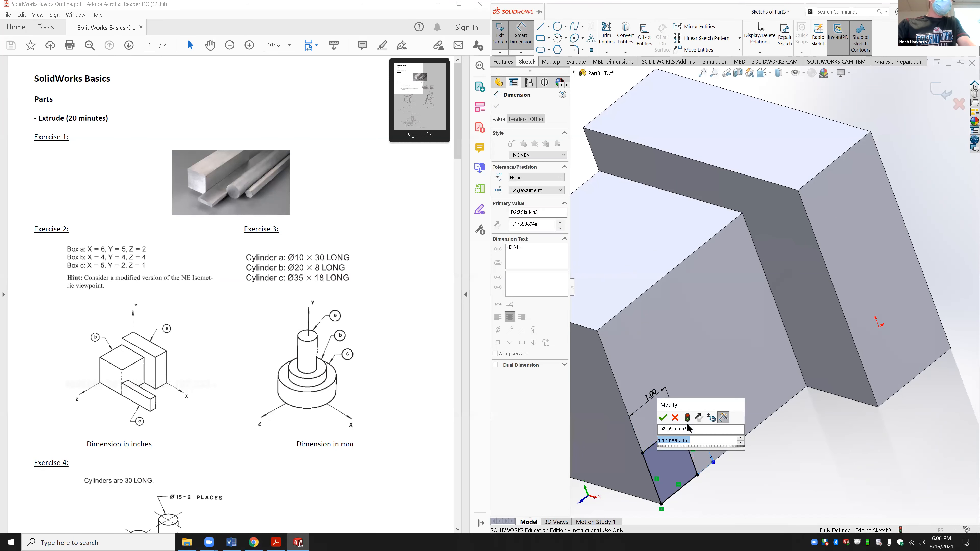
pyautogui.write('2')
pyautogui.press('Return')
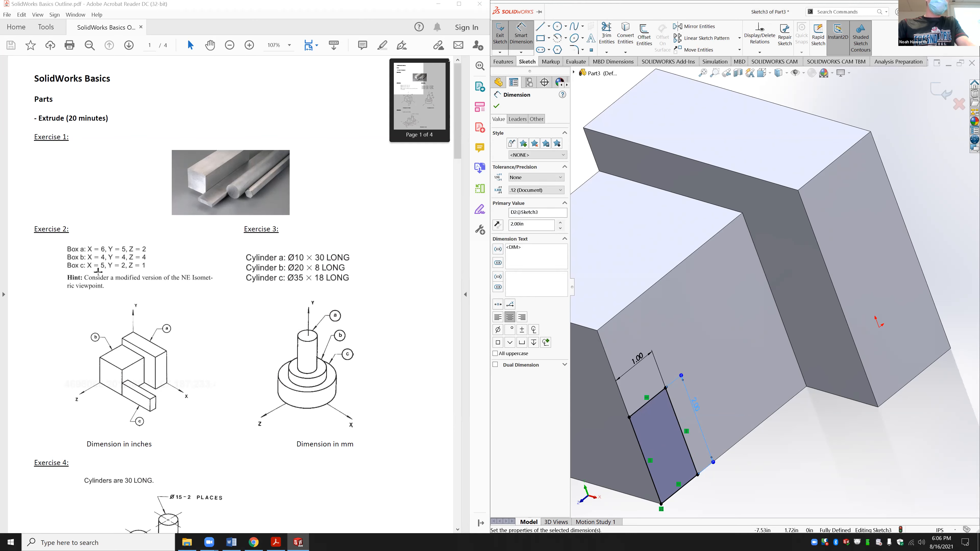
pyautogui.click(503, 61)
# Step: Extrude the small rectangle 5 in into a bar, then return to the isometric view
pyautogui.click(504, 35)
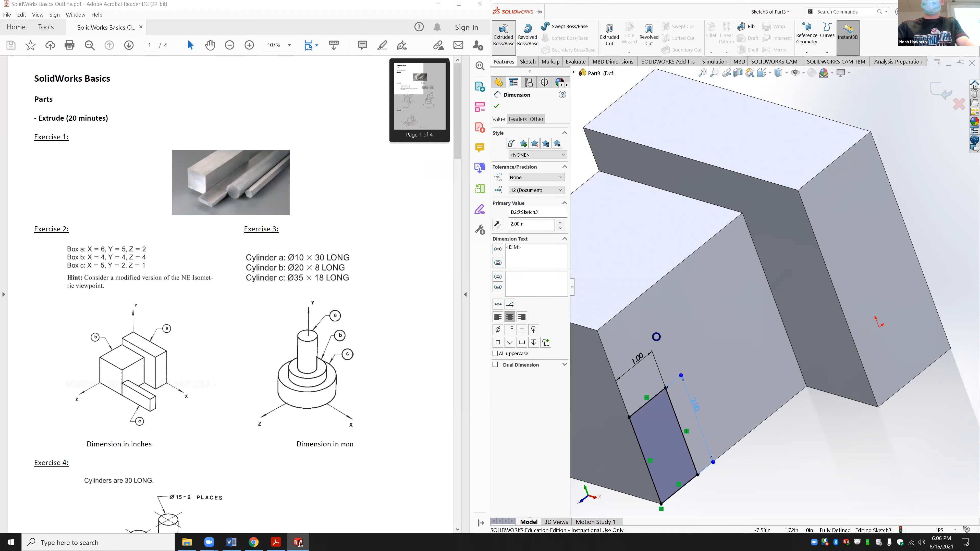
pyautogui.write('5')
pyautogui.press('Return')
pyautogui.press('Return')
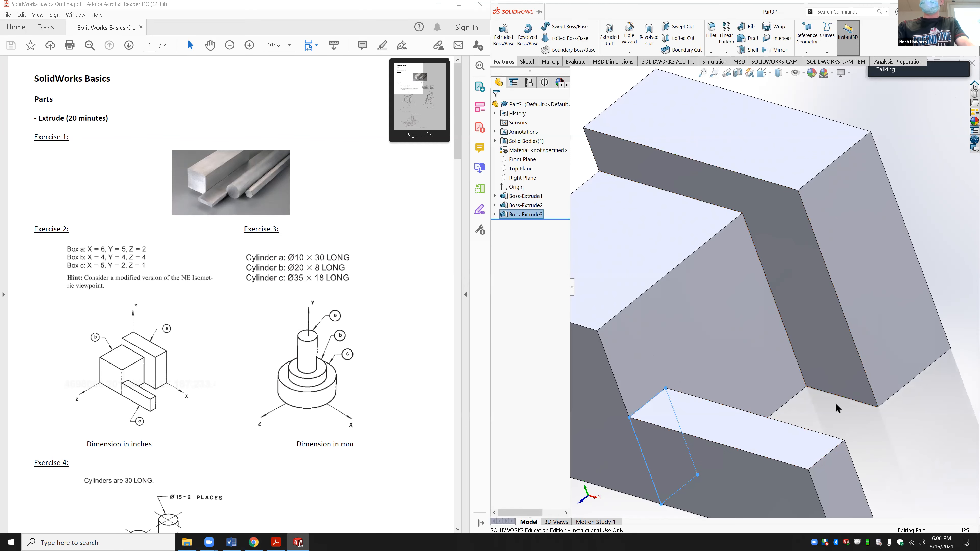
pyautogui.click(834, 402)
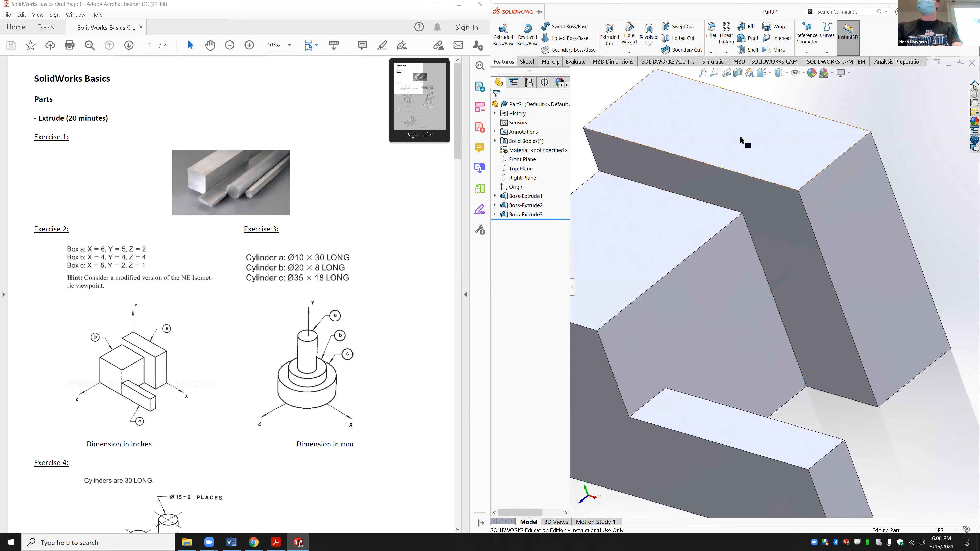
pyautogui.click(763, 73)
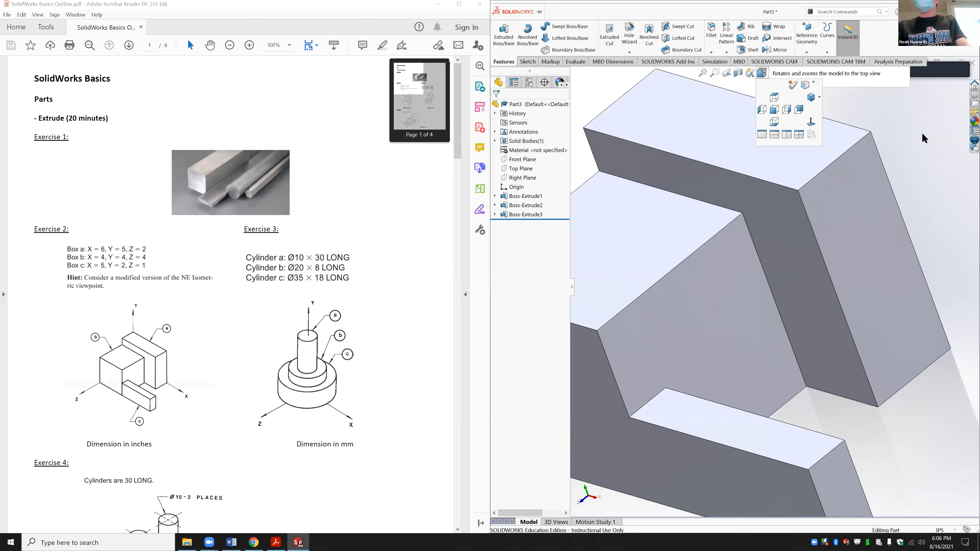
pyautogui.press('space')
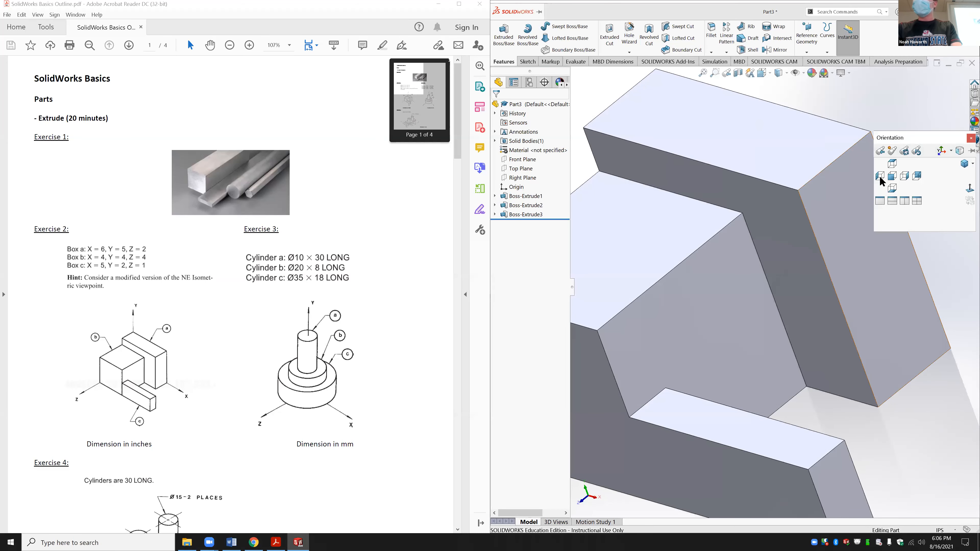
pyautogui.click(964, 165)
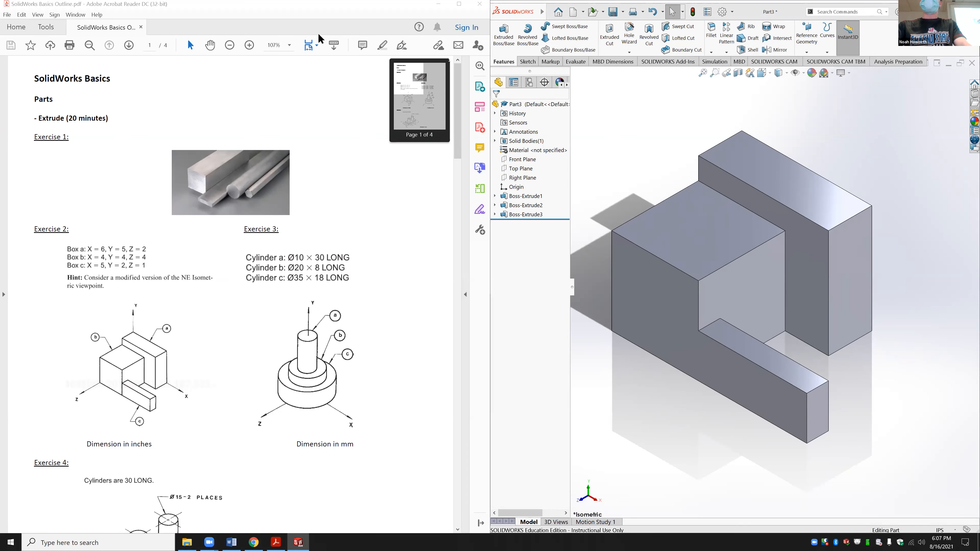
# Step: Open the File menu to save the three-block model
pyautogui.click(550, 12)
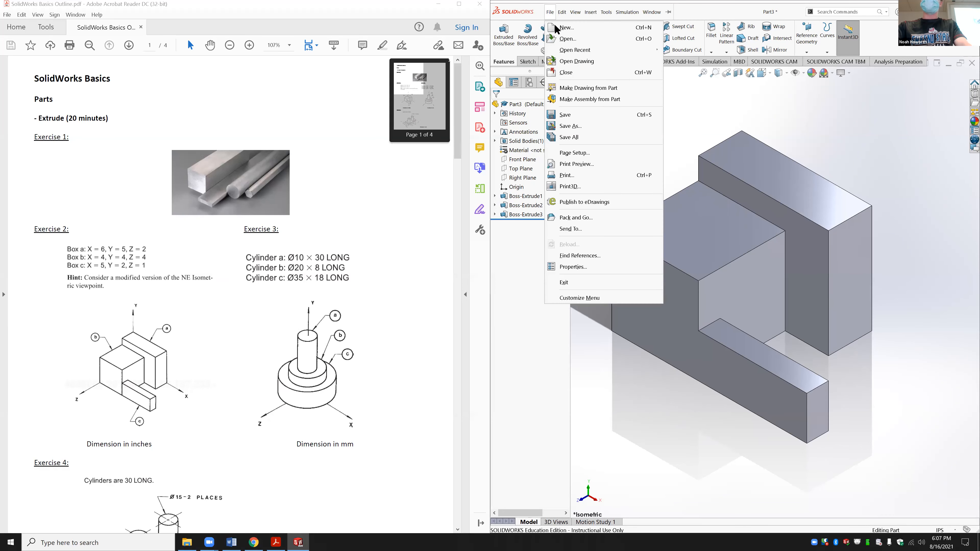
# Step: Save the part to Downloads as Exercise 2.SLDPRT, then close it
pyautogui.click(583, 114)
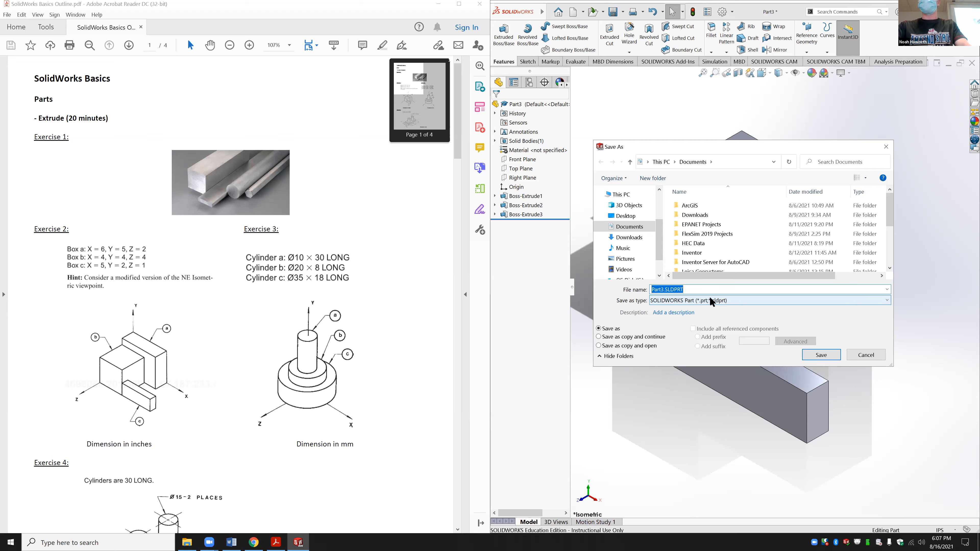
pyautogui.click(702, 289)
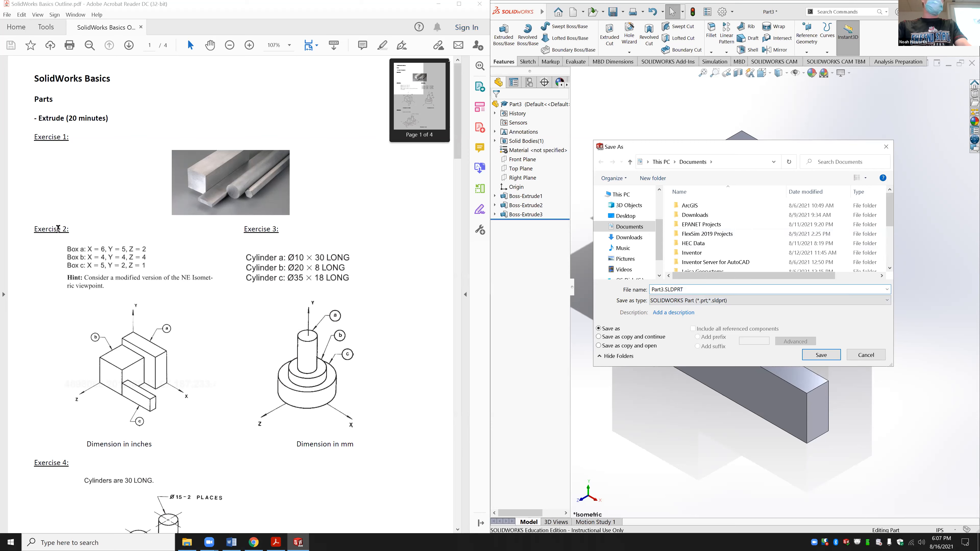
pyautogui.moveTo(71, 228); pyautogui.dragTo(34, 230)
pyautogui.rightClick(35, 228)
pyautogui.press('Escape')
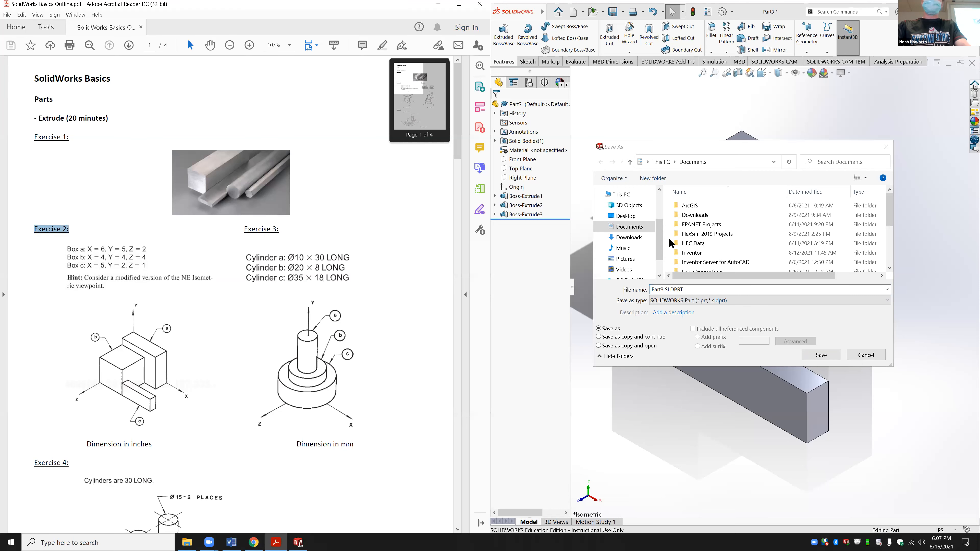
pyautogui.click(635, 238)
pyautogui.doubleClick(668, 290)
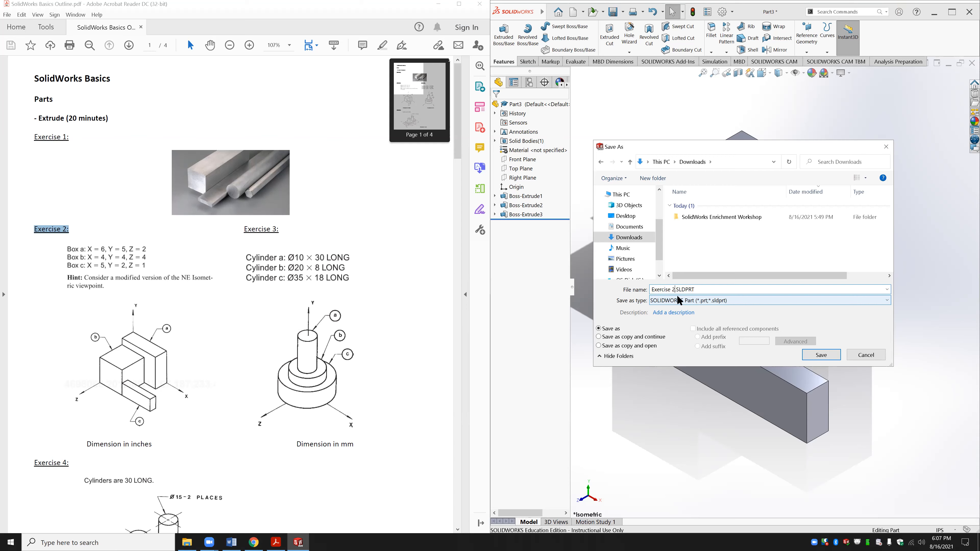
pyautogui.press('Return')
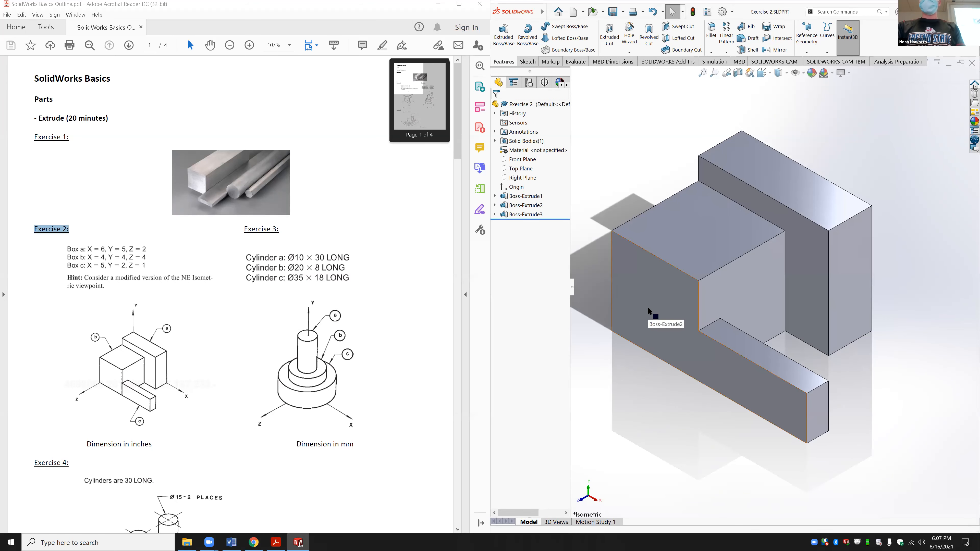
pyautogui.hotkey('ctrl', 'w')
# Step: Create a new blank part and view Top Plane normal to the screen
pyautogui.hotkey('ctrl', 'n')
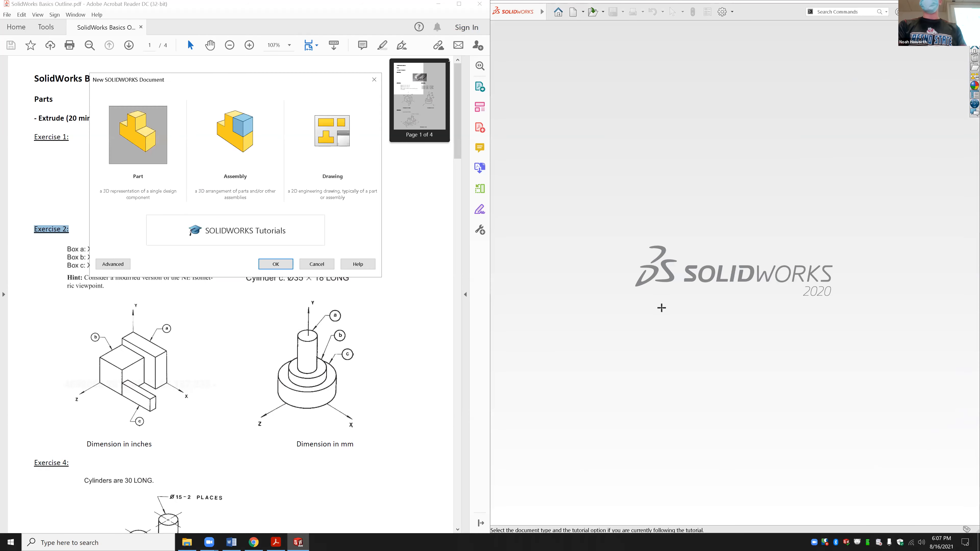
pyautogui.press('Return')
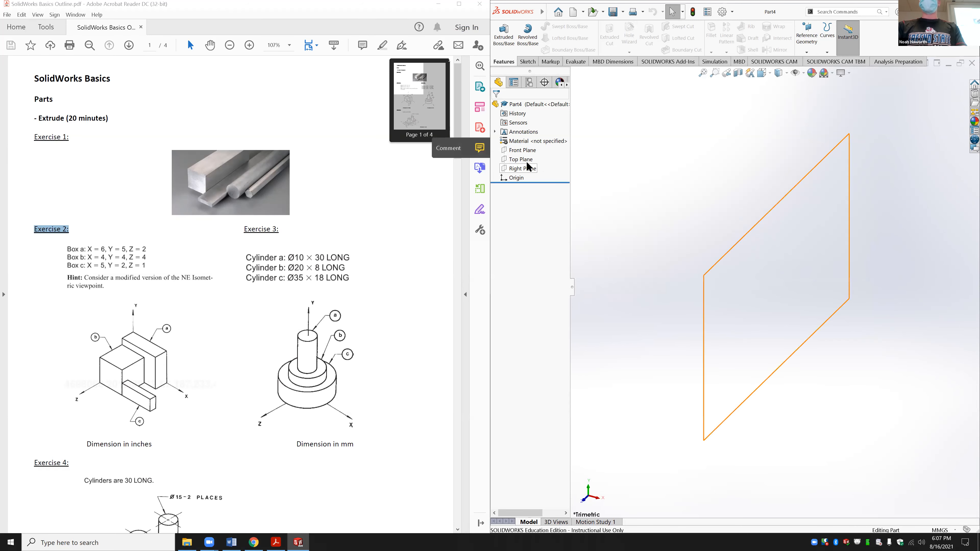
pyautogui.click(518, 159)
pyautogui.click(565, 152)
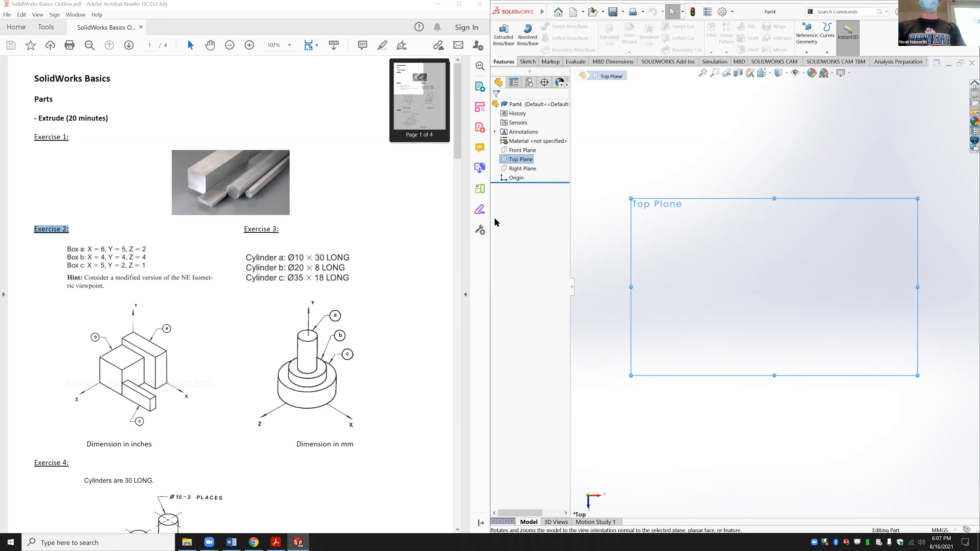
# Step: Sketch a circle on Top Plane centred on the origin
pyautogui.click(528, 61)
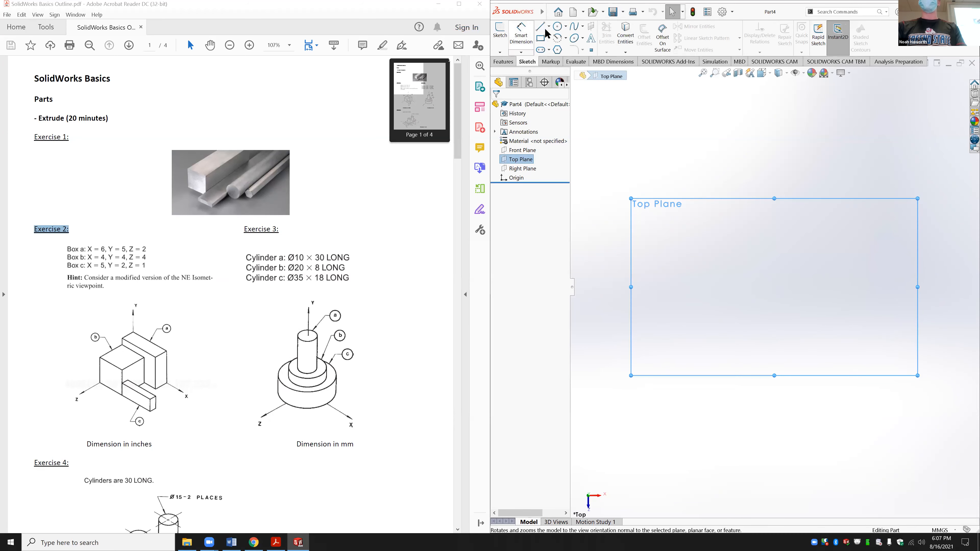
pyautogui.click(557, 26)
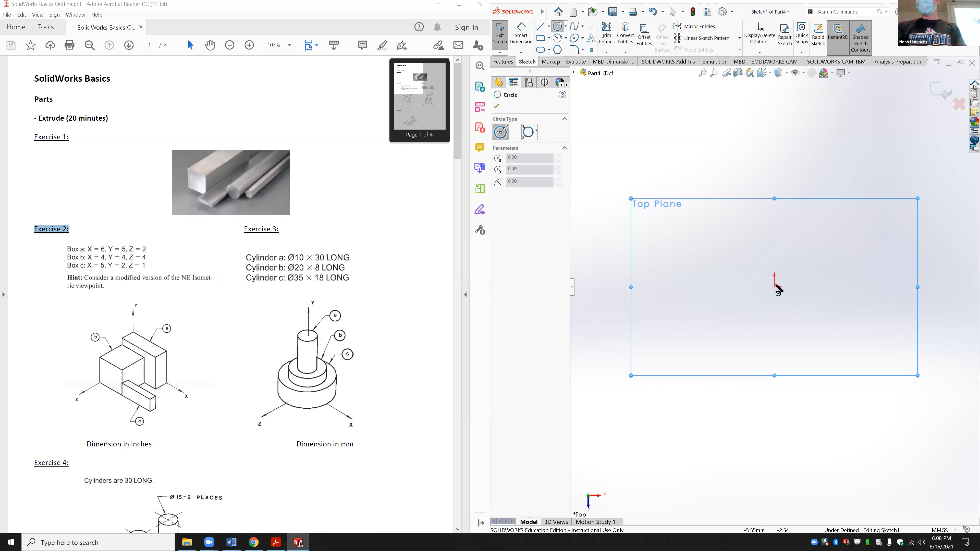
pyautogui.click(774, 286)
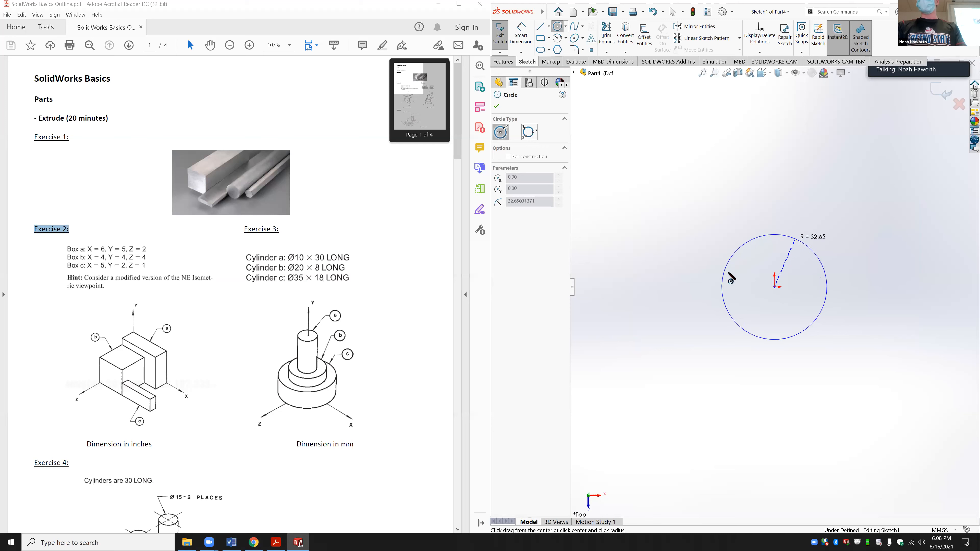
pyautogui.click(805, 246)
pyautogui.click(518, 35)
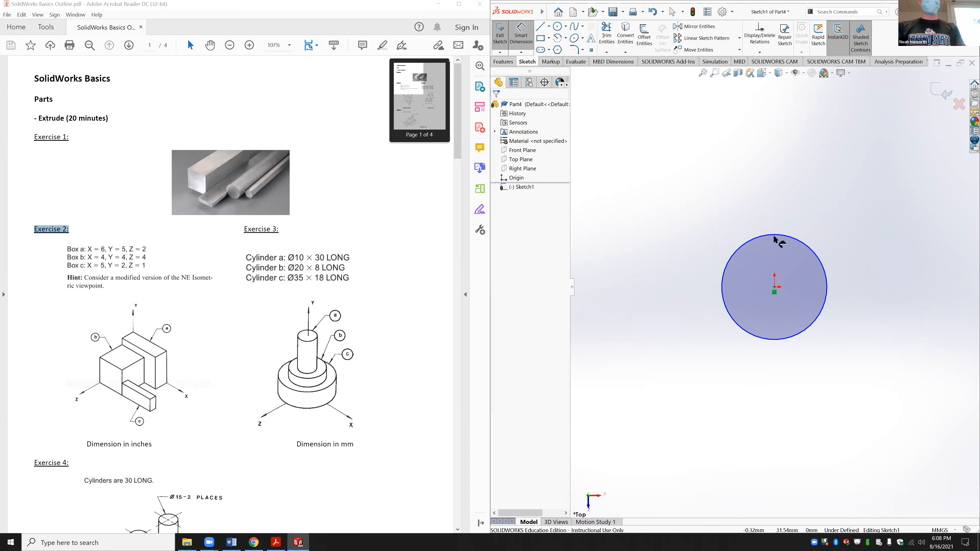
pyautogui.press('Escape')
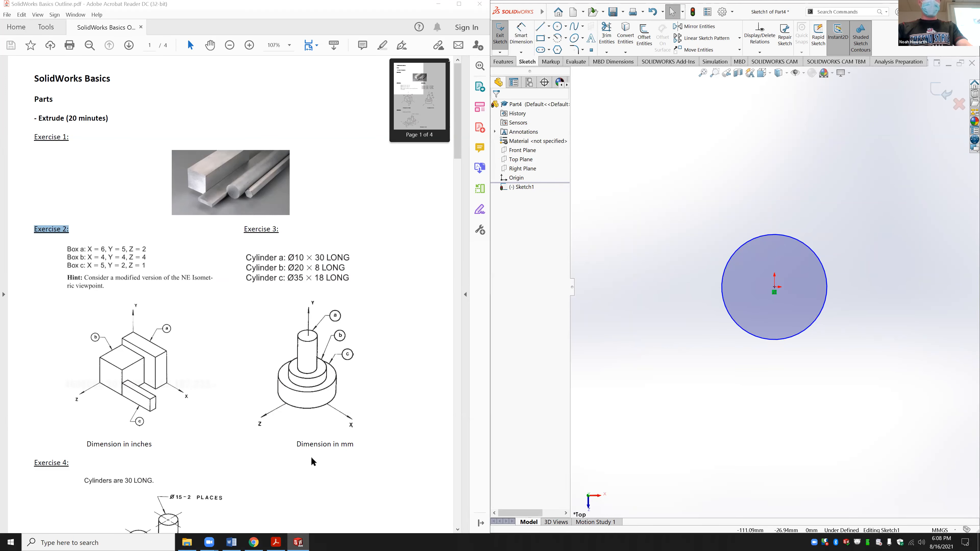
pyautogui.click(291, 447)
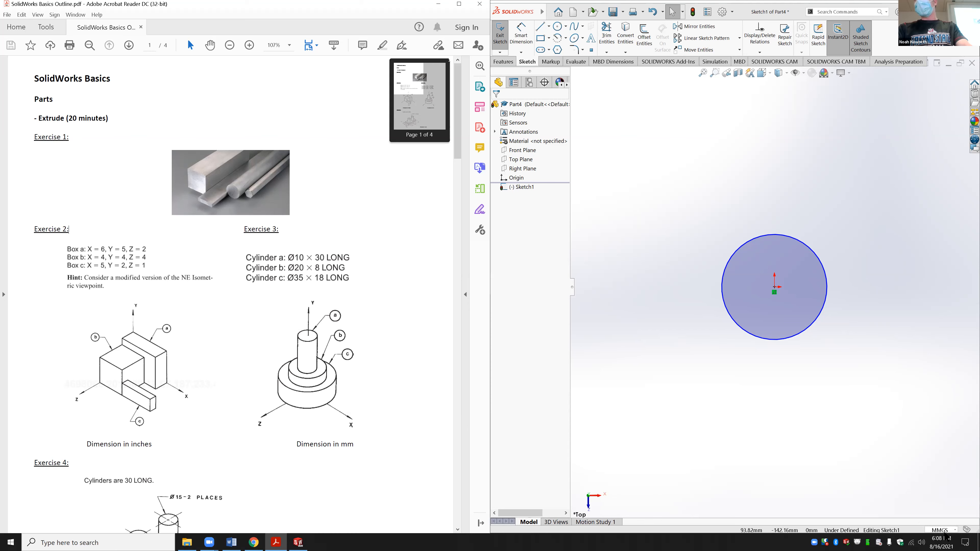
pyautogui.click(527, 38)
# Step: Dimension the circle with a 10 mm diameter and begin an Extruded Boss
pyautogui.click(786, 236)
pyautogui.click(777, 201)
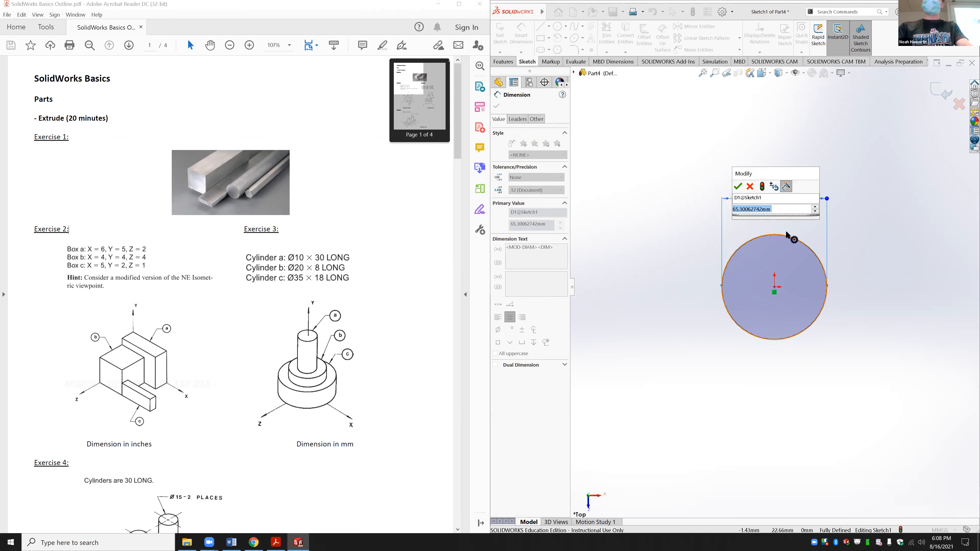
pyautogui.write('10')
pyautogui.press('Return')
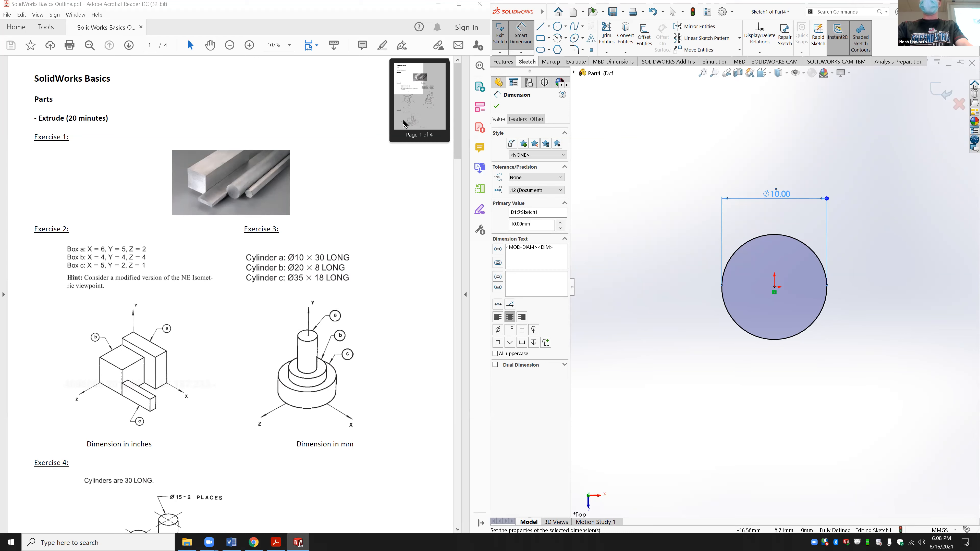
pyautogui.click(503, 61)
pyautogui.click(504, 35)
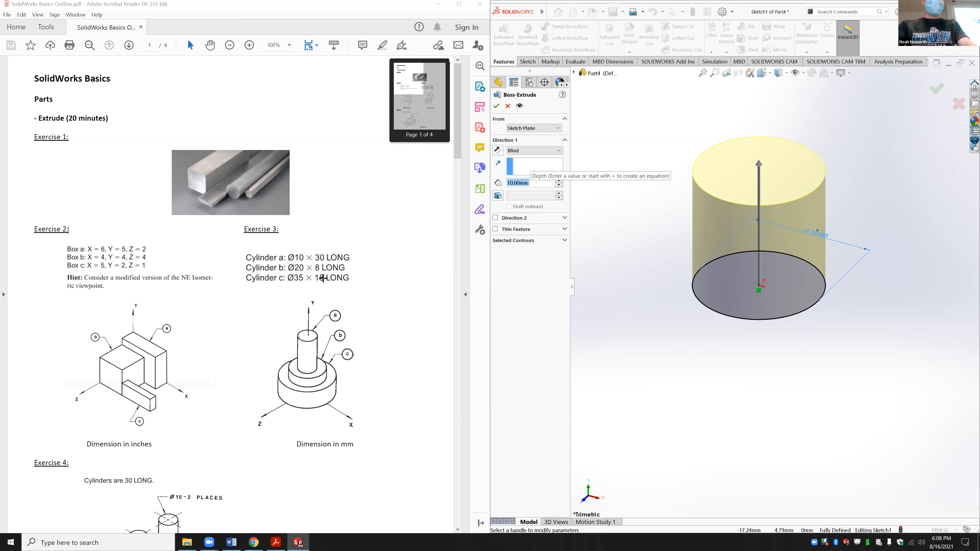
# Step: Extrude the circle 18 mm and change its sketch diameter to 35 mm
pyautogui.write('18')
pyautogui.press('Return')
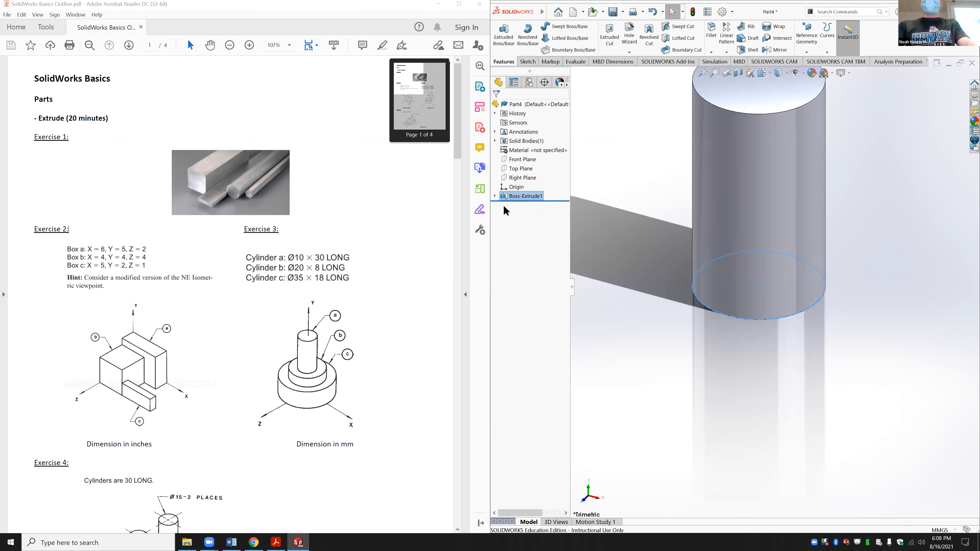
pyautogui.click(494, 196)
pyautogui.click(525, 205)
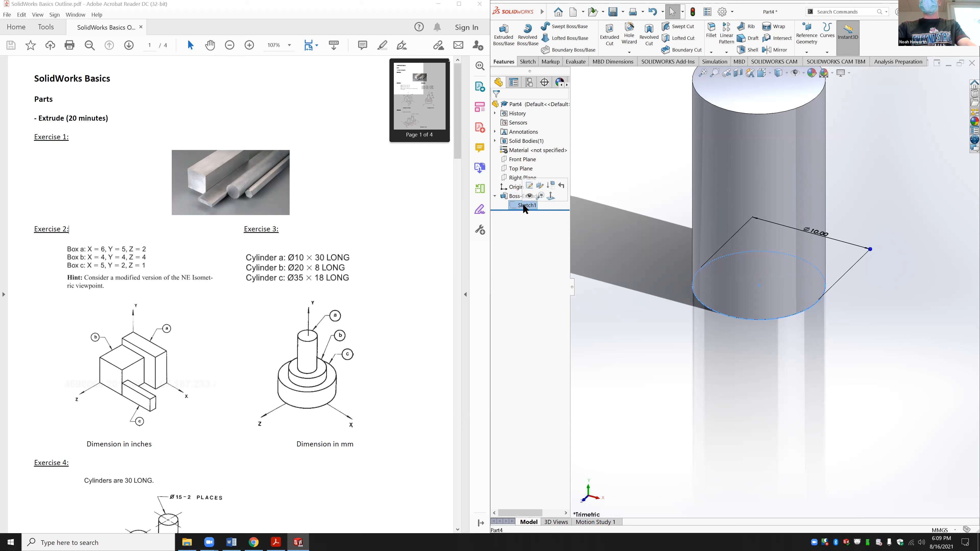
pyautogui.doubleClick(814, 234)
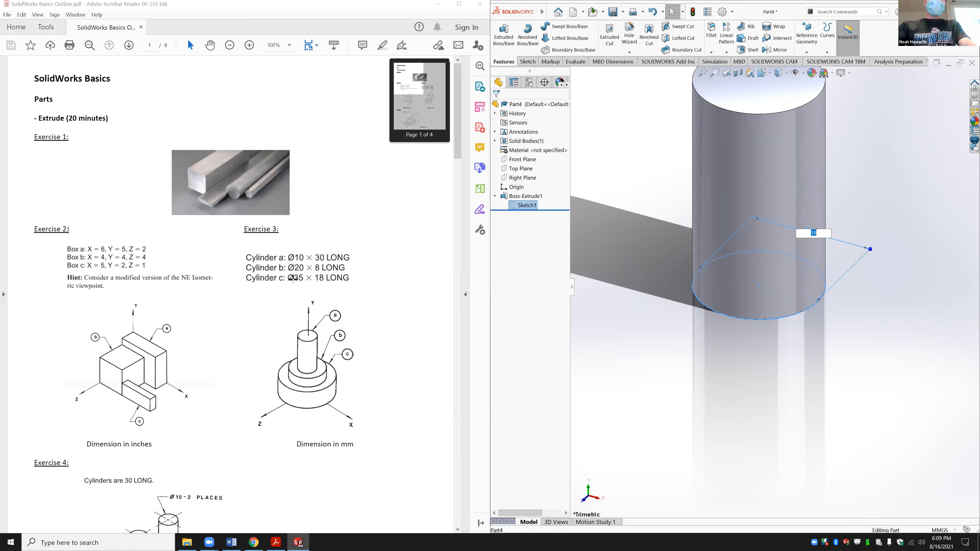
pyautogui.write('35')
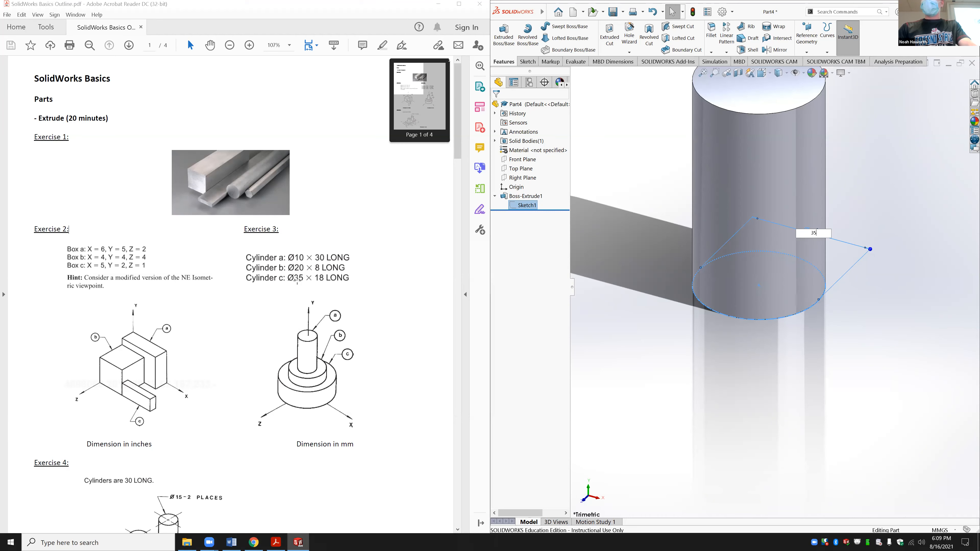
pyautogui.press('Return')
pyautogui.click(683, 460)
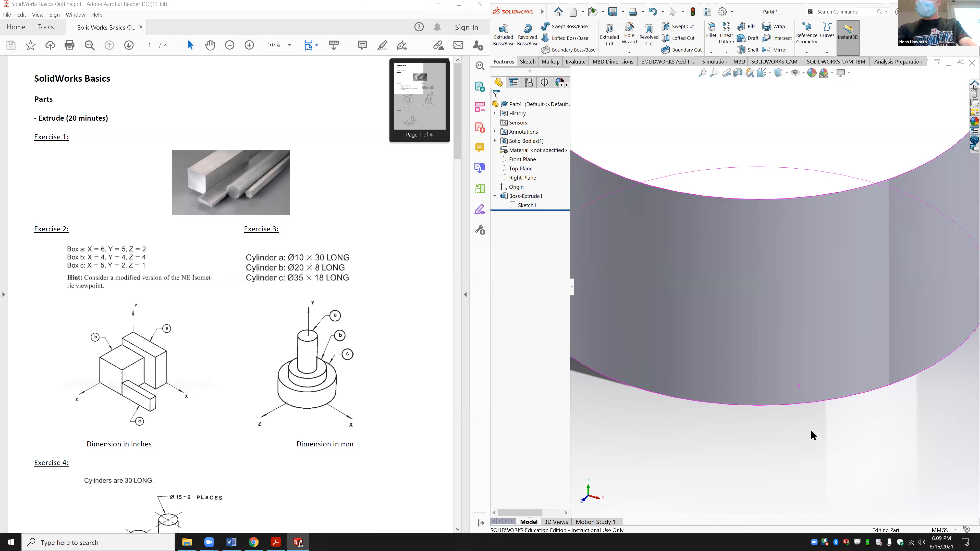
# Step: Select the cylinder's top face and start a circle sketch on it
pyautogui.moveTo(771, 481); pyautogui.dragTo(760, 459, button='middle')
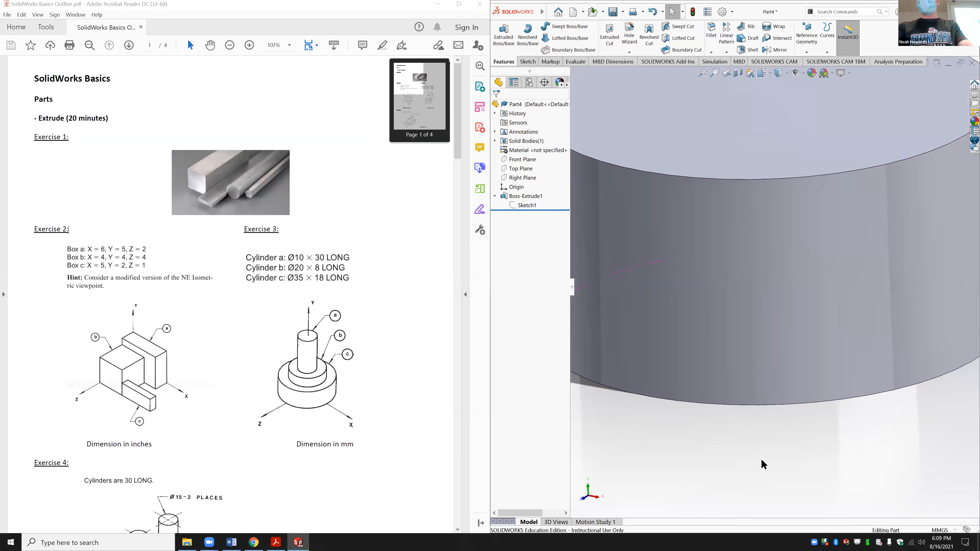
pyautogui.press('f')
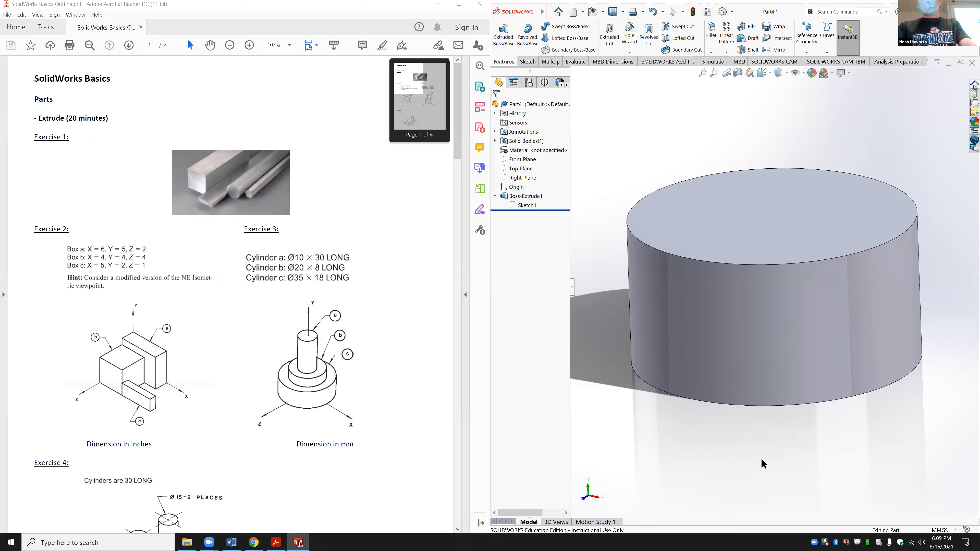
pyautogui.moveTo(758, 413); pyautogui.dragTo(798, 379, button='middle')
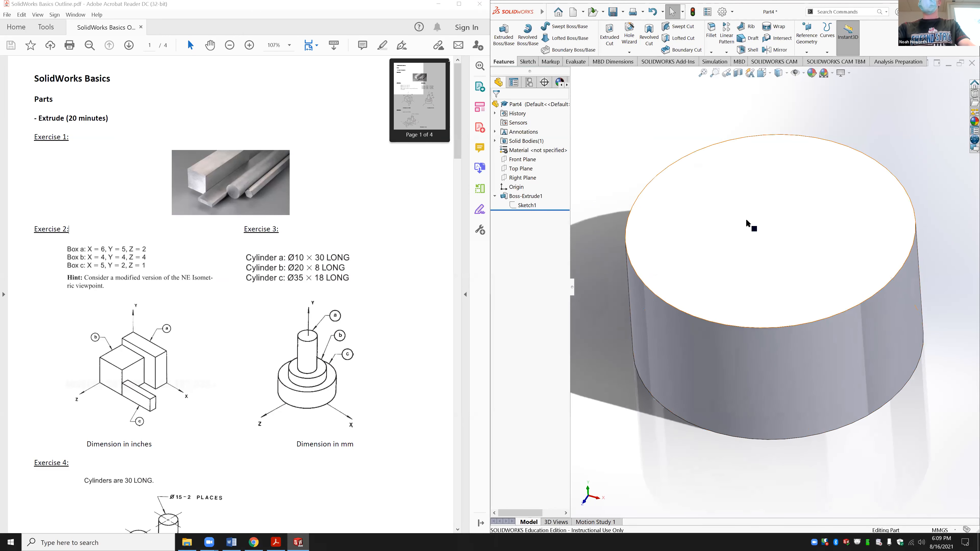
pyautogui.click(755, 244)
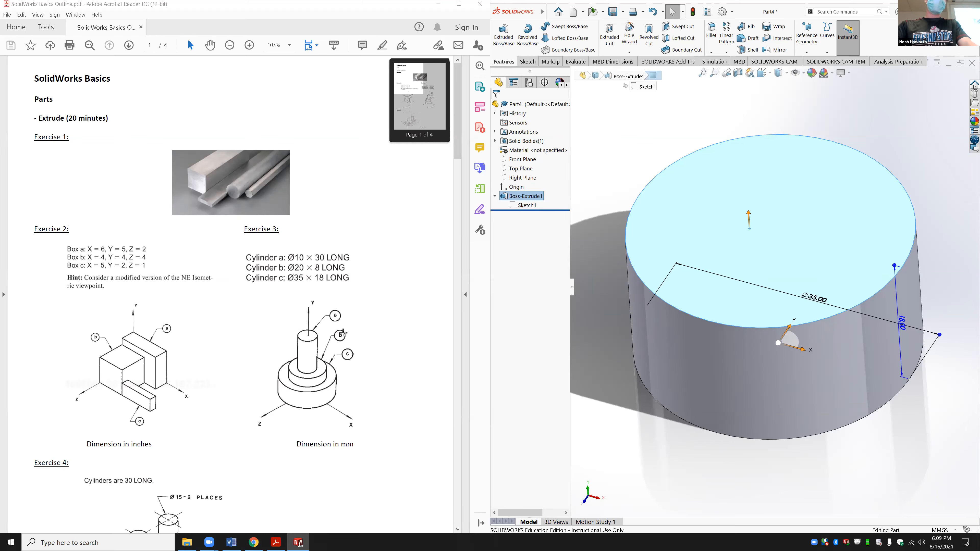
pyautogui.click(527, 61)
pyautogui.click(557, 26)
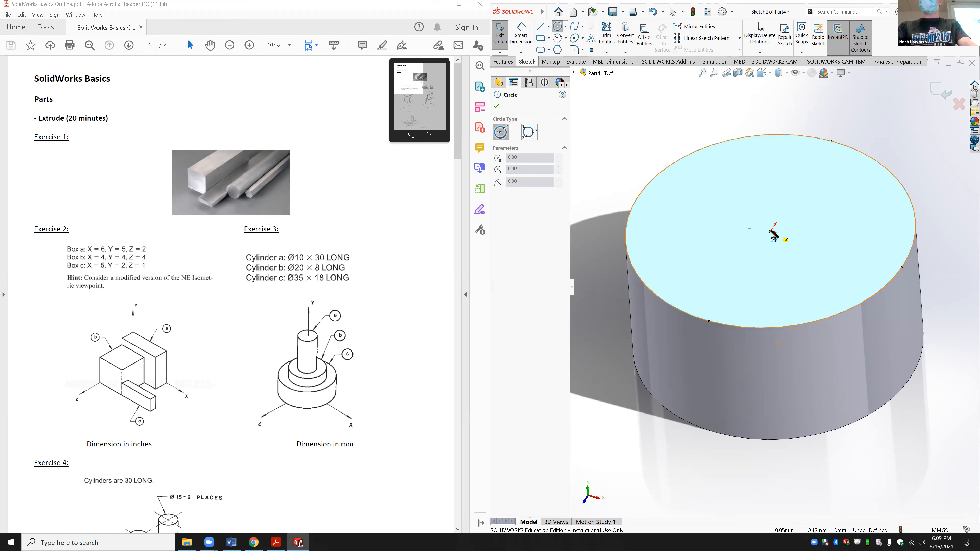
# Step: Draw a Ø20 circle at the origin on the top face and extrude it 8 mm
pyautogui.click(770, 232)
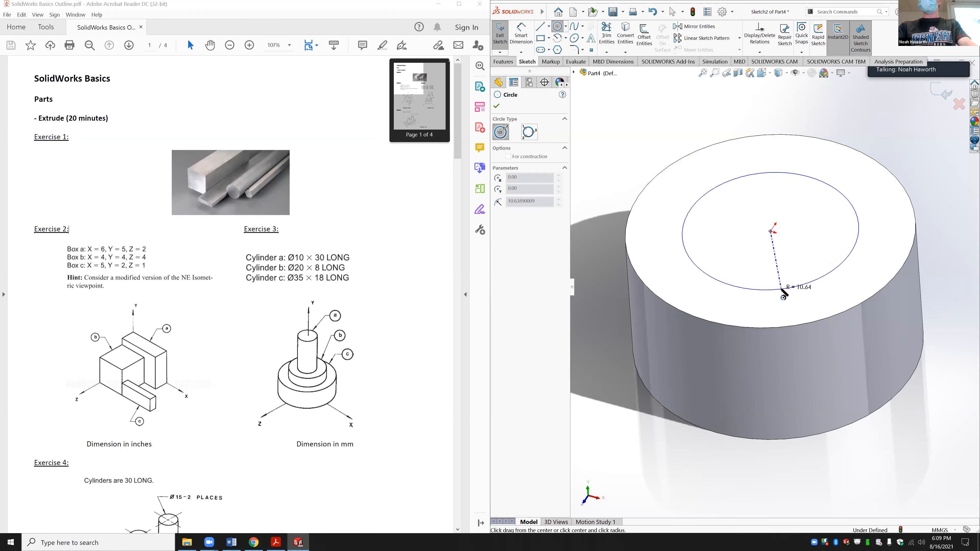
pyautogui.click(780, 287)
pyautogui.click(521, 35)
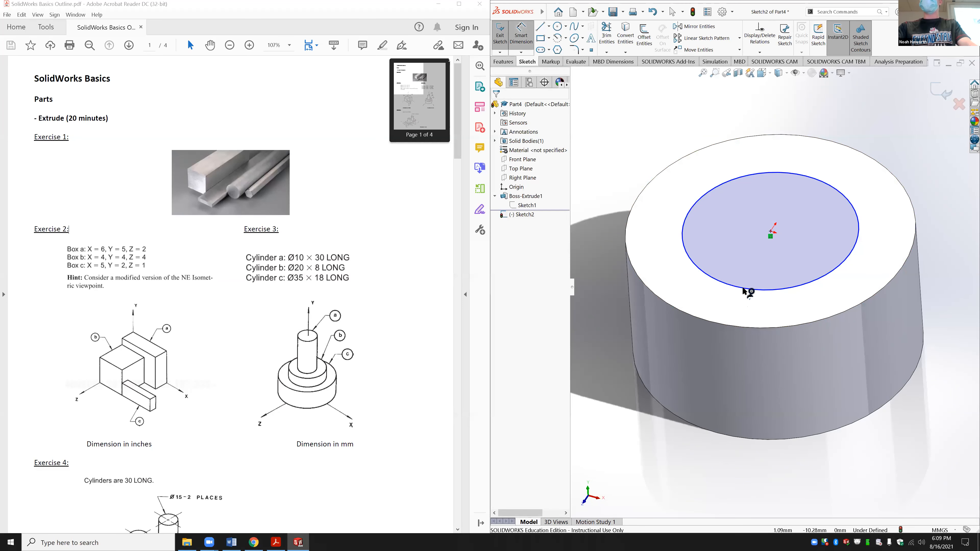
pyautogui.click(739, 295)
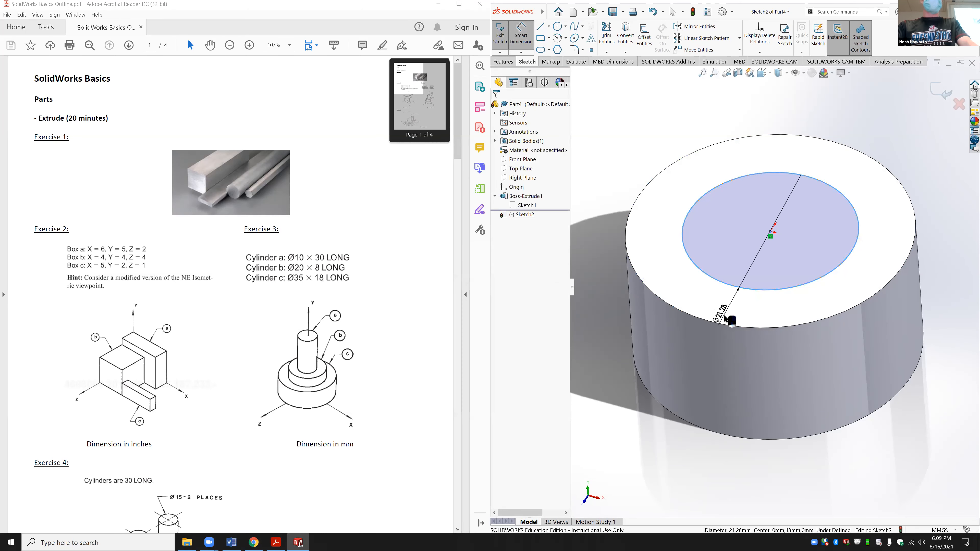
pyautogui.click(721, 319)
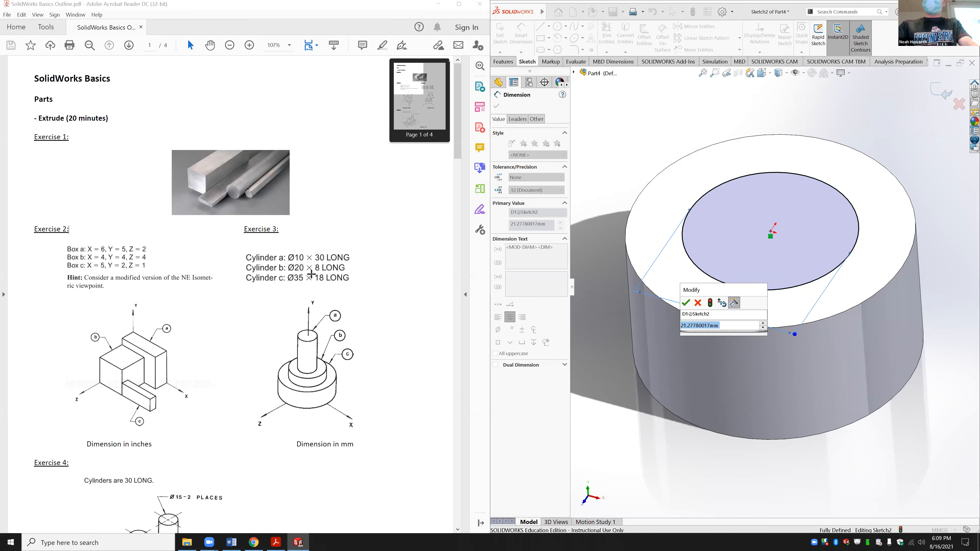
pyautogui.press('Return')
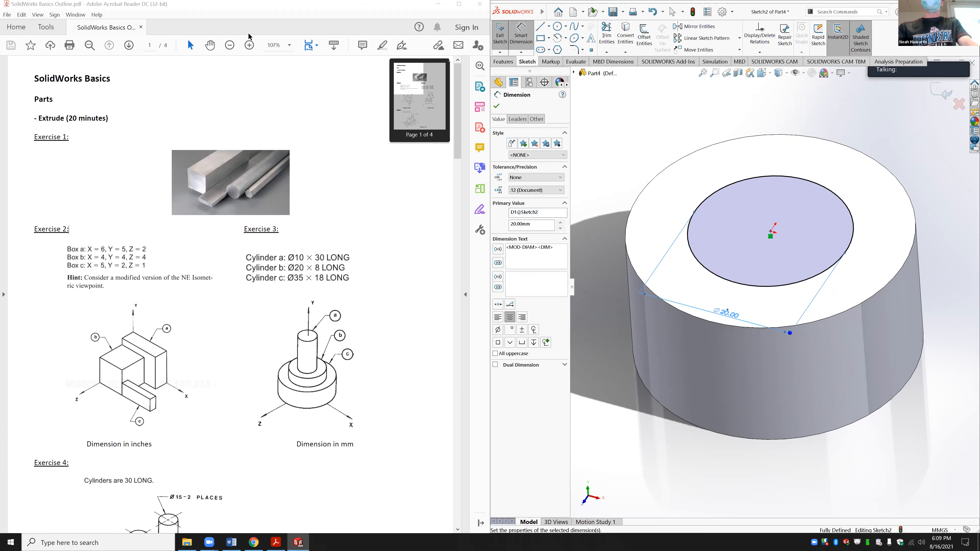
pyautogui.click(503, 61)
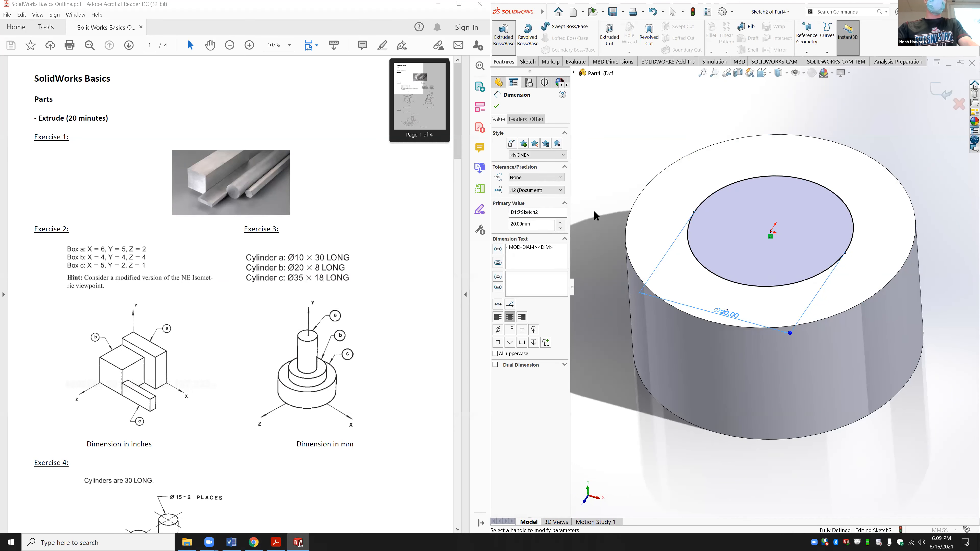
pyautogui.write('8.00mm')
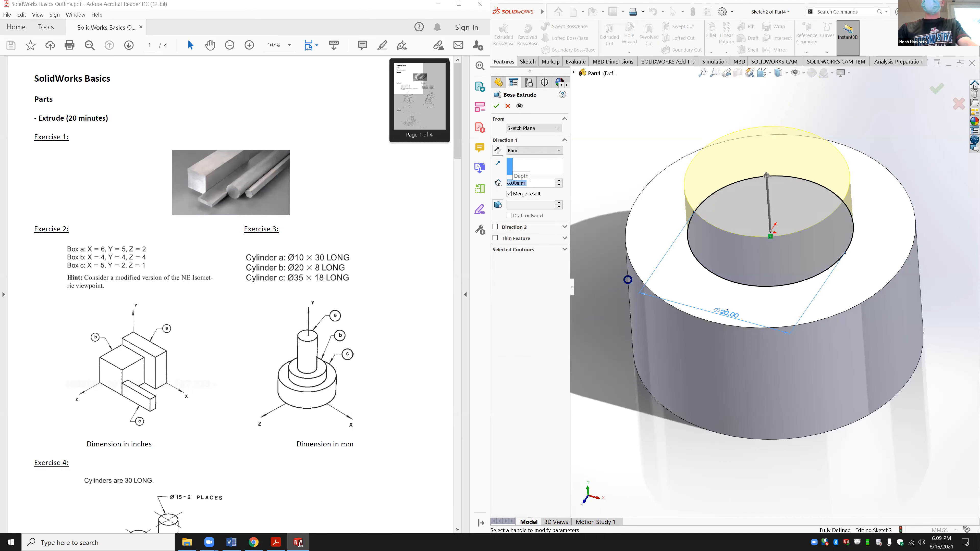
pyautogui.press('Return')
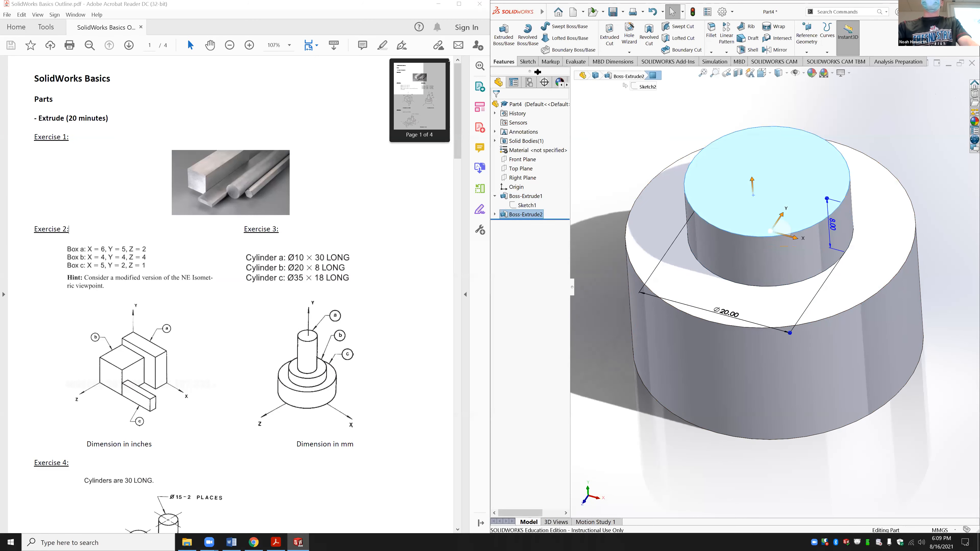
# Step: Sketch a Ø10 circle on the boss's top face and extrude it 30 mm
pyautogui.click(527, 61)
pyautogui.click(557, 29)
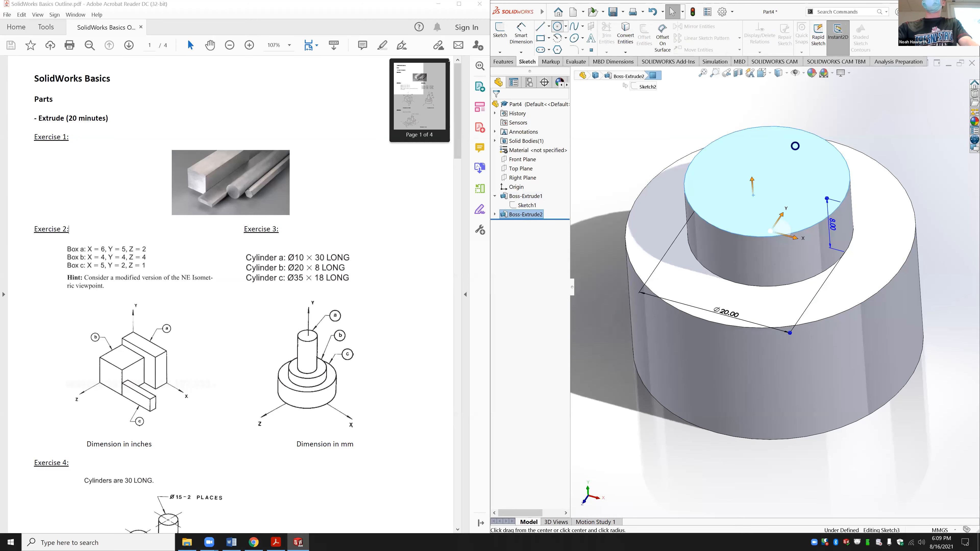
pyautogui.click(787, 135)
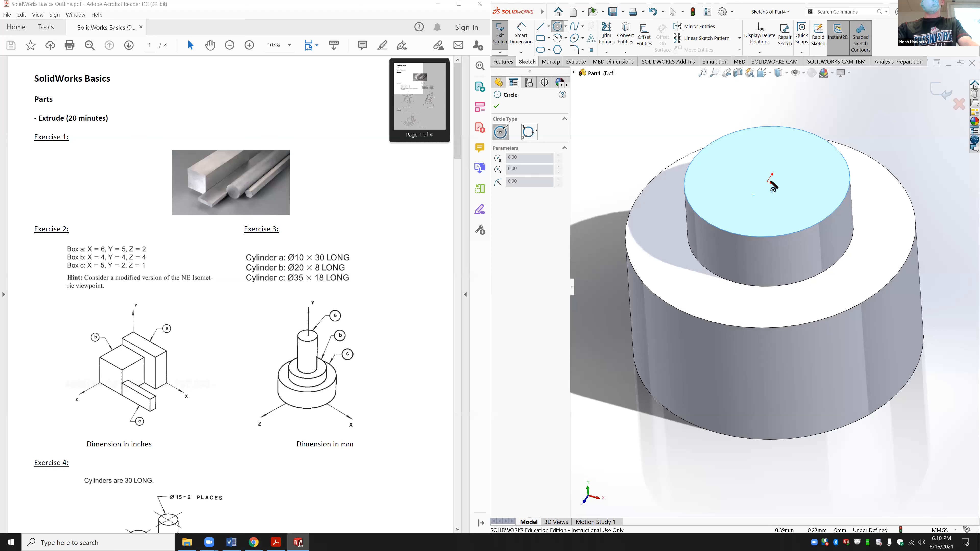
pyautogui.click(767, 182)
pyautogui.click(777, 200)
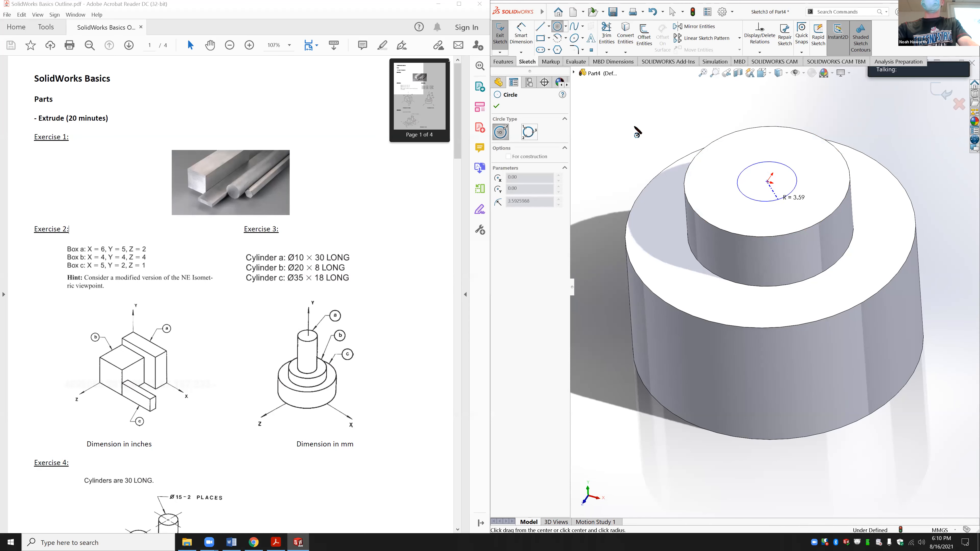
pyautogui.click(521, 34)
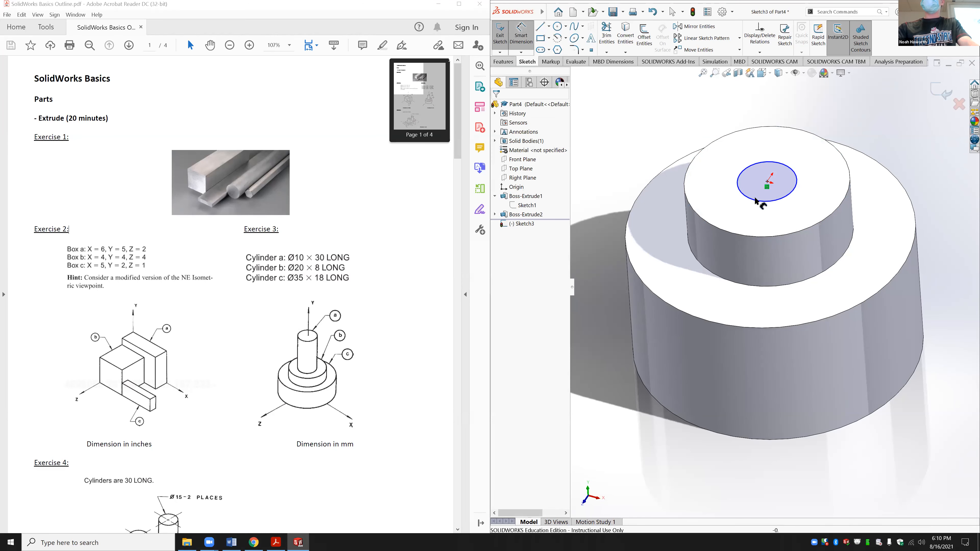
pyautogui.click(753, 216)
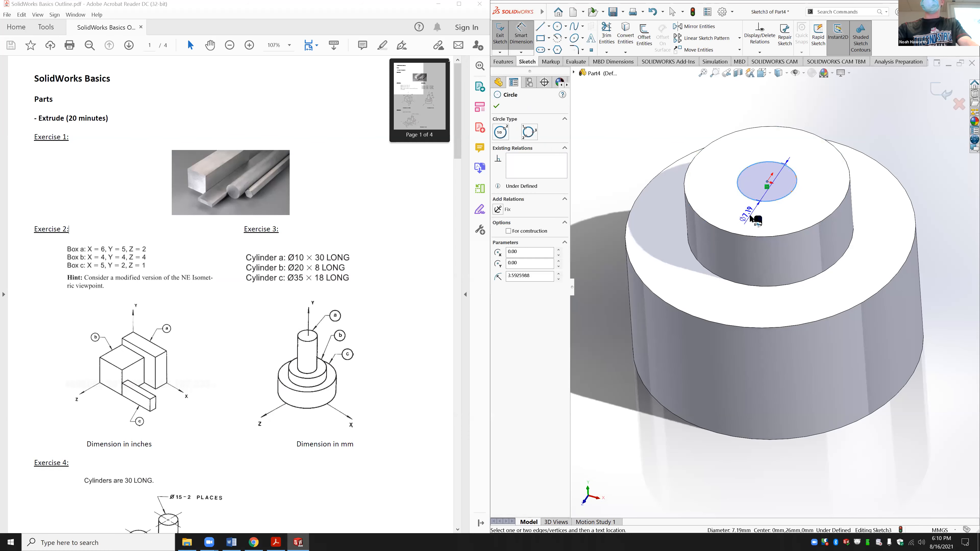
pyautogui.click(750, 218)
pyautogui.press('Return')
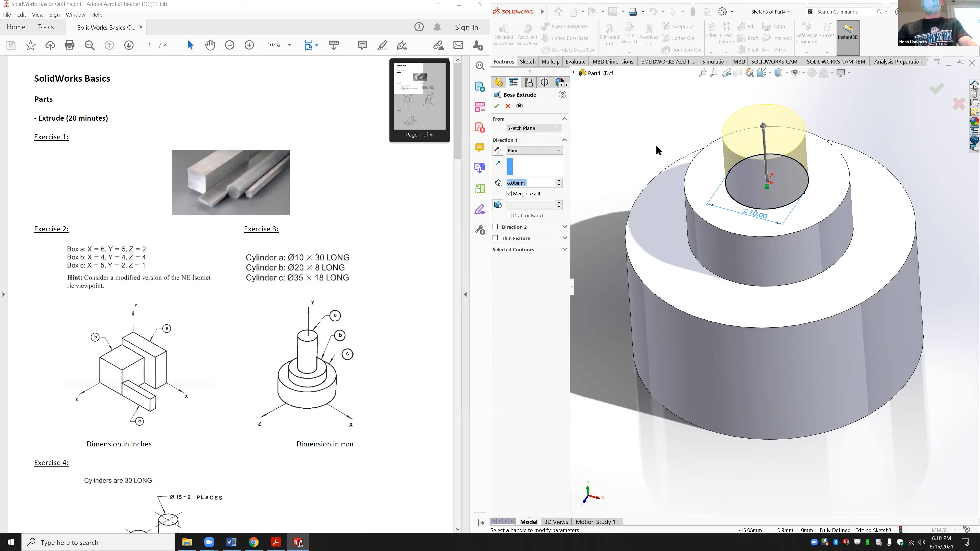
pyautogui.write('30')
pyautogui.press('Return')
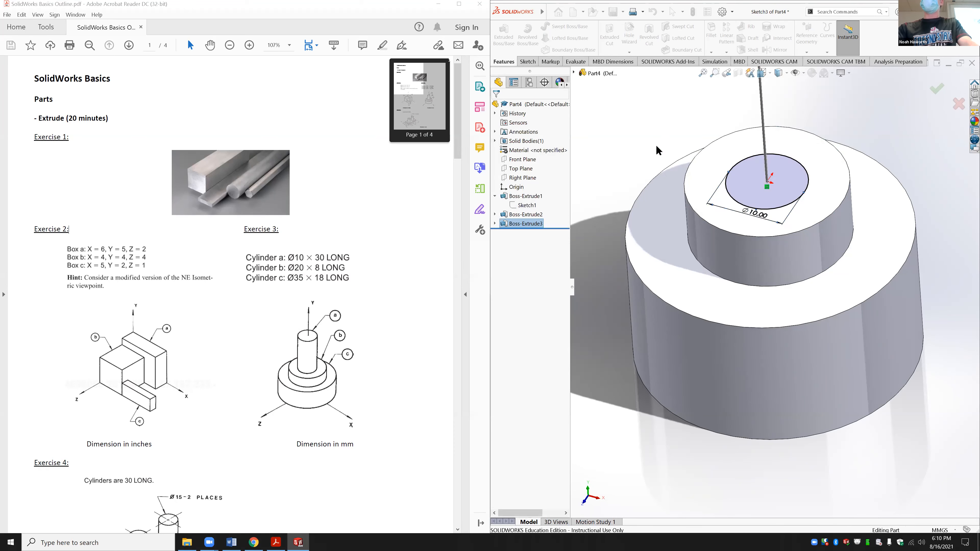
pyautogui.press('space')
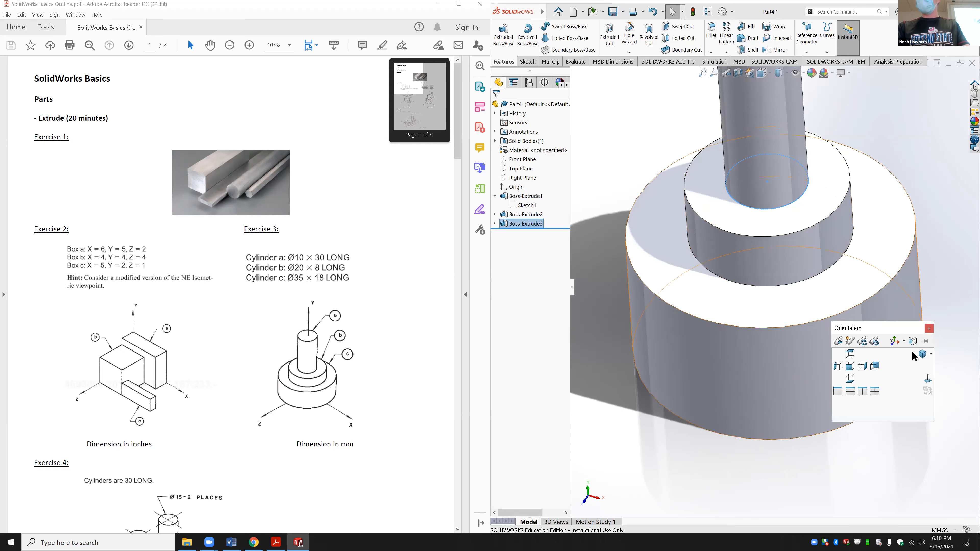
# Step: Switch to isometric view, cancel the Save As dialog and deselect the model
pyautogui.hotkey('ctrl', '7')
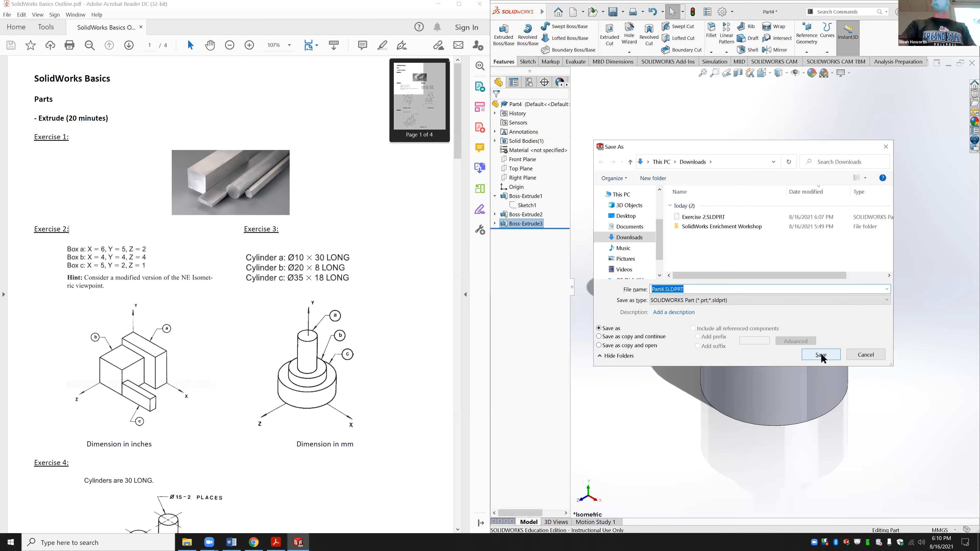
pyautogui.click(820, 354)
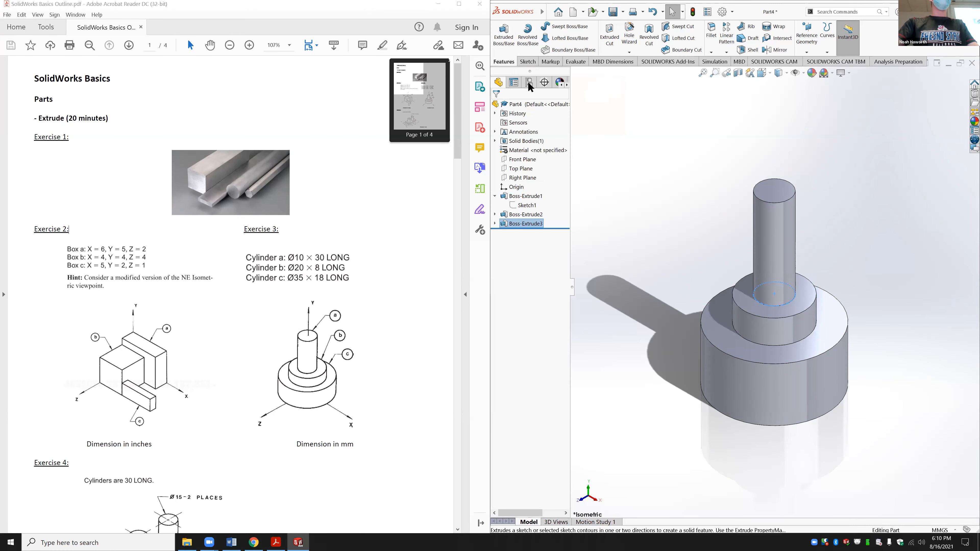
pyautogui.click(697, 172)
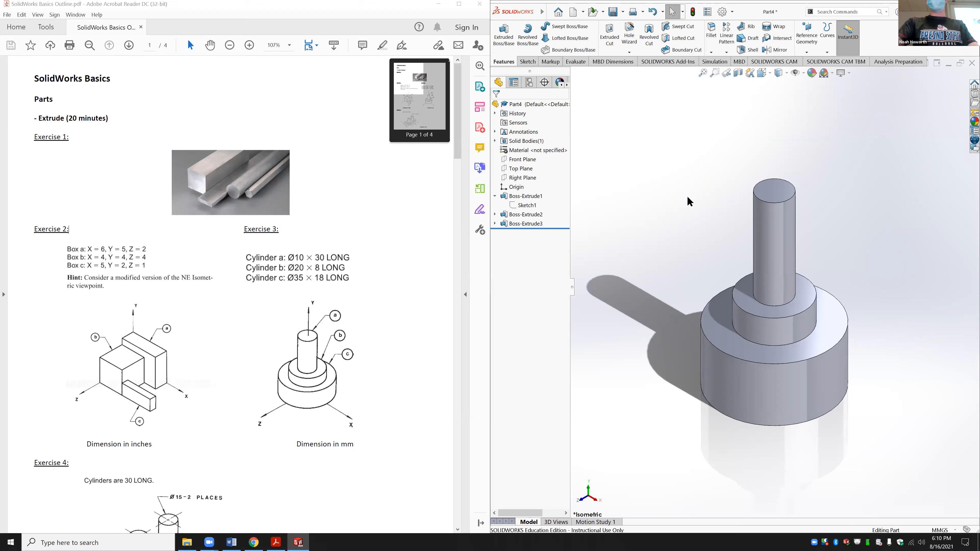
# Step: Save Part4 in Downloads under the name Exercise 3.SLDPRT
pyautogui.hotkey('ctrl', 's')
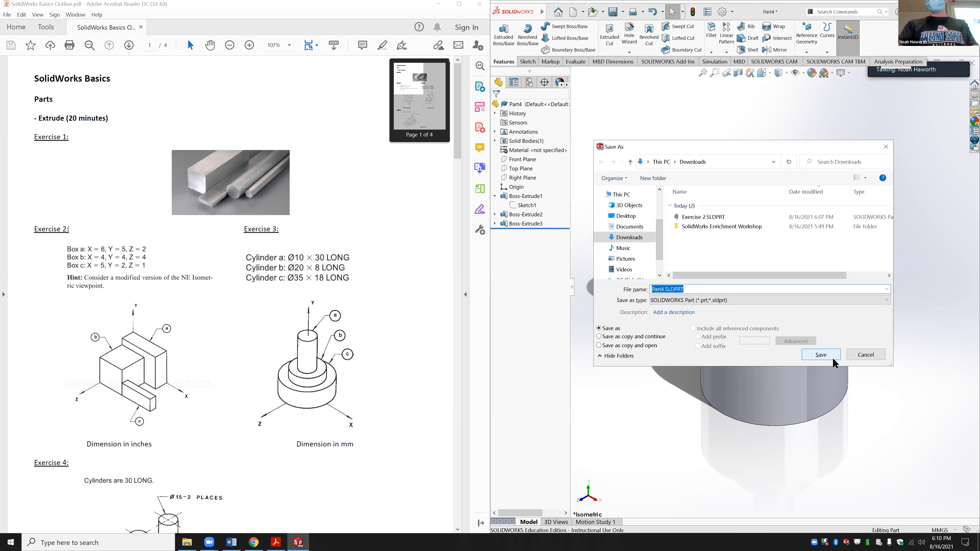
pyautogui.click(711, 218)
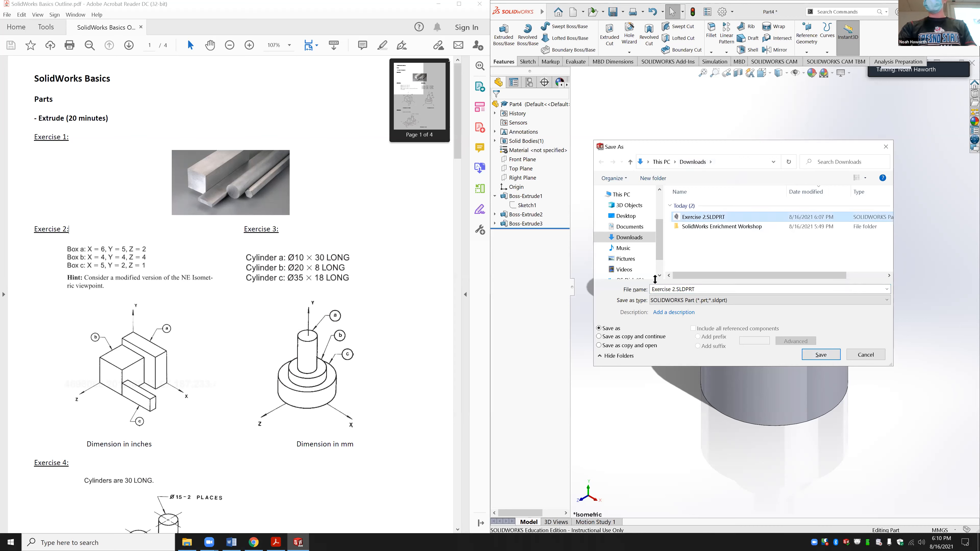
pyautogui.press('Right')
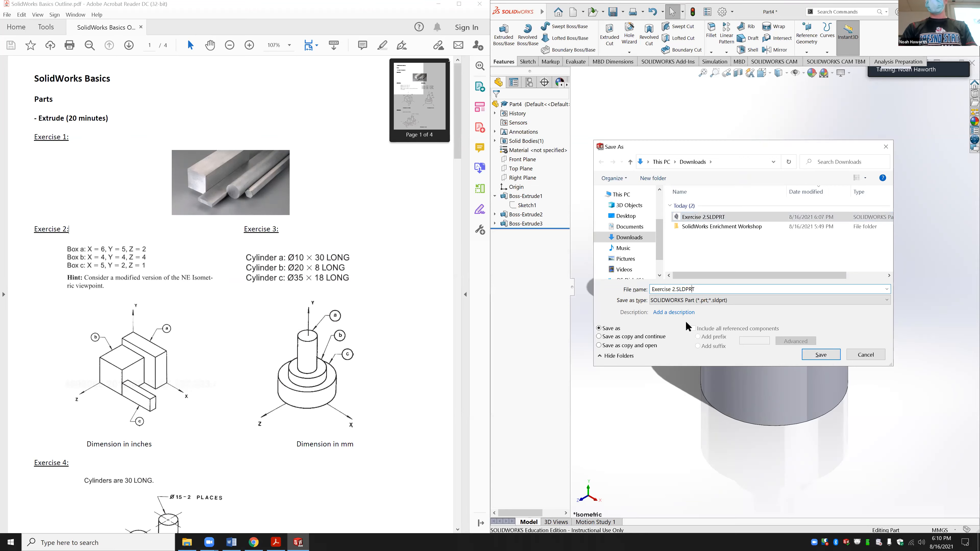
pyautogui.write('3')
pyautogui.press('Return')
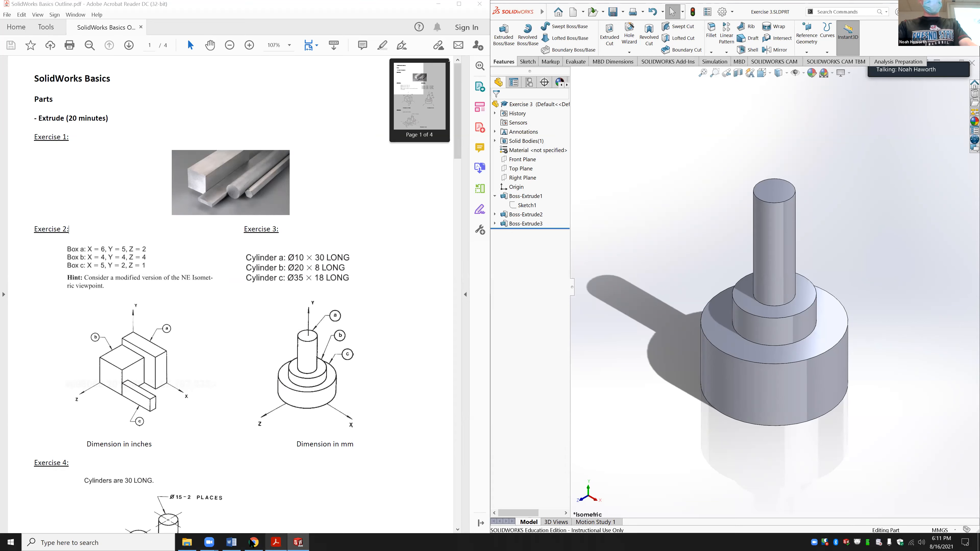
pyautogui.moveTo(213, 540)
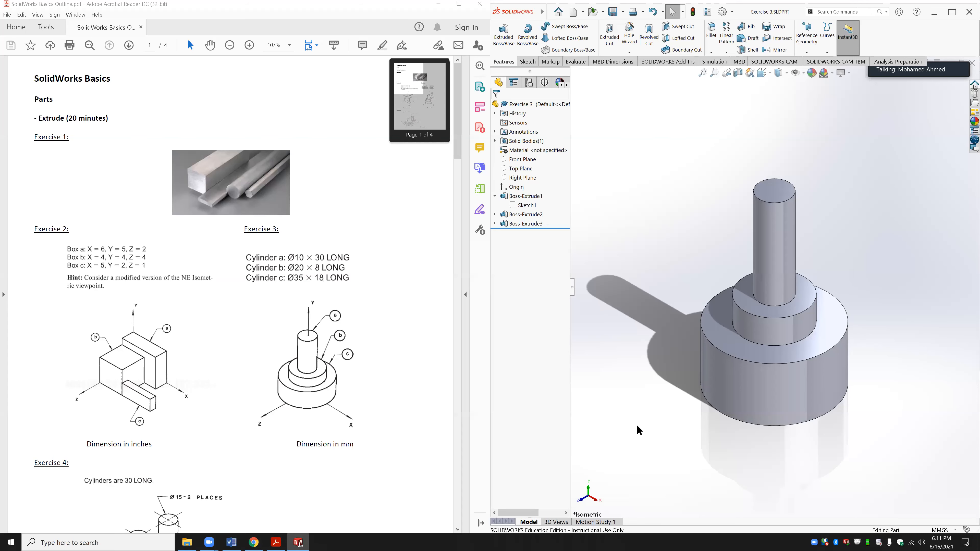
# Step: Close Exercise 3 and create a new blank part
pyautogui.hotkey('ctrl', 'w')
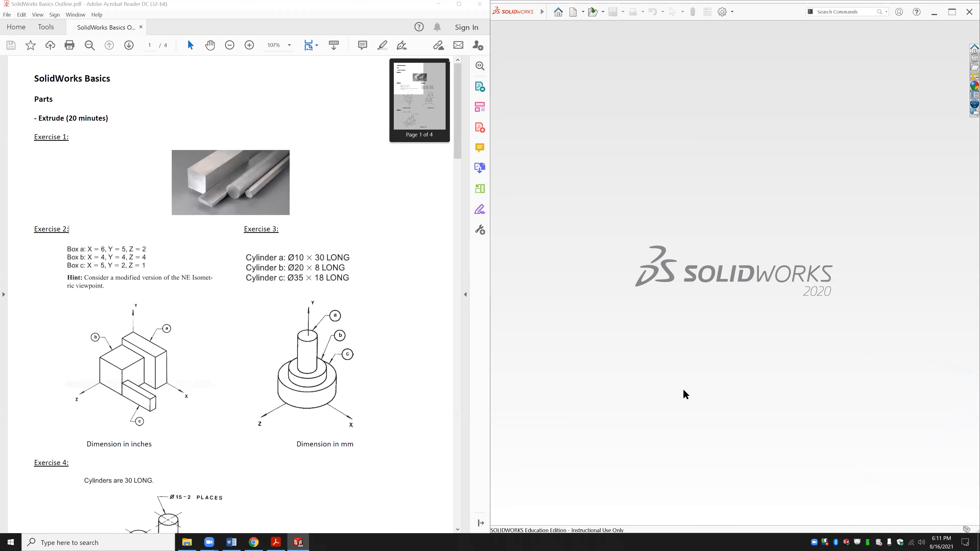
pyautogui.hotkey('ctrl', 'n')
pyautogui.press('Return')
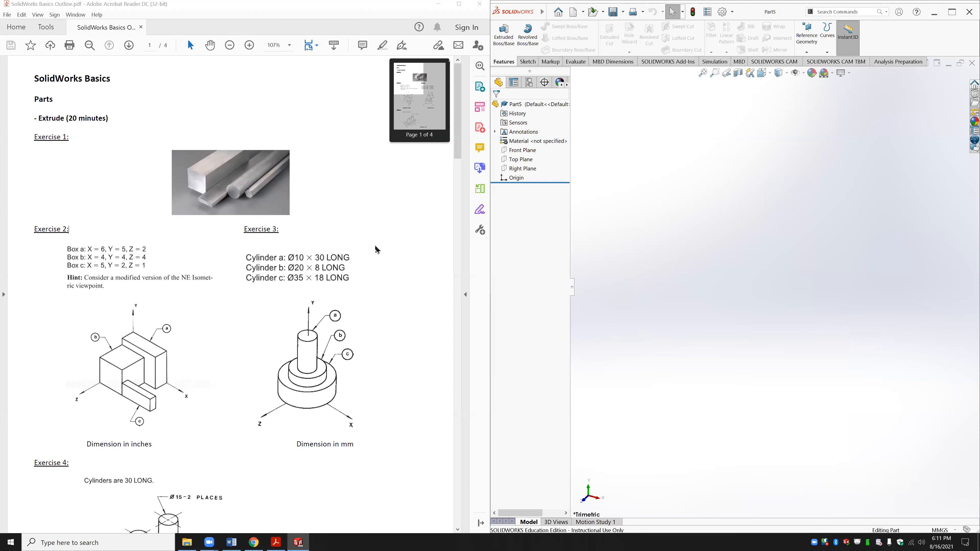
# Step: Scroll the PDF down to the Exercise 4 drawing
pyautogui.moveTo(459, 146); pyautogui.dragTo(456, 178)
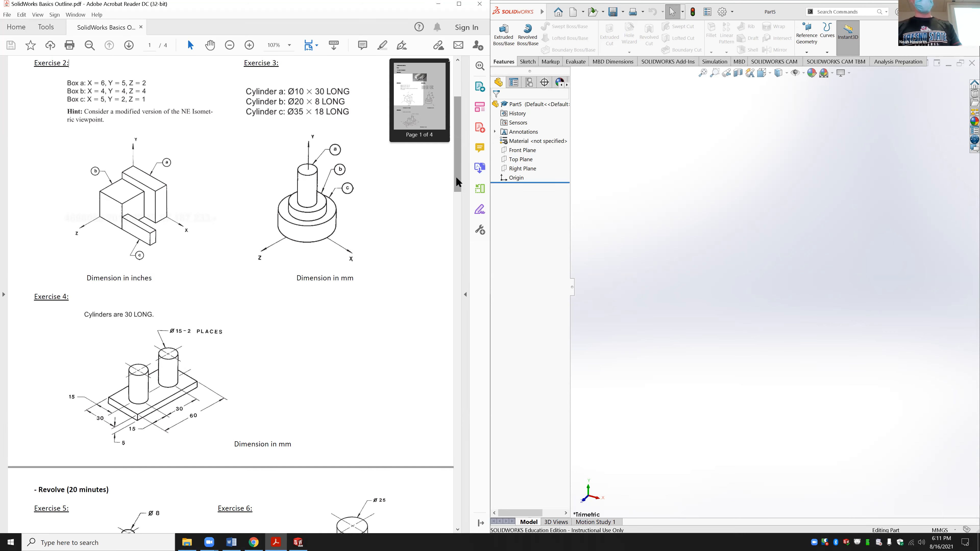
pyautogui.moveTo(459, 132); pyautogui.dragTo(461, 168)
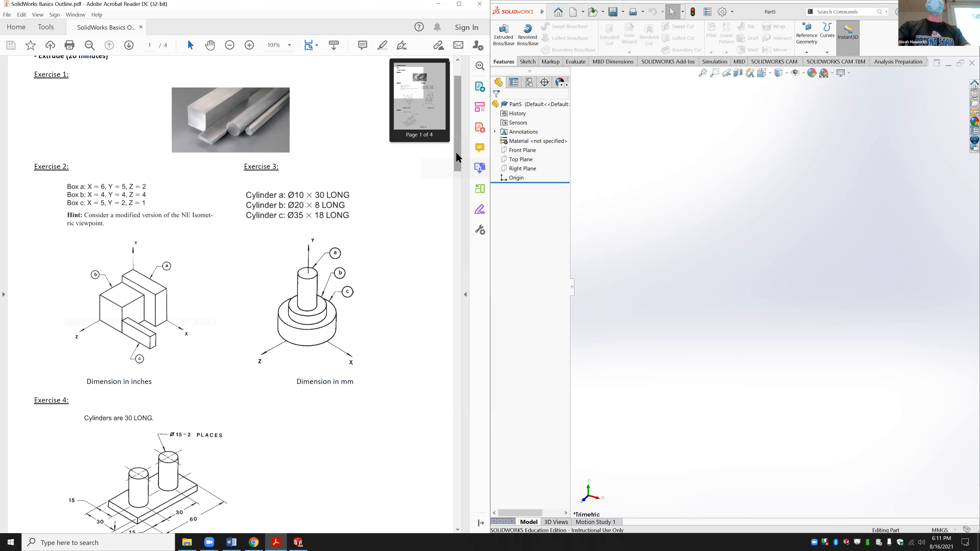
pyautogui.moveTo(455, 151); pyautogui.dragTo(457, 171)
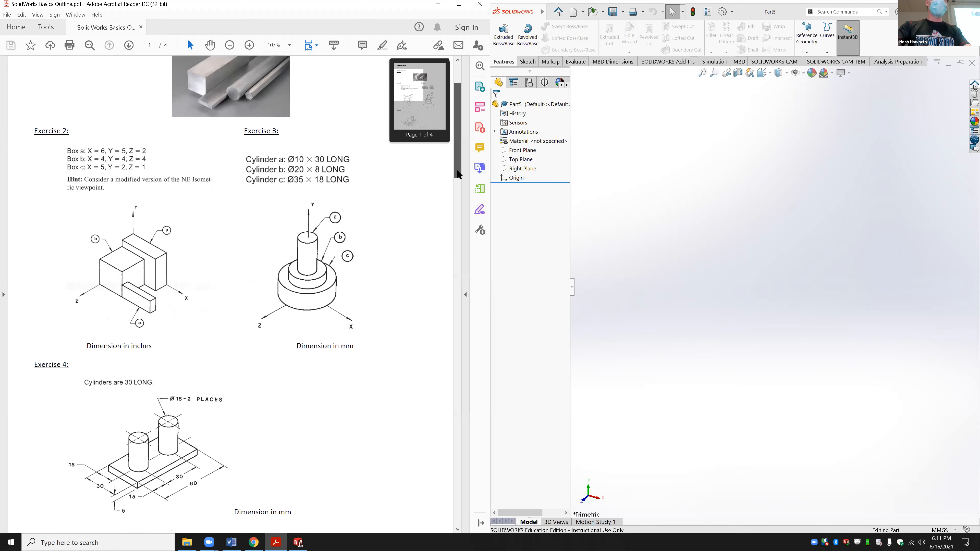
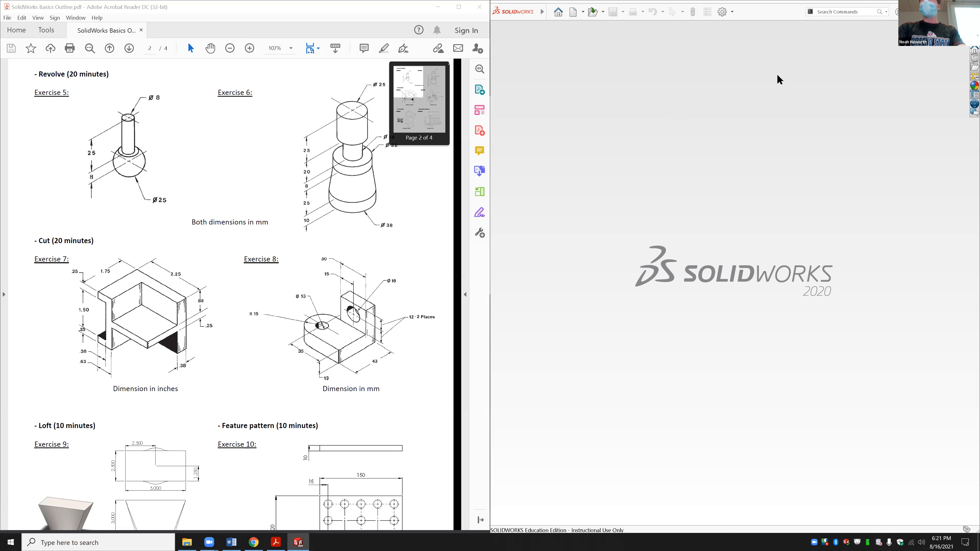
# Step: Begin creating a new SOLIDWORKS document for the next exercise
pyautogui.click(558, 11)
# Step: Create a new blank part and set the view normal to the Front Plane
pyautogui.click(334, 170)
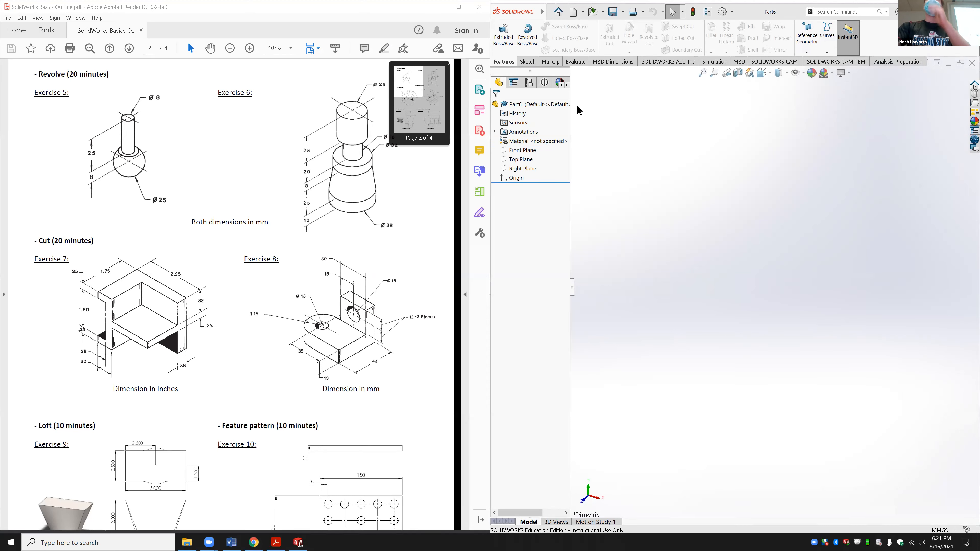
pyautogui.click(524, 150)
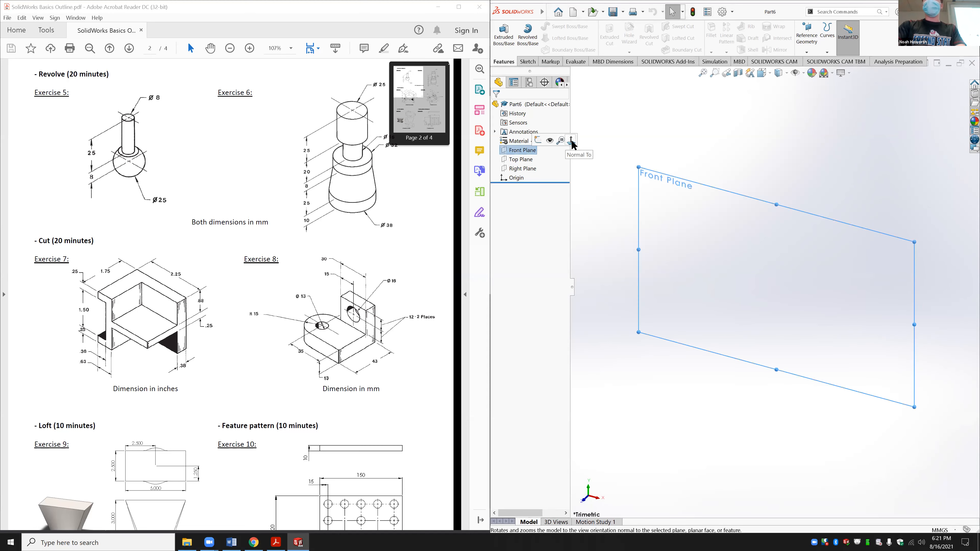
pyautogui.click(571, 141)
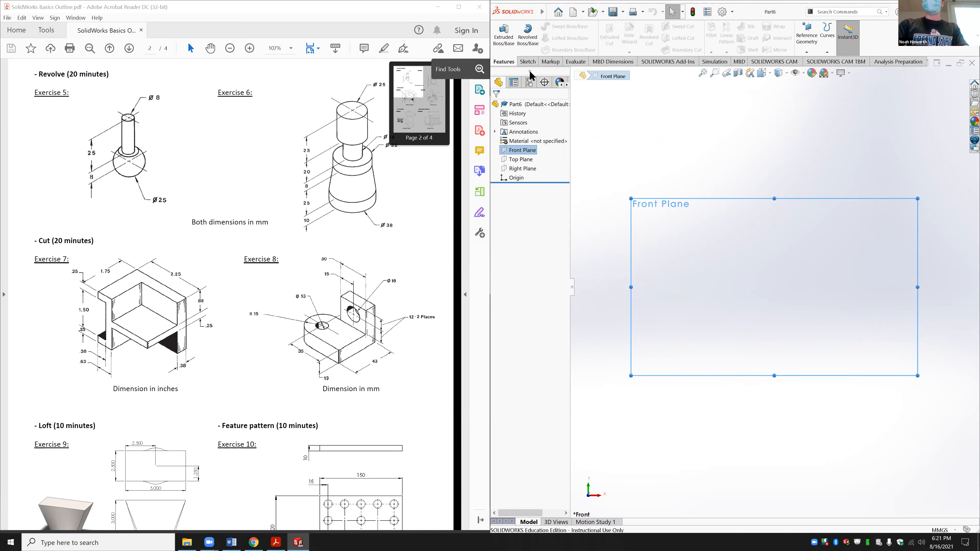
# Step: Sketch a center rectangle on the Front Plane, centred on the origin
pyautogui.click(527, 61)
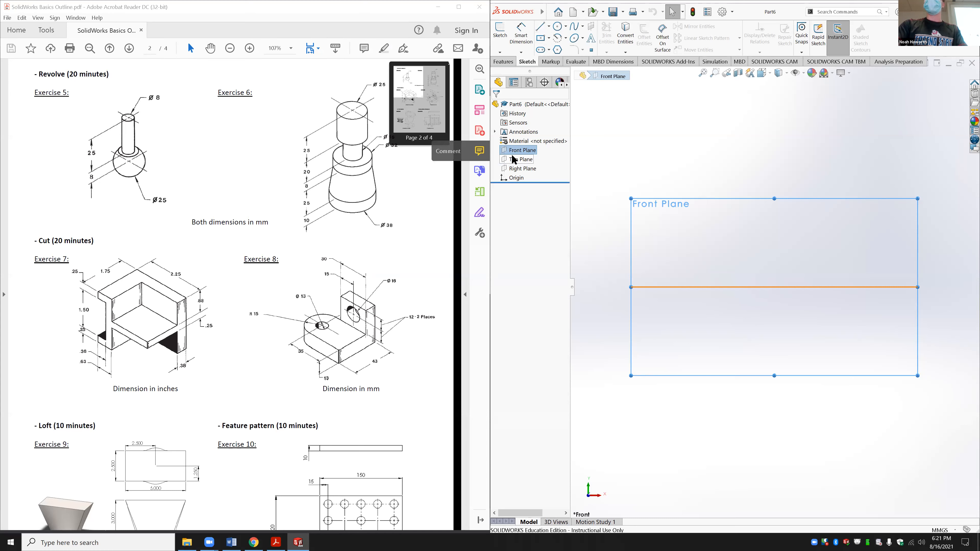
pyautogui.click(540, 38)
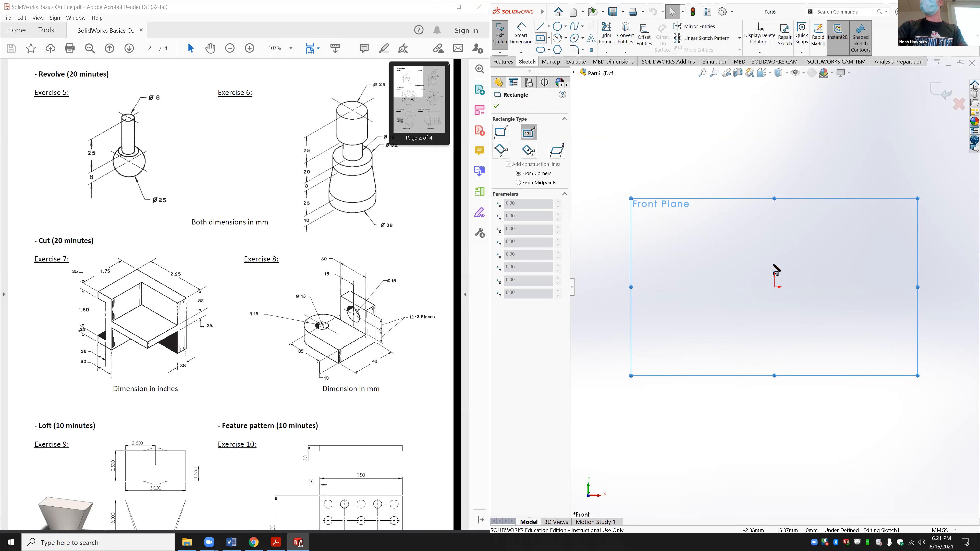
pyautogui.click(774, 287)
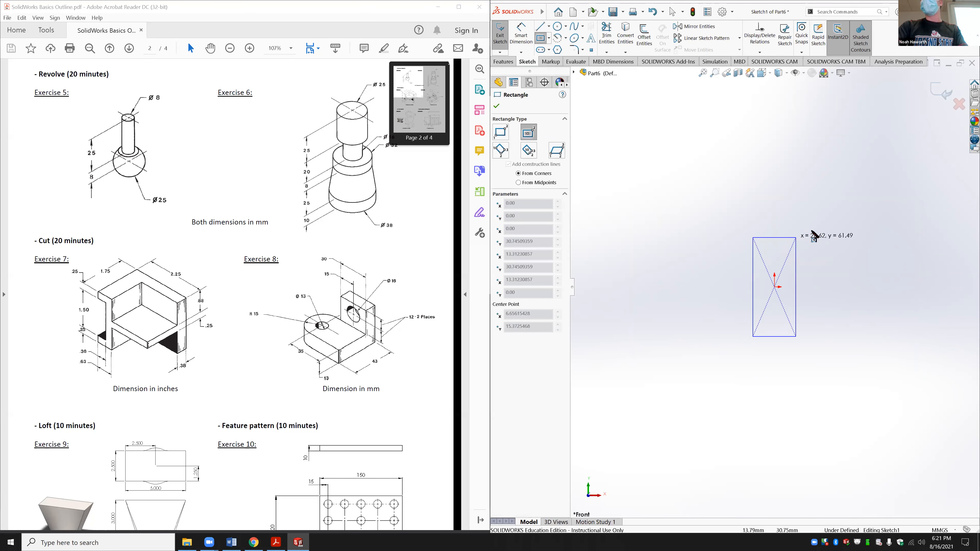
pyautogui.click(808, 244)
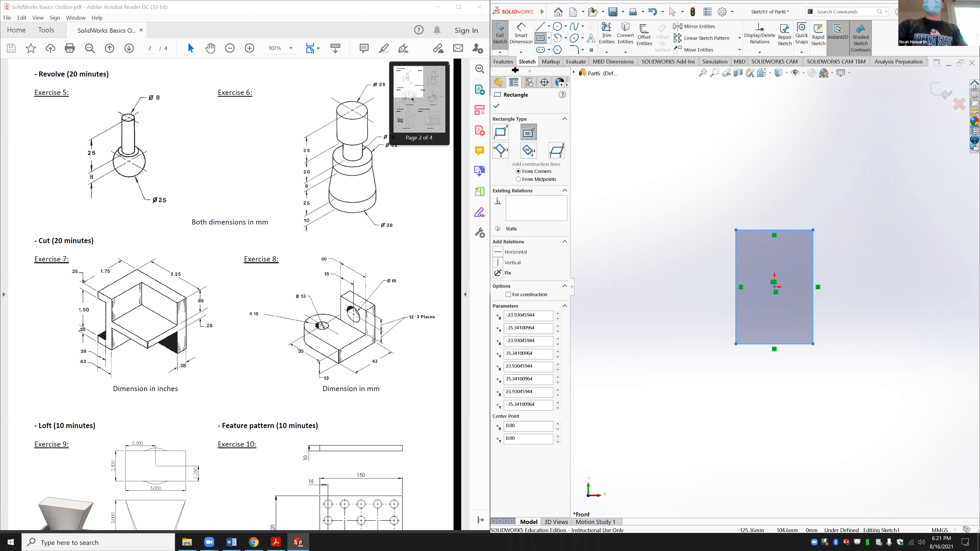
pyautogui.click(504, 61)
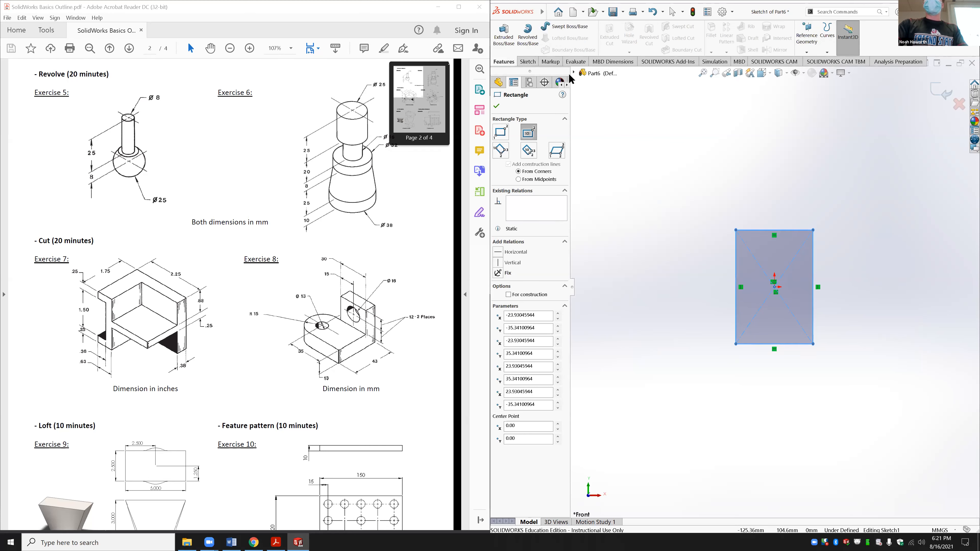
# Step: Revolve the rectangle 360° around its left line, creating Revolve1 as a cylinder
pyautogui.click(529, 36)
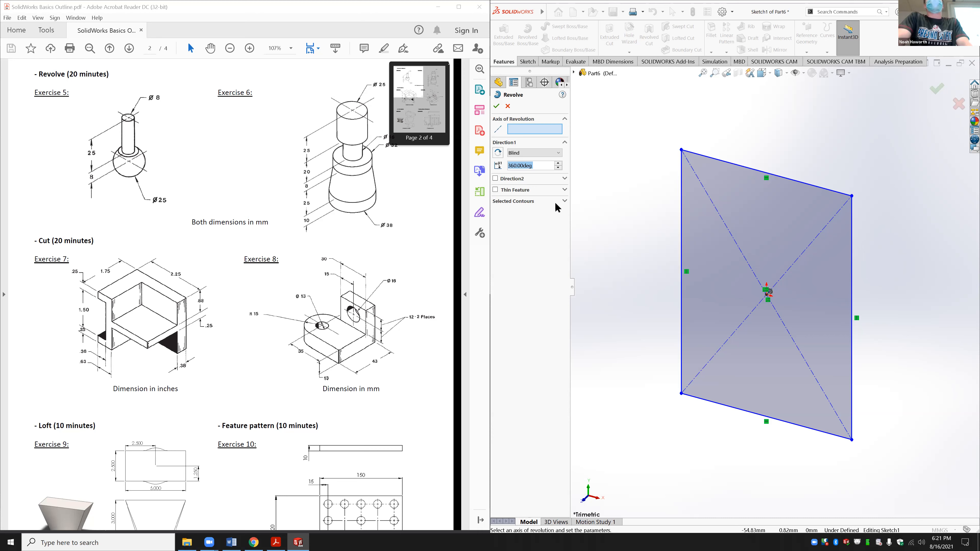
pyautogui.click(535, 130)
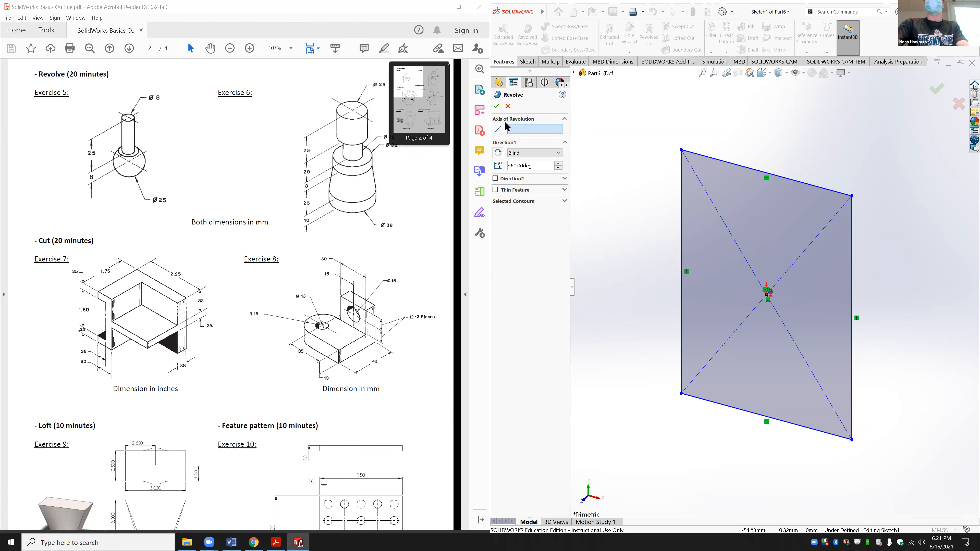
pyautogui.click(681, 219)
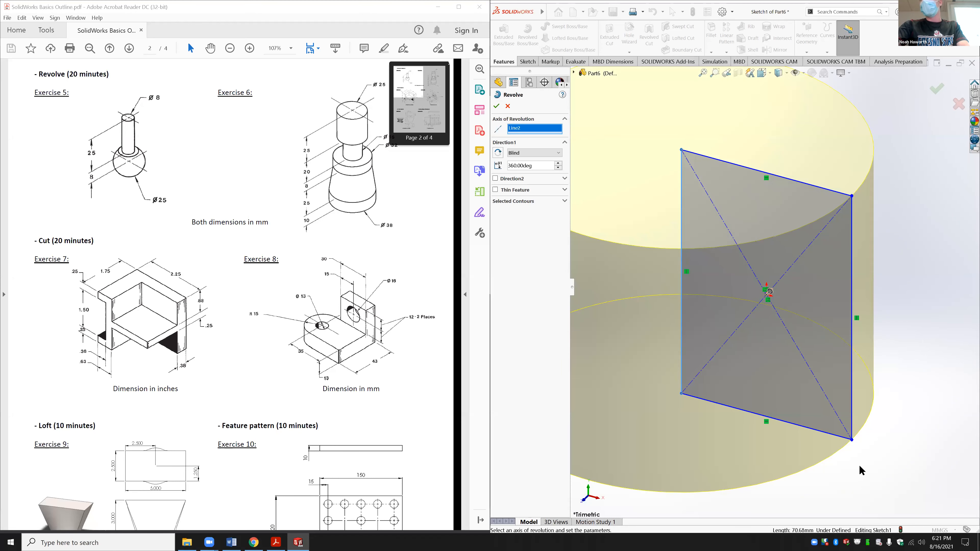
pyautogui.scroll(-2, 868, 415)
pyautogui.scroll(6, 870, 414)
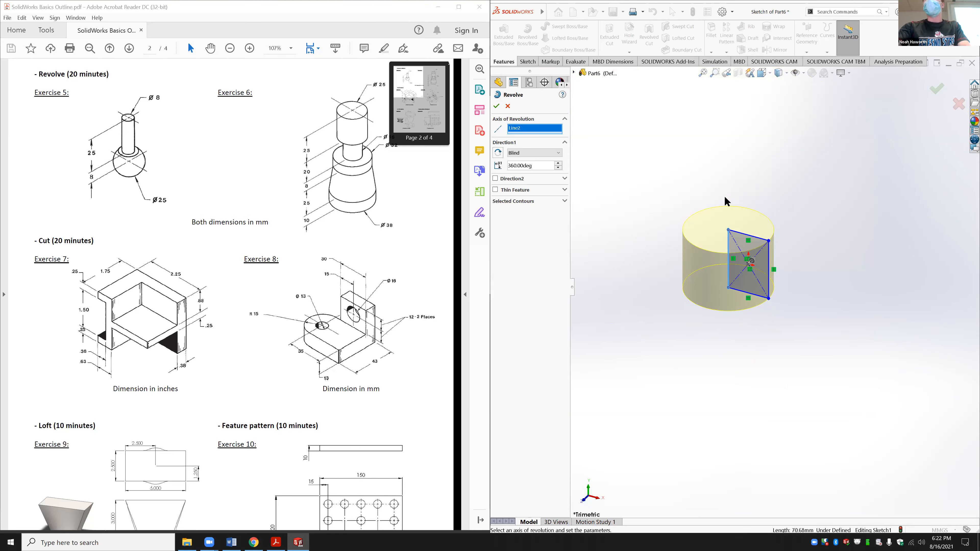
pyautogui.scroll(-2, 724, 195)
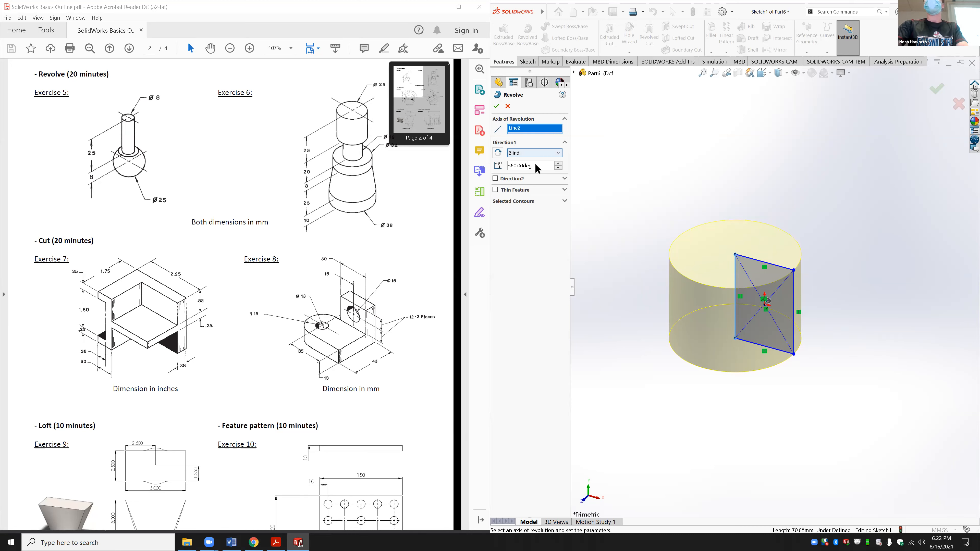
pyautogui.press('Return')
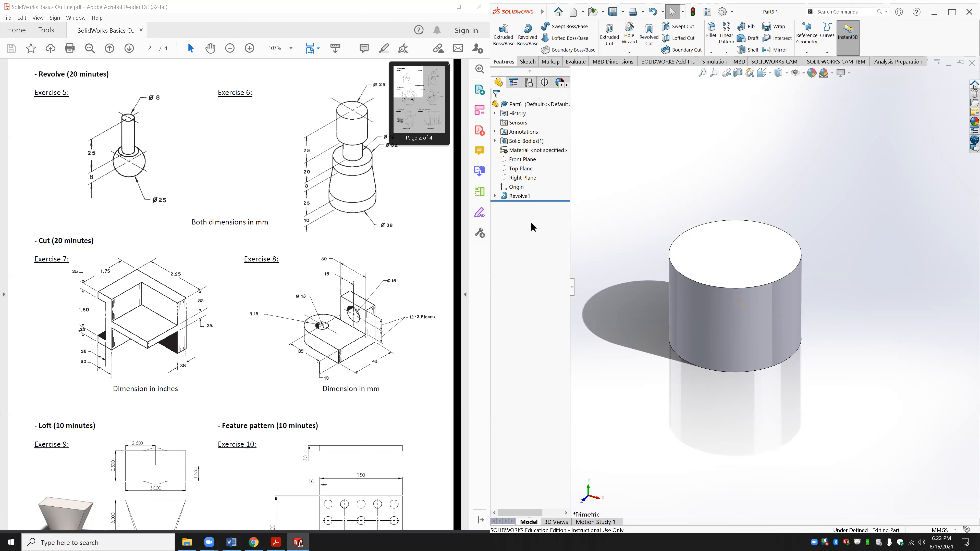
# Step: Delete the Revolve1 feature while keeping its rectangle sketch
pyautogui.click(495, 196)
pyautogui.click(520, 197)
pyautogui.click(529, 176)
pyautogui.click(508, 106)
pyautogui.rightClick(520, 196)
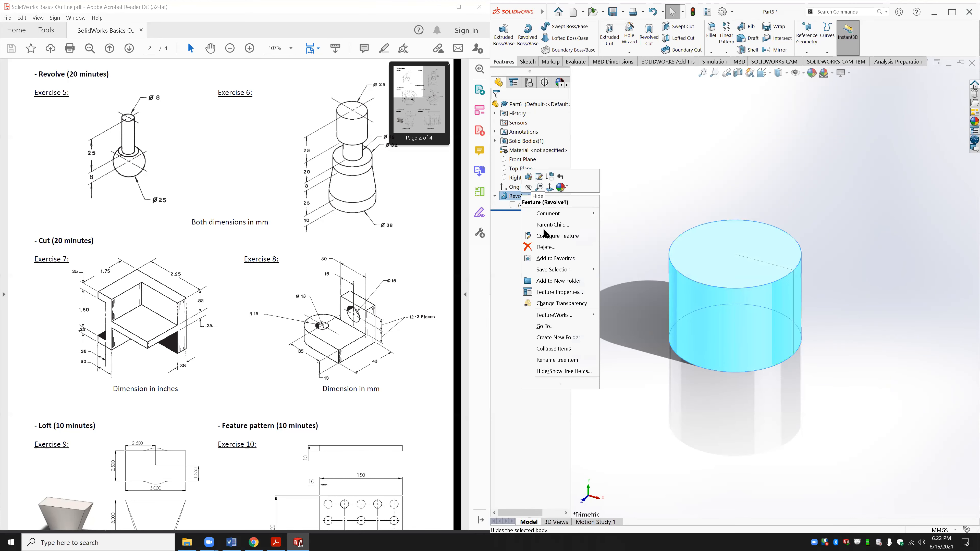
pyautogui.click(540, 247)
pyautogui.click(802, 224)
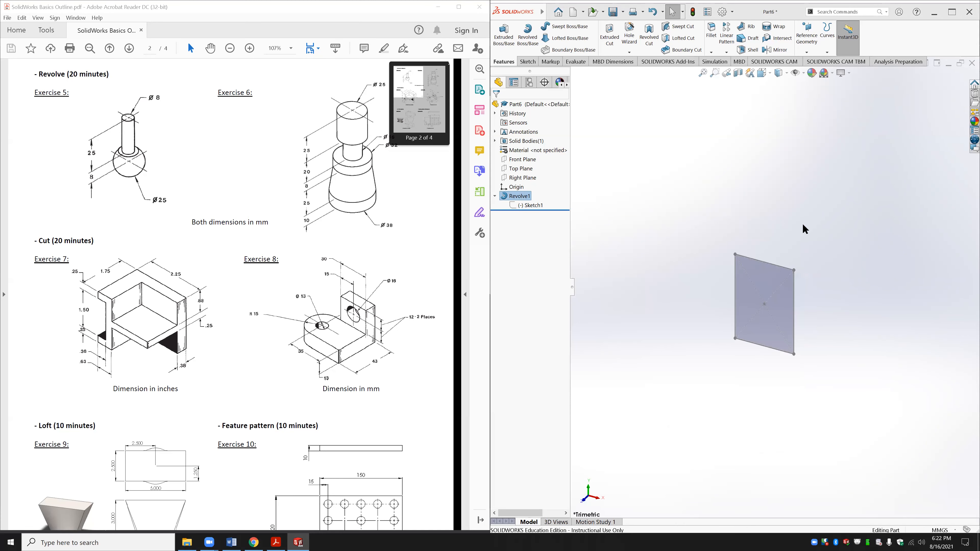
# Step: Edit Sketch1 and start a new revolve using the rectangle's bottom line as axis
pyautogui.click(755, 258)
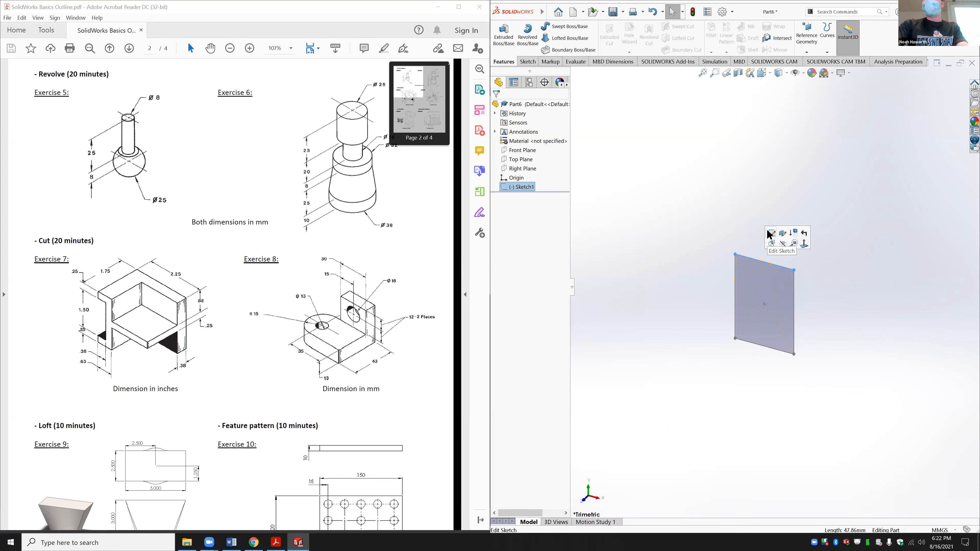
pyautogui.click(768, 232)
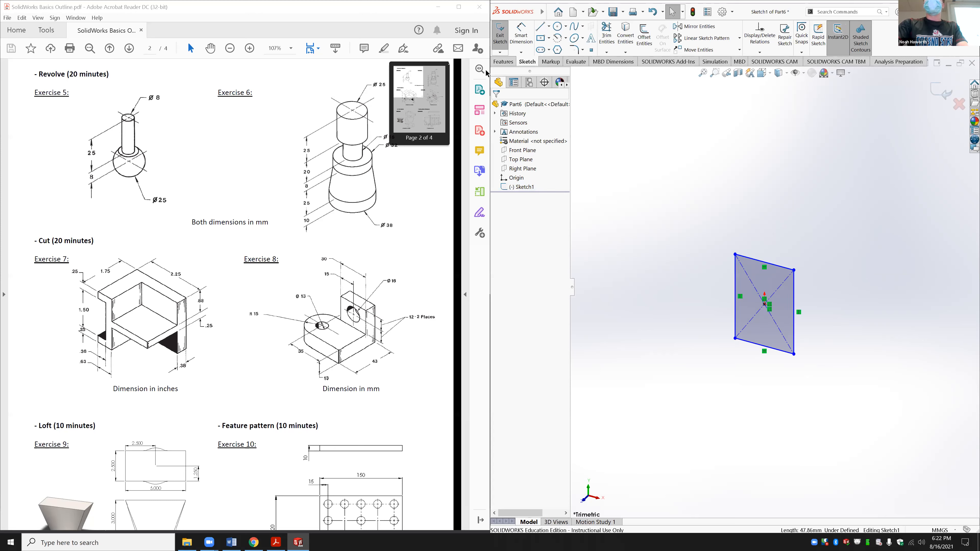
pyautogui.click(503, 61)
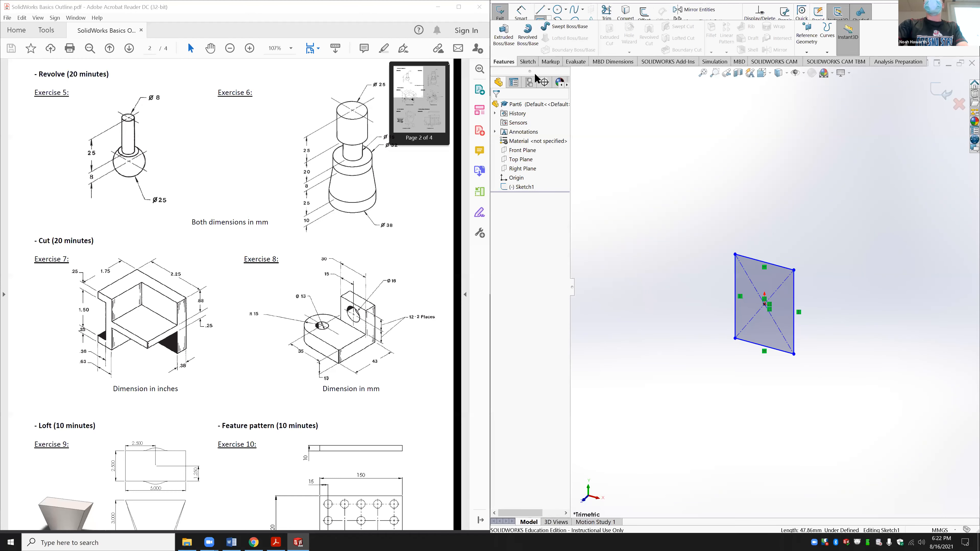
pyautogui.click(531, 35)
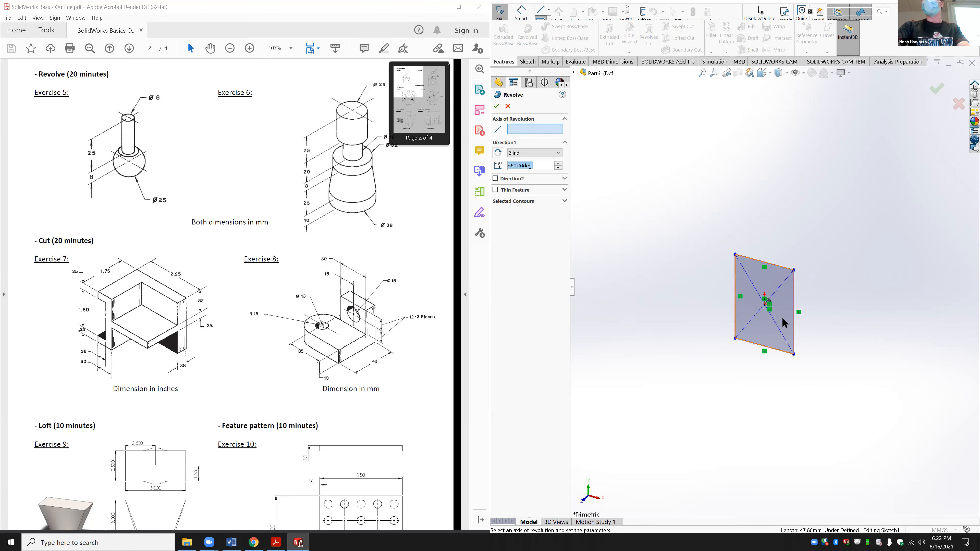
pyautogui.click(772, 351)
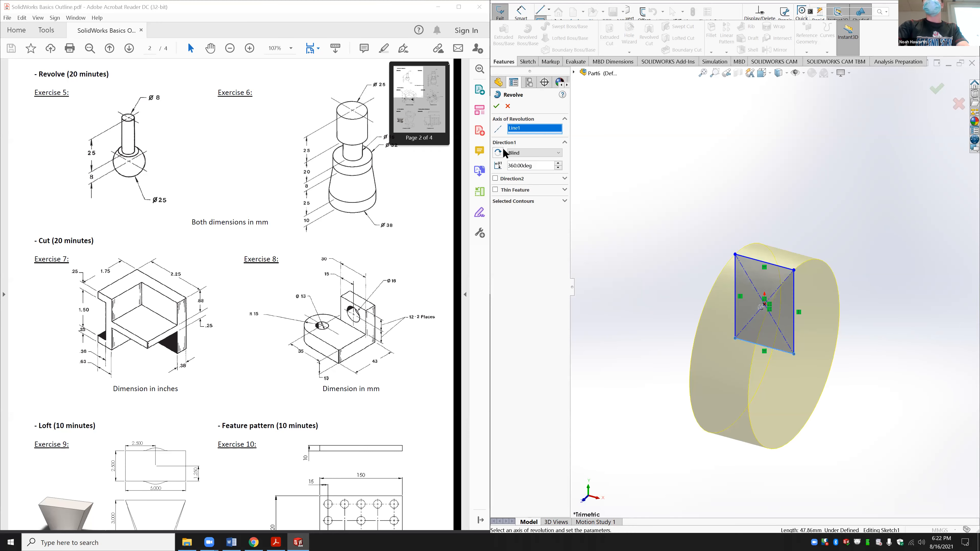
# Step: Clear the bottom-line axis and try the diagonal construction line and another edge instead
pyautogui.rightClick(521, 127)
pyautogui.click(540, 132)
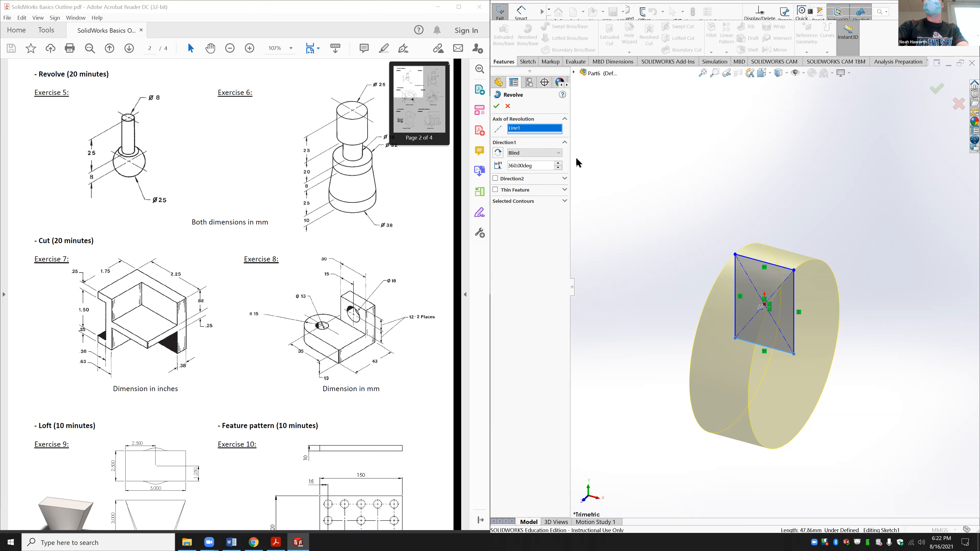
pyautogui.click(783, 282)
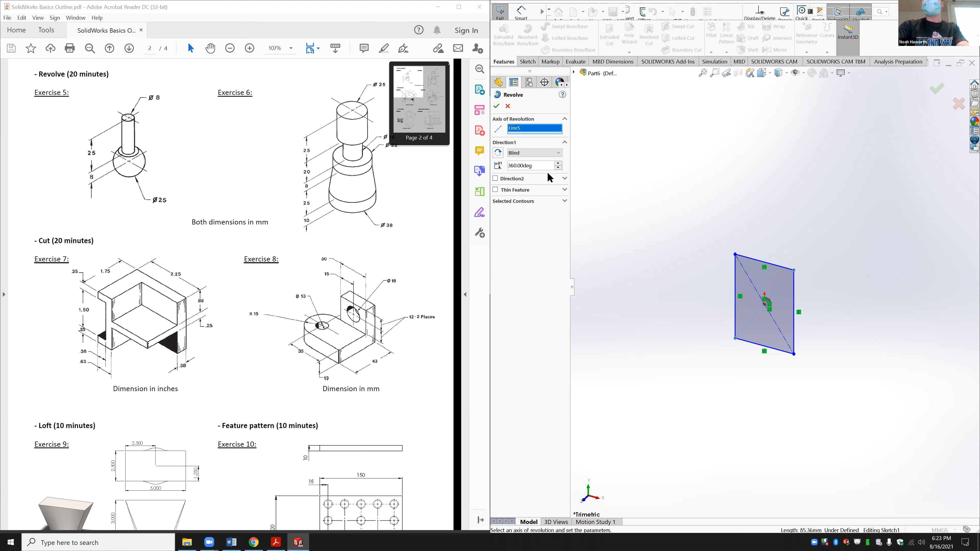
pyautogui.rightClick(539, 127)
pyautogui.click(559, 145)
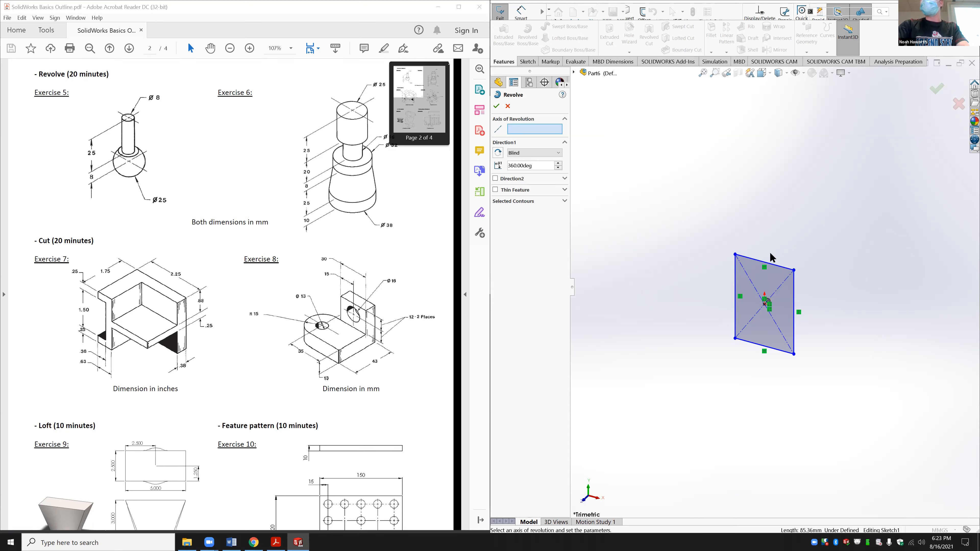
pyautogui.click(775, 265)
pyautogui.click(775, 266)
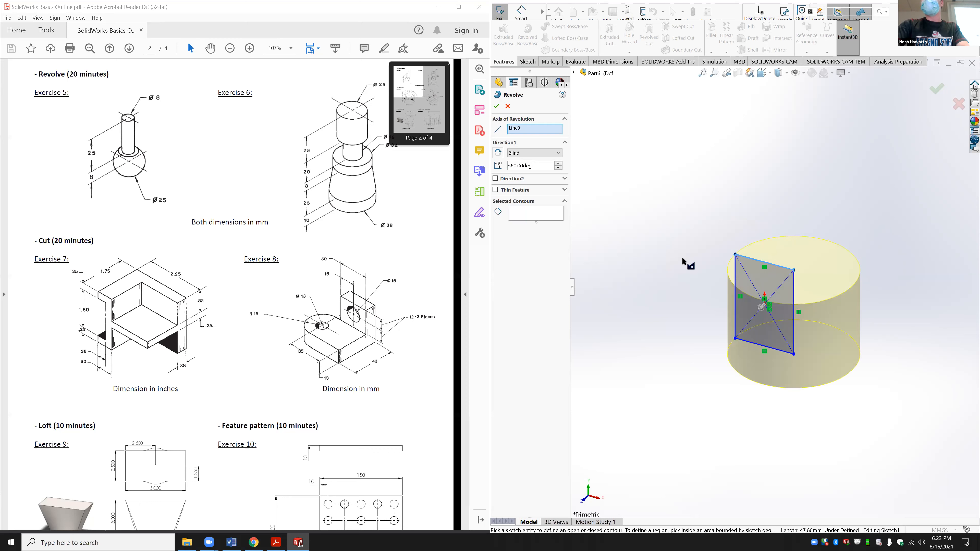
# Step: Set the sketch's top edge as the axis and accept the 360° revolve as Revolve2
pyautogui.rightClick(520, 130)
pyautogui.click(545, 143)
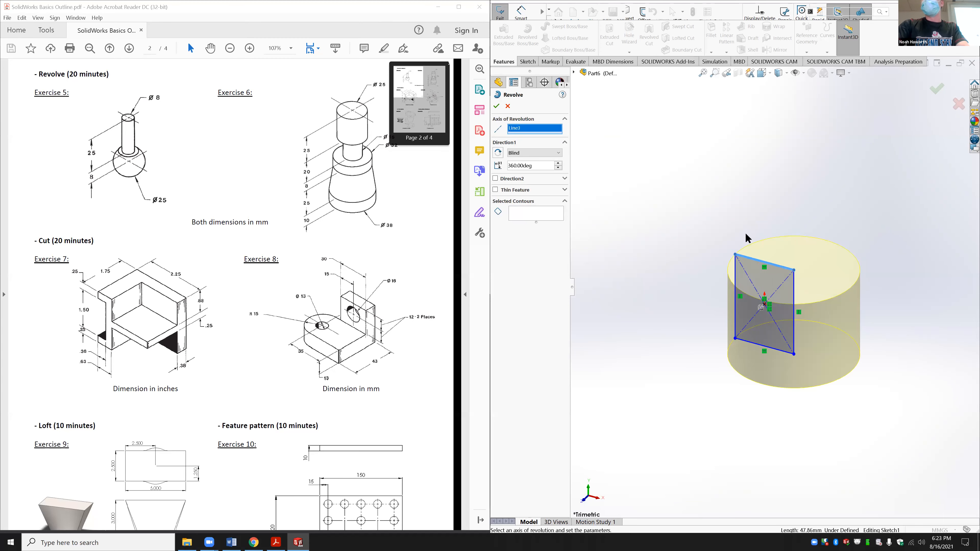
pyautogui.click(775, 267)
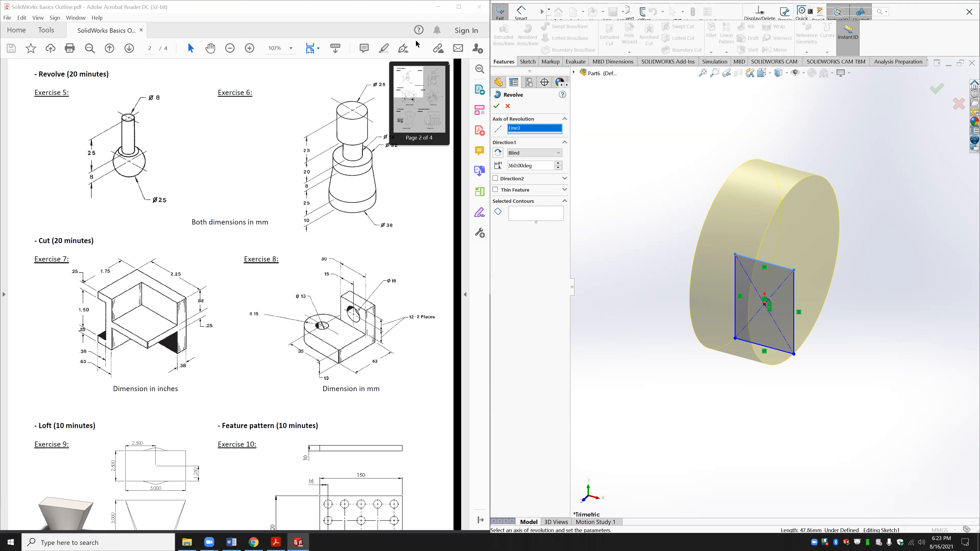
pyautogui.click(496, 106)
pyautogui.click(650, 304)
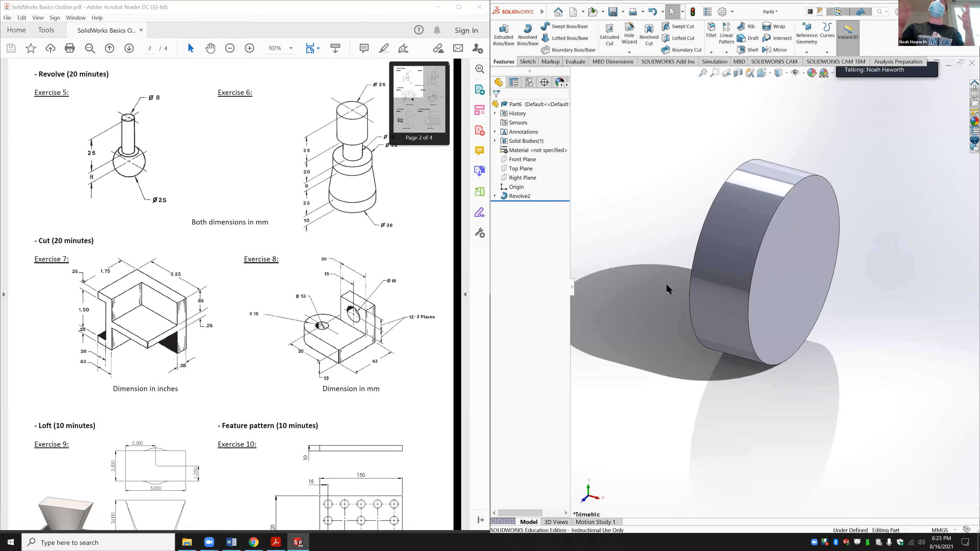
pyautogui.rightClick(522, 198)
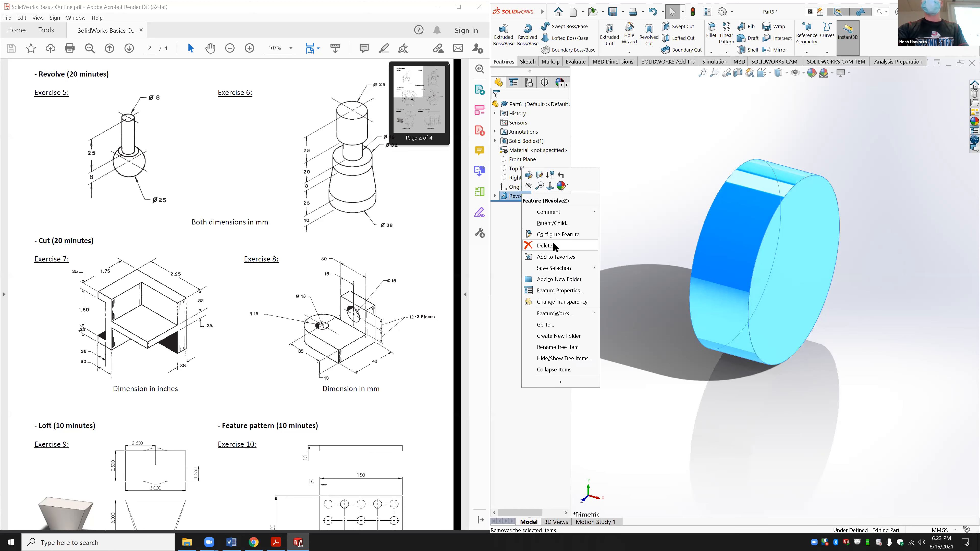
# Step: Close Part6 without saving the changes
pyautogui.click(656, 173)
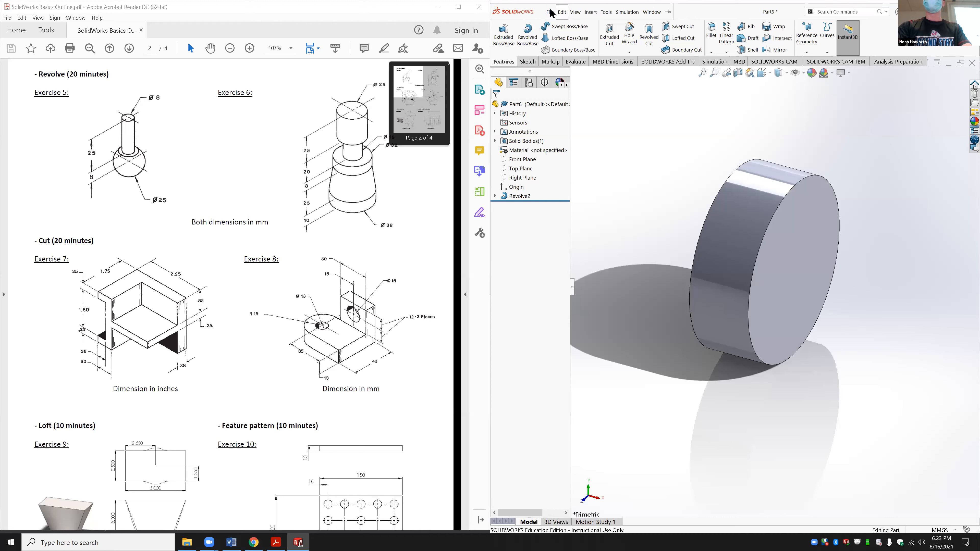
pyautogui.click(551, 12)
pyautogui.click(571, 71)
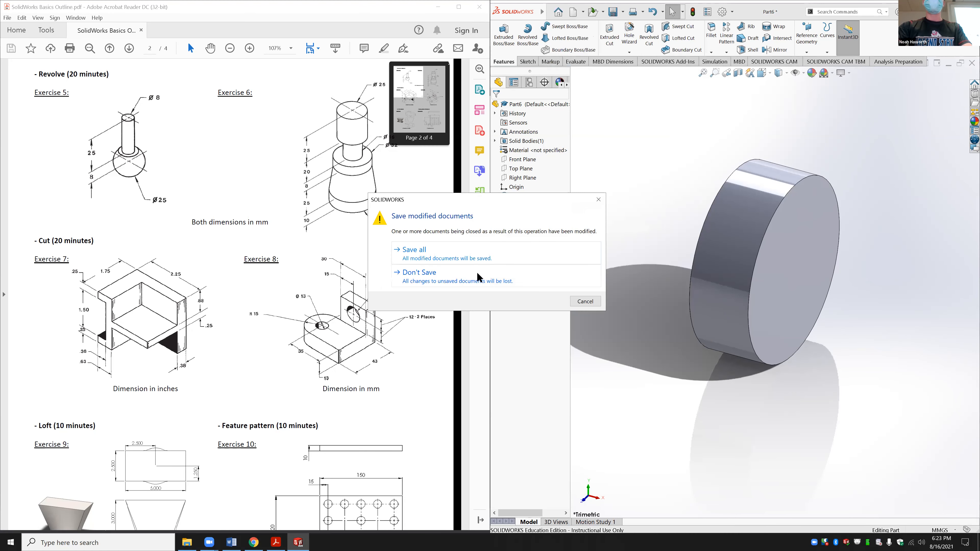
pyautogui.click(476, 271)
# Step: Create a new blank part, Part7, via File > New
pyautogui.click(541, 10)
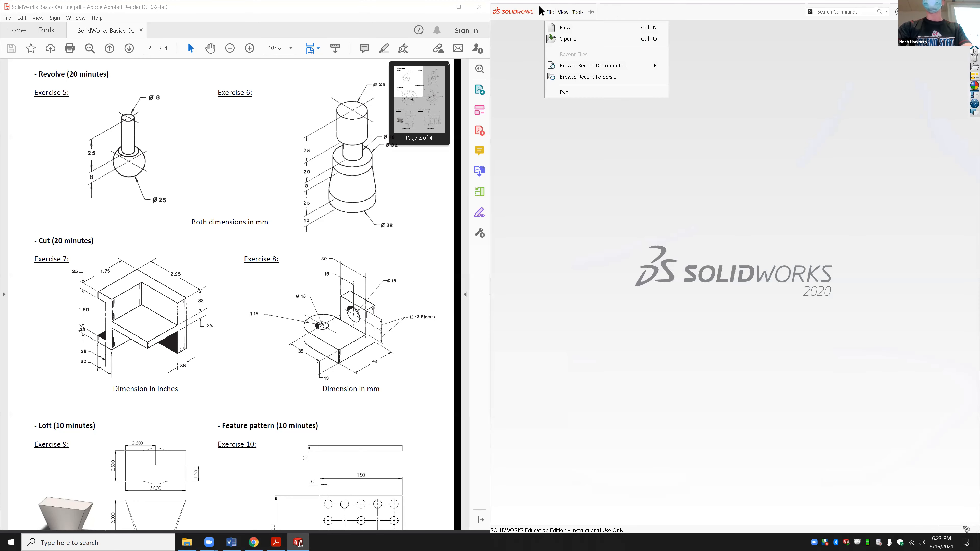
pyautogui.press('Right')
pyautogui.click(549, 13)
pyautogui.click(569, 31)
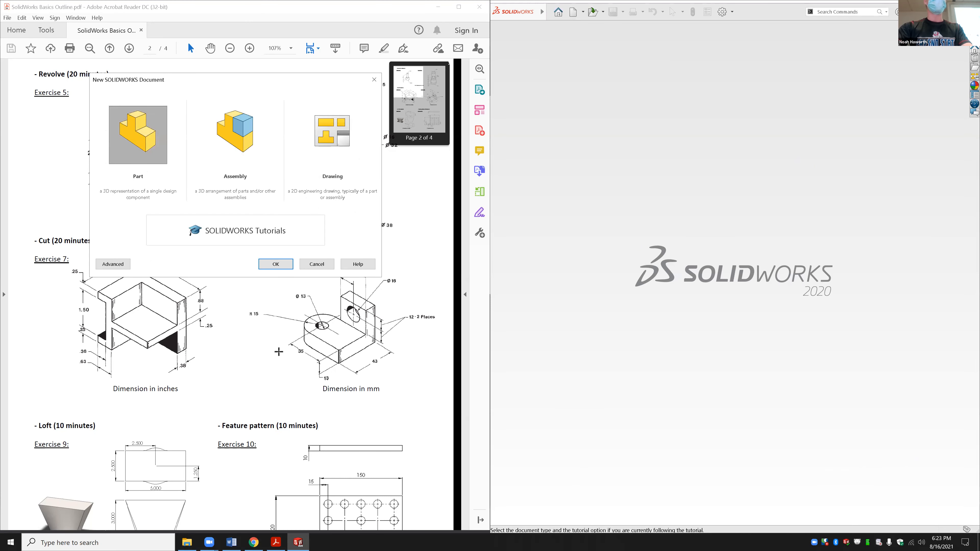
pyautogui.click(275, 264)
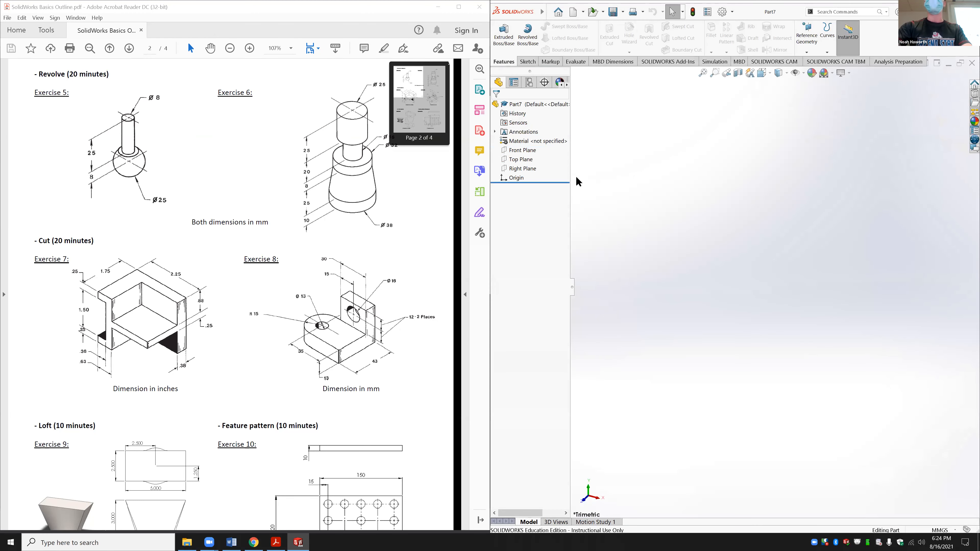
pyautogui.click(92, 127)
# Step: Zoom the PDF to 200% and scroll from the Exercise 6 drawing back to Exercise 5
pyautogui.click(61, 125)
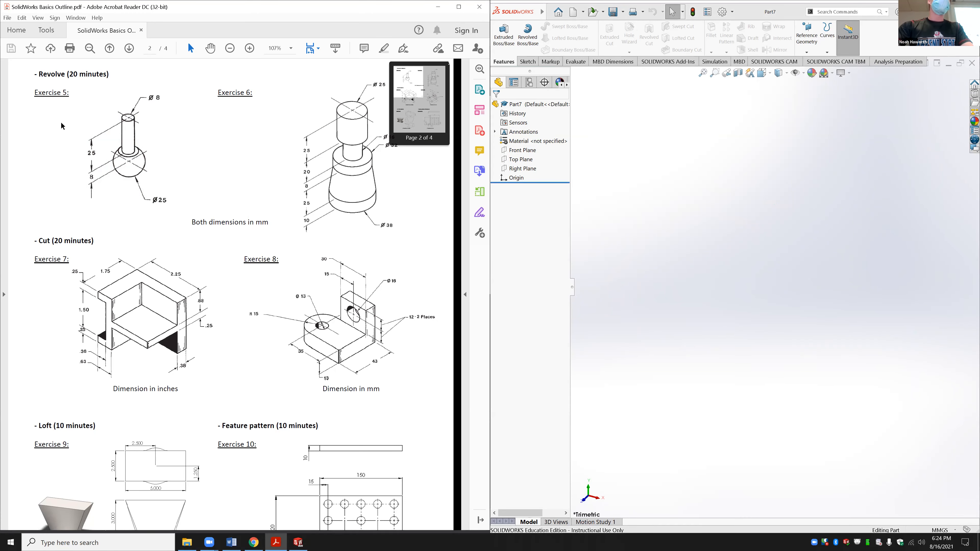
pyautogui.click(250, 48)
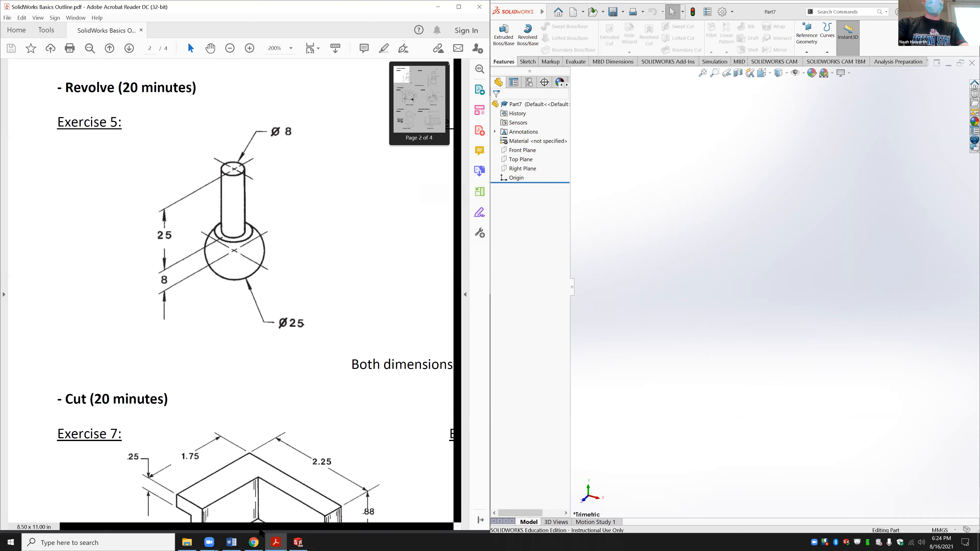
pyautogui.click(212, 461)
pyautogui.click(396, 412)
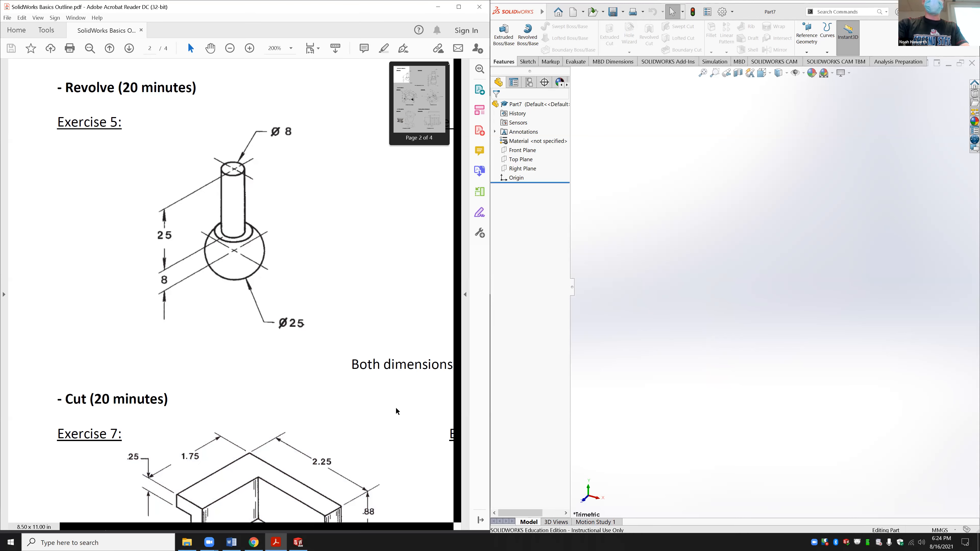
pyautogui.click(396, 528)
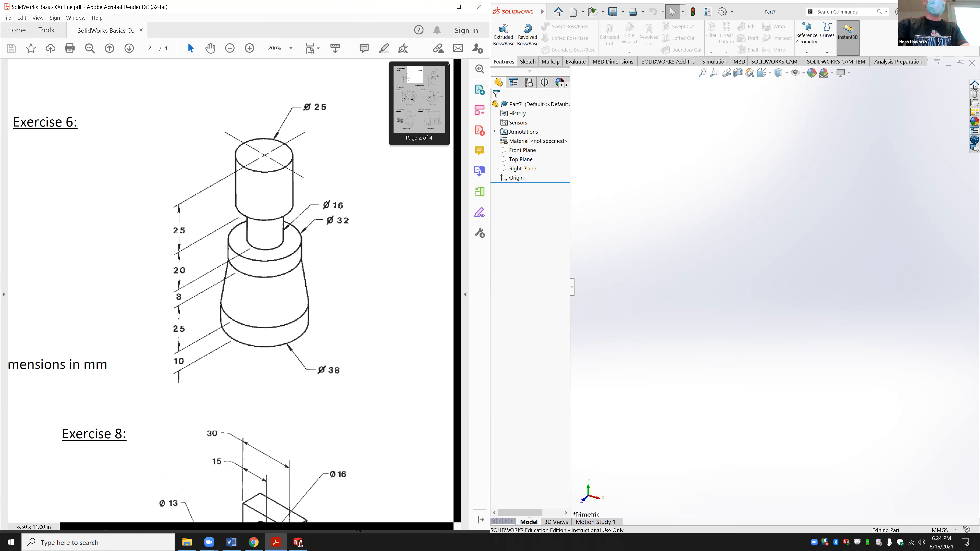
pyautogui.moveTo(379, 525); pyautogui.dragTo(291, 525)
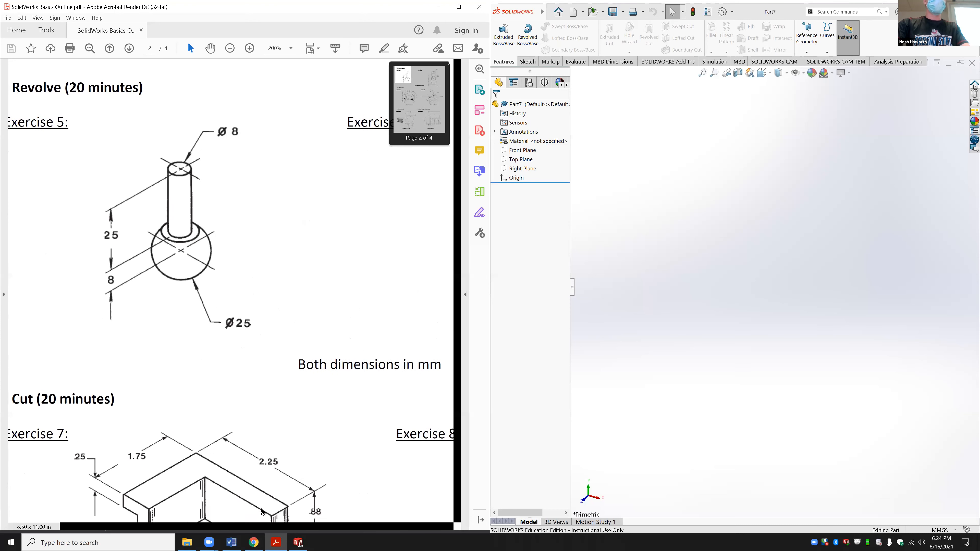
# Step: Open a sketch on the Right Plane and draw a circle centred on the origin
pyautogui.click(523, 151)
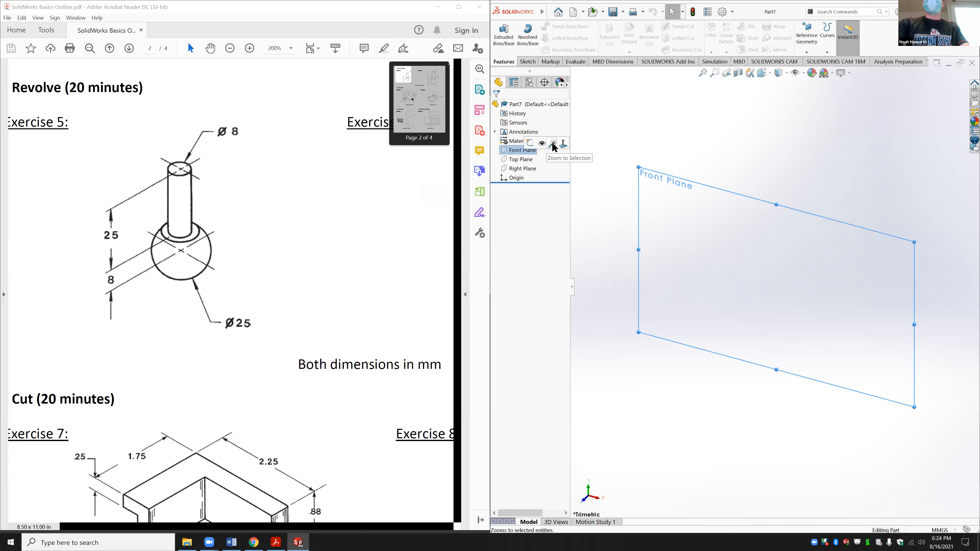
pyautogui.click(517, 168)
pyautogui.click(554, 160)
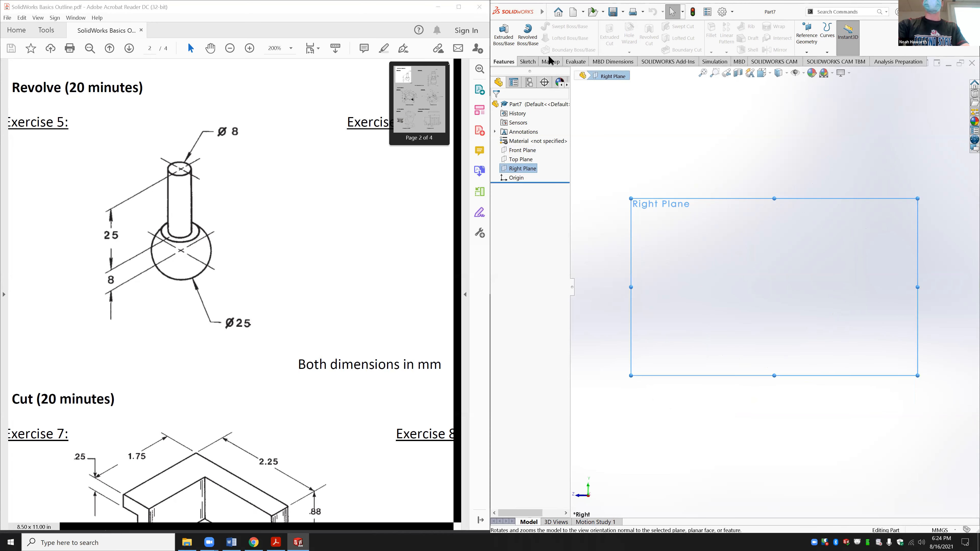
pyautogui.click(527, 62)
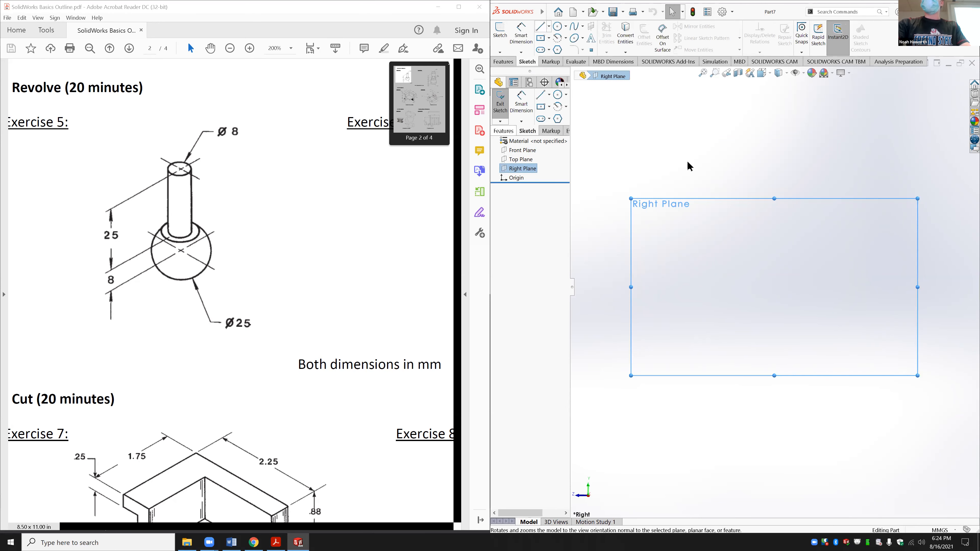
pyautogui.click(540, 26)
pyautogui.click(559, 26)
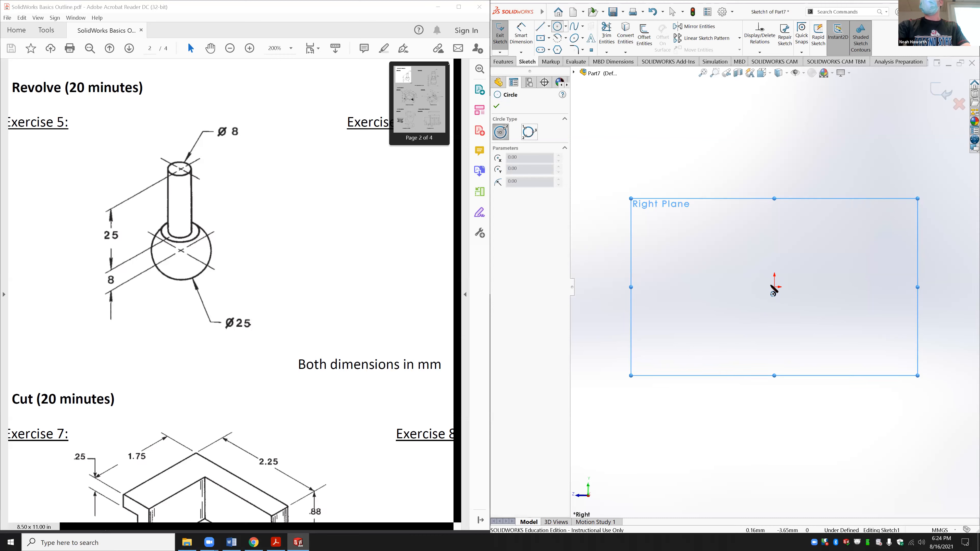
pyautogui.moveTo(774, 287); pyautogui.dragTo(781, 217)
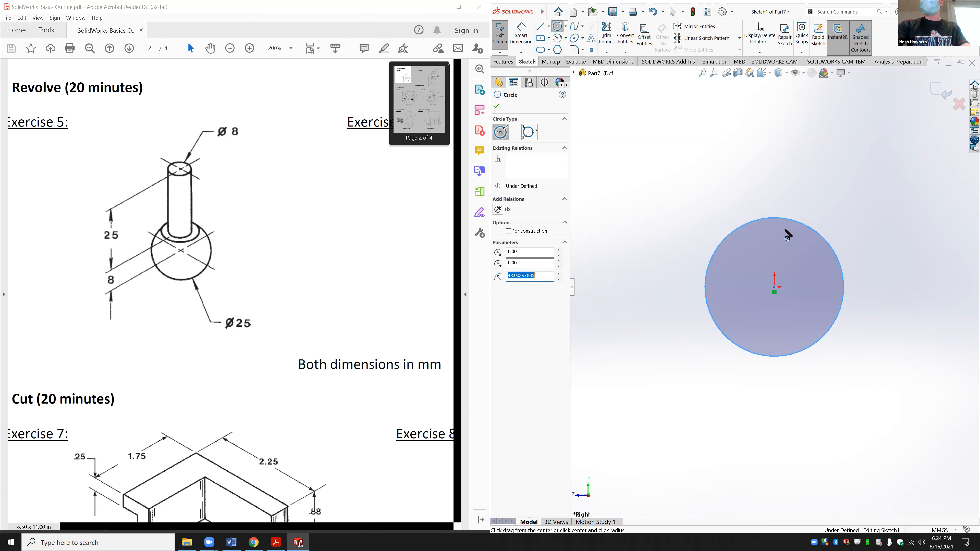
# Step: Draw connected lines from the origin up, across to the right, and back down into the circle
pyautogui.moveTo(774, 287); pyautogui.dragTo(770, 175)
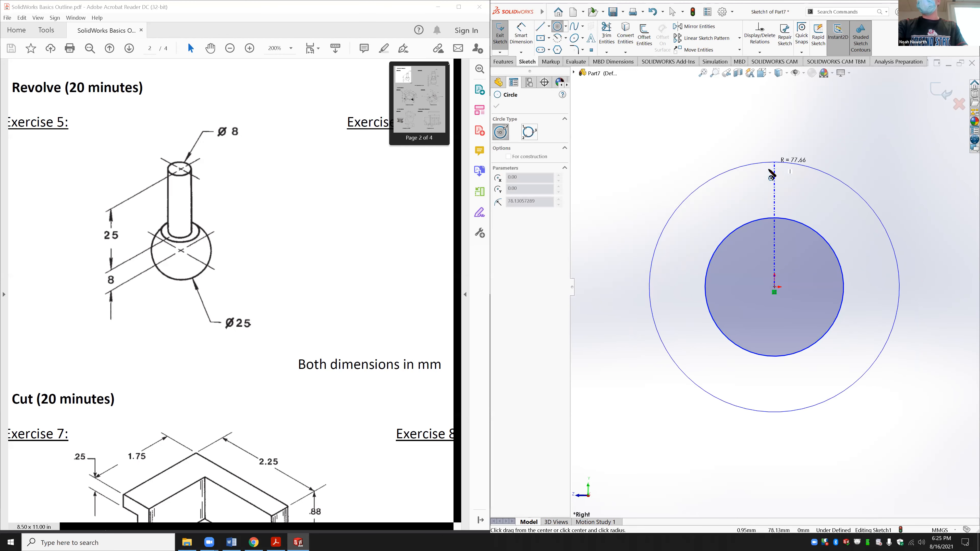
pyautogui.click(540, 27)
pyautogui.click(774, 288)
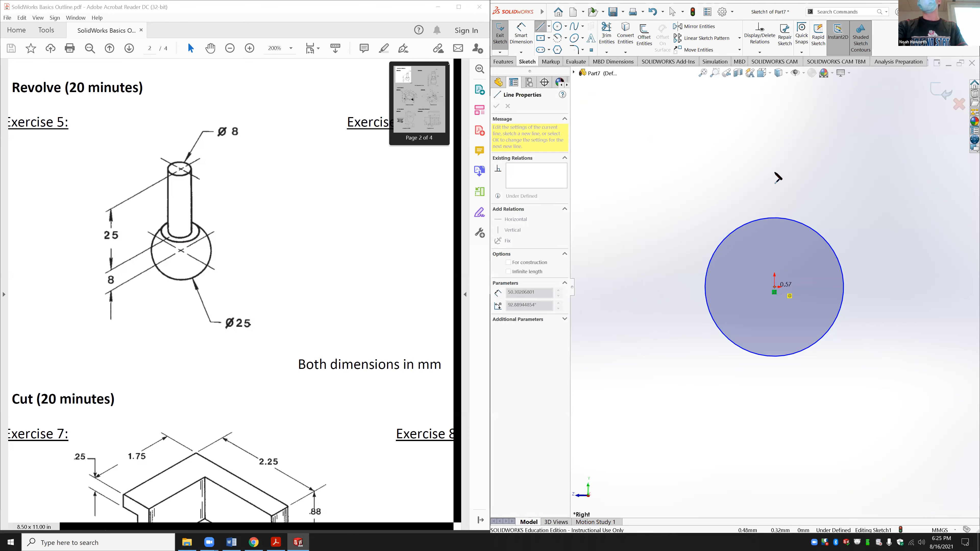
pyautogui.click(774, 158)
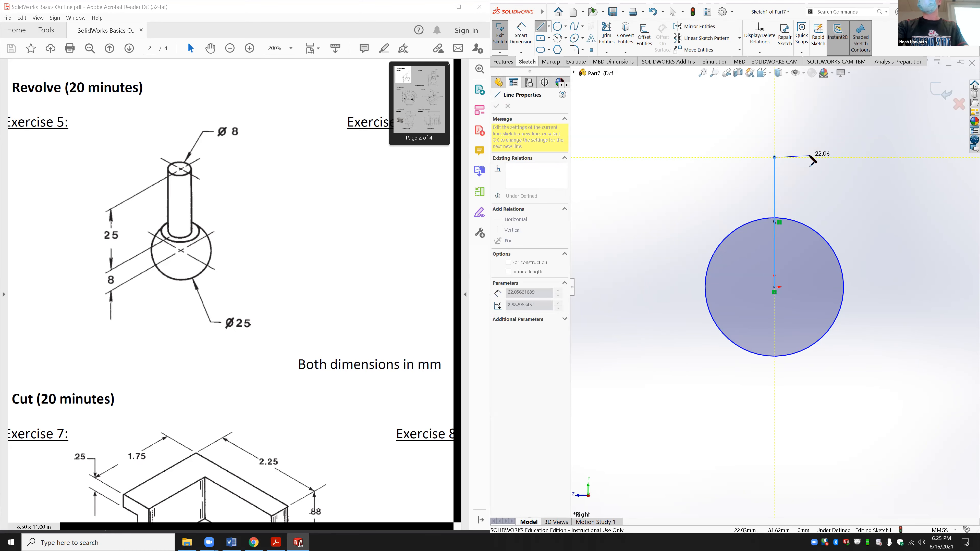
pyautogui.click(809, 158)
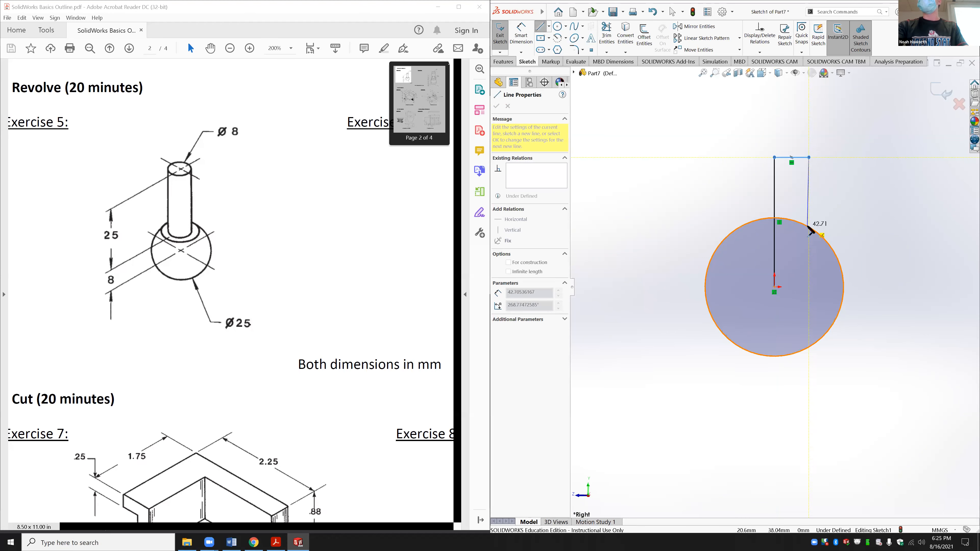
pyautogui.click(809, 256)
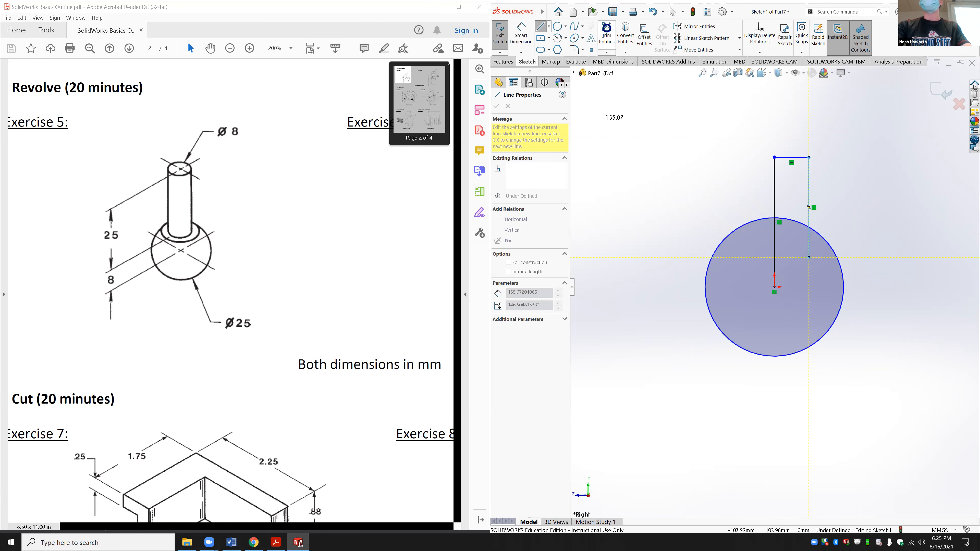
pyautogui.click(607, 35)
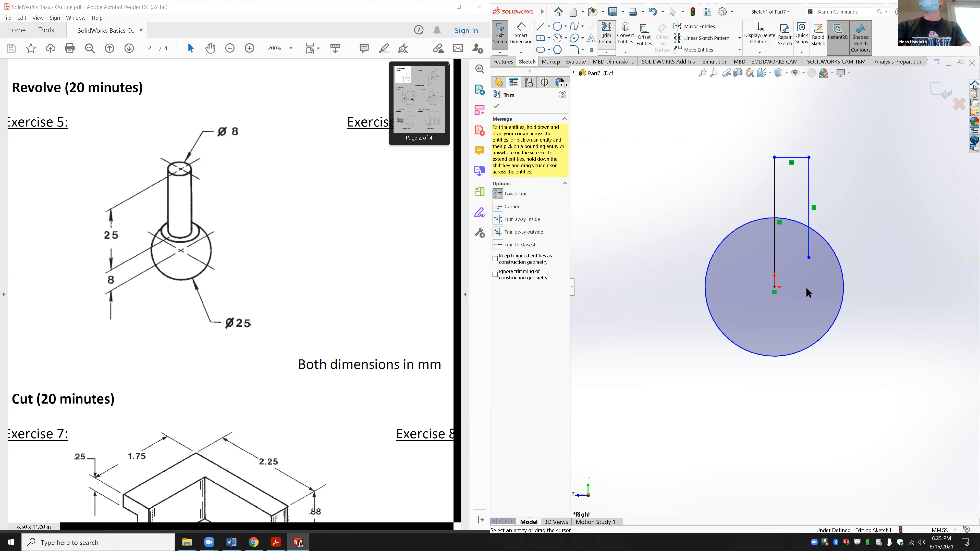
pyautogui.click(539, 27)
pyautogui.click(774, 292)
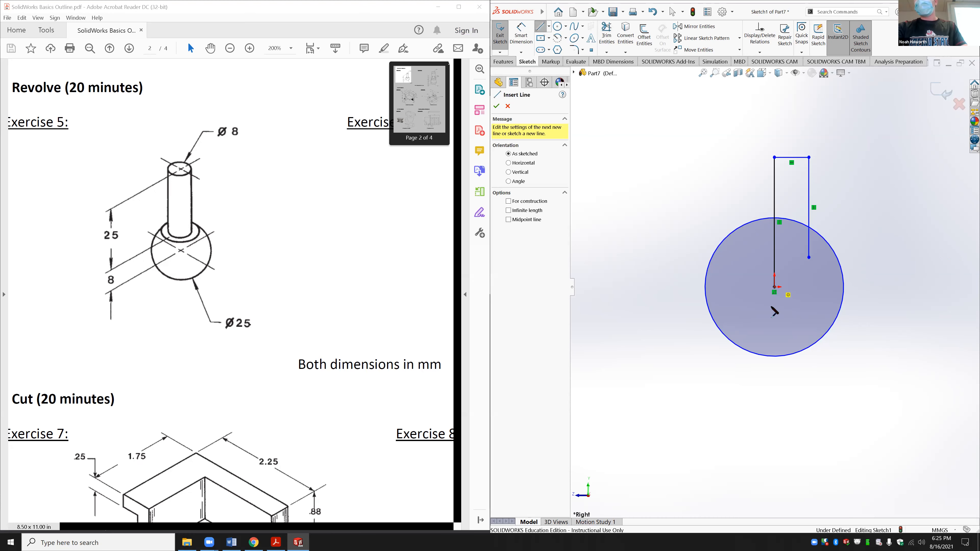
pyautogui.click(774, 356)
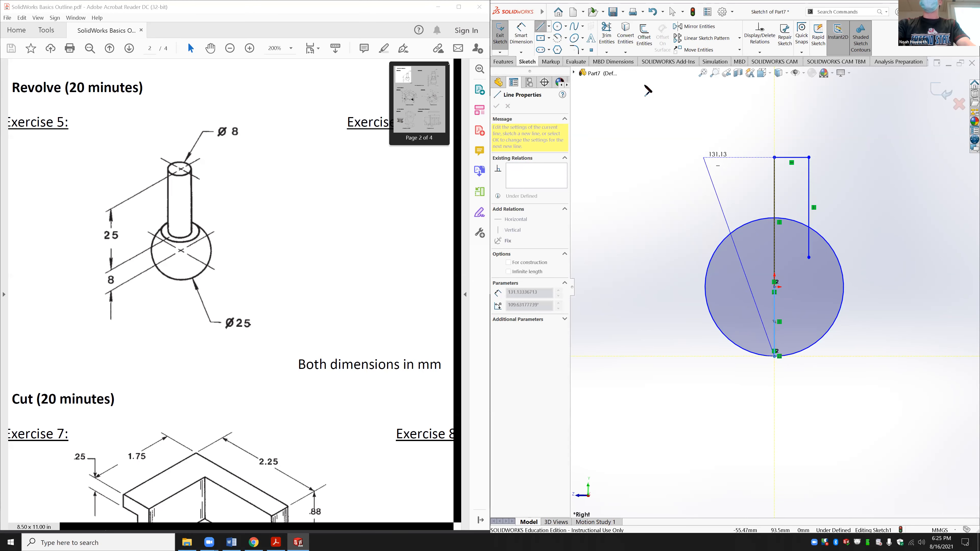
pyautogui.click(606, 34)
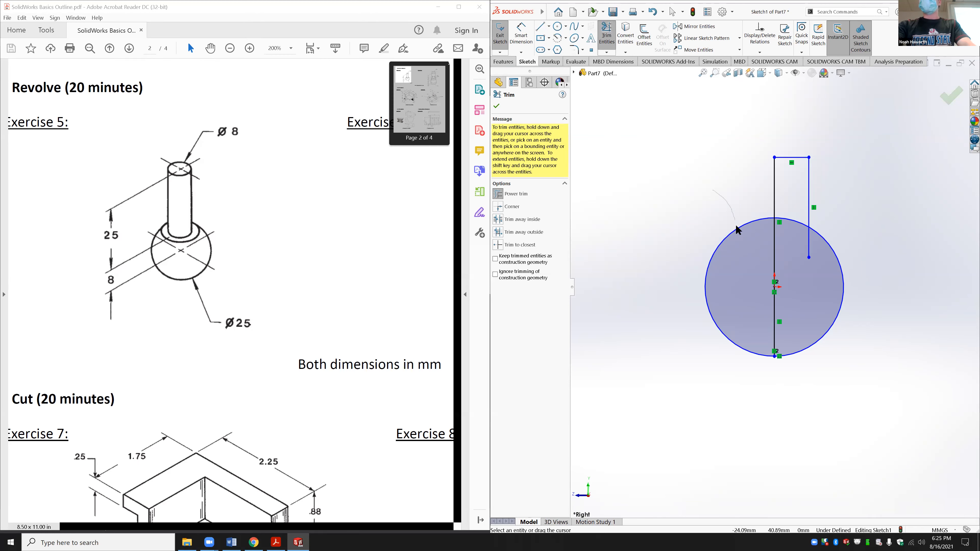
pyautogui.moveTo(736, 227); pyautogui.dragTo(734, 250)
pyautogui.moveTo(817, 260); pyautogui.dragTo(791, 220)
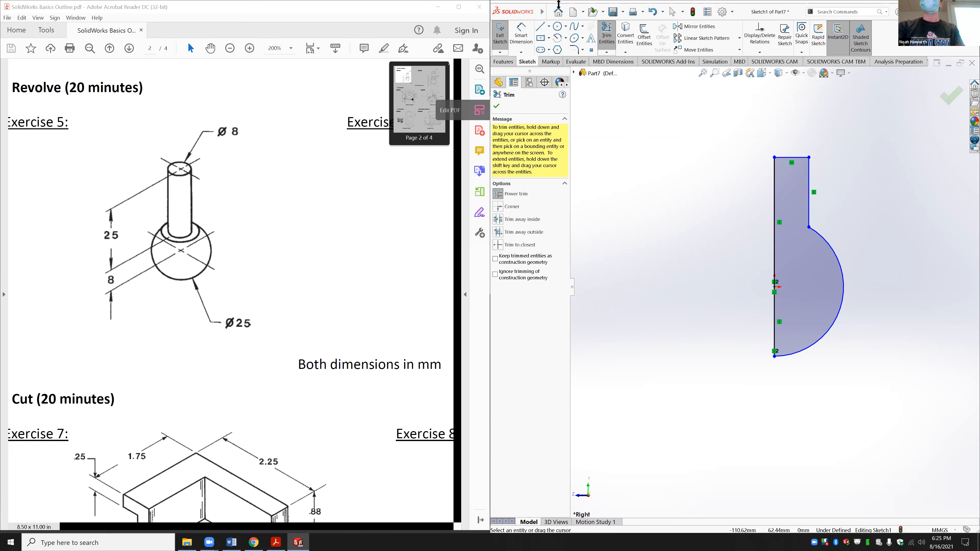
pyautogui.click(652, 11)
pyautogui.click(652, 10)
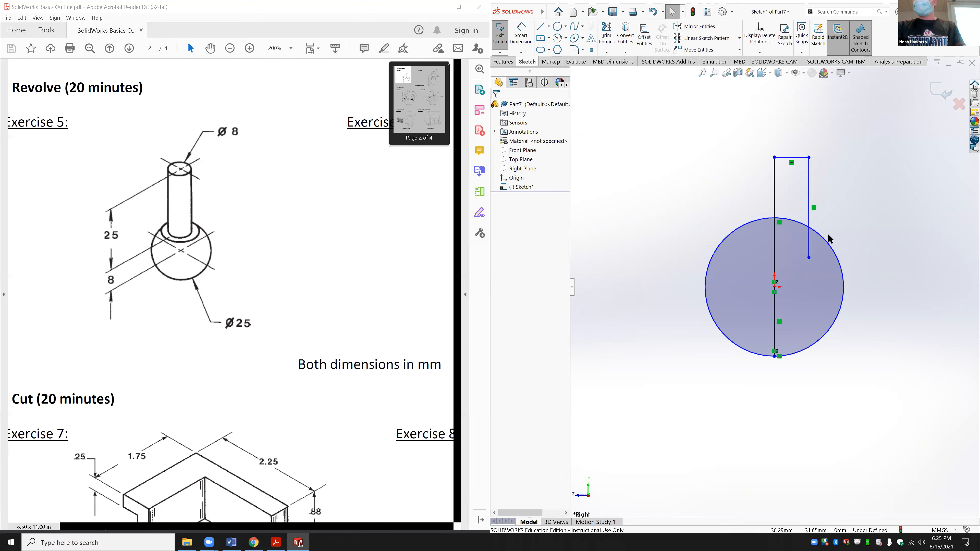
# Step: Replace the right line with a shorter top line, a vertical drop and a horizontal step to the circle
pyautogui.click(809, 183)
pyautogui.rightClick(810, 185)
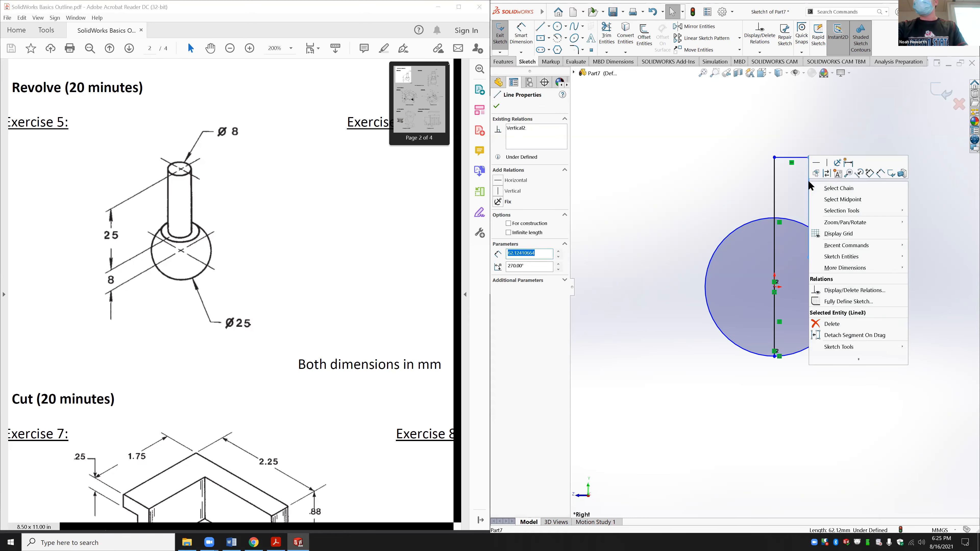
pyautogui.click(846, 319)
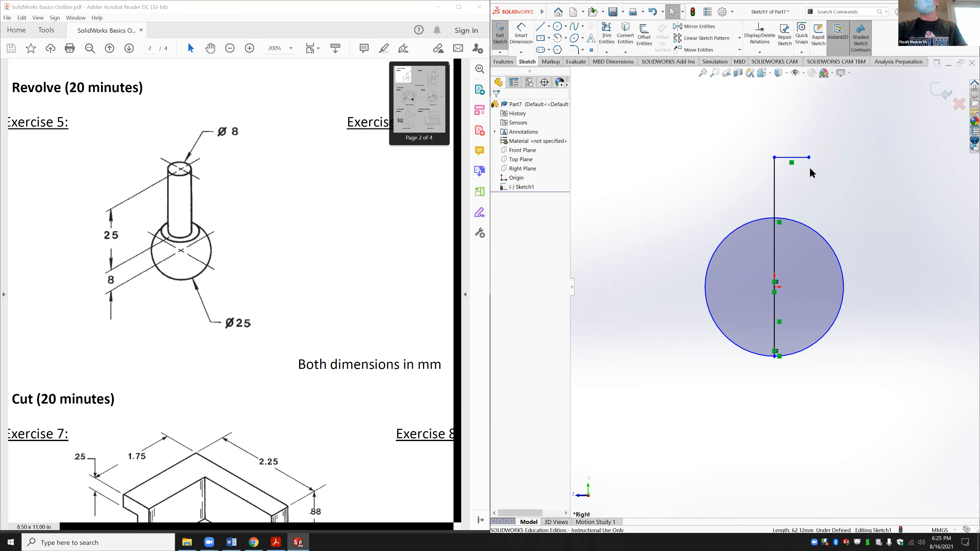
pyautogui.moveTo(809, 157); pyautogui.dragTo(800, 158)
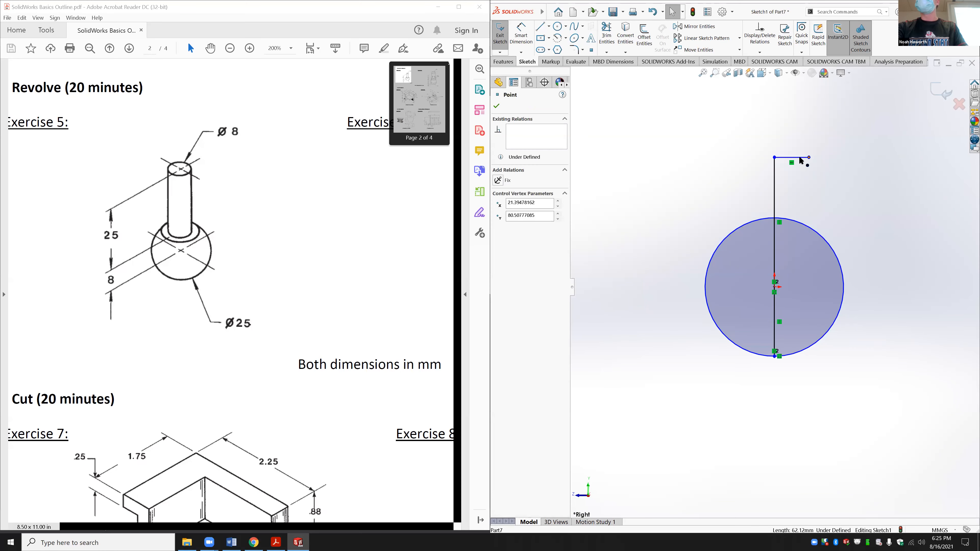
pyautogui.click(809, 188)
pyautogui.click(540, 27)
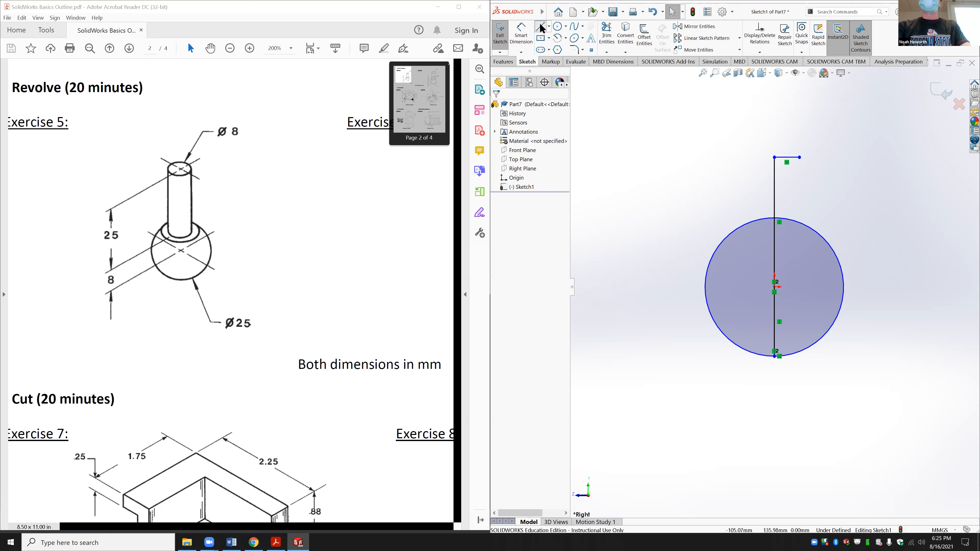
pyautogui.click(799, 158)
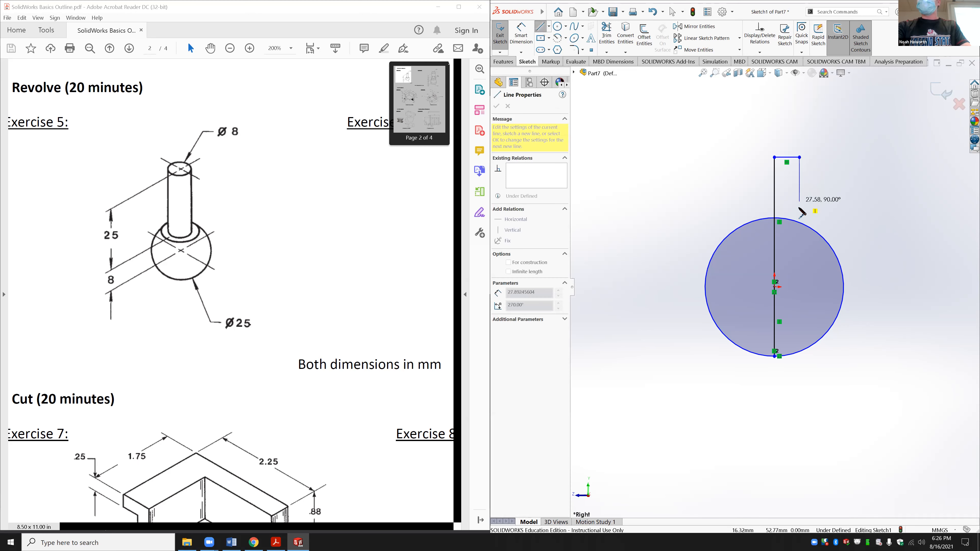
pyautogui.click(800, 240)
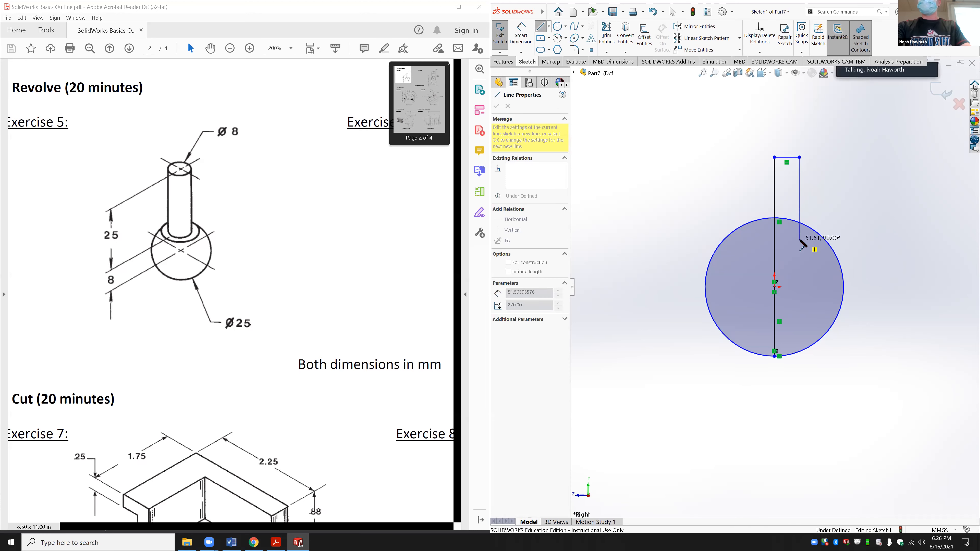
pyautogui.click(823, 240)
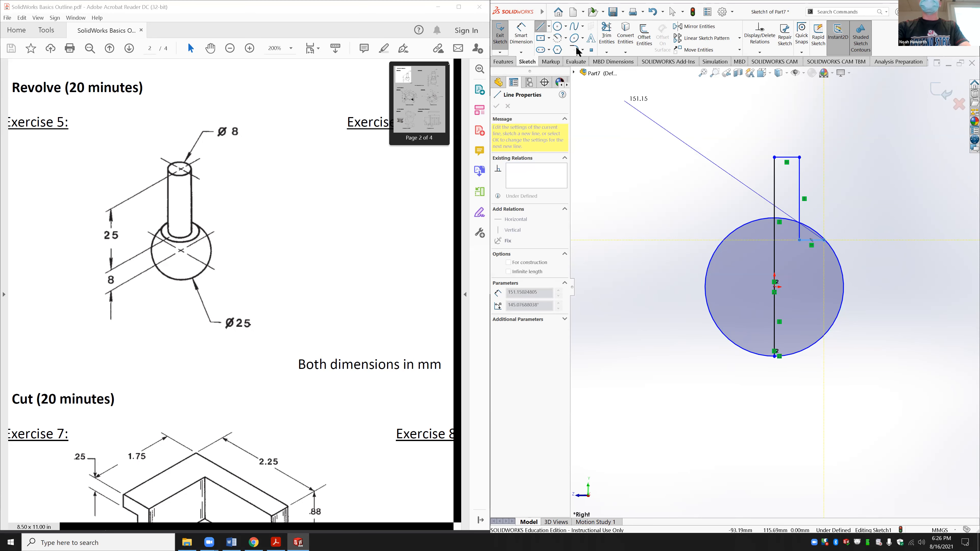
# Step: Trim away the circle's left half, undo an over-trim, and extend the step line past the arc
pyautogui.click(602, 34)
pyautogui.moveTo(745, 215); pyautogui.dragTo(750, 247)
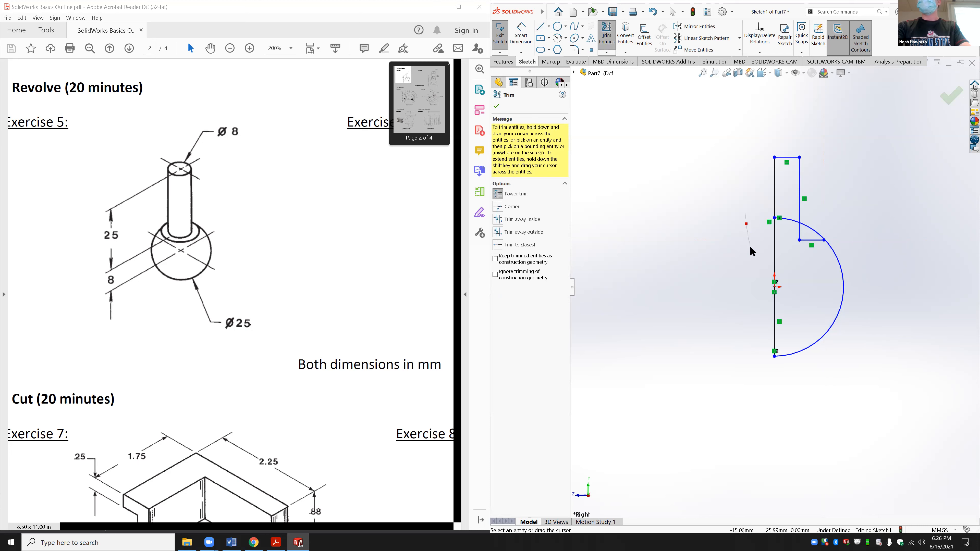
pyautogui.moveTo(793, 206)
pyautogui.mouseDown()
pyautogui.moveTo(790, 225)
pyautogui.moveTo(816, 223)
pyautogui.moveTo(813, 234)
pyautogui.mouseUp()
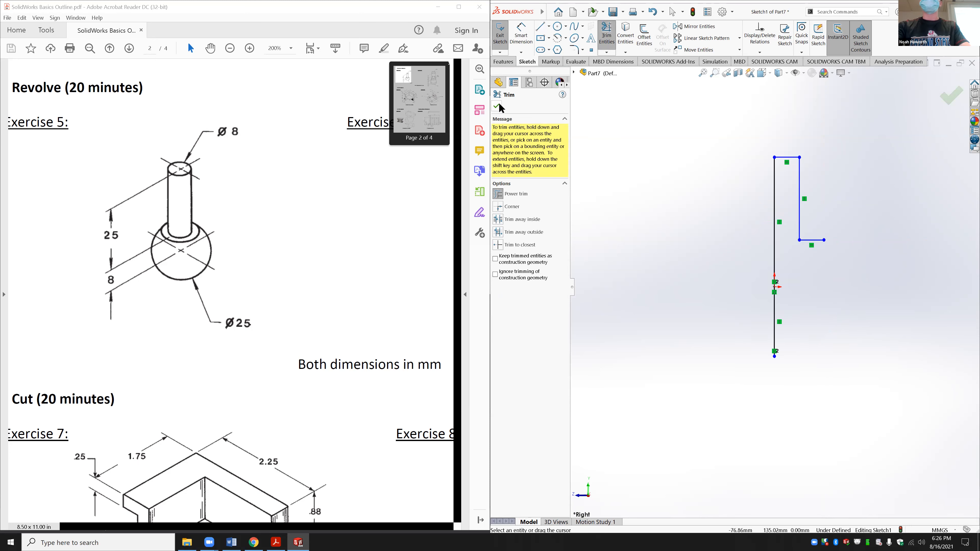
pyautogui.click(652, 11)
pyautogui.click(633, 189)
pyautogui.click(653, 12)
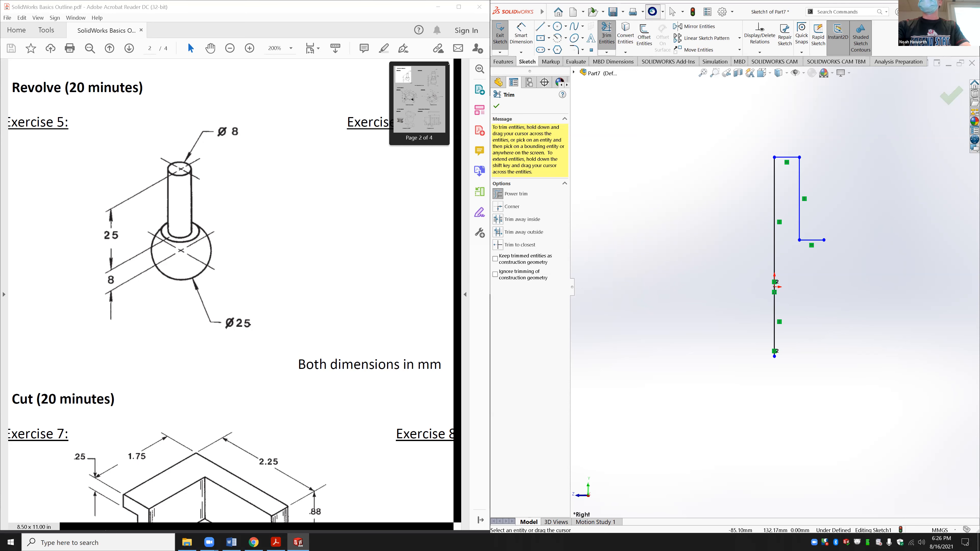
pyautogui.click(823, 241)
pyautogui.click(833, 248)
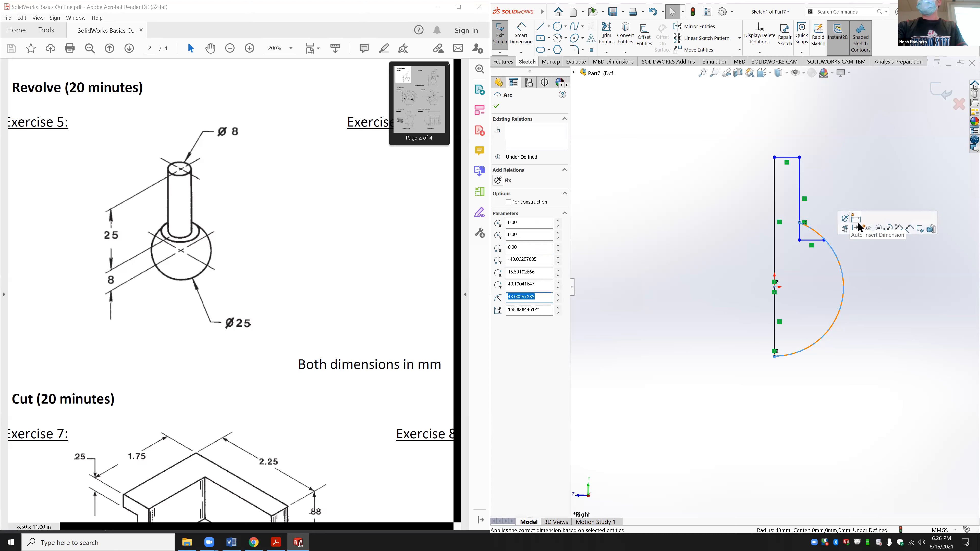
pyautogui.moveTo(823, 240); pyautogui.dragTo(852, 240)
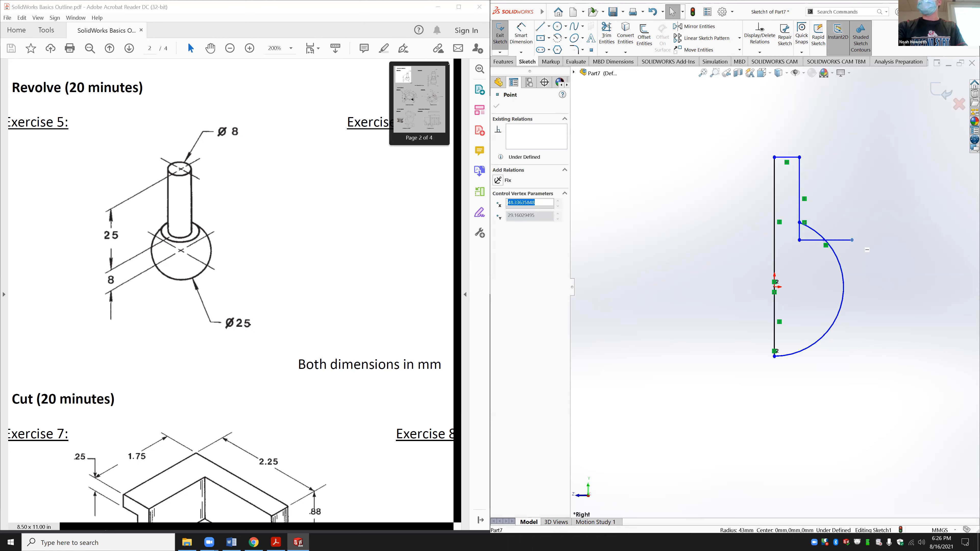
pyautogui.click(607, 34)
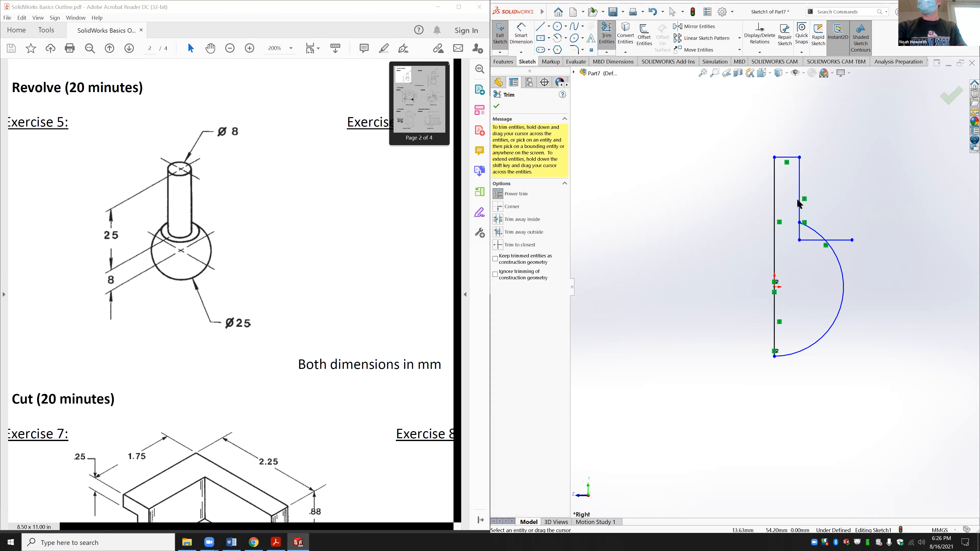
# Step: Trim the horizontal step line's overshoot beyond the arc to close the shaft-and-half-circle profile
pyautogui.moveTo(836, 238); pyautogui.dragTo(841, 244)
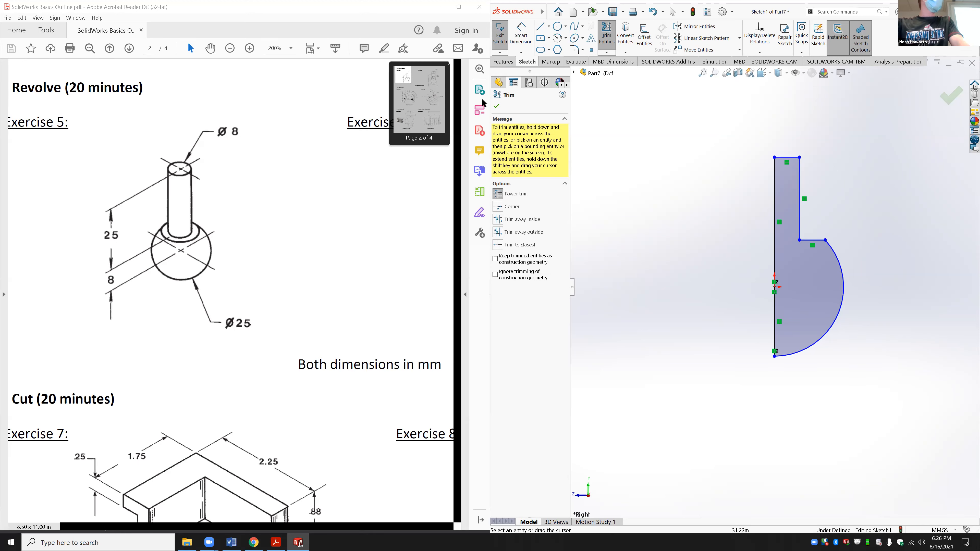
pyautogui.click(521, 35)
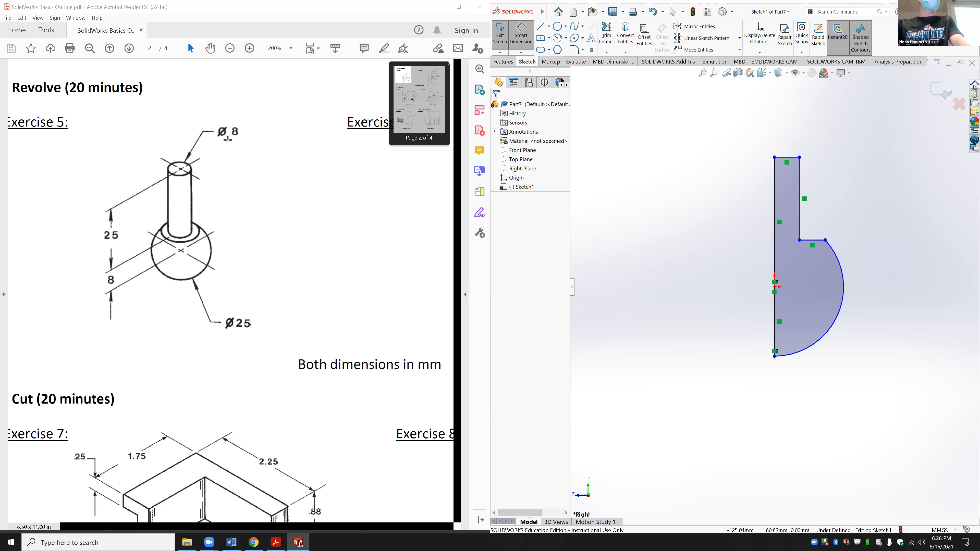
# Step: Dimension the shaft's top edge to a 4 mm width with Smart Dimension
pyautogui.click(786, 157)
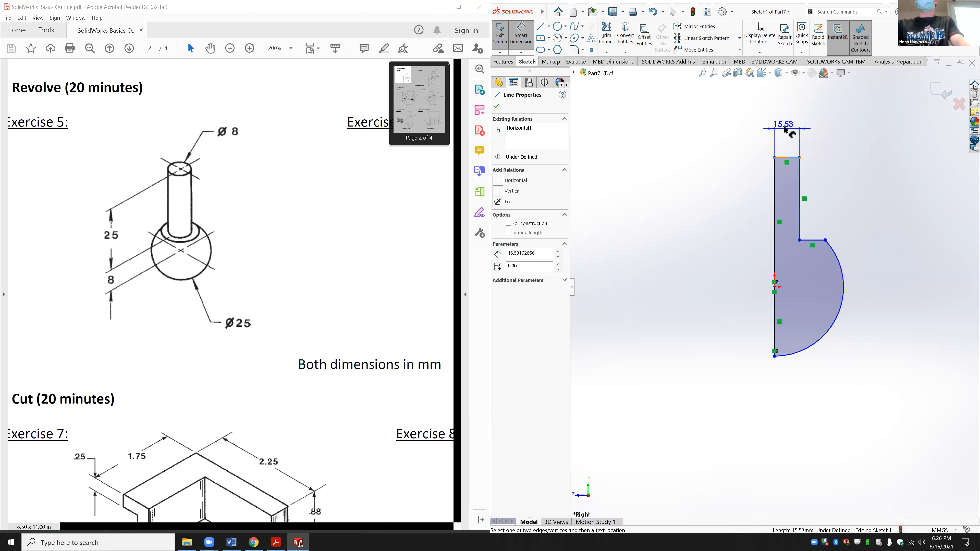
pyautogui.click(786, 128)
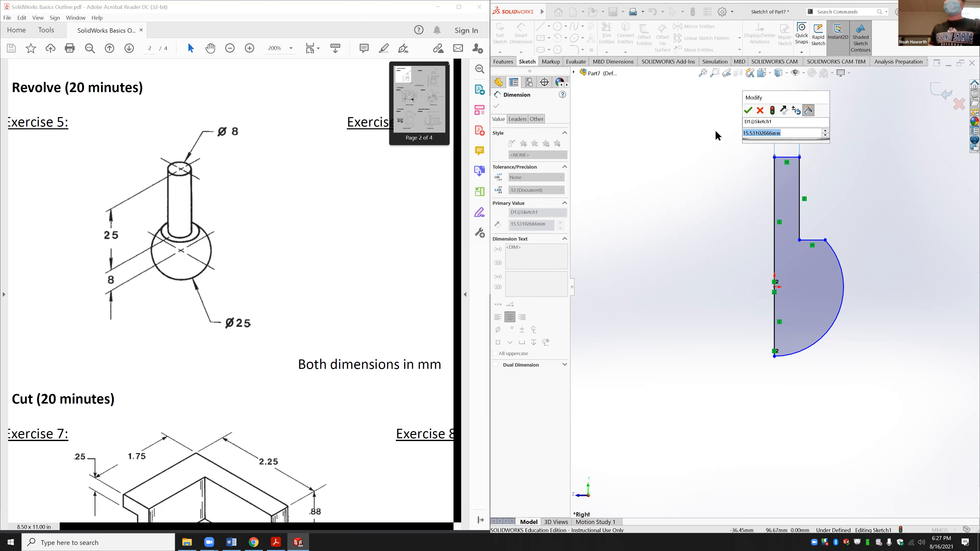
pyautogui.write('4')
pyautogui.press('Return')
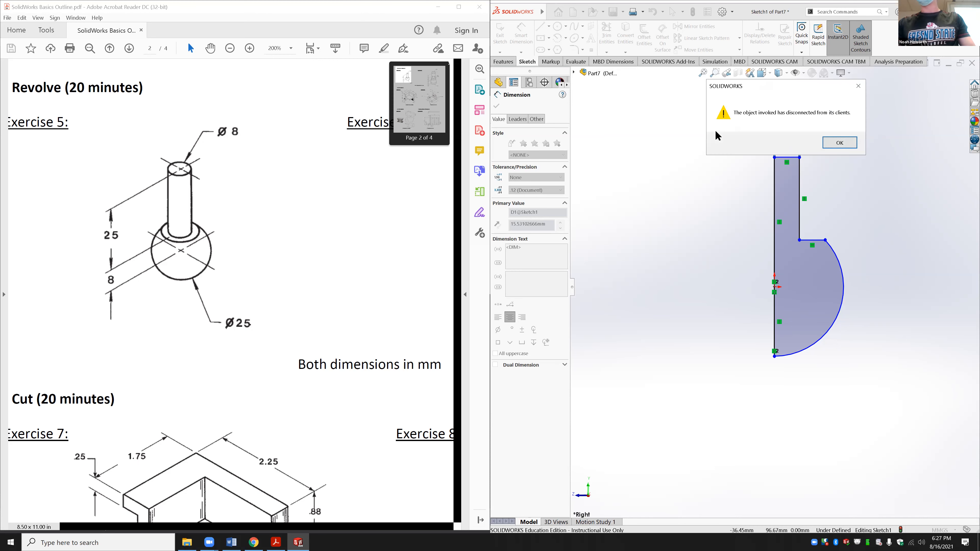
# Step: Dismiss the error and give the half-circle arc a 12.5 radius dimension
pyautogui.click(847, 143)
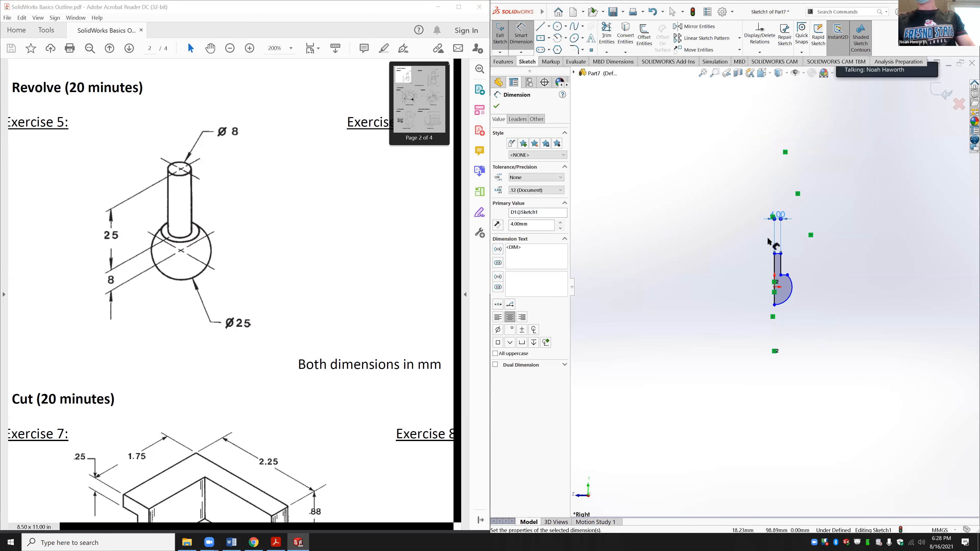
pyautogui.scroll(-3, 803, 317)
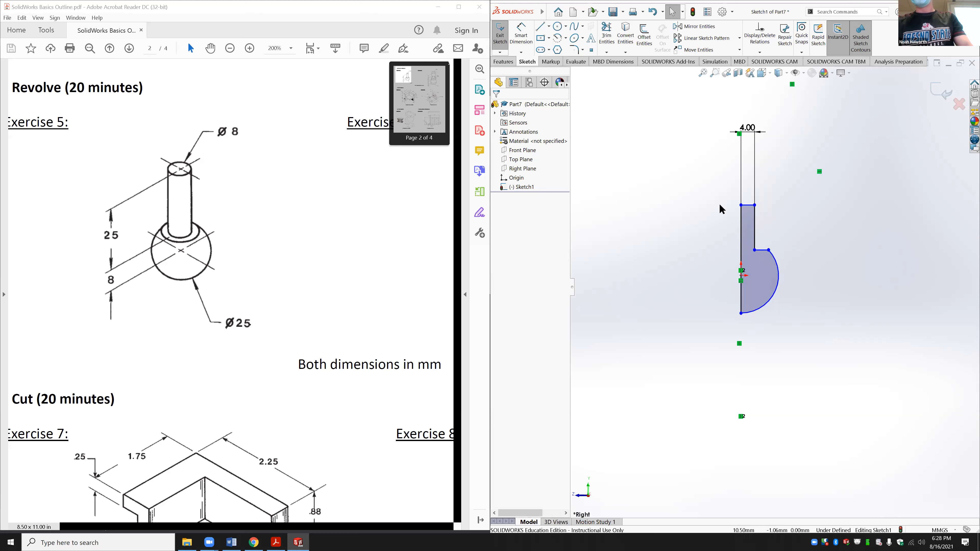
pyautogui.click(519, 38)
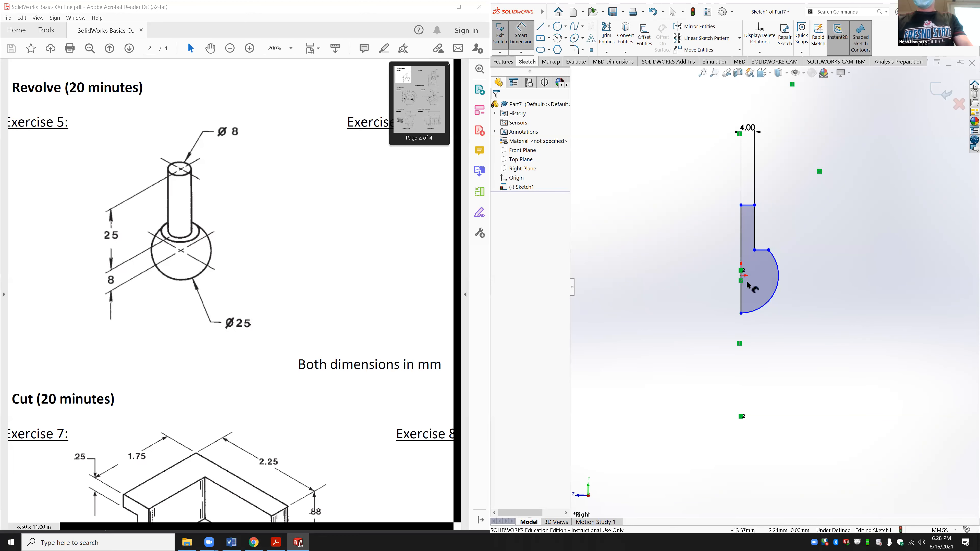
pyautogui.click(773, 294)
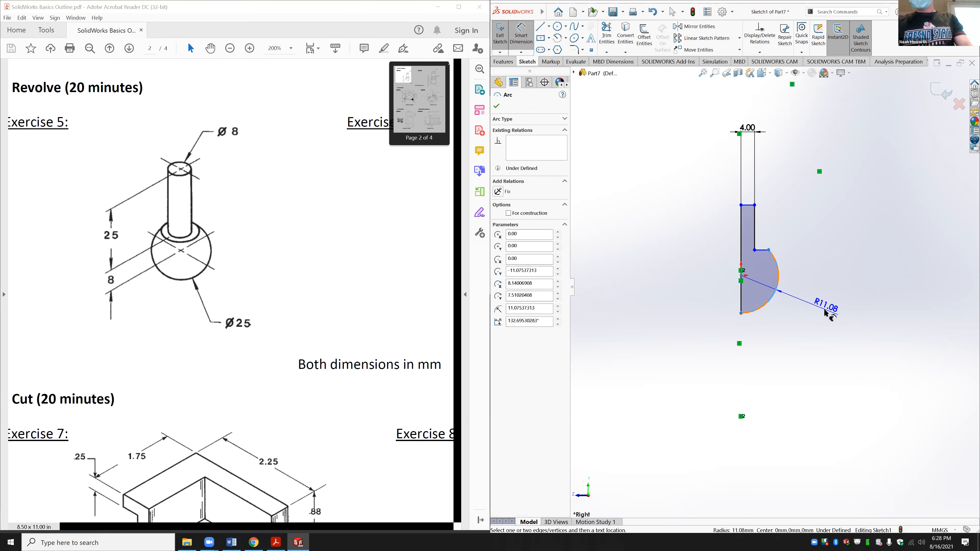
pyautogui.click(817, 309)
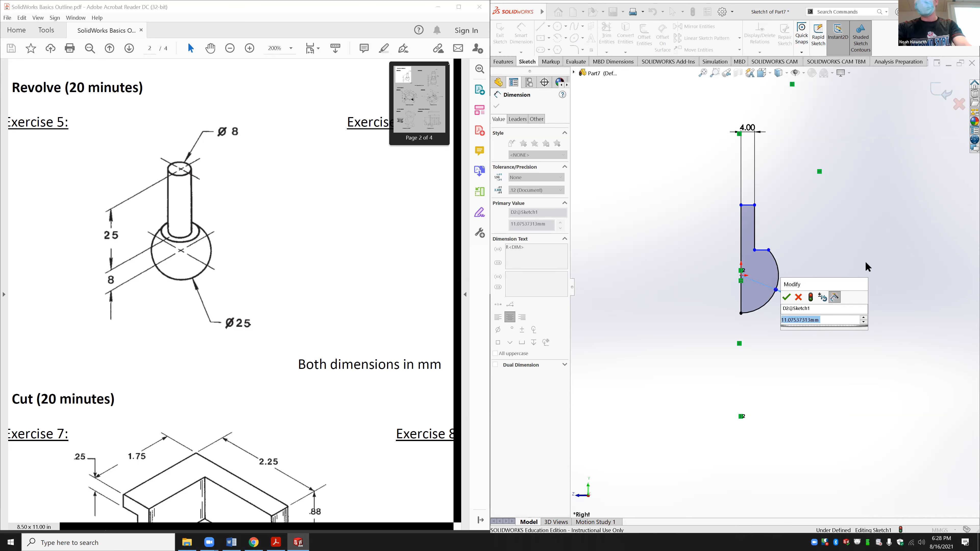
pyautogui.write('12.5')
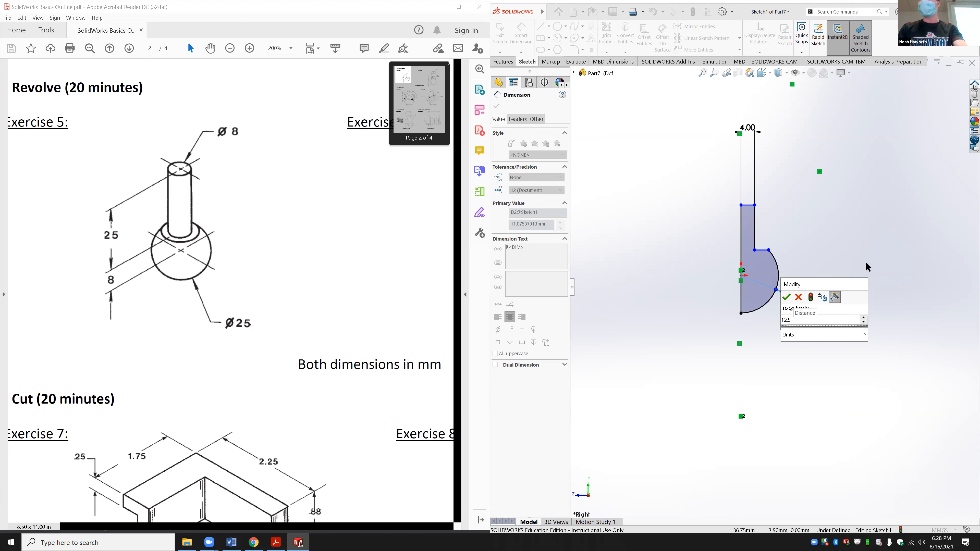
pyautogui.press('Return')
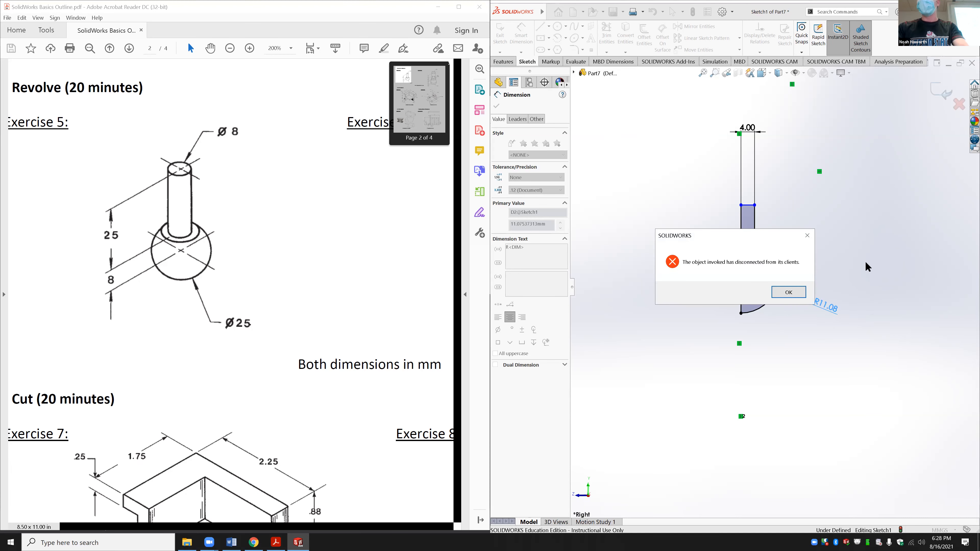
# Step: Clear the resulting error and warning messages and finish dimensioning, leaving R11.08
pyautogui.click(783, 293)
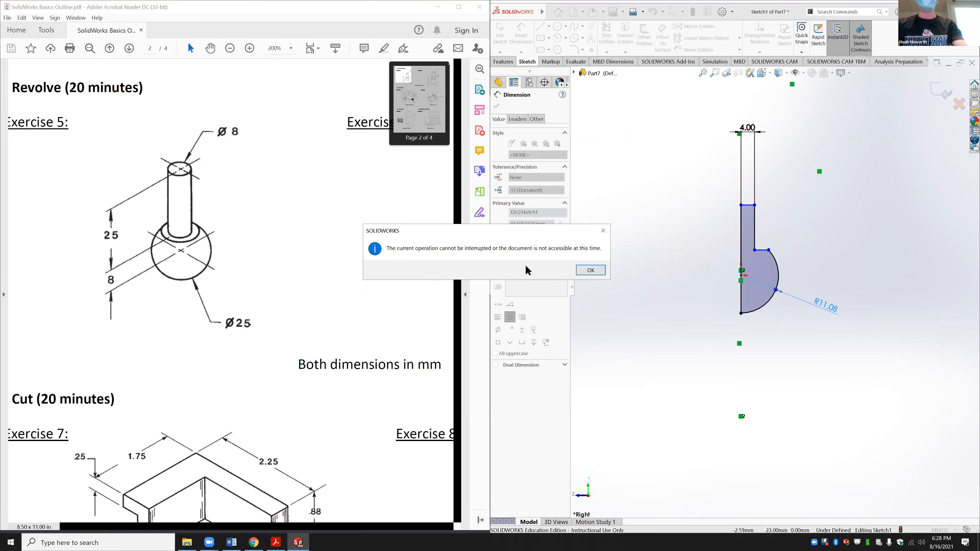
pyautogui.click(589, 270)
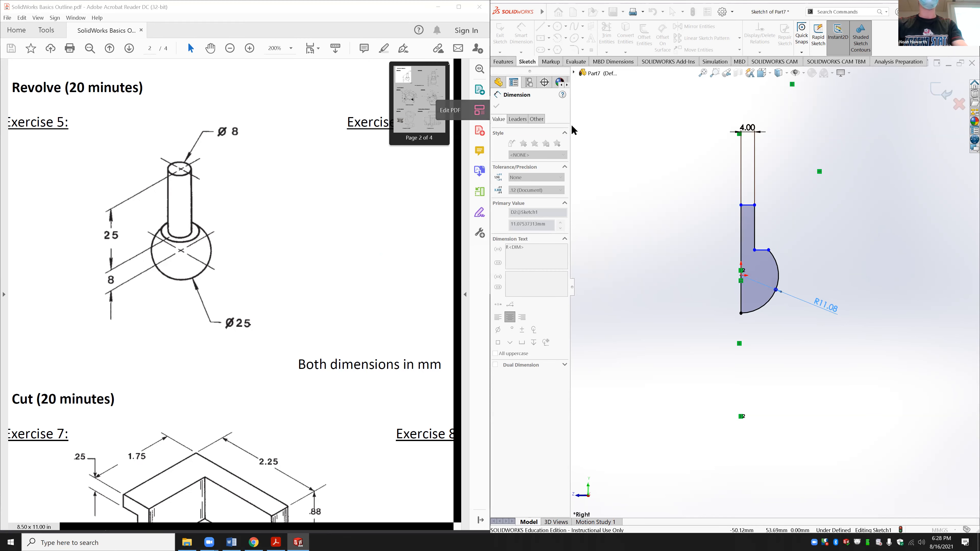
pyautogui.click(772, 196)
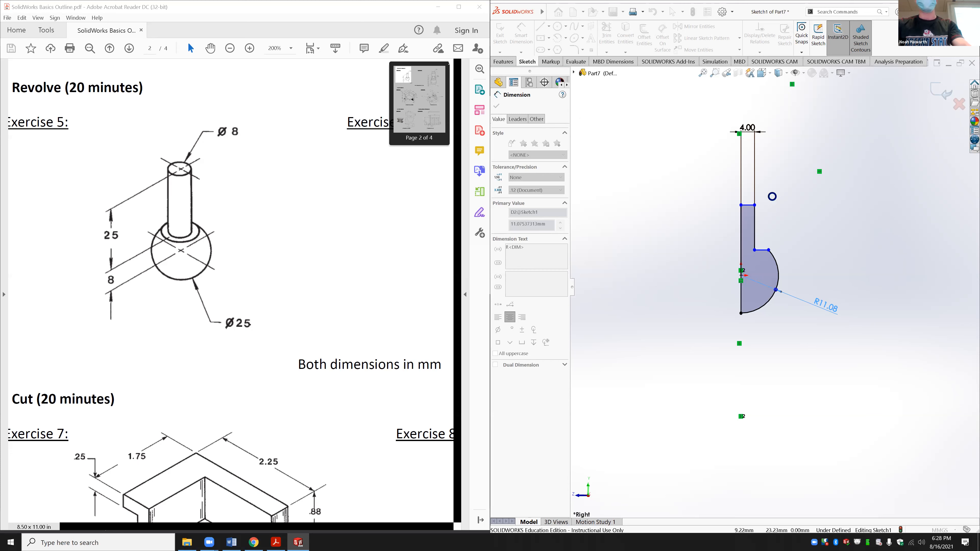
pyautogui.click(602, 230)
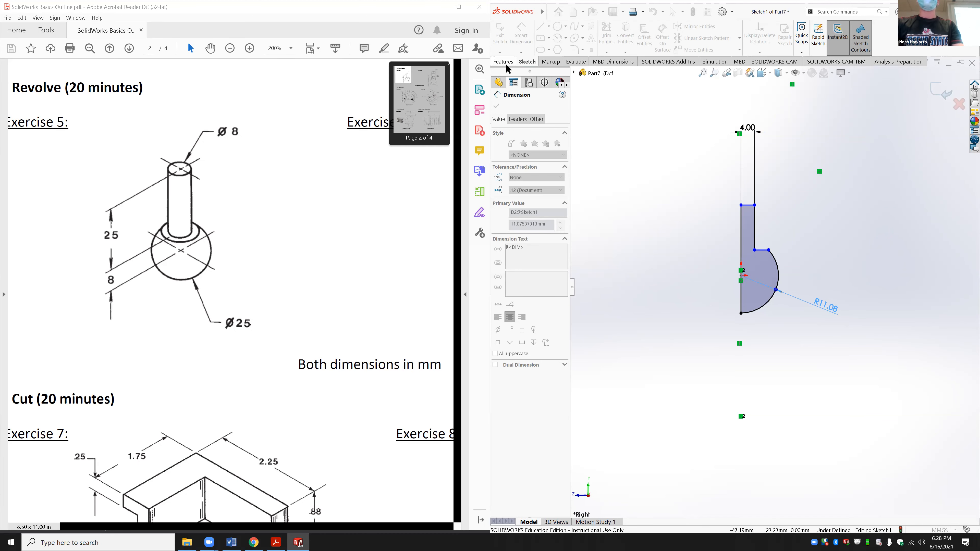
pyautogui.click(649, 204)
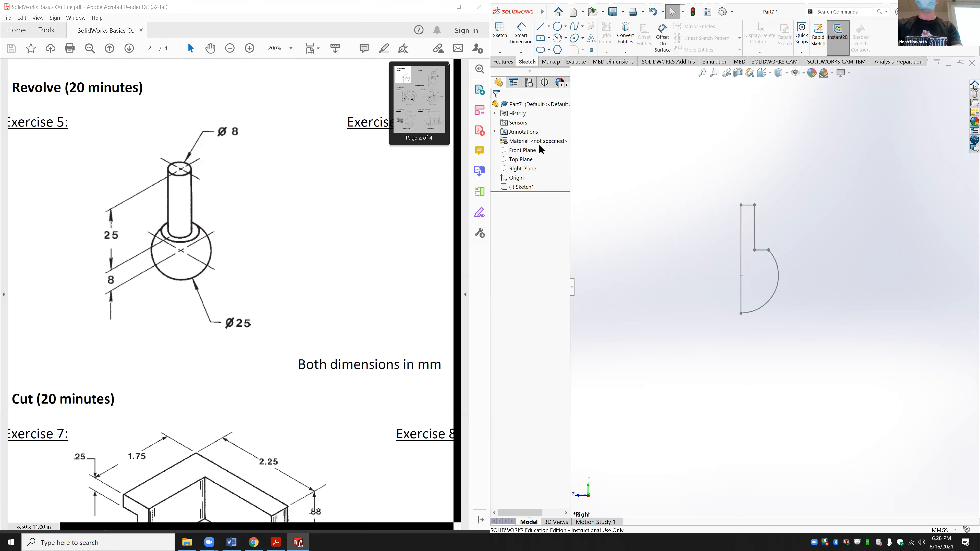
# Step: Reopen Sketch1 for editing
pyautogui.click(511, 186)
pyautogui.click(522, 169)
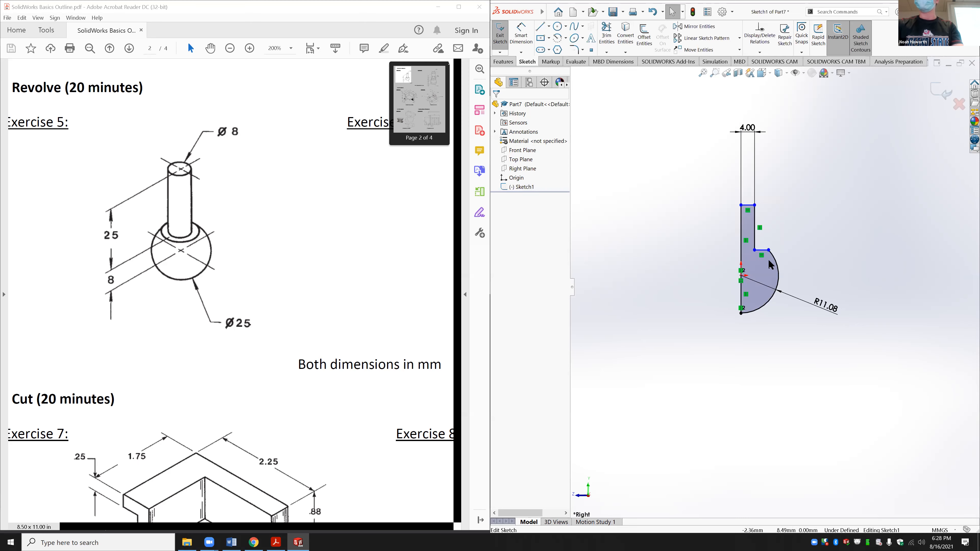
pyautogui.scroll(-4, 779, 271)
pyautogui.scroll(3, 756, 279)
# Step: Dimension the stem's right vertical edge, entering 25, and dismiss the error messages
pyautogui.click(521, 35)
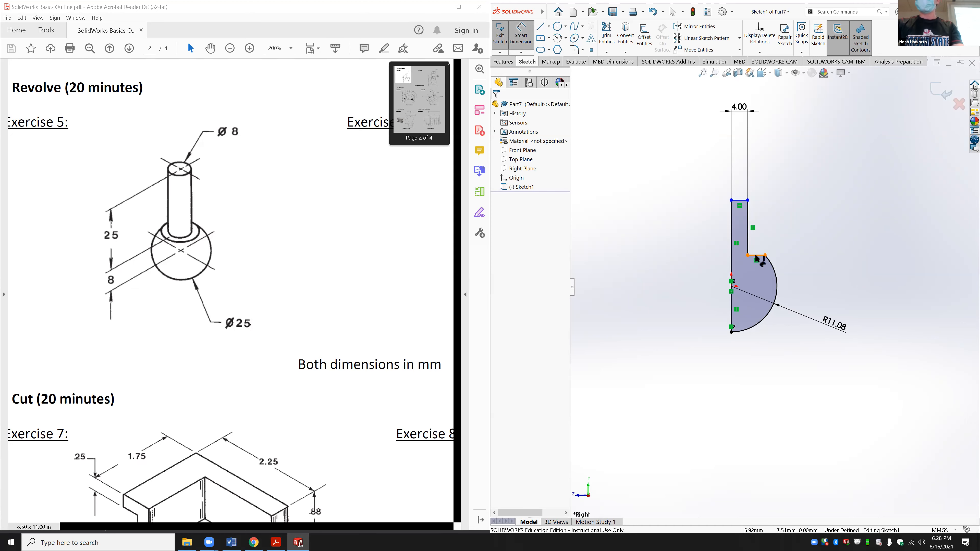
pyautogui.click(747, 230)
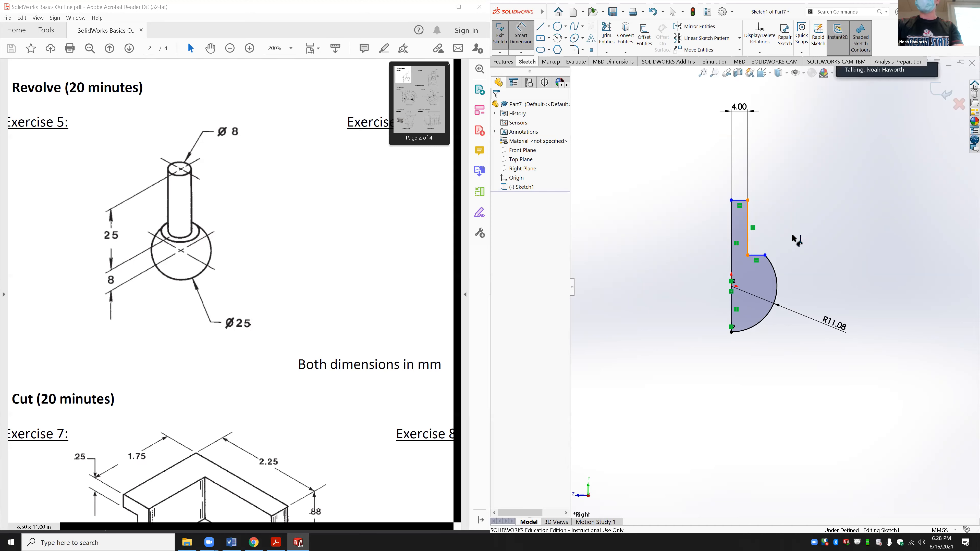
pyautogui.click(802, 231)
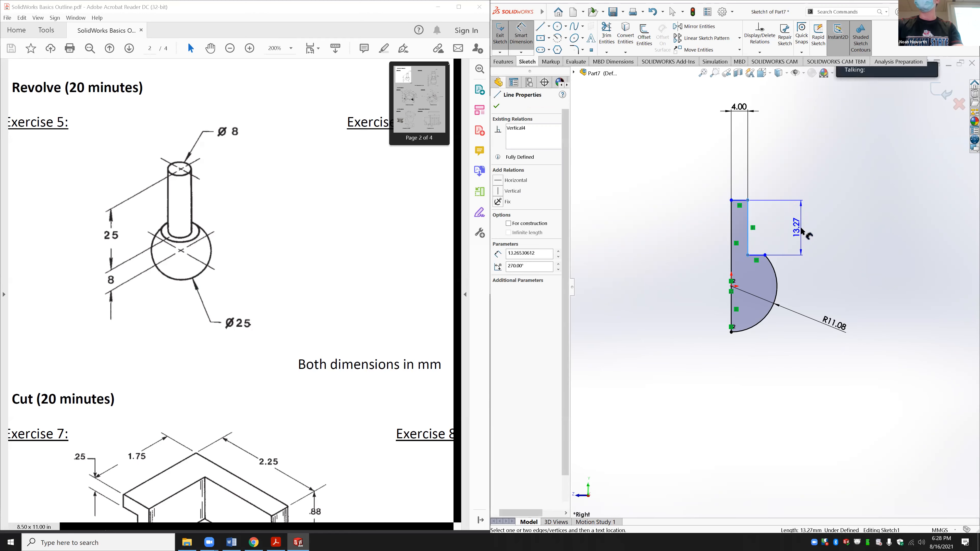
pyautogui.write('25')
pyautogui.press('Return')
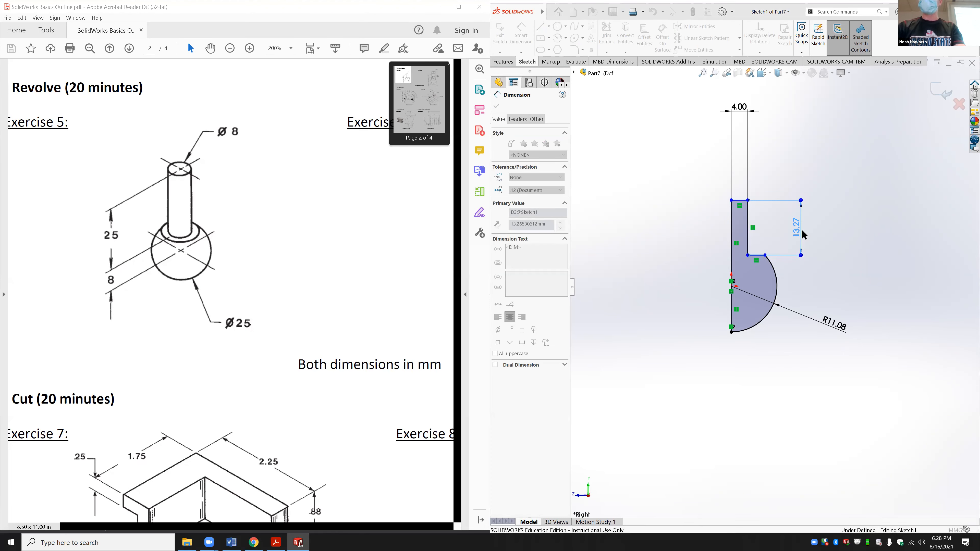
pyautogui.click(807, 235)
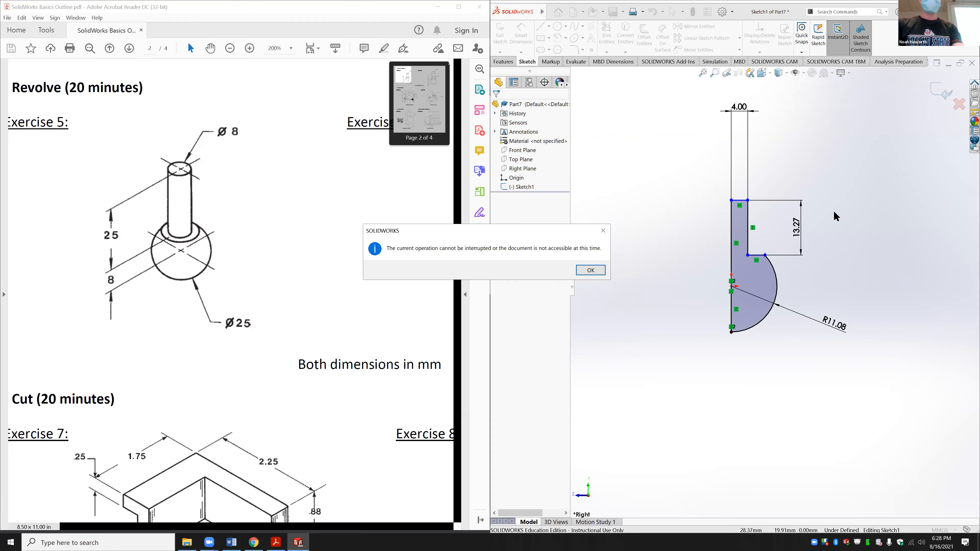
pyautogui.click(589, 270)
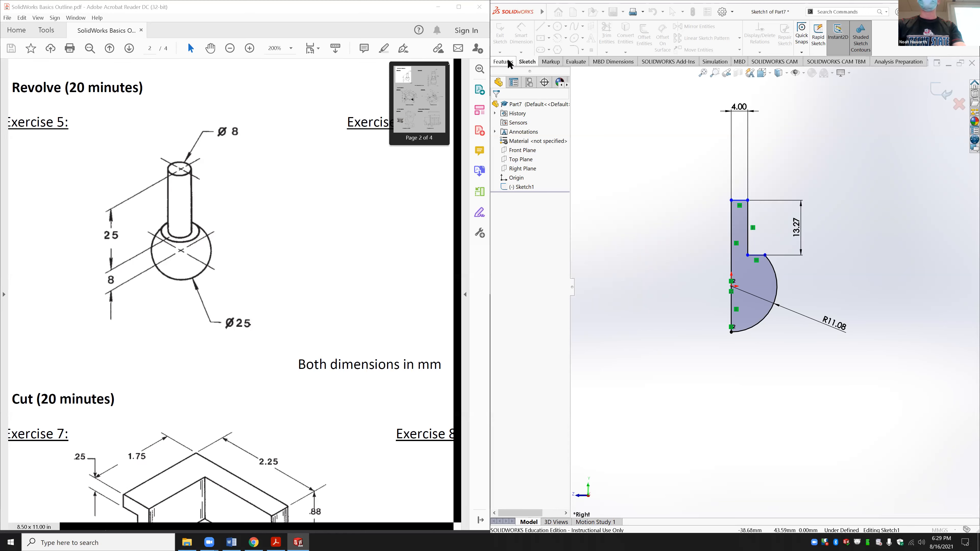
# Step: Turn off Shaded Sketch Contours, then return to the Sketch tools via Features
pyautogui.click(550, 11)
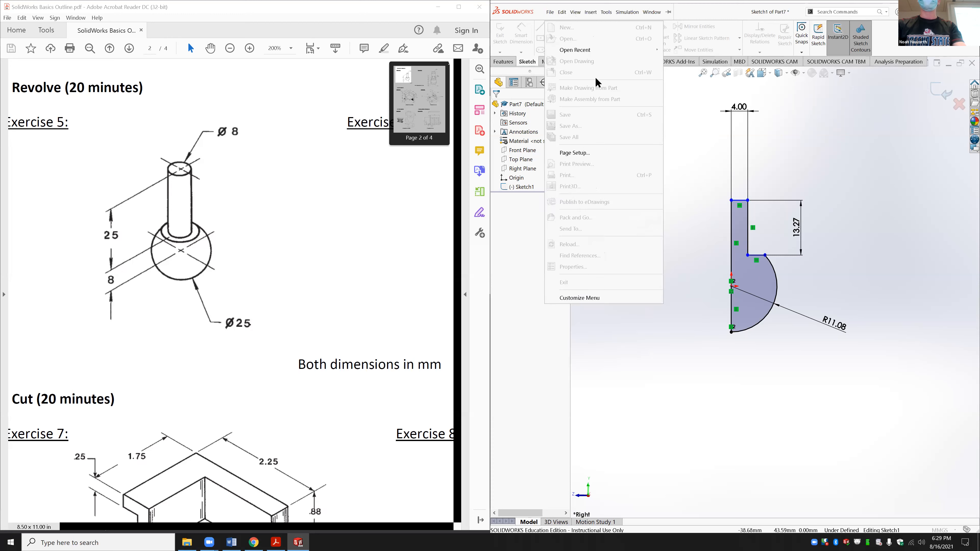
pyautogui.click(845, 110)
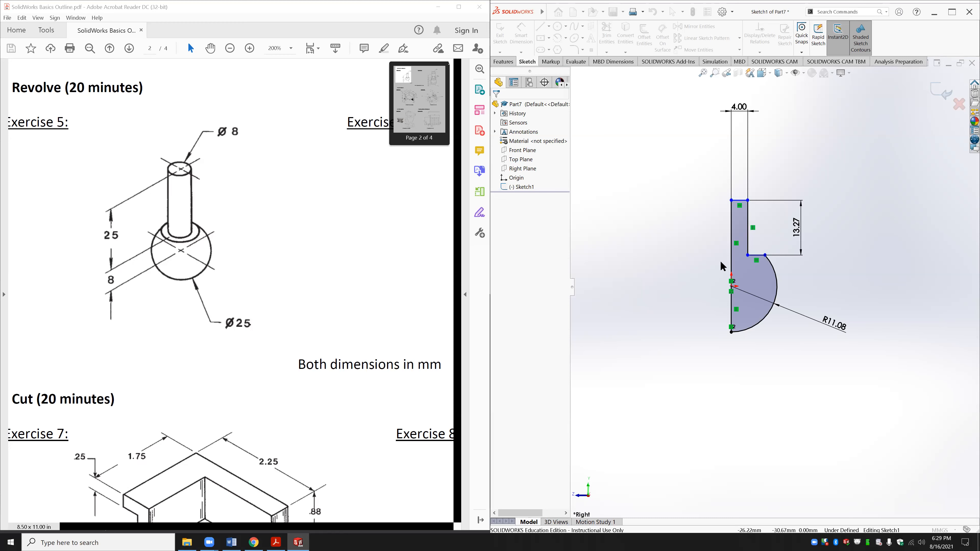
pyautogui.click(859, 40)
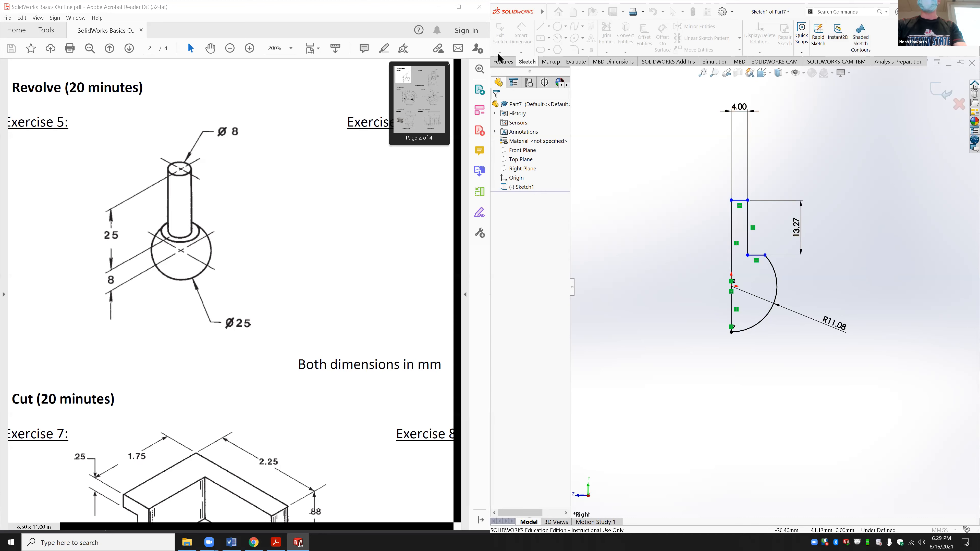
pyautogui.click(503, 61)
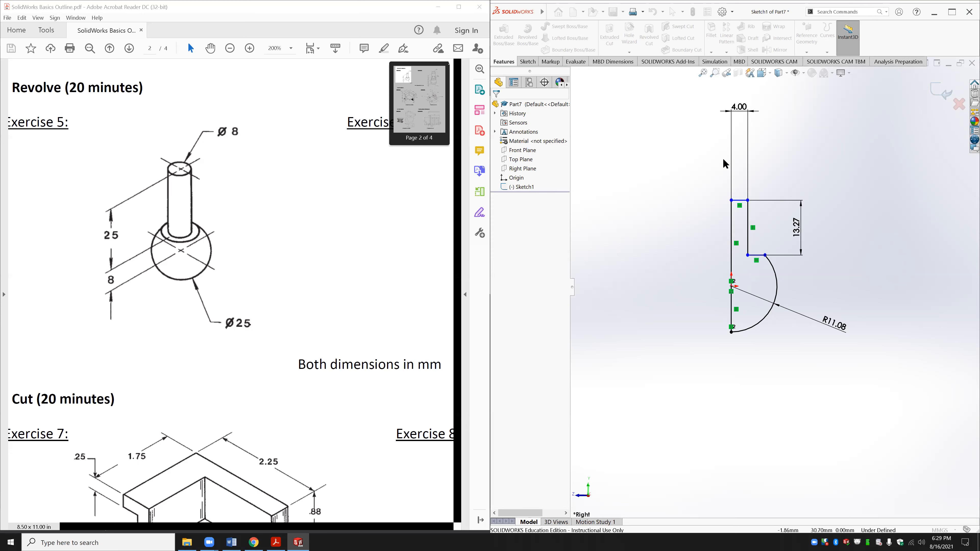
pyautogui.click(528, 62)
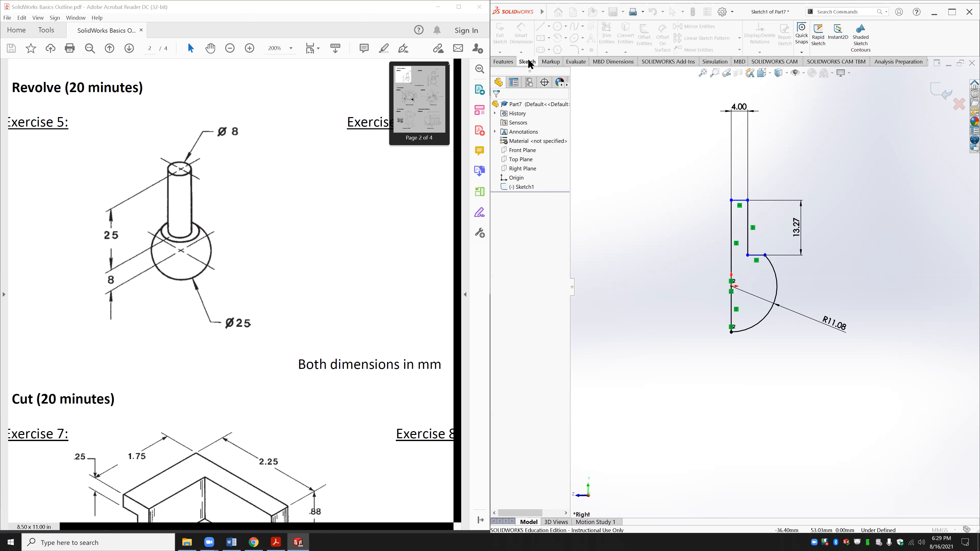
# Step: Switch between the Features and Sketch toolbars, ending on the Features tools
pyautogui.click(503, 62)
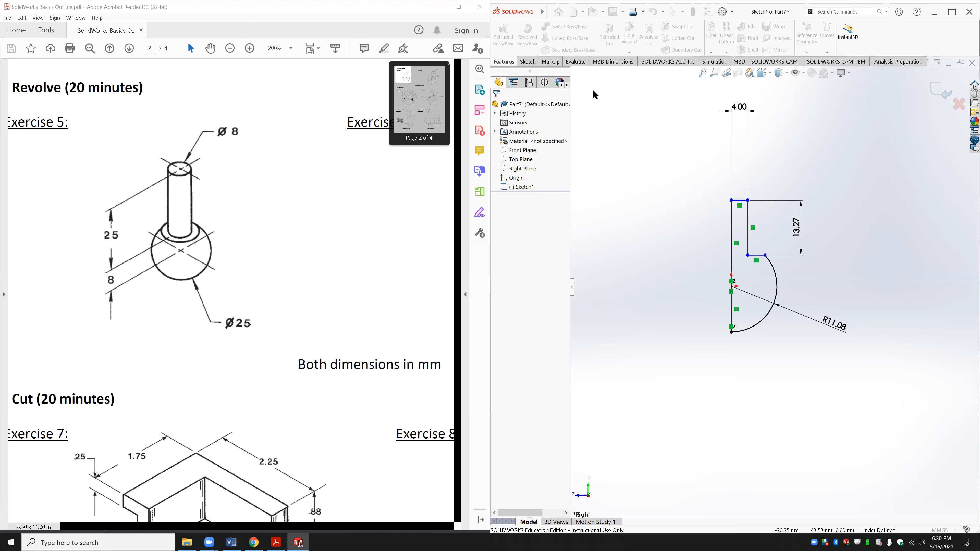
pyautogui.click(526, 62)
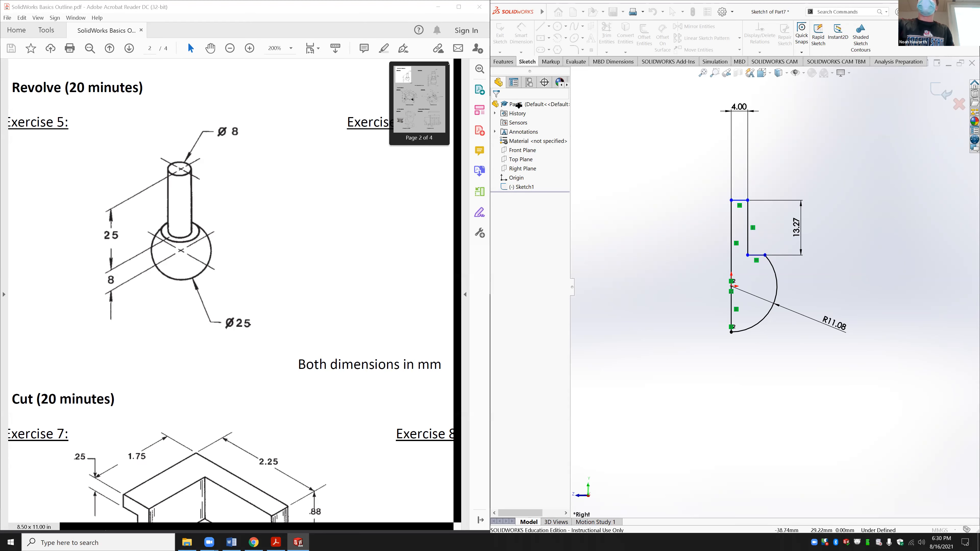
pyautogui.click(508, 62)
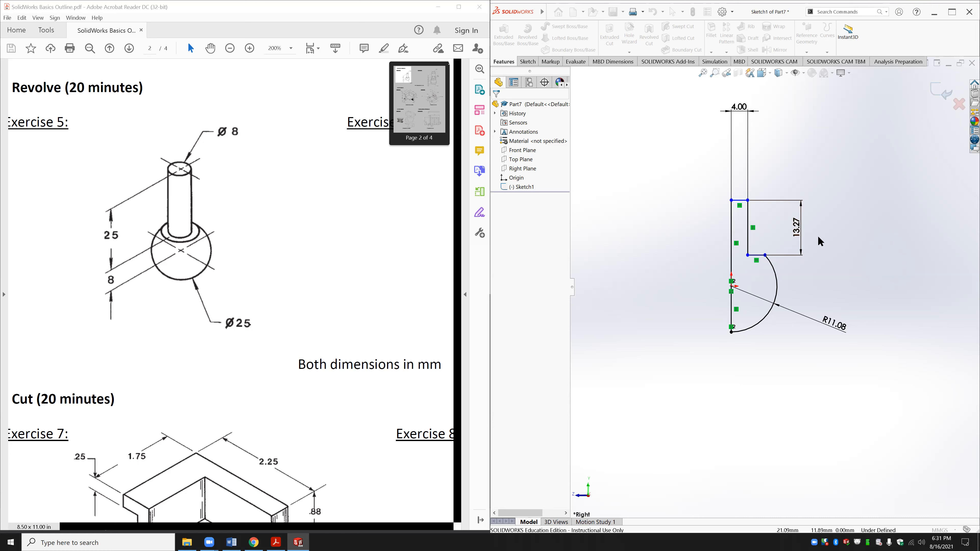
# Step: Drag the arc's upper endpoint down so the stem's right edge measures 25.00
pyautogui.click(765, 256)
pyautogui.click(762, 255)
pyautogui.press('Escape')
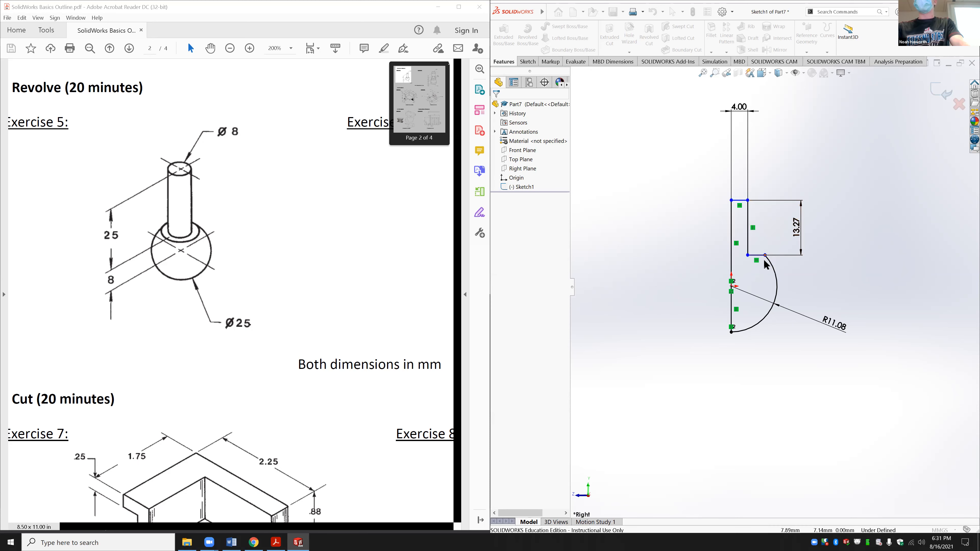
pyautogui.moveTo(765, 256)
pyautogui.mouseDown()
pyautogui.moveTo(853, 242)
pyautogui.moveTo(822, 237)
pyautogui.moveTo(770, 261)
pyautogui.mouseUp()
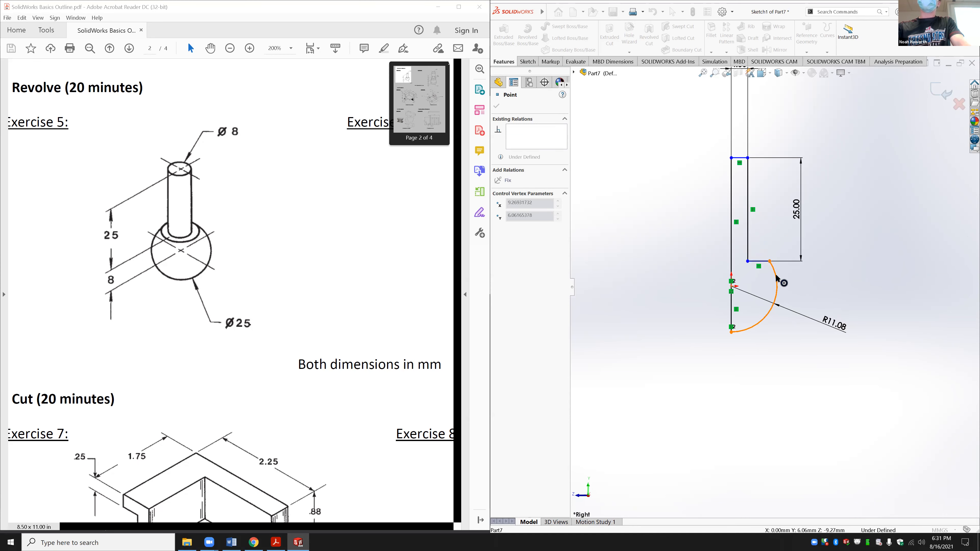
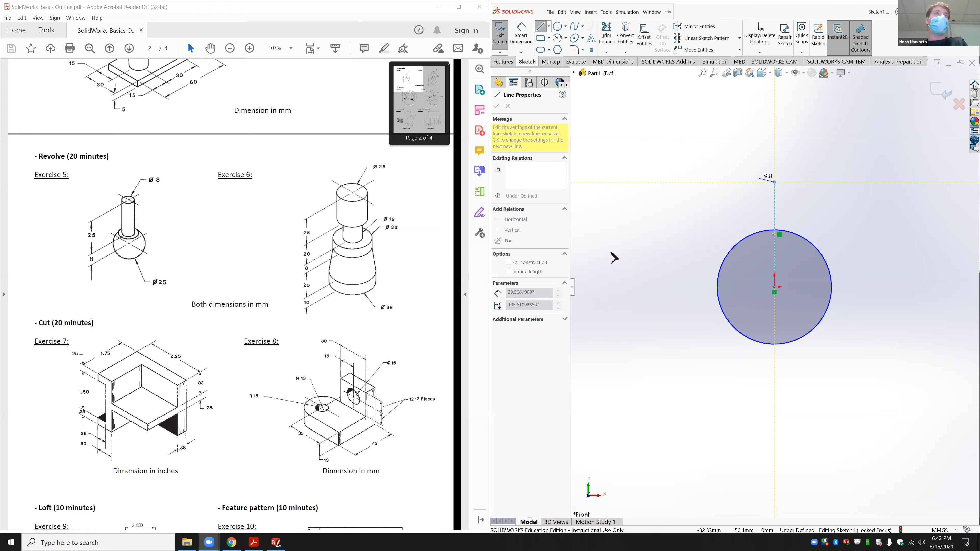
# Step: Draw the stepped stem outline above the circle with the Line tool
pyautogui.scroll(-1, 287, 353)
pyautogui.scroll(-10, 287, 353)
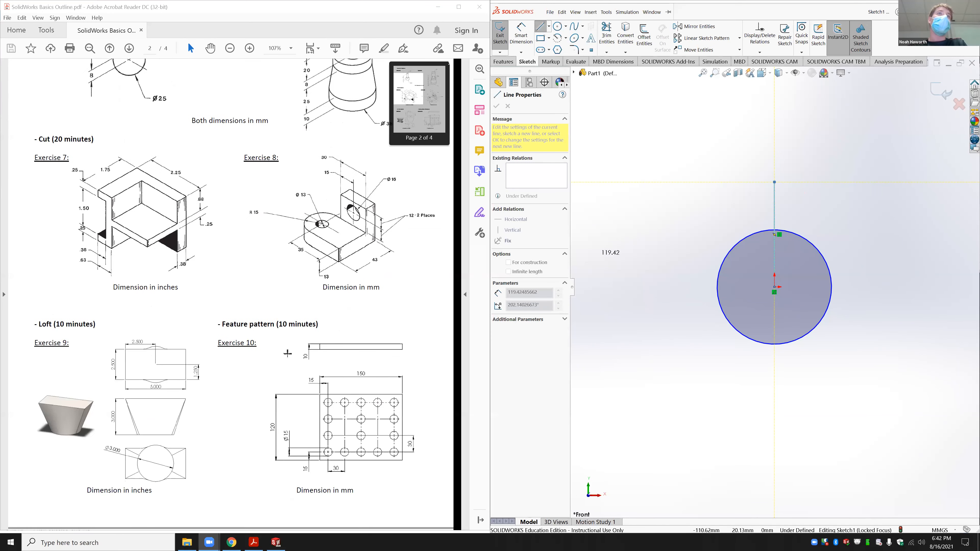
pyautogui.scroll(-5, 295, 366)
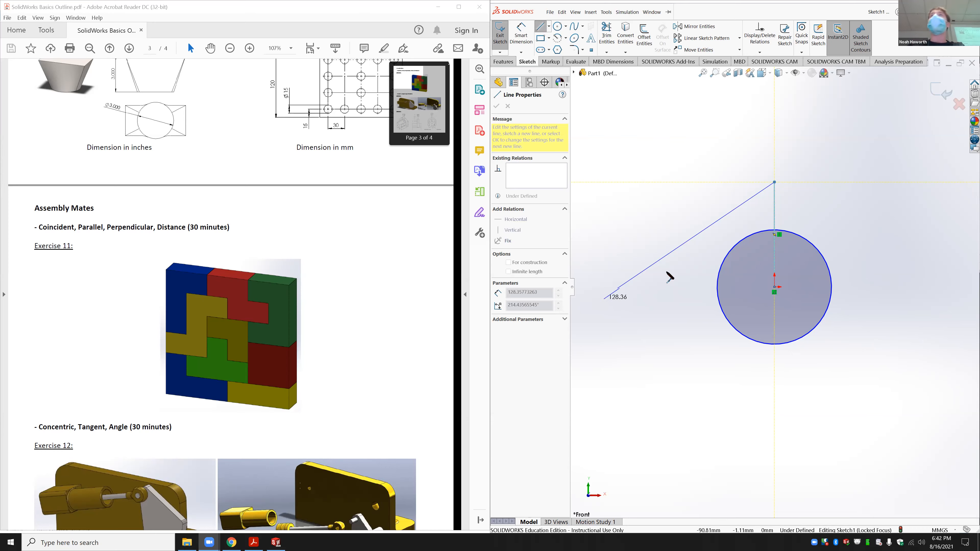
pyautogui.click(789, 182)
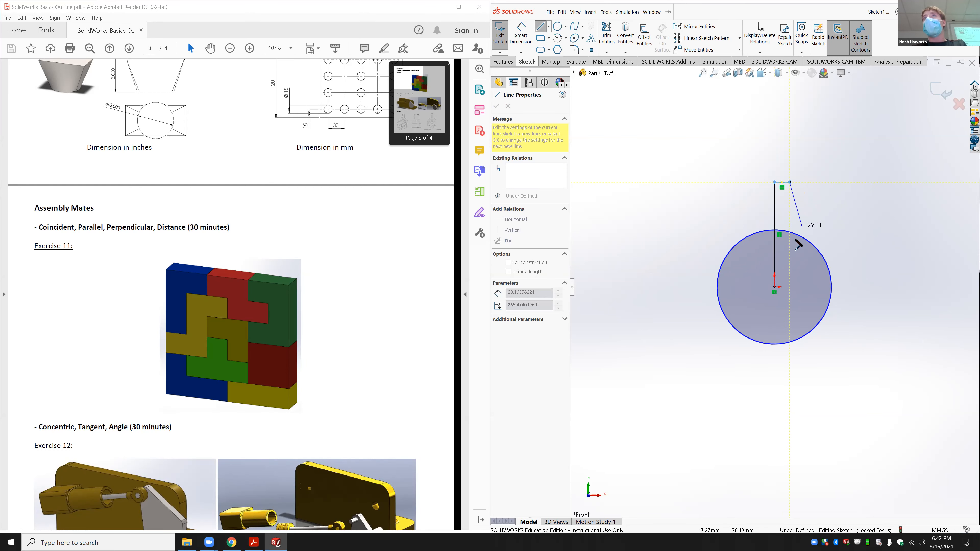
pyautogui.click(790, 244)
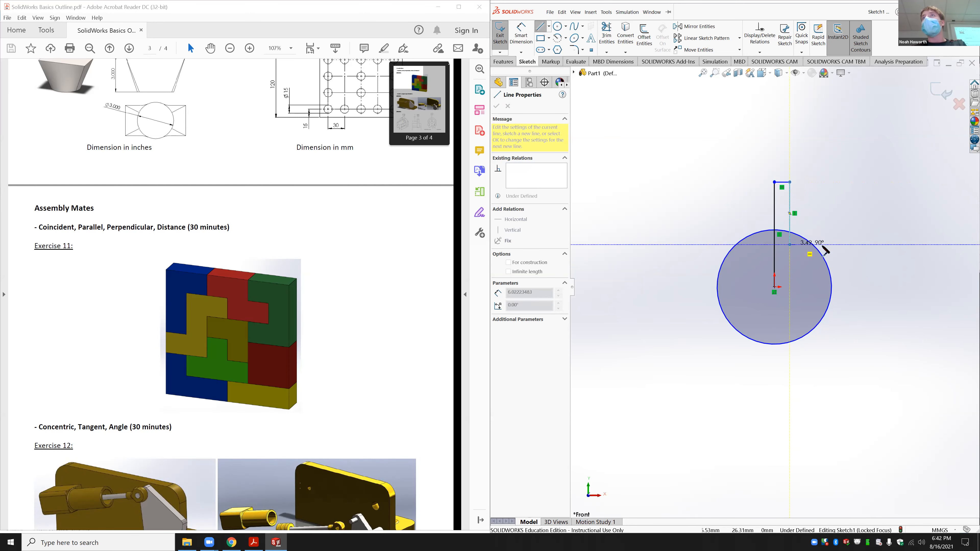
pyautogui.doubleClick(826, 244)
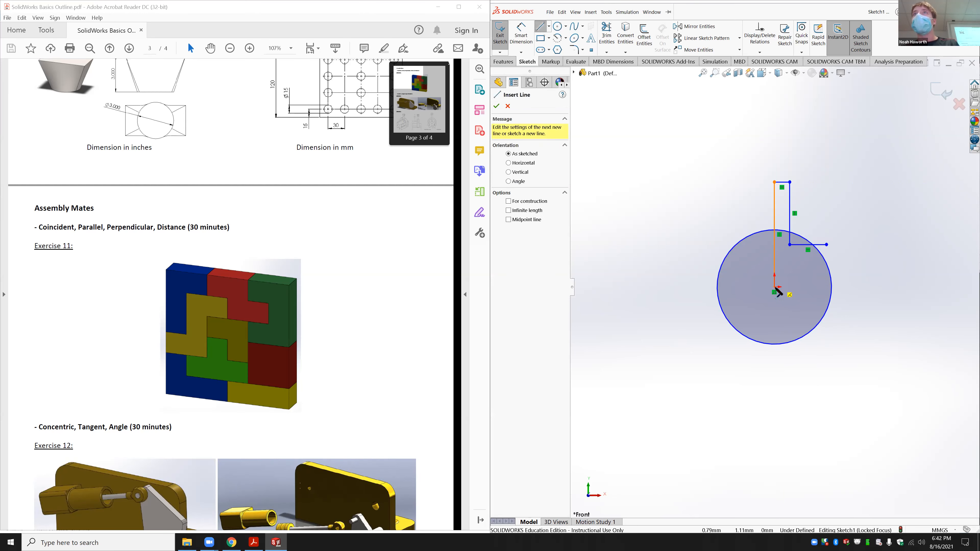
# Step: Draw a vertical line from the origin down past the circle
pyautogui.click(775, 293)
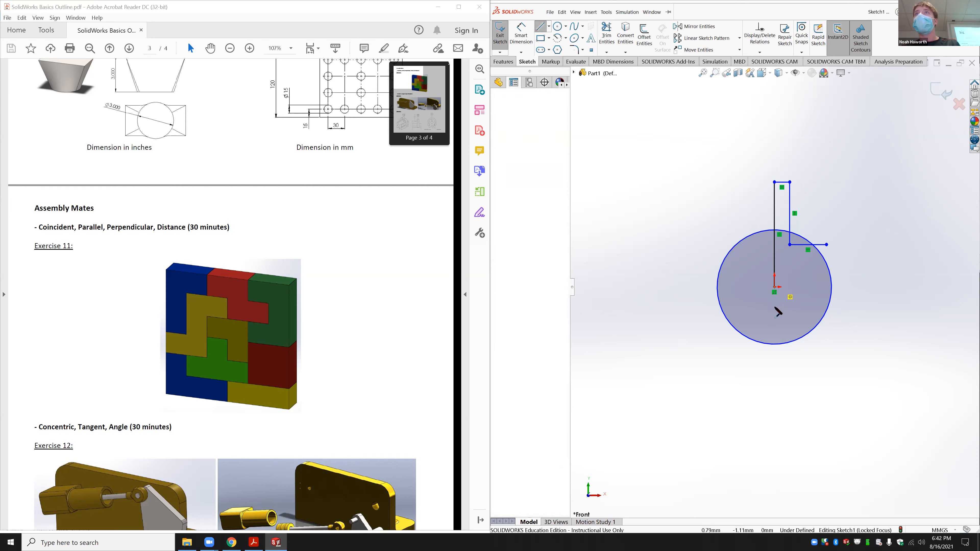
pyautogui.doubleClick(774, 362)
pyautogui.press('Escape')
pyautogui.click(606, 35)
# Step: Power-trim the circle's left half, the line below it, and the arc inside the stem
pyautogui.moveTo(738, 296); pyautogui.dragTo(735, 299)
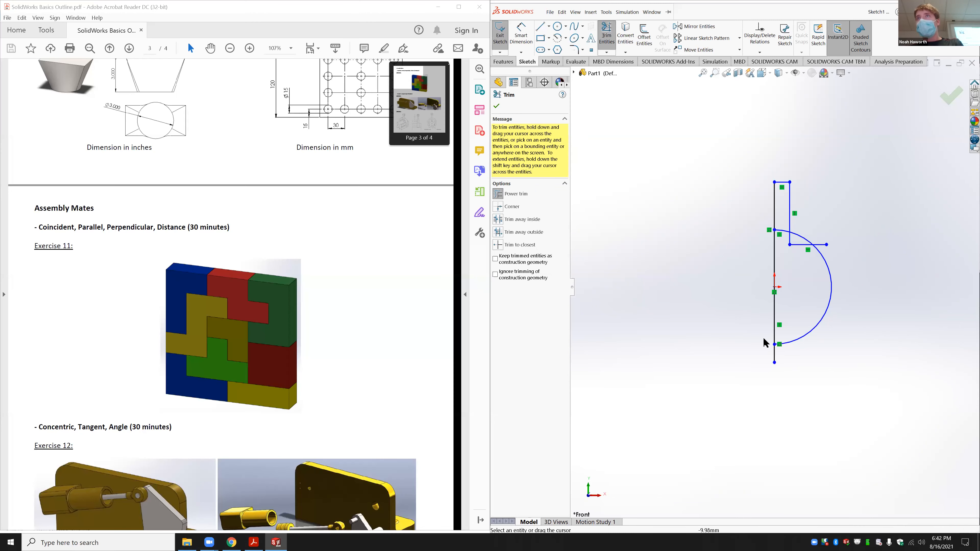
pyautogui.moveTo(768, 356); pyautogui.dragTo(783, 366)
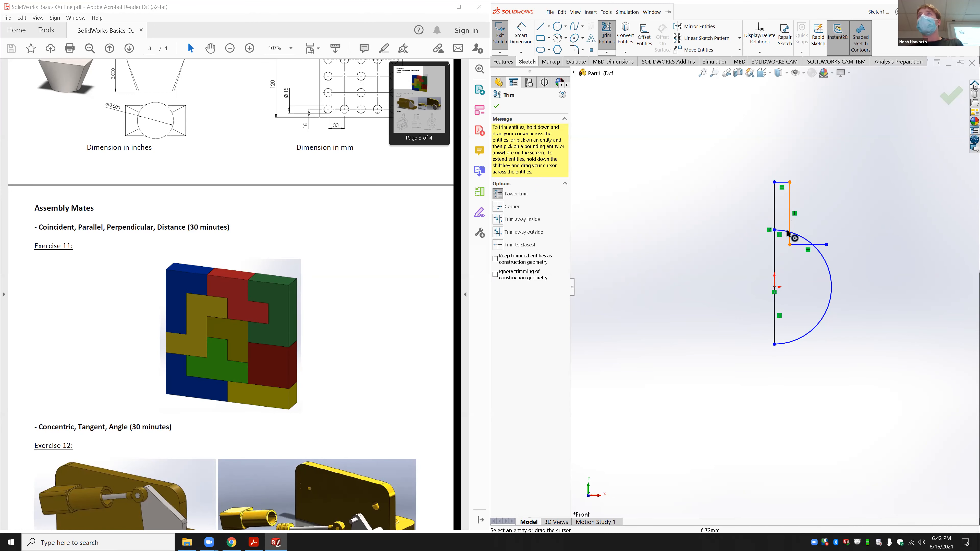
pyautogui.moveTo(779, 226)
pyautogui.mouseDown()
pyautogui.moveTo(827, 249)
pyautogui.moveTo(824, 238)
pyautogui.mouseUp()
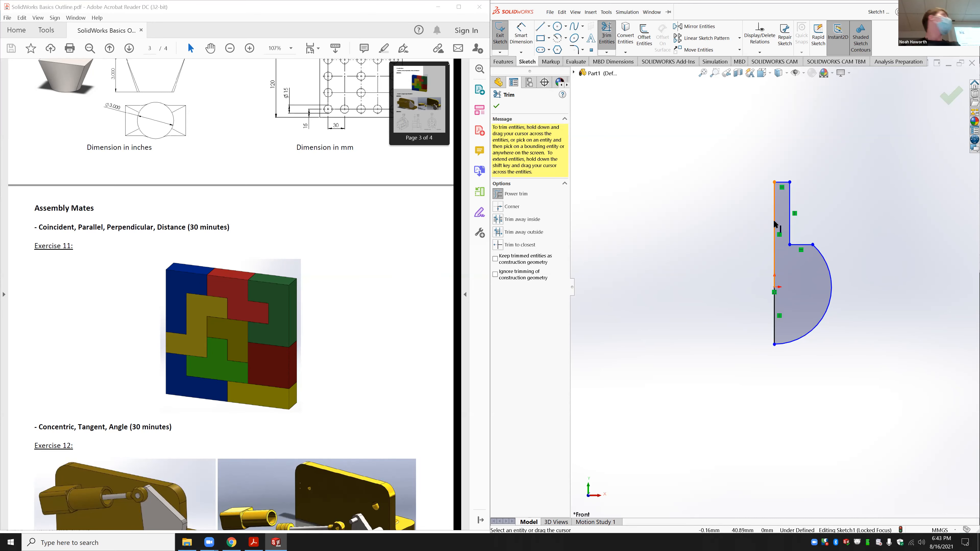
# Step: Bring the Exercise 5 drawing into view in the reference PDF
pyautogui.scroll(15, 173, 218)
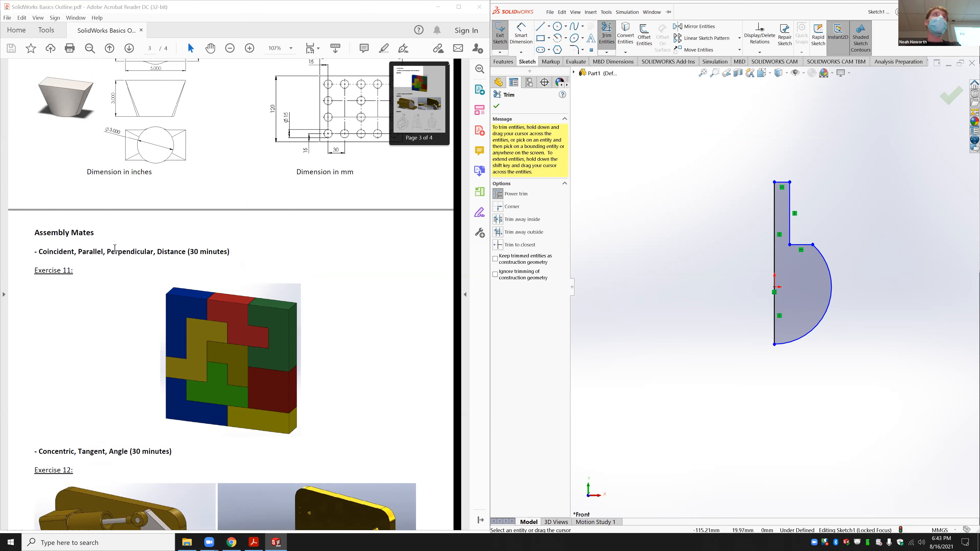
pyautogui.scroll(10, 115, 251)
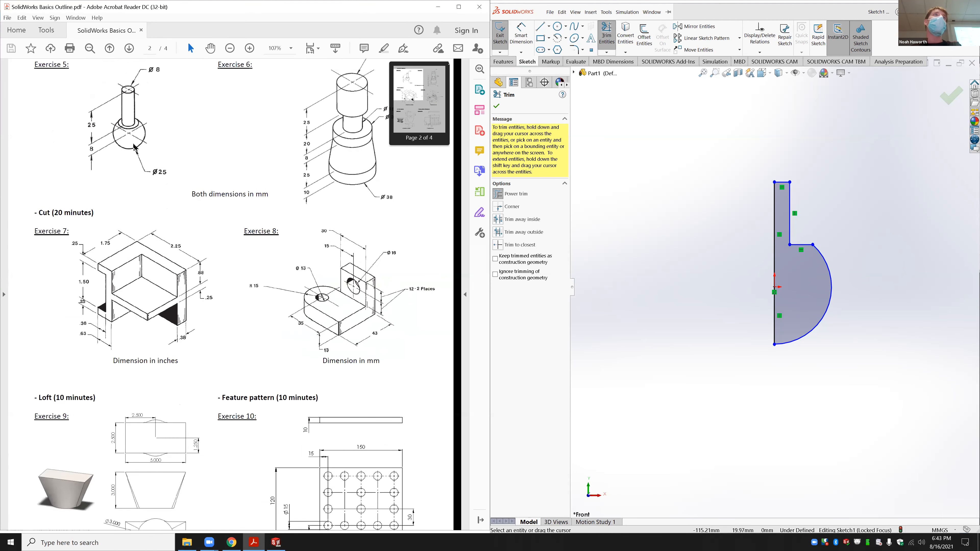
pyautogui.click(139, 263)
pyautogui.click(190, 276)
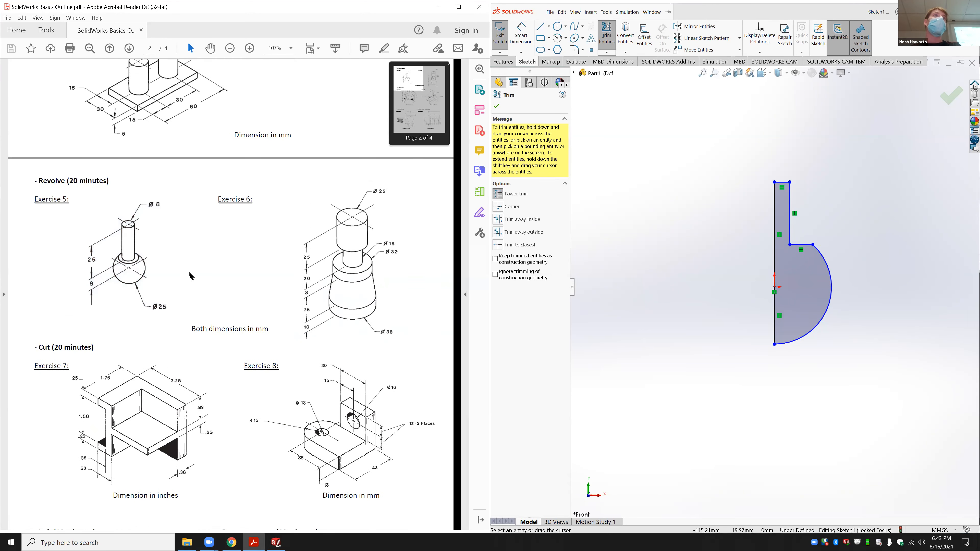
pyautogui.keyDown('ctrl'); pyautogui.scroll(3, 129, 266); pyautogui.keyUp('ctrl')
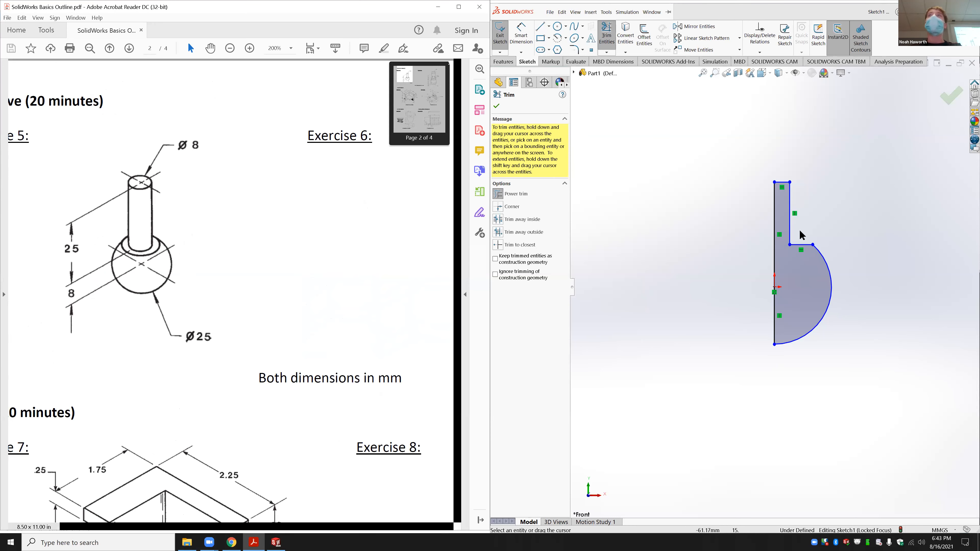
pyautogui.click(521, 35)
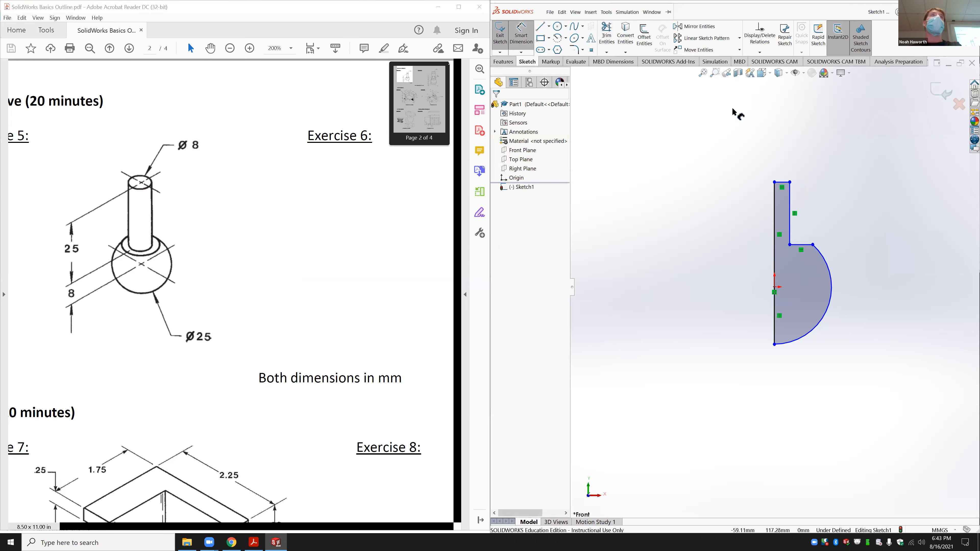
# Step: Dimension the stem top width to 4 and the stem height to 25
pyautogui.click(781, 181)
pyautogui.click(778, 170)
pyautogui.write('4')
pyautogui.press('Return')
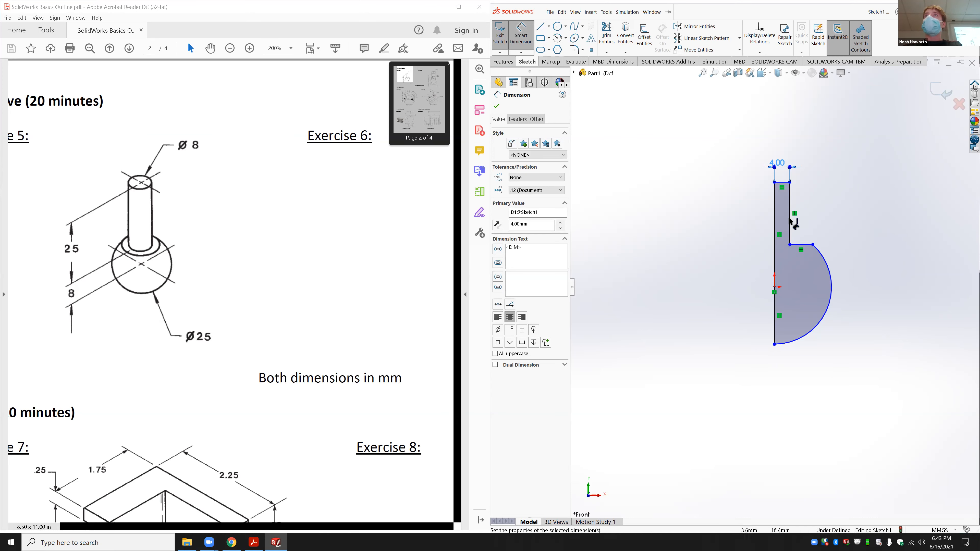
pyautogui.click(807, 225)
pyautogui.click(845, 213)
pyautogui.write('25')
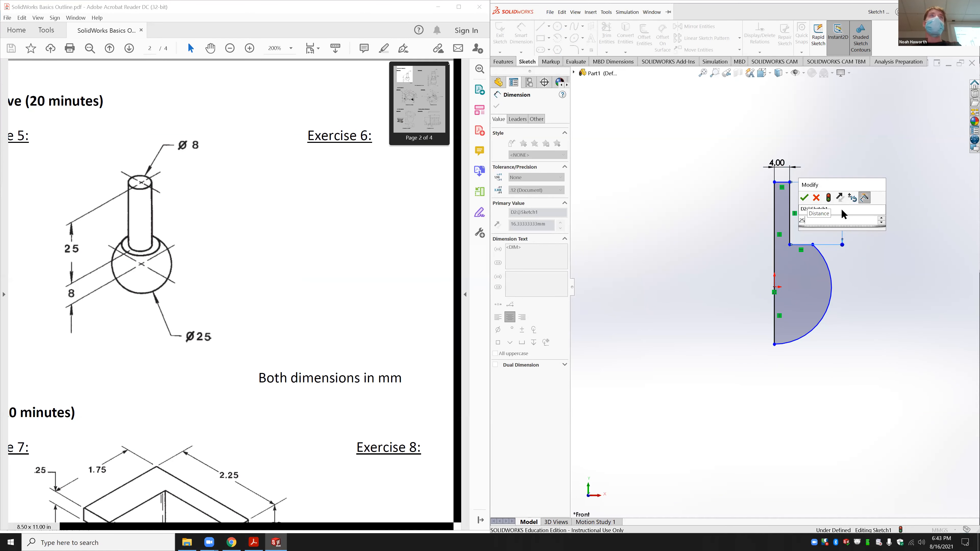
pyautogui.press('Return')
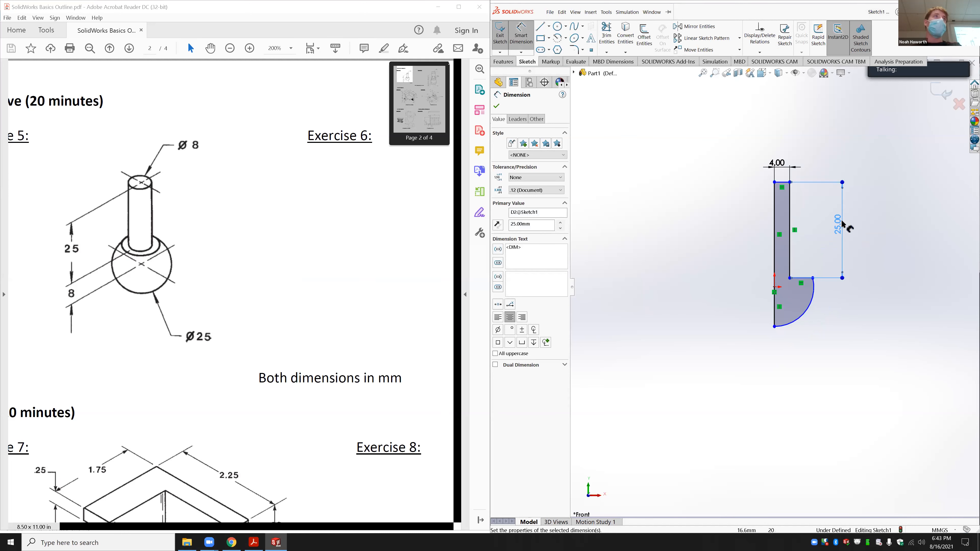
# Step: Dimension the ball arc to R12.5 and the shoulder line 8 from the origin
pyautogui.click(808, 309)
pyautogui.click(869, 341)
pyautogui.write('12.5')
pyautogui.press('Return')
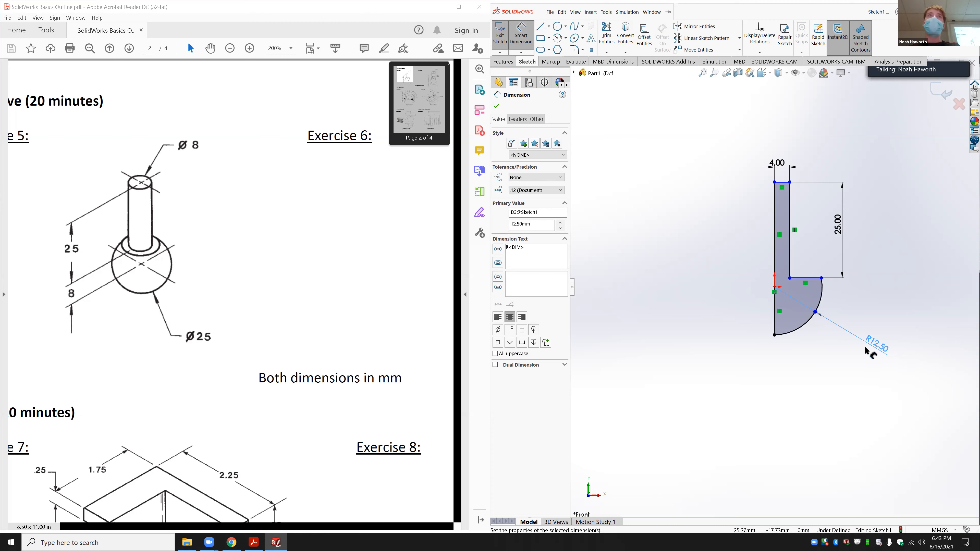
pyautogui.click(797, 278)
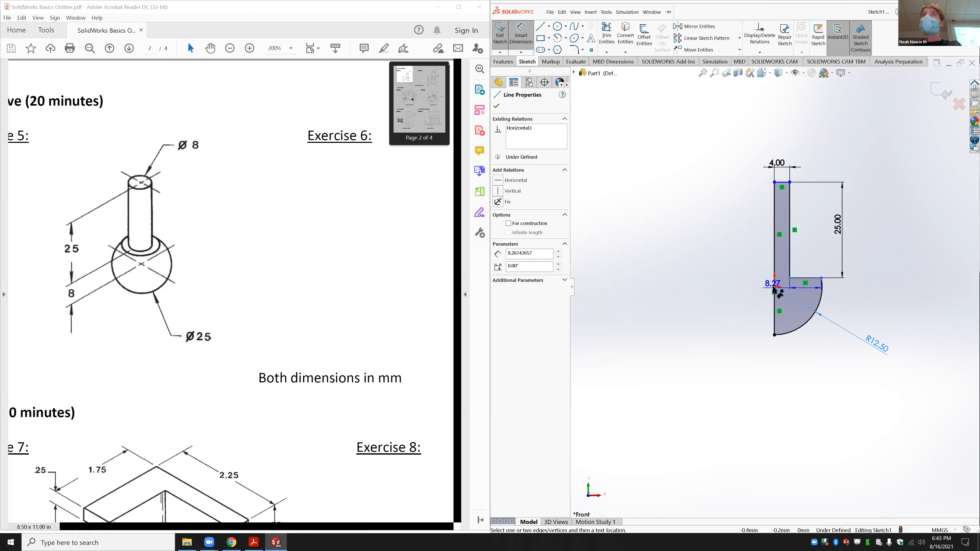
pyautogui.click(774, 287)
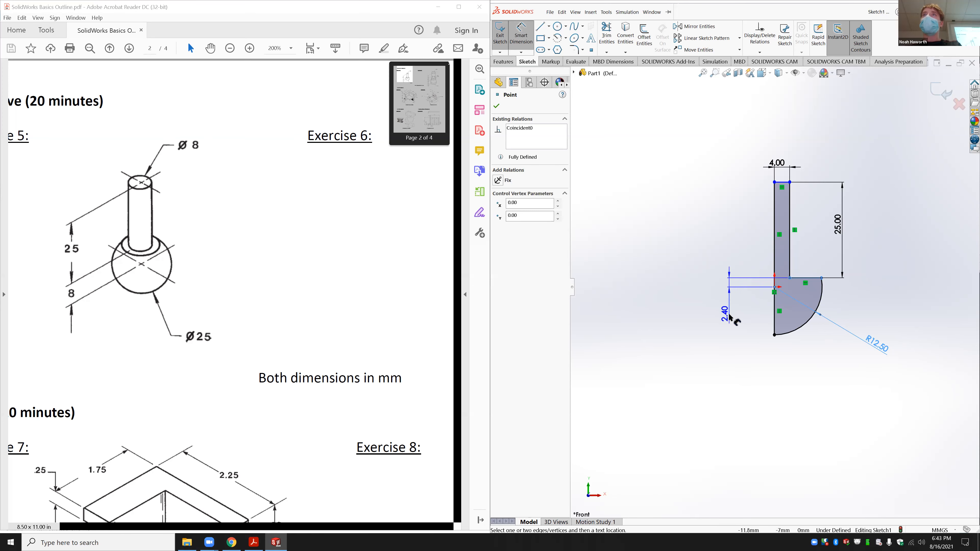
pyautogui.click(726, 281)
pyautogui.write('8')
pyautogui.press('Return')
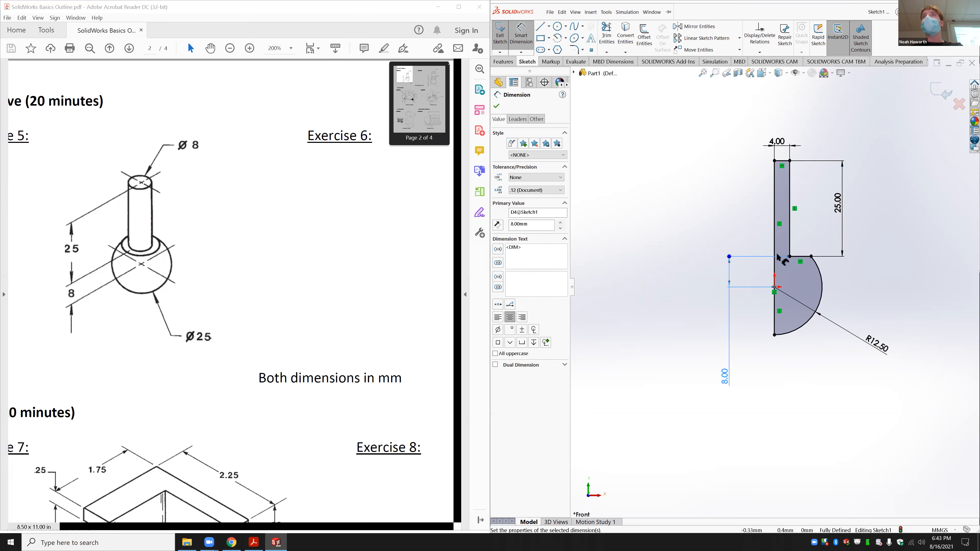
pyautogui.click(501, 62)
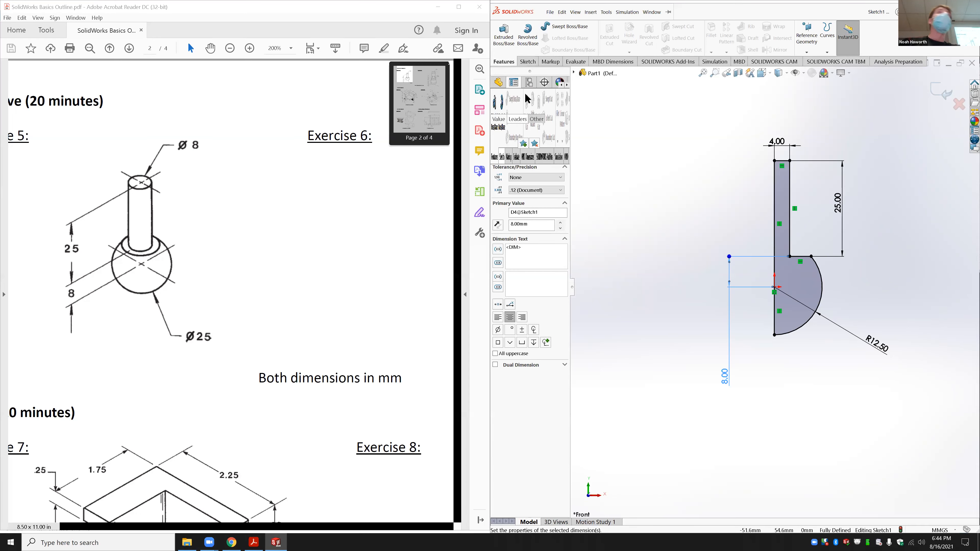
# Step: Revolve the profile 360° about the vertical line into a solid
pyautogui.click(528, 36)
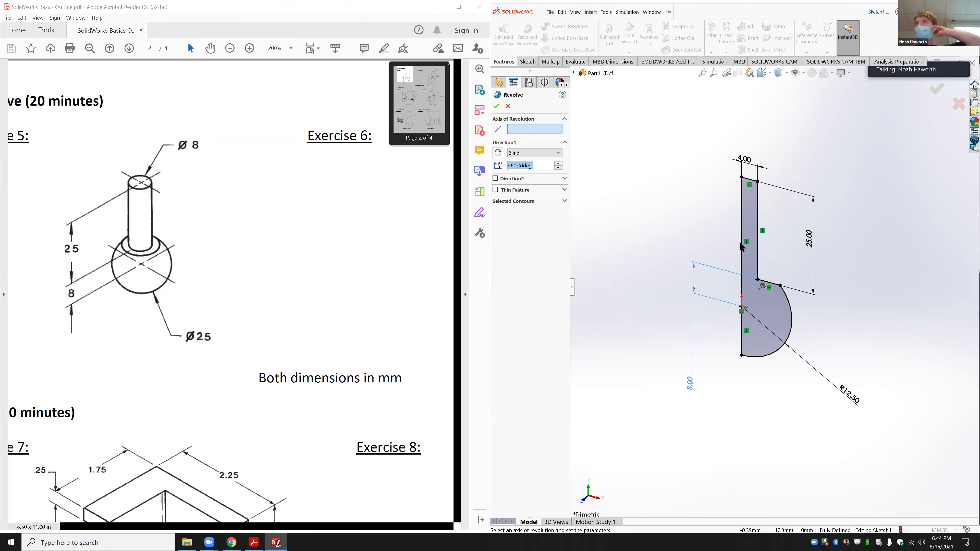
pyautogui.click(741, 243)
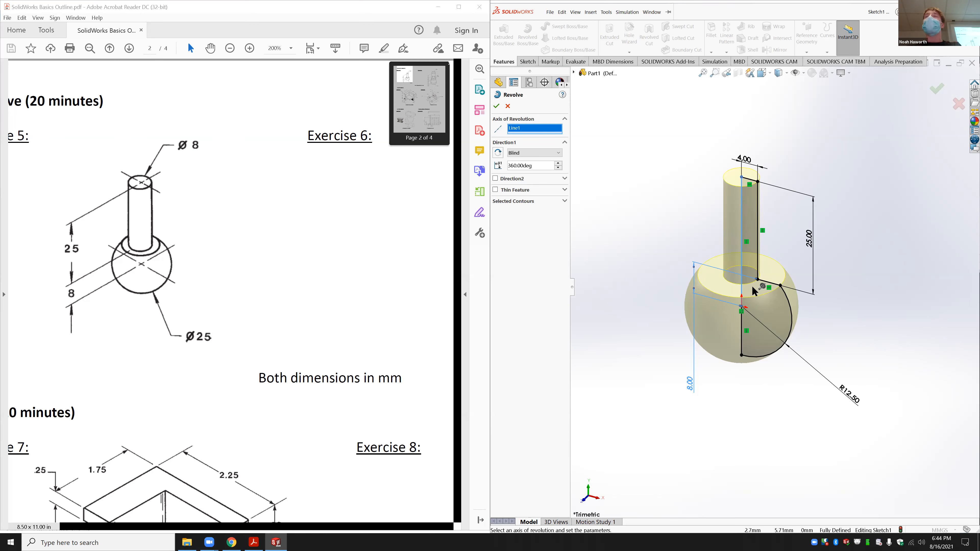
pyautogui.press('Return')
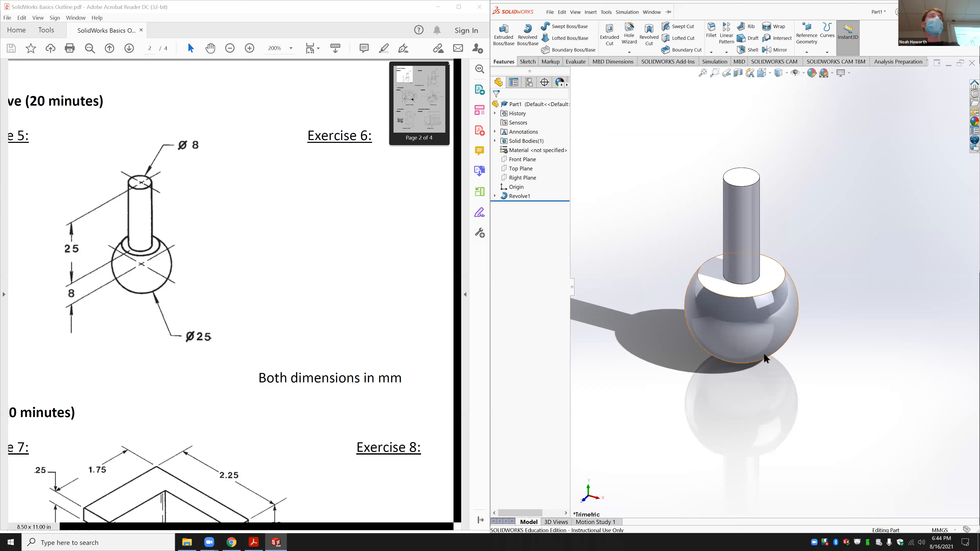
# Step: Orbit the part, then open Sketch1 under Revolve1 for editing
pyautogui.moveTo(795, 335)
pyautogui.mouseDown(button='middle')
pyautogui.moveTo(820, 317)
pyautogui.moveTo(797, 333)
pyautogui.mouseUp(button='middle')
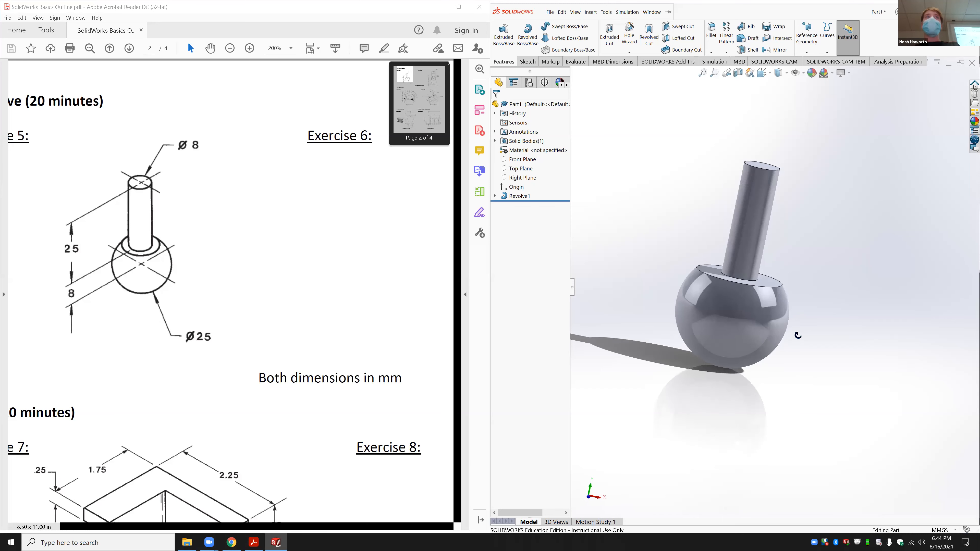
pyautogui.moveTo(709, 239); pyautogui.dragTo(697, 278, button='middle')
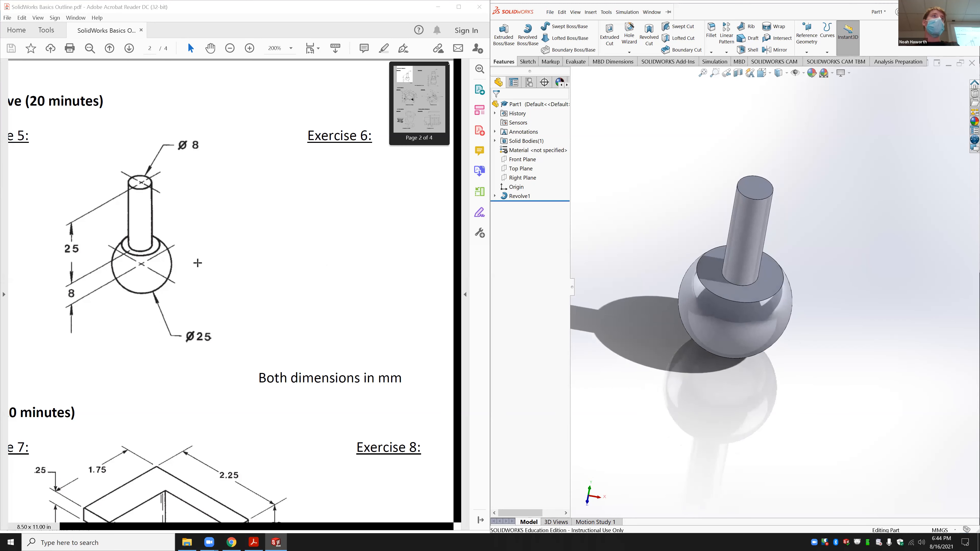
pyautogui.click(495, 195)
pyautogui.click(525, 206)
pyautogui.click(527, 188)
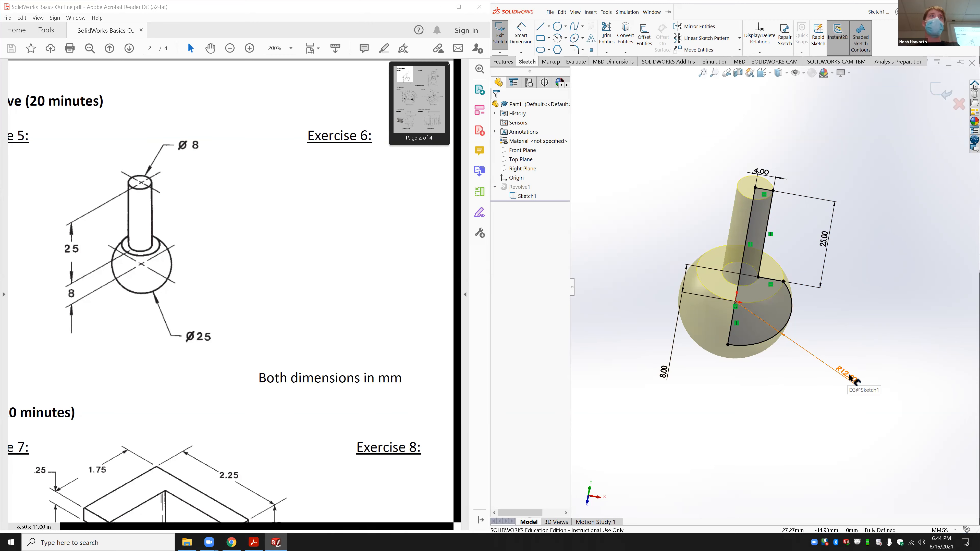
# Step: Inspect the sketch, exit it to rebuild Revolve1, and view the finished part
pyautogui.moveTo(860, 321); pyautogui.dragTo(871, 271, button='middle')
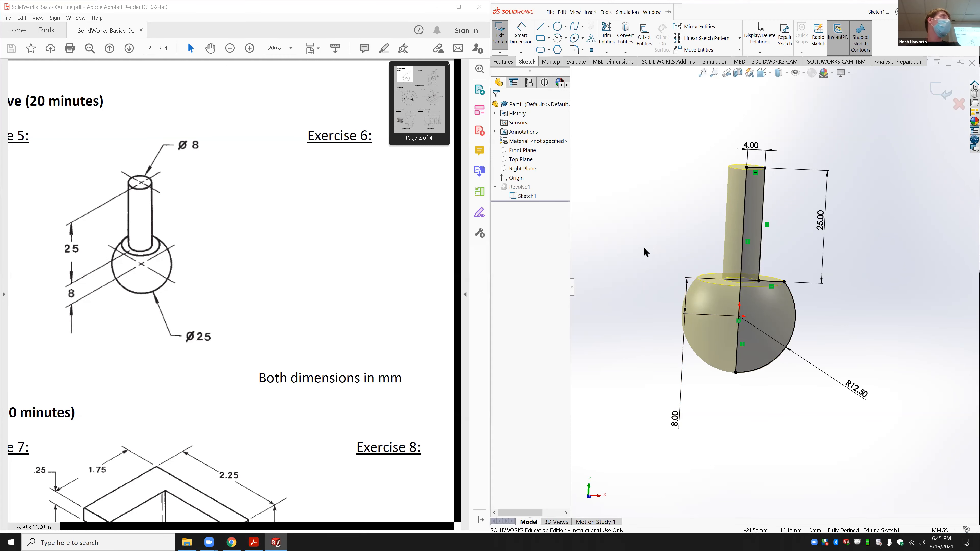
pyautogui.moveTo(654, 233)
pyautogui.mouseDown(button='middle')
pyautogui.moveTo(652, 258)
pyautogui.moveTo(641, 254)
pyautogui.mouseUp(button='middle')
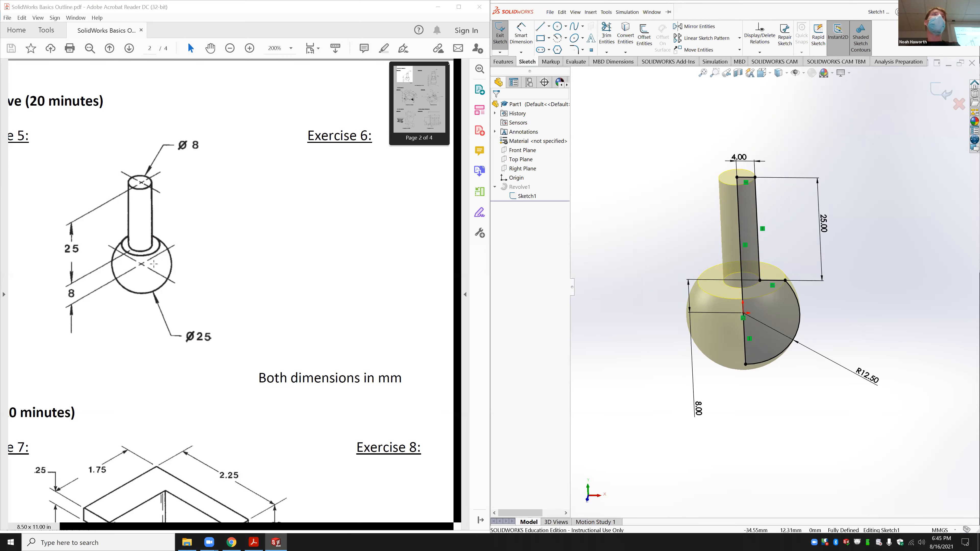
pyautogui.click(500, 34)
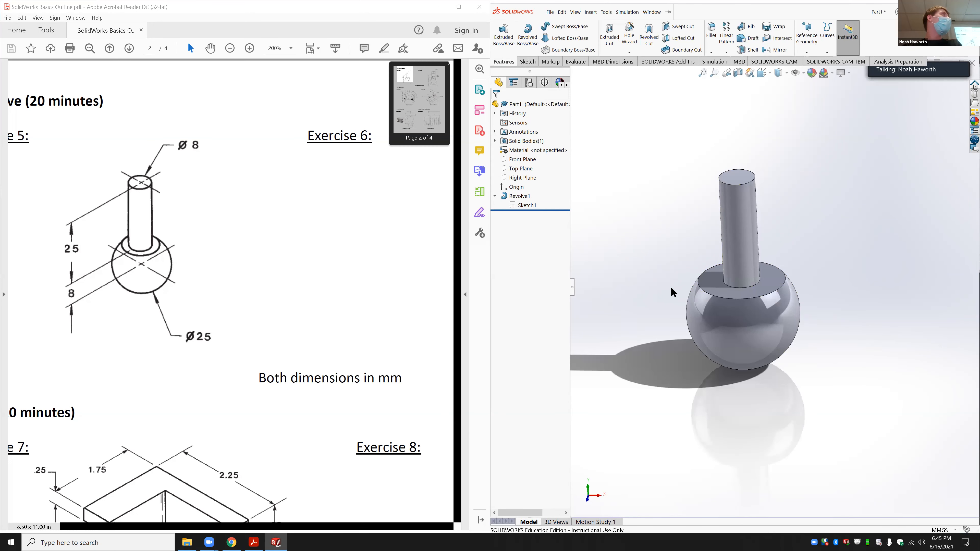
pyautogui.moveTo(696, 285); pyautogui.dragTo(685, 306, button='middle')
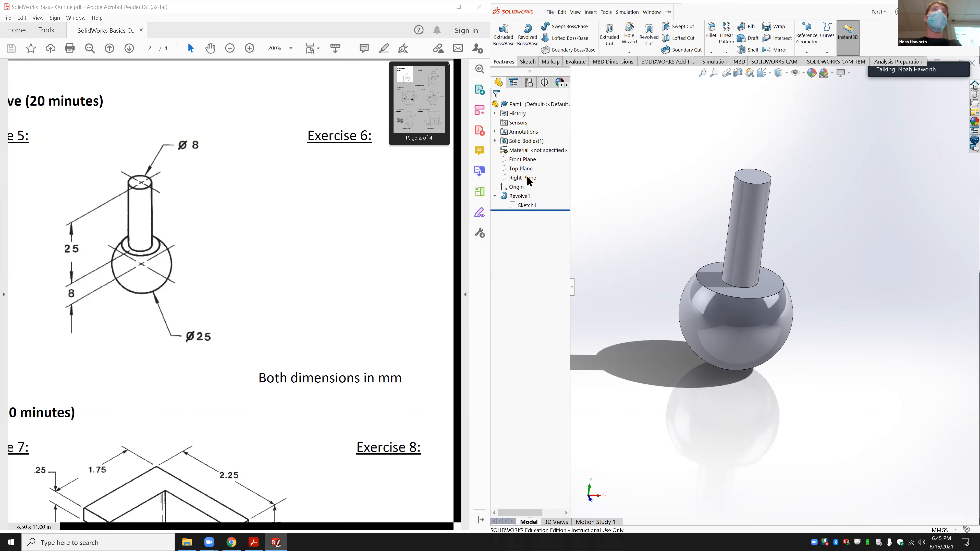
# Step: Try changing the shaft length dimension from 25 to 50
pyautogui.click(743, 200)
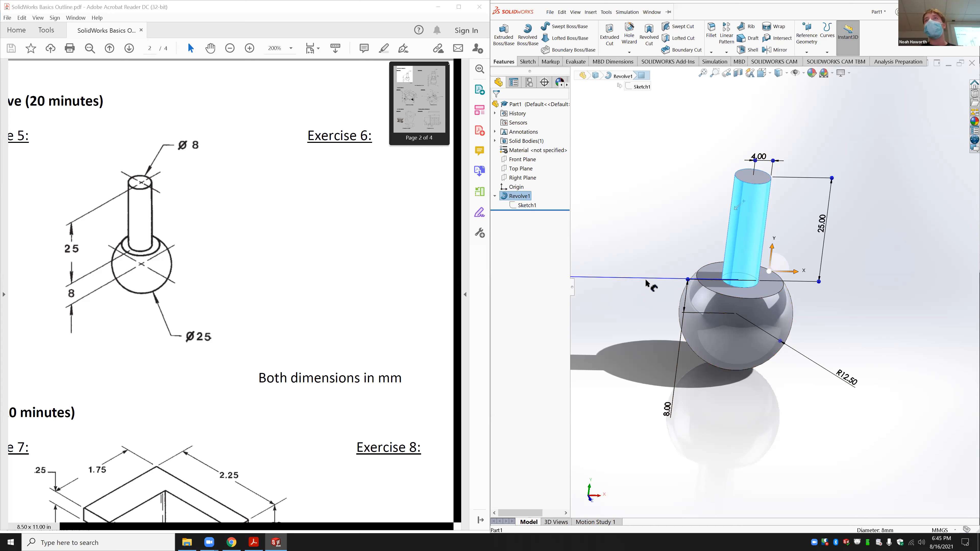
pyautogui.scroll(-2, 736, 362)
pyautogui.scroll(5, 756, 294)
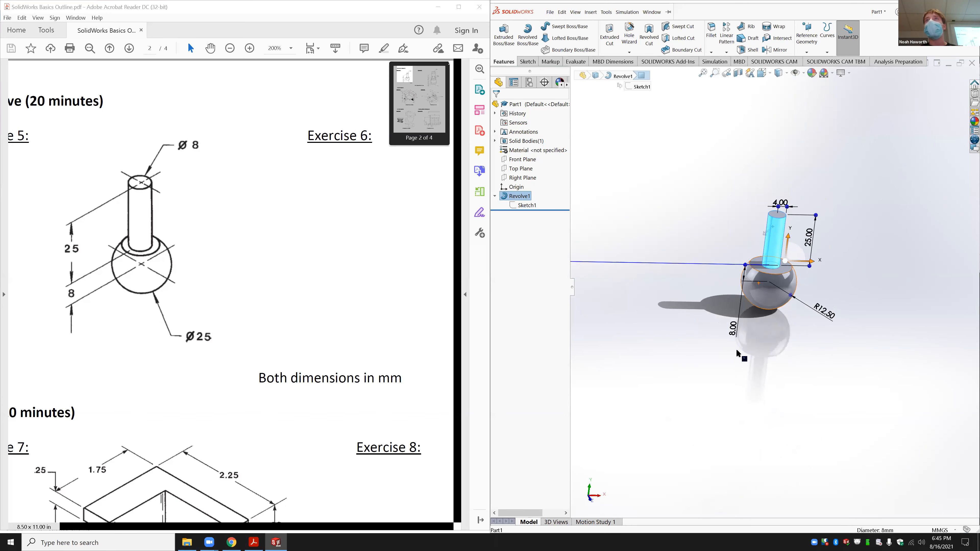
pyautogui.scroll(-3, 797, 273)
pyautogui.click(796, 273)
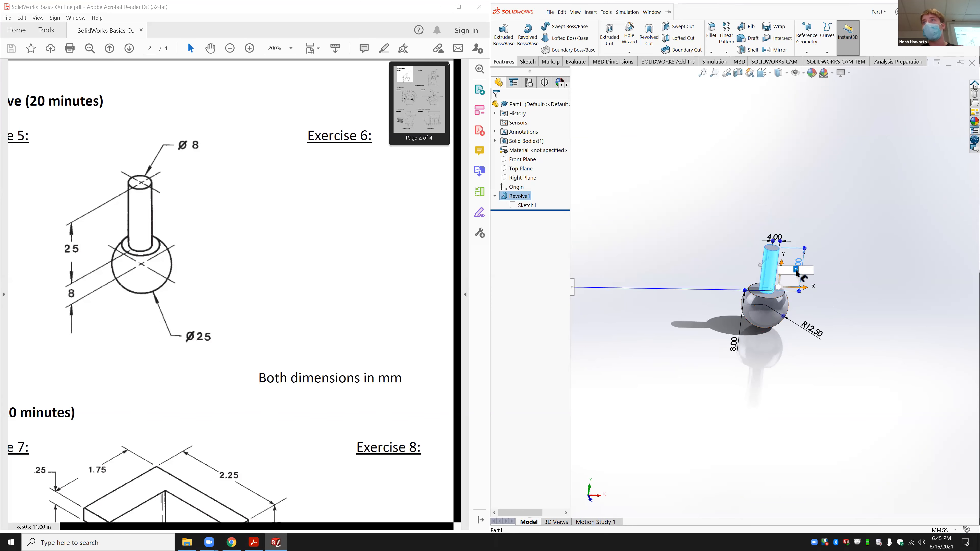
pyautogui.press('Return')
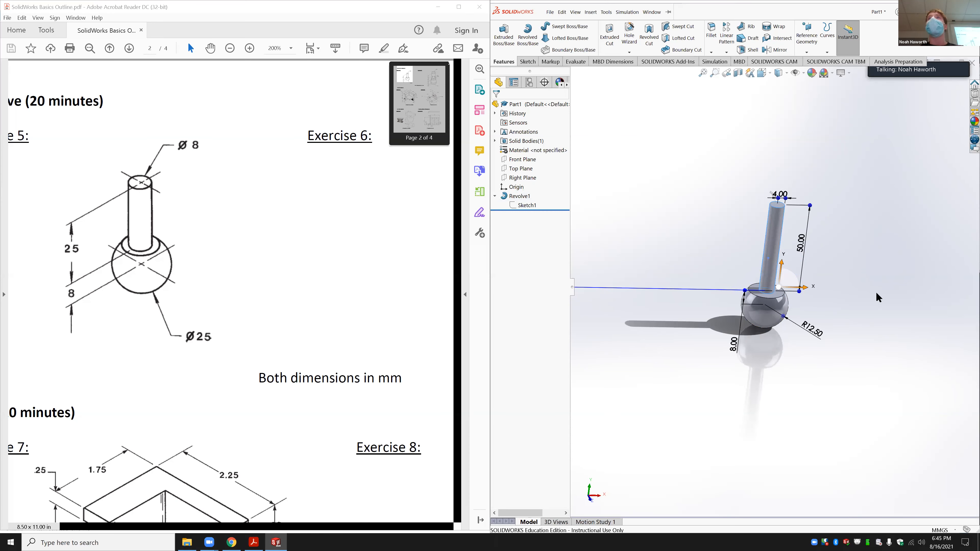
# Step: Change the ball radius from R12.50 to 25 and rebuild the part
pyautogui.click(811, 332)
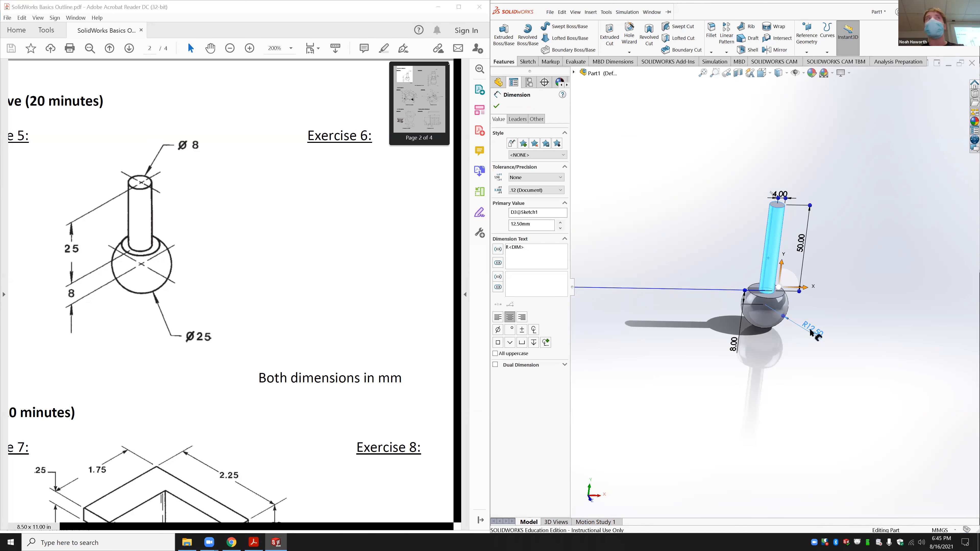
pyautogui.doubleClick(811, 332)
pyautogui.write('25')
pyautogui.press('Return')
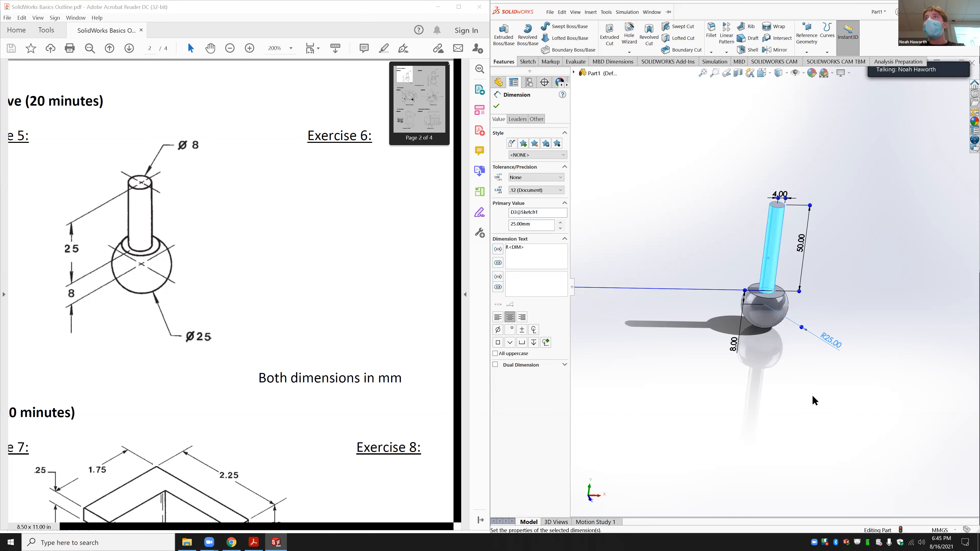
pyautogui.click(806, 388)
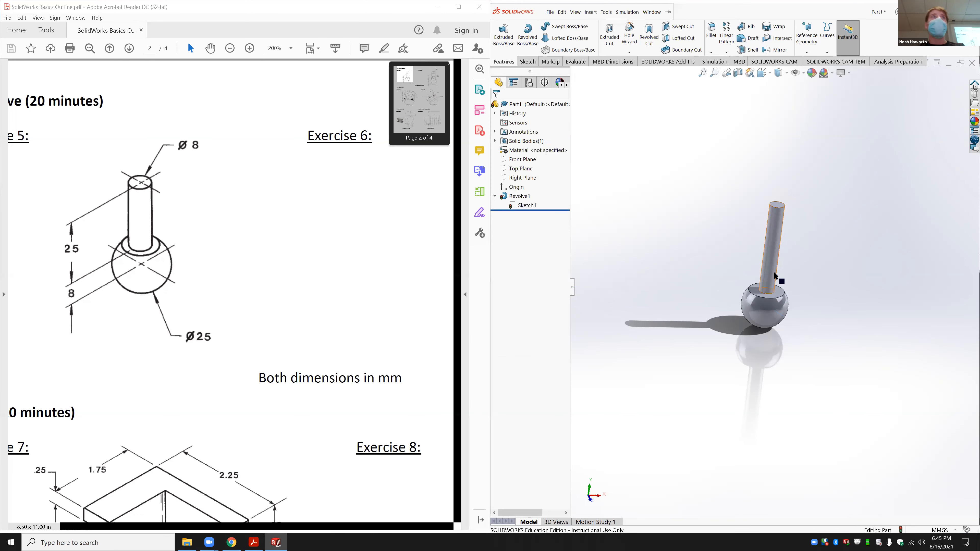
# Step: Dismiss the document-not-accessible message, undo the shaft length change, and bring up Save As
pyautogui.click(780, 324)
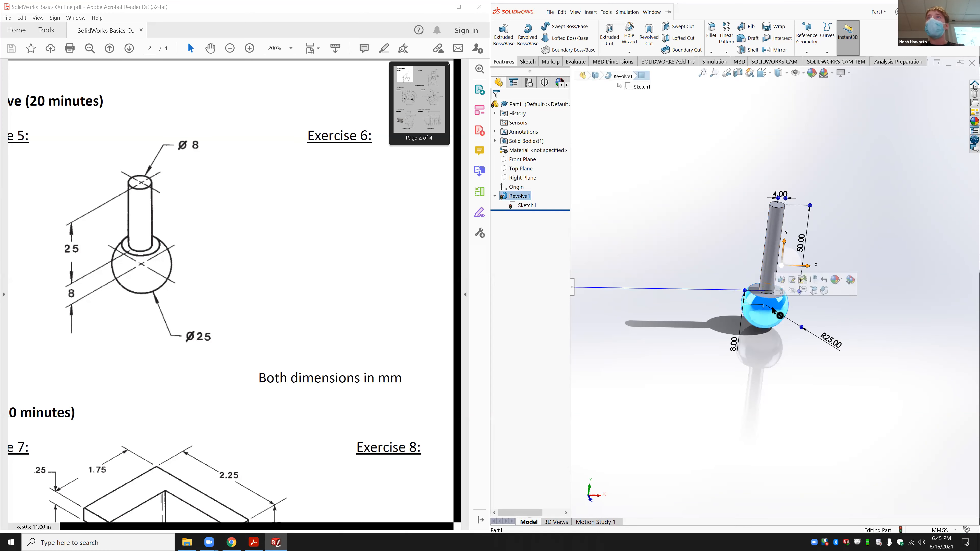
pyautogui.doubleClick(831, 335)
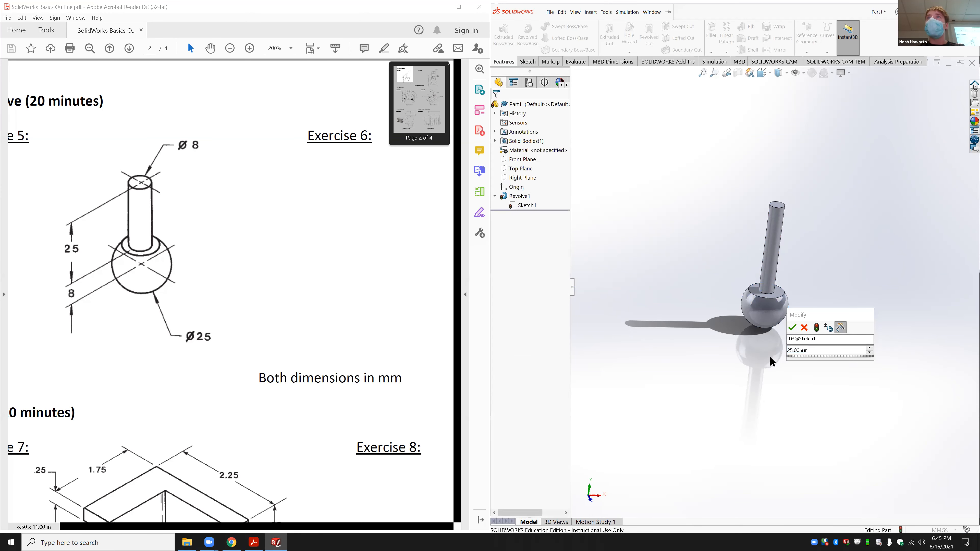
pyautogui.click(779, 251)
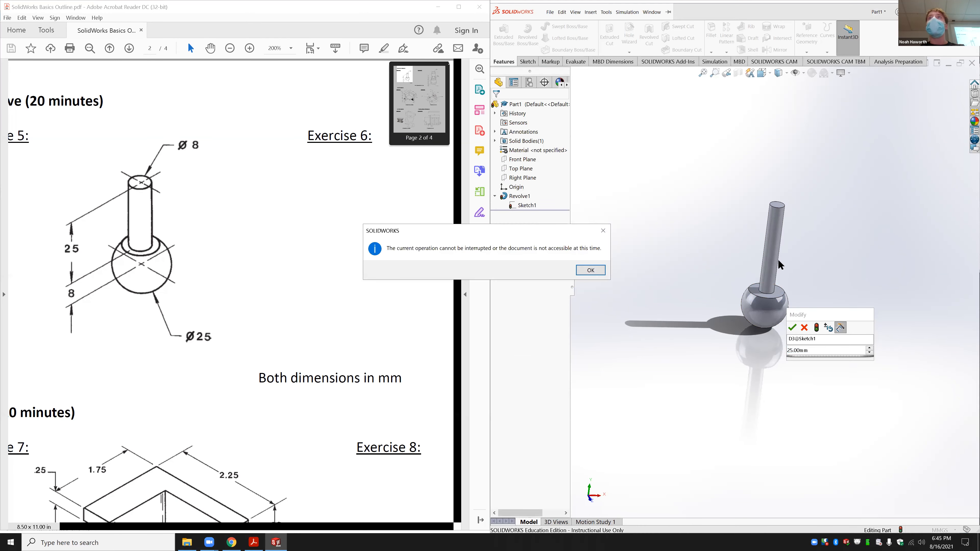
pyautogui.click(607, 229)
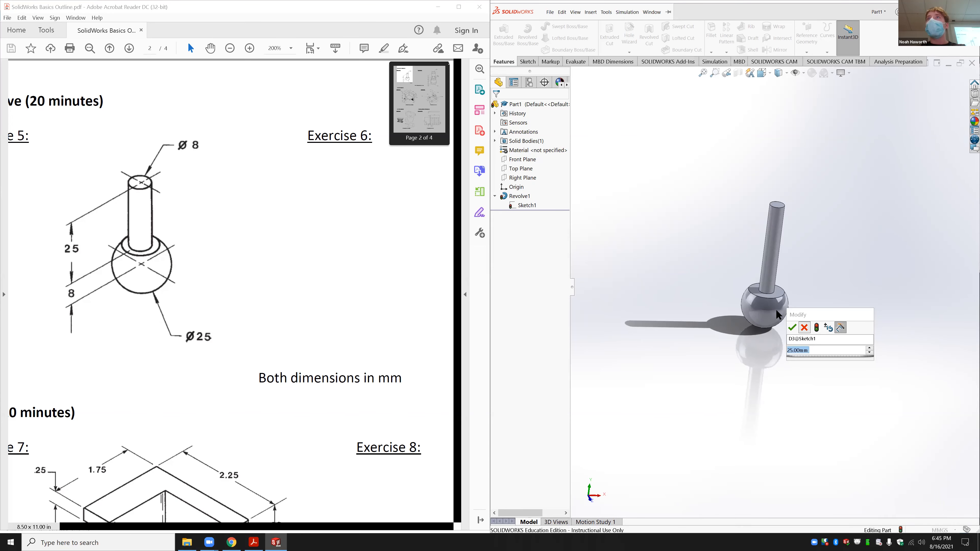
pyautogui.click(793, 328)
pyautogui.click(606, 12)
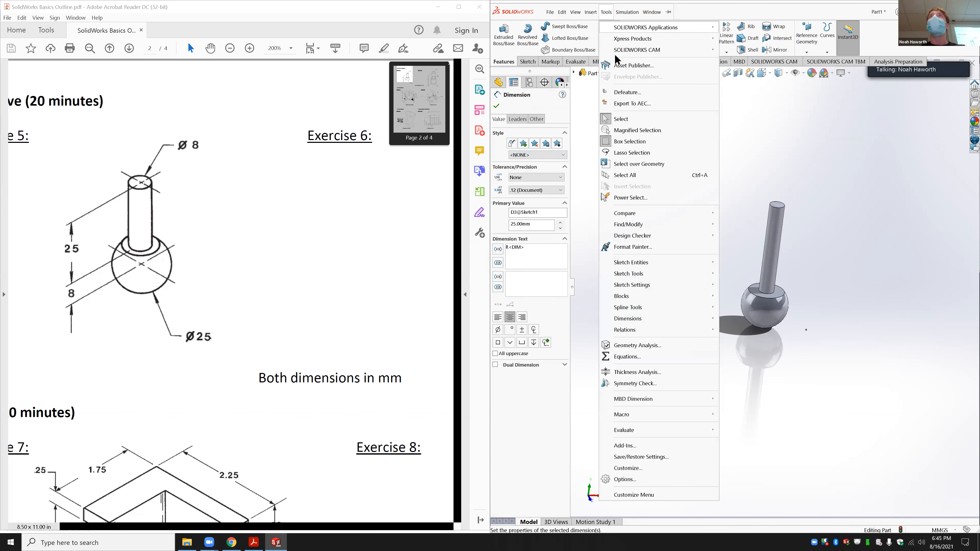
pyautogui.click(765, 106)
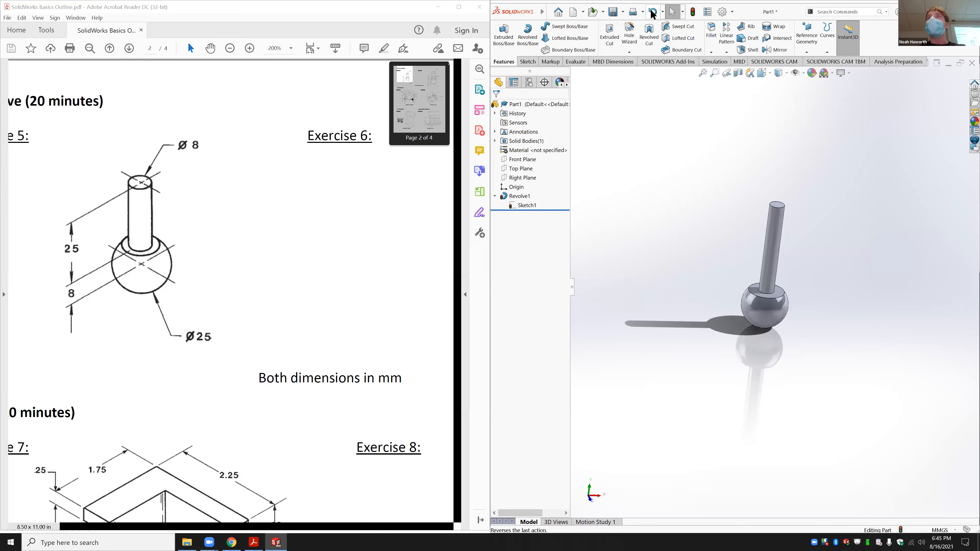
pyautogui.click(652, 13)
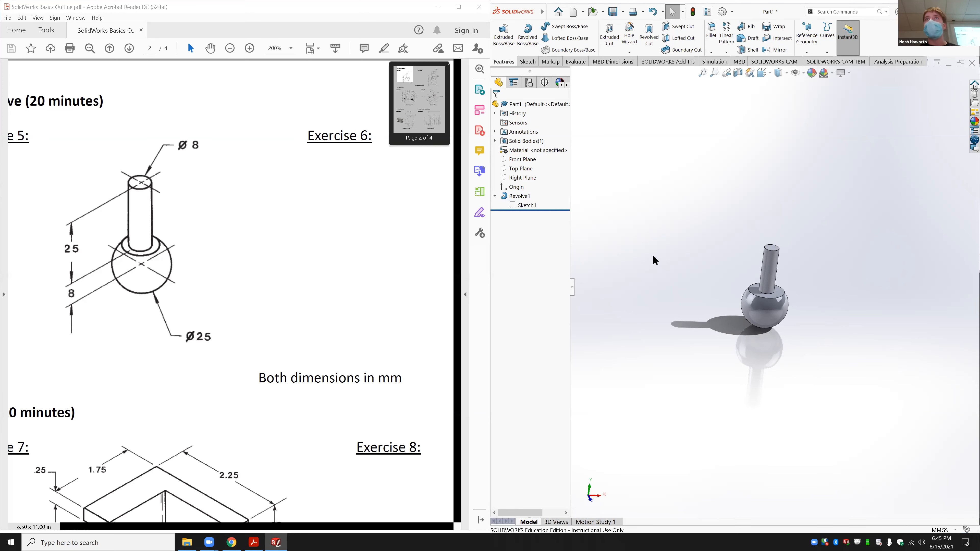
pyautogui.hotkey('ctrl', 's')
# Step: Save the part as Exercise 5 in Downloads and close it
pyautogui.click(631, 237)
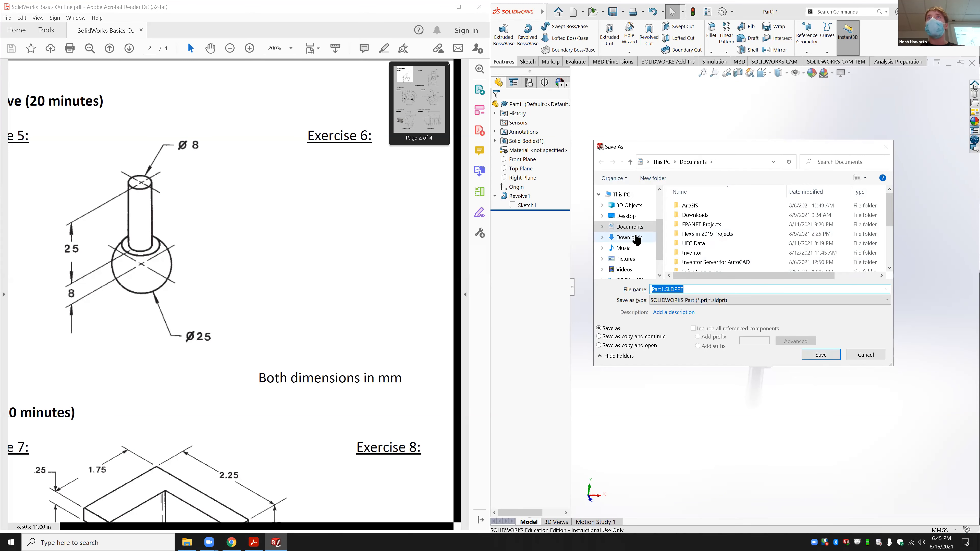
pyautogui.click(711, 217)
pyautogui.click(675, 292)
pyautogui.click(675, 293)
pyautogui.write('5')
pyautogui.press('Return')
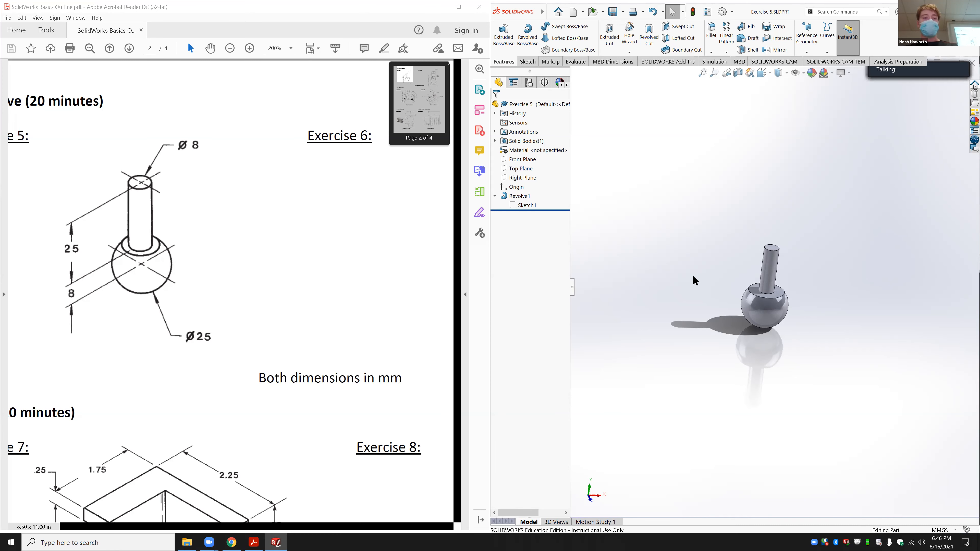
pyautogui.hotkey('ctrl', 'w')
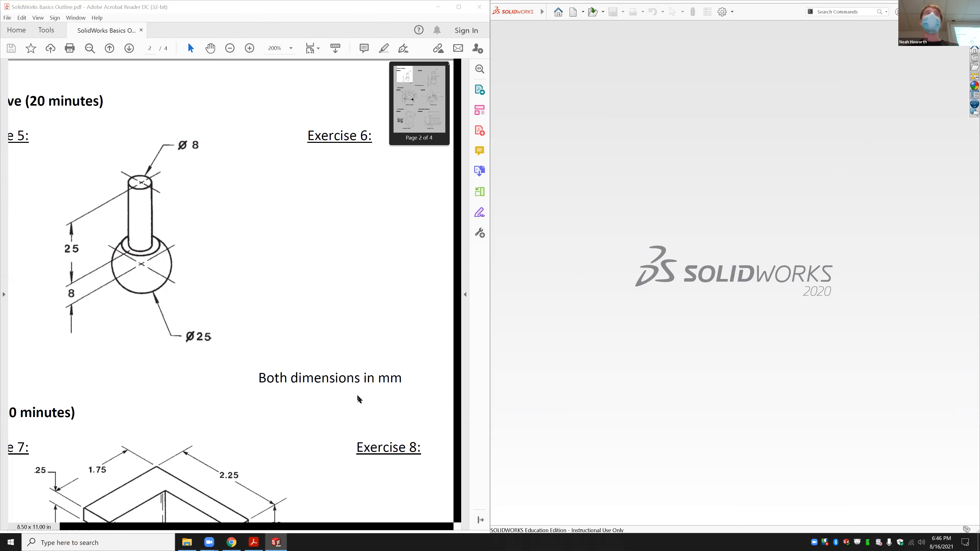
# Step: Scroll the reference PDF to the Exercise 6 drawing
pyautogui.click(334, 352)
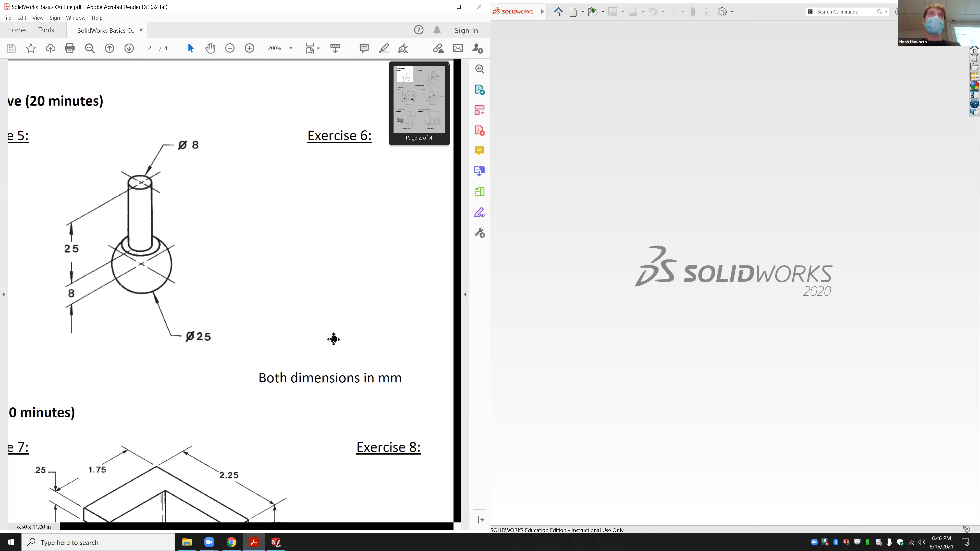
pyautogui.hscroll(5, 333, 339)
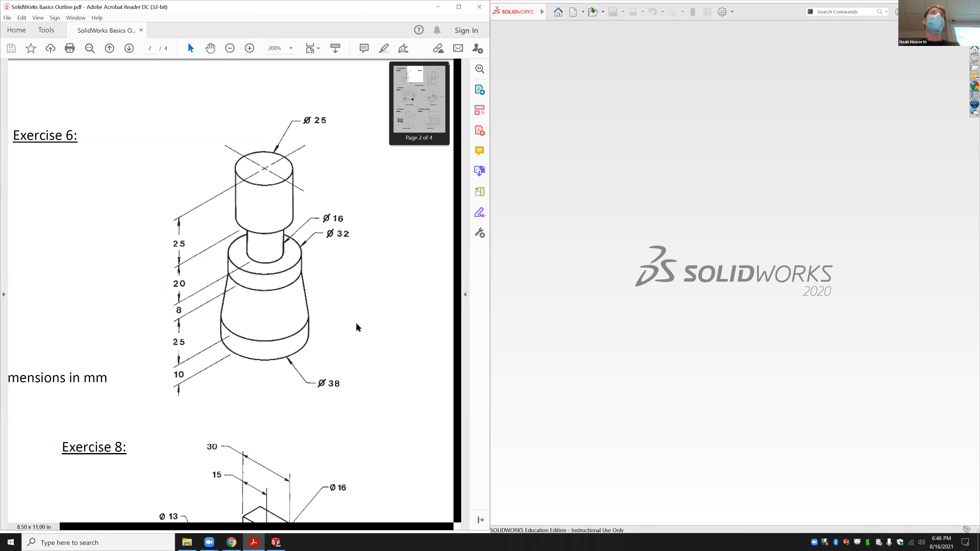
pyautogui.click(660, 278)
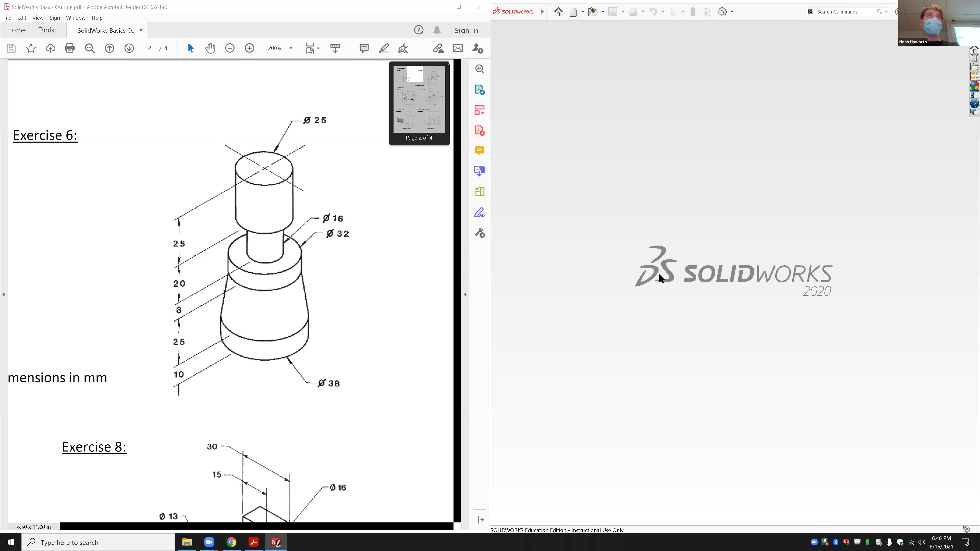
# Step: Create a new blank part and view the Front Plane normal to the screen
pyautogui.hotkey('ctrl', 'n')
pyautogui.click(275, 264)
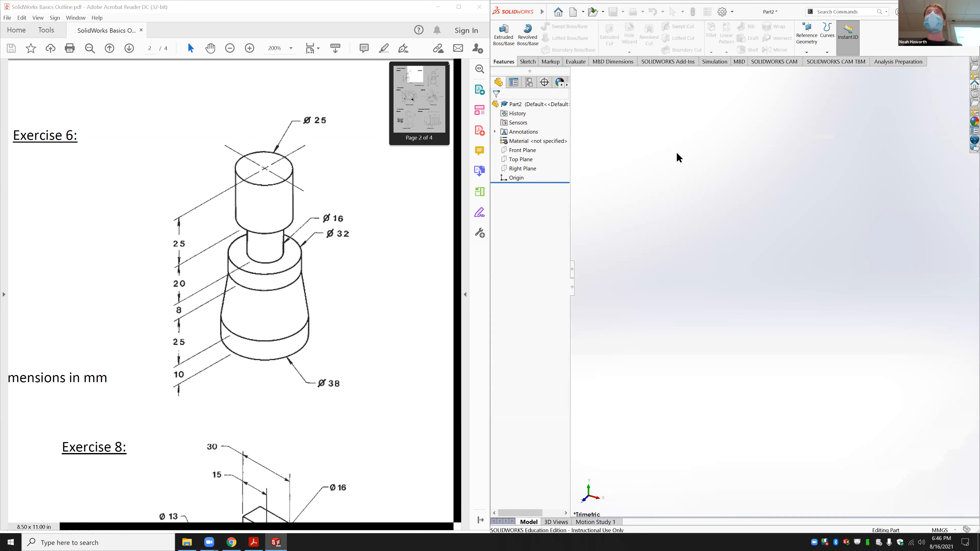
pyautogui.click(523, 151)
pyautogui.click(571, 143)
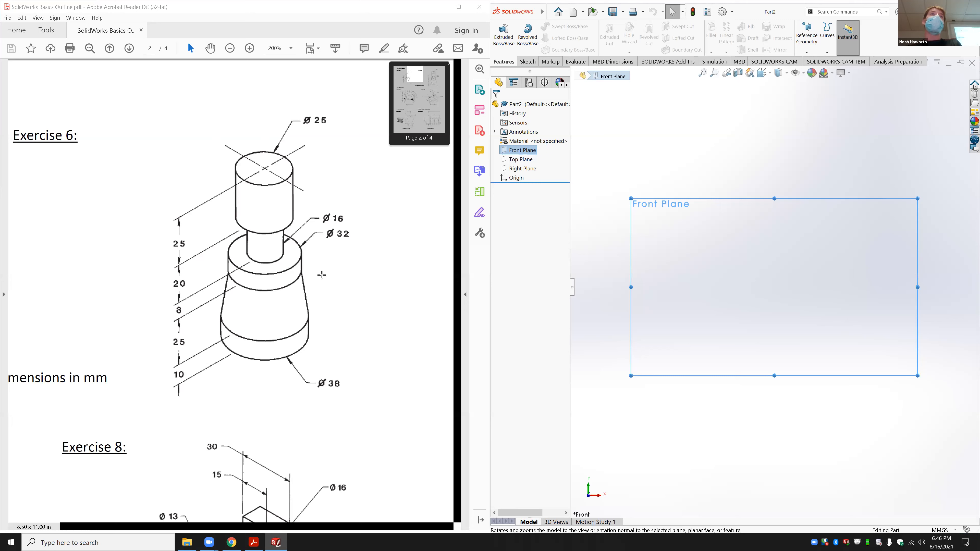
pyautogui.scroll(-1, 311, 308)
pyautogui.scroll(12, 311, 309)
pyautogui.scroll(12, 311, 313)
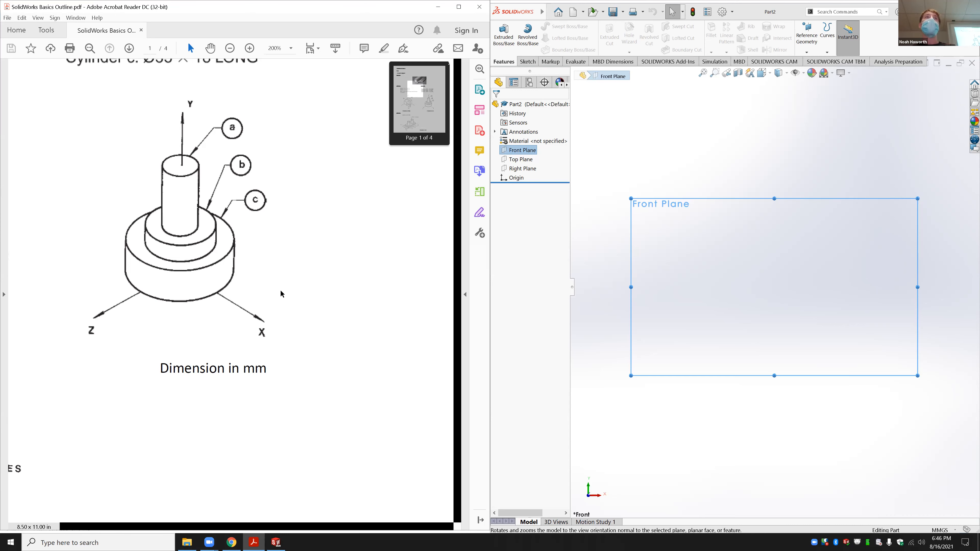
pyautogui.scroll(-10, 280, 289)
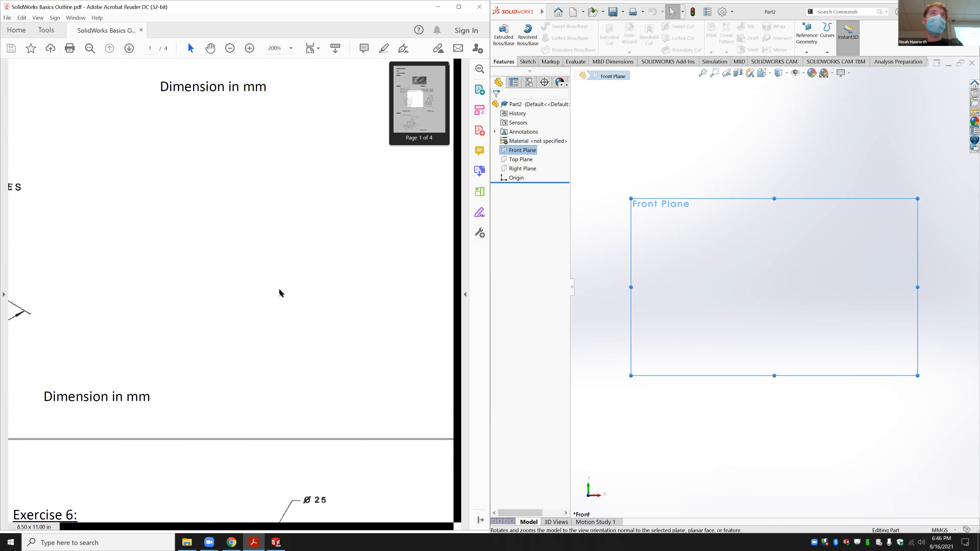
pyautogui.scroll(-5, 279, 290)
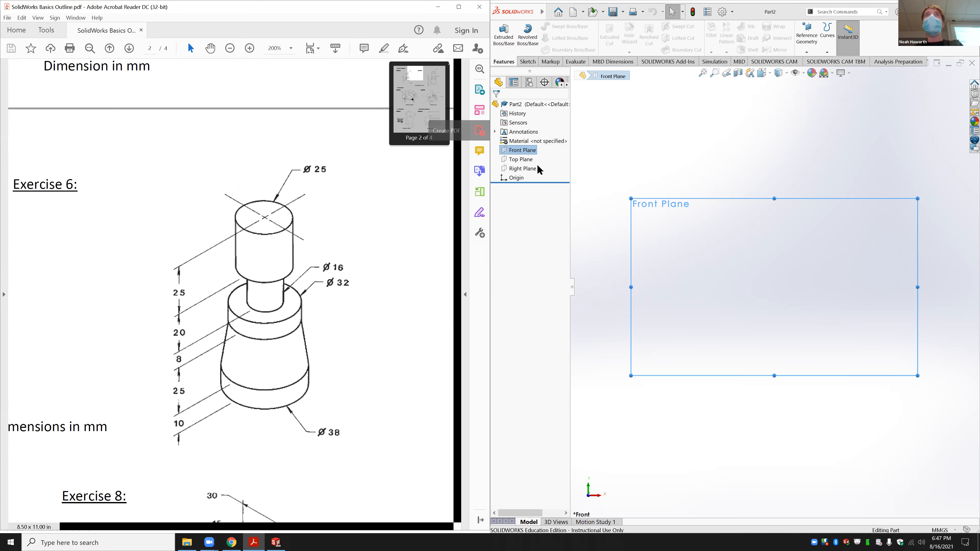
pyautogui.click(527, 62)
# Step: Draw the closed stepped half-profile with the Line tool, starting and ending at the origin
pyautogui.click(540, 27)
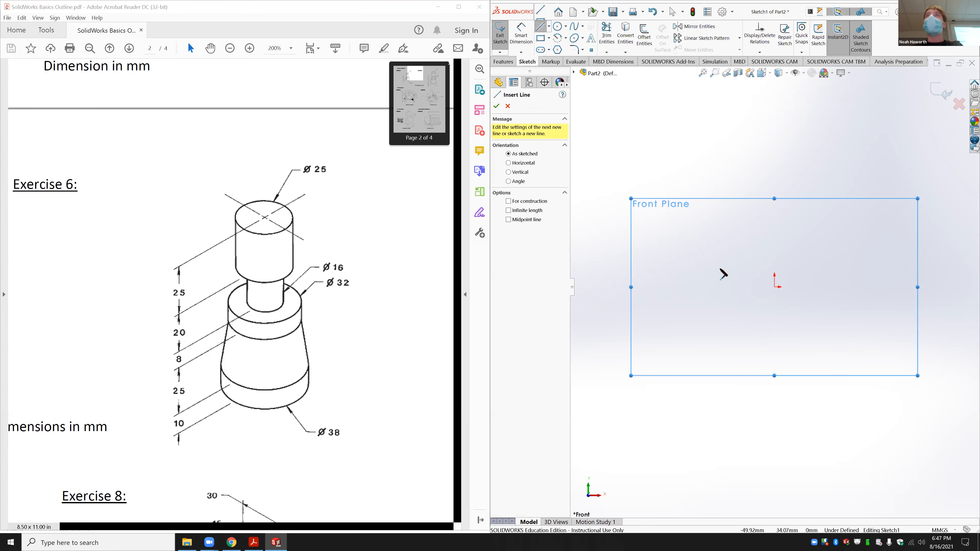
pyautogui.click(774, 287)
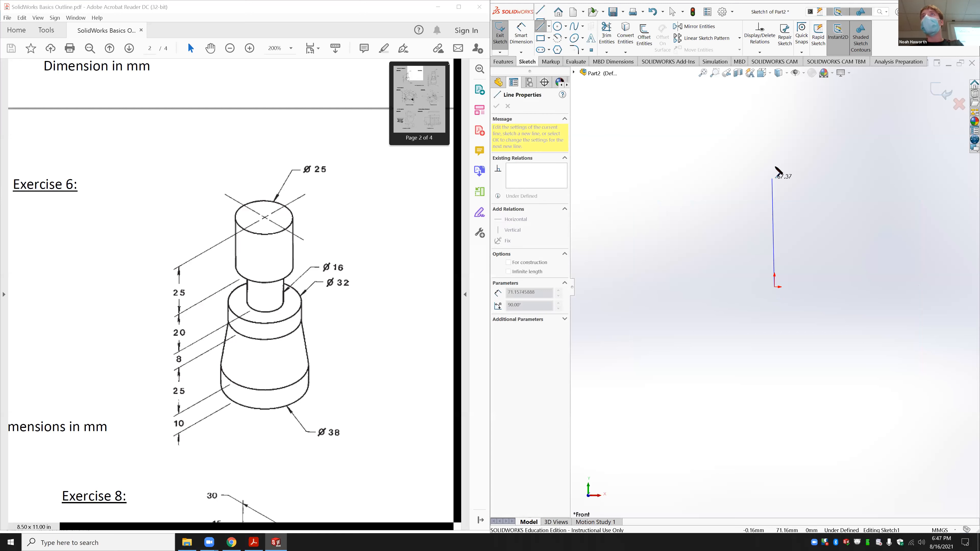
pyautogui.click(775, 142)
pyautogui.click(816, 141)
pyautogui.click(817, 182)
pyautogui.click(797, 182)
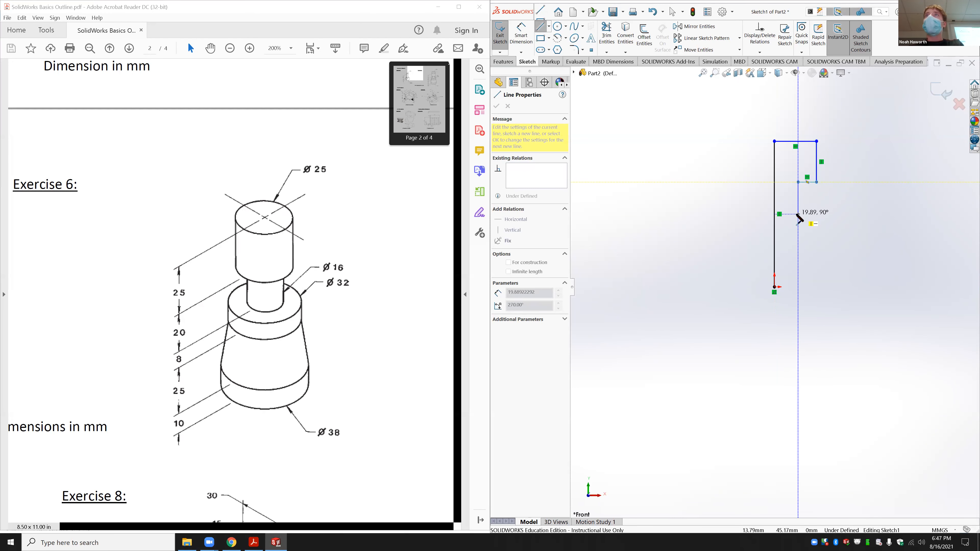
pyautogui.click(798, 214)
pyautogui.click(823, 214)
pyautogui.click(823, 244)
pyautogui.click(852, 286)
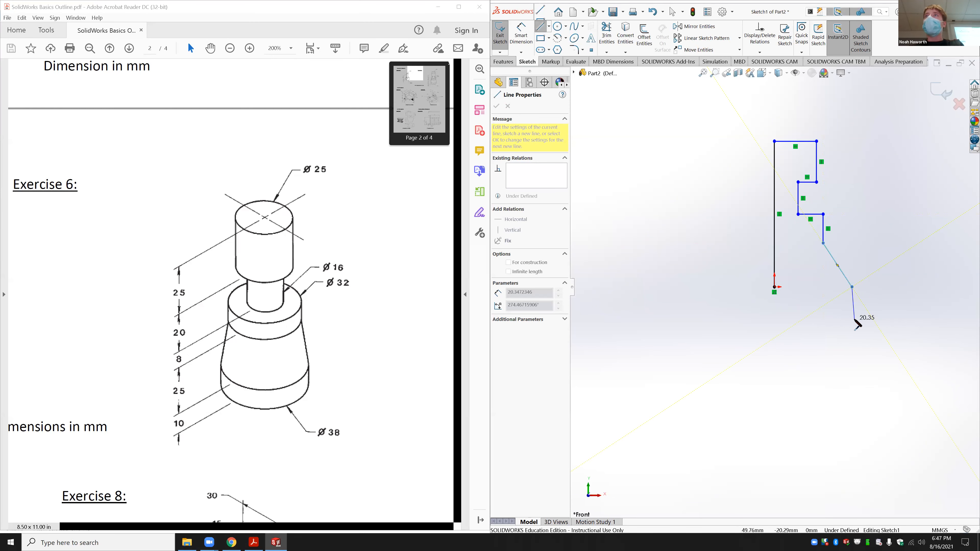
pyautogui.click(852, 319)
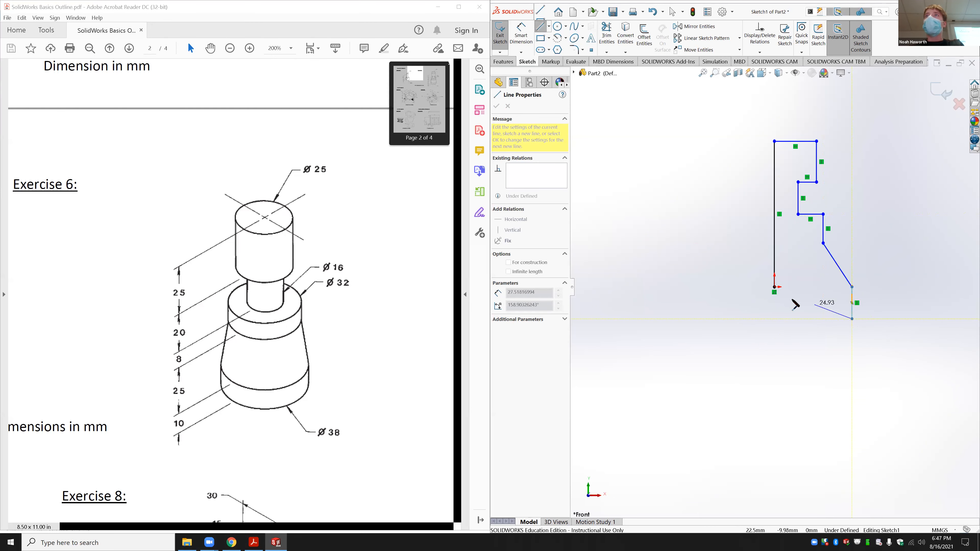
pyautogui.click(774, 287)
pyautogui.press('Escape')
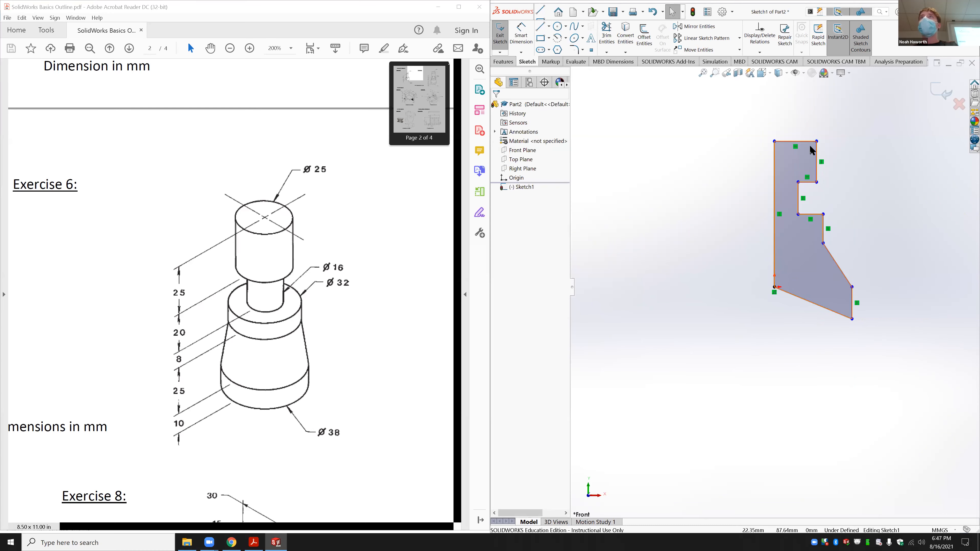
# Step: Make the bottom edge horizontal and drag the notch's lower edge higher
pyautogui.click(831, 312)
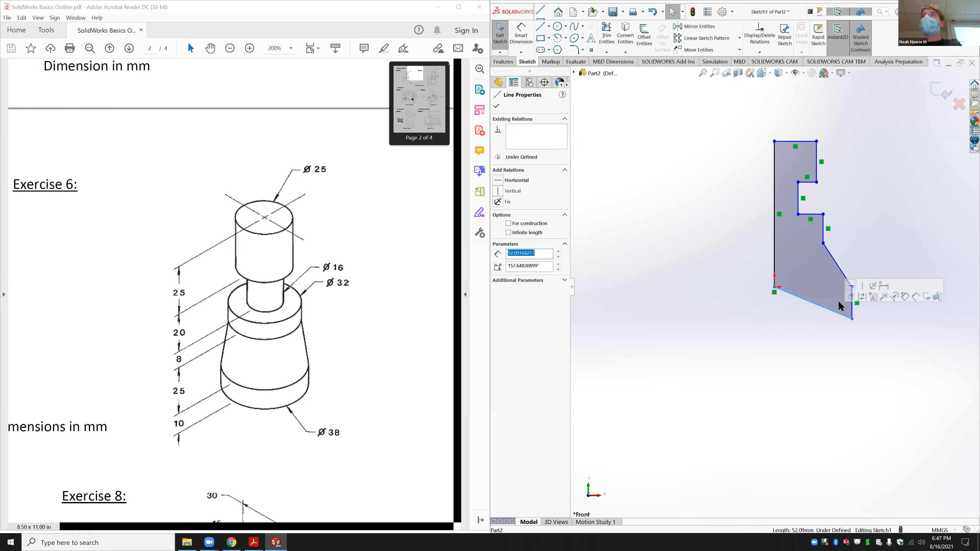
pyautogui.click(851, 286)
pyautogui.click(873, 222)
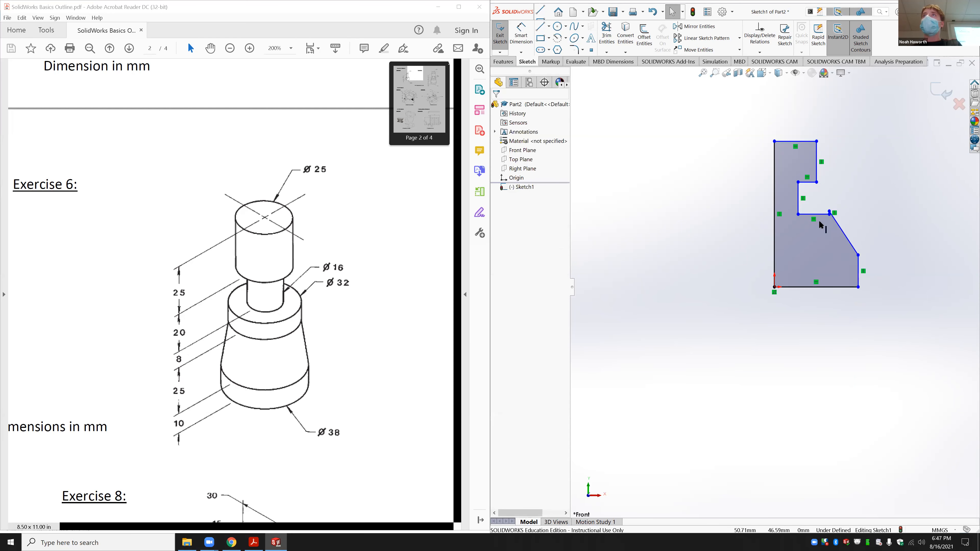
pyautogui.scroll(-5, 819, 222)
pyautogui.moveTo(760, 243); pyautogui.dragTo(753, 220)
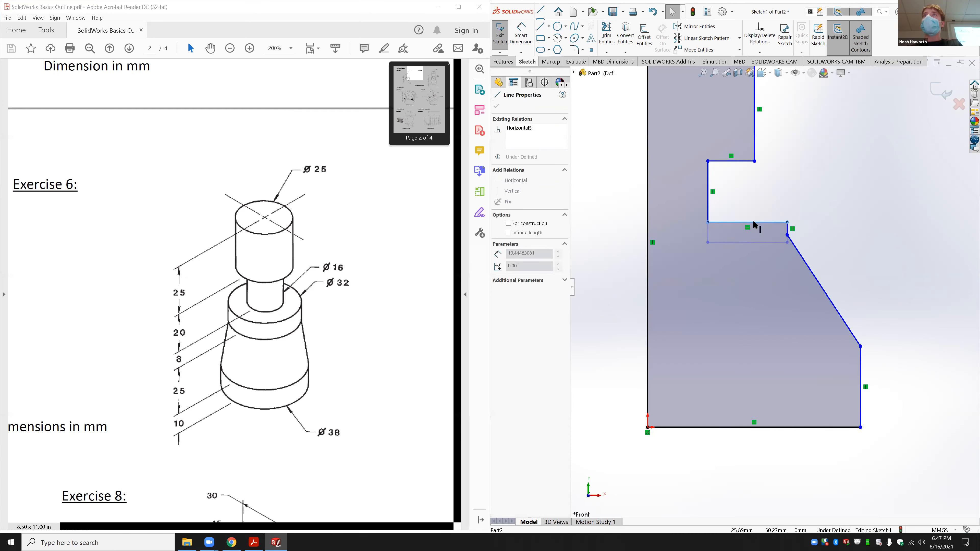
pyautogui.click(861, 145)
pyautogui.scroll(2, 776, 316)
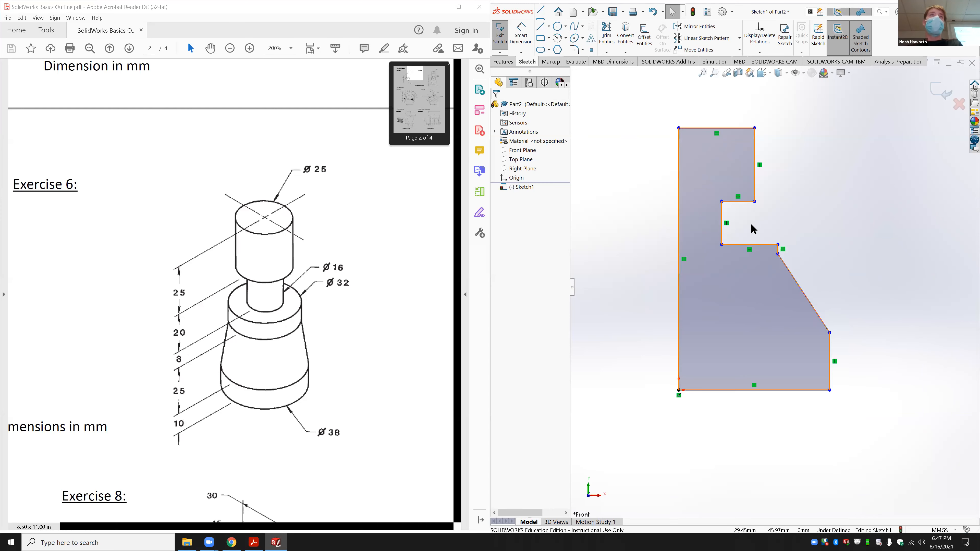
pyautogui.click(521, 34)
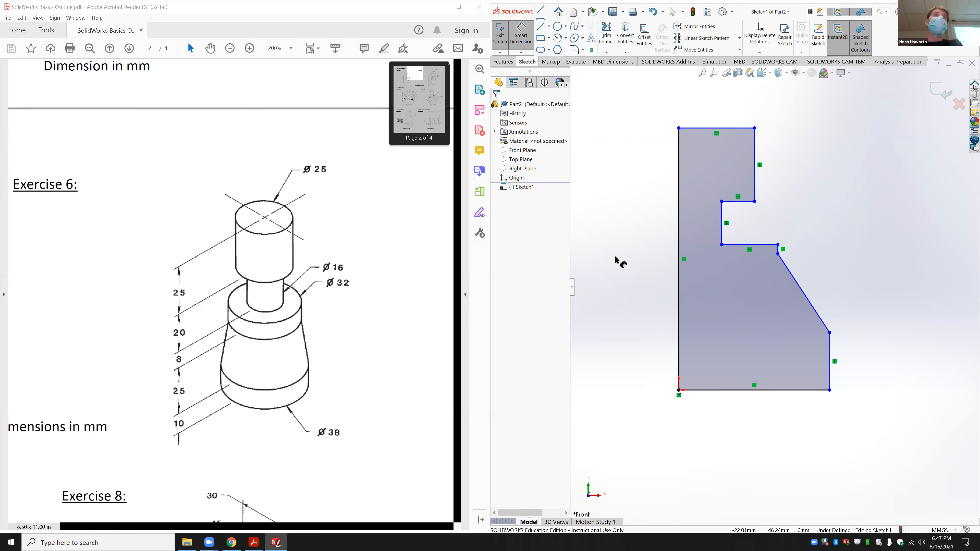
# Step: Dimension the top edge width to 12.5
pyautogui.click(721, 128)
pyautogui.click(718, 110)
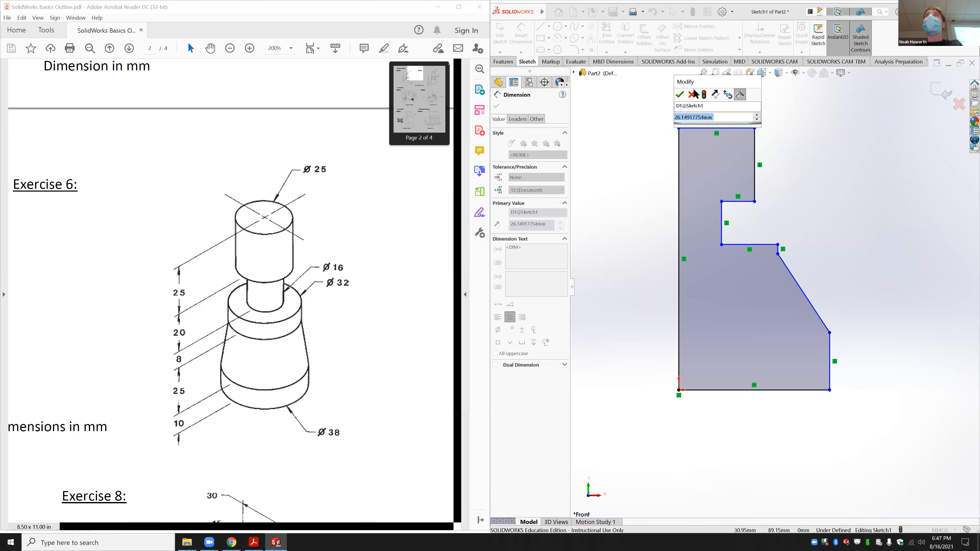
pyautogui.click(681, 94)
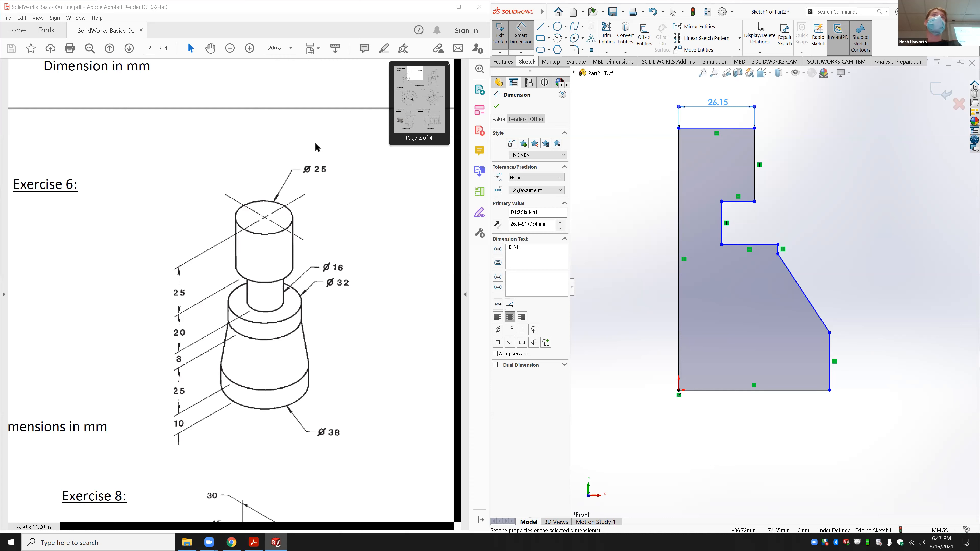
pyautogui.doubleClick(719, 106)
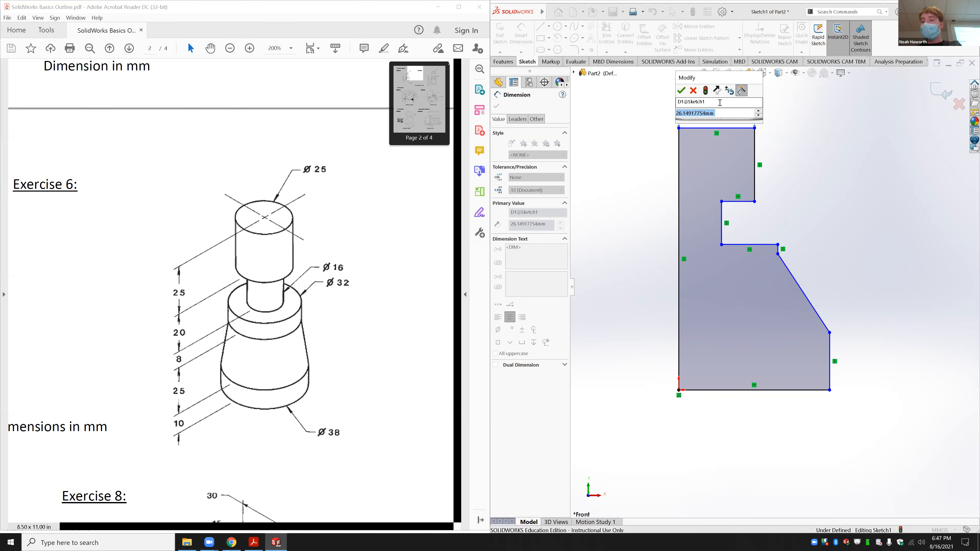
pyautogui.write('12.5')
pyautogui.press('Return')
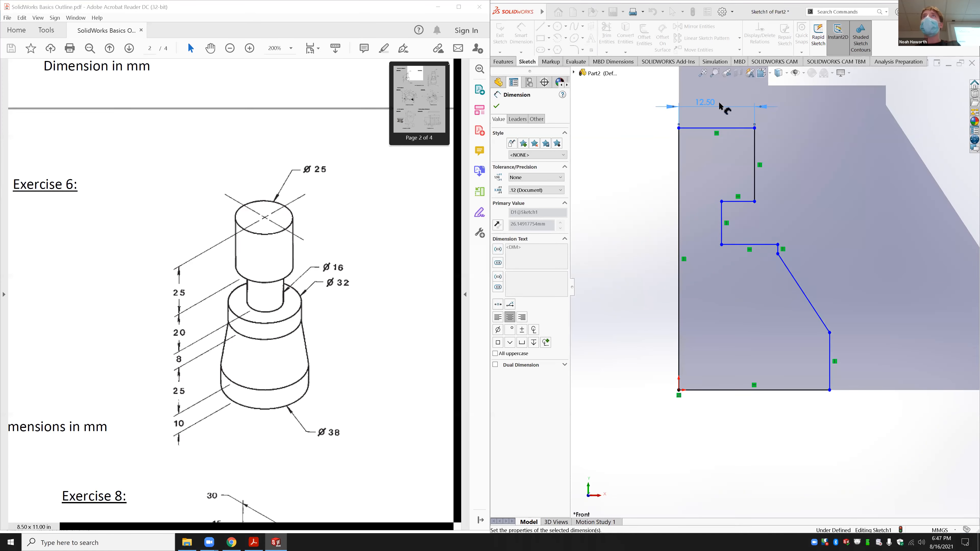
# Step: Dimension the upper right edge to 25 and the notch offset to 8
pyautogui.click(754, 154)
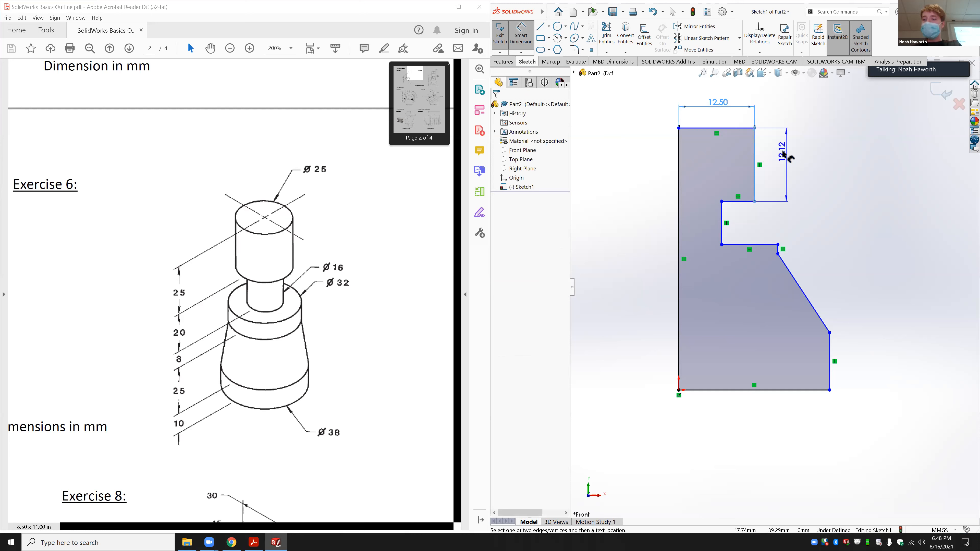
pyautogui.click(784, 154)
pyautogui.write('25')
pyautogui.press('Return')
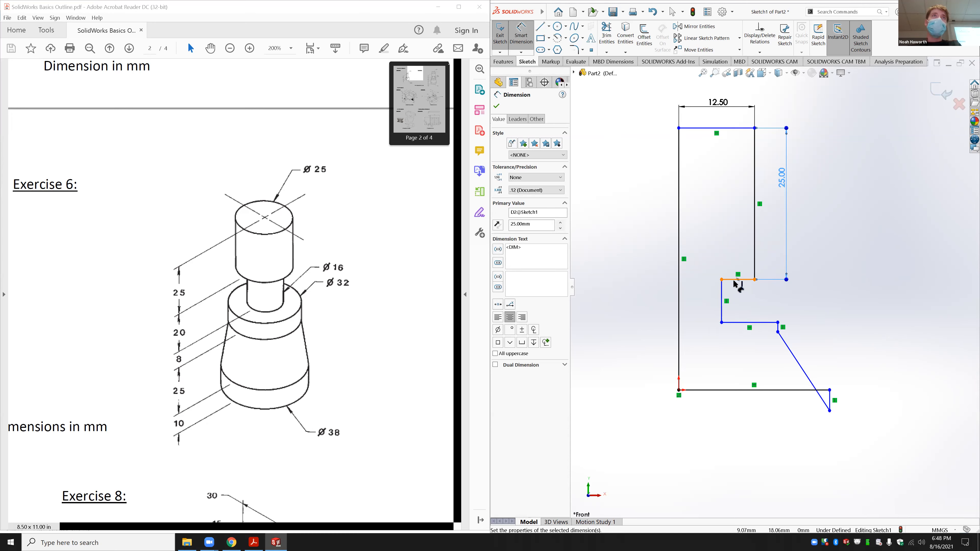
pyautogui.click(721, 293)
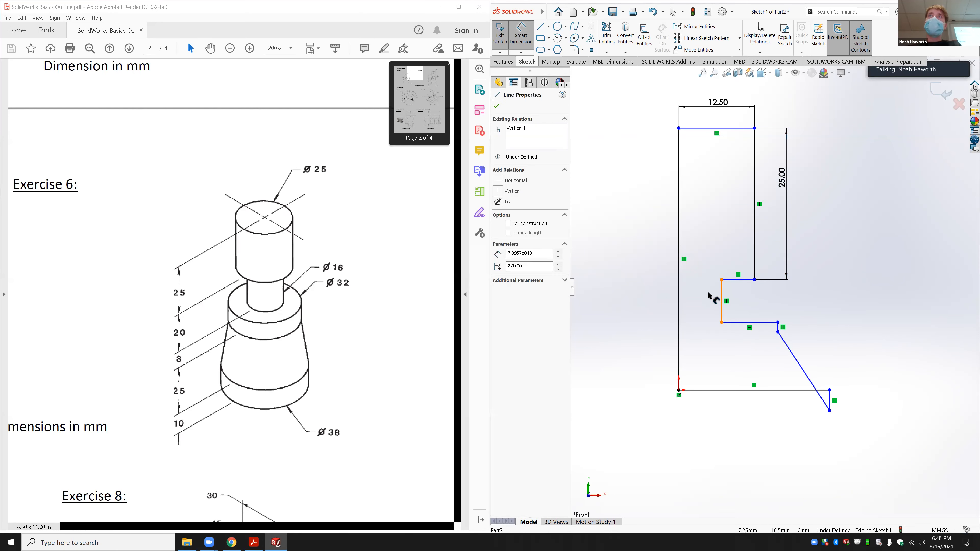
pyautogui.click(704, 225)
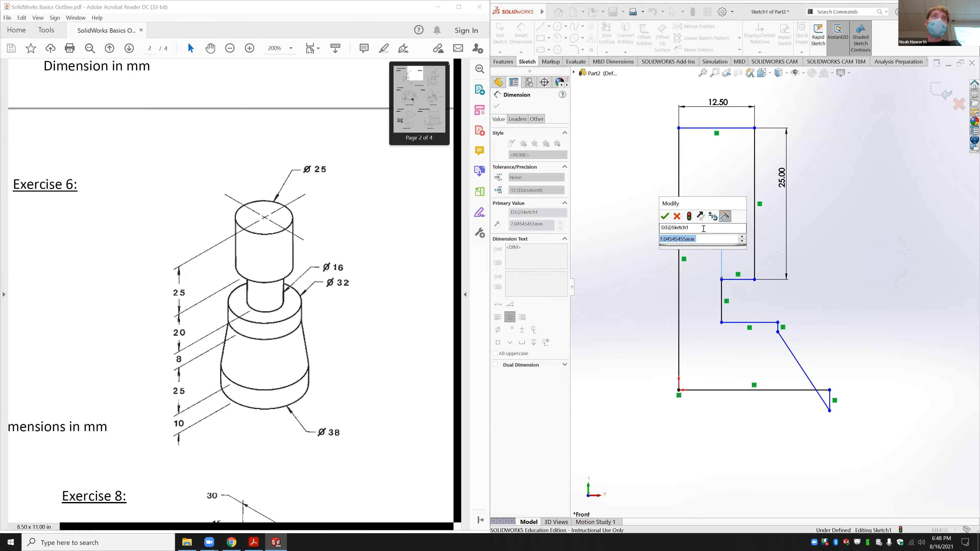
pyautogui.write('8')
pyautogui.press('Return')
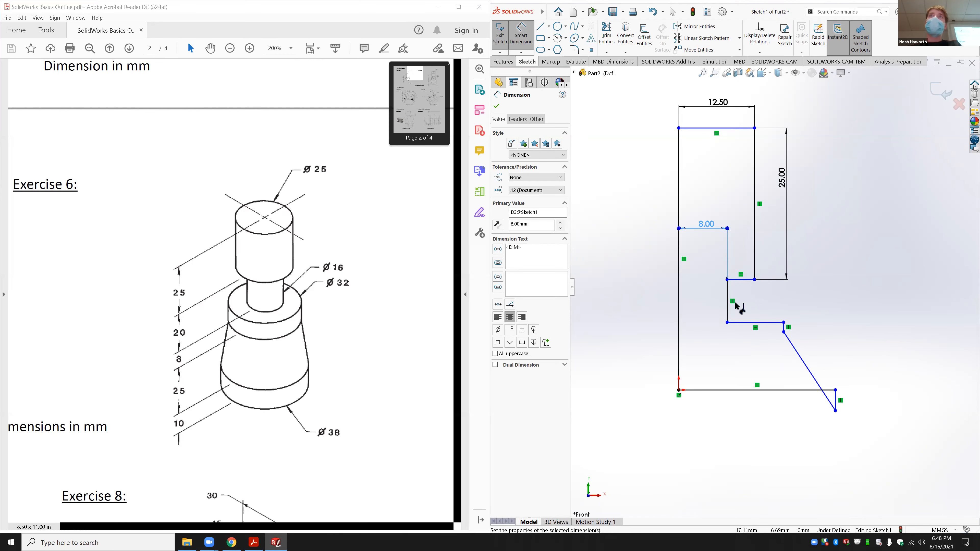
# Step: Dimension the vertical step to 20, then drag the top-left and lower points upward
pyautogui.click(728, 301)
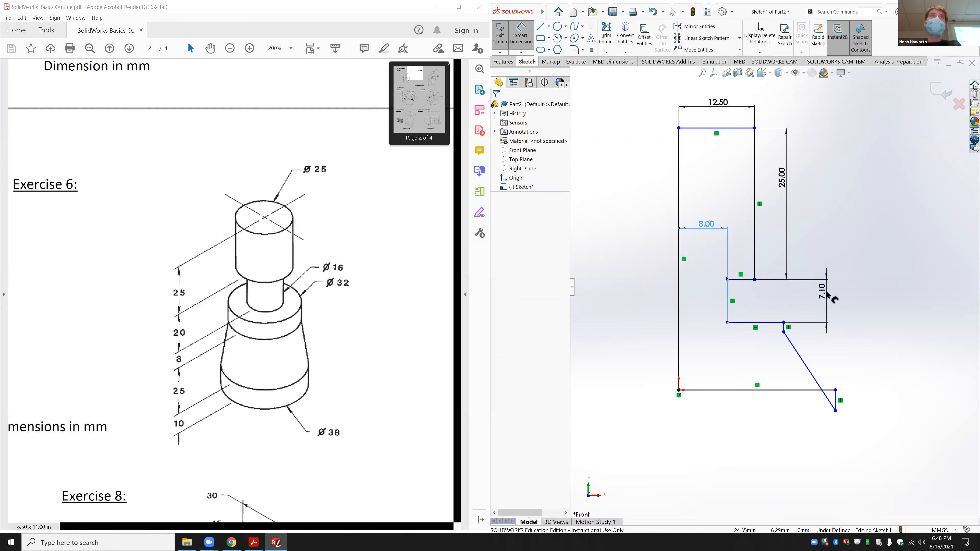
pyautogui.click(827, 293)
pyautogui.write('2')
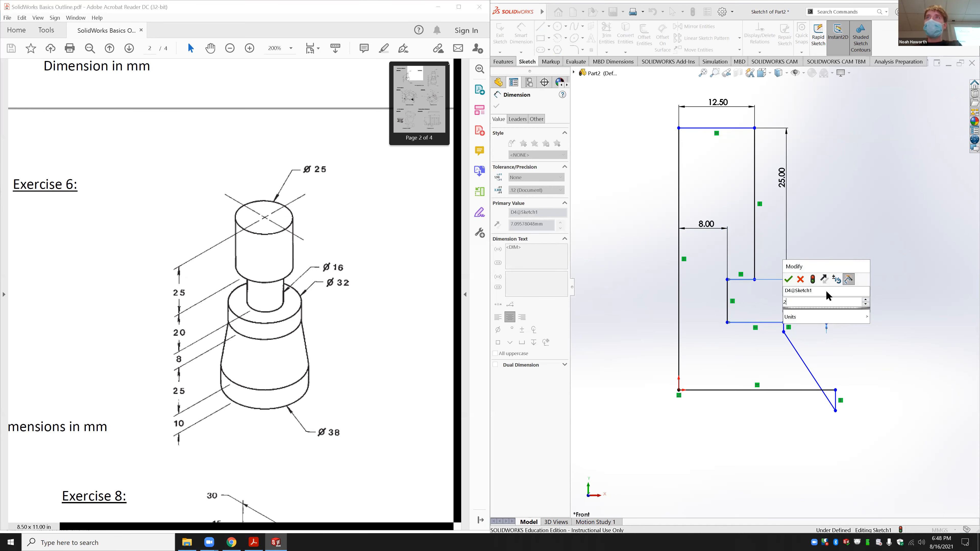
pyautogui.press('Return')
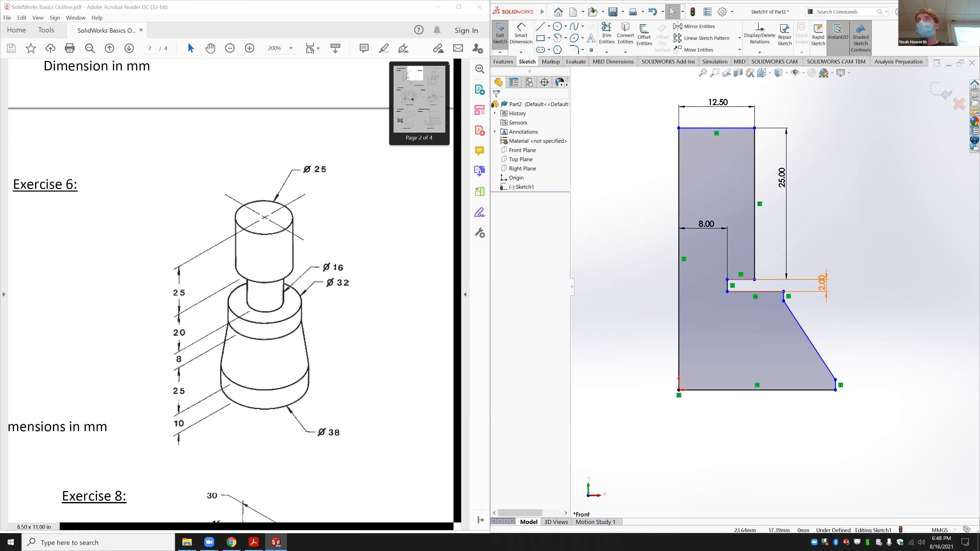
pyautogui.doubleClick(822, 284)
pyautogui.write('20')
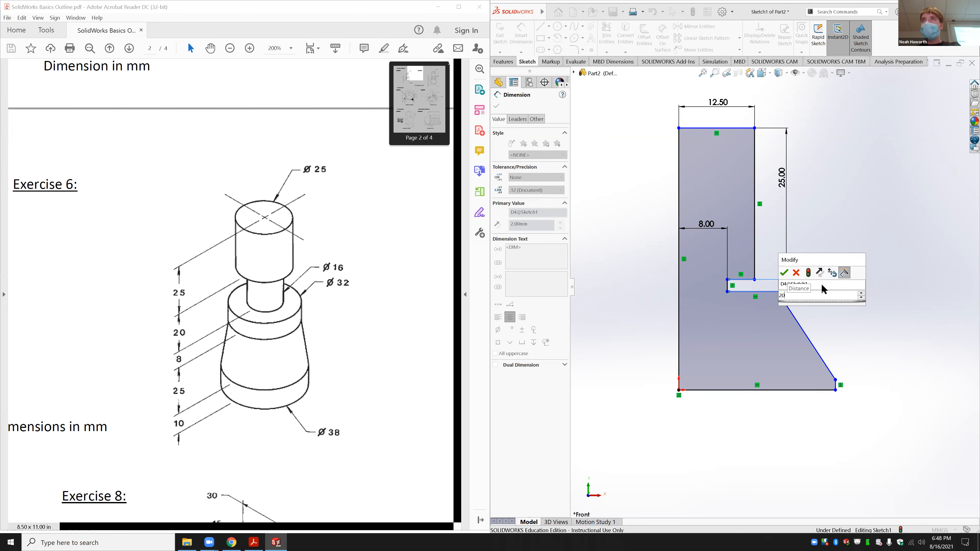
pyautogui.press('Return')
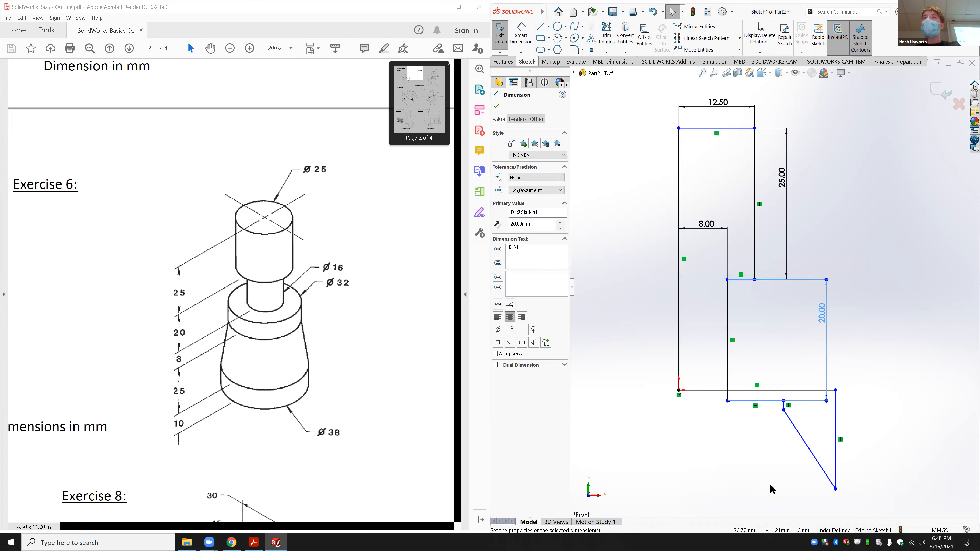
pyautogui.click(748, 389)
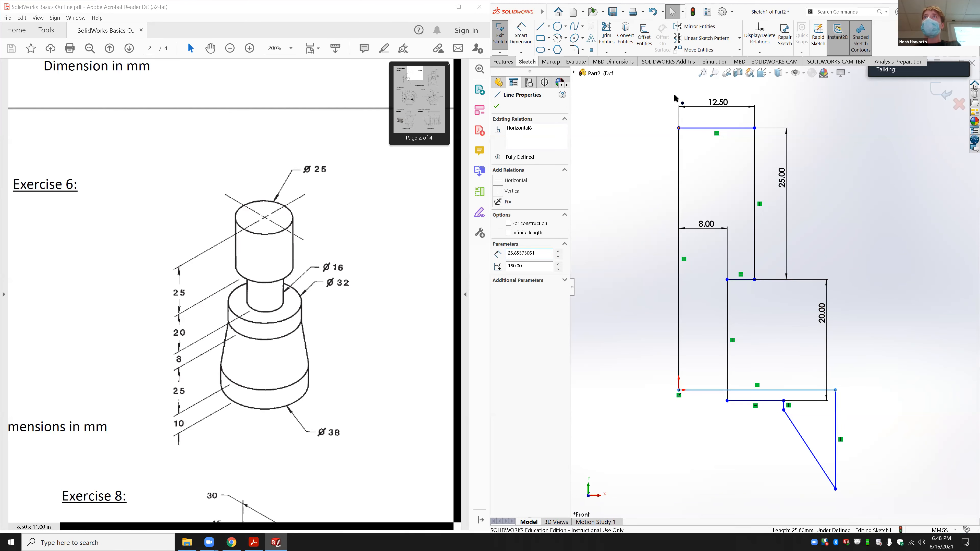
pyautogui.moveTo(678, 129); pyautogui.dragTo(678, 89)
pyautogui.moveTo(783, 408); pyautogui.dragTo(782, 374)
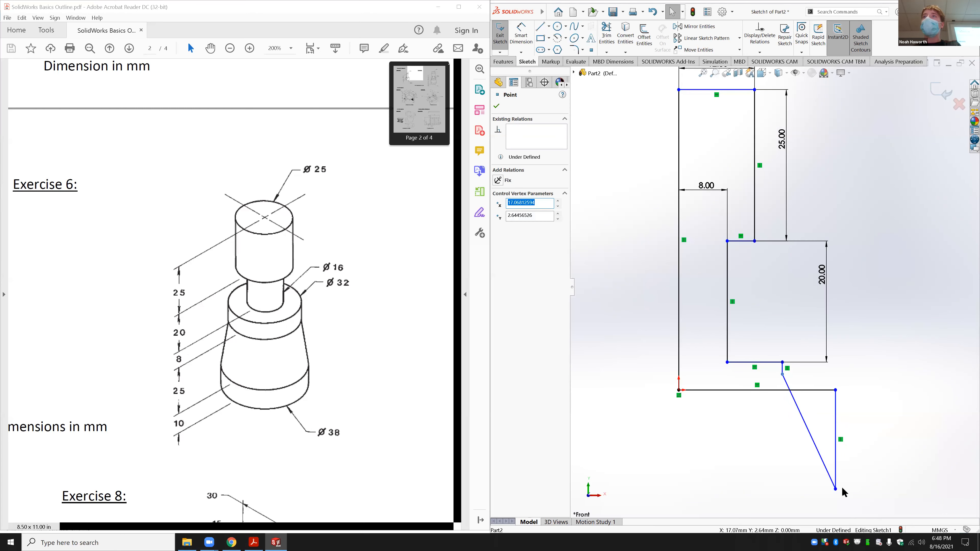
# Step: Close the profile at the slanted line's lower end and dimension the short vertical step 8 mm
pyautogui.moveTo(836, 489); pyautogui.dragTo(814, 378)
pyautogui.click(521, 31)
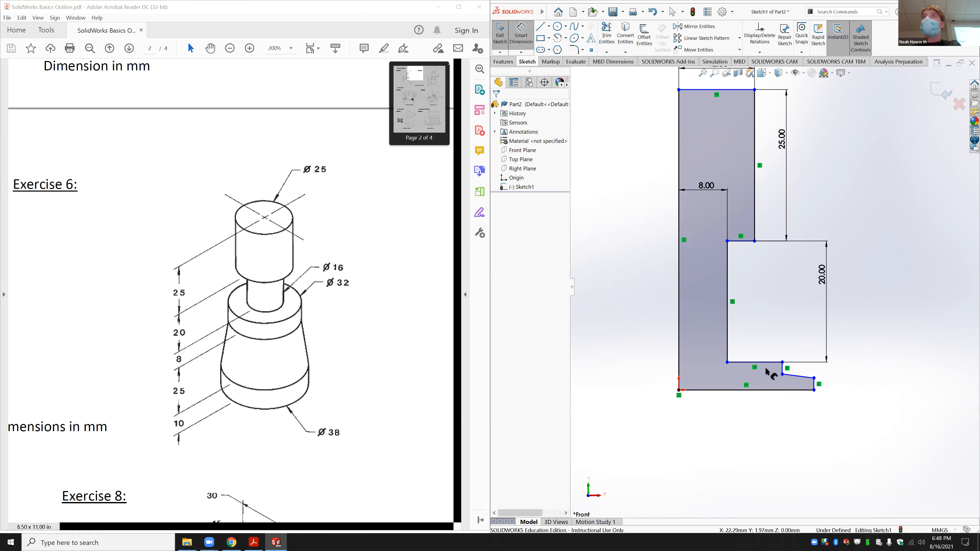
pyautogui.click(781, 368)
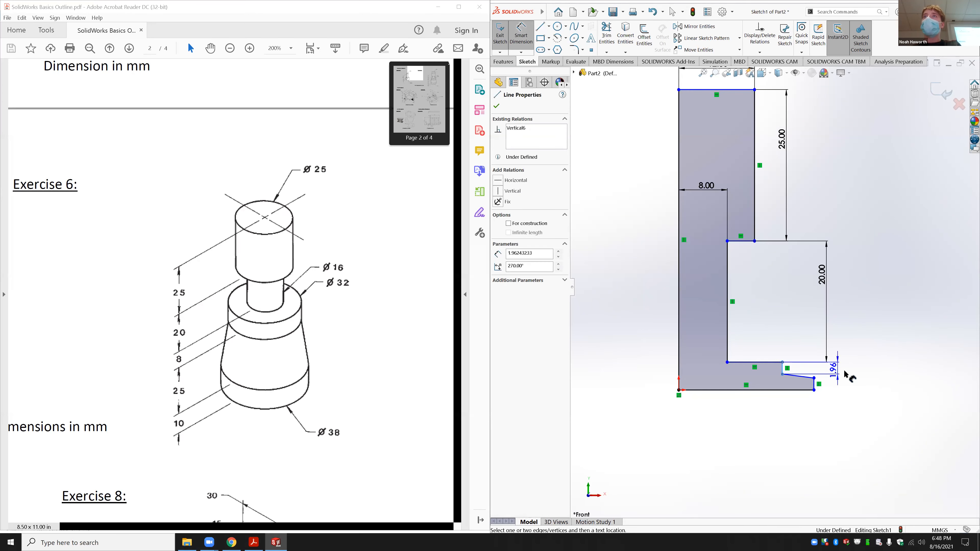
pyautogui.click(846, 375)
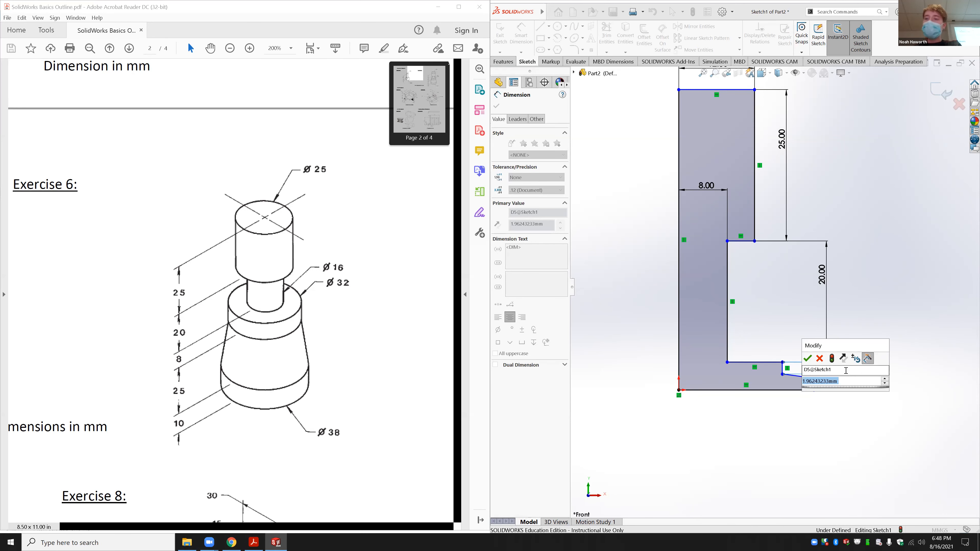
pyautogui.write('8')
pyautogui.press('Return')
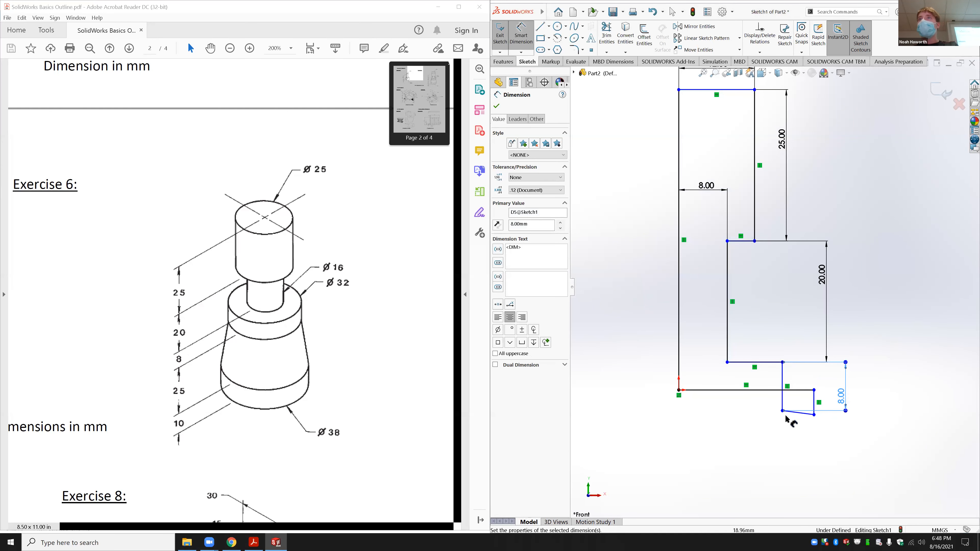
pyautogui.press('Escape')
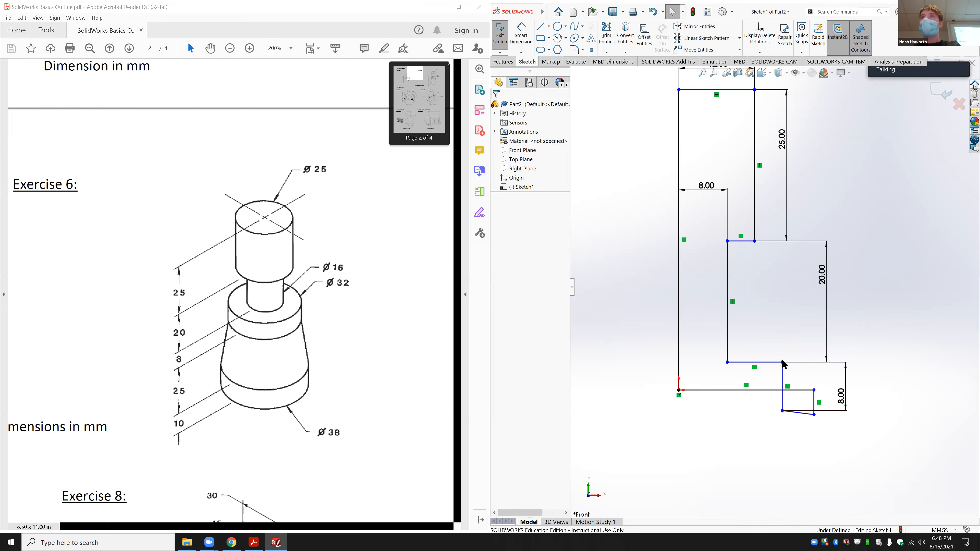
# Step: Reshape the lower corners and give the slanted edge a 25 mm vertical height
pyautogui.moveTo(781, 362)
pyautogui.mouseDown()
pyautogui.moveTo(774, 283)
pyautogui.moveTo(815, 414)
pyautogui.moveTo(804, 367)
pyautogui.mouseUp()
pyautogui.click(814, 421)
pyautogui.click(521, 35)
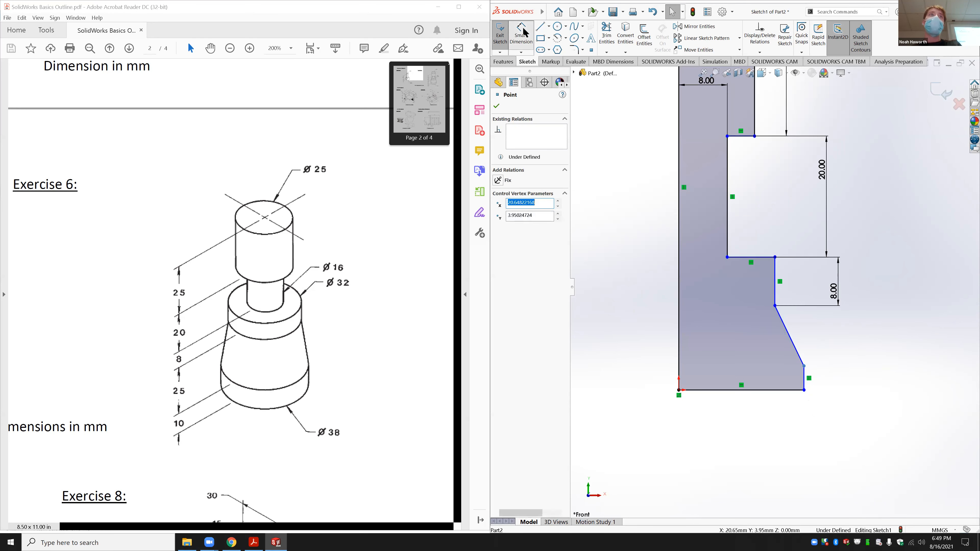
pyautogui.click(775, 305)
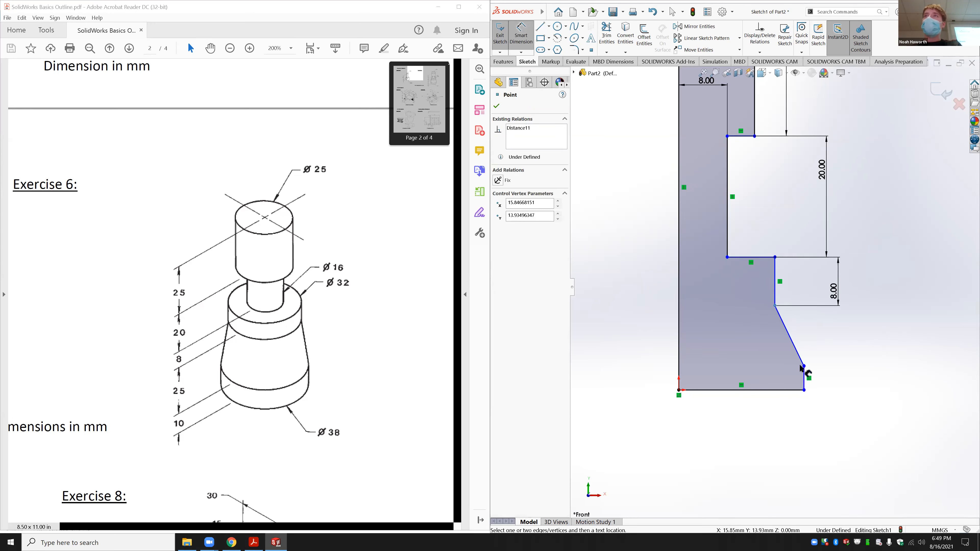
pyautogui.click(803, 367)
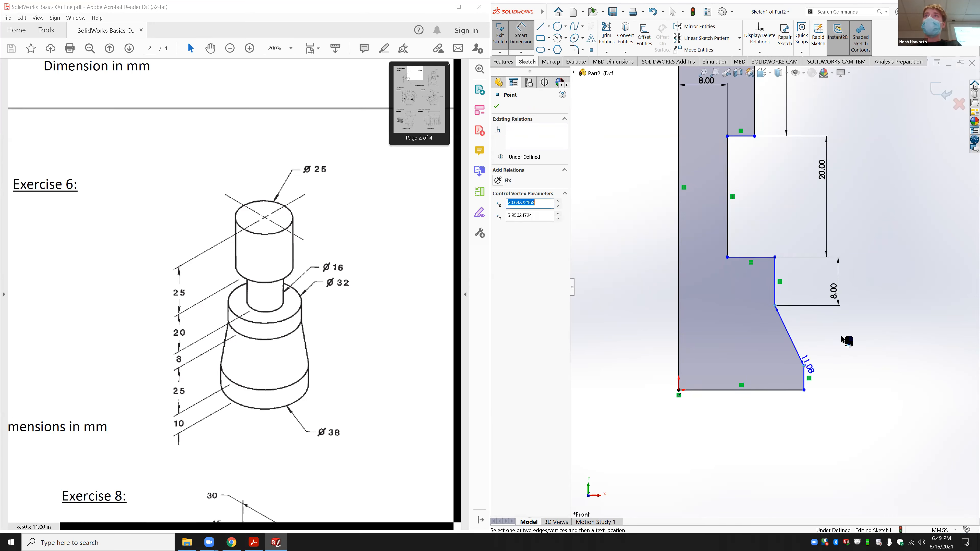
pyautogui.click(845, 341)
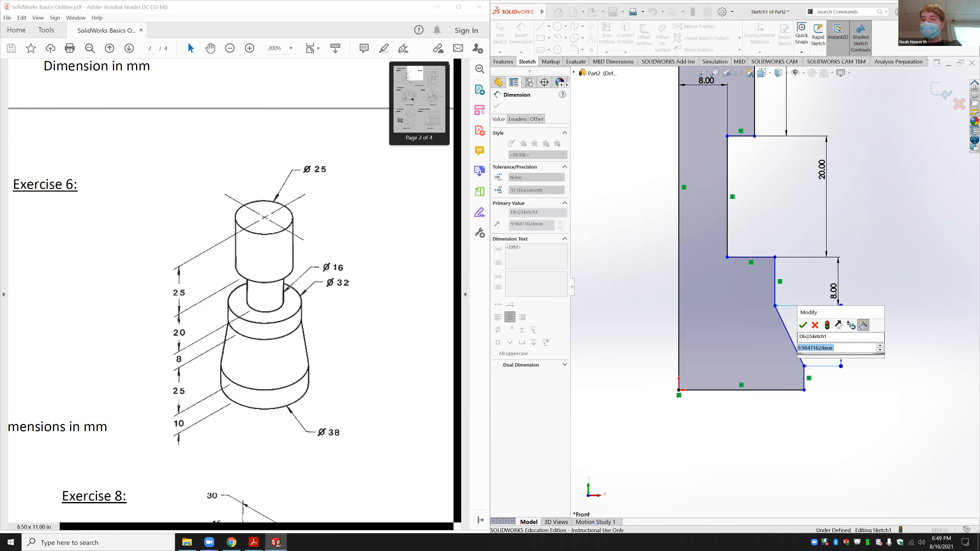
pyautogui.write('25')
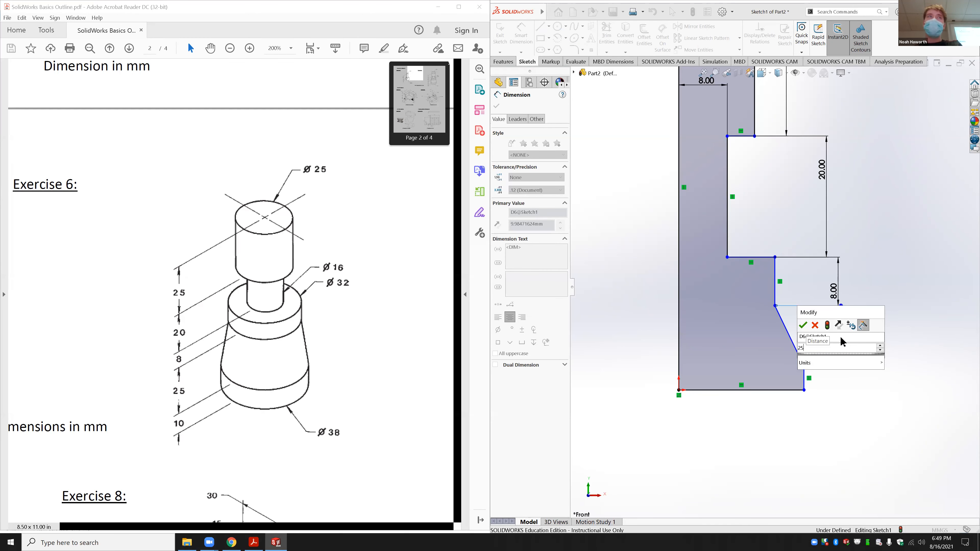
pyautogui.press('Escape')
pyautogui.moveTo(804, 457); pyautogui.dragTo(795, 355)
# Step: Dimension the short vertical line to 10 mm and the bottom edge to 19 mm
pyautogui.click(795, 378)
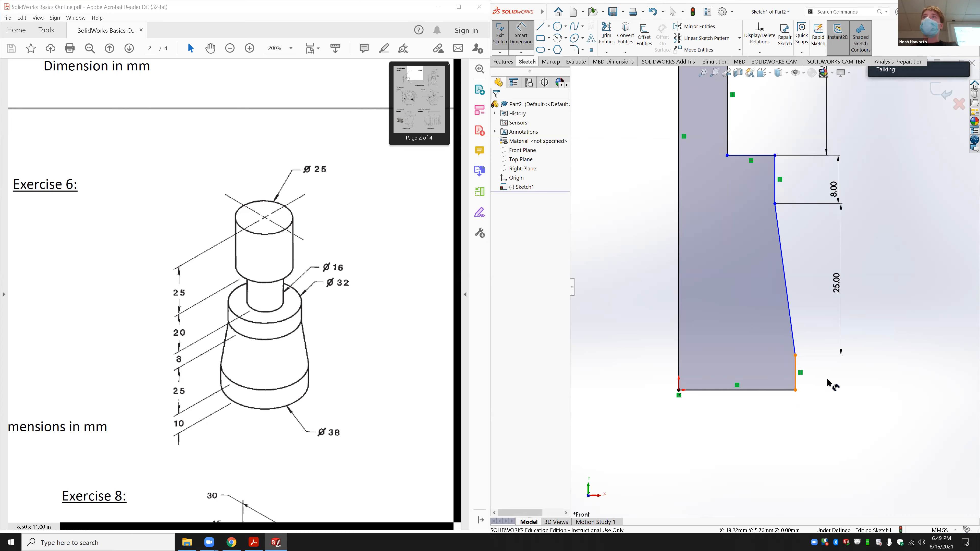
pyautogui.click(833, 382)
pyautogui.write('10')
pyautogui.press('Return')
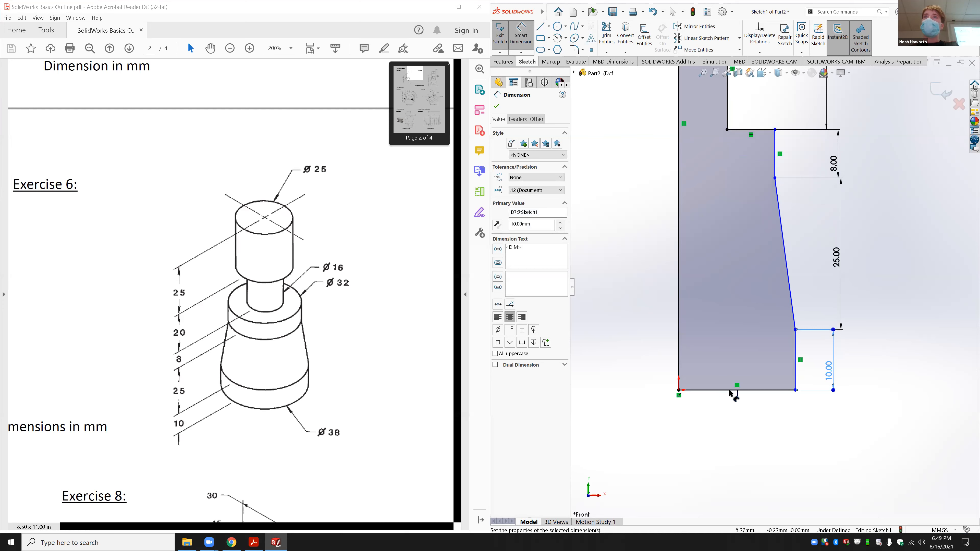
pyautogui.click(727, 390)
pyautogui.click(726, 424)
pyautogui.write('19')
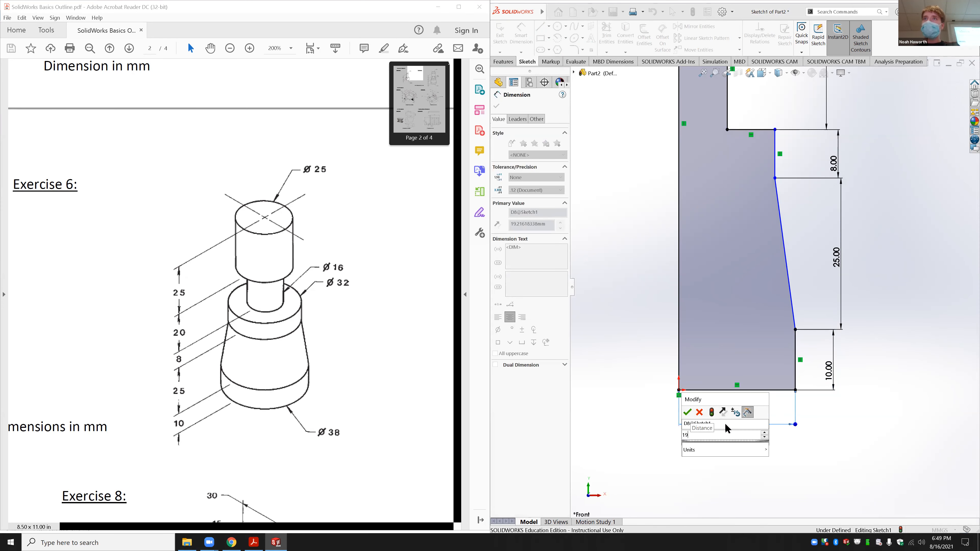
pyautogui.press('Return')
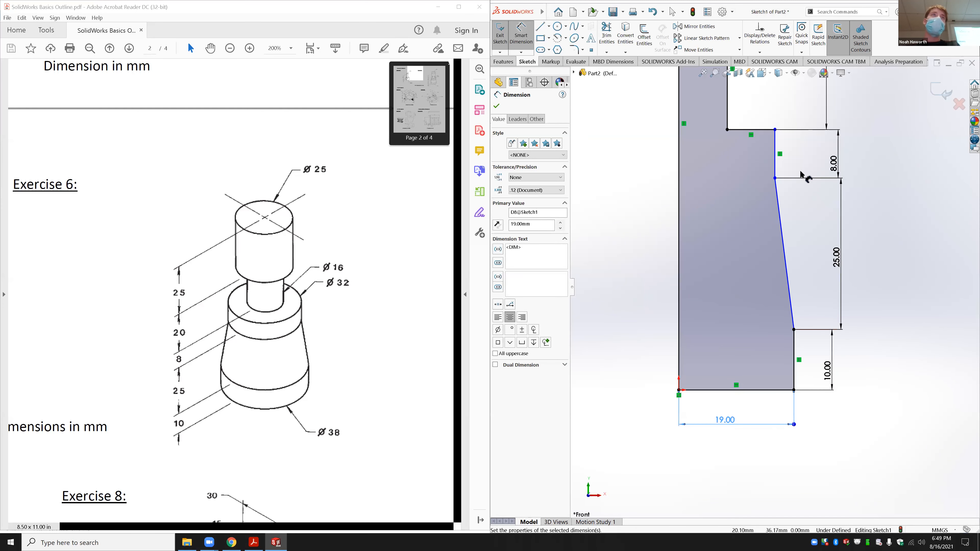
# Step: Add a 16 mm width from the left edge to the step, fully defining the sketch
pyautogui.scroll(3, 818, 210)
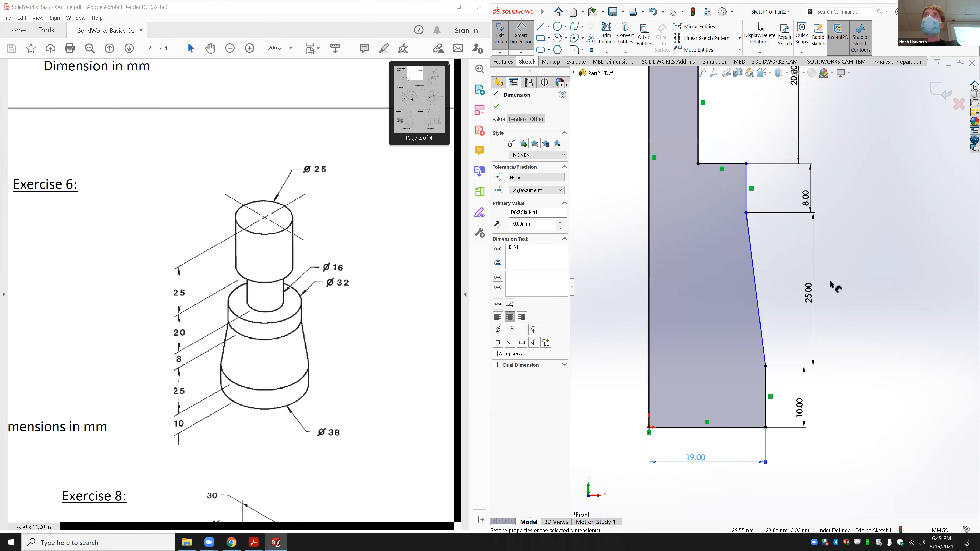
pyautogui.scroll(4, 832, 281)
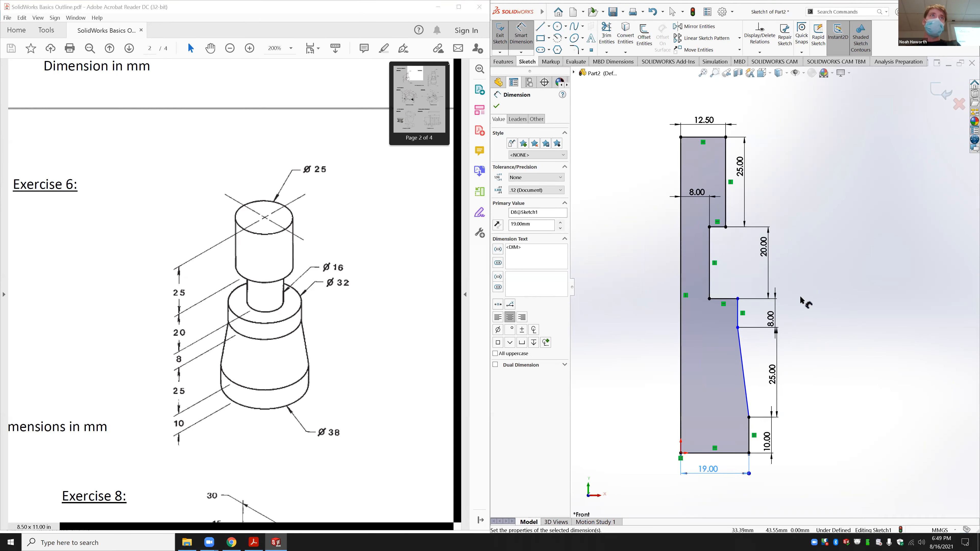
pyautogui.click(738, 322)
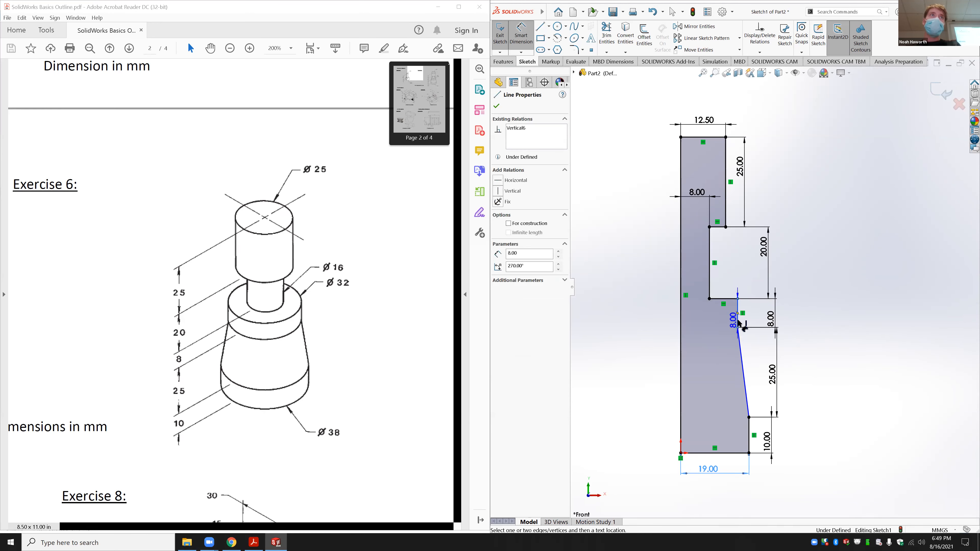
pyautogui.click(680, 314)
pyautogui.click(703, 330)
pyautogui.write('16')
pyautogui.press('Return')
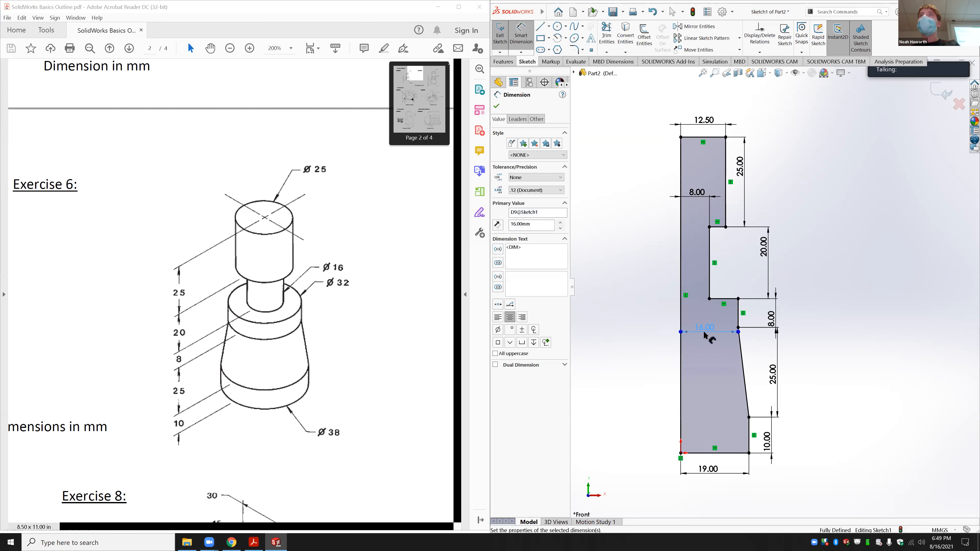
pyautogui.press('Escape')
pyautogui.click(723, 331)
pyautogui.moveTo(728, 363); pyautogui.dragTo(728, 361)
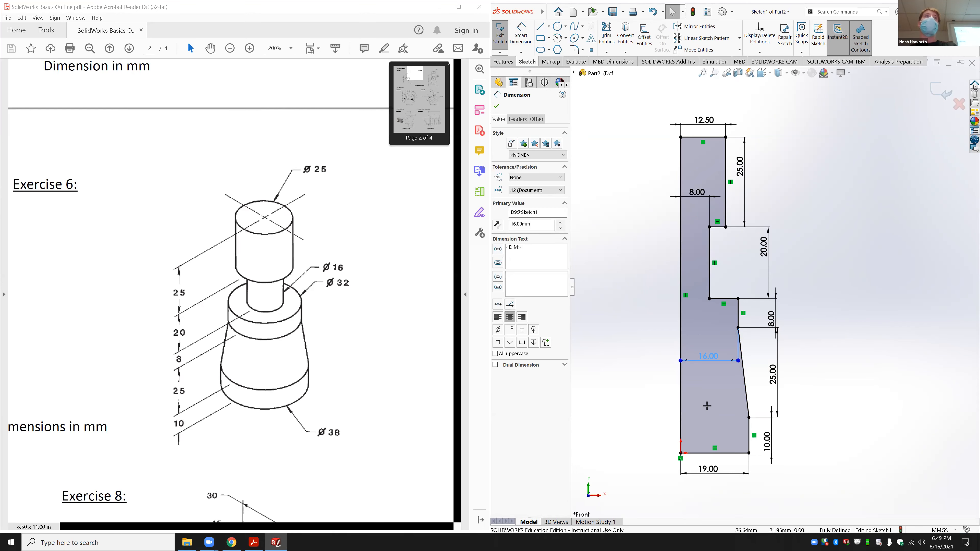
pyautogui.click(941, 301)
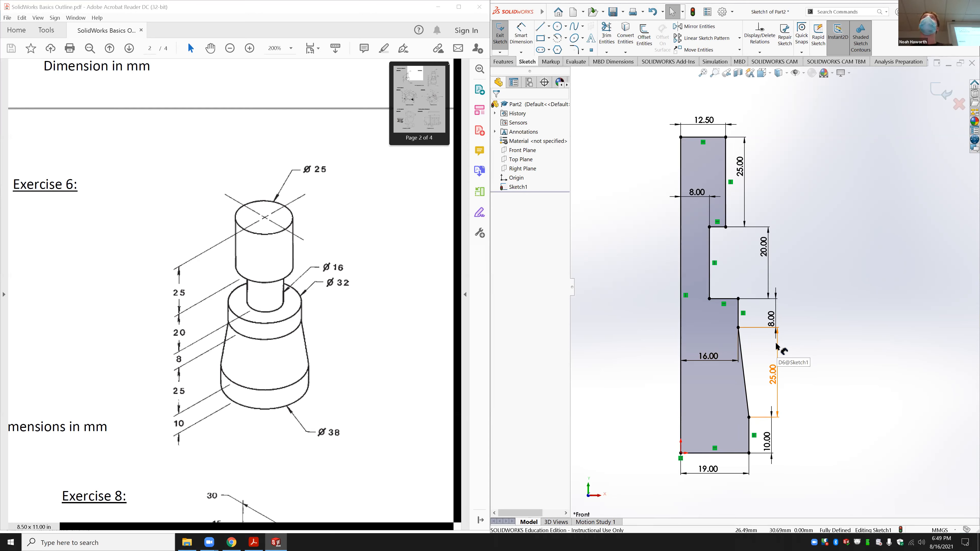
pyautogui.click(504, 62)
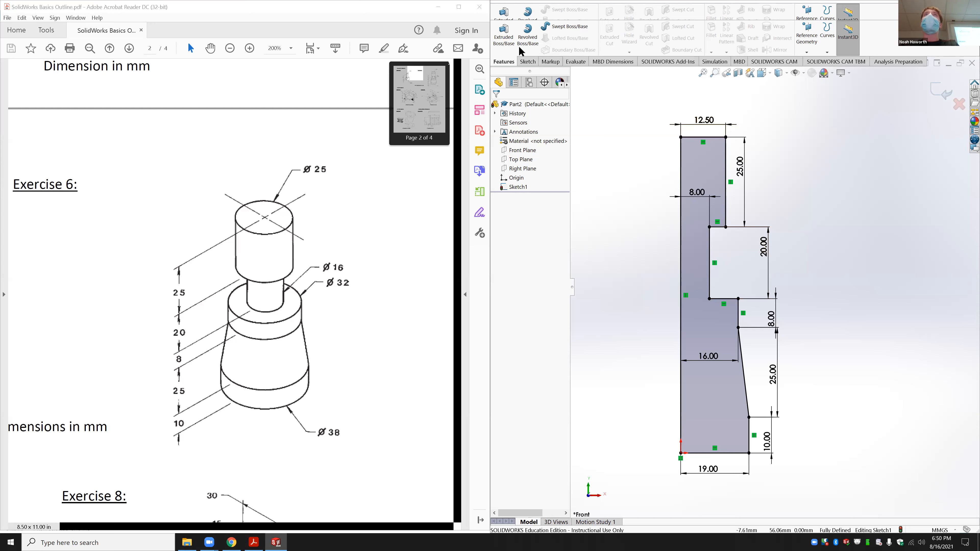
# Step: Revolve the sketch about its left vertical line to create Revolve1
pyautogui.click(527, 39)
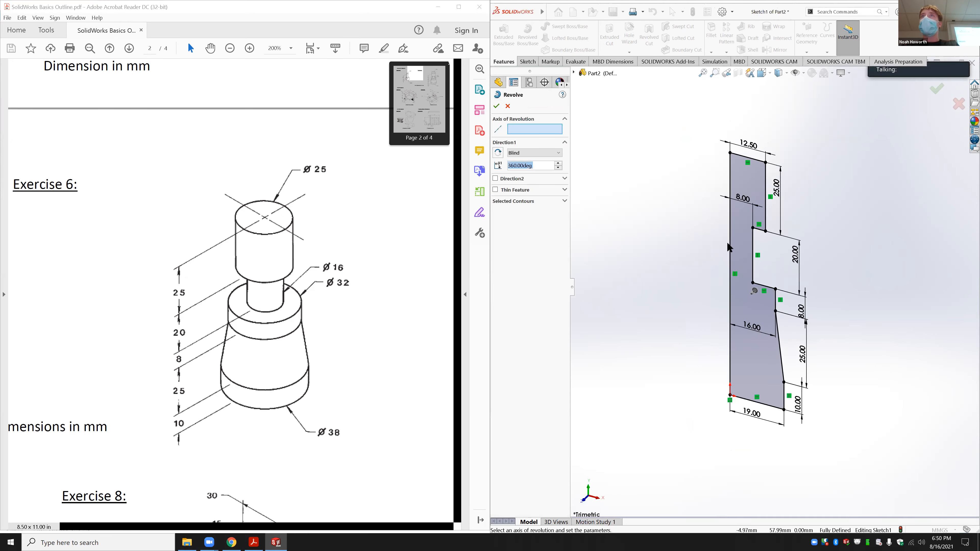
pyautogui.click(729, 250)
pyautogui.click(496, 107)
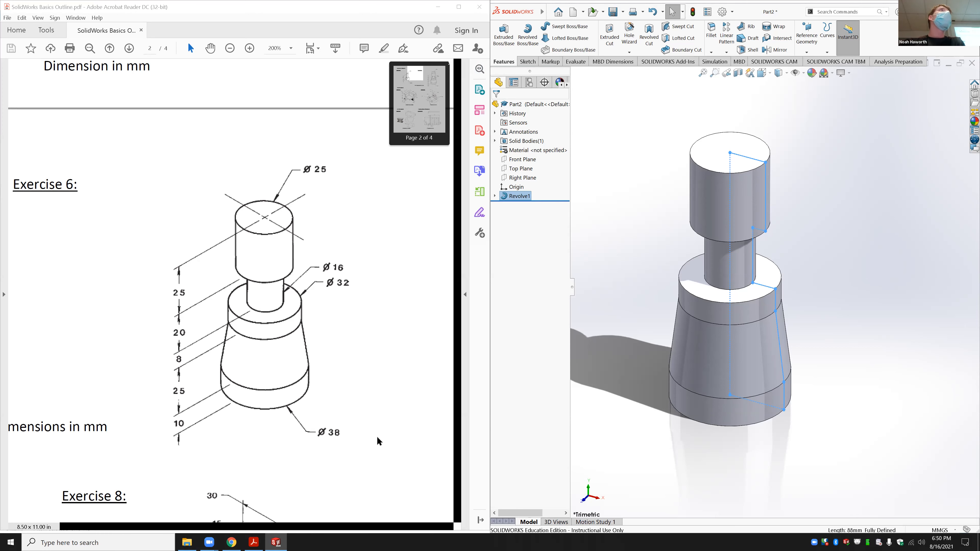
pyautogui.click(630, 282)
# Step: Save the part in Downloads under the name Exercise 6, then close the document
pyautogui.hotkey('ctrl', 's')
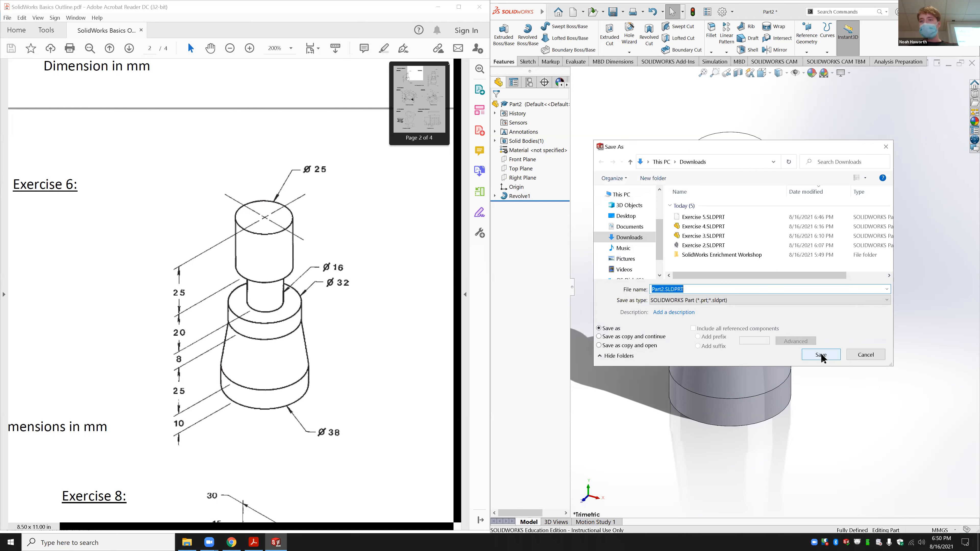
pyautogui.click(731, 216)
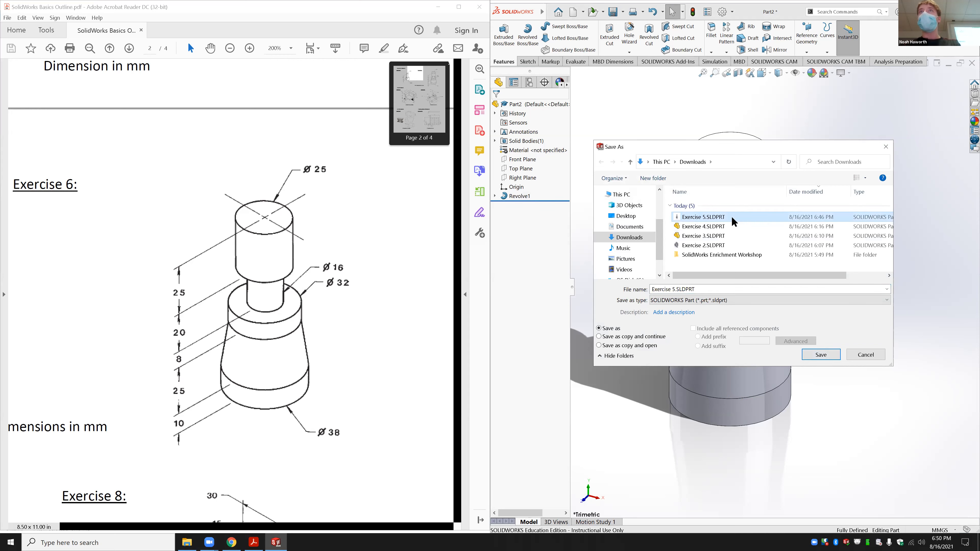
pyautogui.click(675, 289)
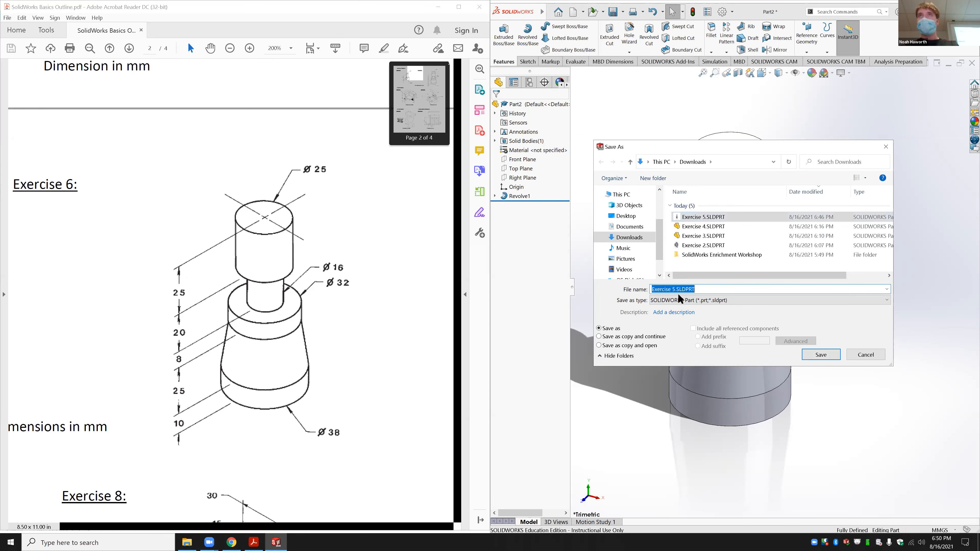
pyautogui.click(676, 289)
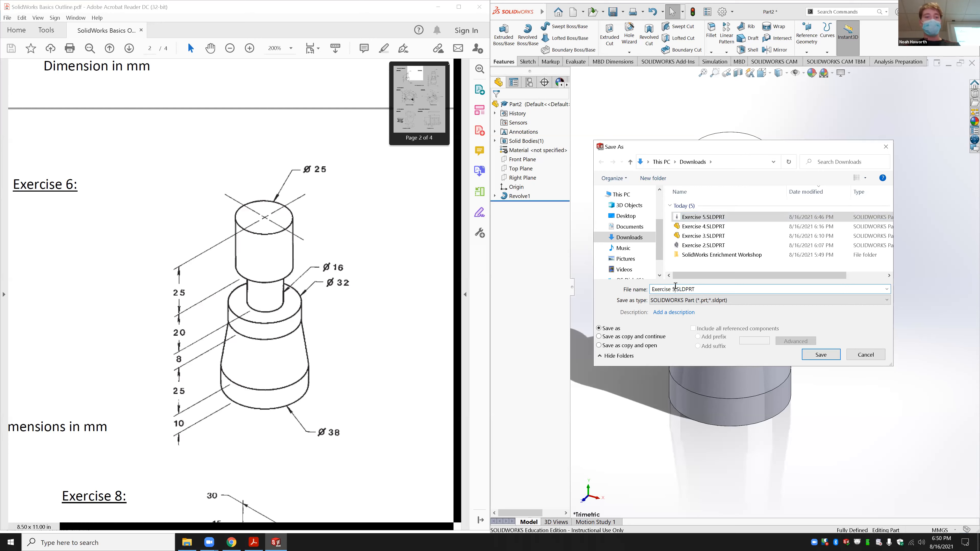
pyautogui.write('6')
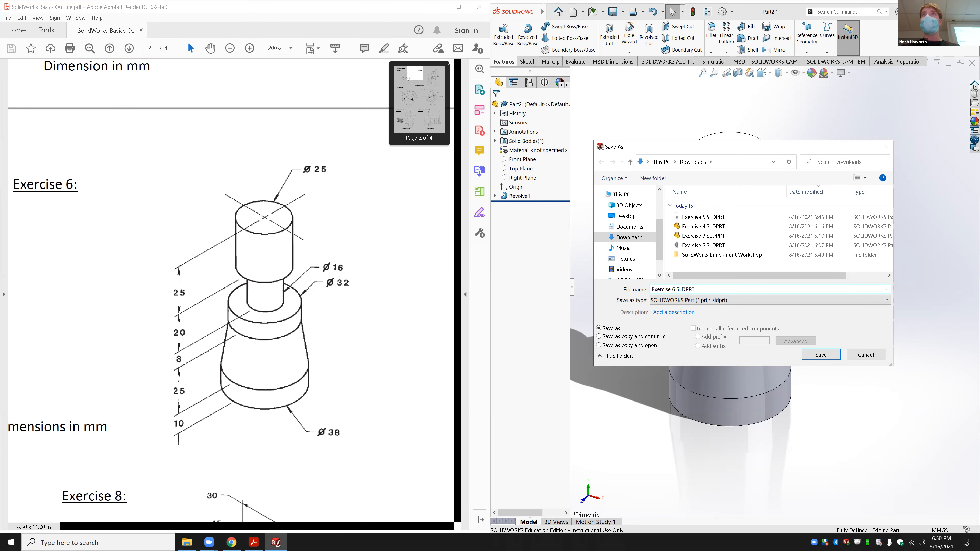
pyautogui.press('Return')
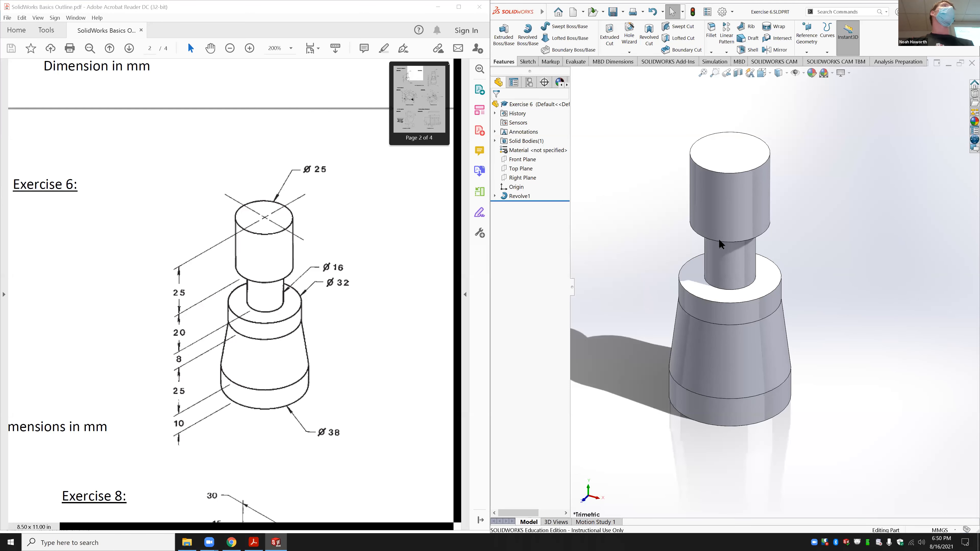
pyautogui.hotkey('ctrl', 'w')
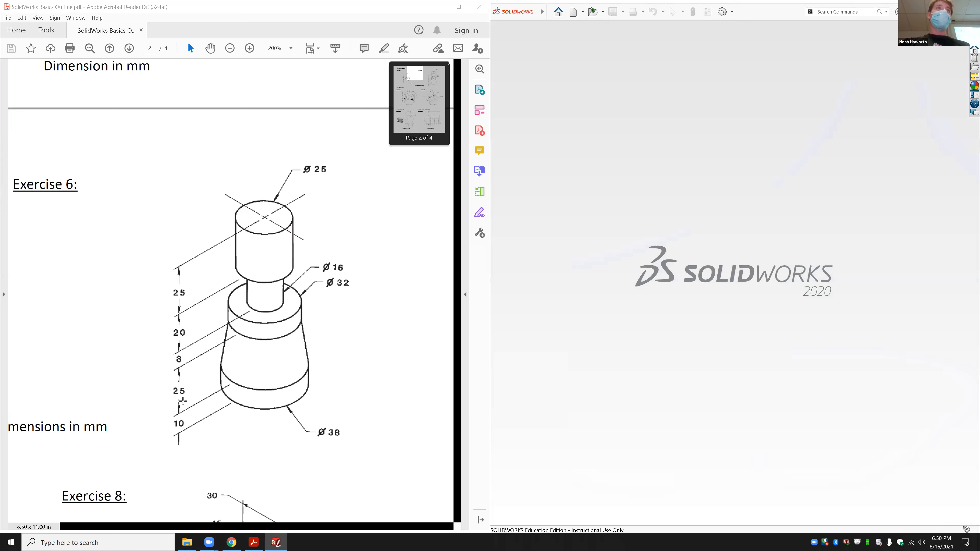
# Step: Scroll the PDF down and left until the Exercise 7 drawing is in view
pyautogui.scroll(-4, 175, 436)
pyautogui.scroll(-4, 157, 370)
pyautogui.hscroll(-10, 254, 313)
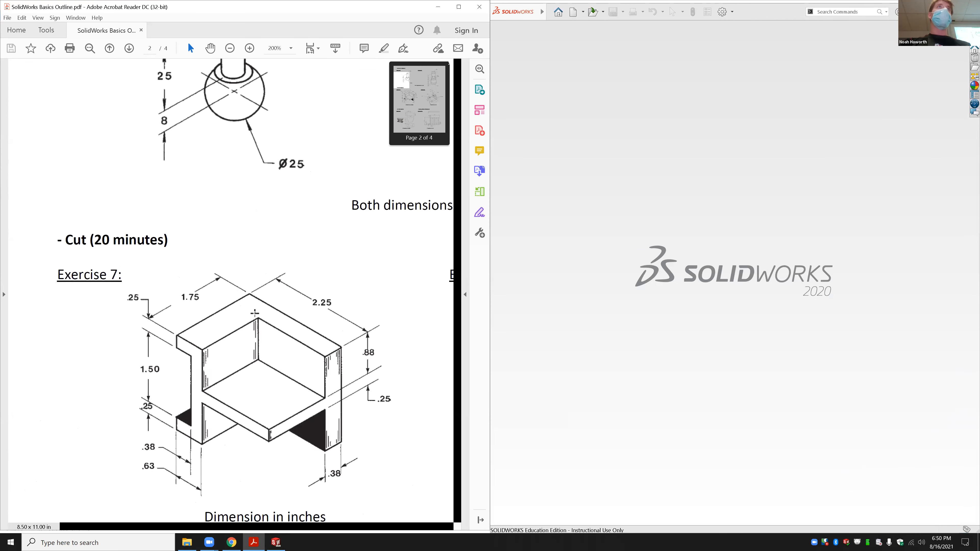
pyautogui.scroll(-3, 254, 315)
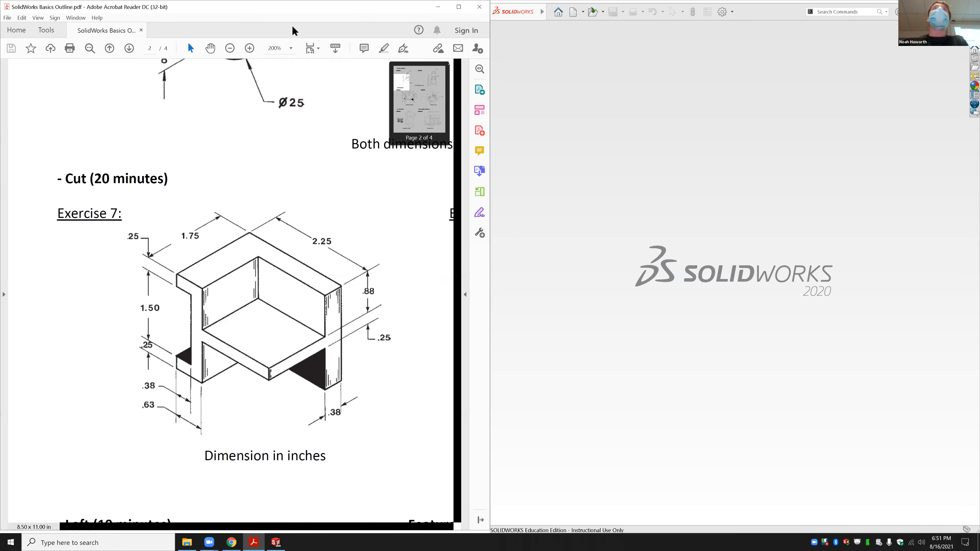
# Step: Draw a cyan plane outline from the 1.50 dimension and mark the .88 and .25 values
pyautogui.moveTo(135, 309)
pyautogui.mouseDown()
pyautogui.moveTo(193, 350)
pyautogui.moveTo(284, 386)
pyautogui.moveTo(254, 384)
pyautogui.moveTo(403, 307)
pyautogui.moveTo(345, 253)
pyautogui.moveTo(256, 220)
pyautogui.moveTo(330, 265)
pyautogui.mouseUp()
pyautogui.click(337, 272)
pyautogui.moveTo(190, 267)
pyautogui.mouseDown()
pyautogui.moveTo(198, 242)
pyautogui.moveTo(270, 228)
pyautogui.moveTo(135, 308)
pyautogui.mouseUp()
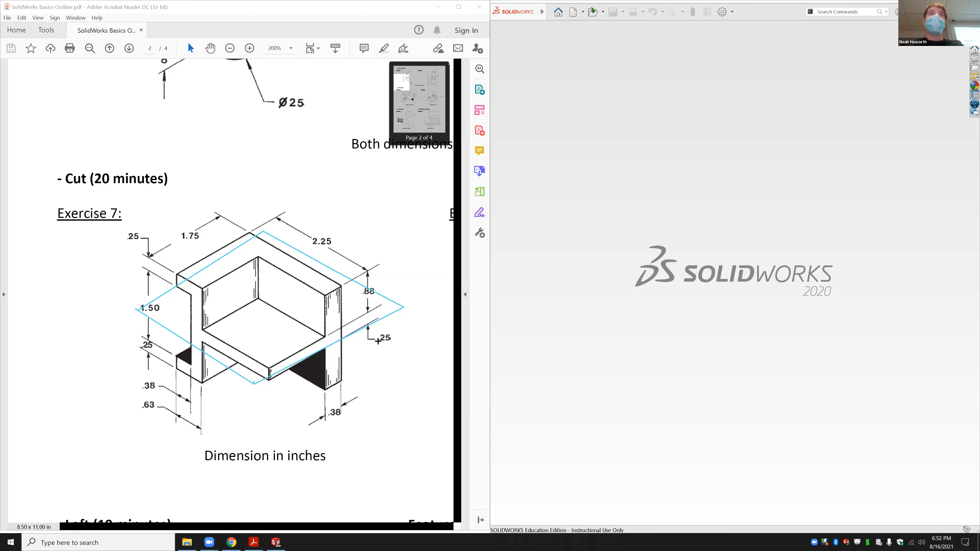
pyautogui.moveTo(357, 298); pyautogui.dragTo(384, 297)
pyautogui.moveTo(377, 340); pyautogui.dragTo(398, 346)
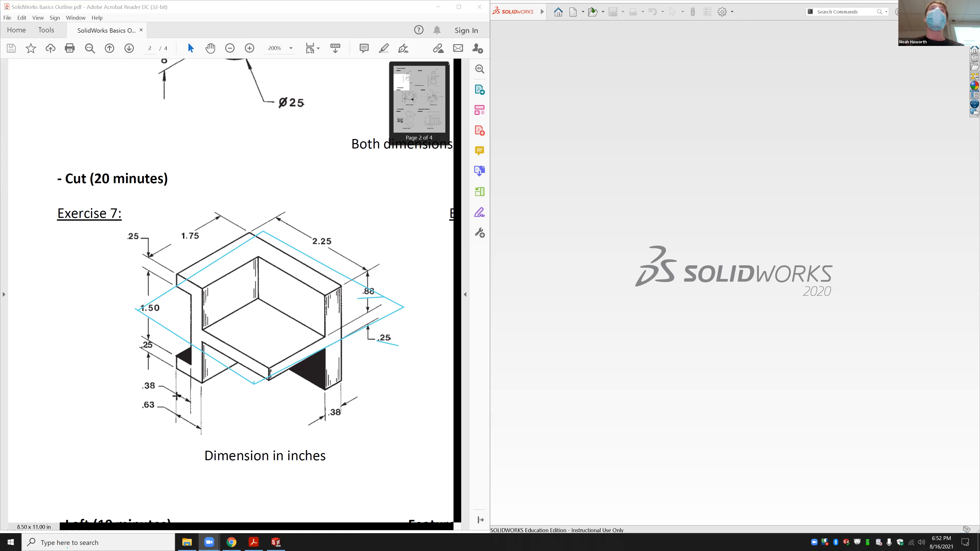
# Step: Launch Calculator from the Windows search
pyautogui.click(68, 542)
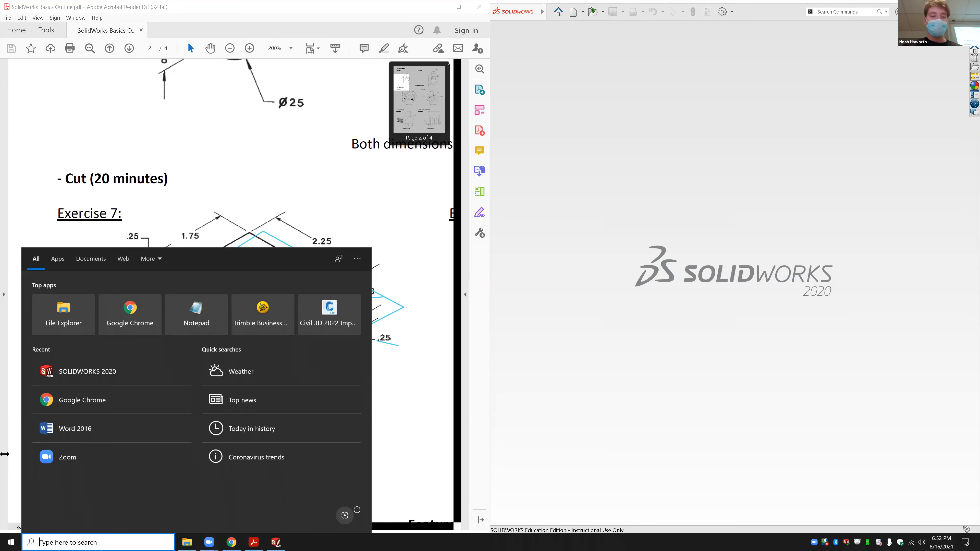
pyautogui.write('cal')
pyautogui.press('Return')
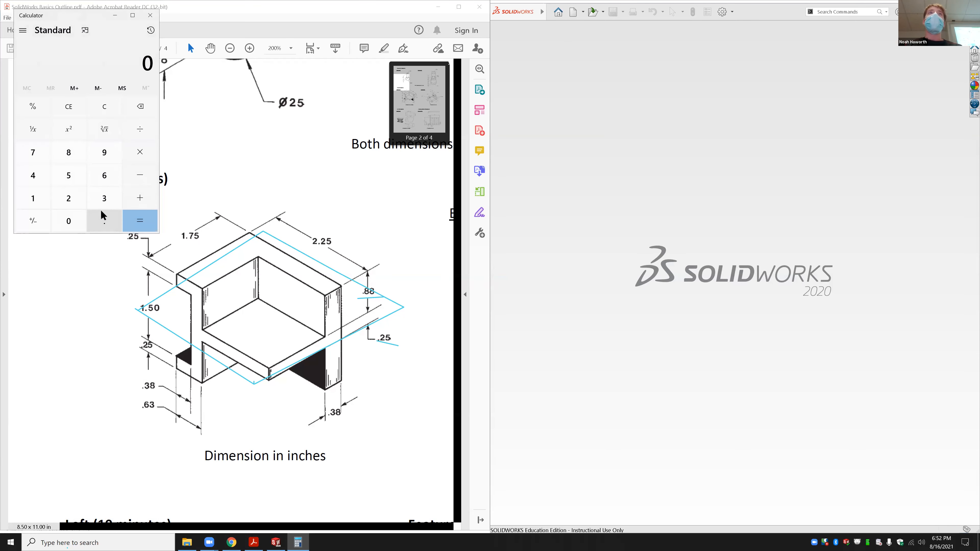
# Step: Compute 0.88 × 2 + 0.25 to get 2.01, then close Calculator
pyautogui.click(98, 221)
pyautogui.click(70, 154)
pyautogui.click(69, 153)
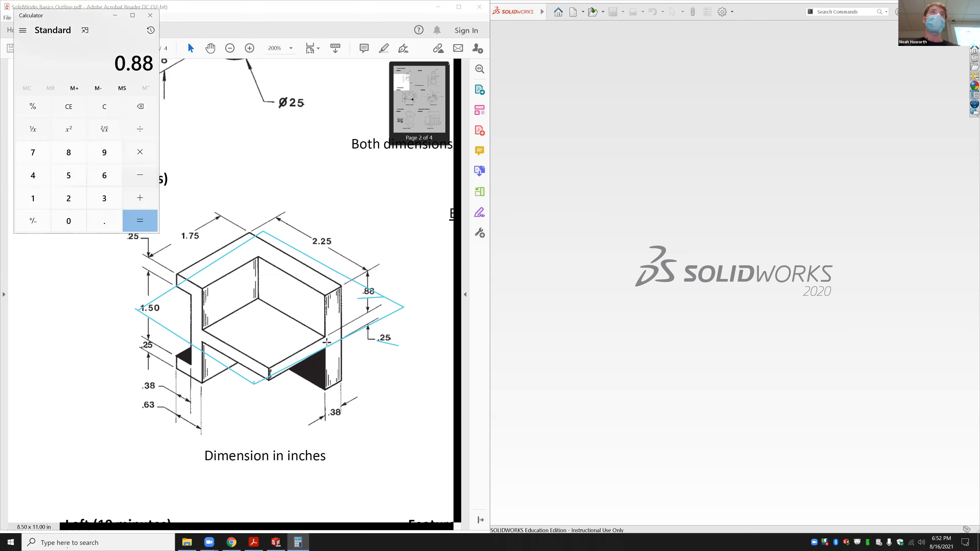
pyautogui.click(140, 153)
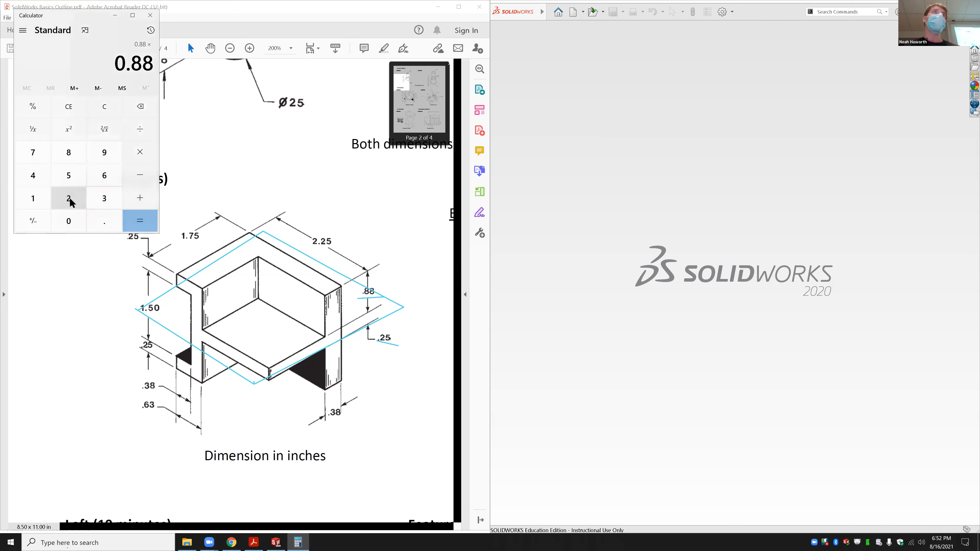
pyautogui.click(69, 198)
pyautogui.click(140, 198)
pyautogui.click(106, 218)
pyautogui.click(69, 198)
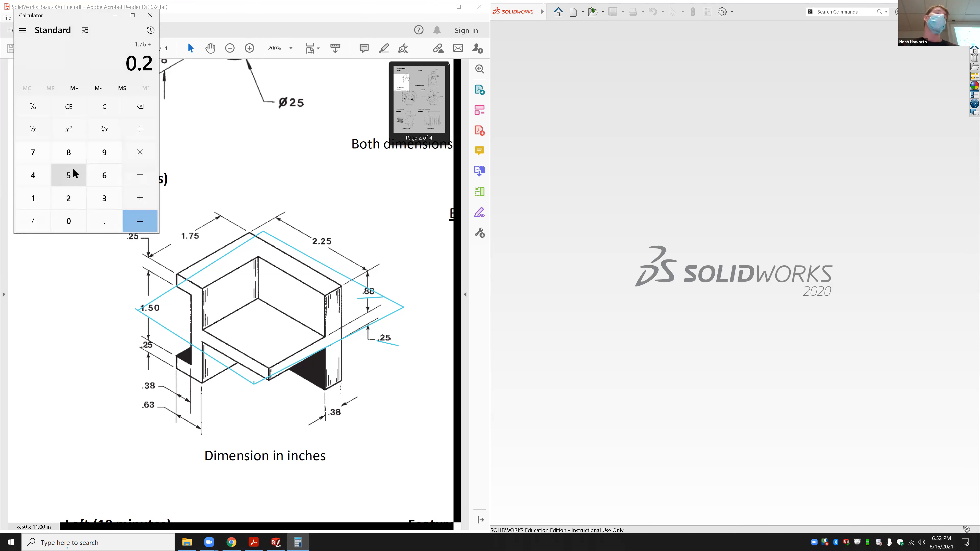
pyautogui.click(72, 171)
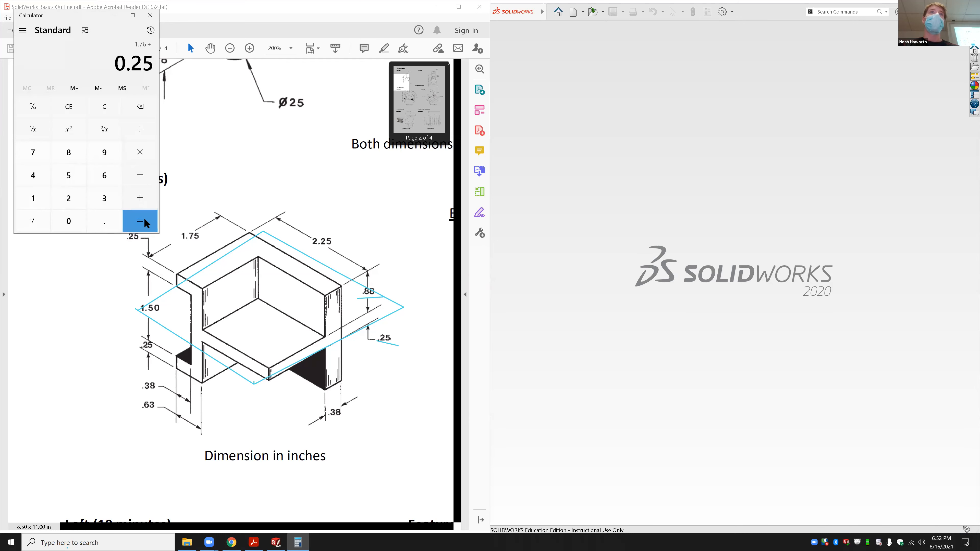
pyautogui.click(144, 218)
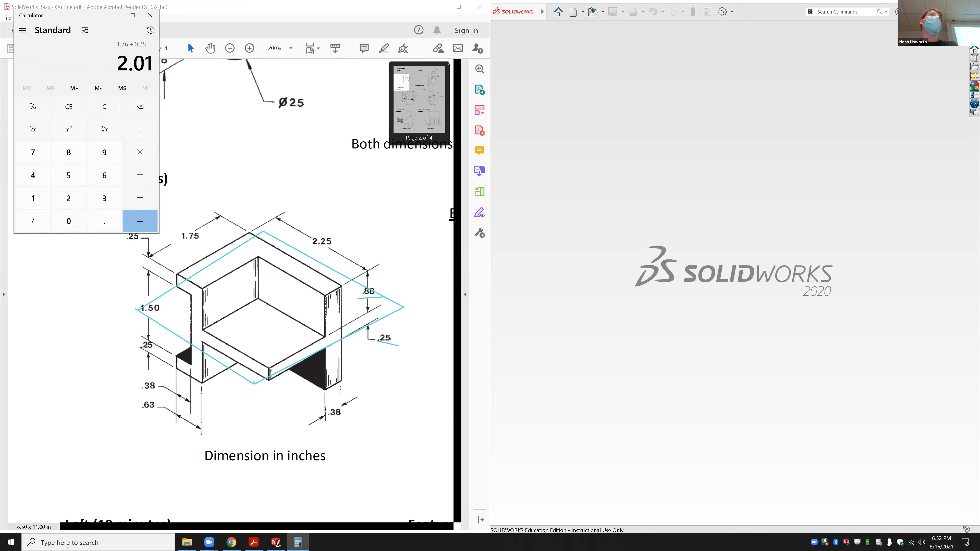
pyautogui.moveTo(143, 65); pyautogui.dragTo(154, 147)
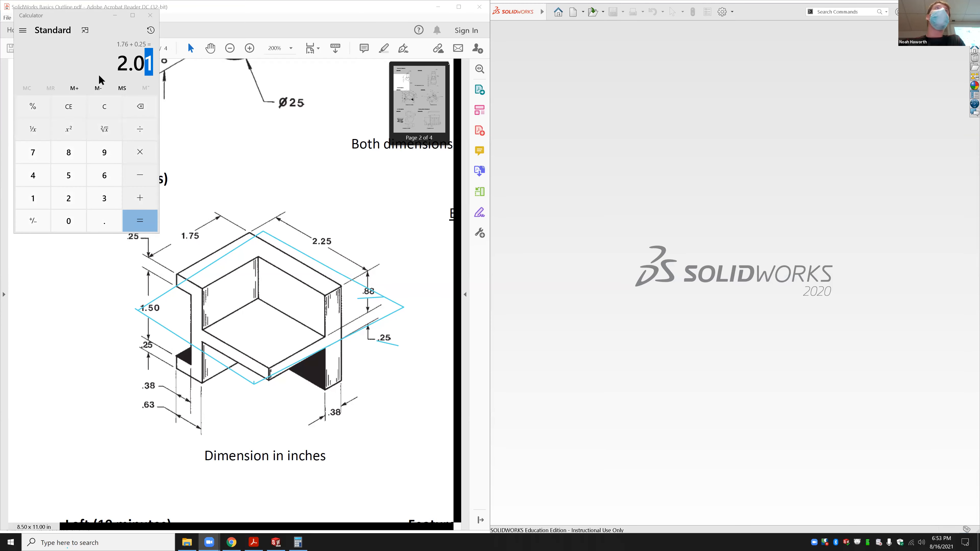
pyautogui.click(151, 15)
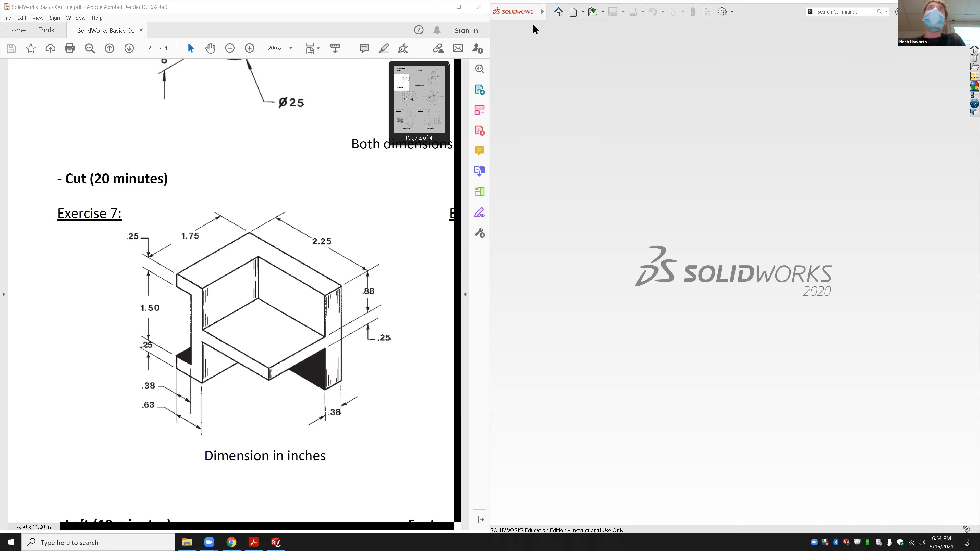
# Step: Place text notes reading .875 by .88, .625 by .63, and .375 by .38
pyautogui.click(384, 292)
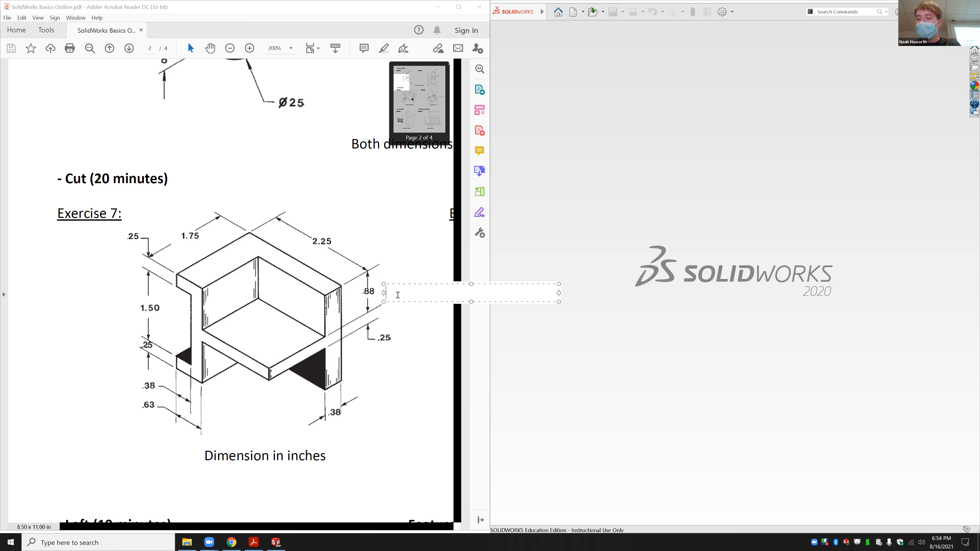
pyautogui.write('.875')
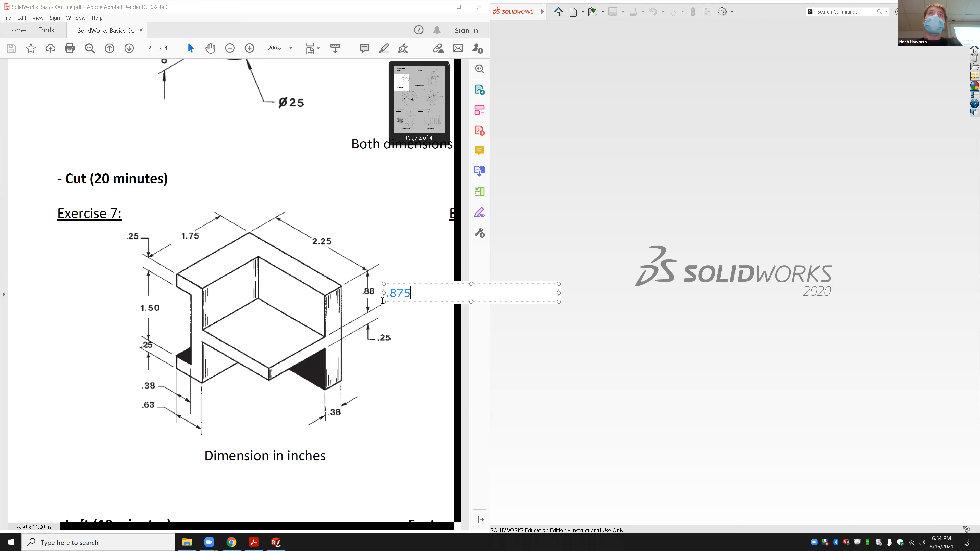
pyautogui.click(410, 339)
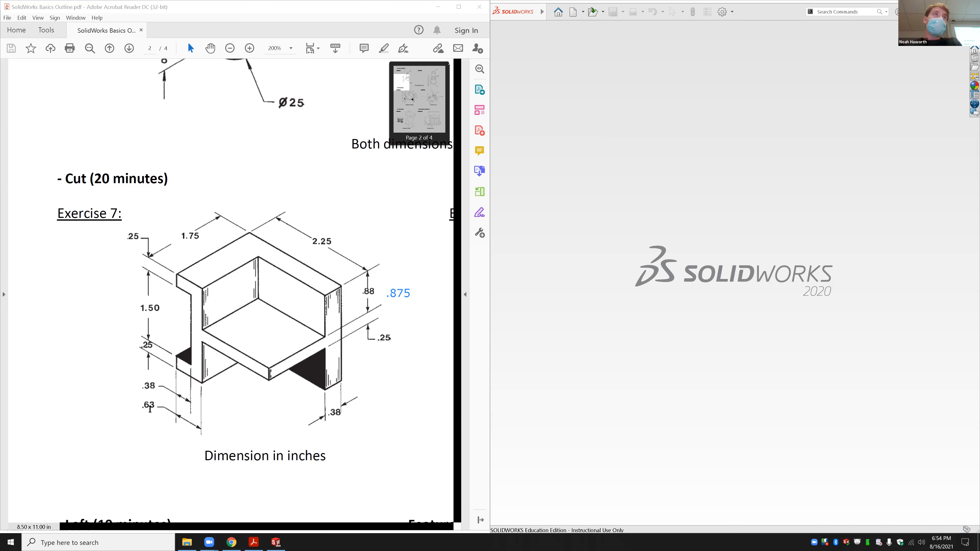
pyautogui.click(136, 424)
pyautogui.write('.6')
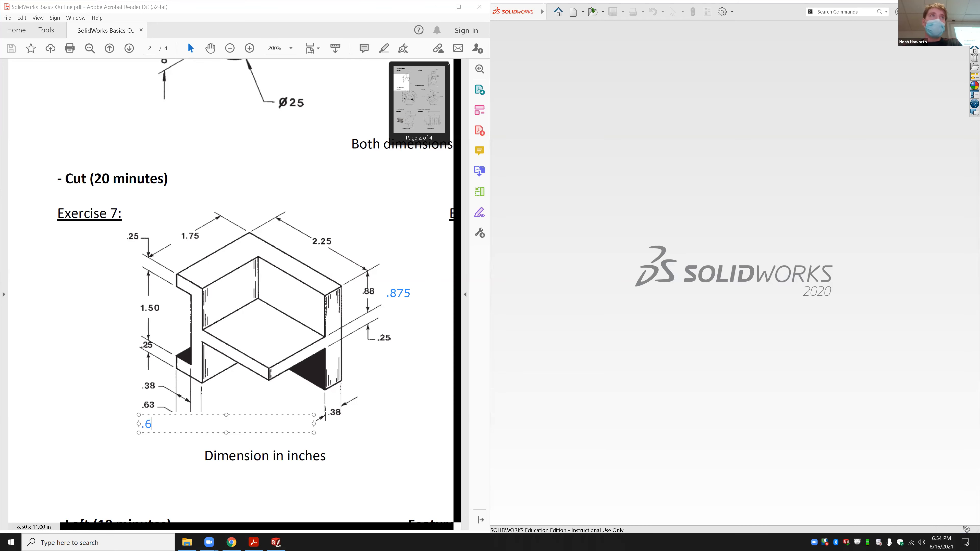
pyautogui.write('25')
pyautogui.click(159, 454)
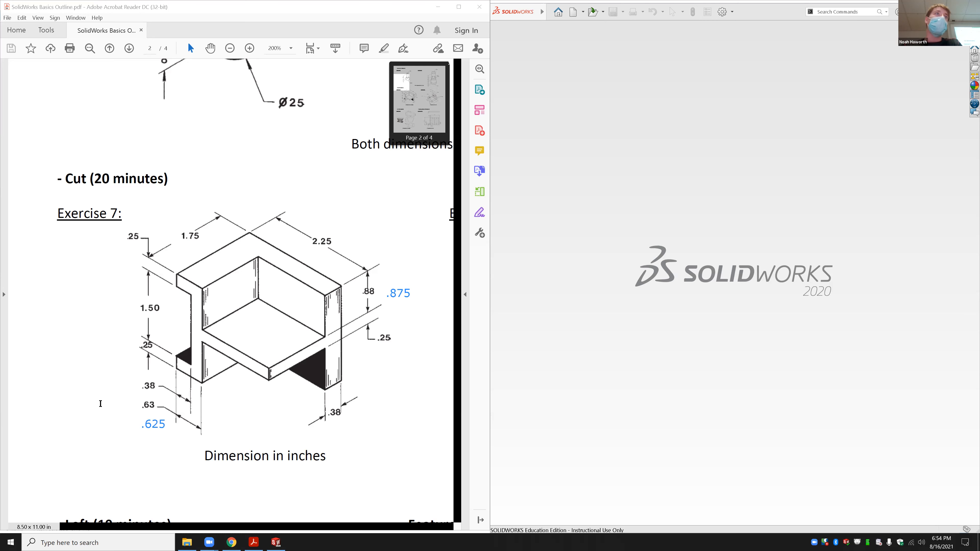
pyautogui.click(92, 393)
pyautogui.write('.375')
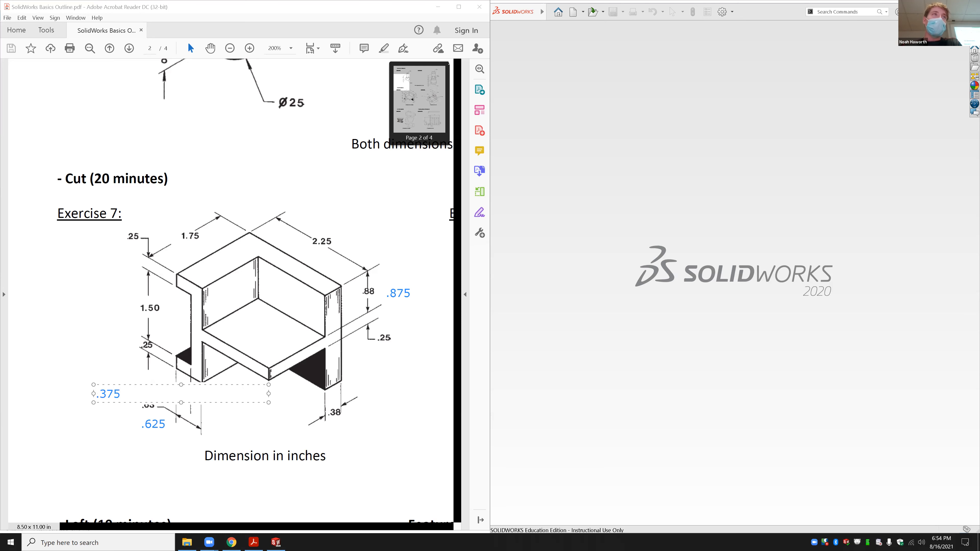
pyautogui.click(111, 343)
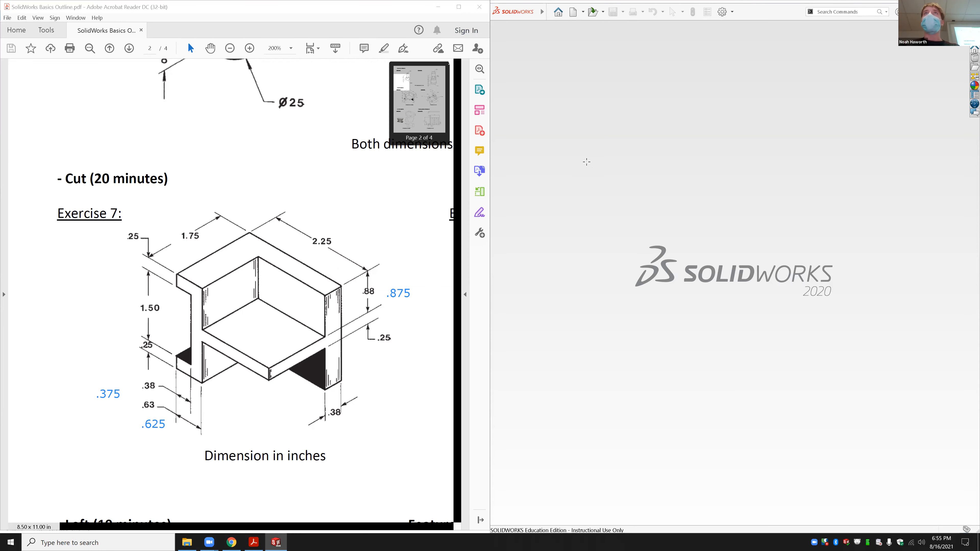
# Step: Create a new part document and switch its units from MMGS to IPS
pyautogui.hotkey('ctrl', 'n')
pyautogui.click(276, 264)
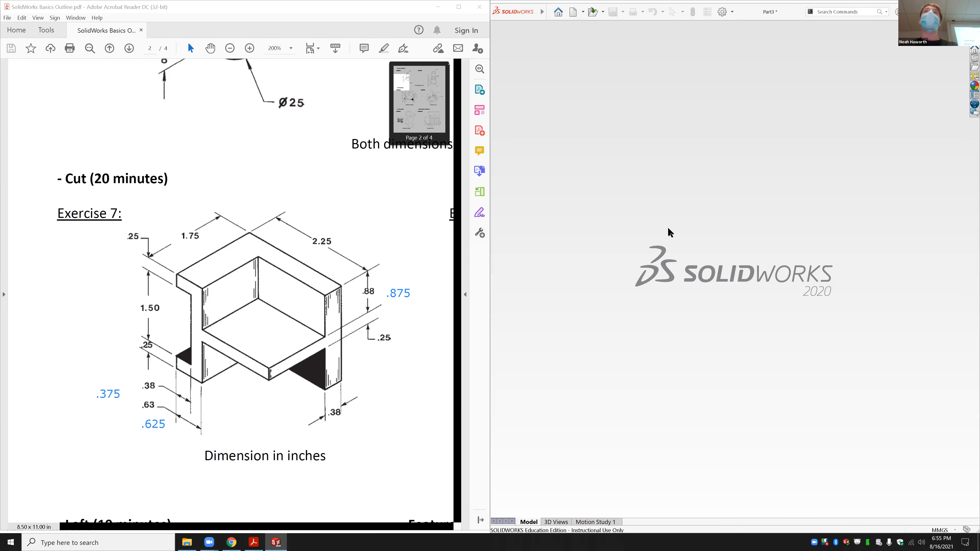
pyautogui.click(939, 529)
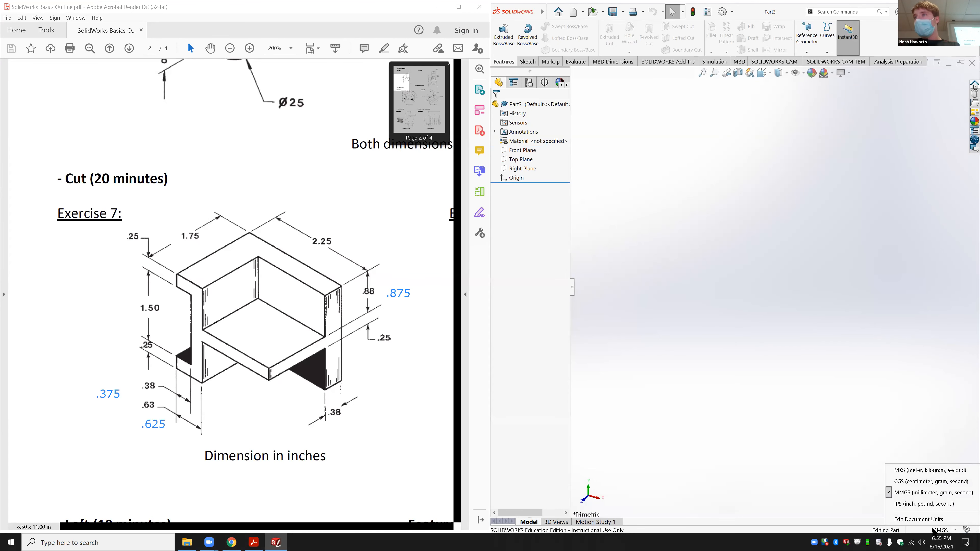
pyautogui.click(919, 505)
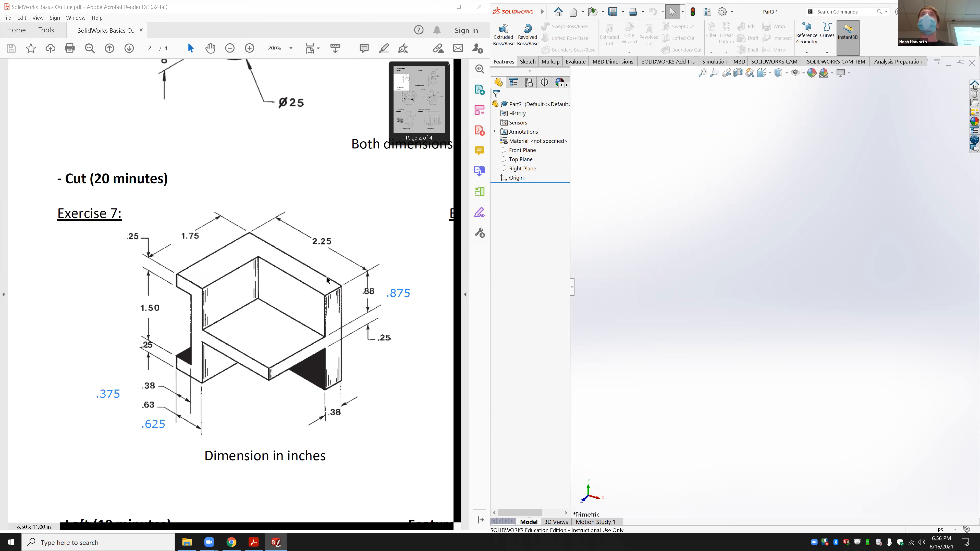
# Step: Draw a center rectangle from the origin on the Top Plane, viewed normal to it
pyautogui.click(527, 159)
pyautogui.click(566, 150)
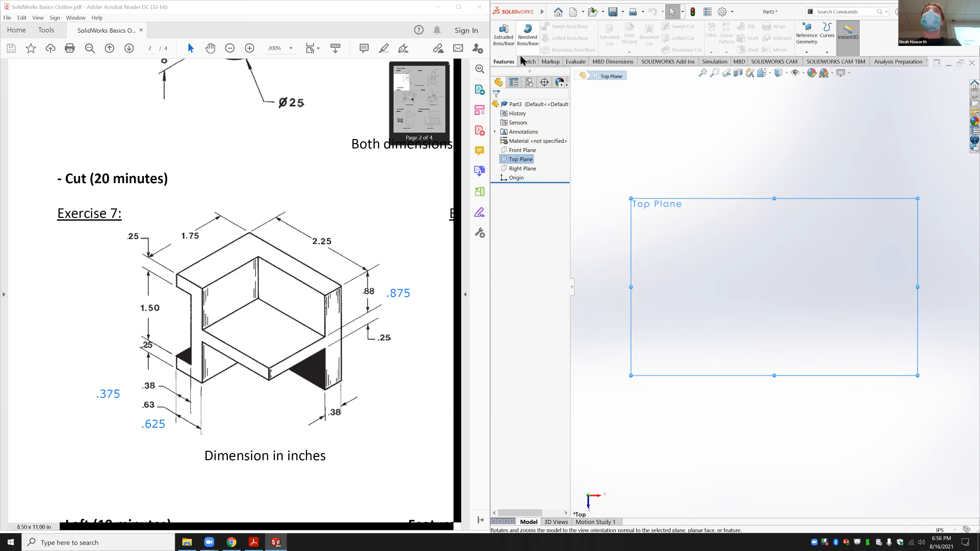
pyautogui.click(527, 62)
pyautogui.click(548, 38)
pyautogui.click(566, 58)
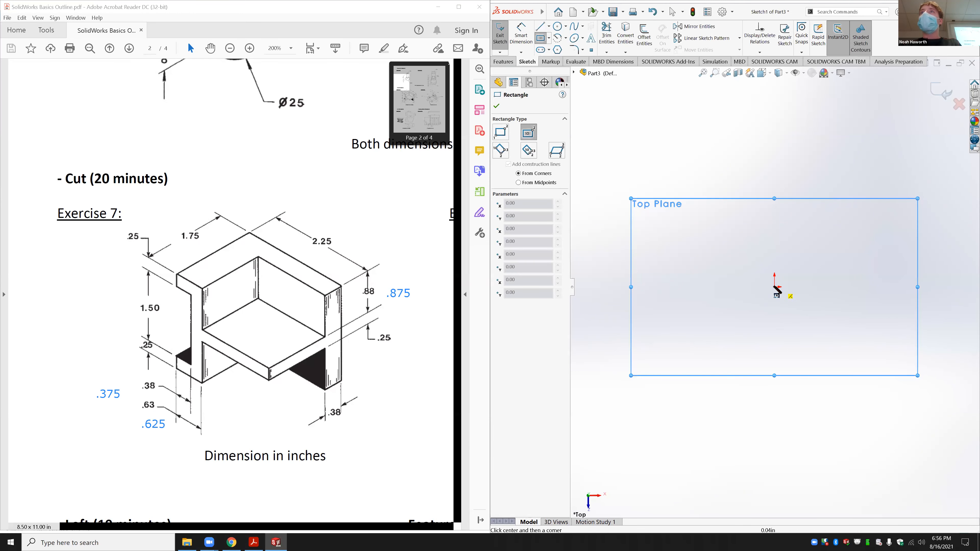
pyautogui.click(773, 287)
pyautogui.click(850, 226)
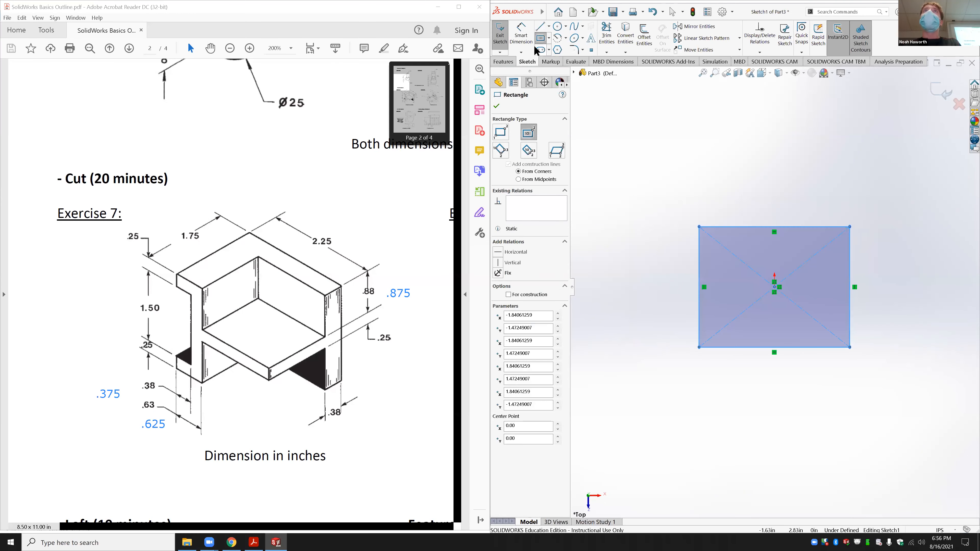
# Step: Dimension the rectangle's top edge 2.25 in and its right edge 1.75 in
pyautogui.click(521, 35)
pyautogui.click(745, 227)
pyautogui.click(749, 188)
pyautogui.write('2.25')
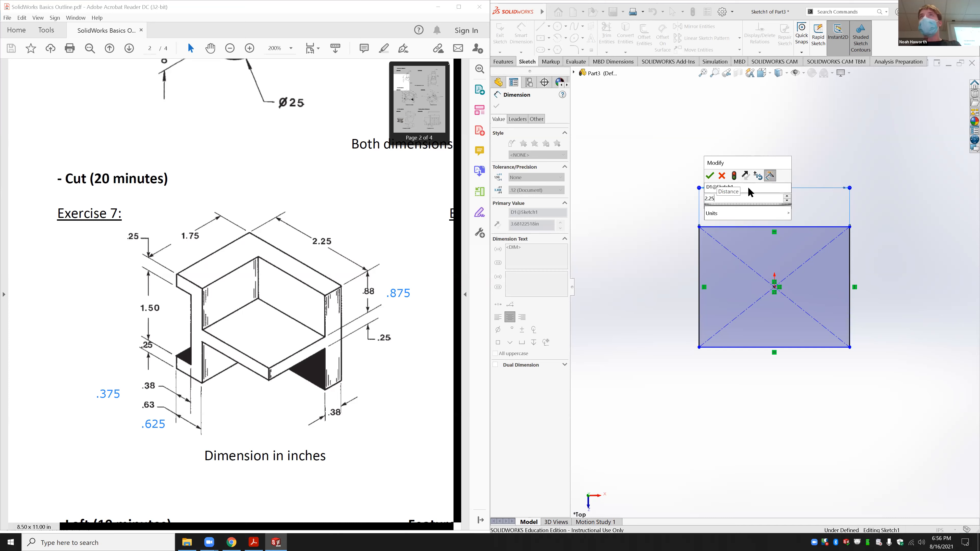
pyautogui.press('Return')
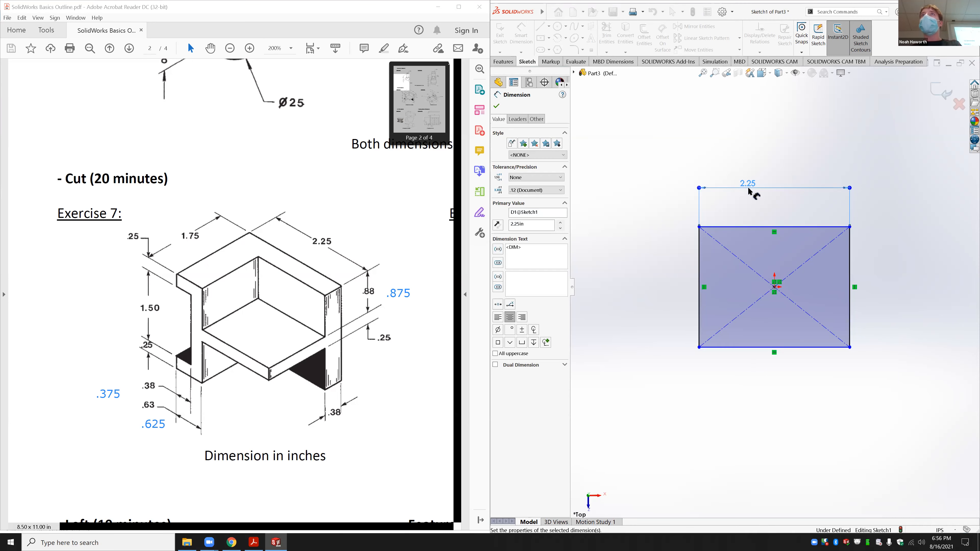
pyautogui.click(850, 273)
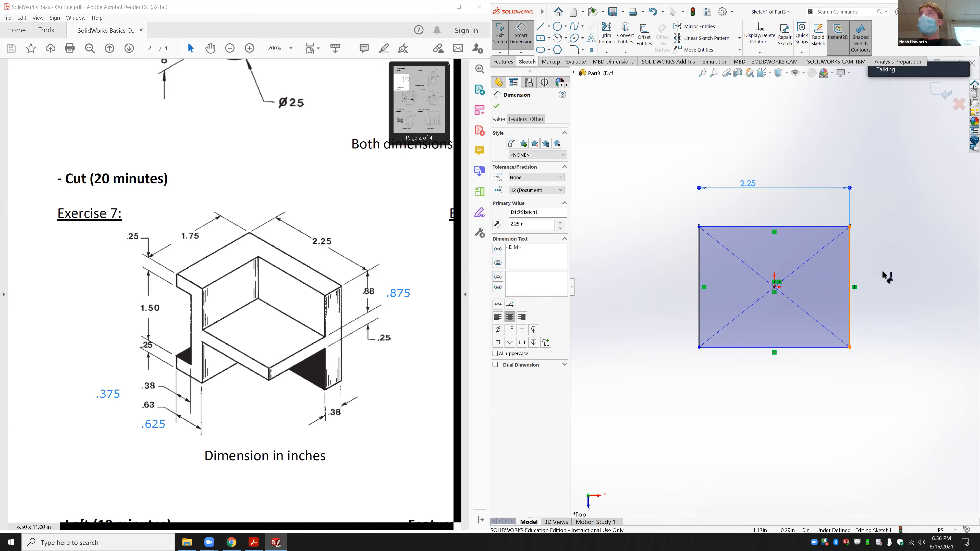
pyautogui.click(882, 271)
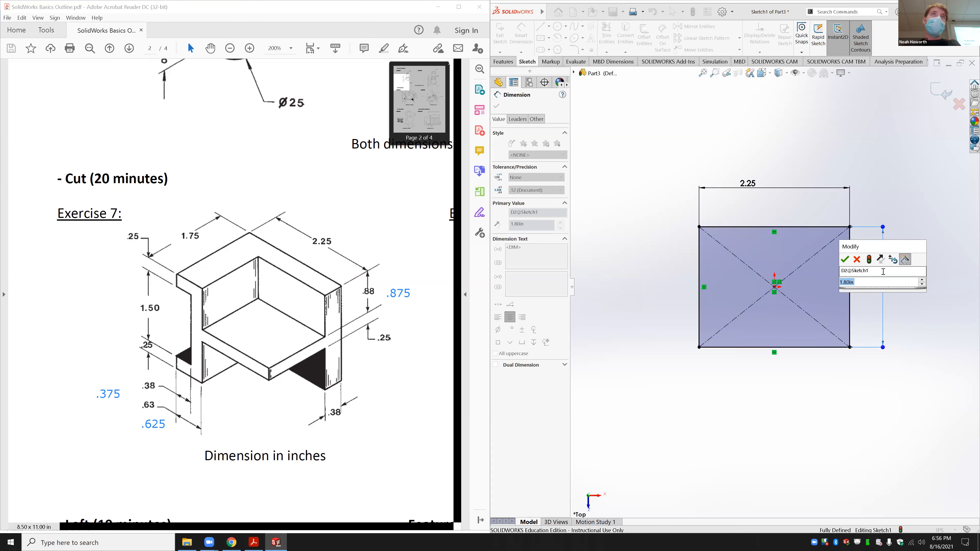
pyautogui.write('1075')
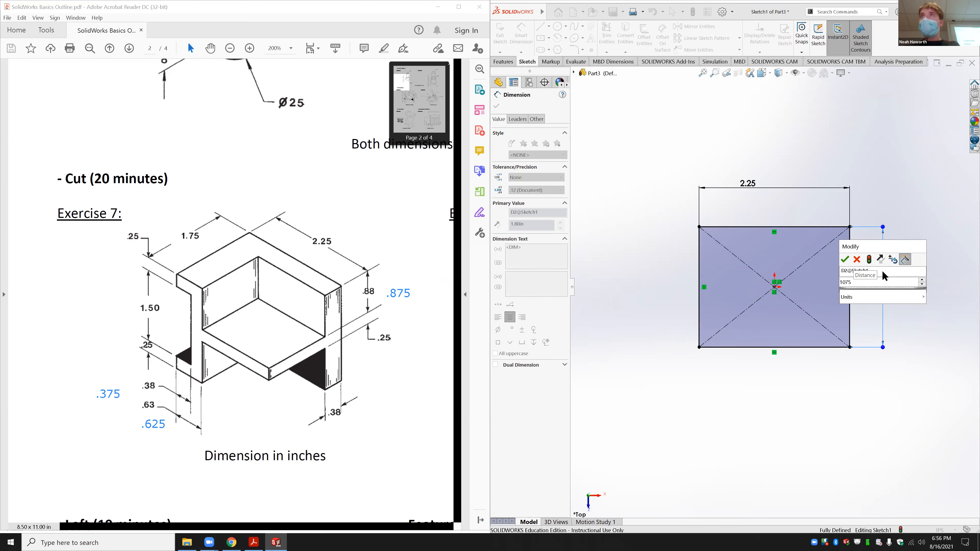
pyautogui.press('Left')
pyautogui.press('Left')
pyautogui.press('BackSpace')
pyautogui.write('.')
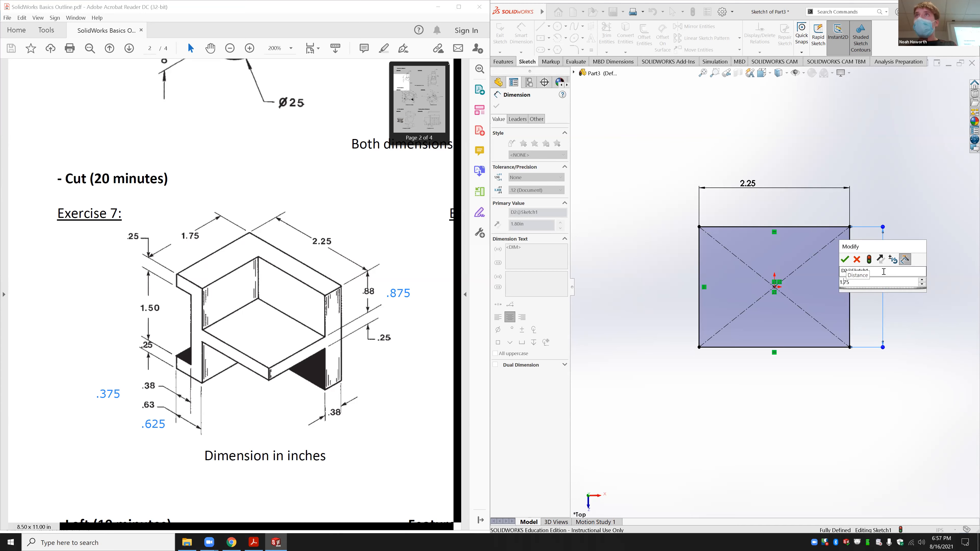
pyautogui.press('Return')
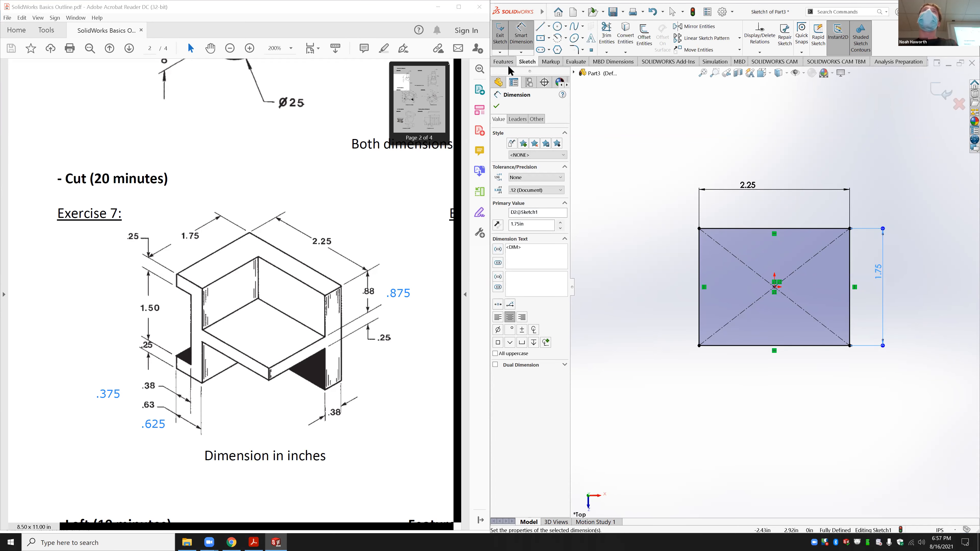
pyautogui.click(508, 62)
# Step: Extrude the rectangle Mid Plane to a 2 in depth, creating Boss-Extrude1
pyautogui.click(503, 35)
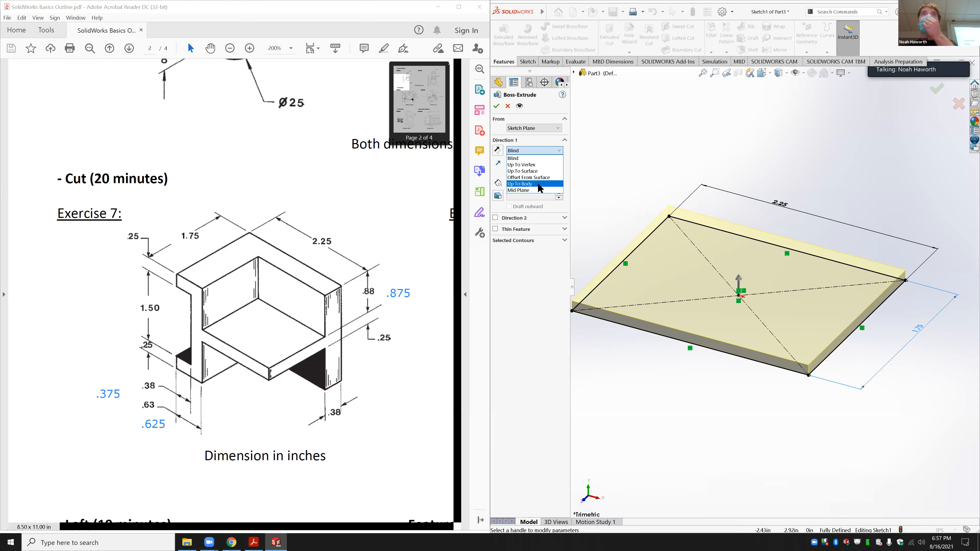
pyautogui.click(535, 188)
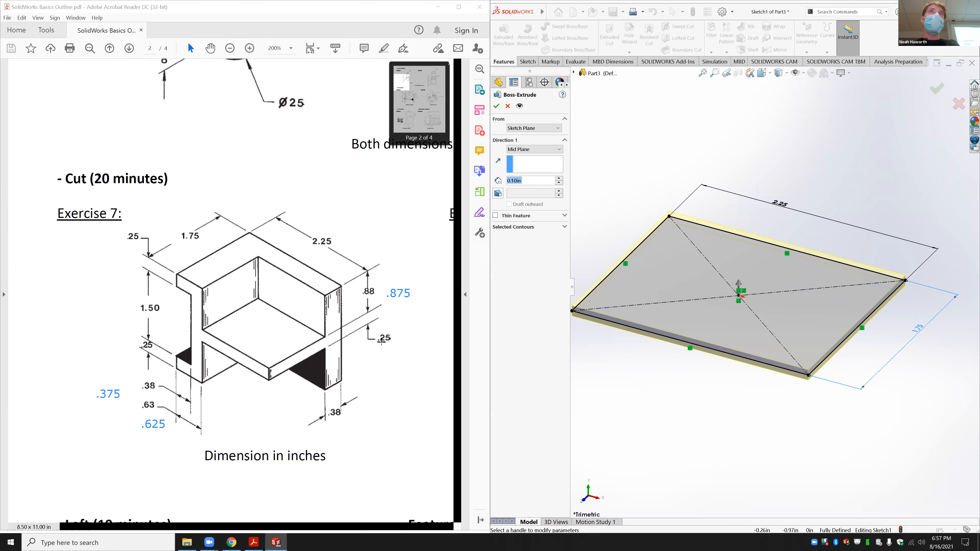
pyautogui.write('2')
pyautogui.press('Return')
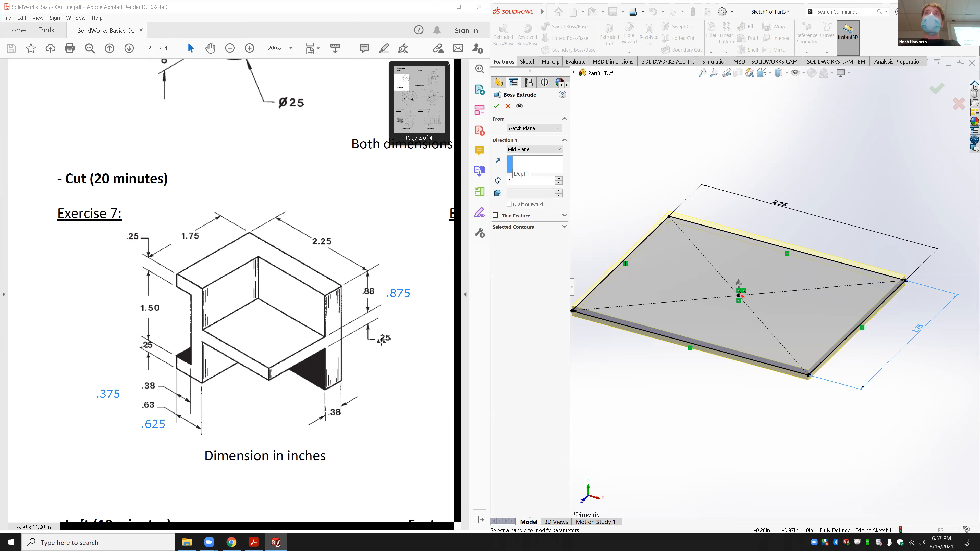
pyautogui.press('Return')
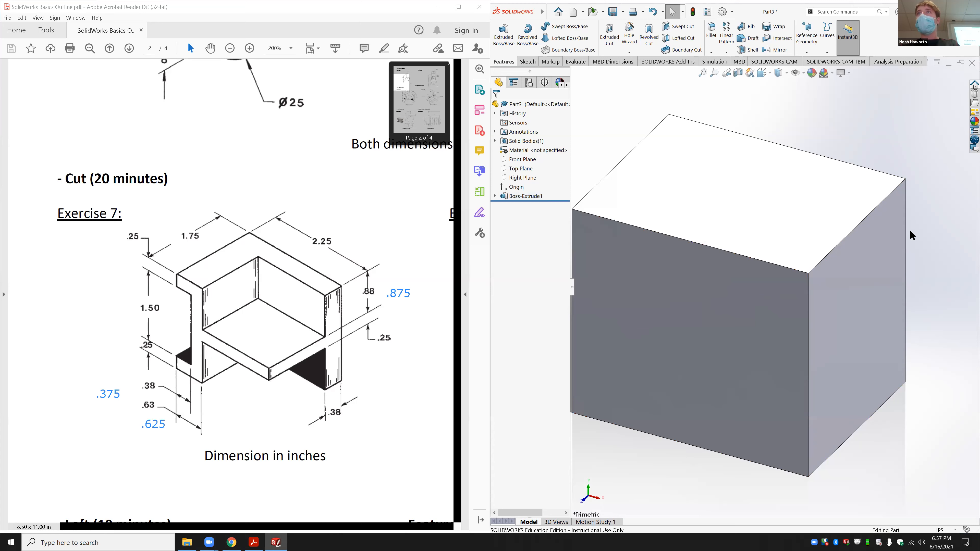
pyautogui.scroll(-4, 910, 232)
pyautogui.scroll(12, 901, 358)
pyautogui.scroll(-3, 745, 358)
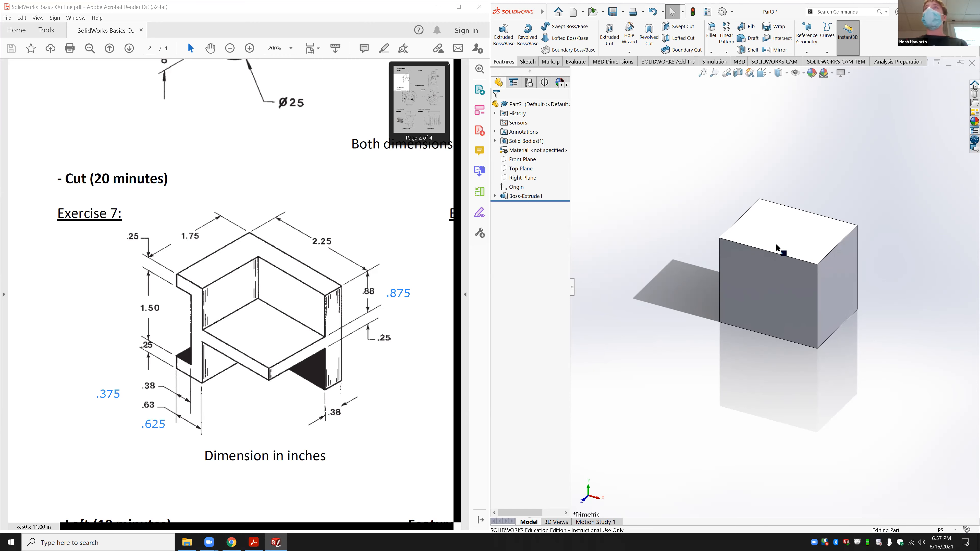
# Step: Sketch a corner rectangle in the lower-right corner of the block's top face
pyautogui.click(800, 241)
pyautogui.click(859, 221)
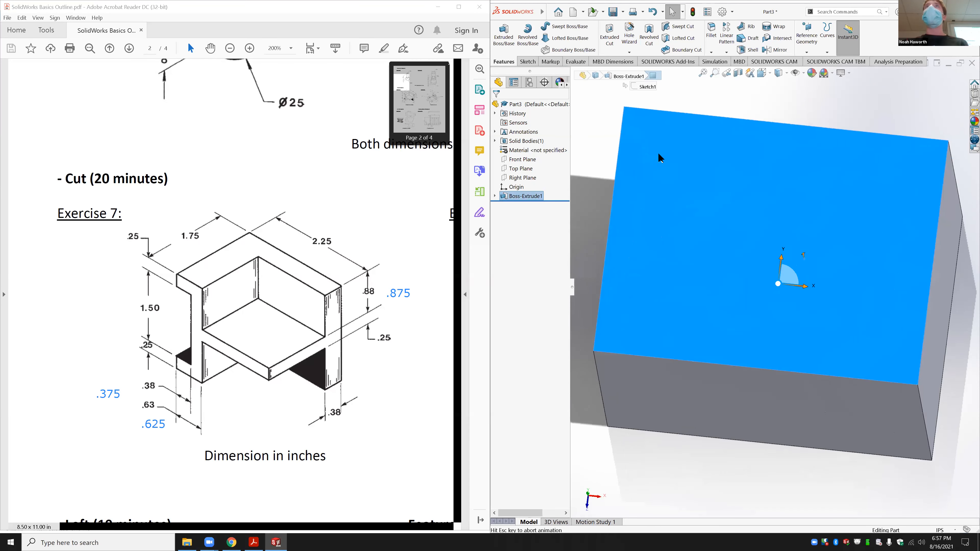
pyautogui.click(527, 62)
pyautogui.click(548, 38)
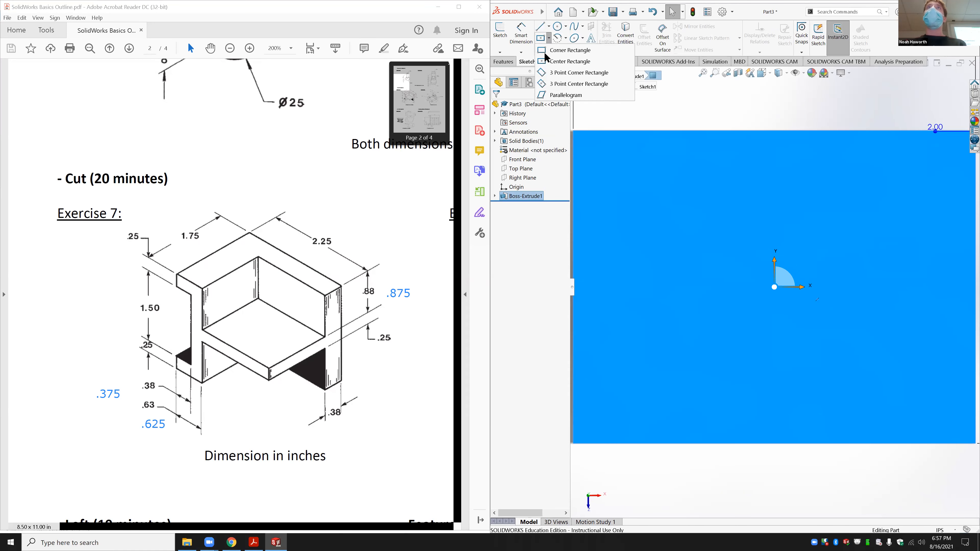
pyautogui.click(555, 51)
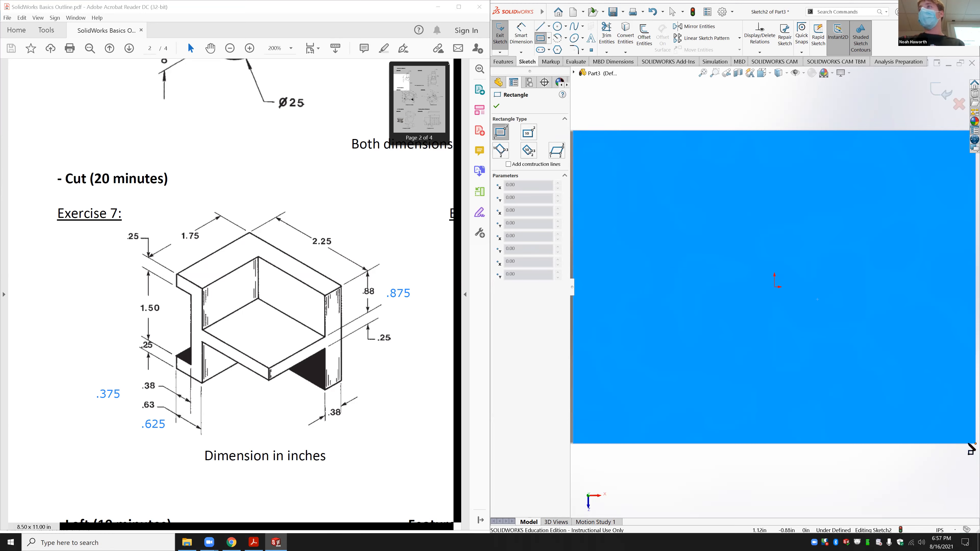
pyautogui.moveTo(971, 443)
pyautogui.mouseDown()
pyautogui.moveTo(783, 361)
pyautogui.moveTo(774, 312)
pyautogui.mouseUp()
# Step: Dimension the rectangle 0.625 in from the left edge and 0.375 in from the top edge
pyautogui.click(521, 34)
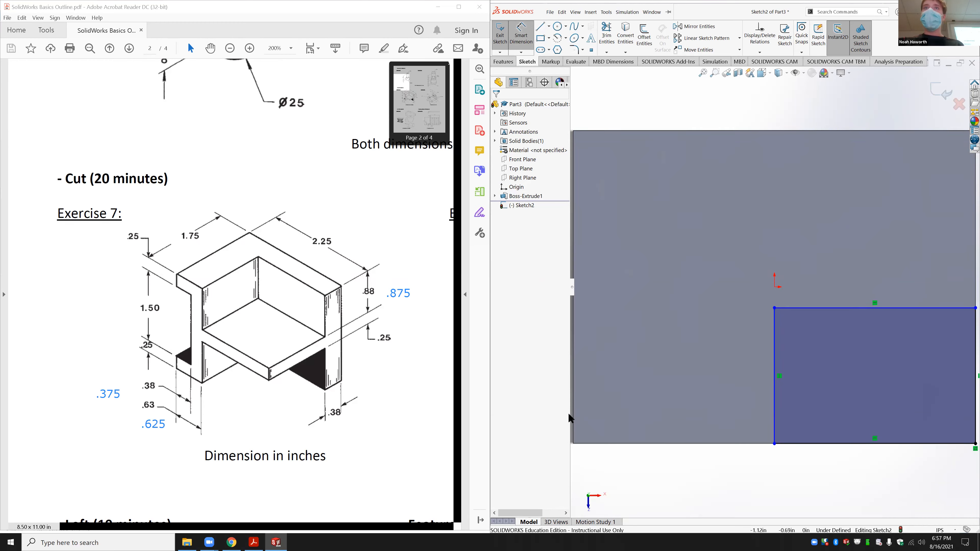
pyautogui.click(772, 418)
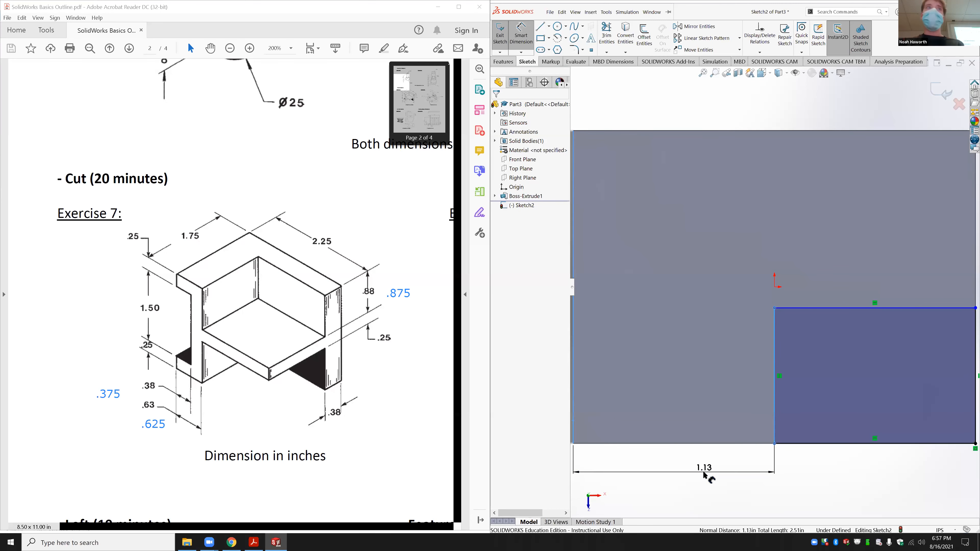
pyautogui.click(704, 471)
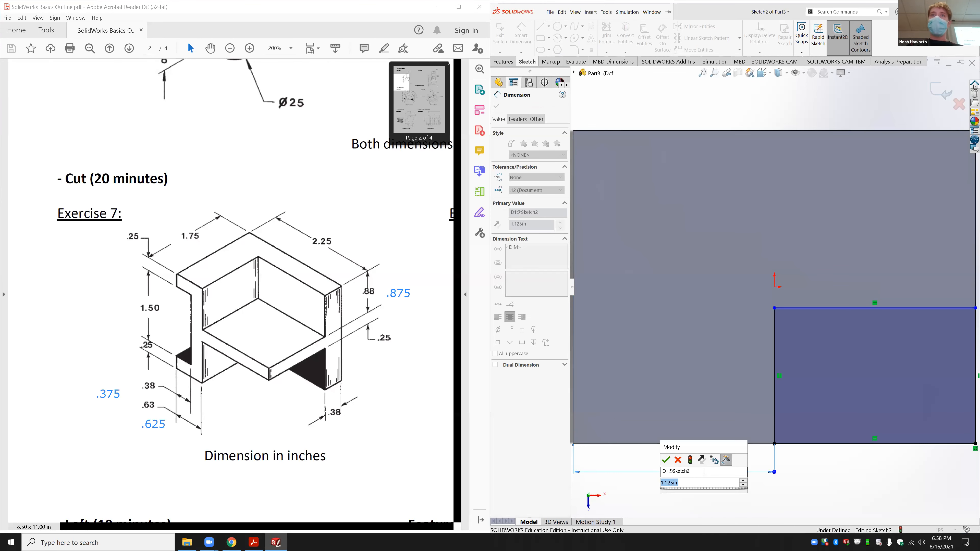
pyautogui.write('.625')
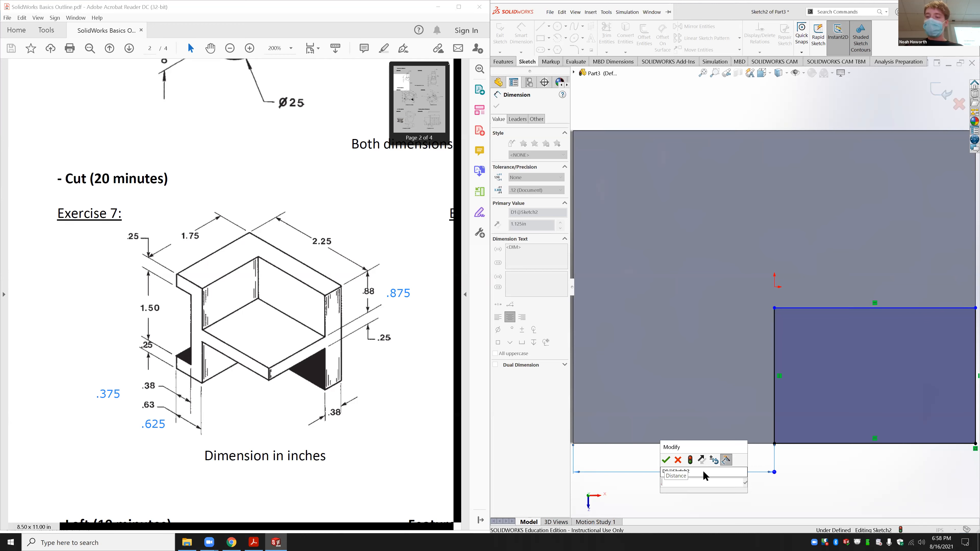
pyautogui.press('Return')
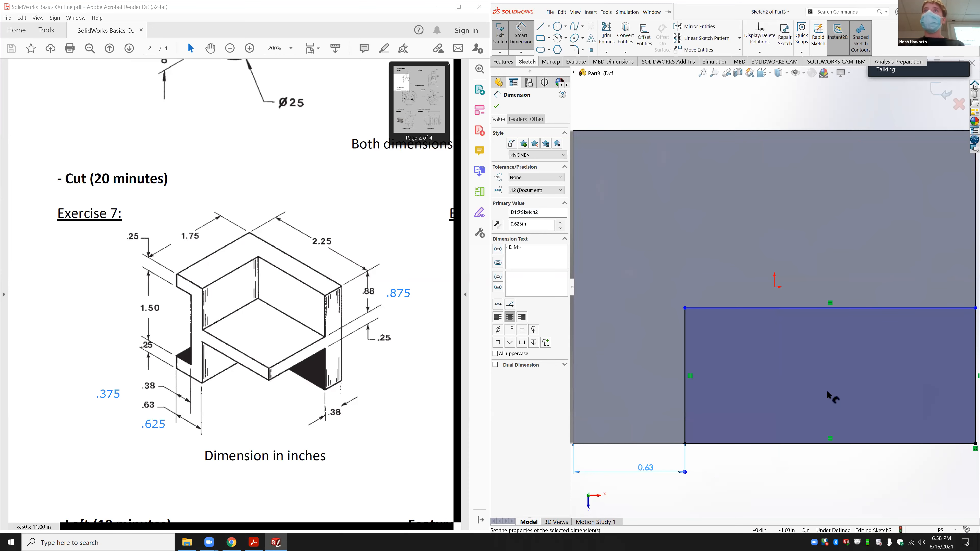
pyautogui.click(753, 307)
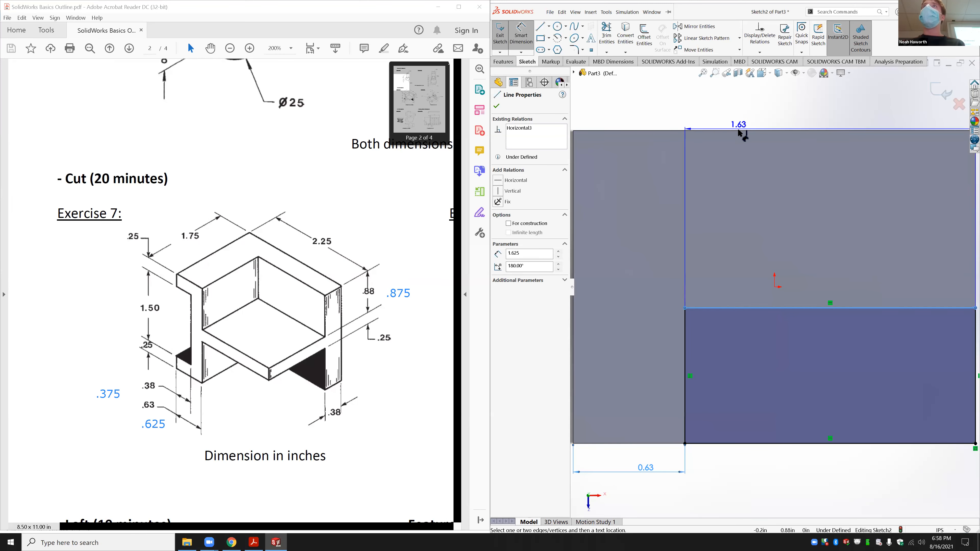
pyautogui.click(737, 129)
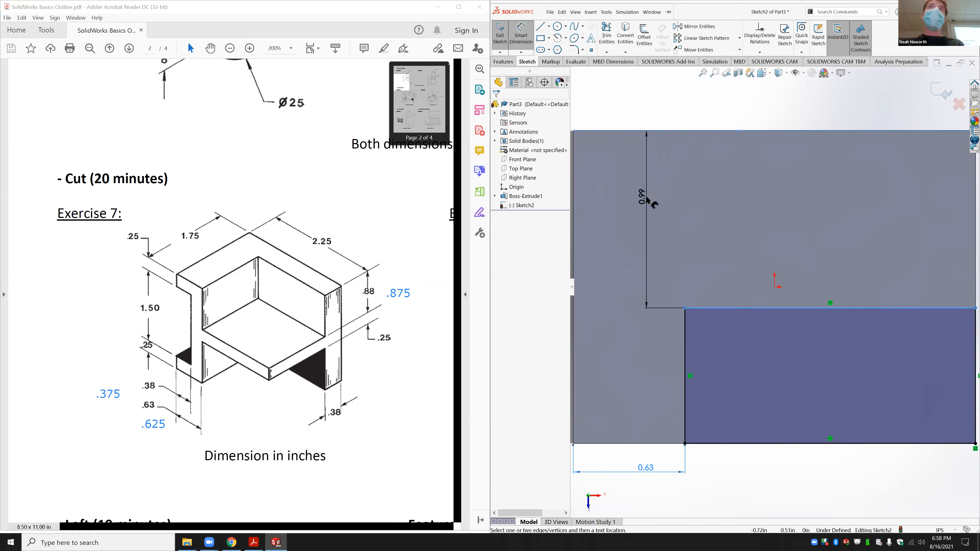
pyautogui.click(648, 198)
pyautogui.write('.375')
pyautogui.press('Return')
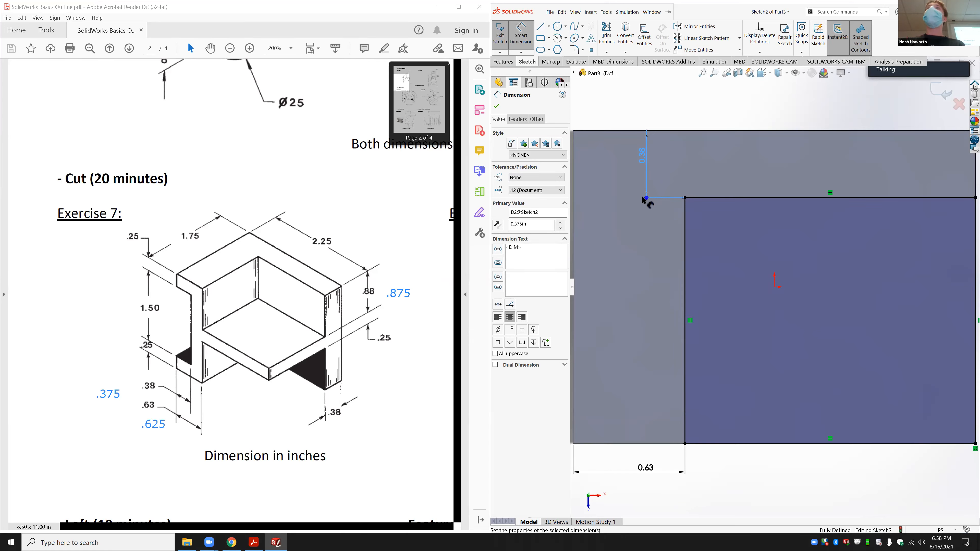
pyautogui.scroll(-4, 713, 341)
pyautogui.scroll(9, 708, 334)
pyautogui.scroll(-1, 818, 279)
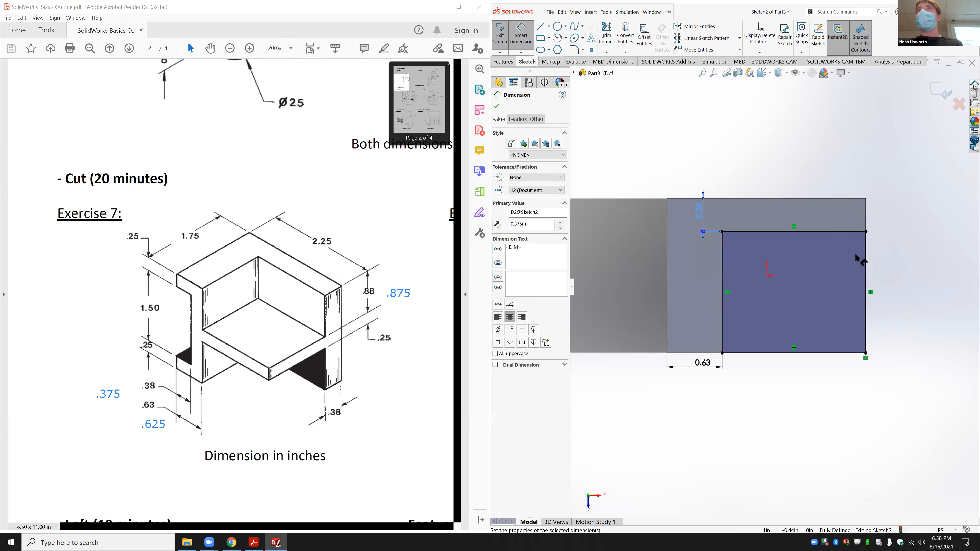
# Step: Set the 0.375 dimension's display precision to three decimals (.123)
pyautogui.press('Escape')
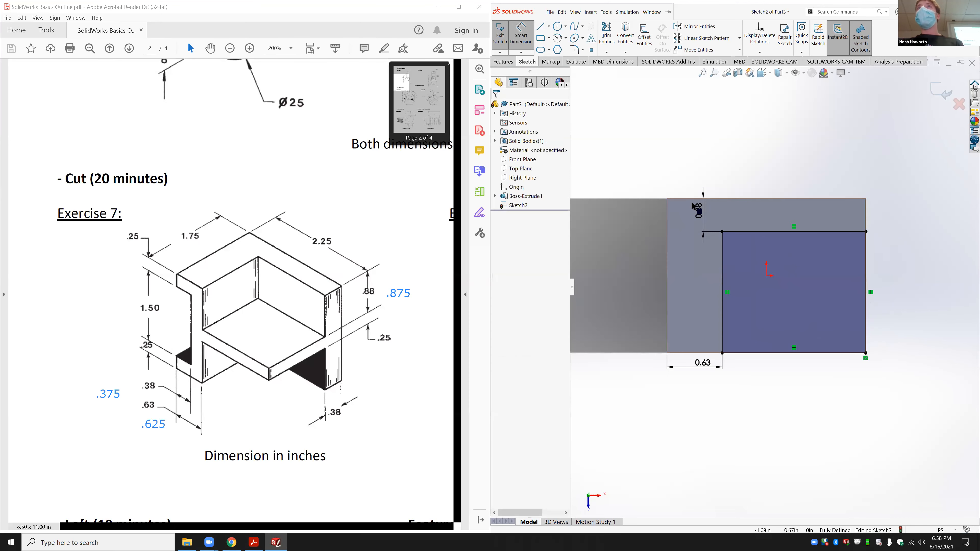
pyautogui.doubleClick(699, 217)
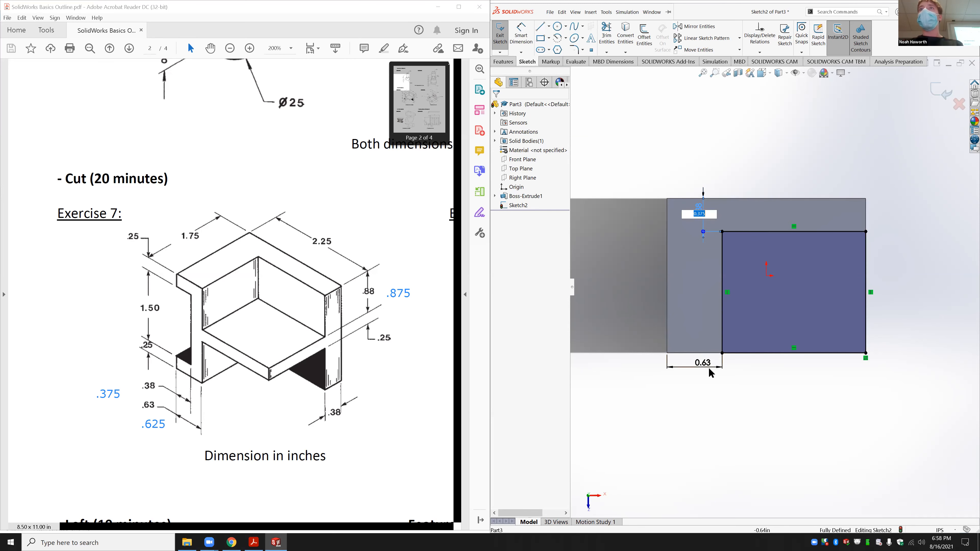
pyautogui.doubleClick(700, 362)
pyautogui.click(701, 218)
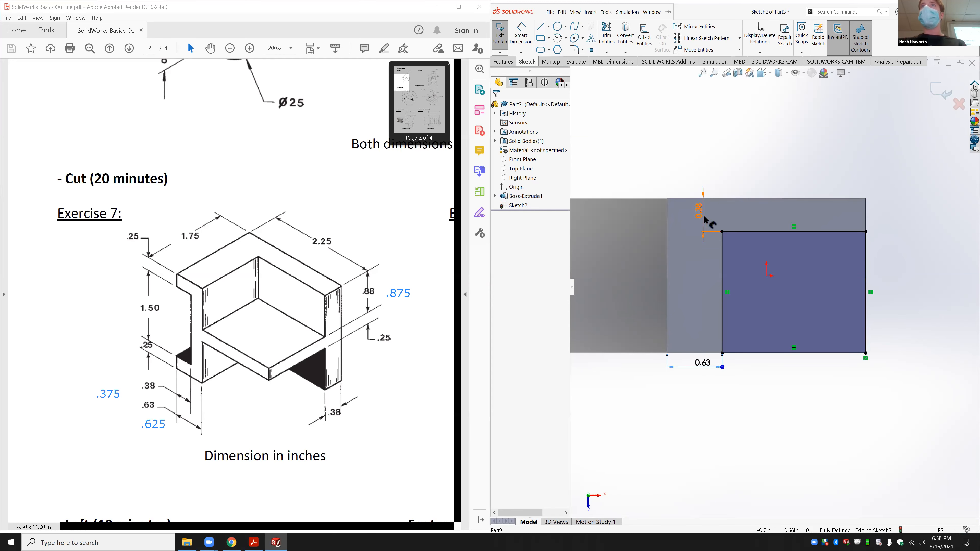
pyautogui.click(699, 211)
pyautogui.doubleClick(699, 213)
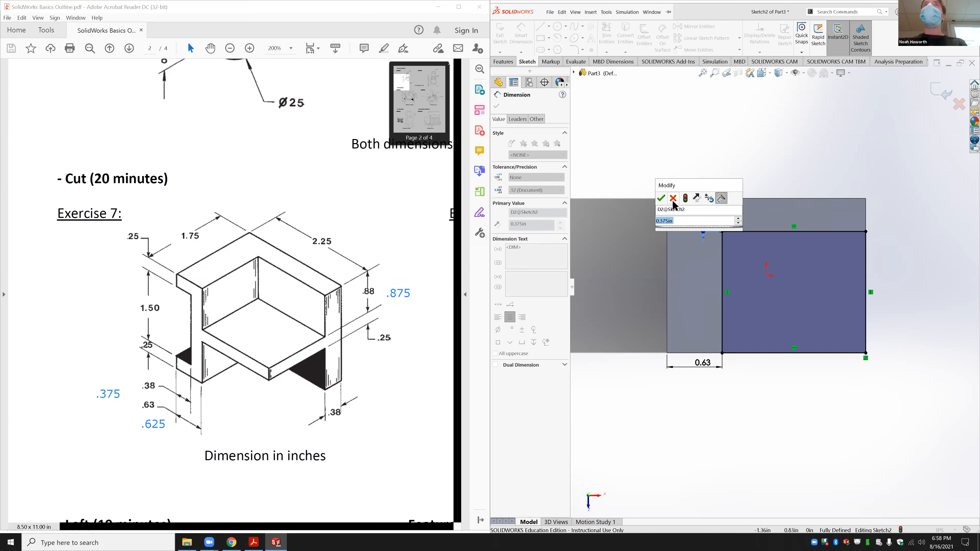
pyautogui.click(661, 198)
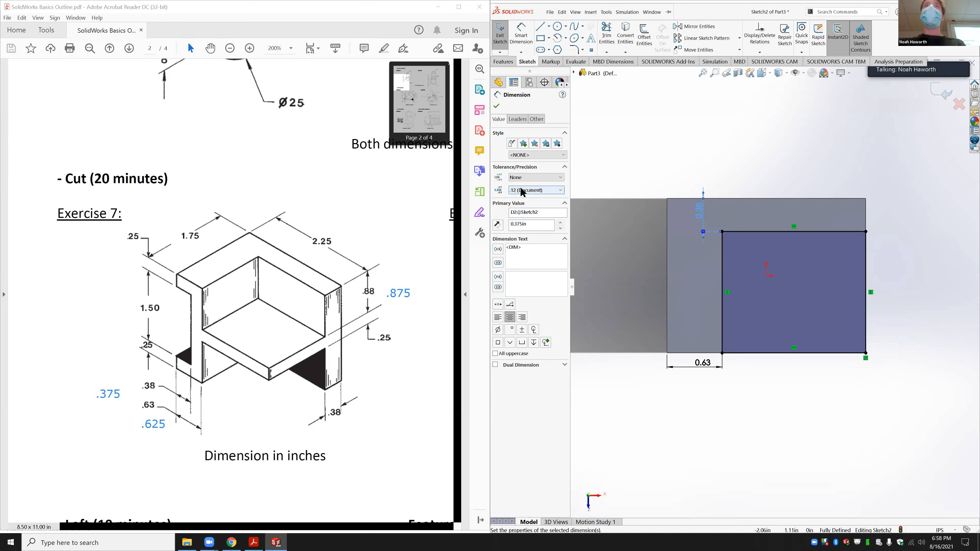
pyautogui.click(521, 188)
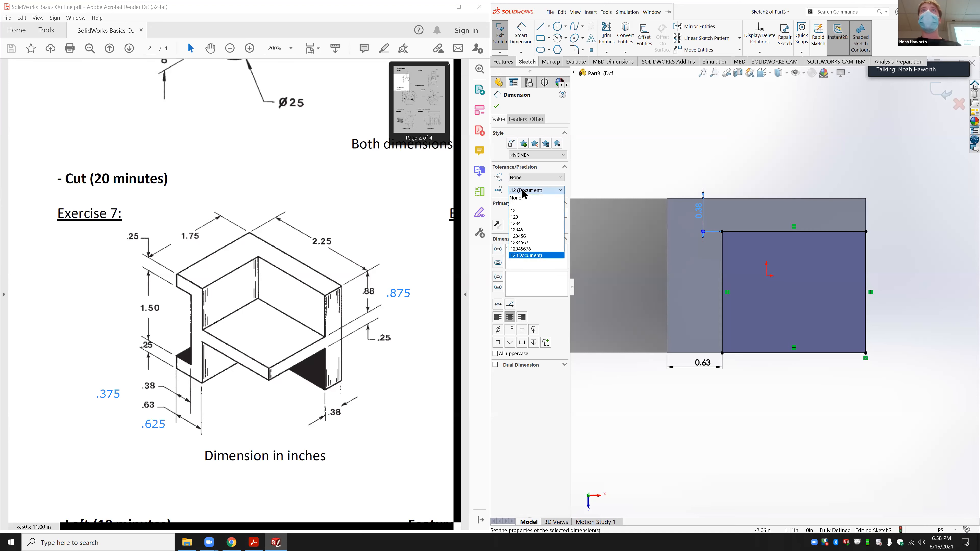
pyautogui.click(523, 217)
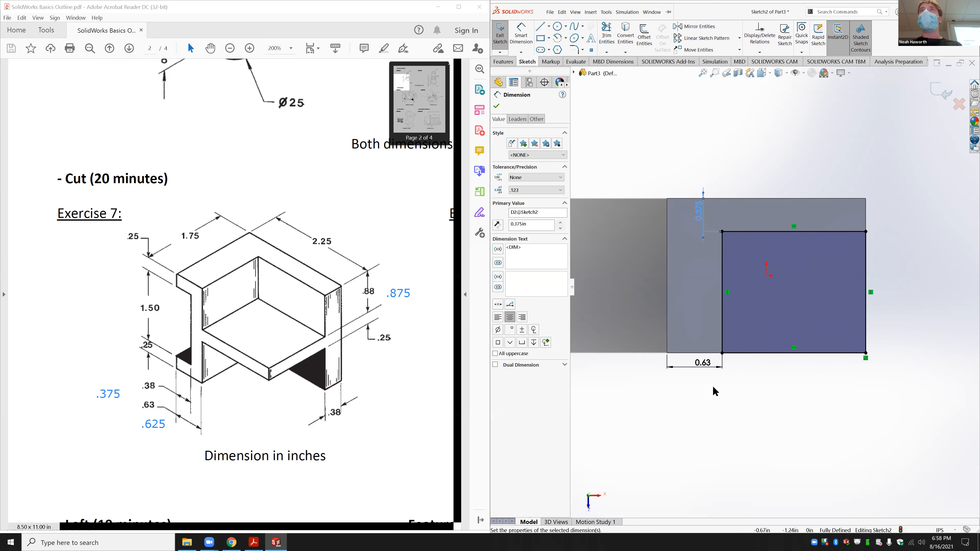
pyautogui.click(739, 400)
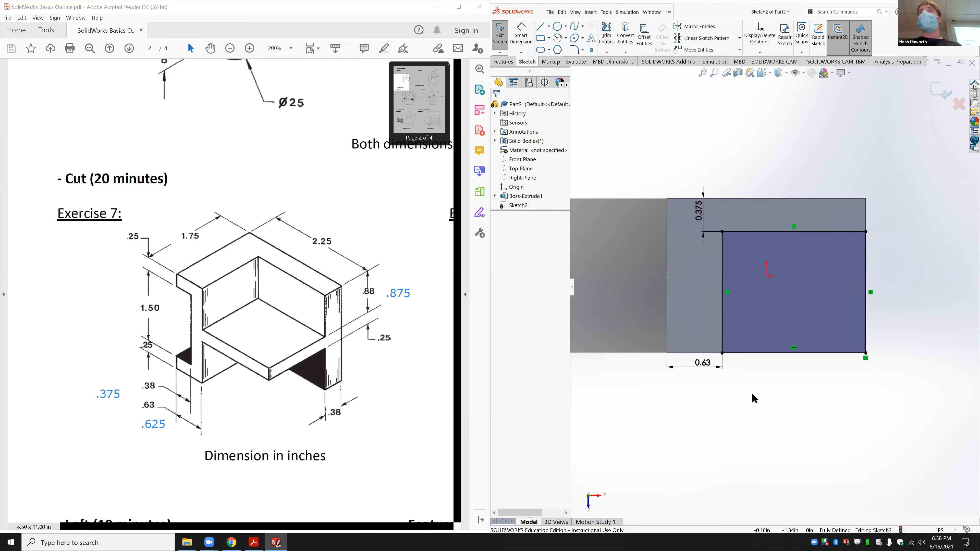
pyautogui.click(703, 365)
pyautogui.click(733, 414)
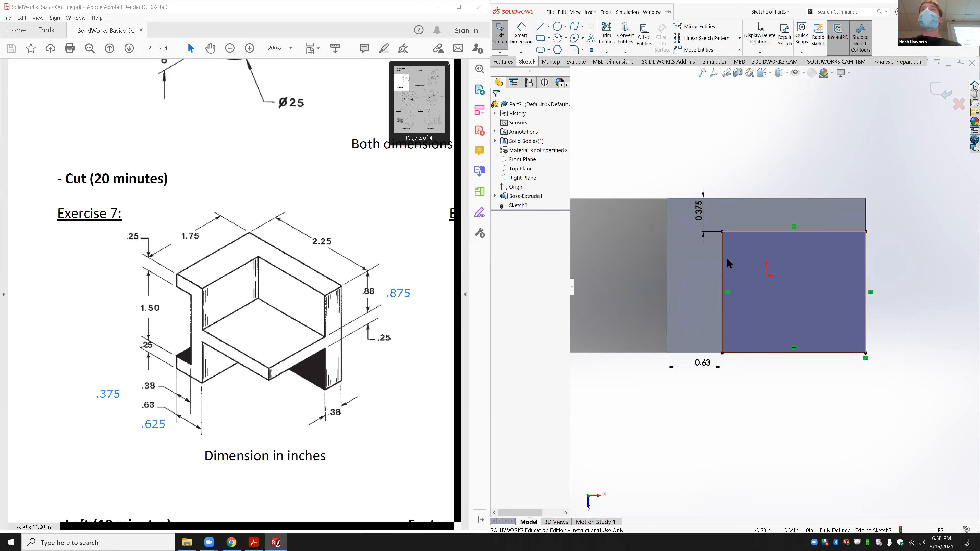
# Step: Extrude-cut the sketch Blind 0.875 in deep, then orbit to inspect the pocket
pyautogui.click(502, 62)
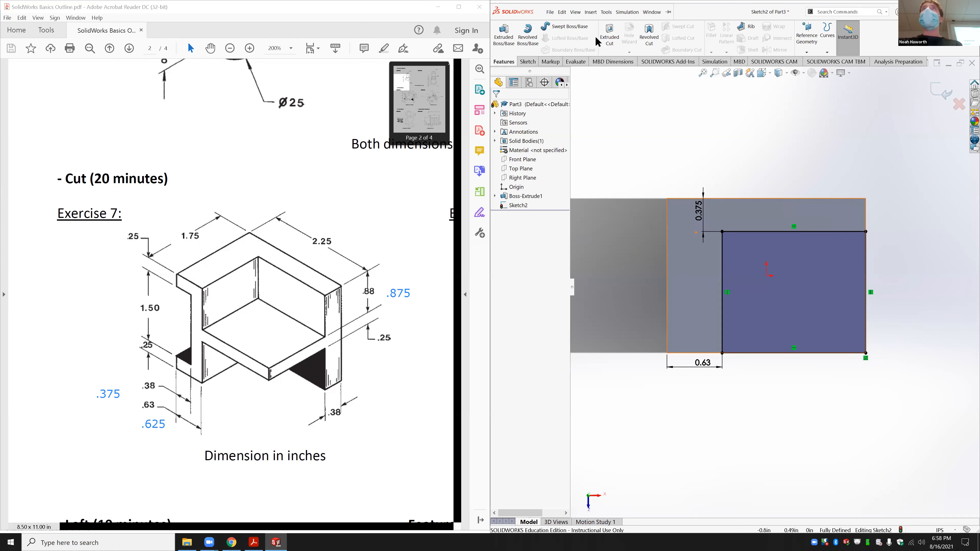
pyautogui.click(610, 37)
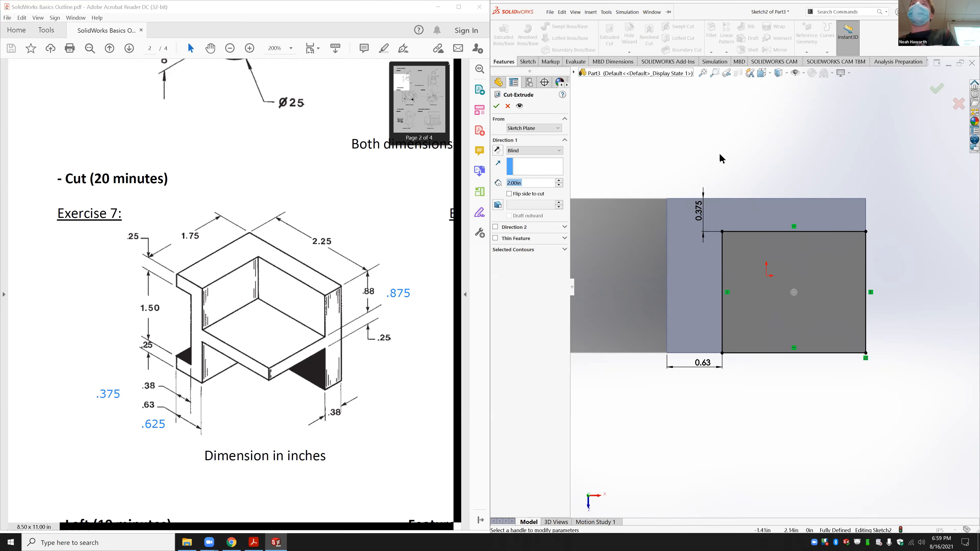
pyautogui.moveTo(834, 390); pyautogui.dragTo(812, 331, button='middle')
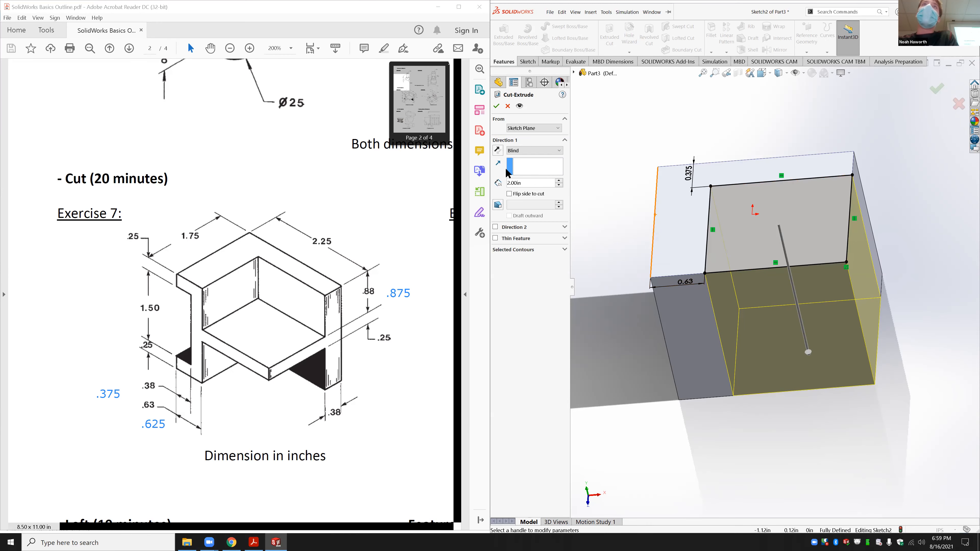
pyautogui.moveTo(527, 183); pyautogui.dragTo(499, 181)
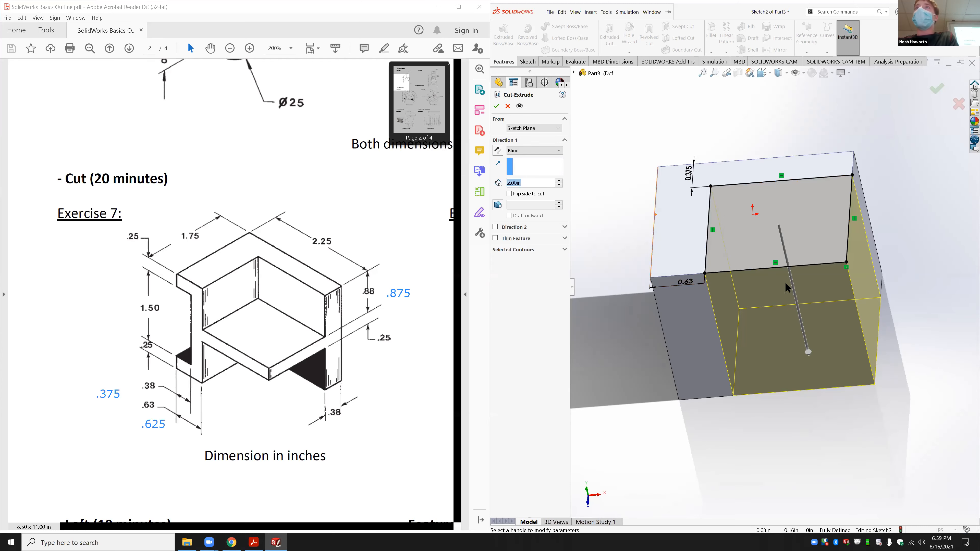
pyautogui.moveTo(806, 353); pyautogui.dragTo(787, 264)
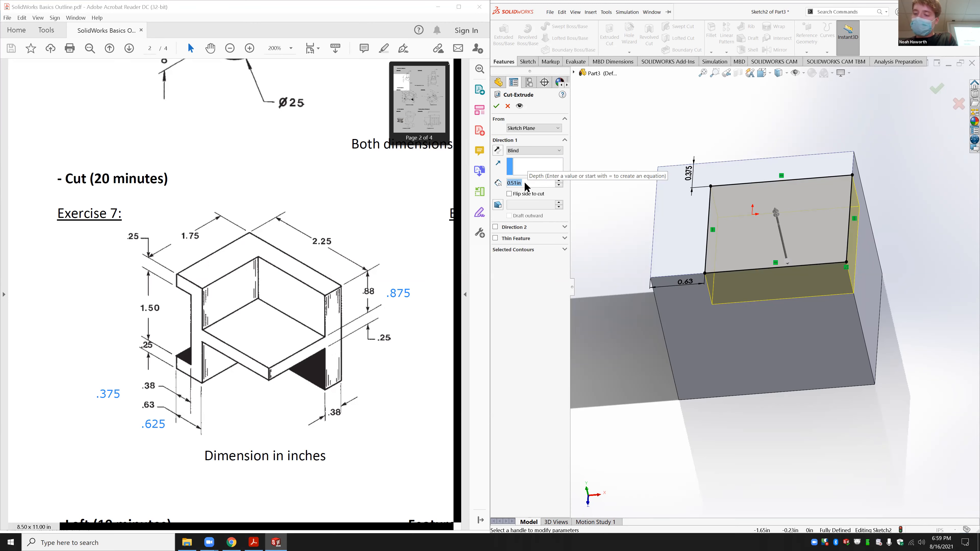
pyautogui.write('.875')
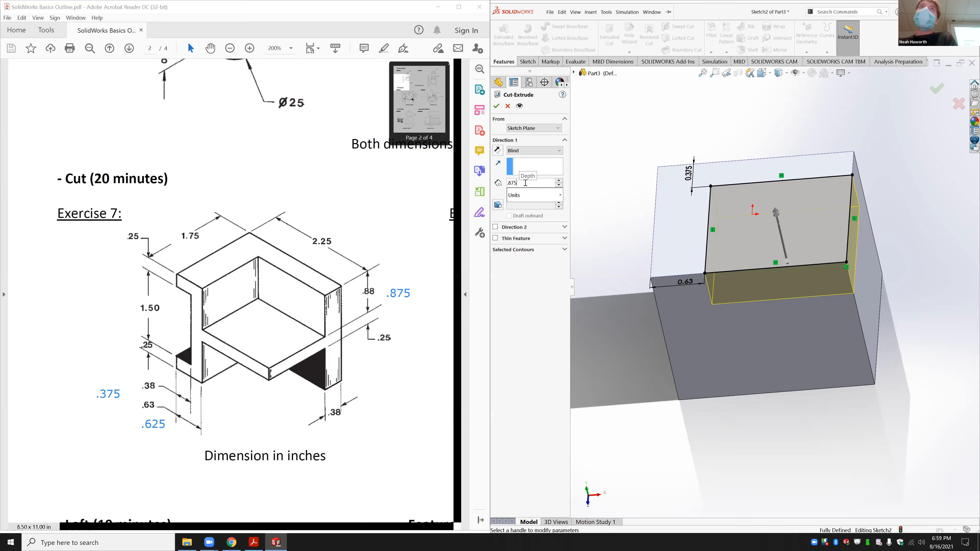
pyautogui.press('Return')
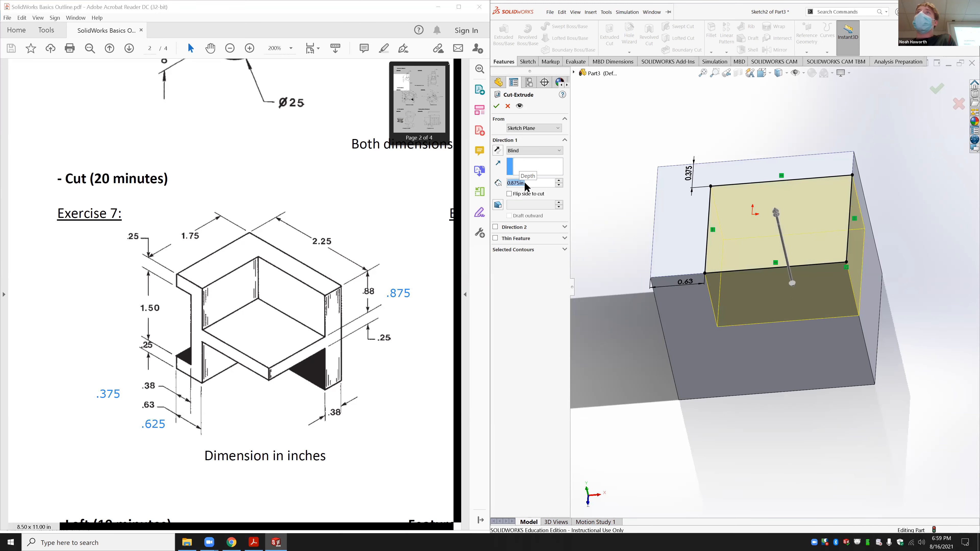
pyautogui.click(817, 422)
pyautogui.moveTo(814, 504)
pyautogui.mouseDown(button='middle')
pyautogui.moveTo(827, 464)
pyautogui.moveTo(822, 431)
pyautogui.moveTo(796, 359)
pyautogui.moveTo(759, 338)
pyautogui.mouseUp(button='middle')
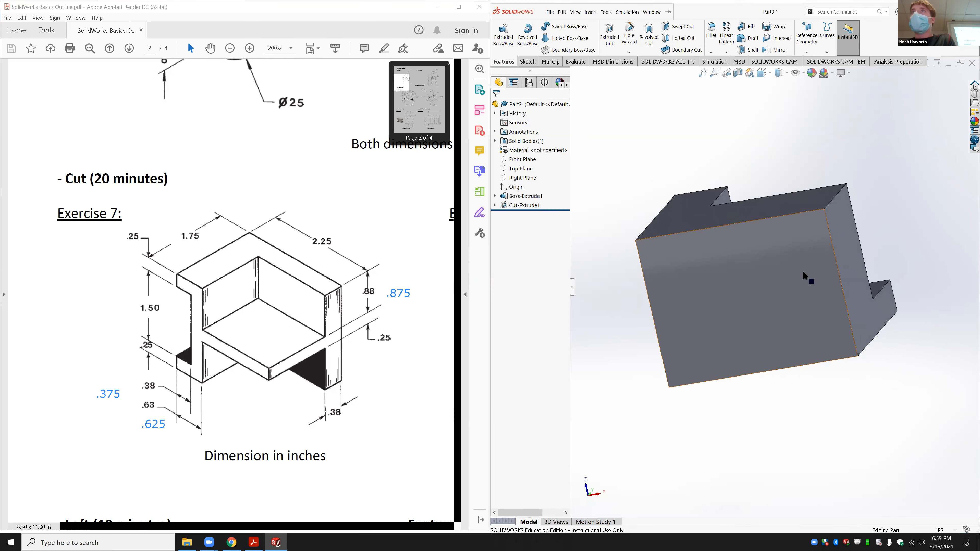
pyautogui.click(814, 293)
# Step: Sketch a rectangle from the top-right corner of the front face, viewed Normal To
pyautogui.rightClick(813, 249)
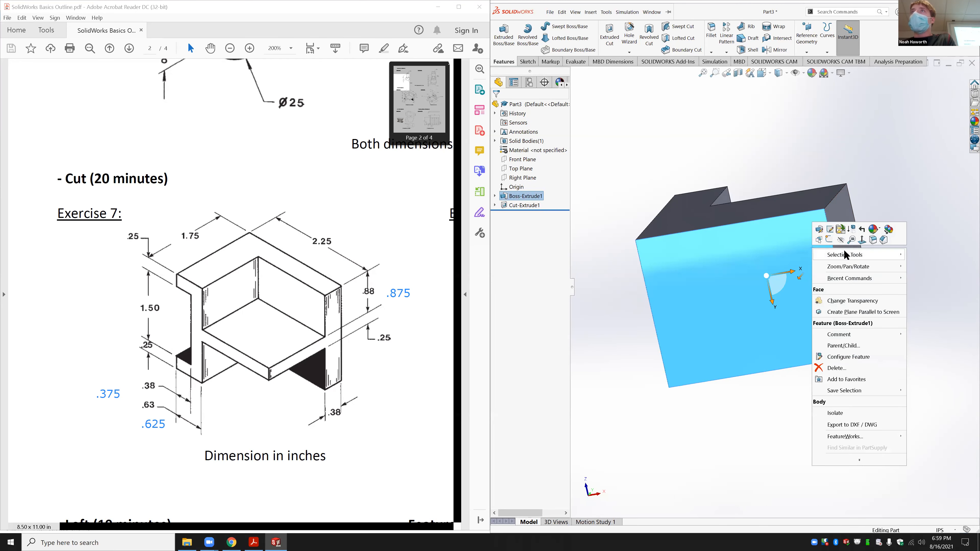
pyautogui.click(862, 239)
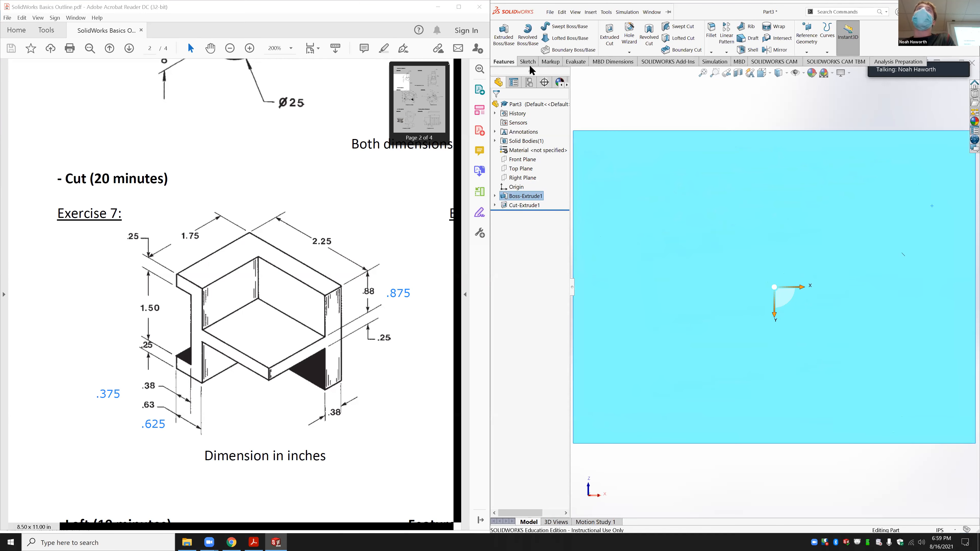
pyautogui.click(528, 63)
pyautogui.click(540, 38)
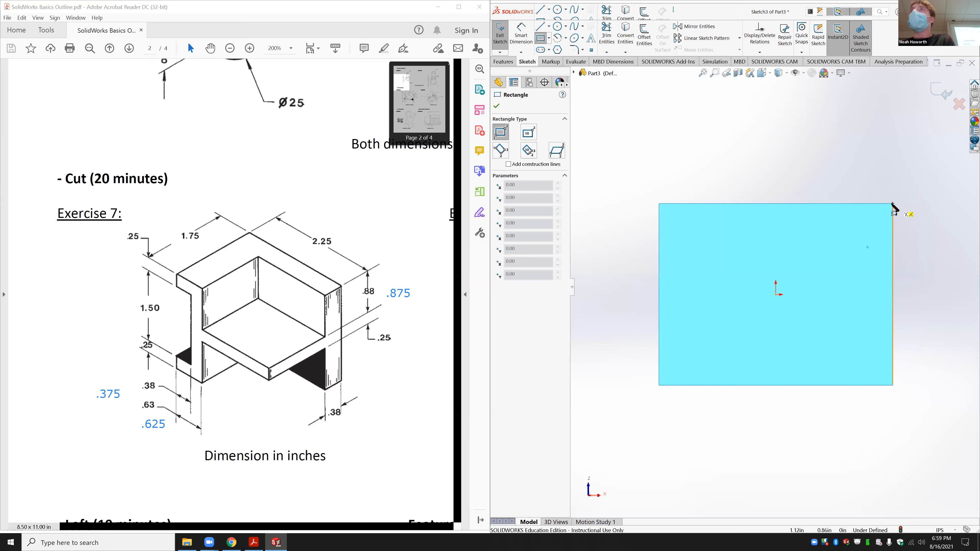
pyautogui.click(892, 204)
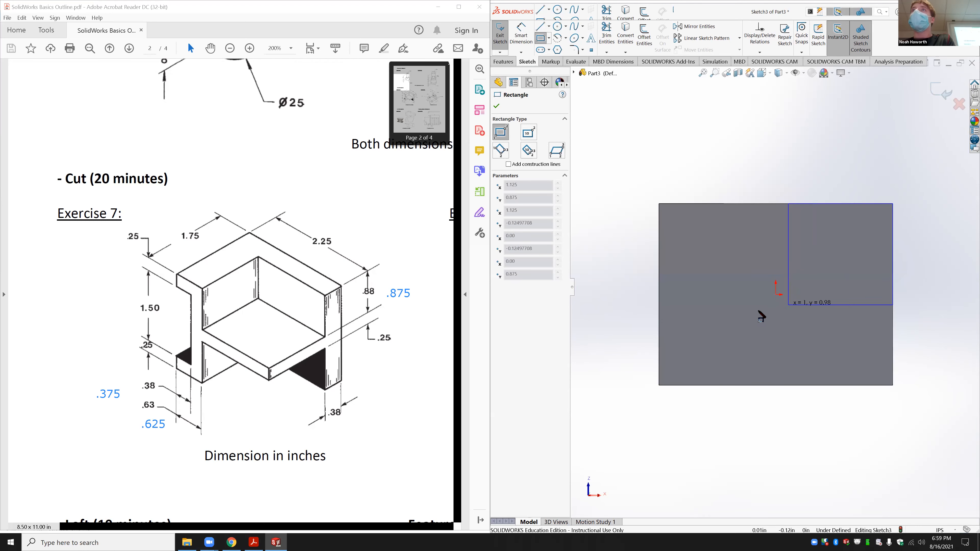
pyautogui.click(747, 313)
pyautogui.press('Escape')
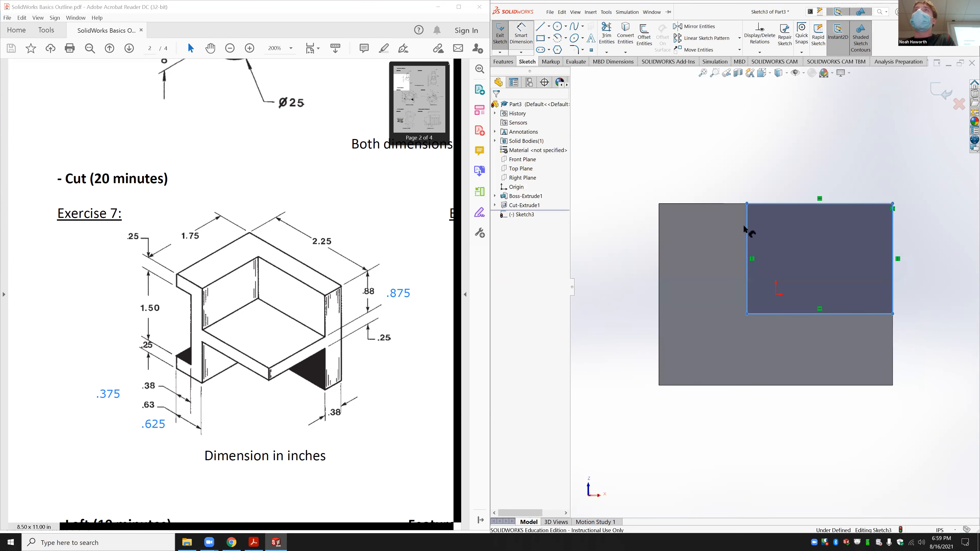
# Step: Dimension the rectangle's offset from the left edge and set its width to 0.375 in
pyautogui.click(746, 227)
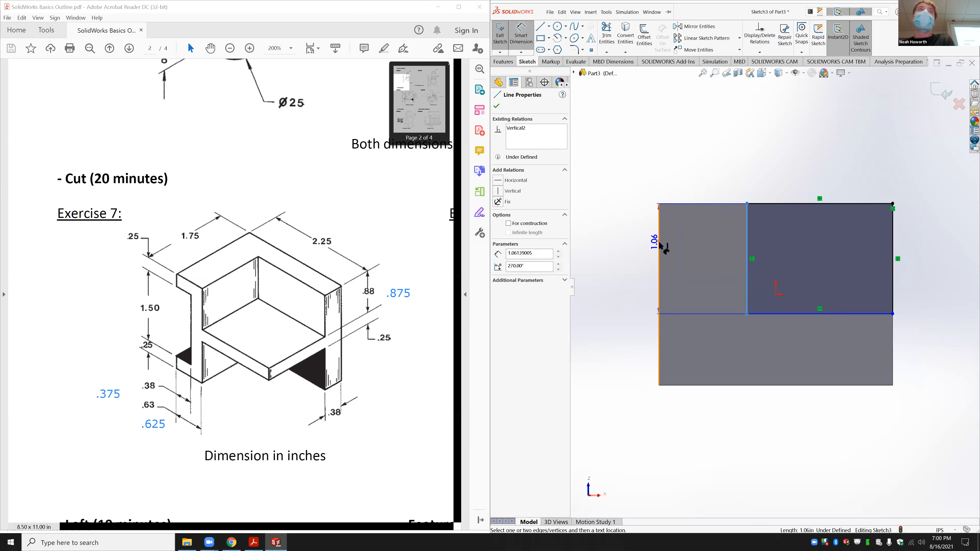
pyautogui.click(658, 241)
pyautogui.click(719, 132)
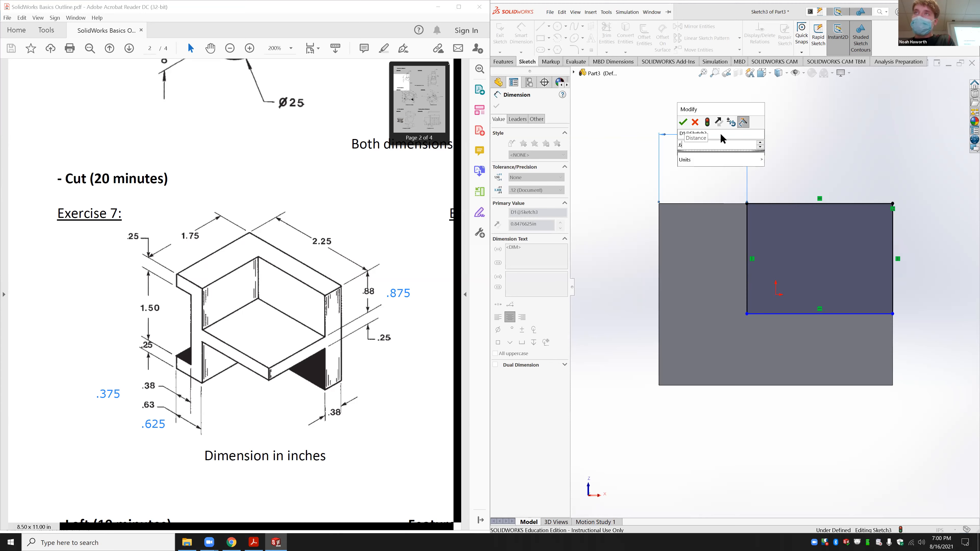
pyautogui.press('Return')
pyautogui.click(848, 313)
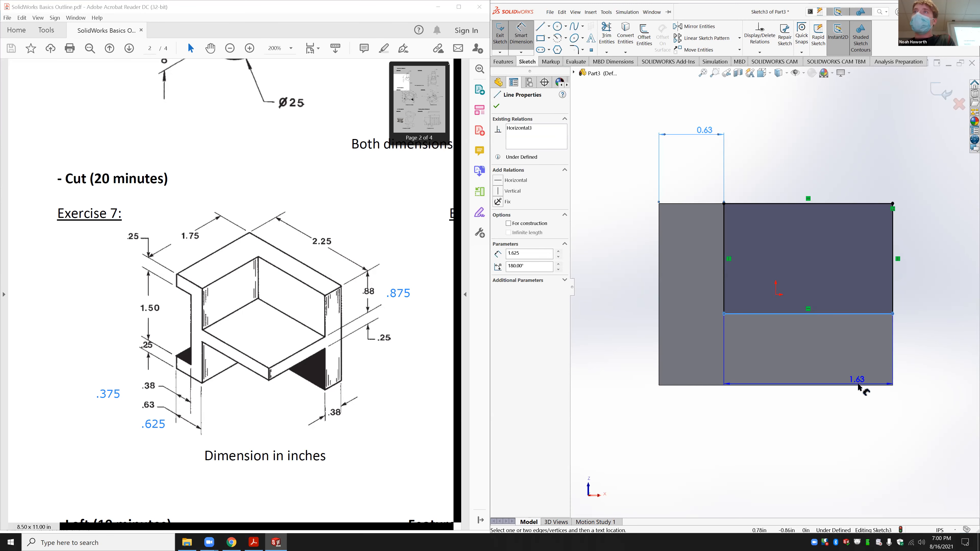
pyautogui.click(860, 385)
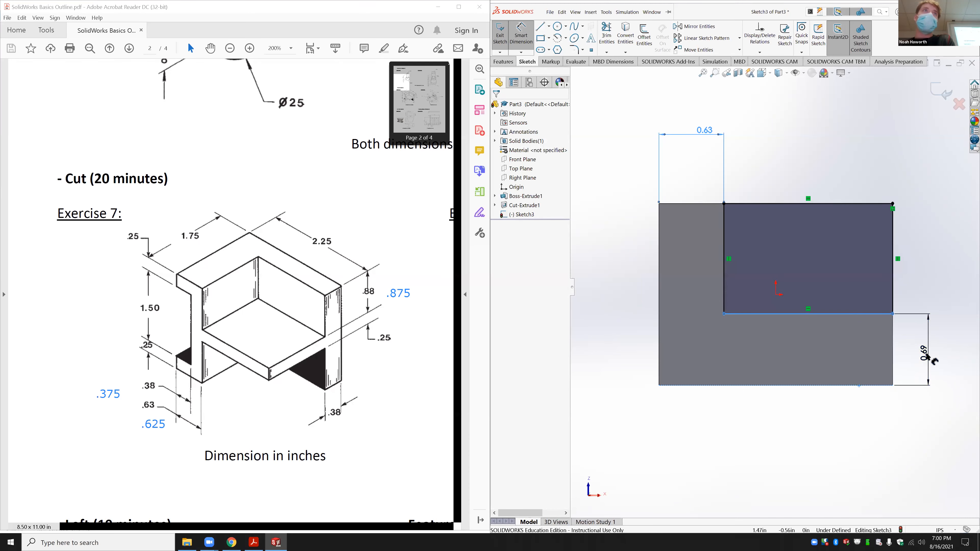
pyautogui.click(926, 352)
pyautogui.write('.37')
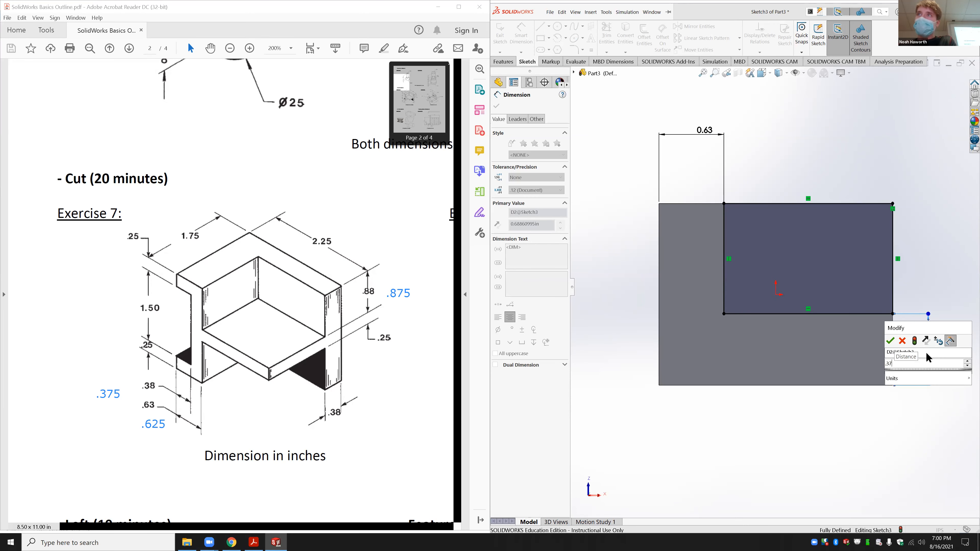
pyautogui.write('5')
pyautogui.press('Return')
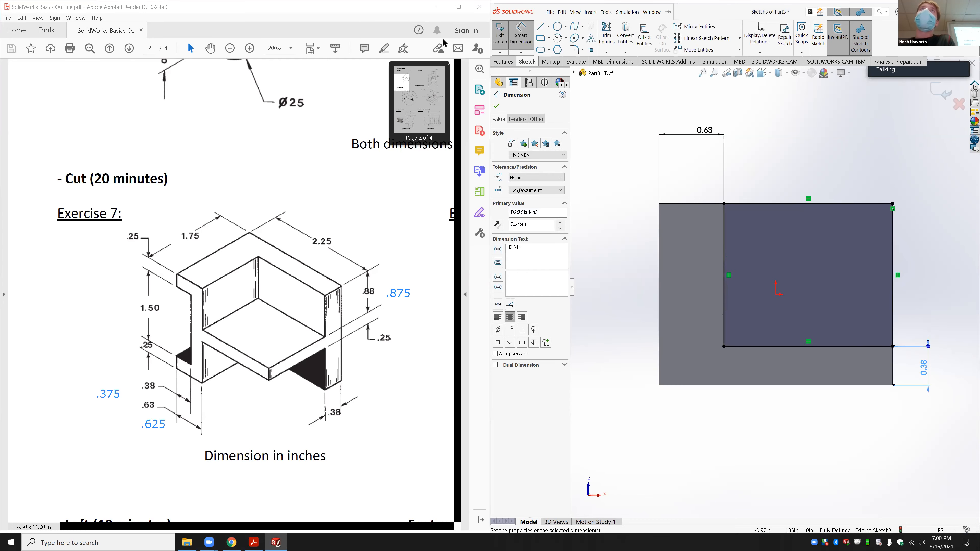
# Step: Cut the rectangle Blind 0.875 in deep, creating Cut-Extrude2
pyautogui.click(501, 62)
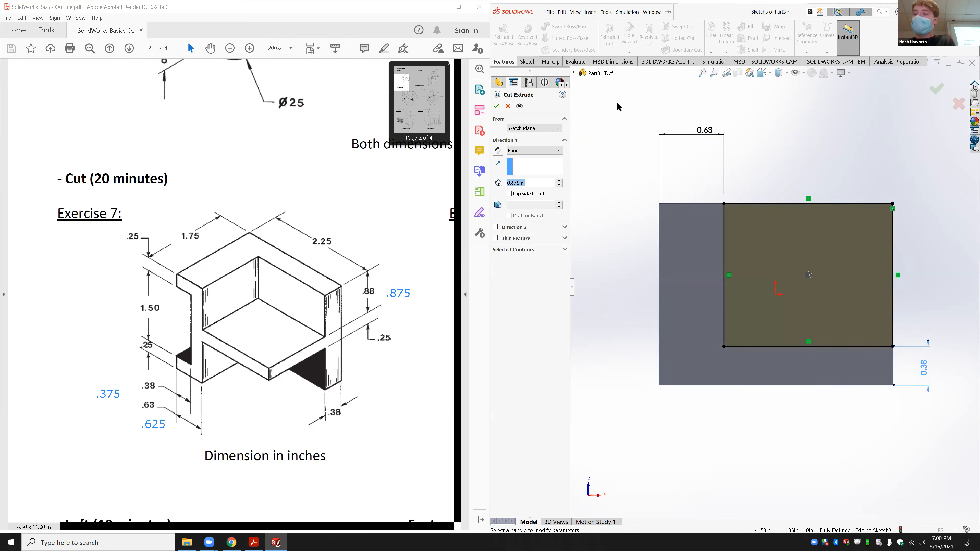
pyautogui.press('Return')
pyautogui.moveTo(840, 219)
pyautogui.mouseDown(button='middle')
pyautogui.moveTo(879, 228)
pyautogui.moveTo(846, 292)
pyautogui.mouseUp(button='middle')
pyautogui.click(838, 194)
pyautogui.moveTo(781, 209); pyautogui.dragTo(777, 239, button='middle')
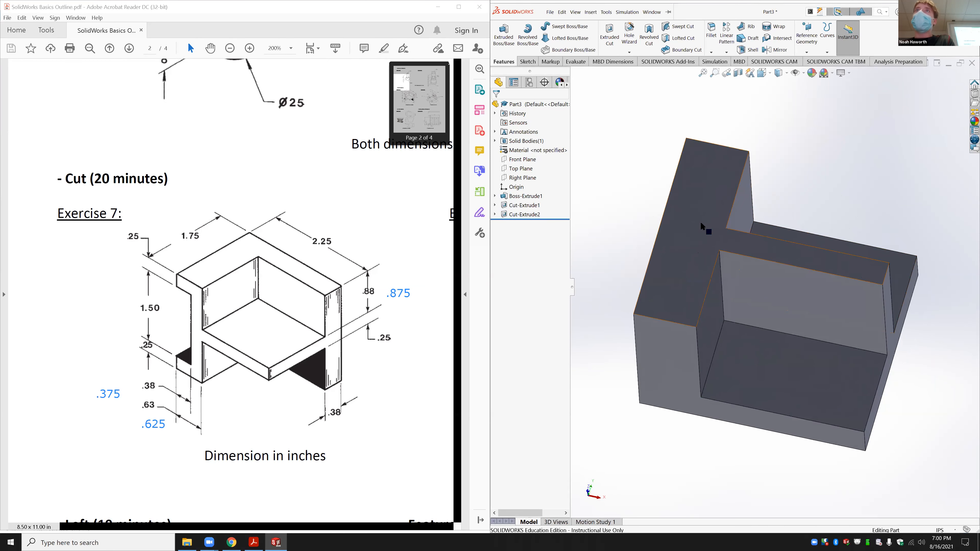
pyautogui.click(701, 223)
# Step: Start a sketch on the top face with a 2.25 in horizontal line from the left-edge midpoint
pyautogui.click(758, 210)
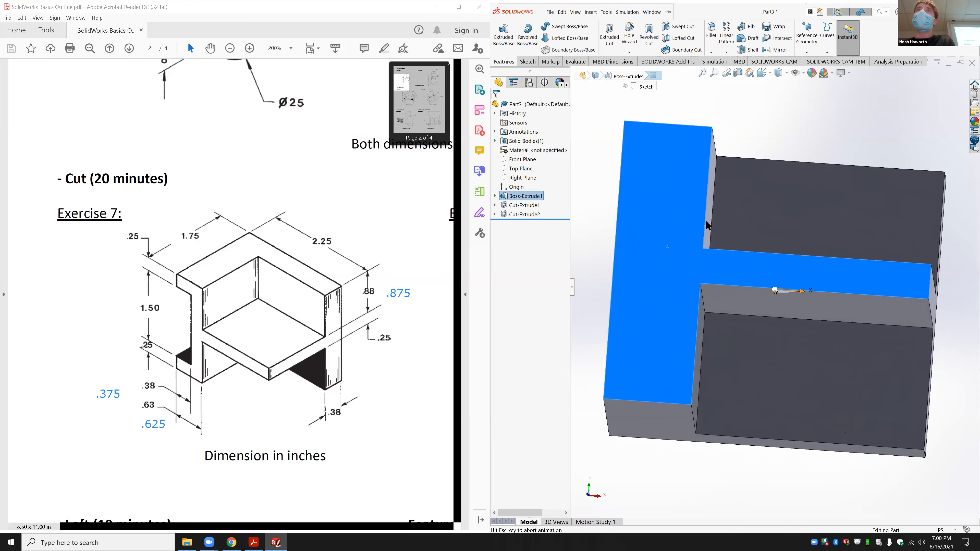
pyautogui.click(527, 62)
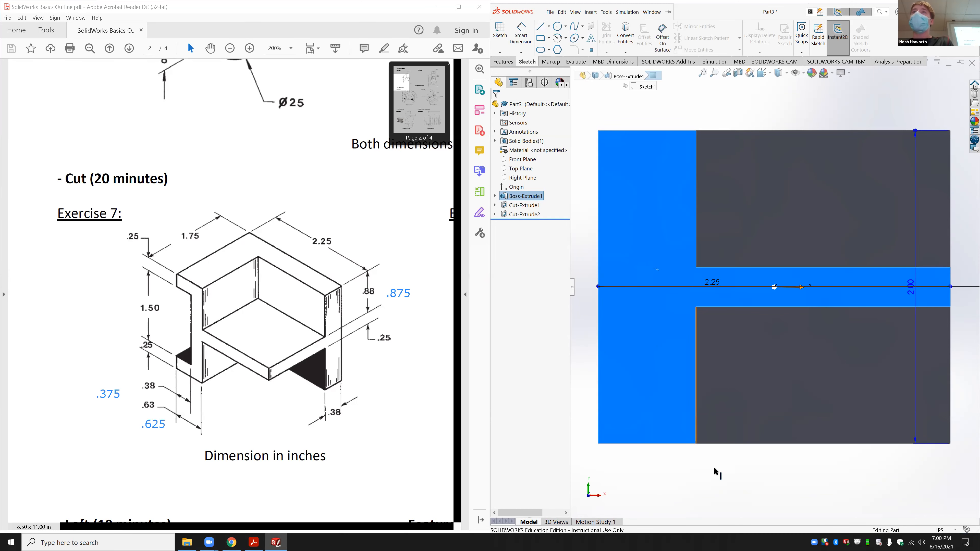
pyautogui.click(721, 478)
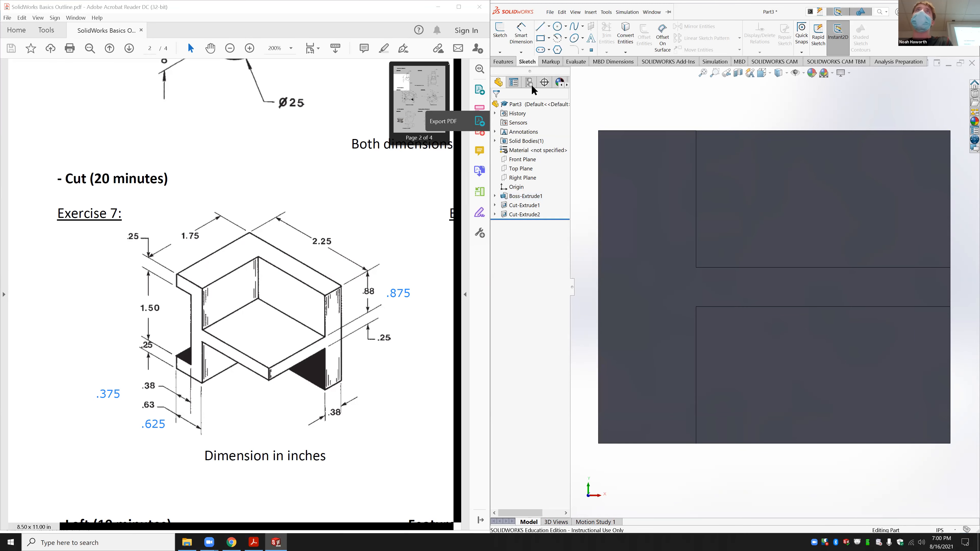
pyautogui.click(500, 35)
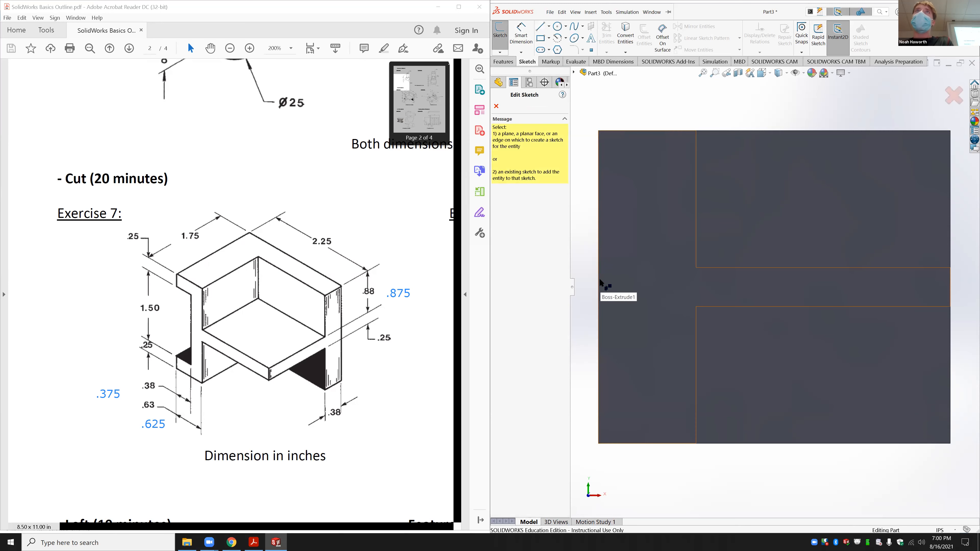
pyautogui.click(623, 247)
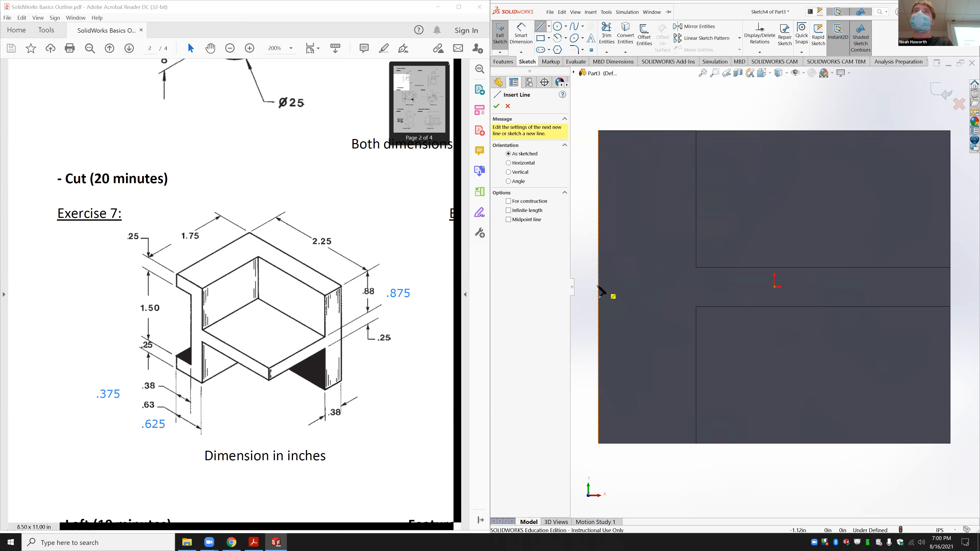
pyautogui.click(598, 287)
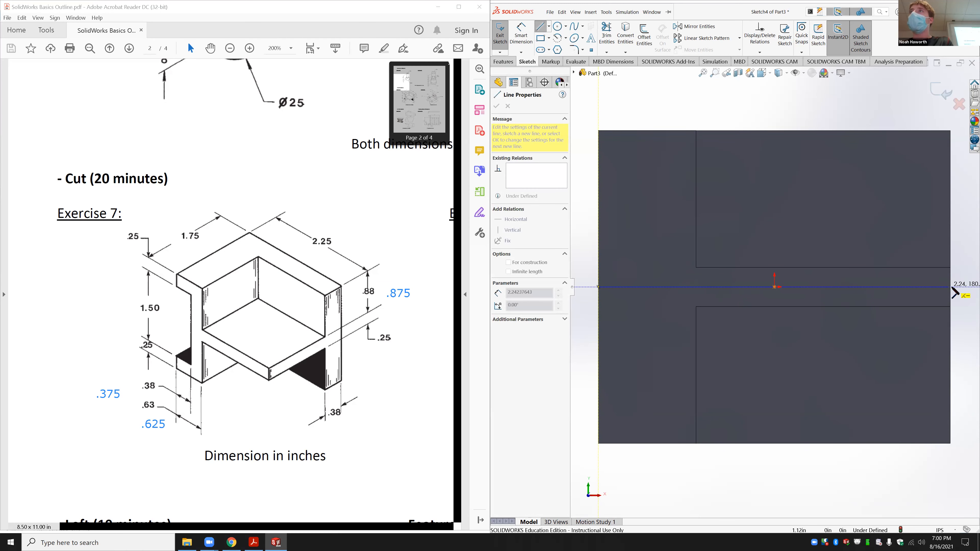
pyautogui.click(950, 286)
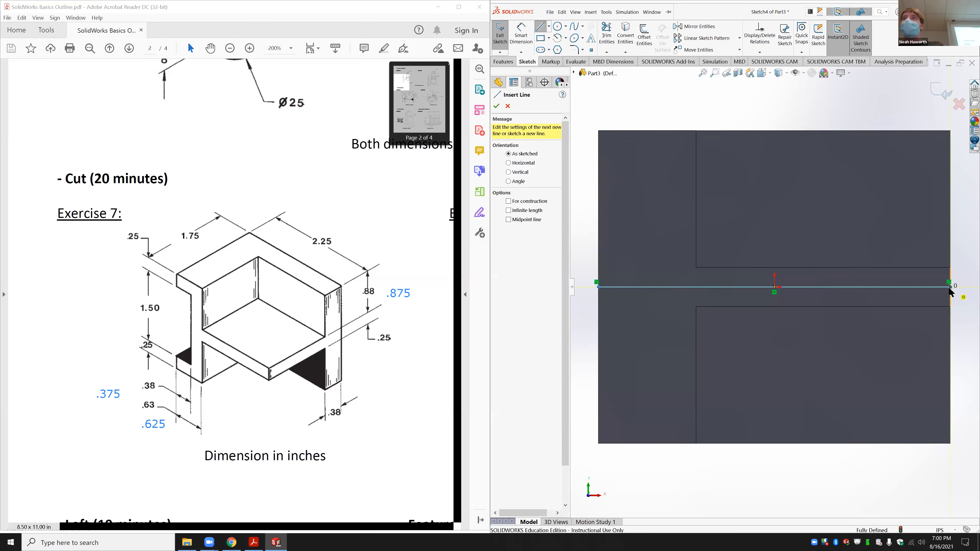
pyautogui.press('Escape')
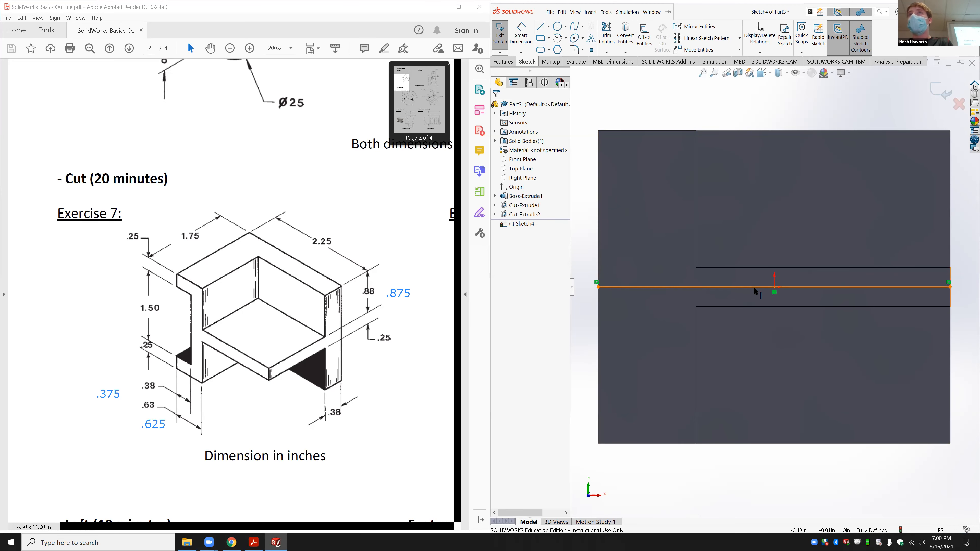
# Step: Convert the horizontal line into a construction centreline
pyautogui.click(774, 287)
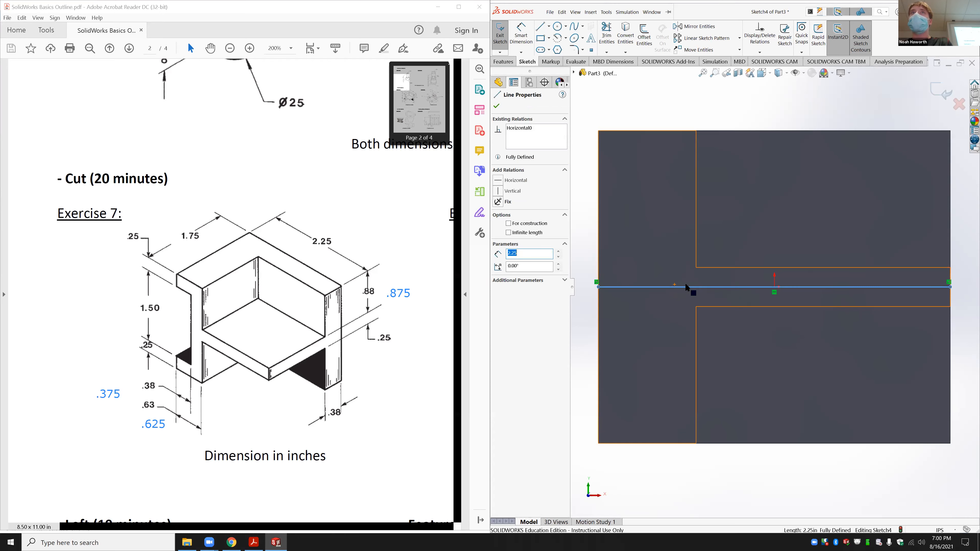
pyautogui.click(509, 224)
pyautogui.click(583, 398)
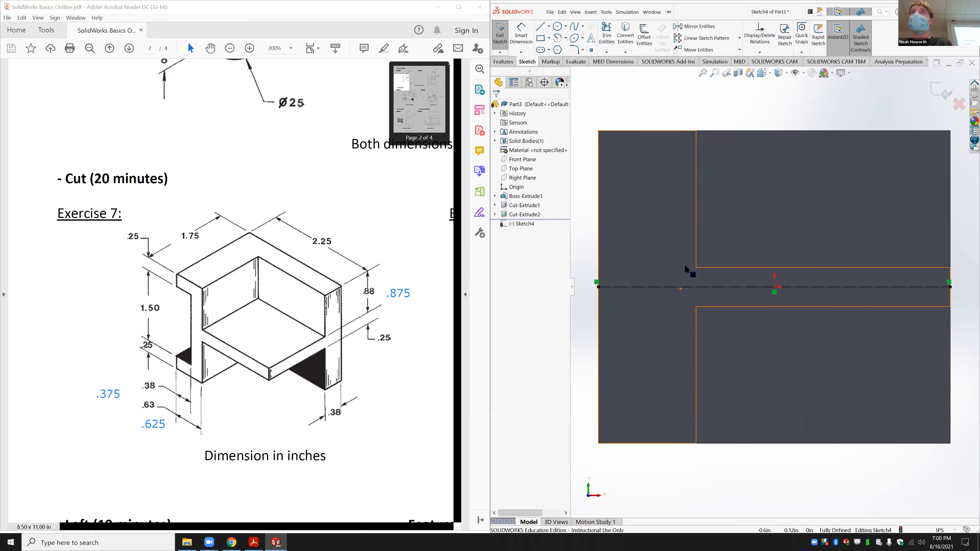
pyautogui.click(692, 287)
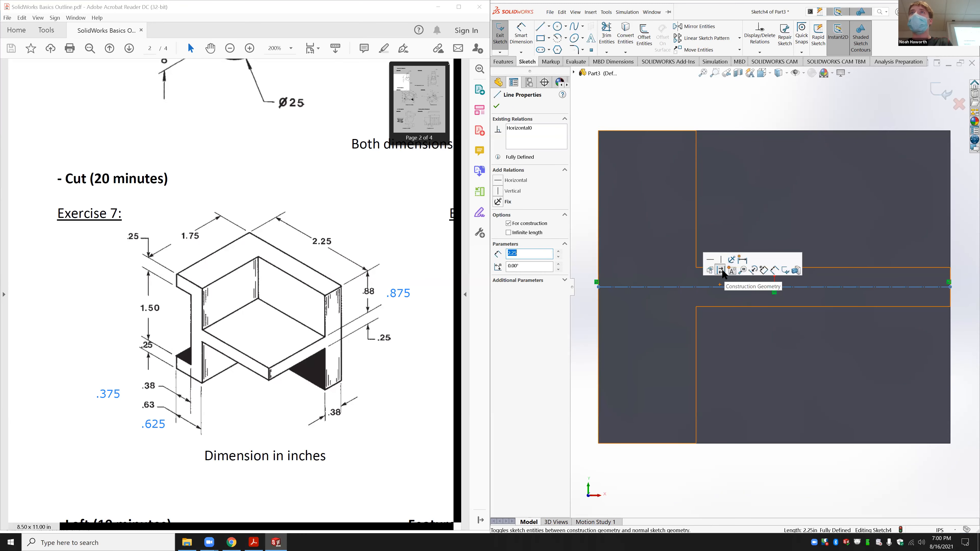
pyautogui.click(721, 271)
pyautogui.click(676, 472)
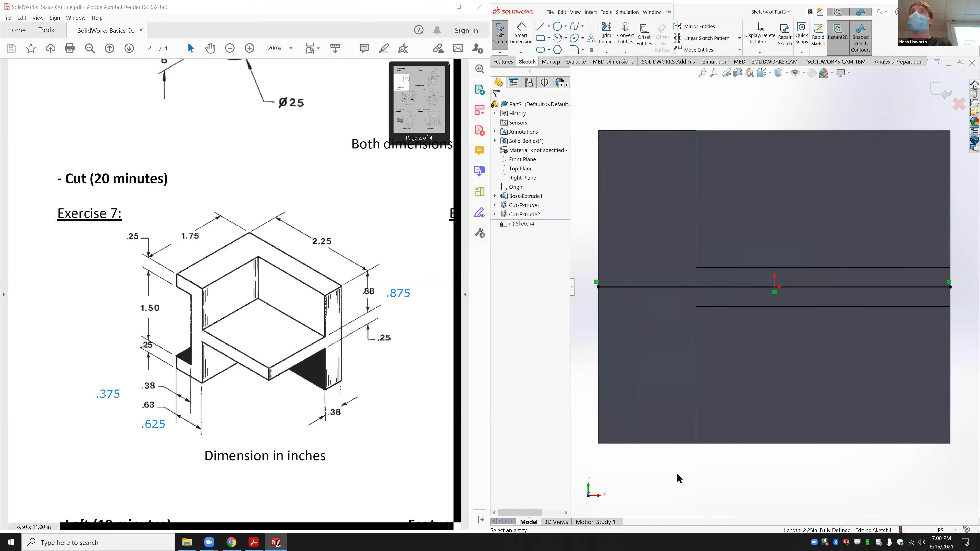
pyautogui.click(721, 288)
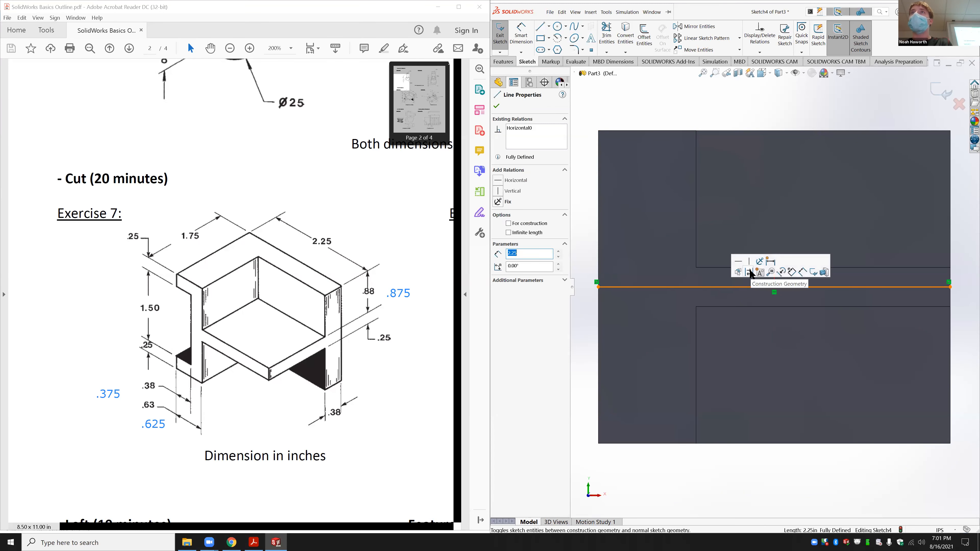
pyautogui.click(752, 275)
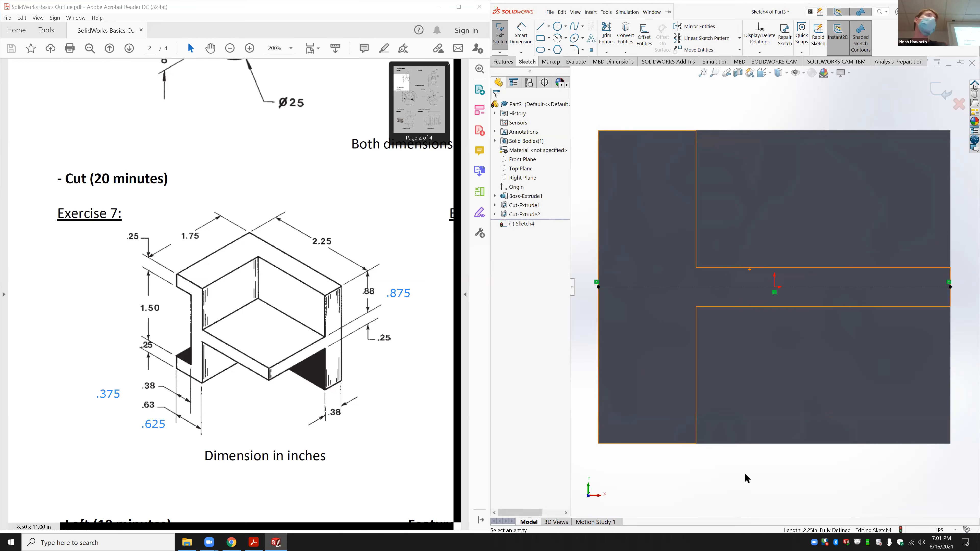
pyautogui.click(548, 38)
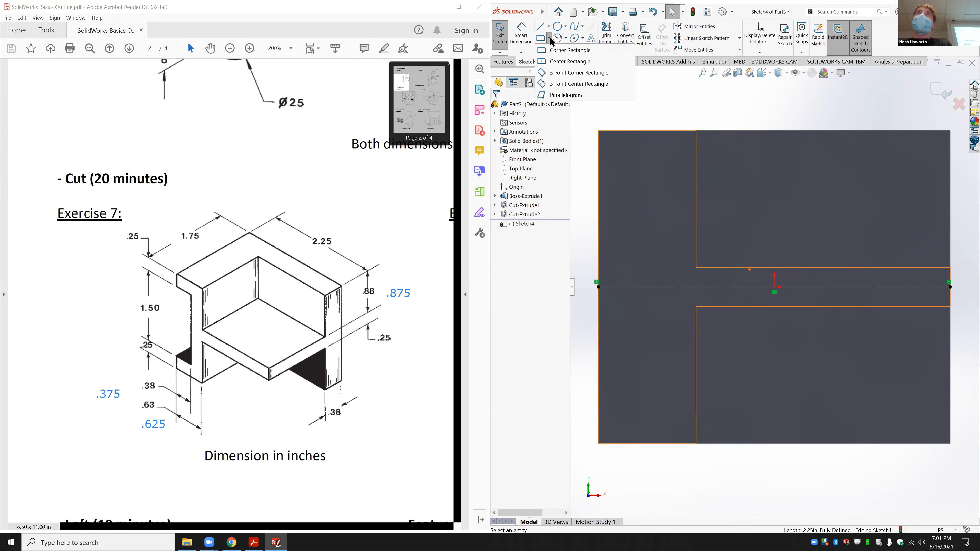
pyautogui.click(540, 26)
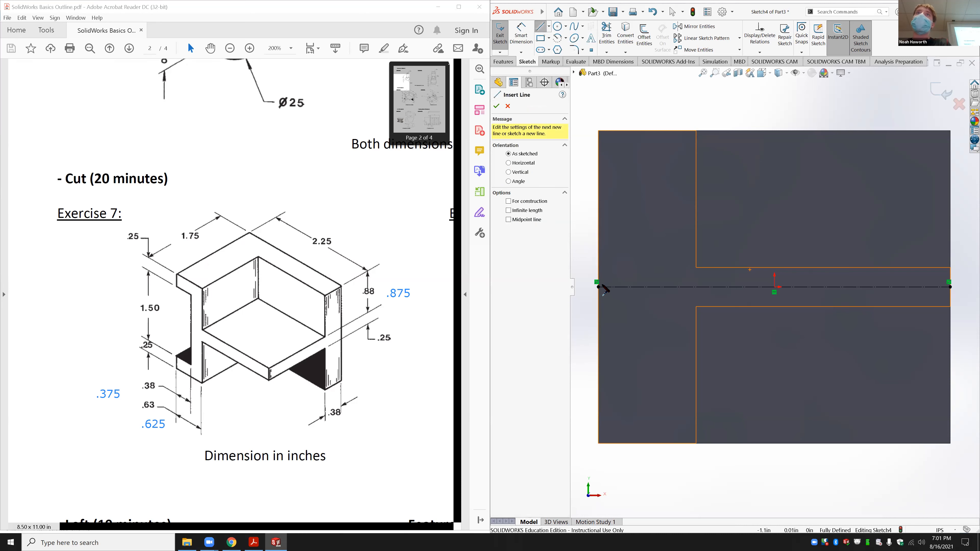
# Step: Draw a closed narrow rectangle with lines along the face's left edge, straddling the centreline
pyautogui.click(598, 287)
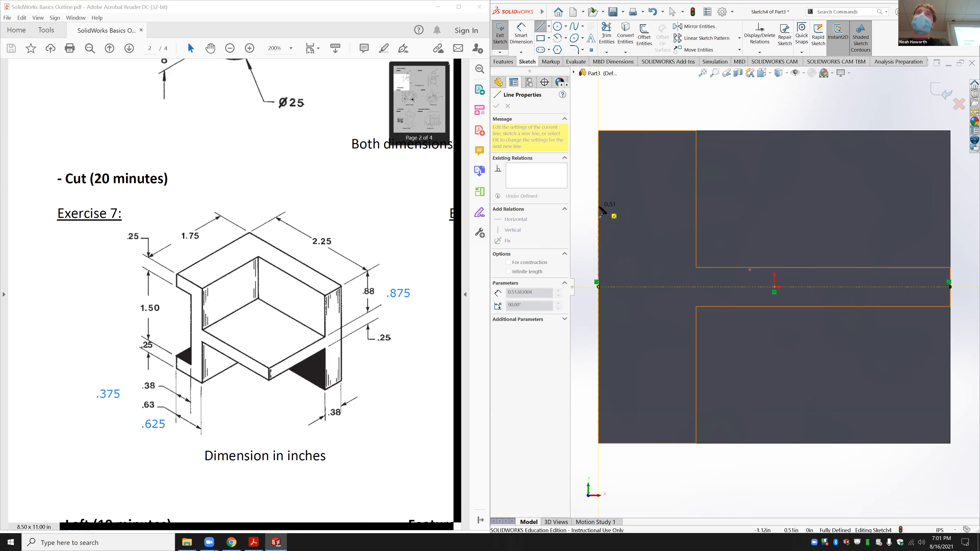
pyautogui.click(598, 206)
pyautogui.click(631, 206)
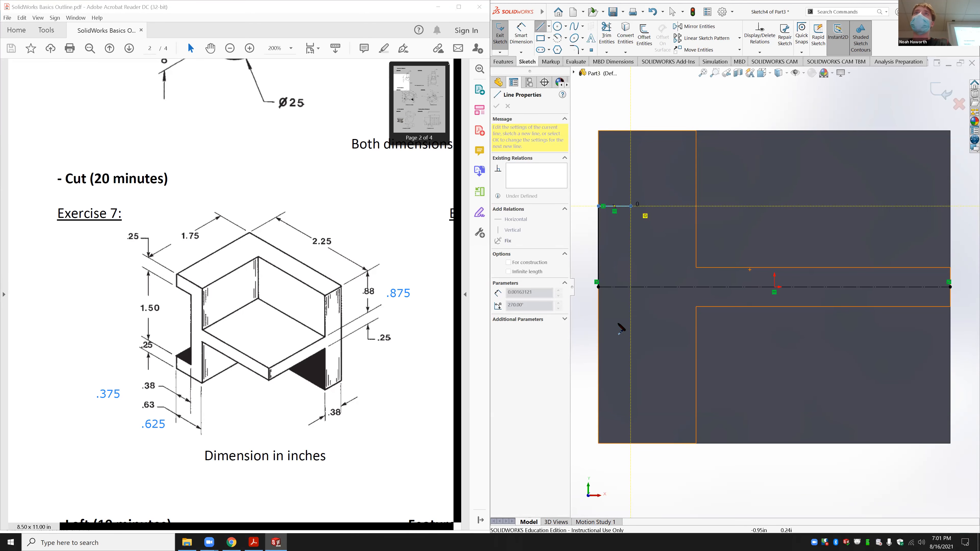
pyautogui.click(631, 368)
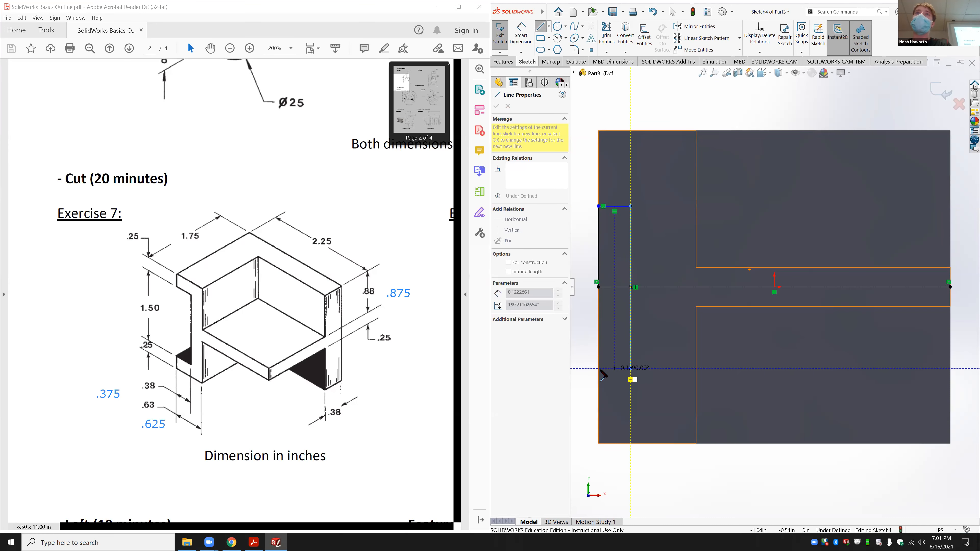
pyautogui.click(598, 367)
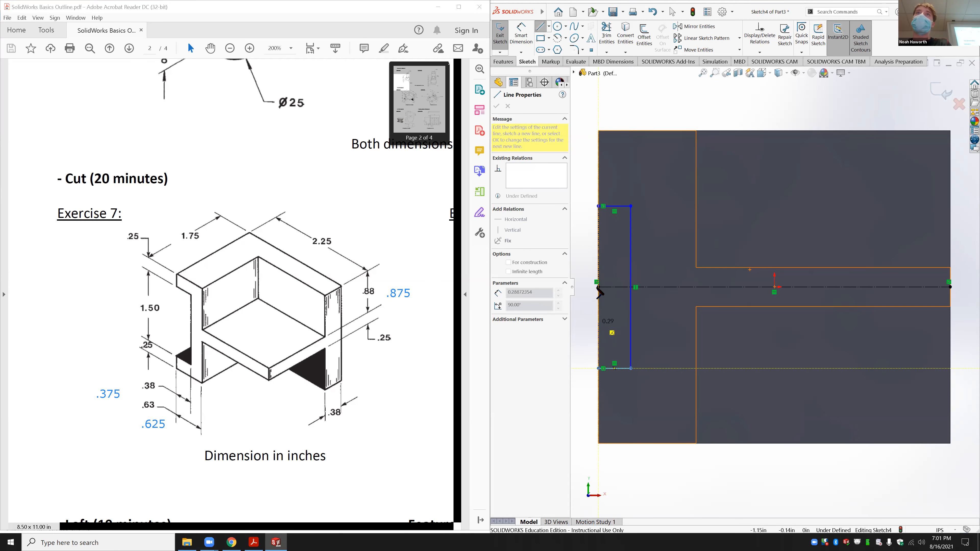
pyautogui.click(598, 286)
pyautogui.press('Escape')
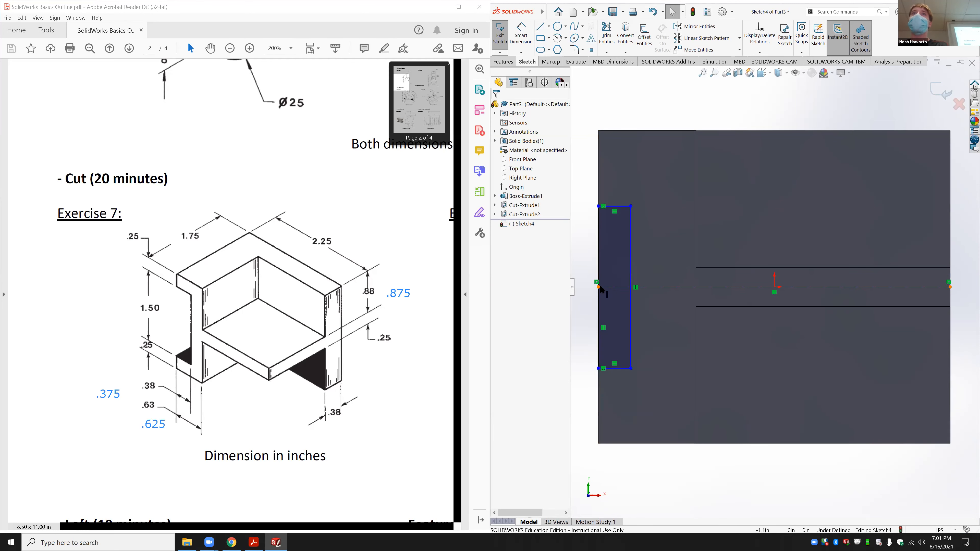
# Step: Make the two left-edge segments above and below the centreline equal
pyautogui.click(599, 324)
pyautogui.keyDown('ctrl'); pyautogui.click(598, 266); pyautogui.keyUp('ctrl')
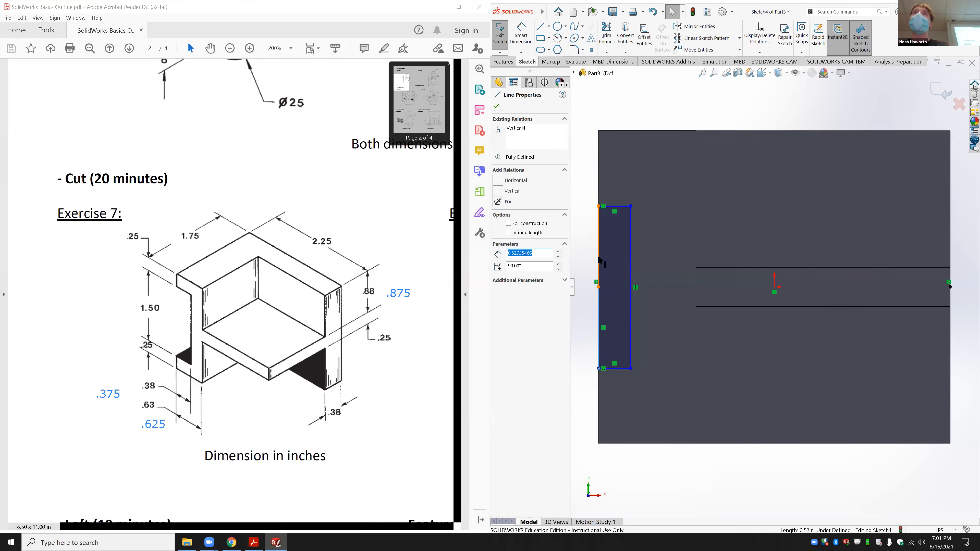
pyautogui.click(669, 231)
pyautogui.click(521, 34)
pyautogui.click(619, 206)
# Step: Dimension the left-edge rectangle 1.5 in tall and 0.375 in wide
pyautogui.click(621, 369)
pyautogui.click(743, 290)
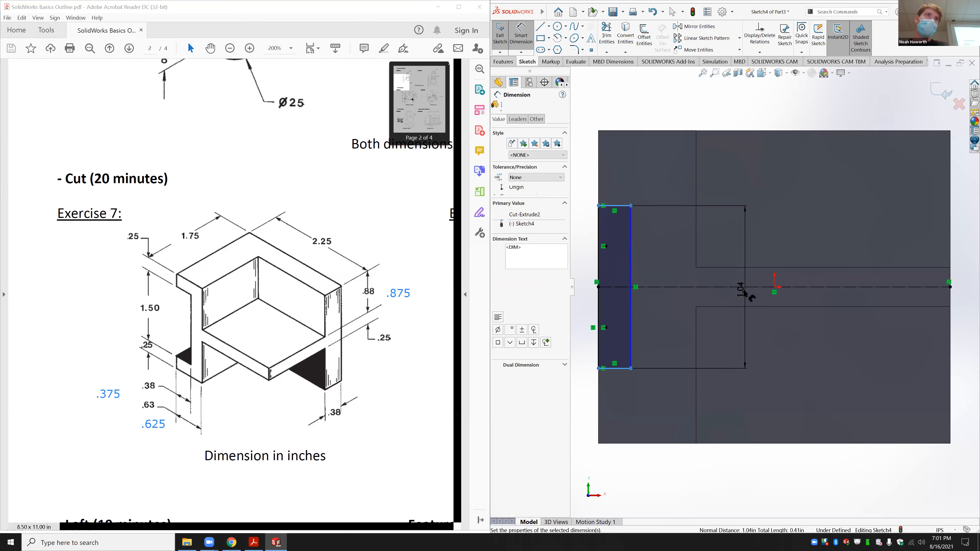
pyautogui.write('1.5')
pyautogui.press('Return')
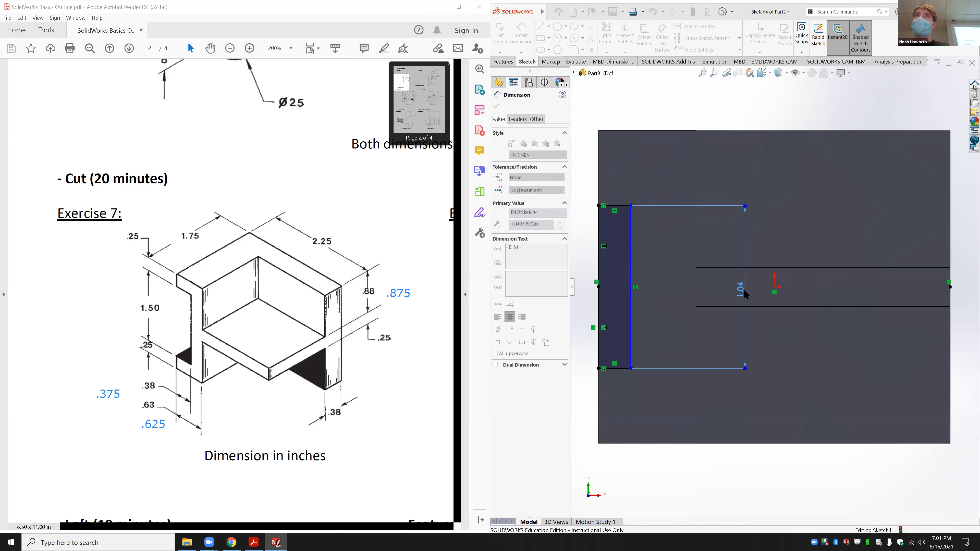
pyautogui.click(624, 159)
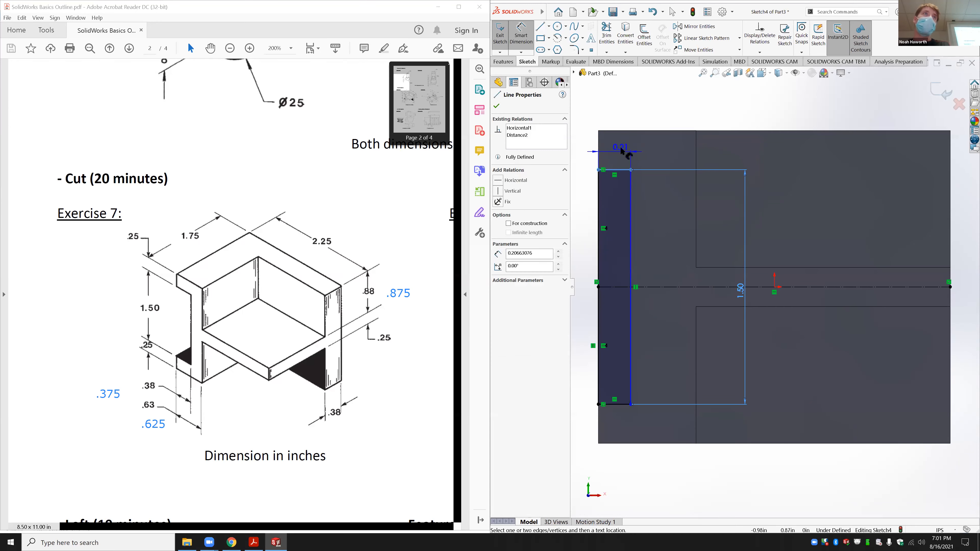
pyautogui.click(619, 152)
pyautogui.write('.375')
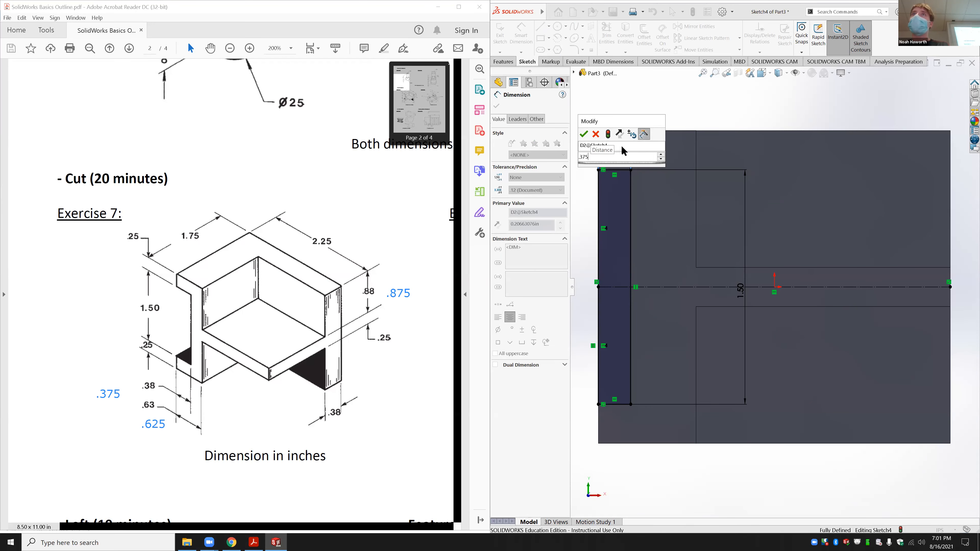
pyautogui.press('Return')
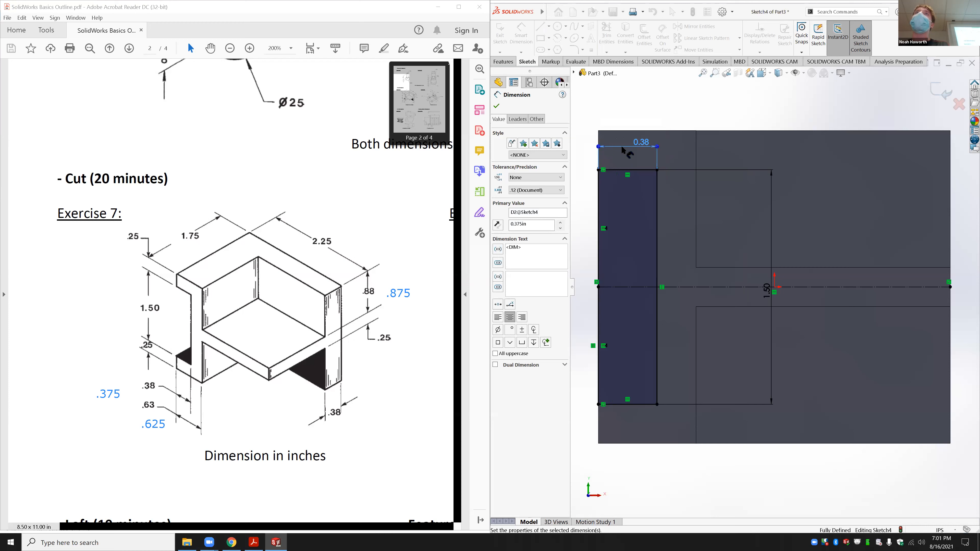
pyautogui.click(503, 62)
pyautogui.click(609, 35)
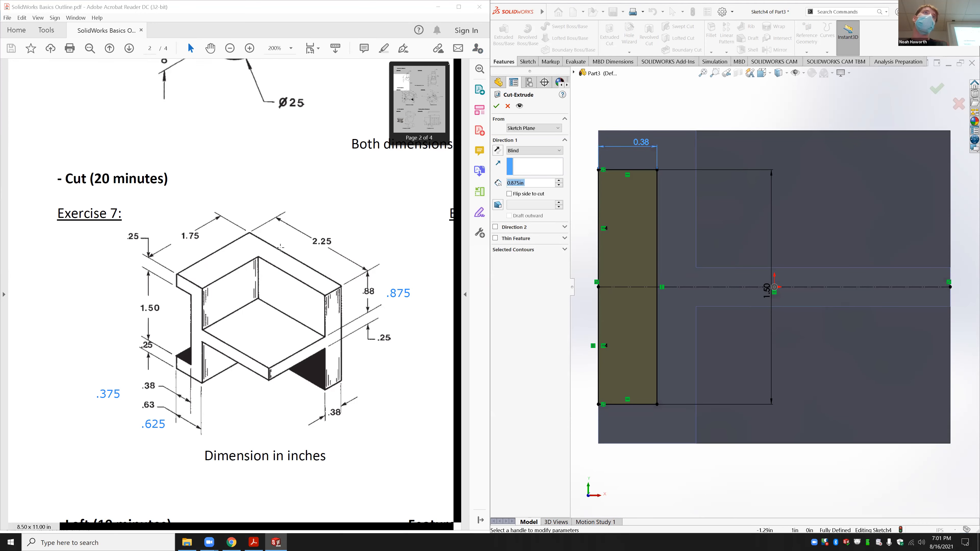
# Step: Orbit the cut preview and drag its depth out to about 3.065 in
pyautogui.moveTo(675, 142)
pyautogui.mouseDown(button='middle')
pyautogui.moveTo(725, 200)
pyautogui.moveTo(792, 339)
pyautogui.mouseUp(button='middle')
pyautogui.scroll(5, 767, 270)
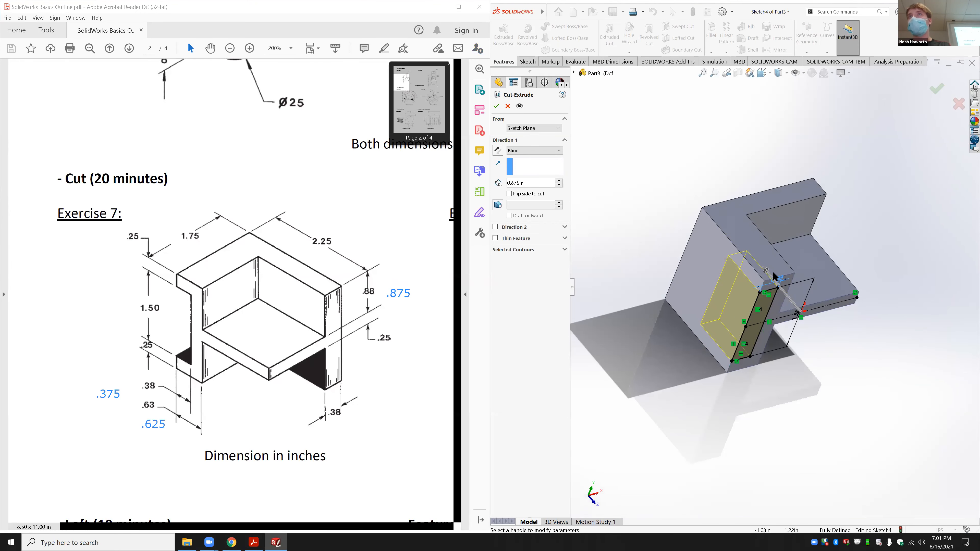
pyautogui.moveTo(767, 271); pyautogui.dragTo(687, 179)
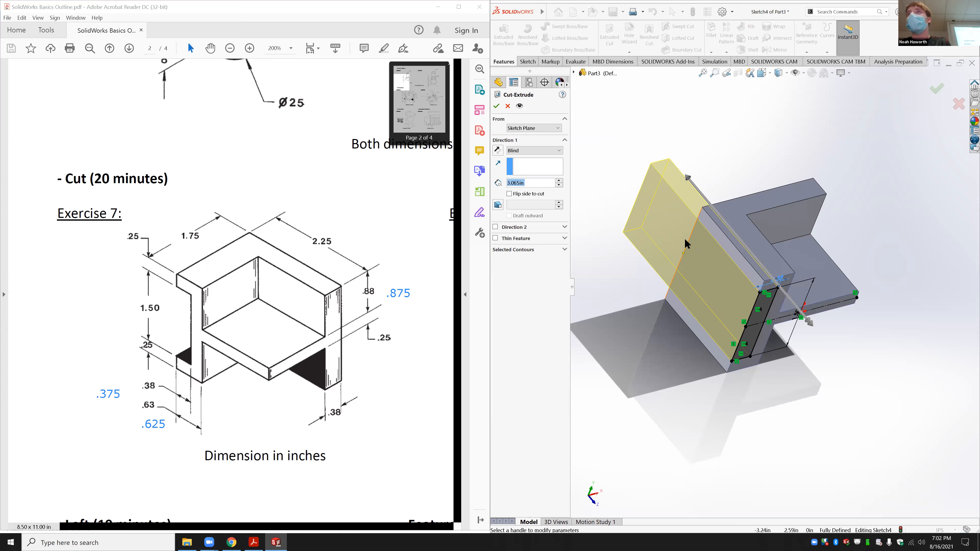
# Step: Set the cut's end condition to Up To Surface at the top face, creating Cut-Extrude3
pyautogui.click(545, 150)
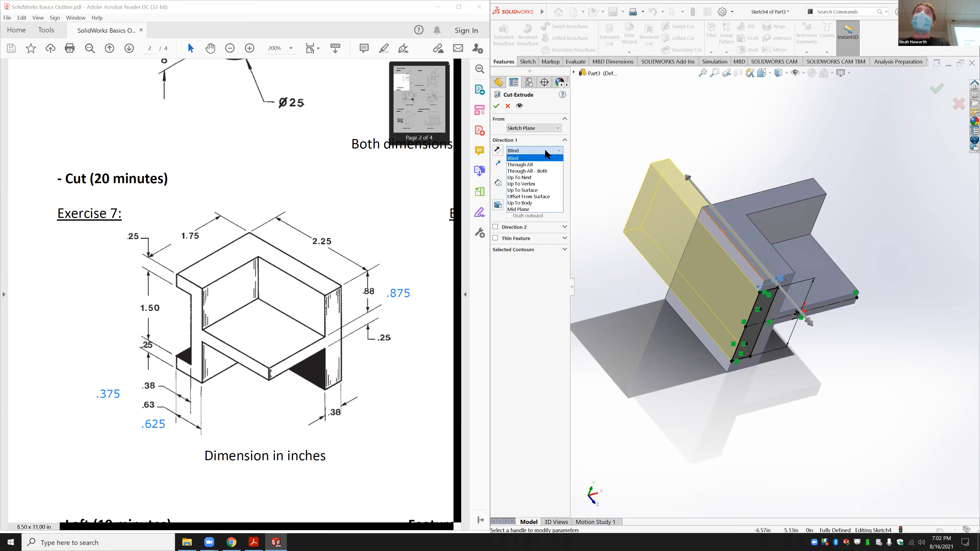
pyautogui.click(542, 166)
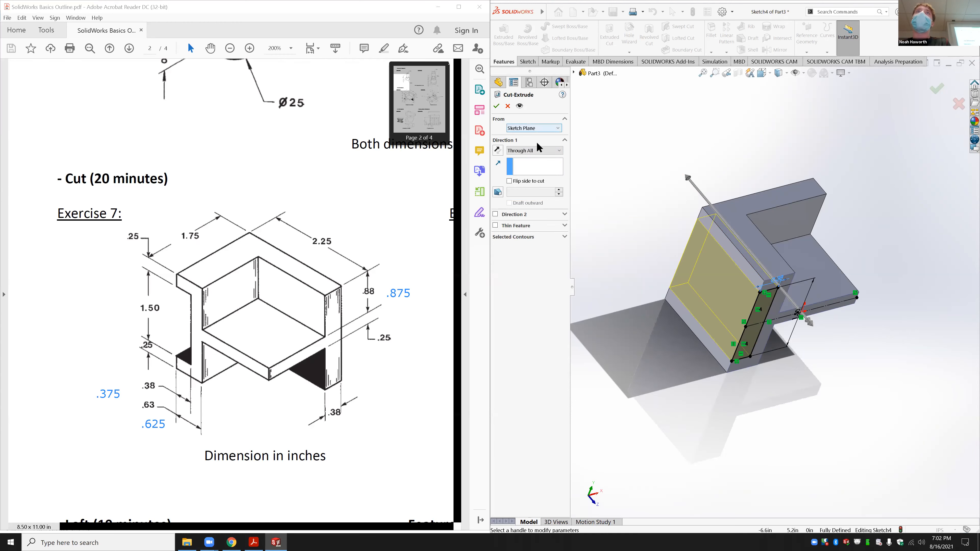
pyautogui.click(539, 150)
pyautogui.click(538, 174)
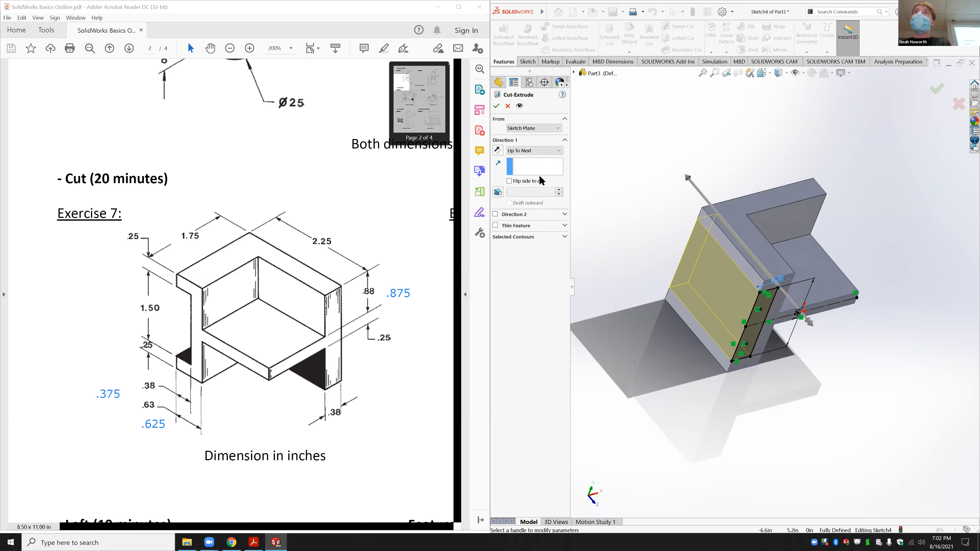
pyautogui.click(536, 153)
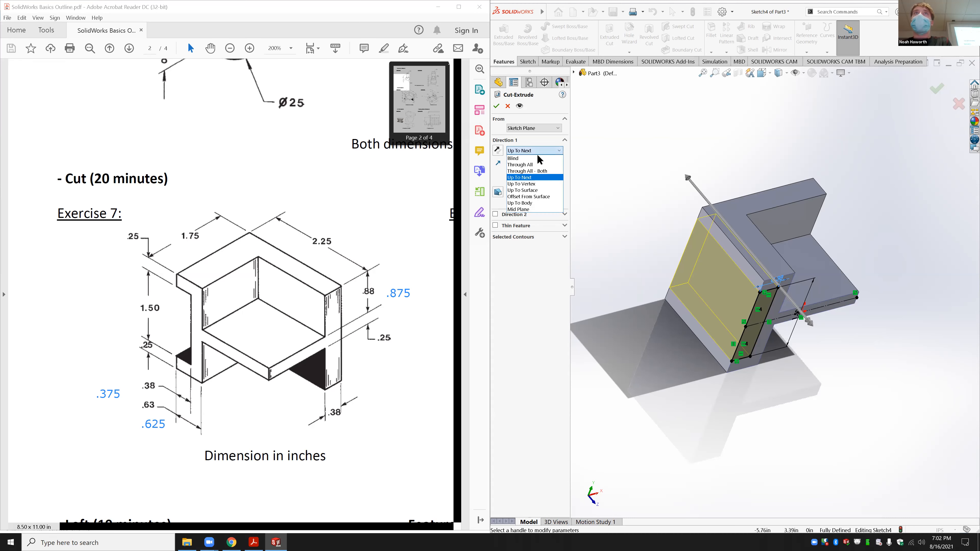
pyautogui.click(539, 190)
pyautogui.moveTo(746, 161); pyautogui.dragTo(742, 223, button='middle')
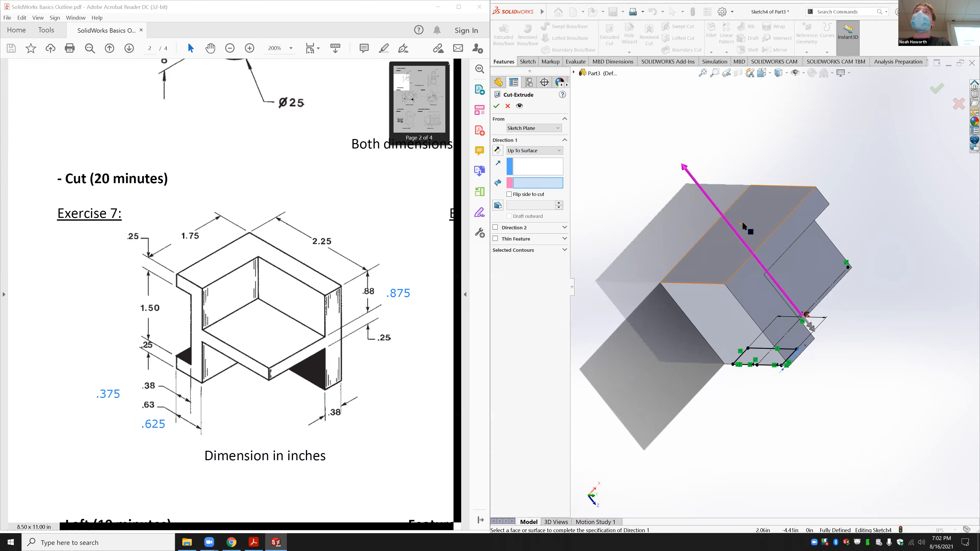
pyautogui.click(743, 223)
pyautogui.moveTo(814, 380)
pyautogui.mouseDown(button='middle')
pyautogui.moveTo(770, 314)
pyautogui.moveTo(714, 285)
pyautogui.mouseUp(button='middle')
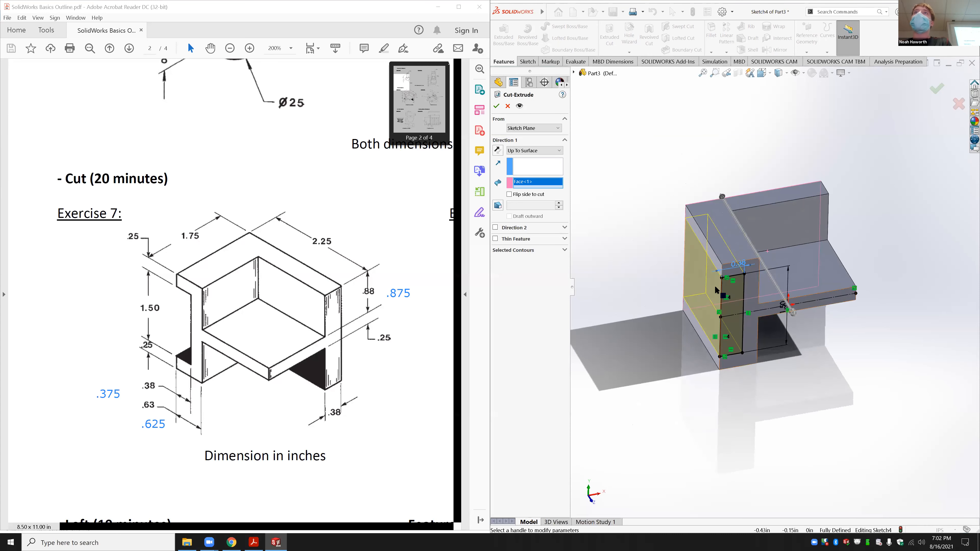
pyautogui.click(496, 106)
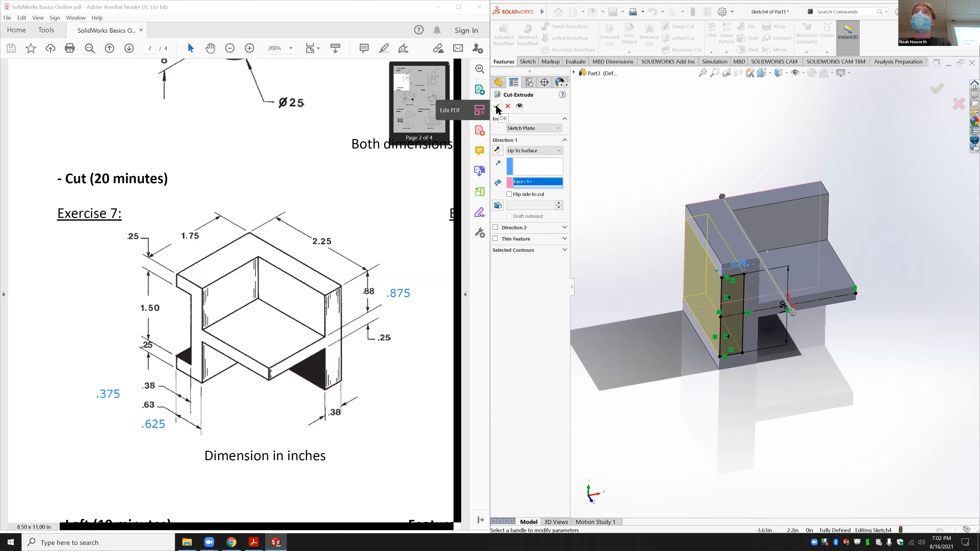
pyautogui.moveTo(653, 241); pyautogui.dragTo(638, 203, button='middle')
# Step: Switch to isometric view, save the part as Exercise 7.SLDPRT, and close it
pyautogui.press('space')
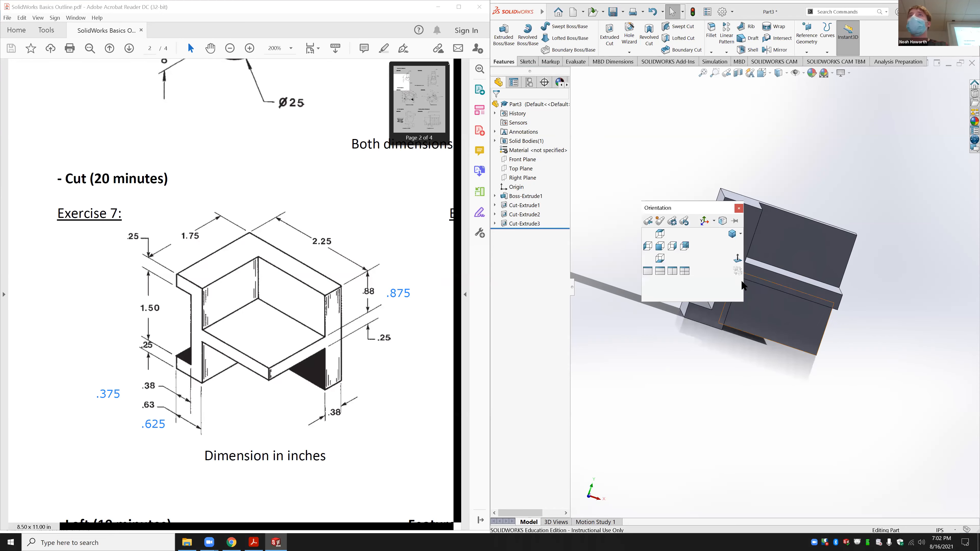
pyautogui.click(727, 229)
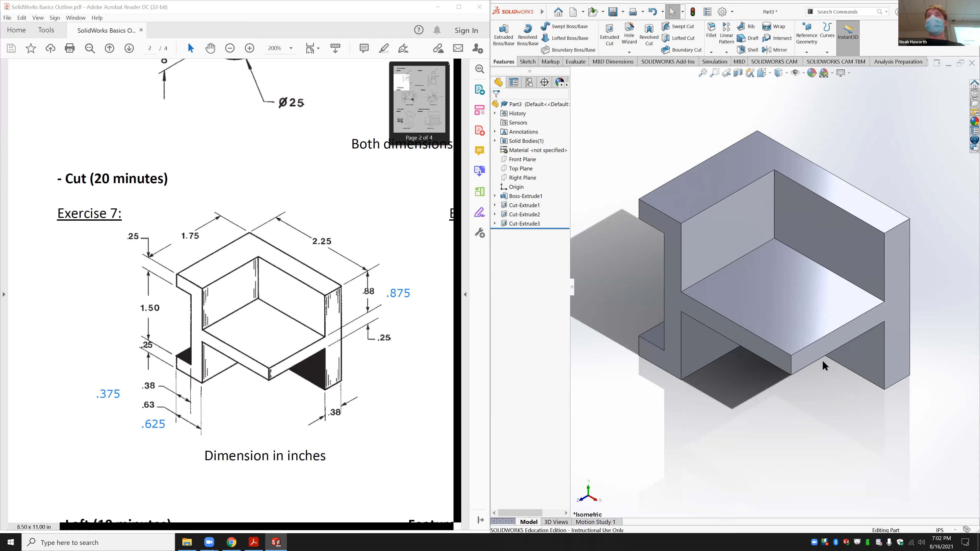
pyautogui.hotkey('ctrl', 's')
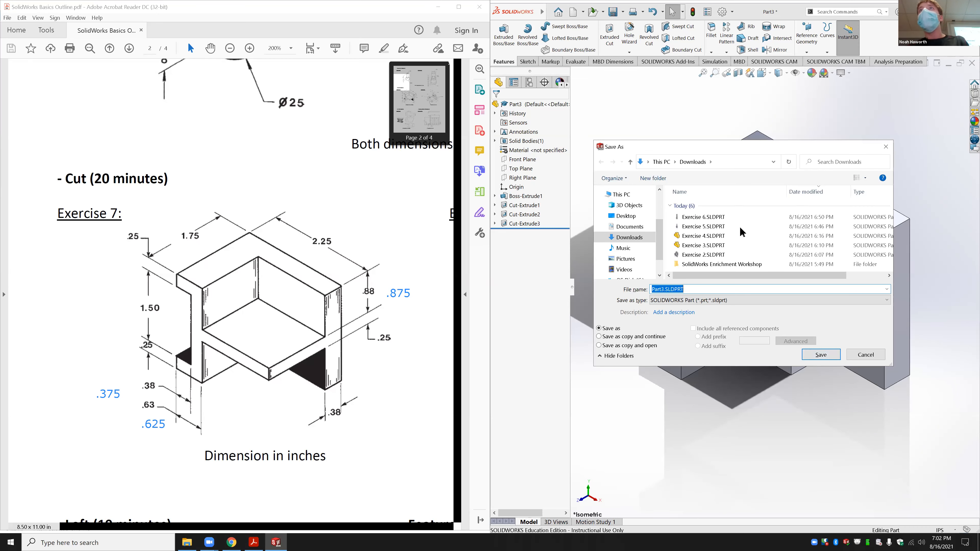
pyautogui.click(735, 217)
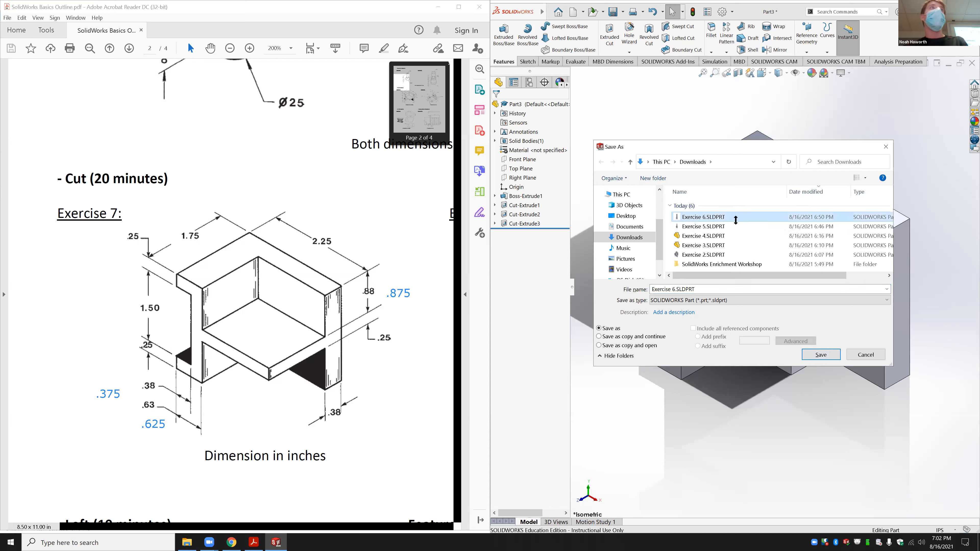
pyautogui.click(673, 290)
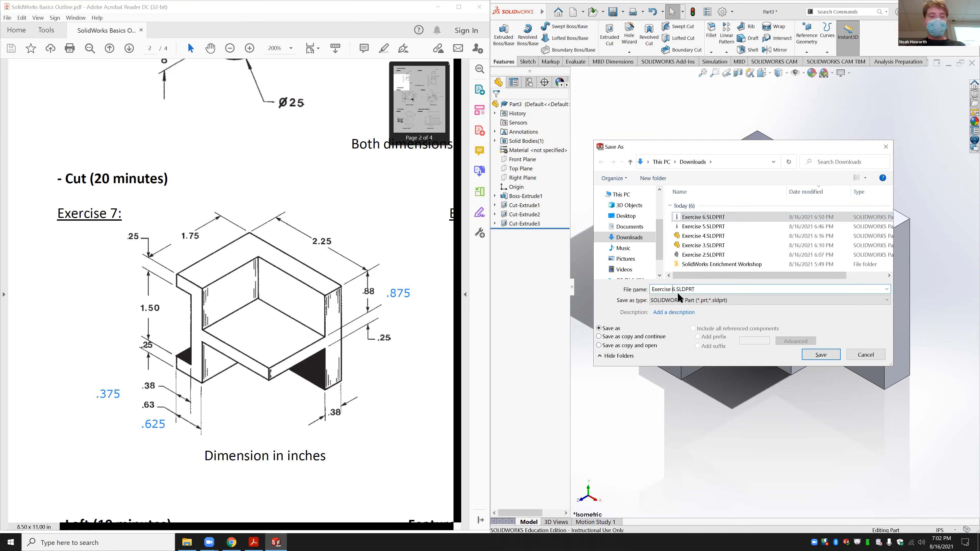
pyautogui.write('7')
pyautogui.press('Return')
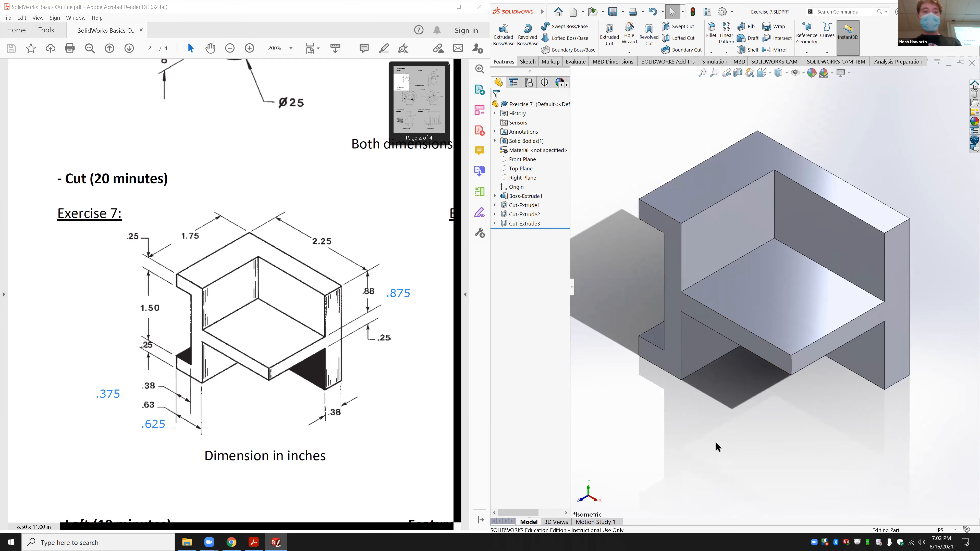
pyautogui.hotkey('ctrl', 'w')
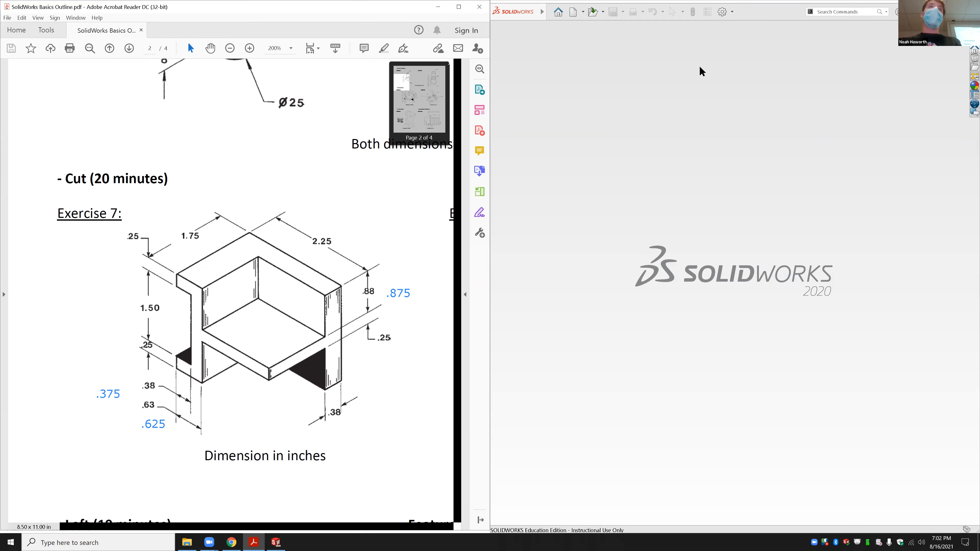
# Step: Scroll the exercise PDF down to the Exercise 8 L-shaped bracket with Ø13 and Ø16 holes
pyautogui.click(311, 501)
pyautogui.middleClick(325, 339)
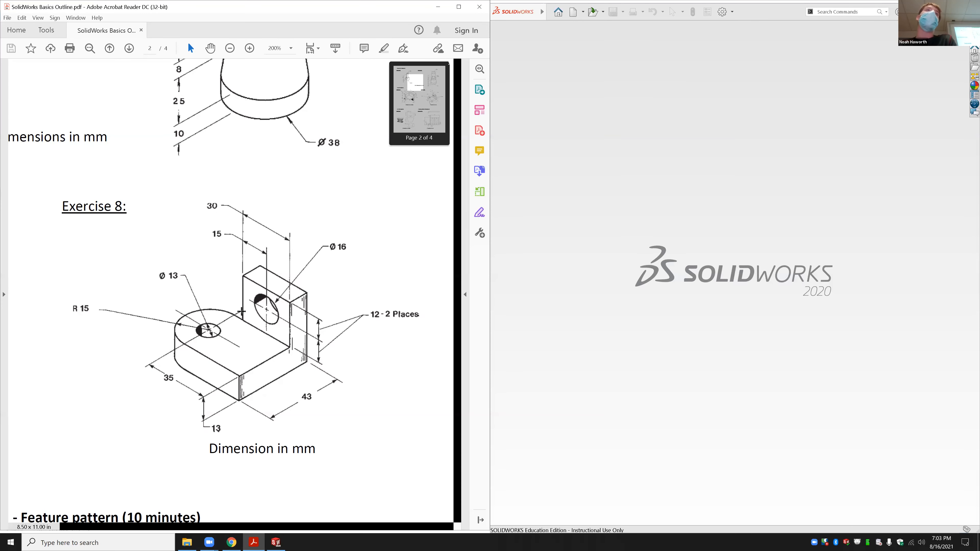
# Step: Create a new part and turn the view normal to the Top Plane
pyautogui.click(622, 174)
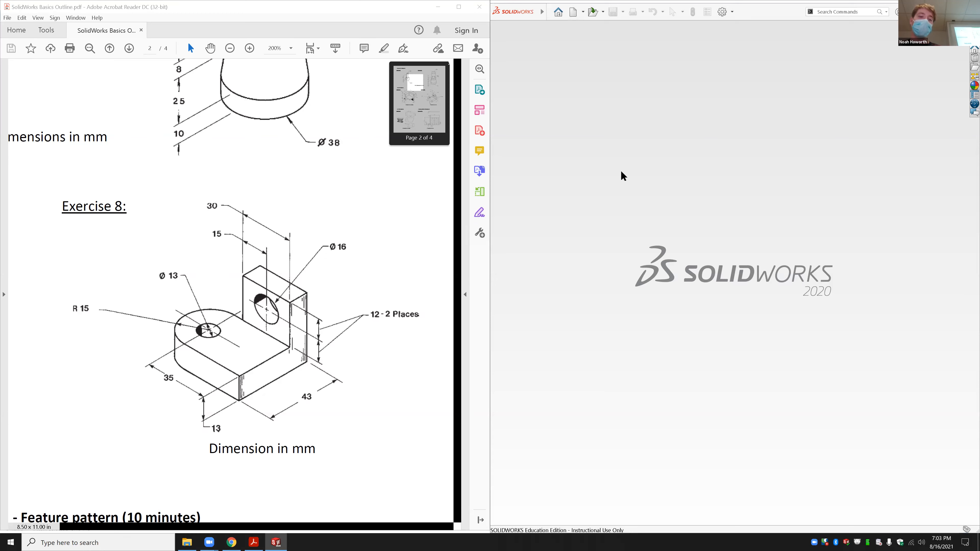
pyautogui.hotkey('ctrl', 'n')
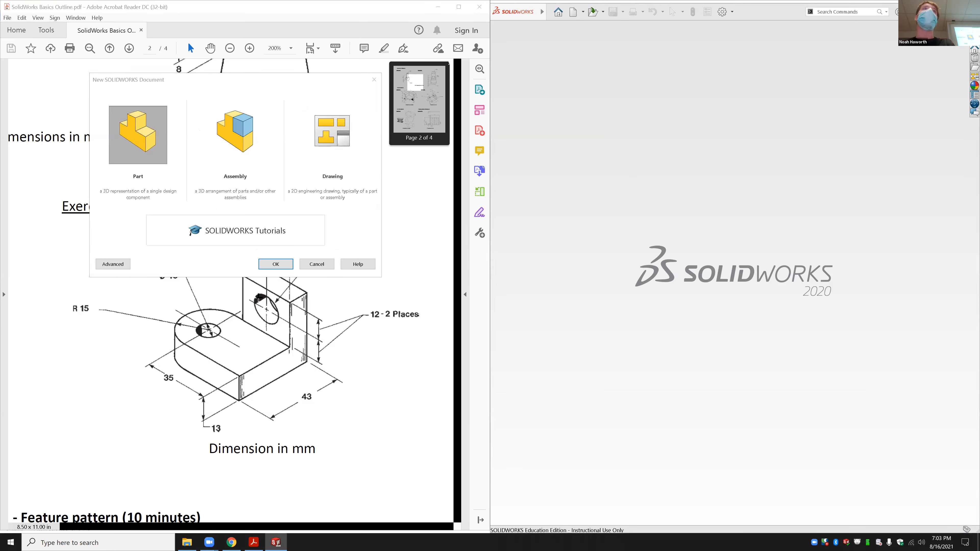
pyautogui.press('Return')
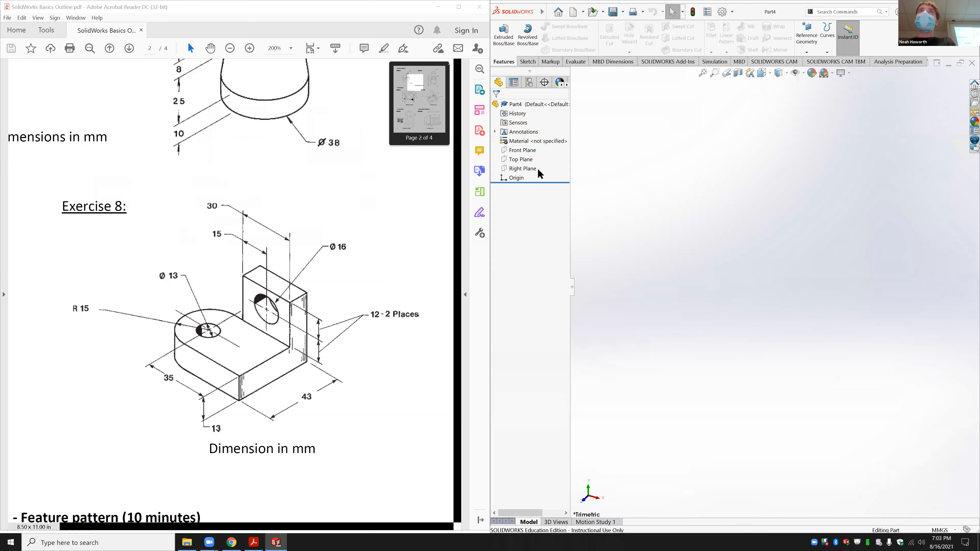
pyautogui.click(520, 159)
pyautogui.click(563, 154)
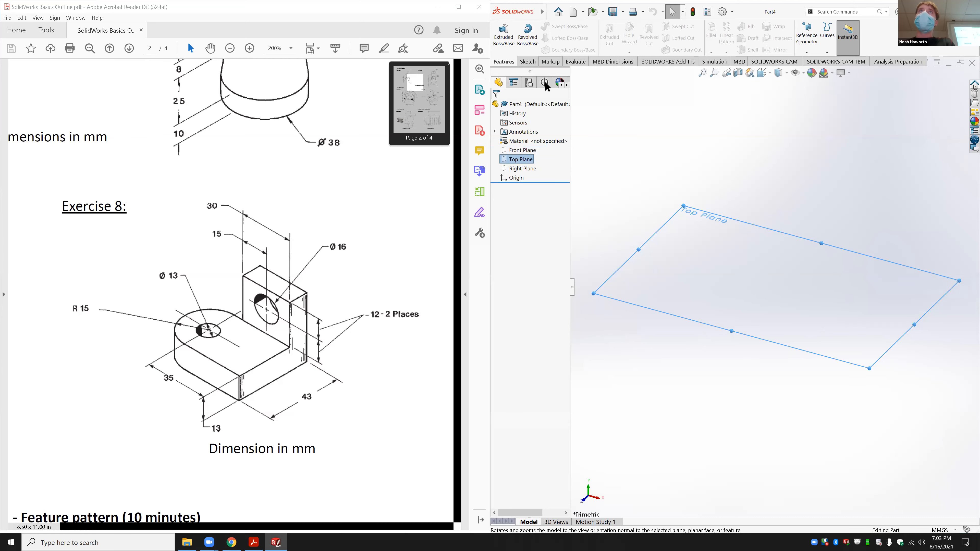
# Step: Sketch a circle centred on the origin on the Top Plane
pyautogui.click(527, 62)
pyautogui.click(558, 27)
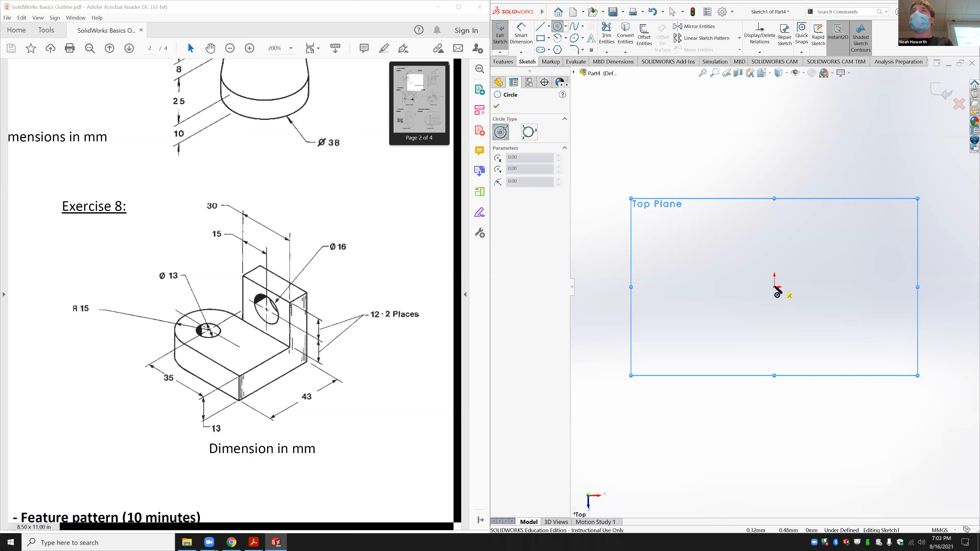
pyautogui.click(774, 287)
pyautogui.click(774, 232)
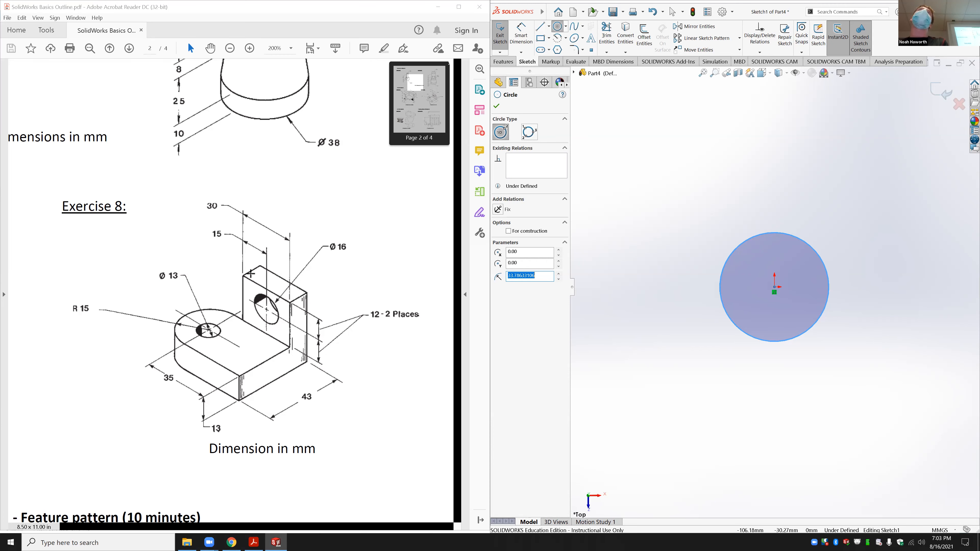
pyautogui.press('Escape')
# Step: Draw three lines forming a rectangular extension from the circle's top to its bottom, on the right
pyautogui.press('l')
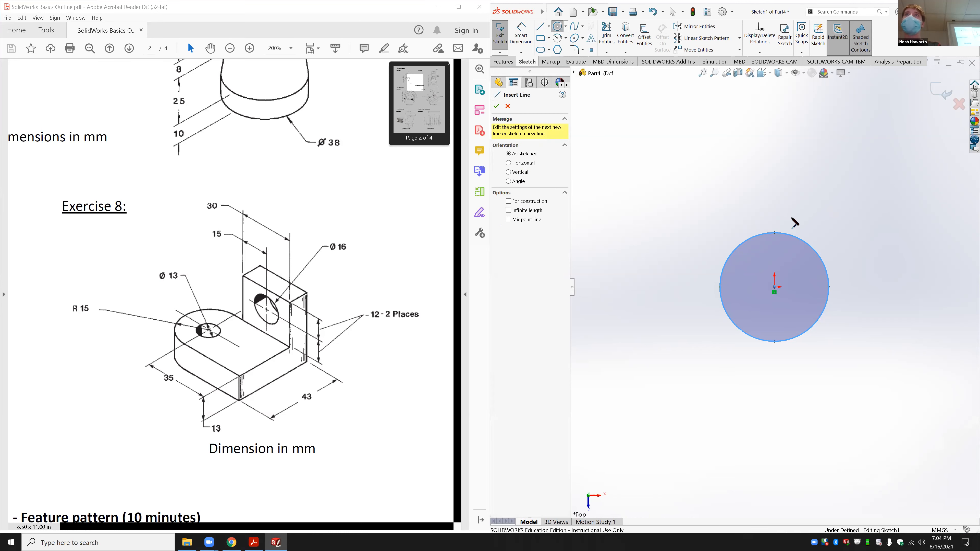
pyautogui.click(775, 232)
pyautogui.click(928, 233)
pyautogui.click(927, 341)
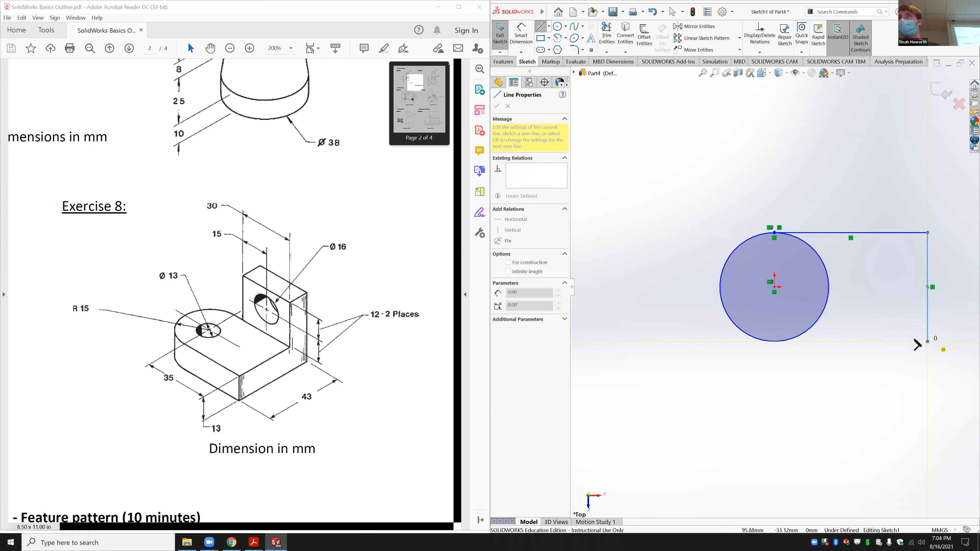
pyautogui.click(774, 341)
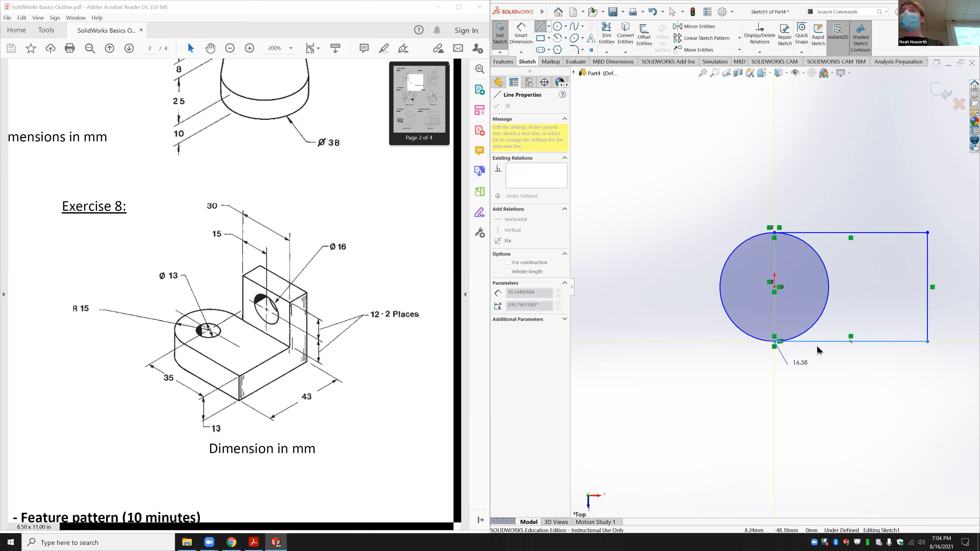
pyautogui.press('Escape')
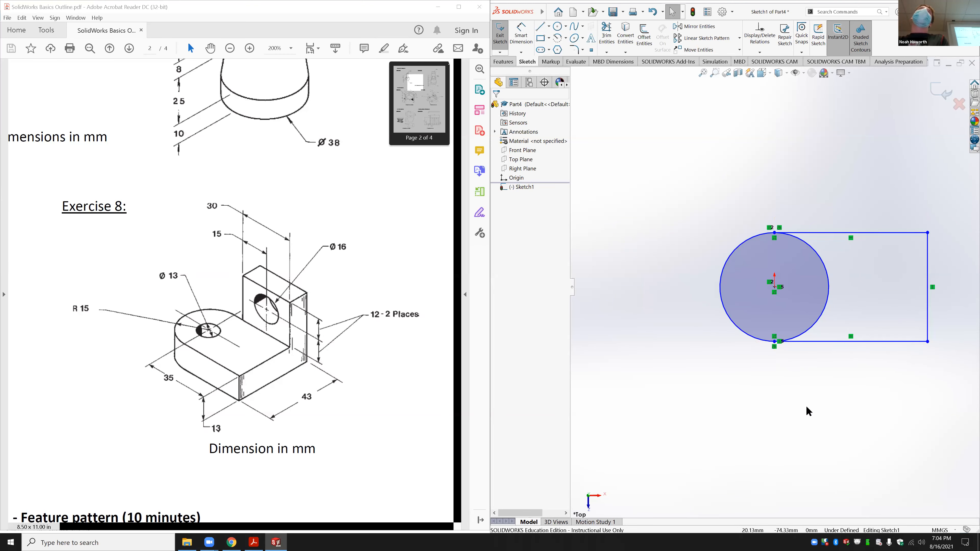
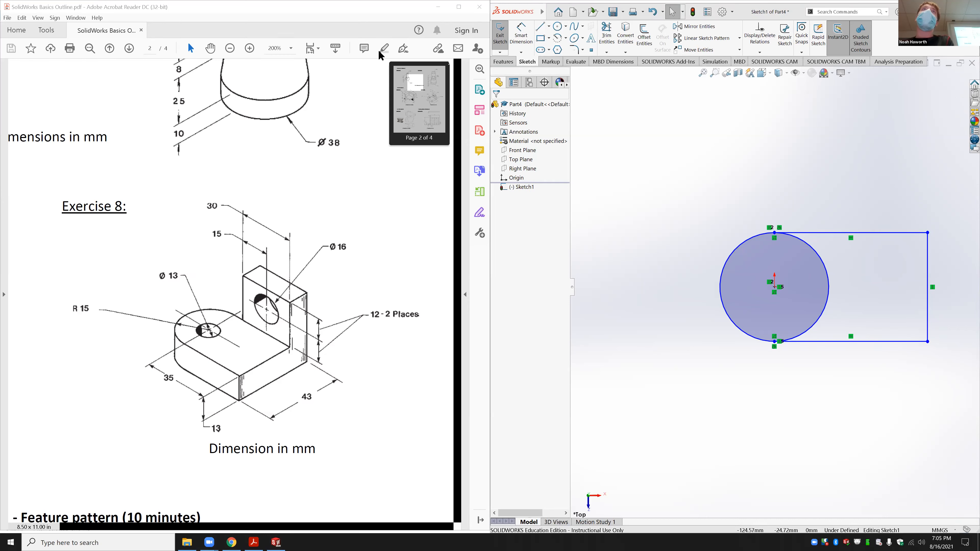
# Step: Try drawing a straight slot, then delete it from the sketch
pyautogui.moveTo(657, 115)
pyautogui.mouseDown()
pyautogui.moveTo(642, 123)
pyautogui.moveTo(656, 152)
pyautogui.moveTo(696, 158)
pyautogui.moveTo(798, 146)
pyautogui.moveTo(763, 114)
pyautogui.moveTo(655, 112)
pyautogui.mouseUp()
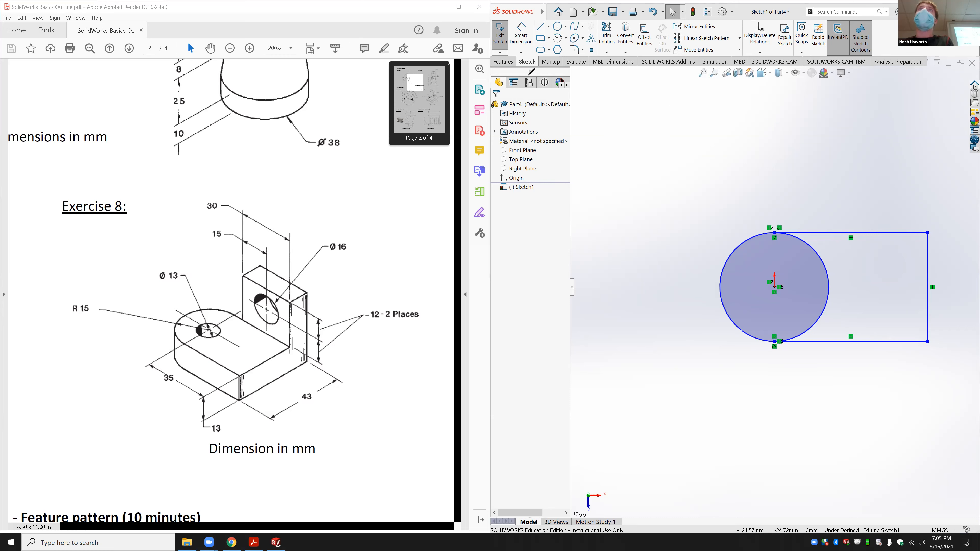
pyautogui.click(540, 49)
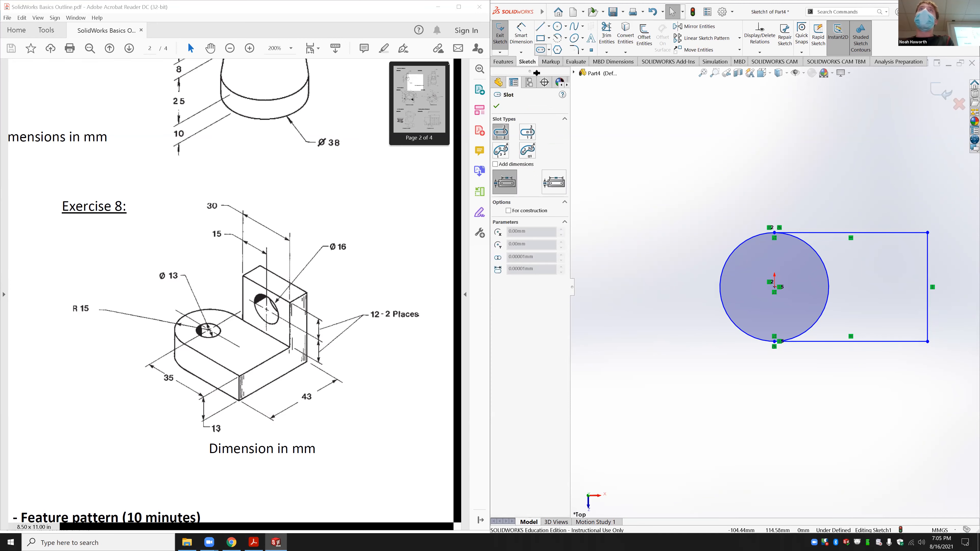
pyautogui.click(677, 141)
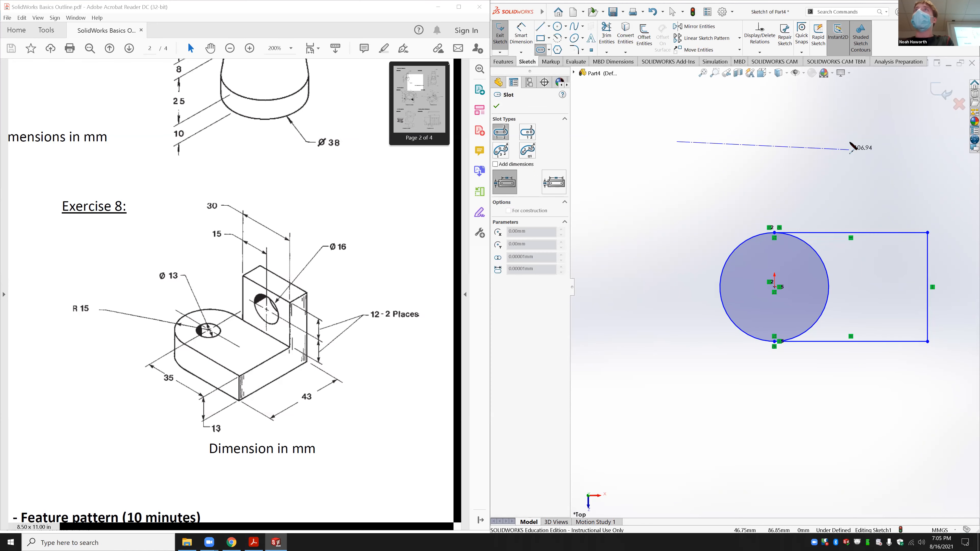
pyautogui.click(851, 142)
pyautogui.click(848, 121)
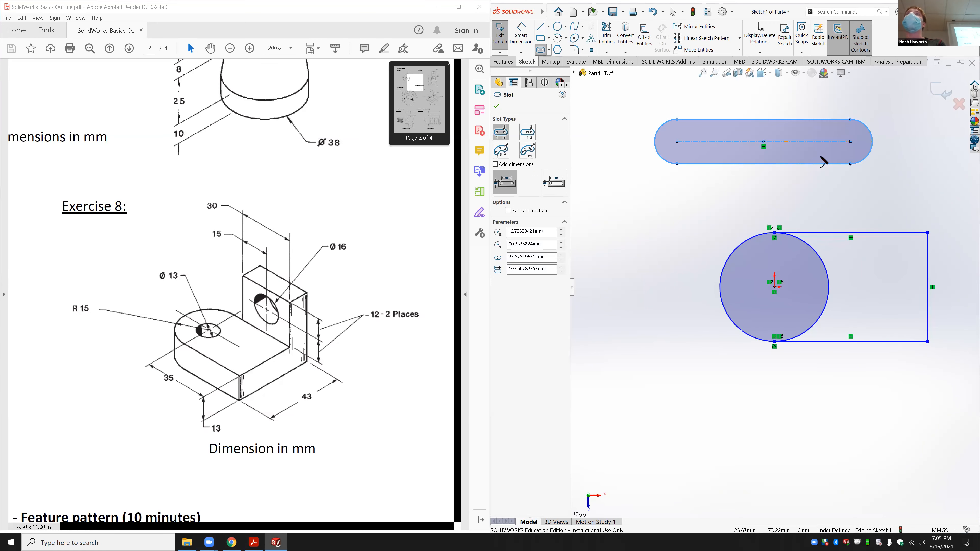
pyautogui.press('Escape')
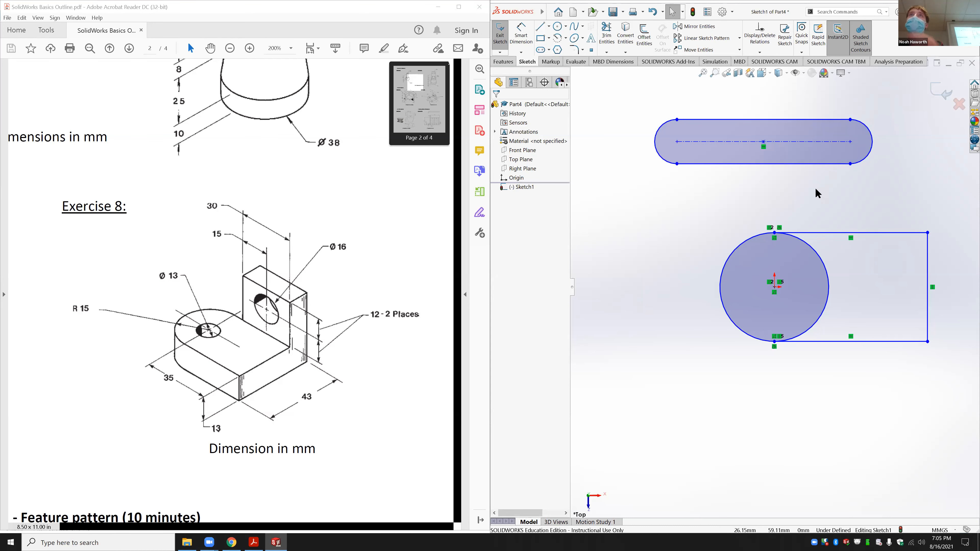
pyautogui.click(770, 146)
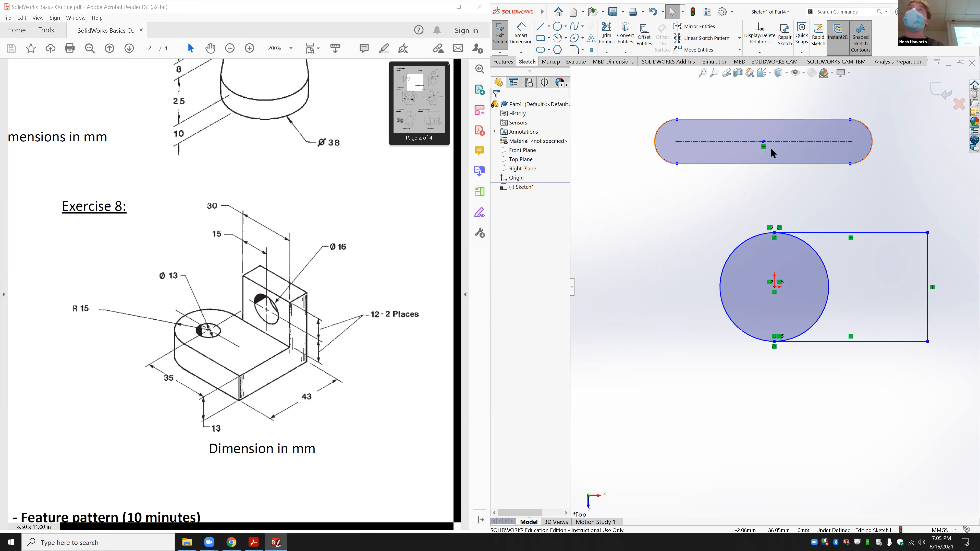
pyautogui.press('Delete')
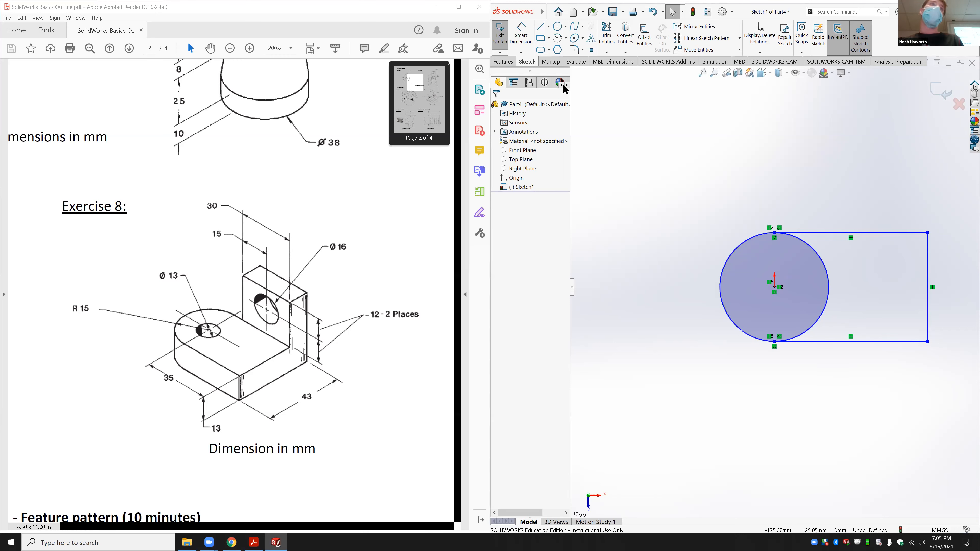
# Step: Draw a small circle centred on the origin
pyautogui.click(558, 26)
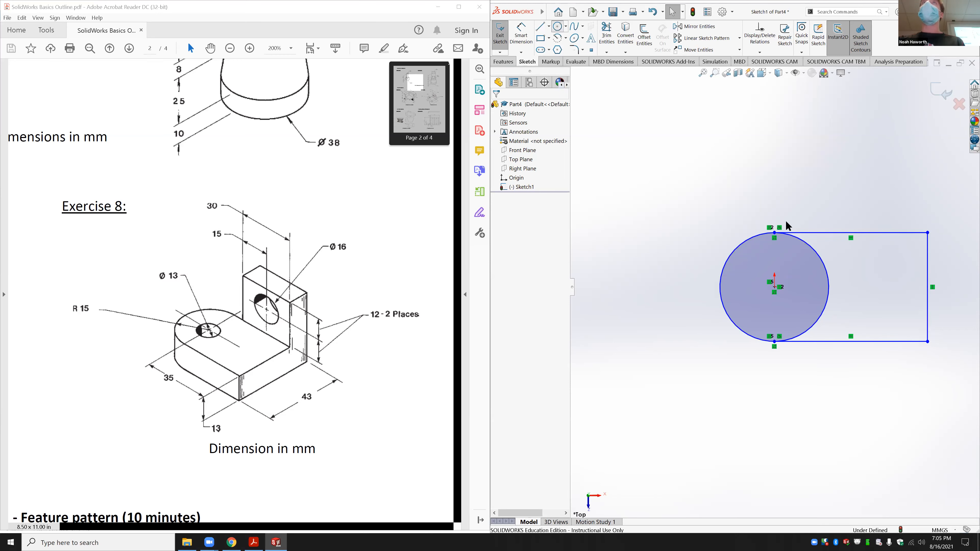
pyautogui.click(774, 287)
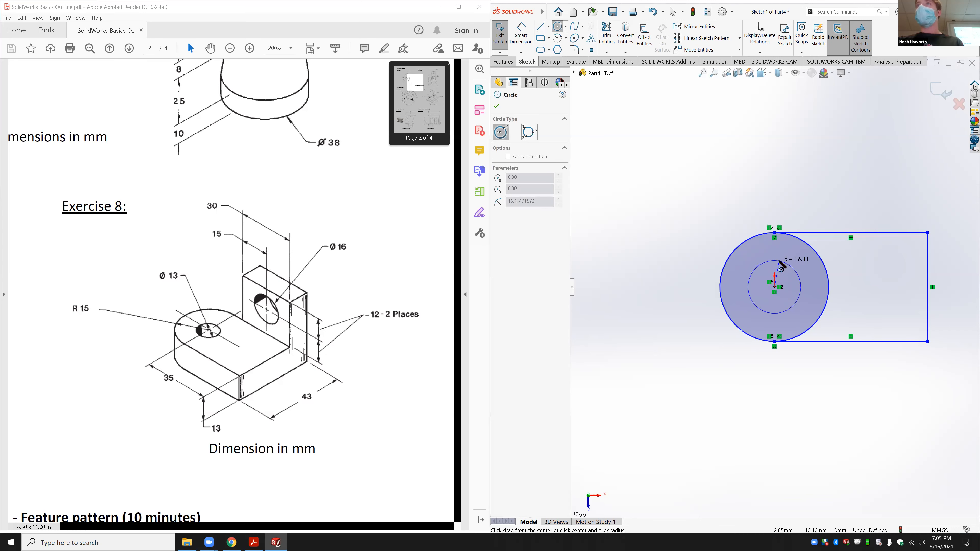
pyautogui.click(797, 270)
pyautogui.press('Escape')
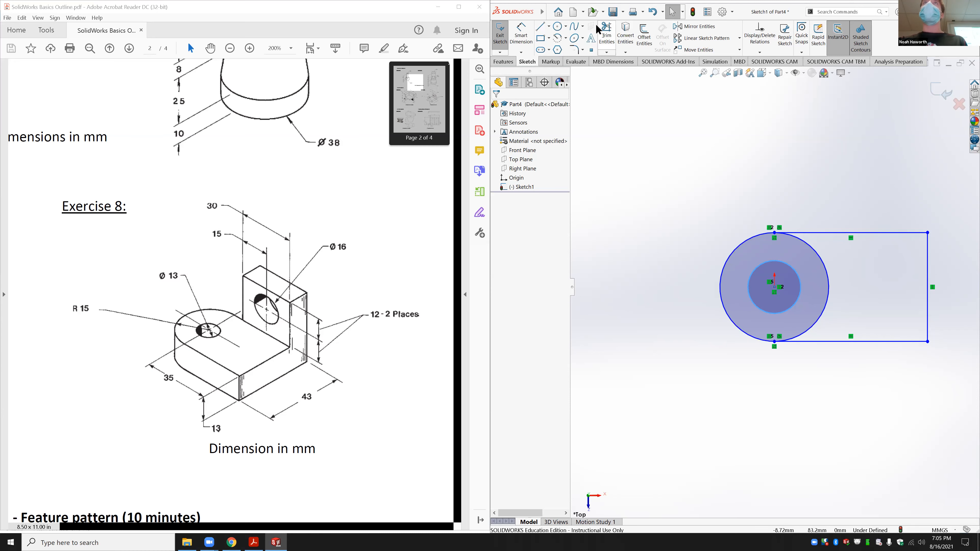
# Step: Power-trim the large circle's arc lying inside the rectangle
pyautogui.click(605, 31)
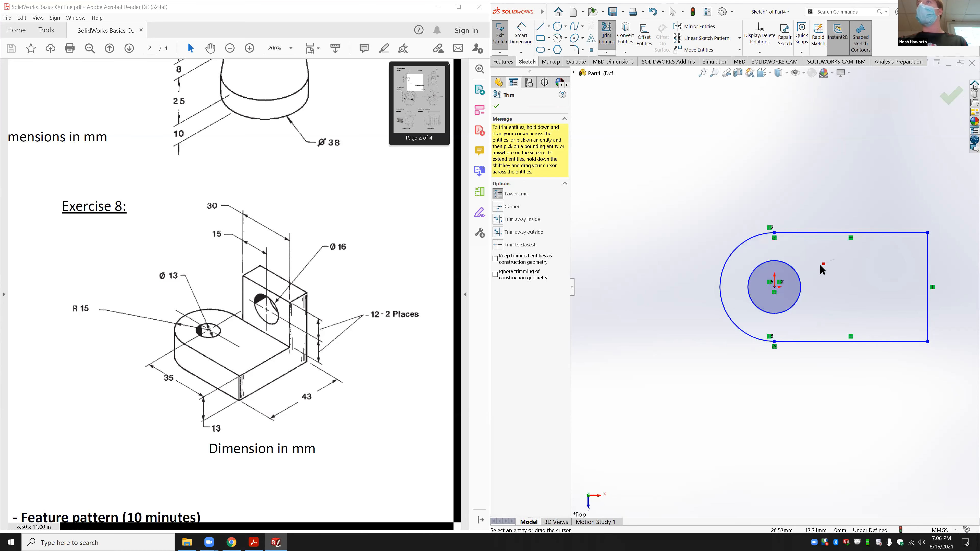
pyautogui.moveTo(832, 259); pyautogui.dragTo(819, 265)
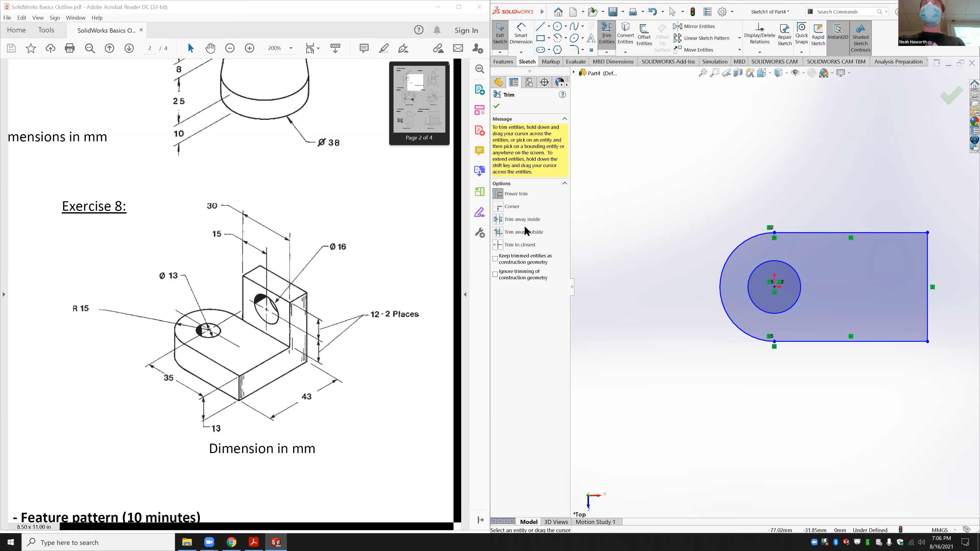
pyautogui.click(521, 34)
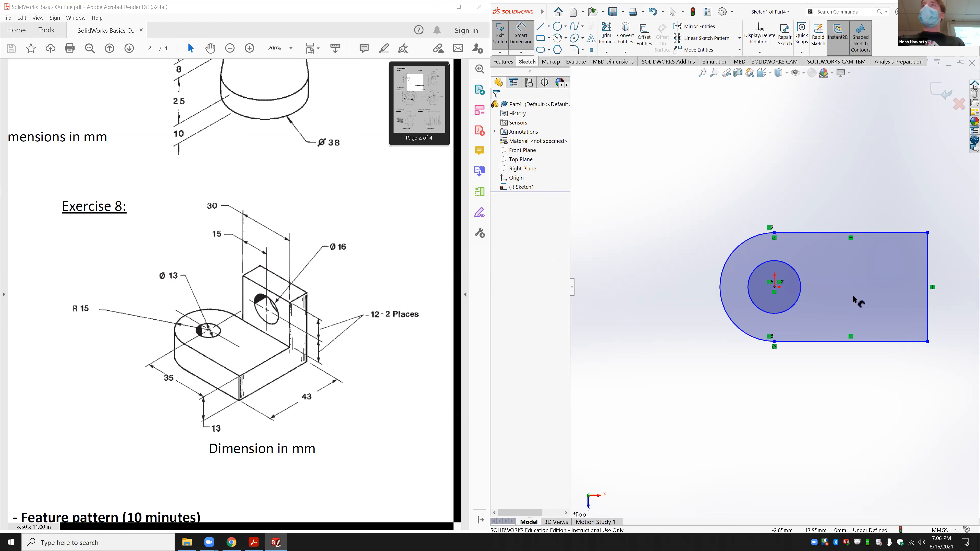
# Step: Dimension the right edge, then change it from 67.57 to 30 mm
pyautogui.click(941, 280)
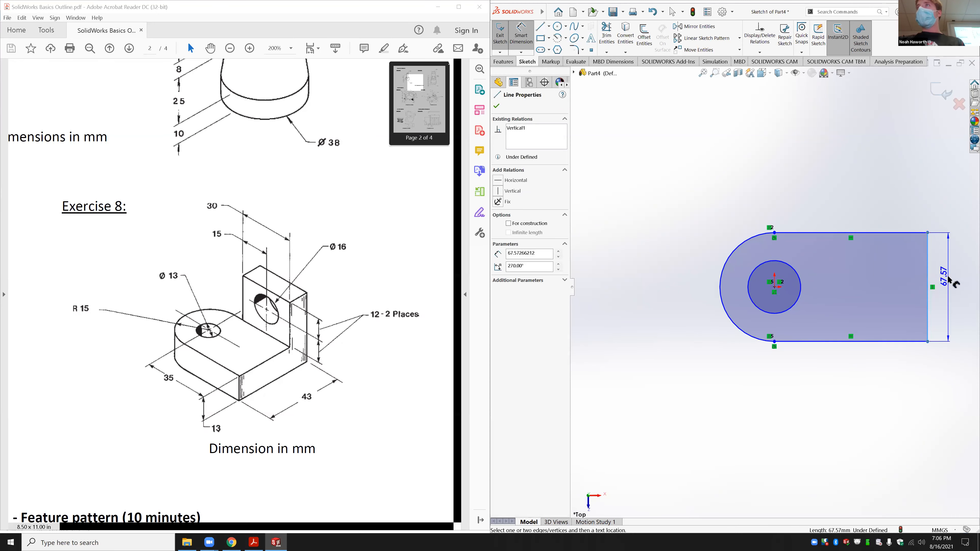
pyautogui.click(946, 277)
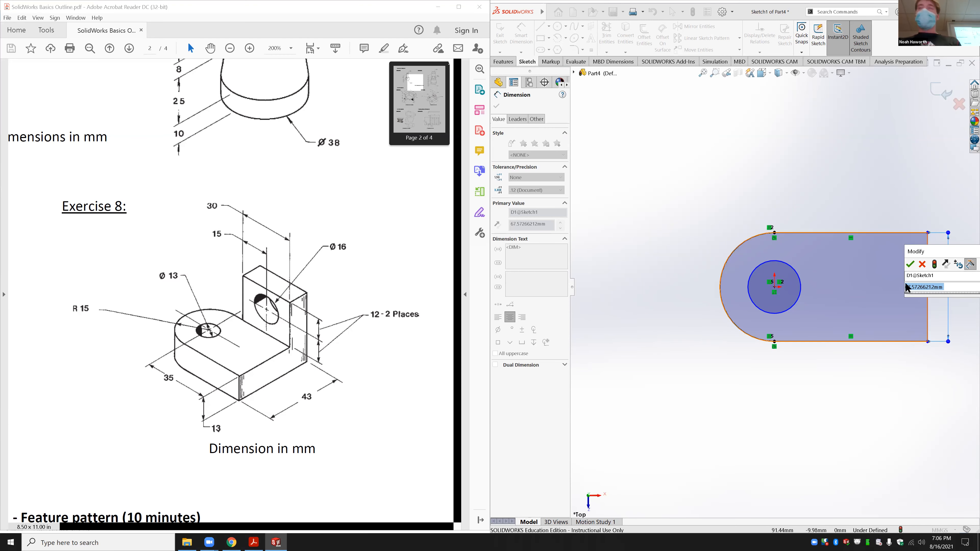
pyautogui.press('Return')
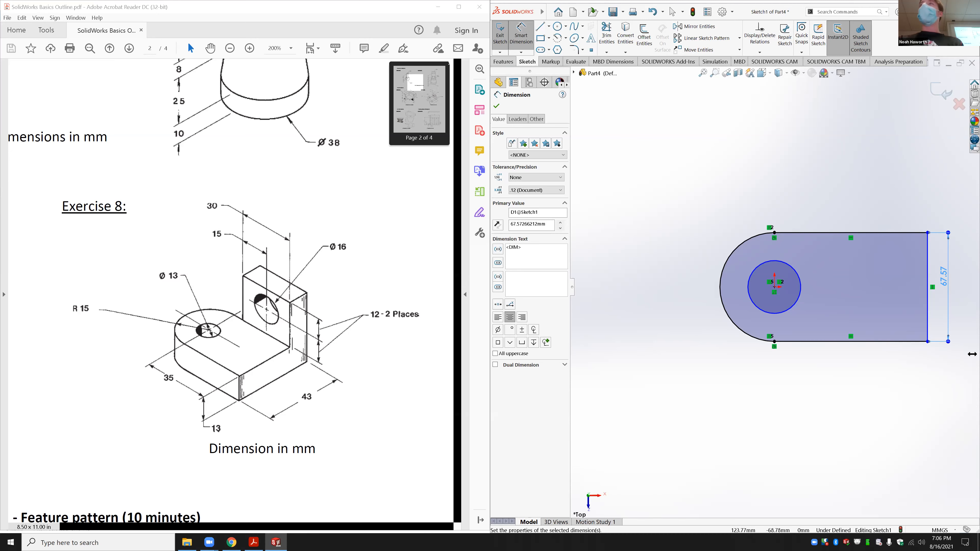
pyautogui.press('Escape')
pyautogui.doubleClick(943, 277)
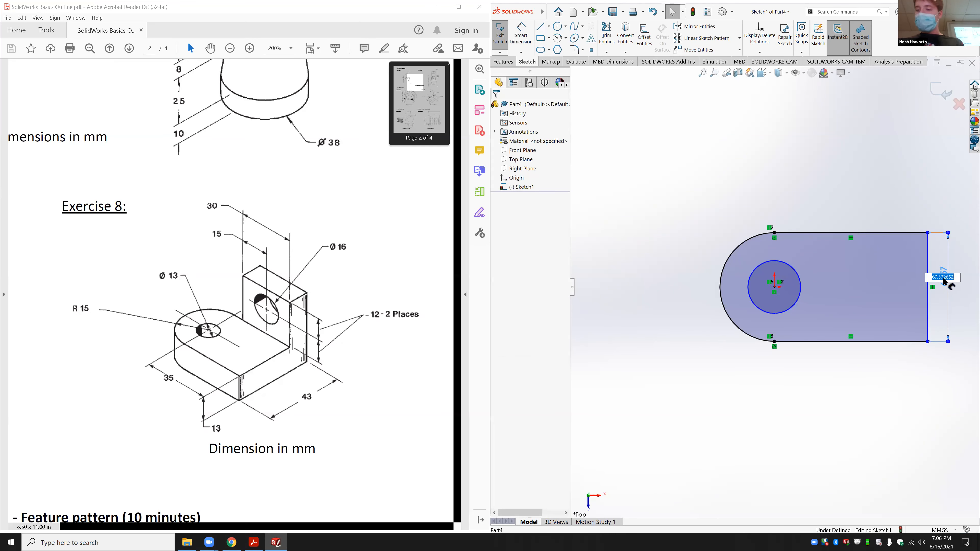
pyautogui.press('Return')
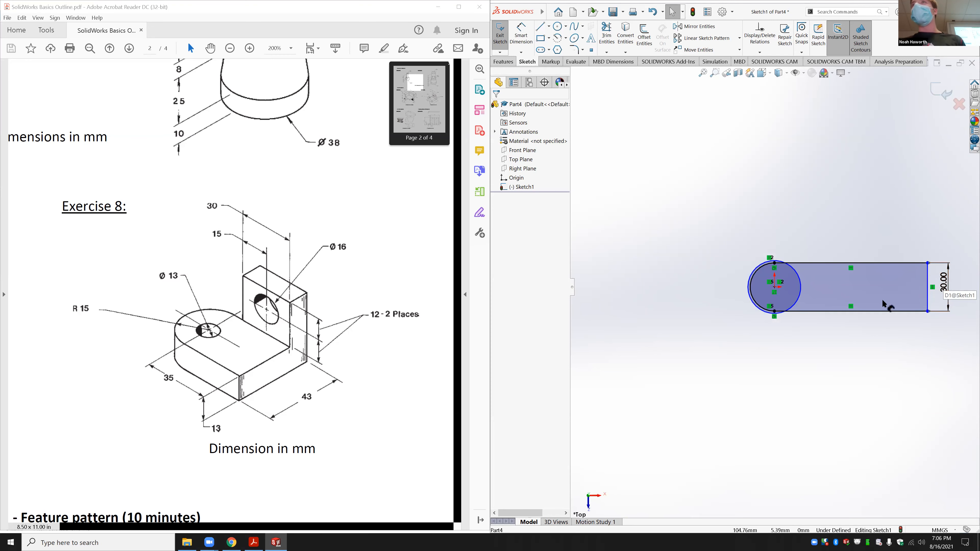
# Step: Give the inner circle a 13 mm diameter
pyautogui.click(520, 35)
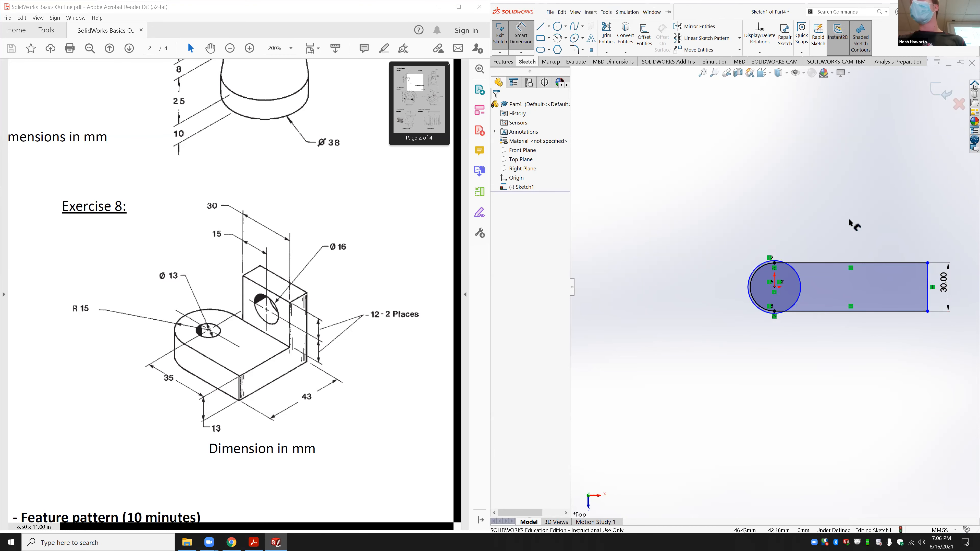
pyautogui.click(800, 285)
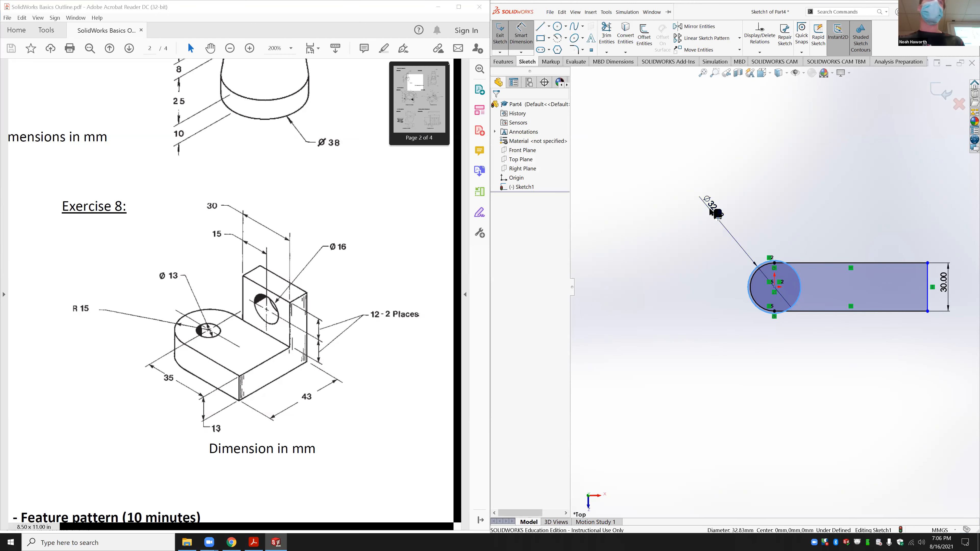
pyautogui.click(710, 210)
pyautogui.write('13')
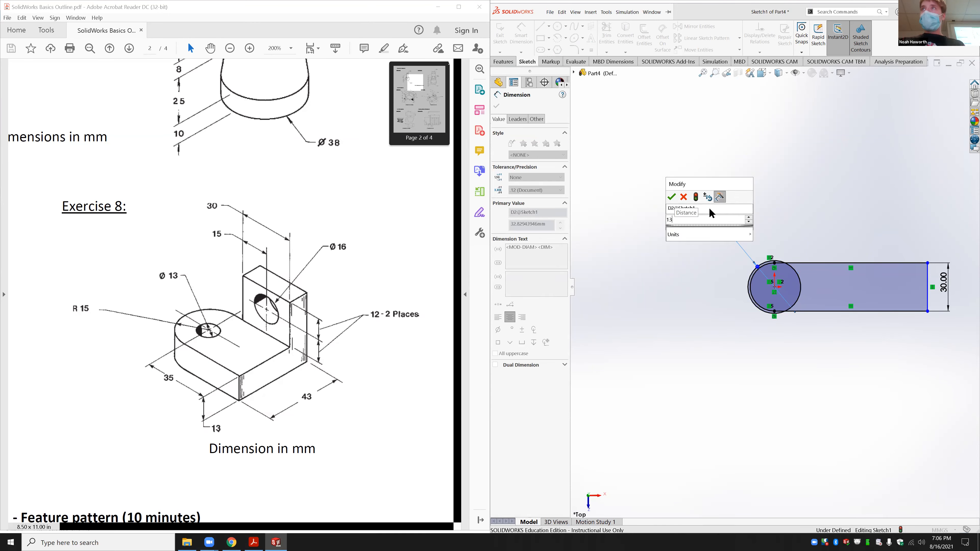
pyautogui.press('Return')
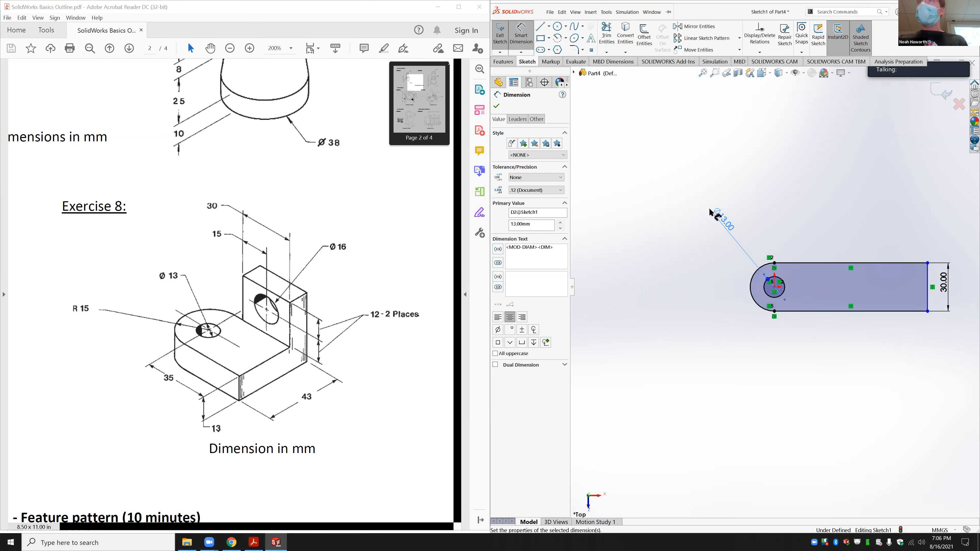
pyautogui.press('Escape')
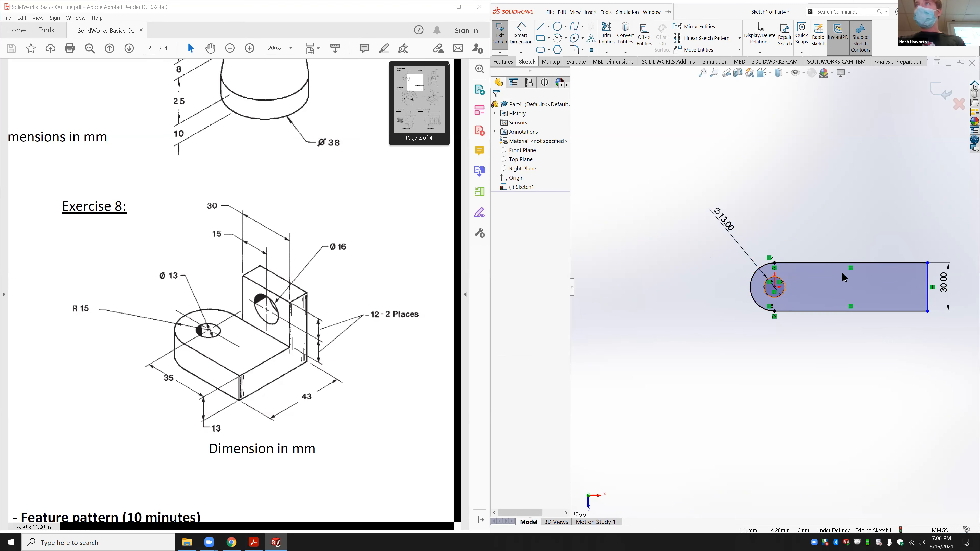
pyautogui.scroll(-1, 849, 270)
# Step: Set the bottom line's length to 35 mm, fully defining the sketch
pyautogui.click(521, 35)
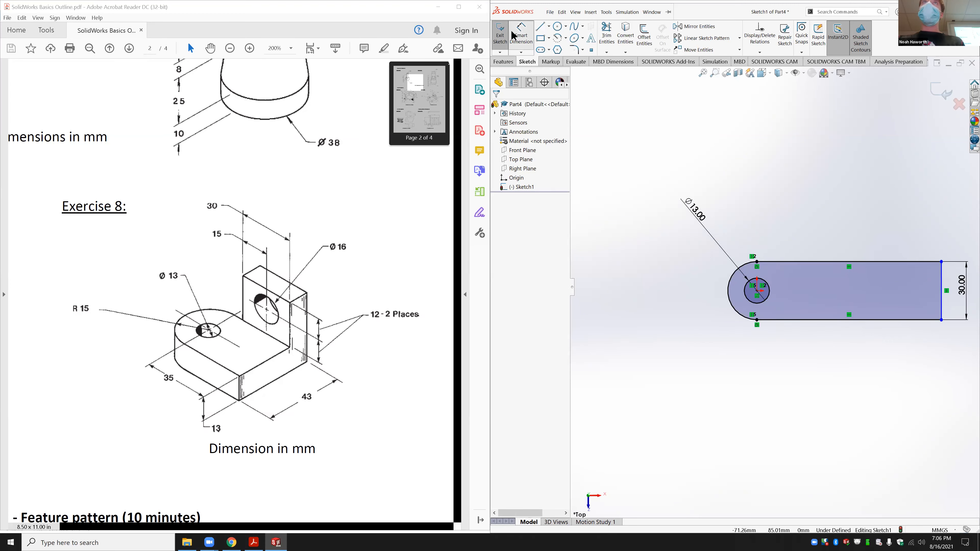
pyautogui.click(868, 319)
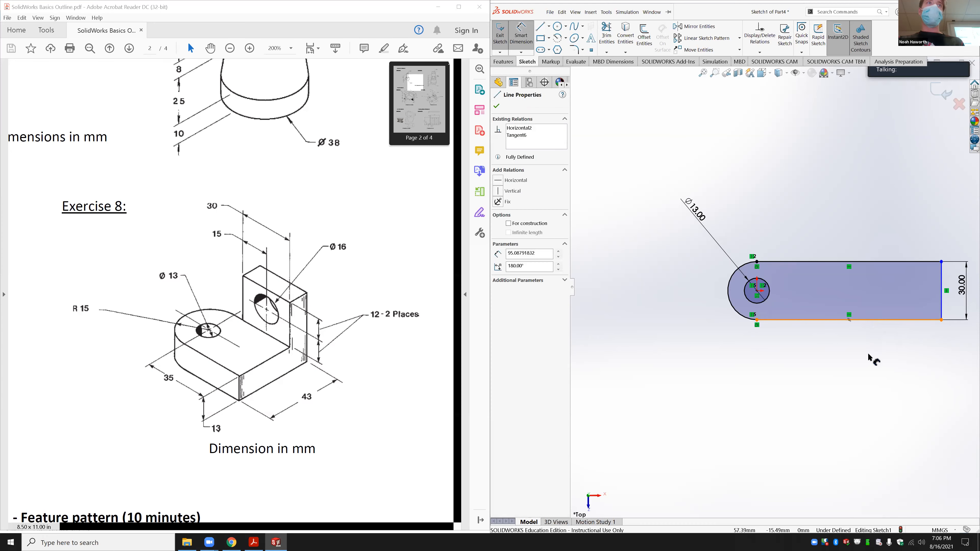
pyautogui.click(869, 368)
pyautogui.write('35')
pyautogui.press('Return')
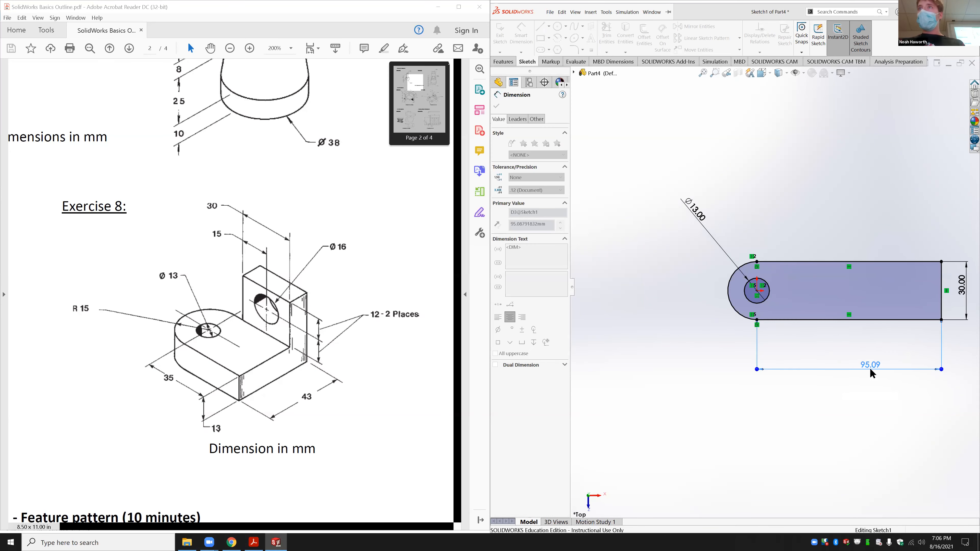
pyautogui.press('Escape')
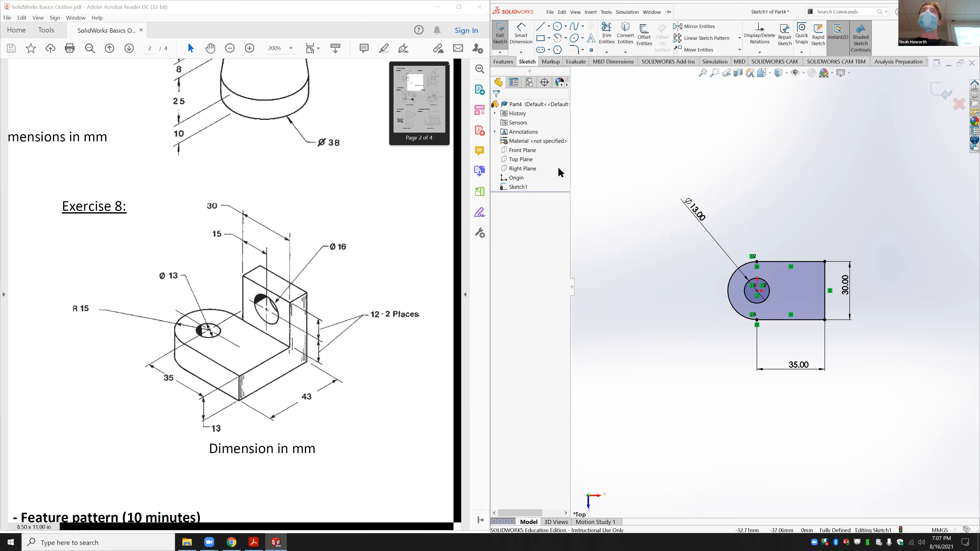
# Step: Extrude the rounded profile into Boss-Extrude1 with a 13 mm depth
pyautogui.click(508, 62)
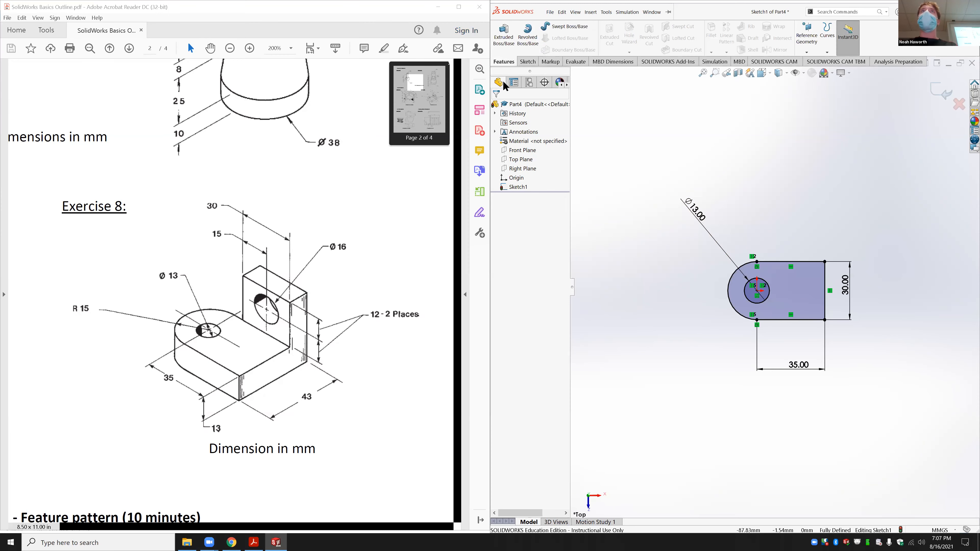
pyautogui.click(503, 38)
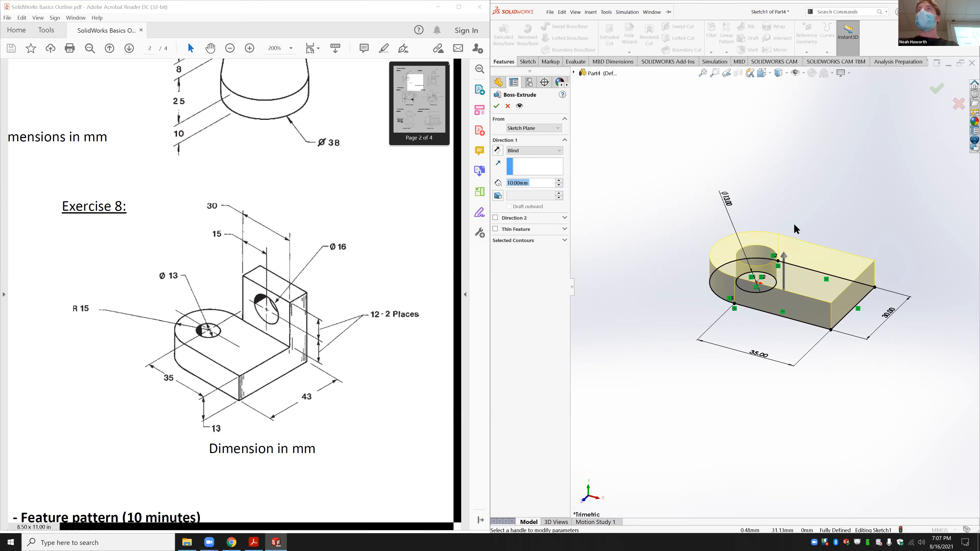
pyautogui.moveTo(802, 252); pyautogui.dragTo(770, 290, button='middle')
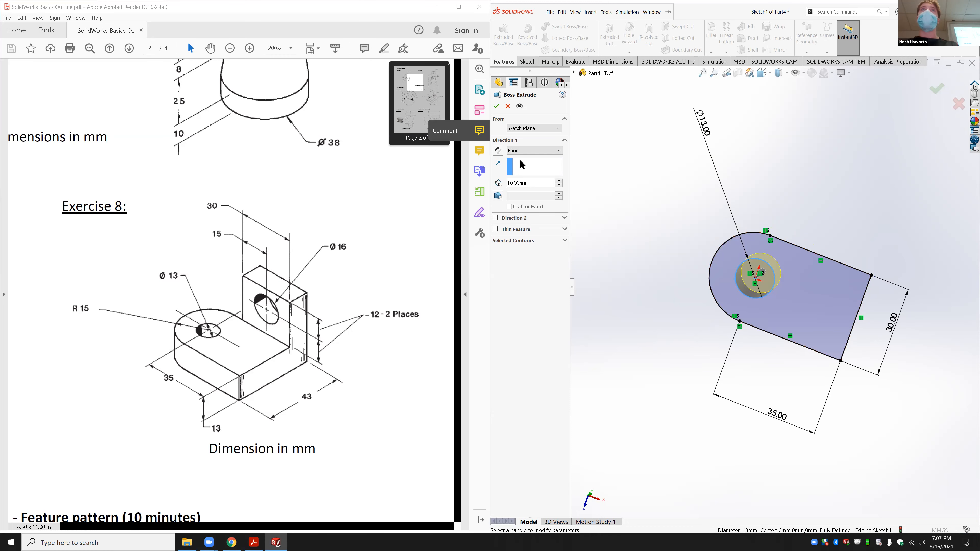
pyautogui.moveTo(809, 246)
pyautogui.mouseDown(button='middle')
pyautogui.moveTo(799, 266)
pyautogui.moveTo(798, 249)
pyautogui.mouseUp(button='middle')
pyautogui.click(766, 281)
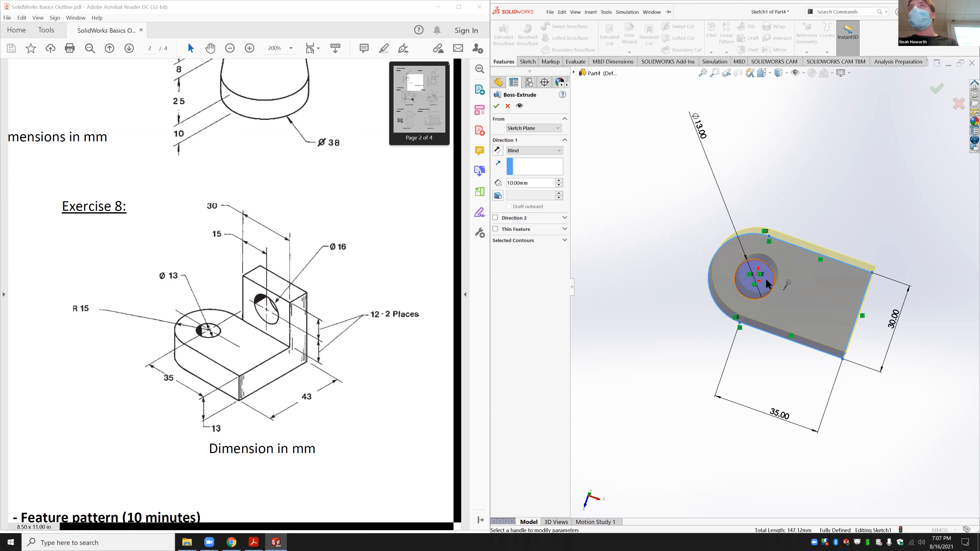
pyautogui.click(805, 286)
pyautogui.moveTo(807, 280); pyautogui.dragTo(777, 280, button='middle')
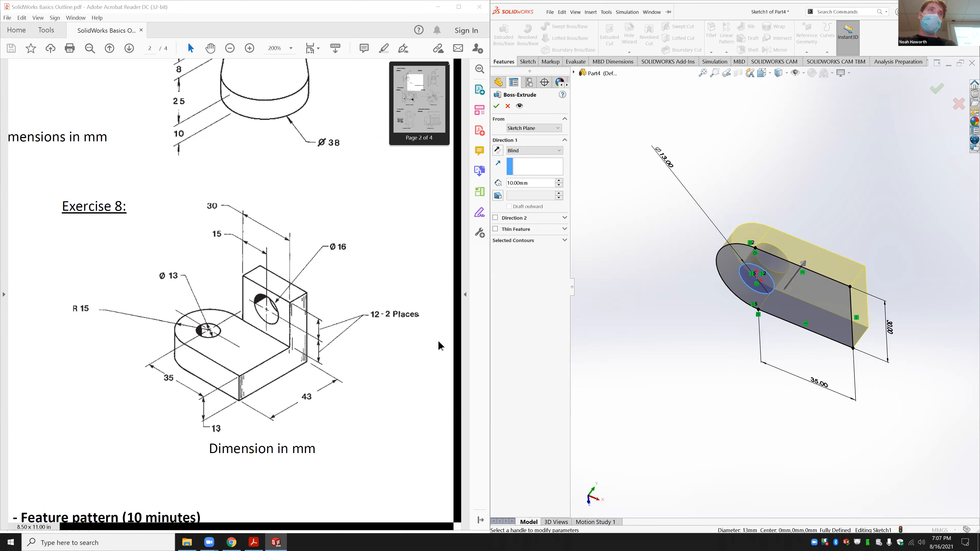
pyautogui.doubleClick(535, 183)
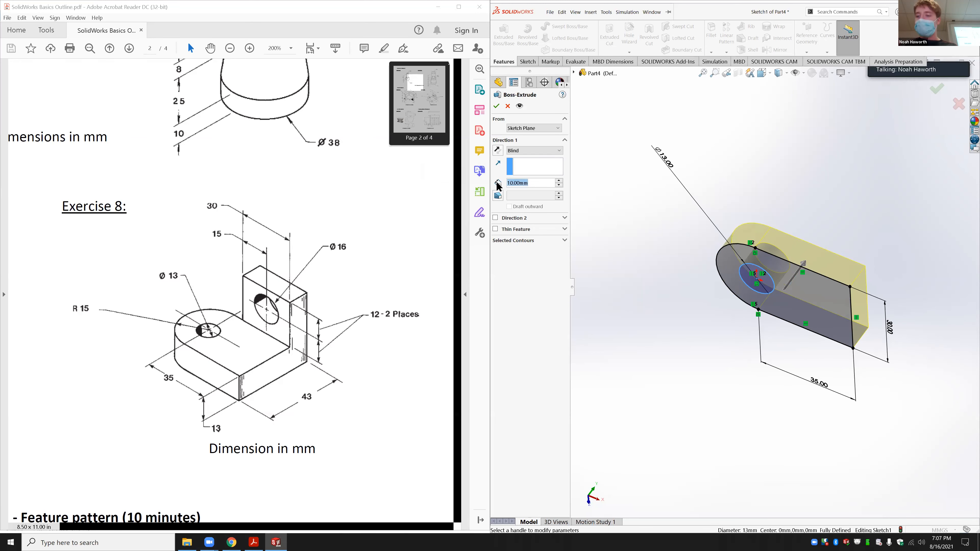
pyautogui.write('13')
pyautogui.press('Return')
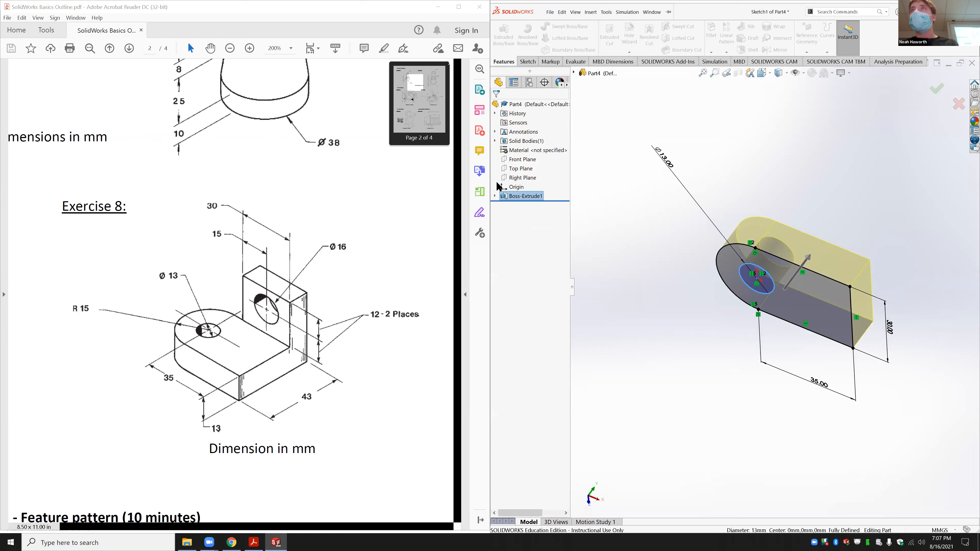
pyautogui.moveTo(817, 250); pyautogui.dragTo(762, 272, button='middle')
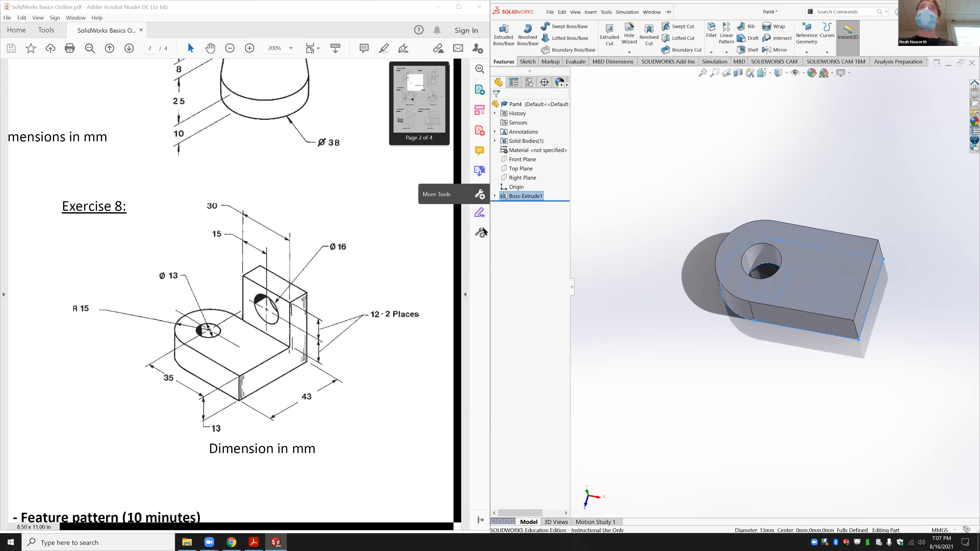
# Step: Undo the extrusion, delete the Ø13 circle, and re-extrude the profile as a solid block
pyautogui.hotkey('ctrl', 'z')
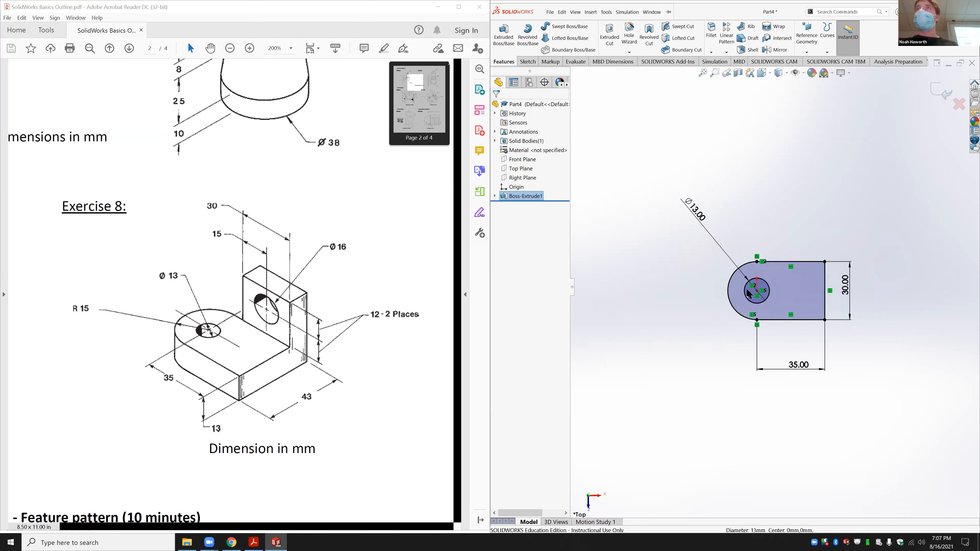
pyautogui.click(765, 301)
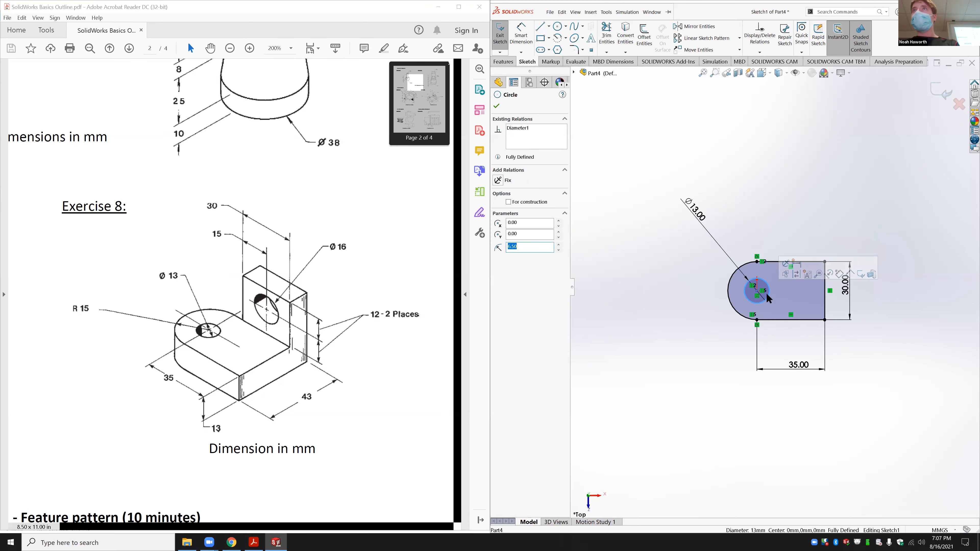
pyautogui.press('Delete')
pyautogui.click(683, 272)
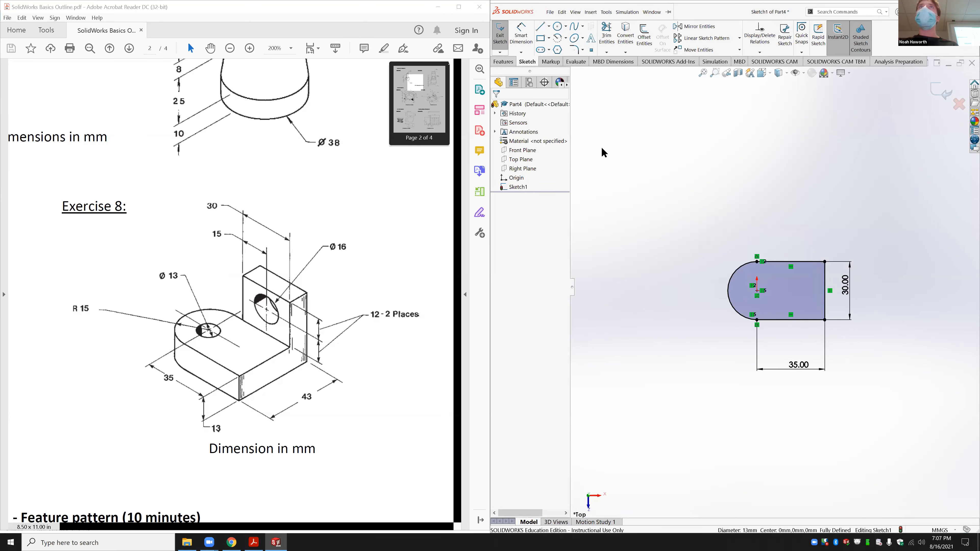
pyautogui.click(502, 62)
pyautogui.click(503, 34)
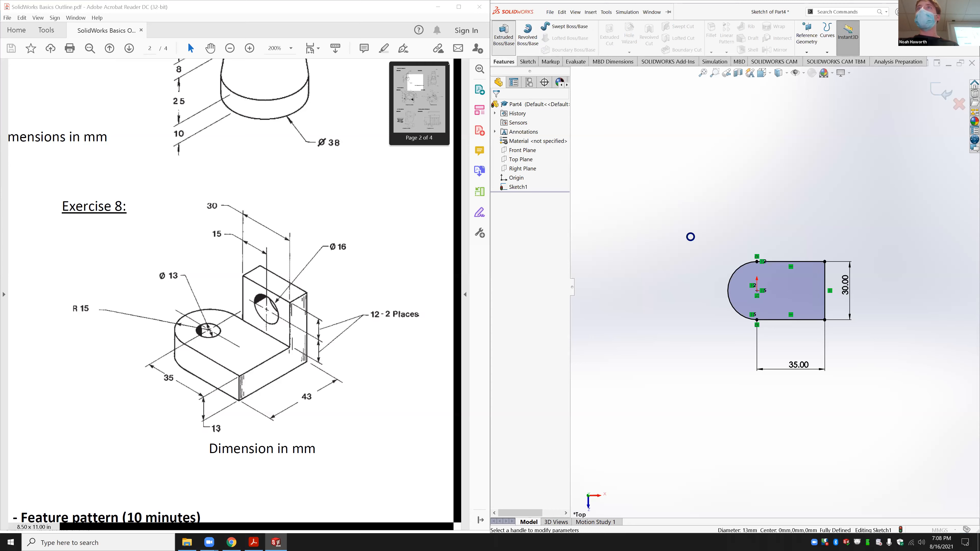
pyautogui.press('Return')
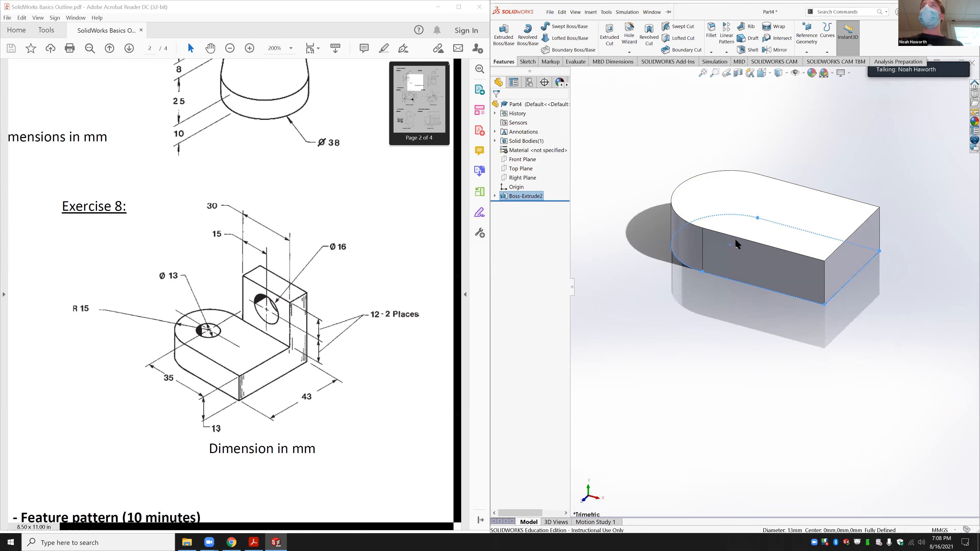
# Step: Start a circle sketch on the block's top face, viewed normal to it
pyautogui.click(735, 204)
pyautogui.click(793, 188)
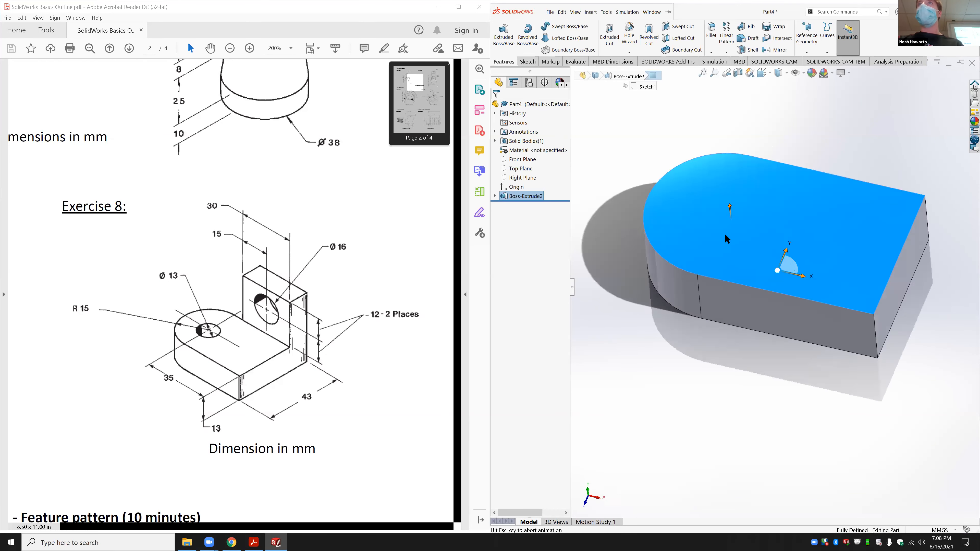
pyautogui.click(527, 62)
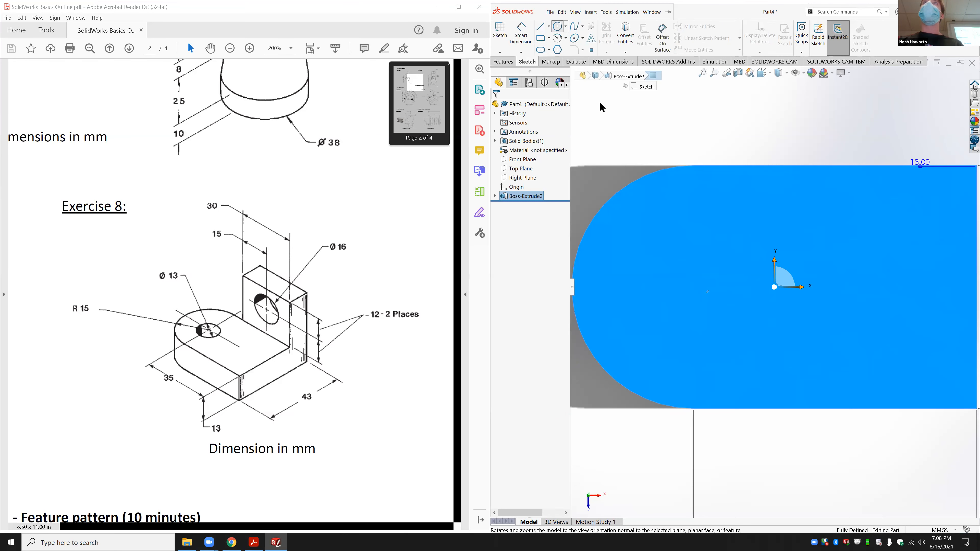
pyautogui.click(557, 26)
pyautogui.click(611, 197)
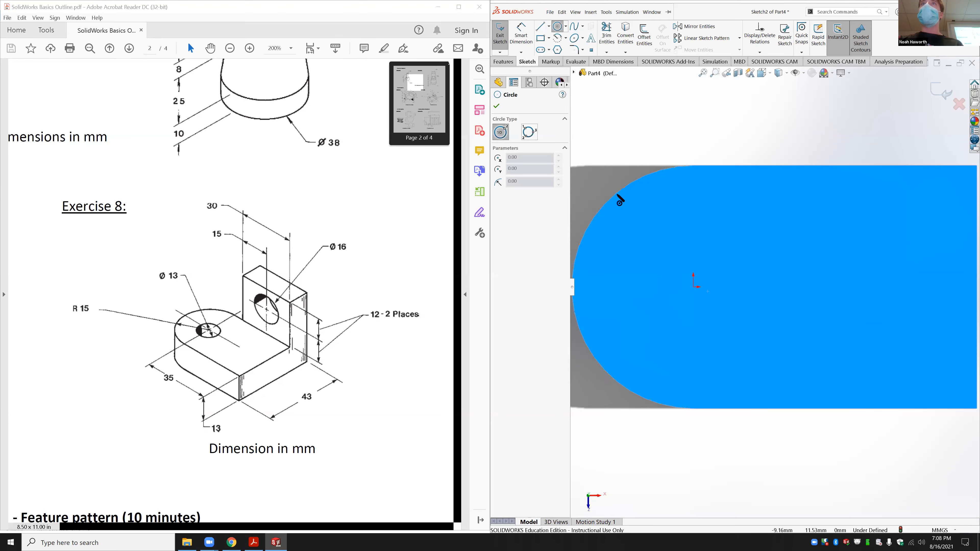
# Step: Draw a circle at the origin and dimension it to Ø13 mm
pyautogui.click(693, 287)
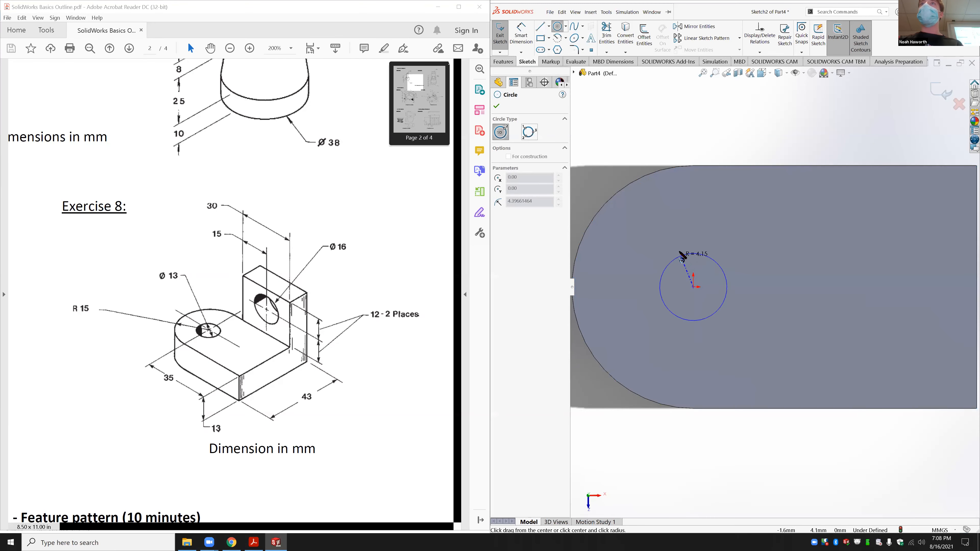
pyautogui.click(677, 252)
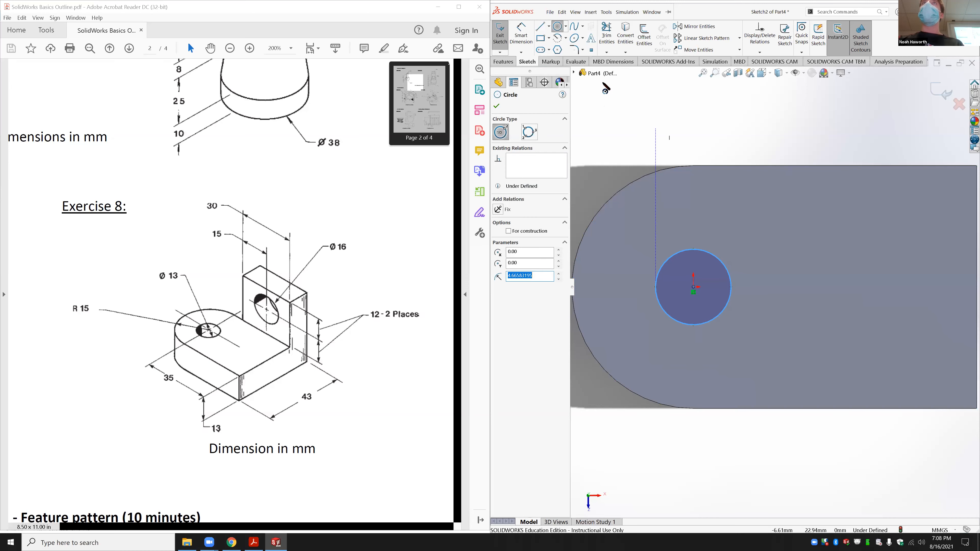
pyautogui.click(521, 35)
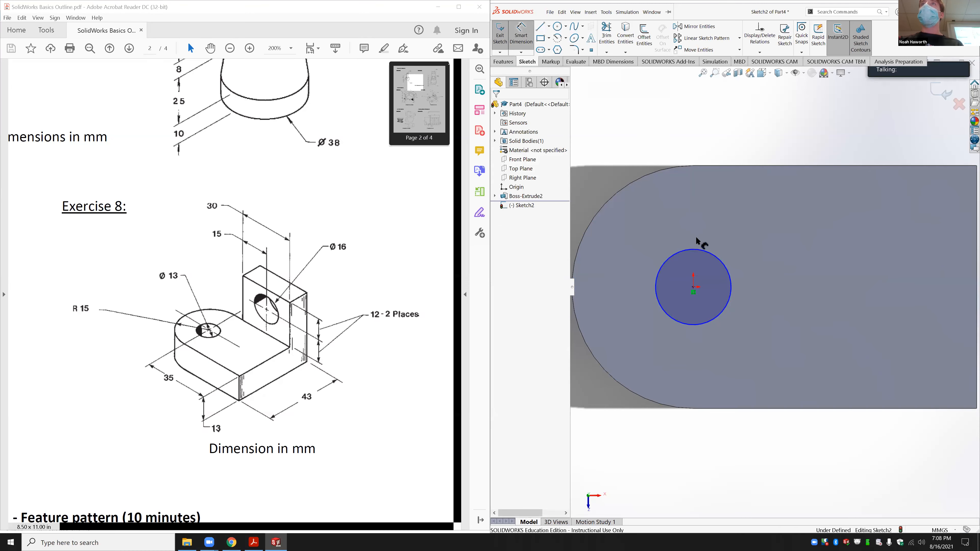
pyautogui.click(706, 253)
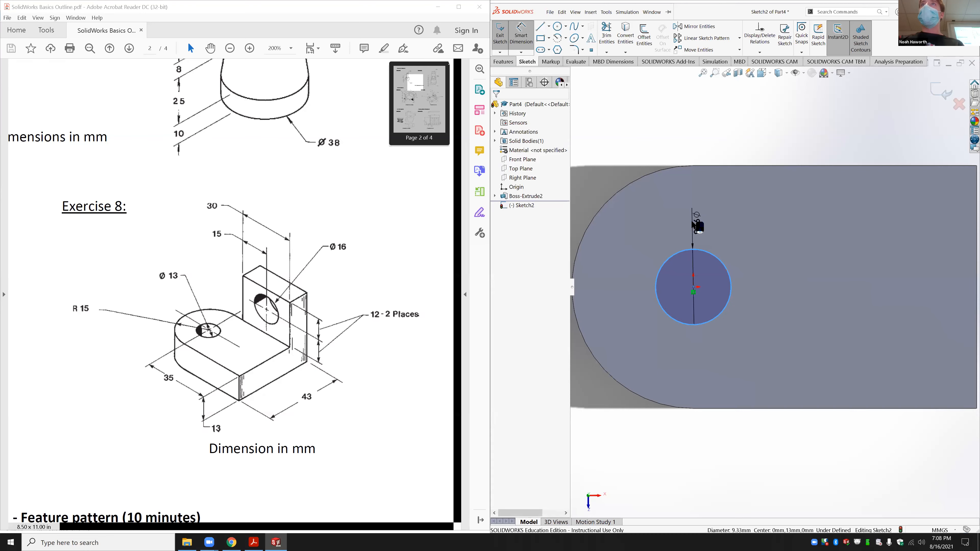
pyautogui.click(693, 222)
pyautogui.write('13')
pyautogui.press('Return')
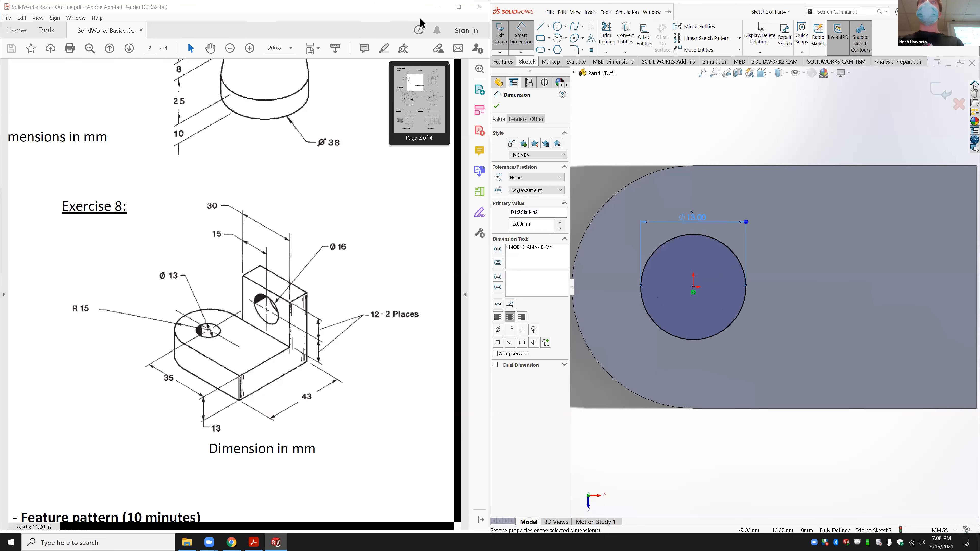
# Step: Cut the Ø13 circle 13 mm deep as Cut-Extrude1
pyautogui.click(504, 61)
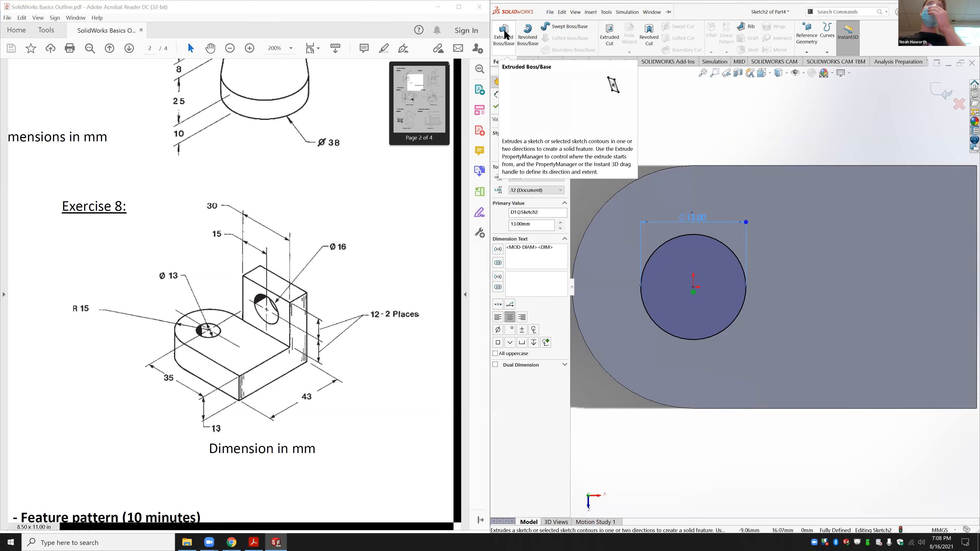
pyautogui.click(614, 37)
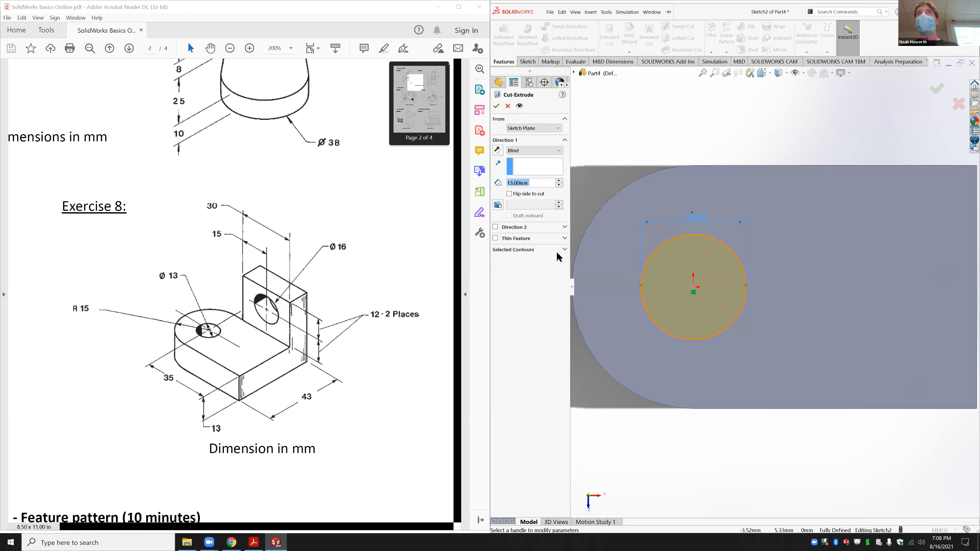
pyautogui.moveTo(772, 391)
pyautogui.mouseDown(button='middle')
pyautogui.moveTo(806, 193)
pyautogui.moveTo(794, 242)
pyautogui.moveTo(739, 292)
pyautogui.moveTo(744, 261)
pyautogui.mouseUp(button='middle')
pyautogui.press('Return')
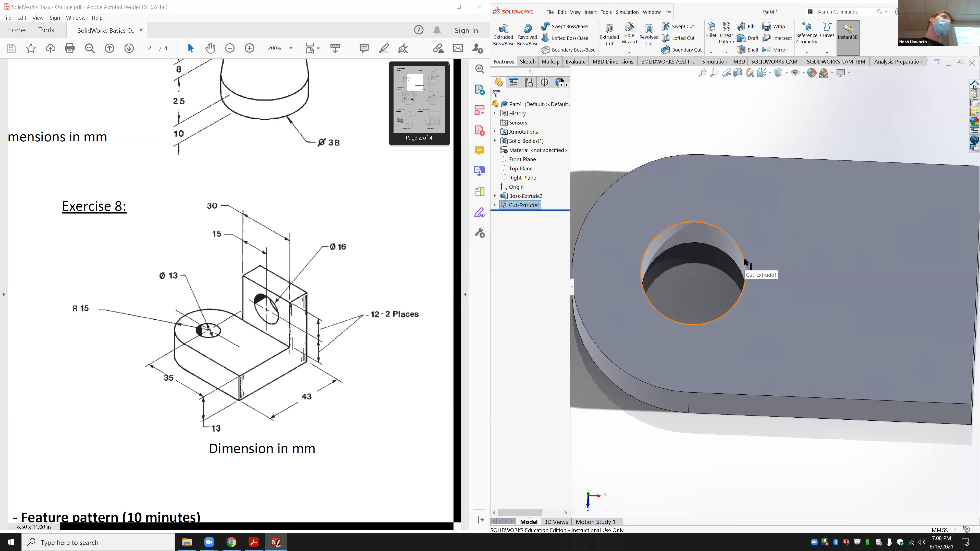
pyautogui.click(755, 263)
pyautogui.scroll(6, 704, 292)
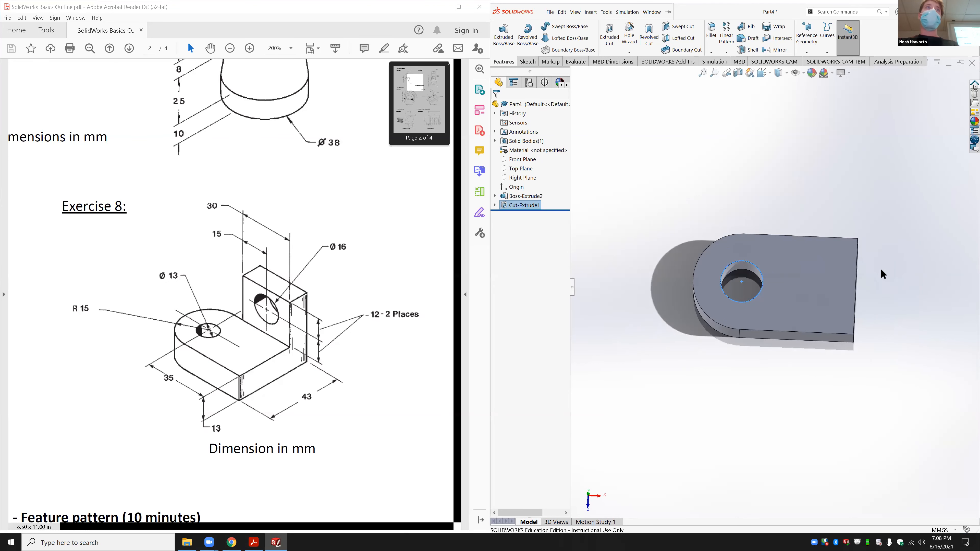
pyautogui.moveTo(879, 281); pyautogui.dragTo(743, 257, button='middle')
pyautogui.moveTo(742, 257); pyautogui.dragTo(794, 270, button='middle')
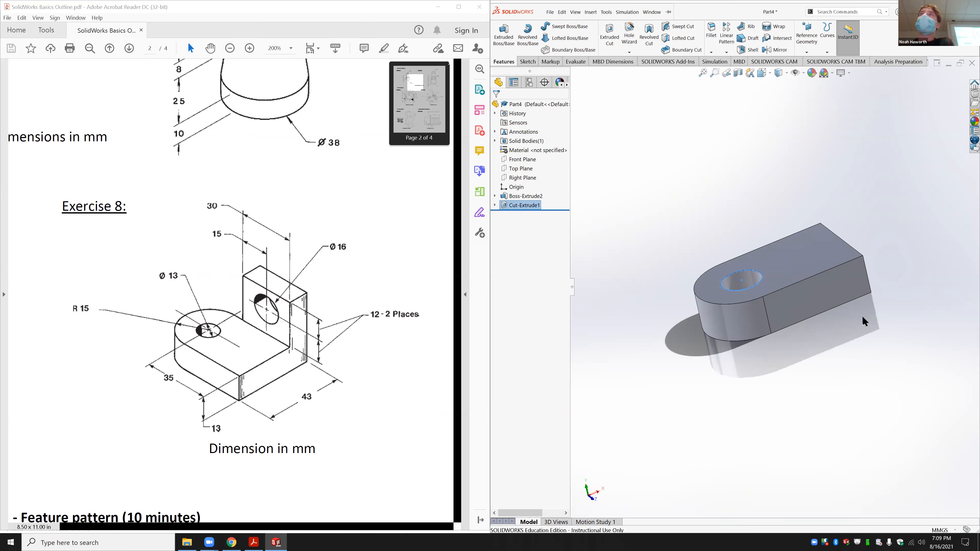
pyautogui.moveTo(209, 543)
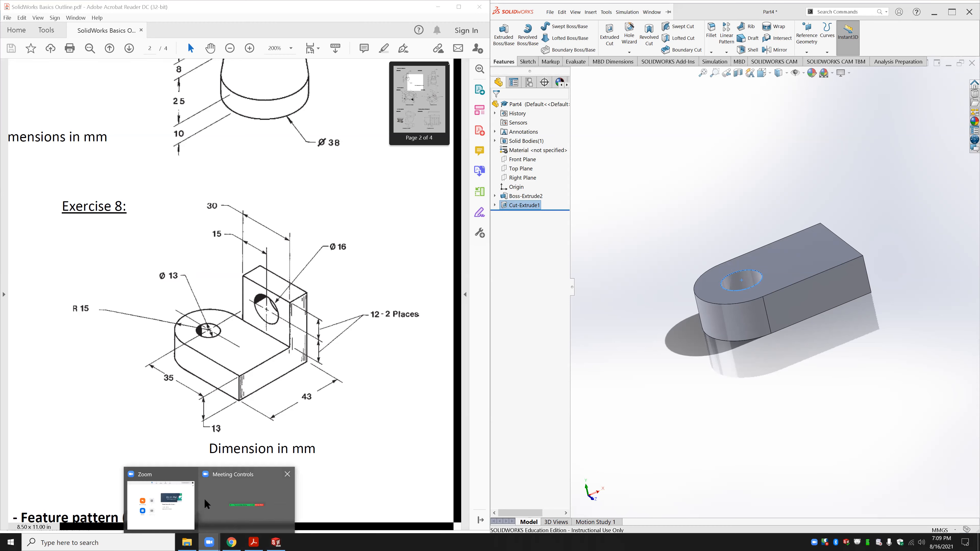
# Step: Sketch a rectangle on the Top Plane starting at the part's top-right corner
pyautogui.click(212, 498)
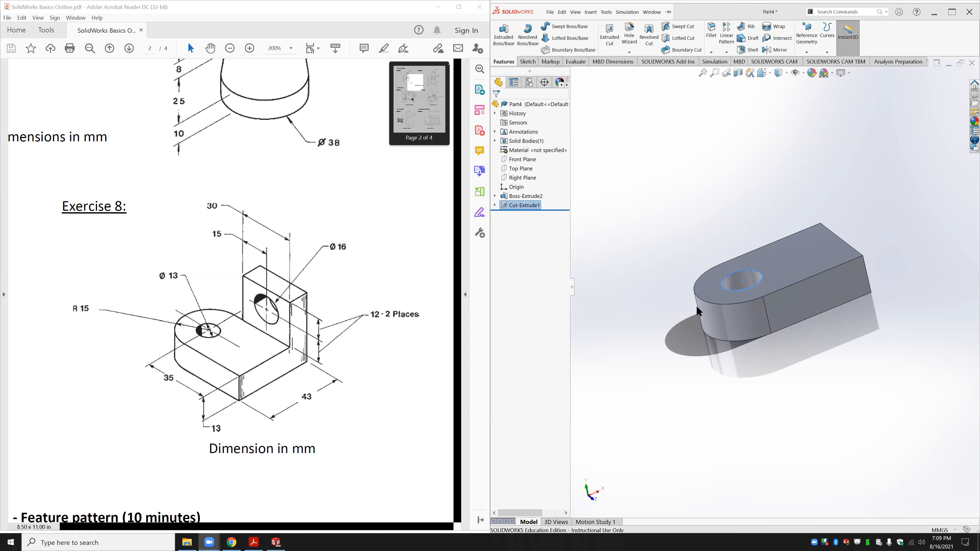
pyautogui.click(521, 168)
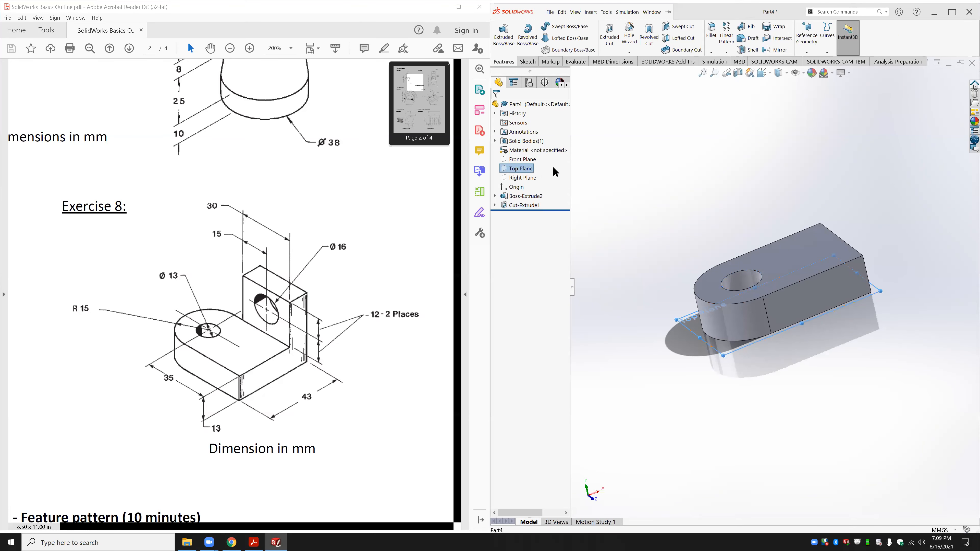
pyautogui.click(562, 159)
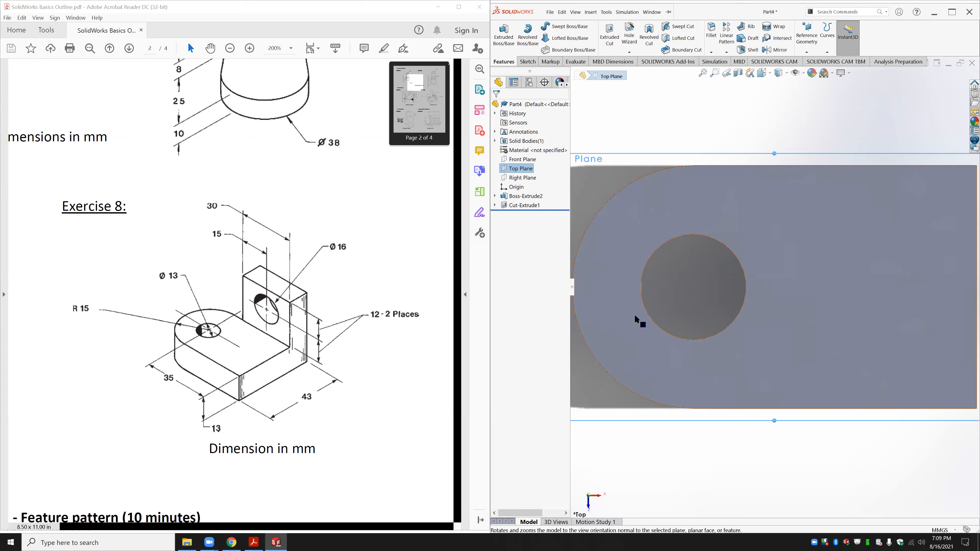
pyautogui.click(527, 61)
pyautogui.click(542, 38)
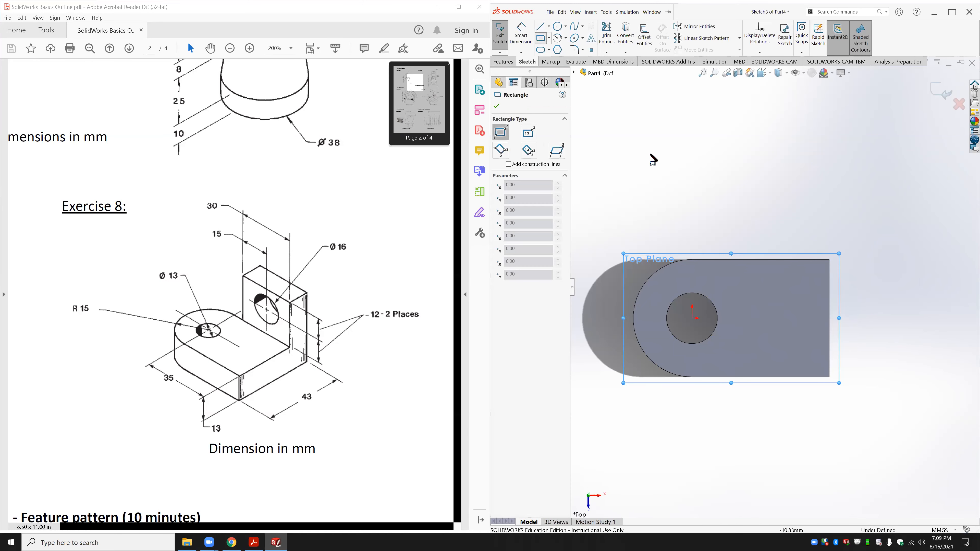
pyautogui.click(828, 260)
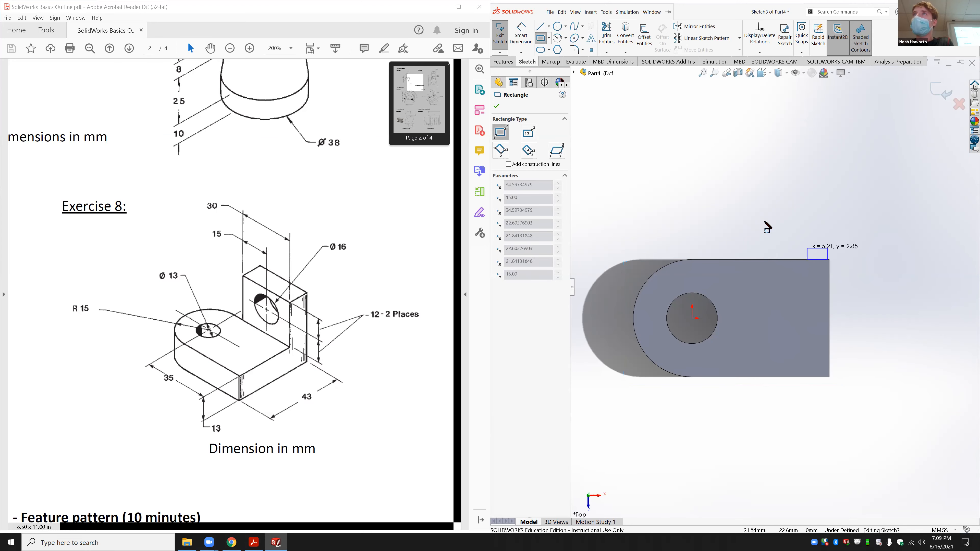
pyautogui.click(727, 212)
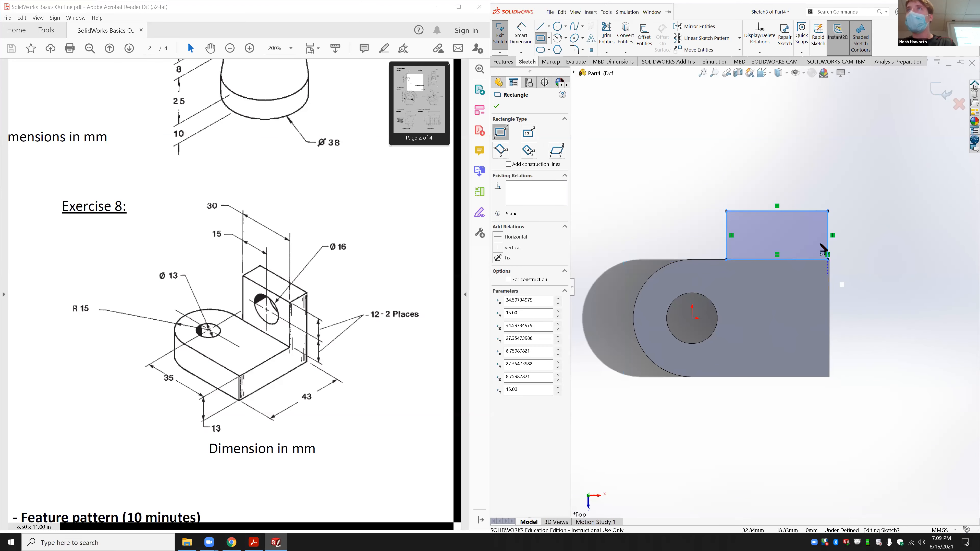
pyautogui.press('Escape')
# Step: Make the rectangle's bottom-right corner coincident with the part's corner
pyautogui.click(827, 259)
pyautogui.scroll(-5, 829, 264)
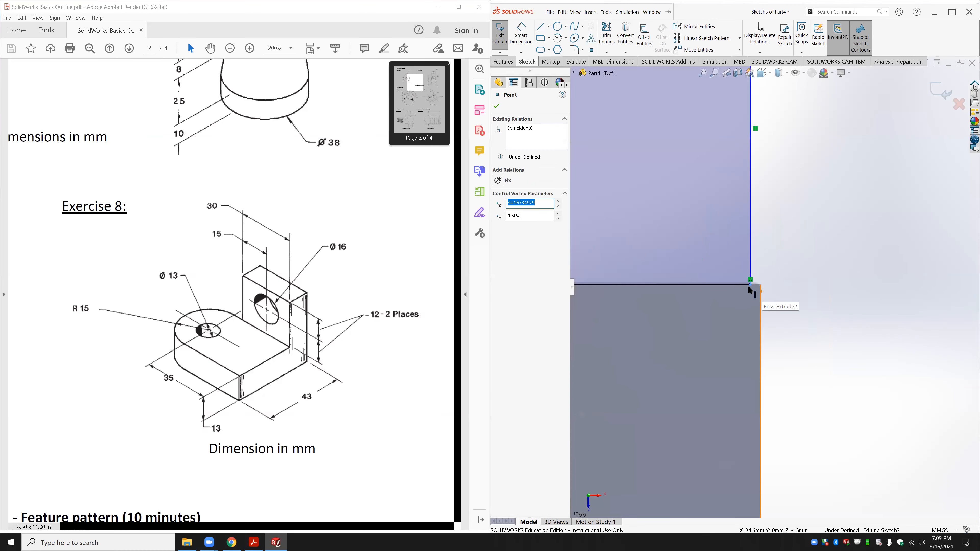
pyautogui.keyDown('ctrl'); pyautogui.click(760, 284); pyautogui.keyUp('ctrl')
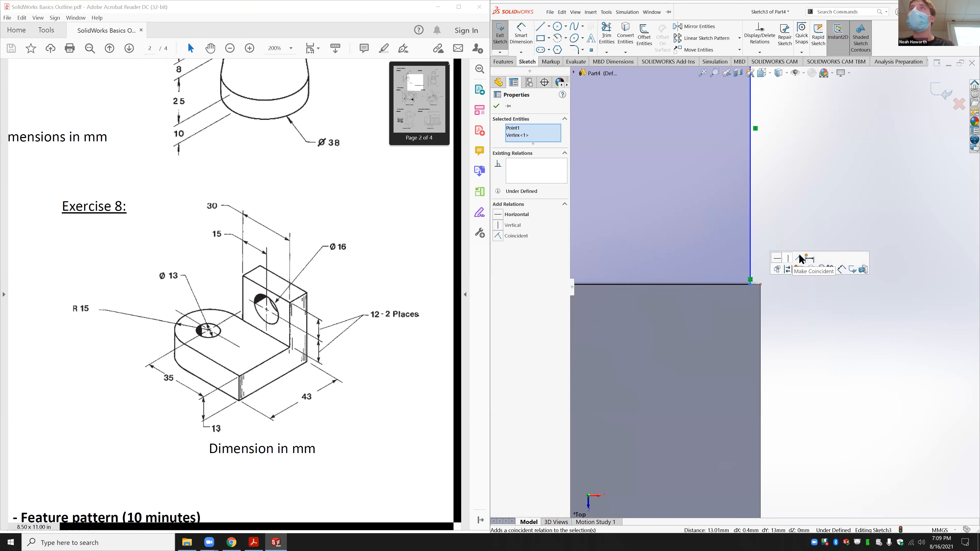
pyautogui.click(802, 259)
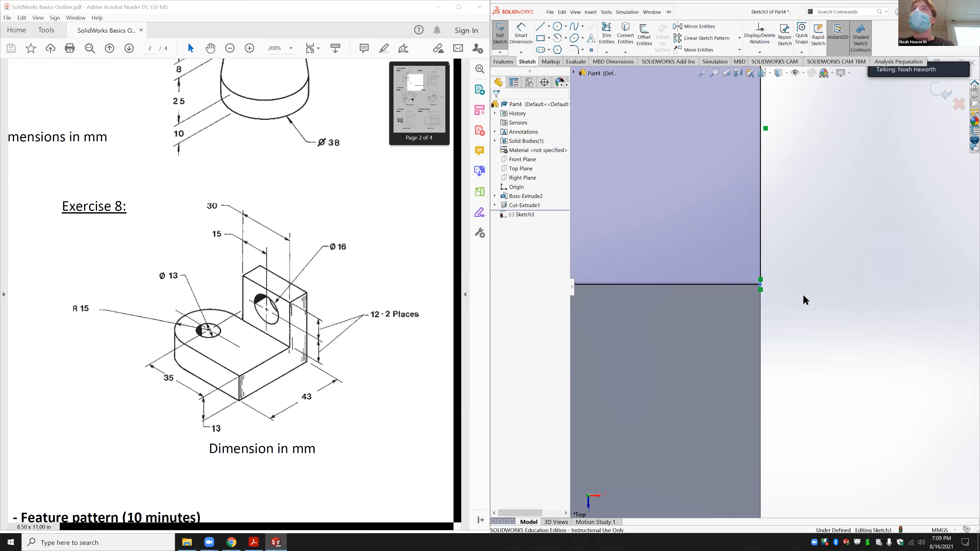
pyautogui.scroll(3, 772, 309)
pyautogui.scroll(7, 793, 307)
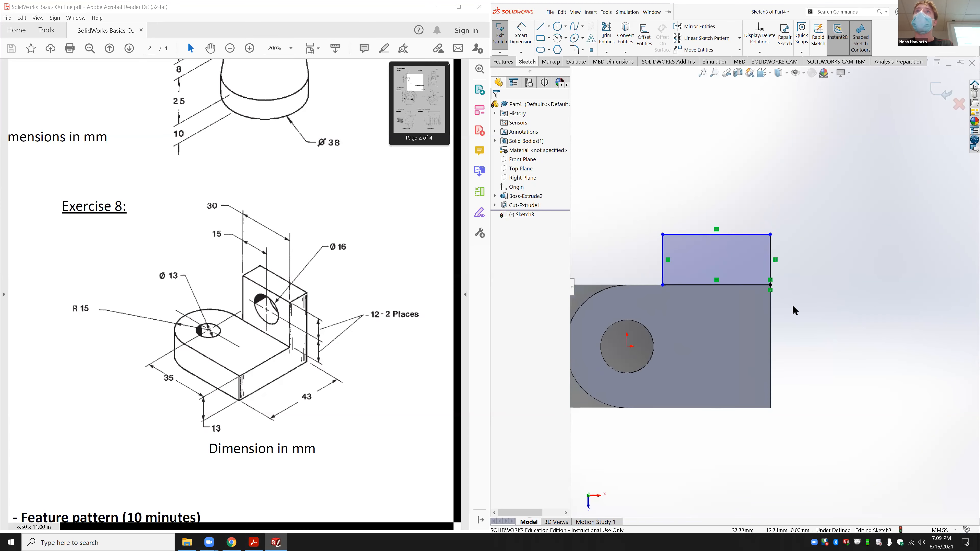
# Step: Dimension the rectangle 30 mm wide and 13 mm tall
pyautogui.click(521, 39)
pyautogui.click(719, 243)
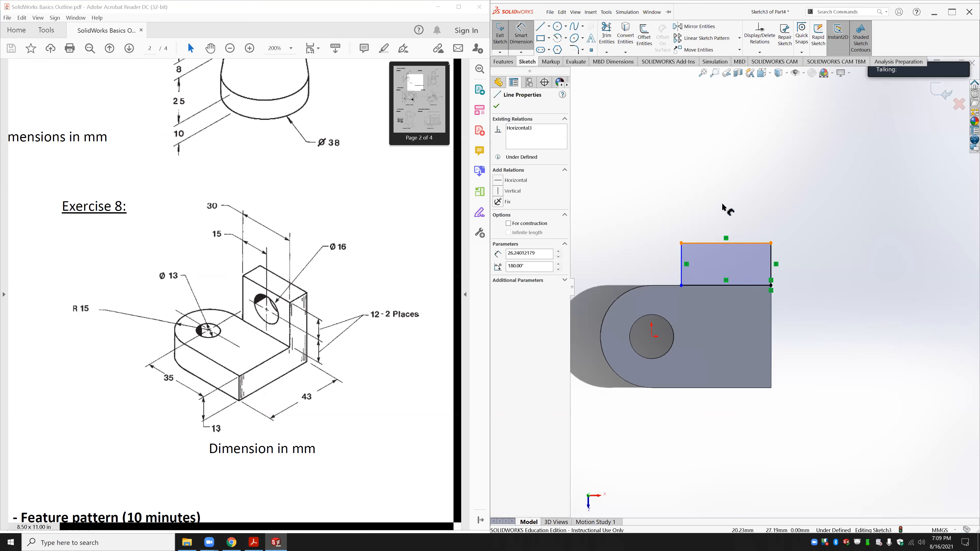
pyautogui.click(723, 203)
pyautogui.write('30')
pyautogui.press('Return')
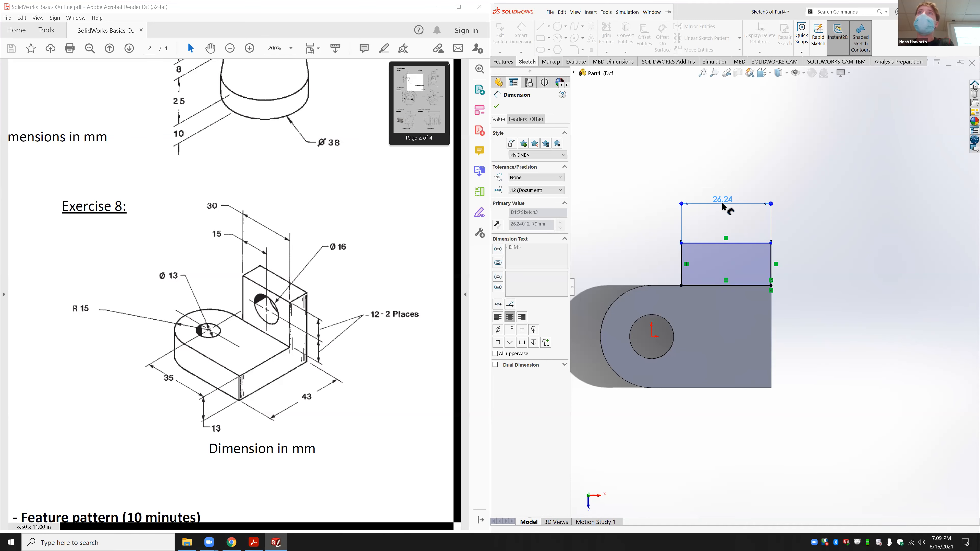
pyautogui.click(771, 264)
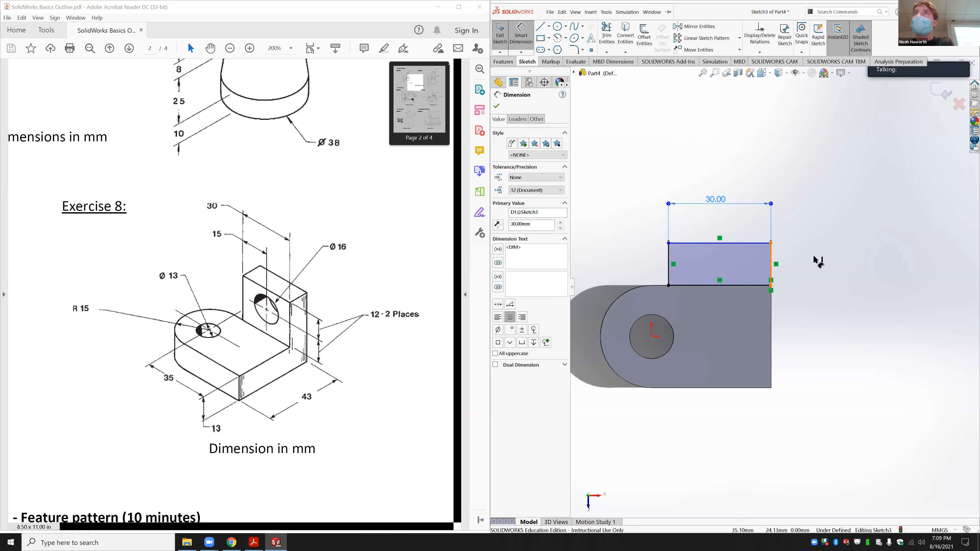
pyautogui.click(813, 255)
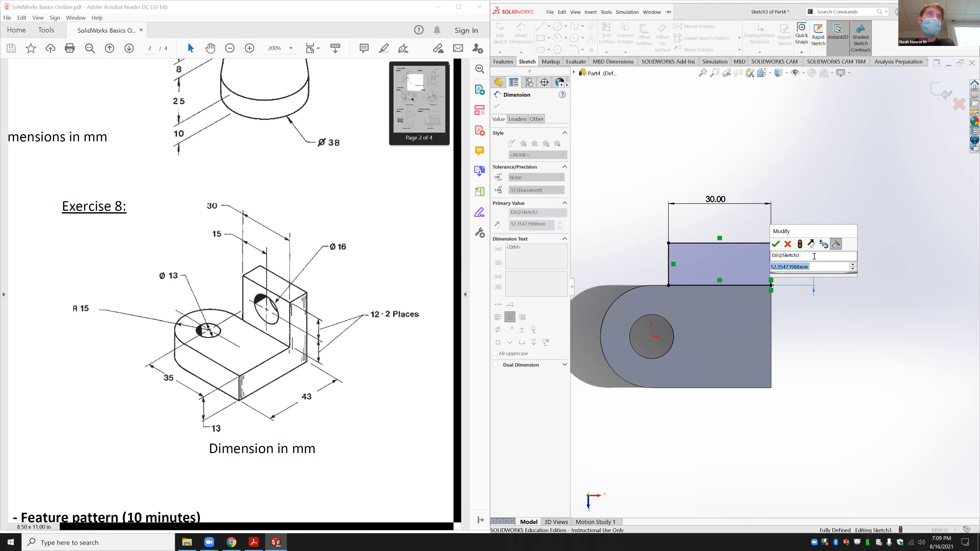
pyautogui.write('13')
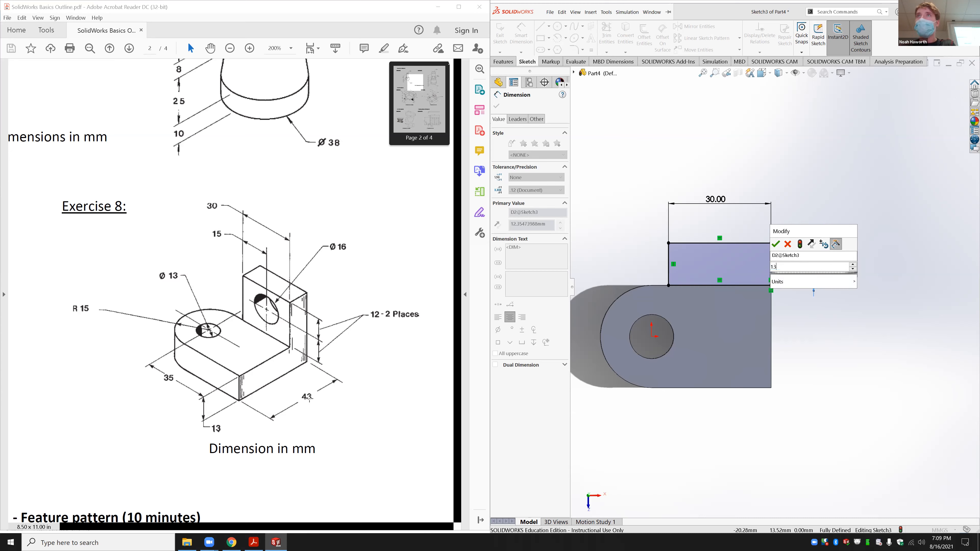
pyautogui.press('Return')
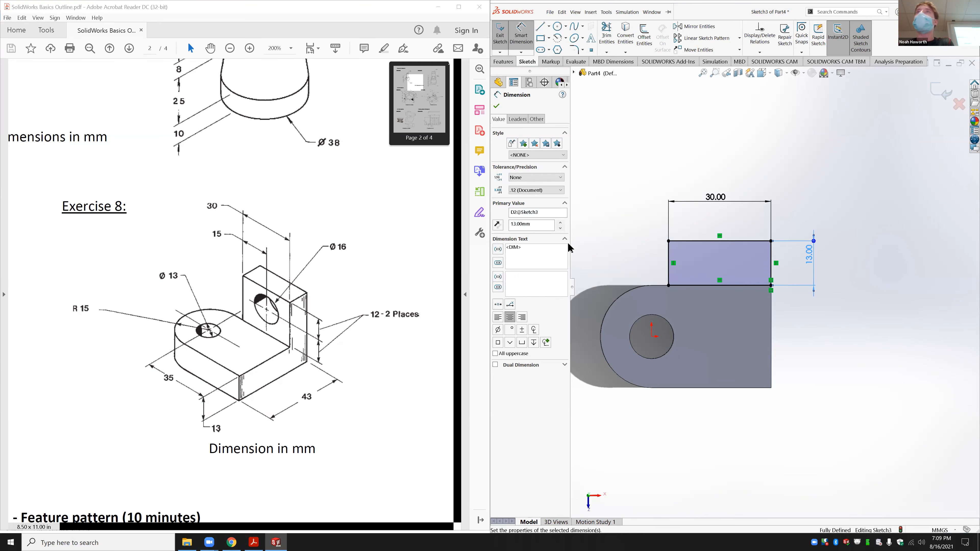
pyautogui.click(504, 37)
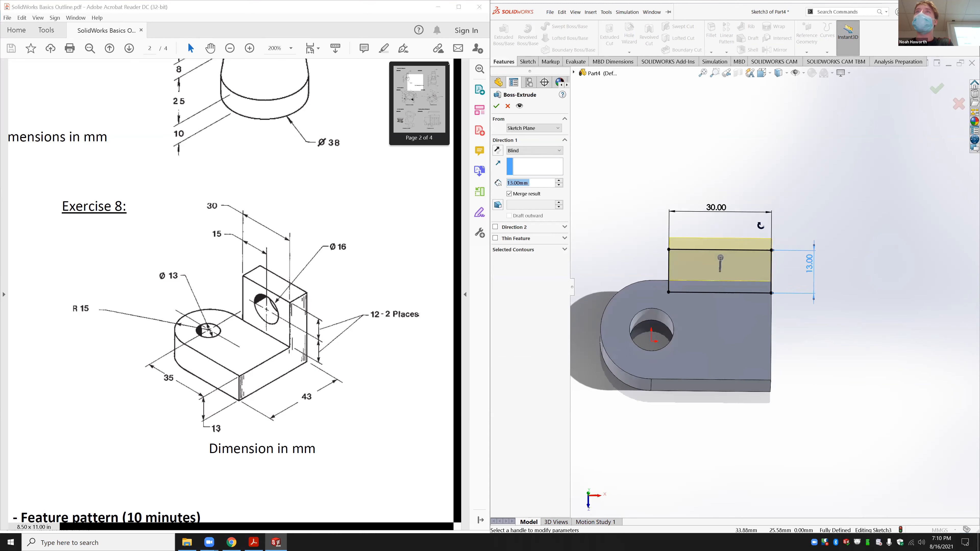
# Step: Extrude the 30 × 13 rectangle 37 mm as Boss-Extrude3 and orbit to inspect it
pyautogui.moveTo(760, 226); pyautogui.dragTo(750, 183, button='middle')
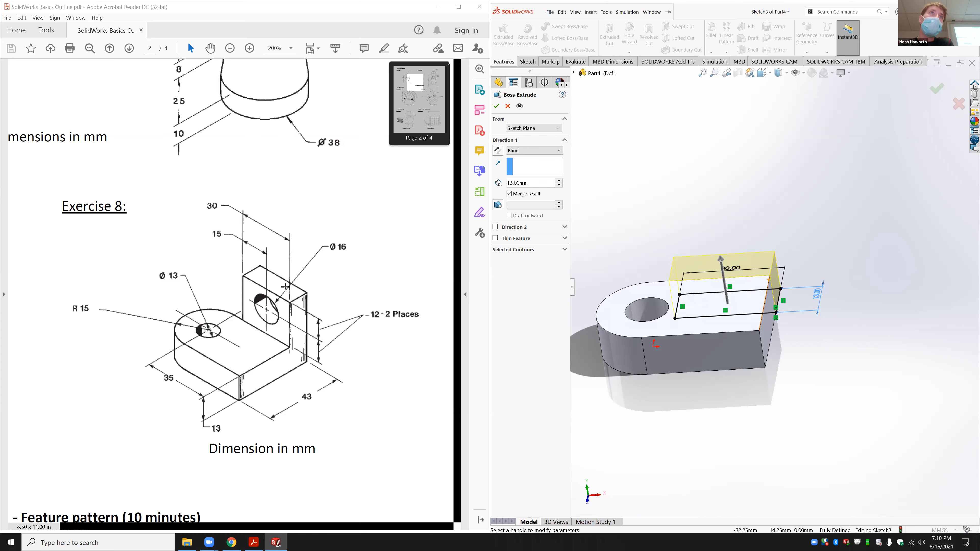
pyautogui.scroll(2, 300, 376)
pyautogui.hscroll(-3, 300, 376)
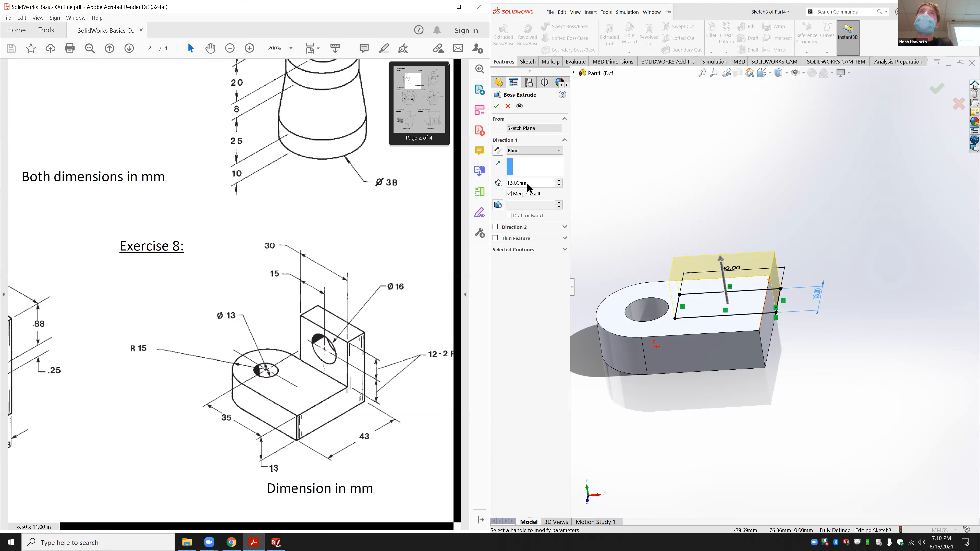
pyautogui.doubleClick(537, 183)
pyautogui.write('37')
pyautogui.press('Return')
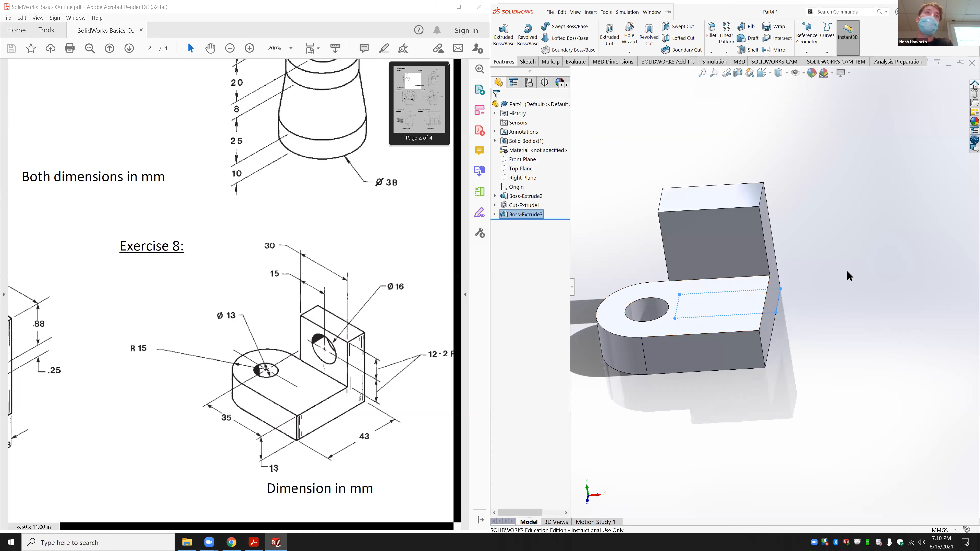
pyautogui.click(837, 267)
pyautogui.moveTo(823, 318)
pyautogui.mouseDown(button='middle')
pyautogui.moveTo(813, 261)
pyautogui.moveTo(811, 324)
pyautogui.mouseUp(button='middle')
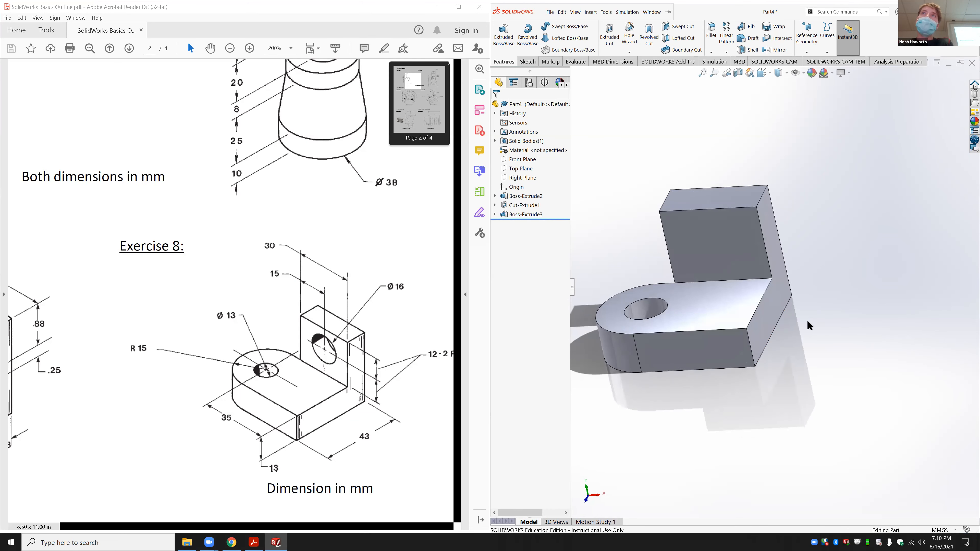
# Step: Measure the 24 mm distance between the two top faces, then view the upright block's back face normal-to
pyautogui.click(573, 61)
pyautogui.click(549, 33)
pyautogui.click(713, 197)
pyautogui.click(738, 297)
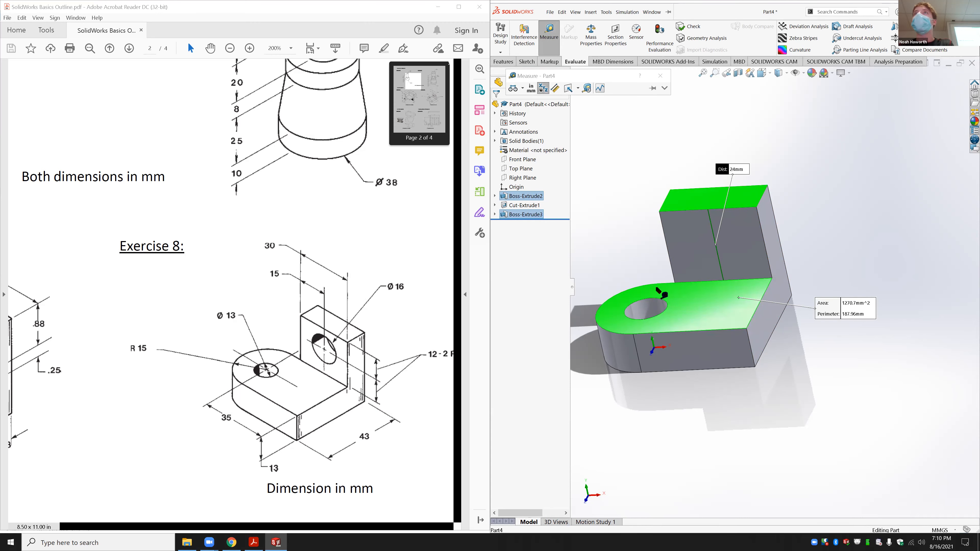
pyautogui.click(856, 223)
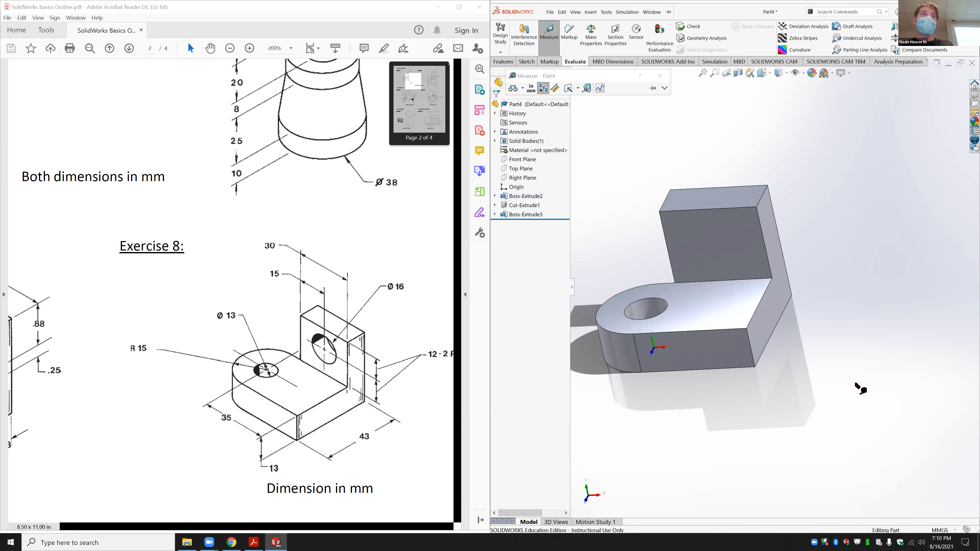
pyautogui.press('Escape')
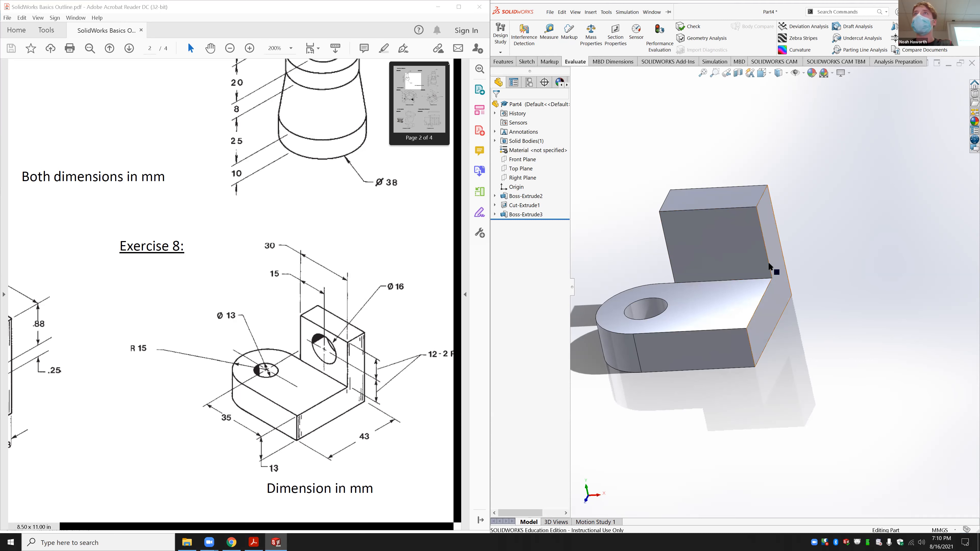
pyautogui.click(750, 246)
pyautogui.click(806, 233)
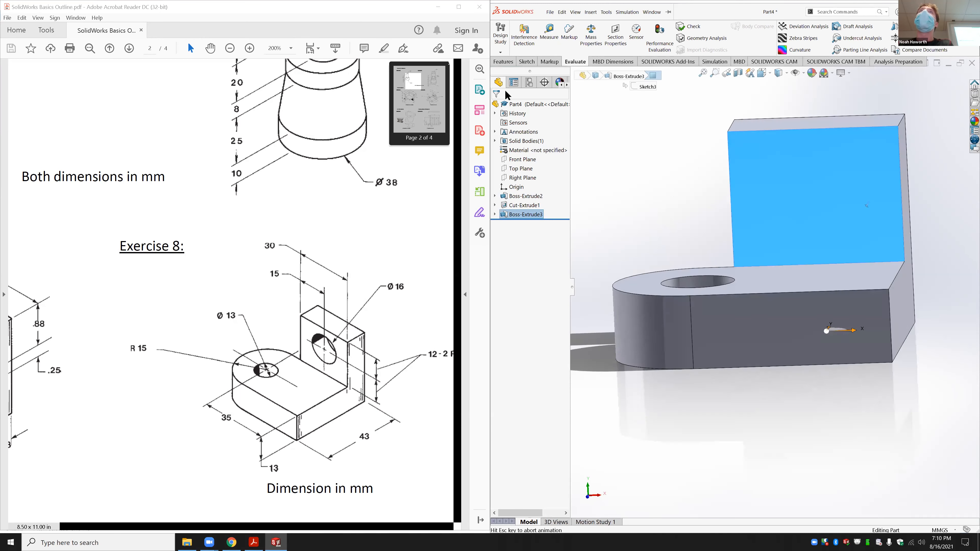
# Step: Sketch a circle on the upright face and set its diameter to 16 mm
pyautogui.click(528, 61)
pyautogui.click(558, 27)
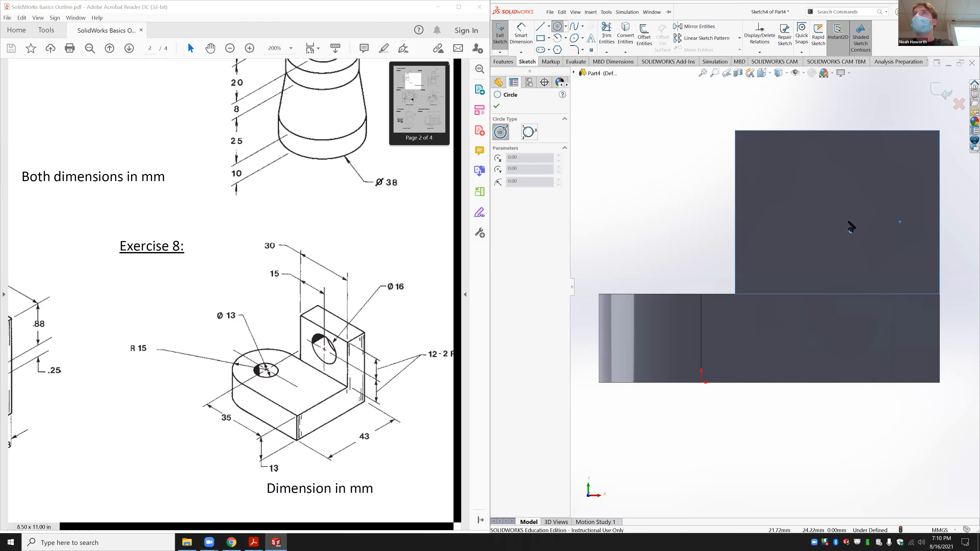
pyautogui.click(833, 224)
pyautogui.click(838, 192)
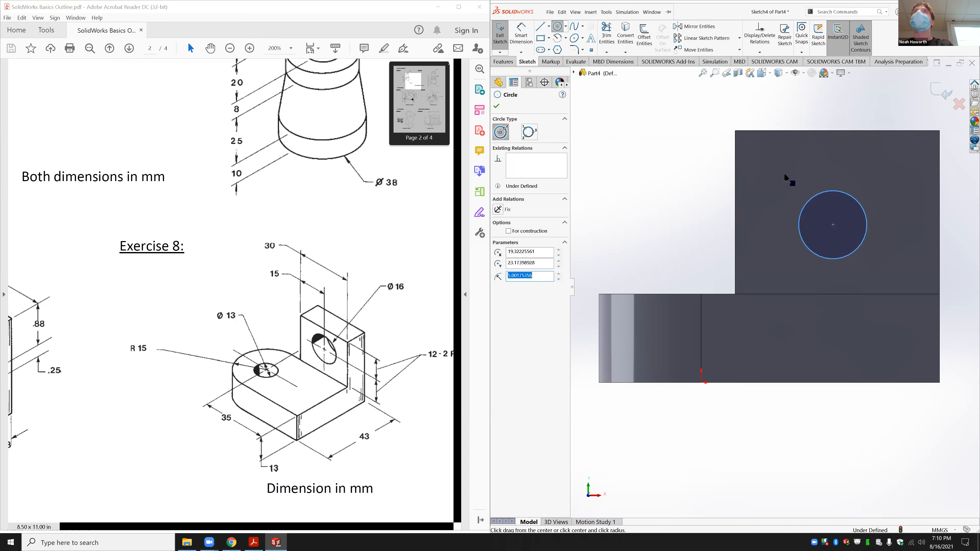
pyautogui.click(521, 34)
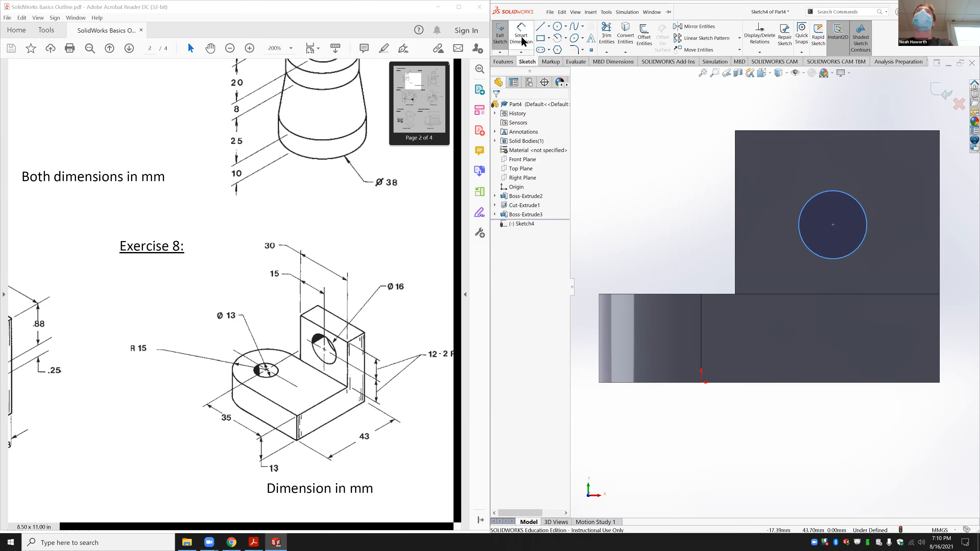
pyautogui.click(803, 222)
pyautogui.click(697, 230)
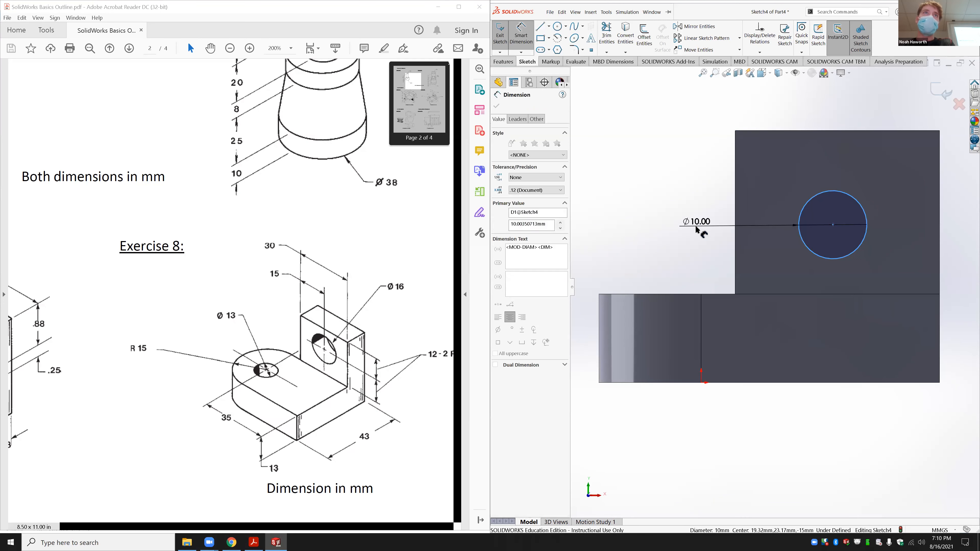
pyautogui.write('16')
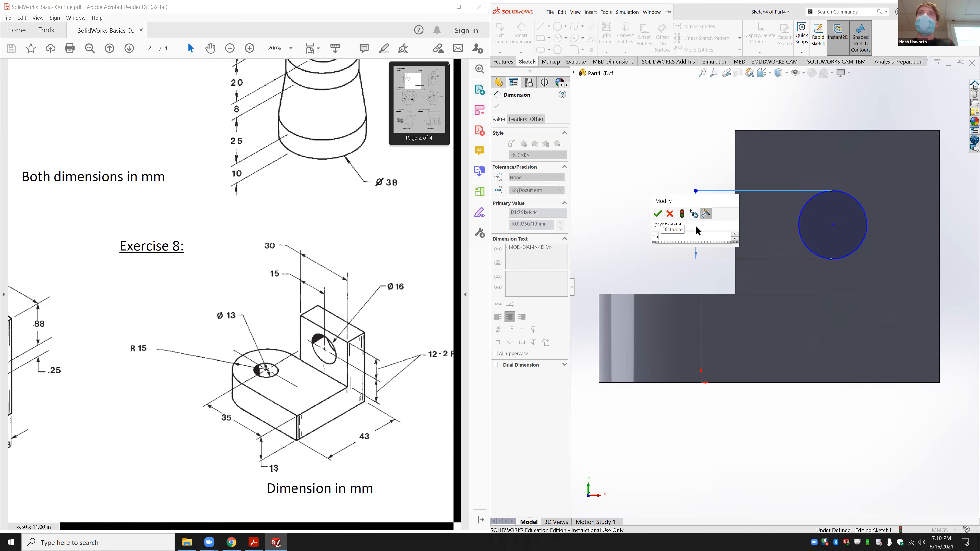
pyautogui.press('Return')
# Step: Position the circle 15 mm from the left edge and 12 mm below the top edge
pyautogui.click(820, 171)
pyautogui.click(735, 170)
pyautogui.click(779, 108)
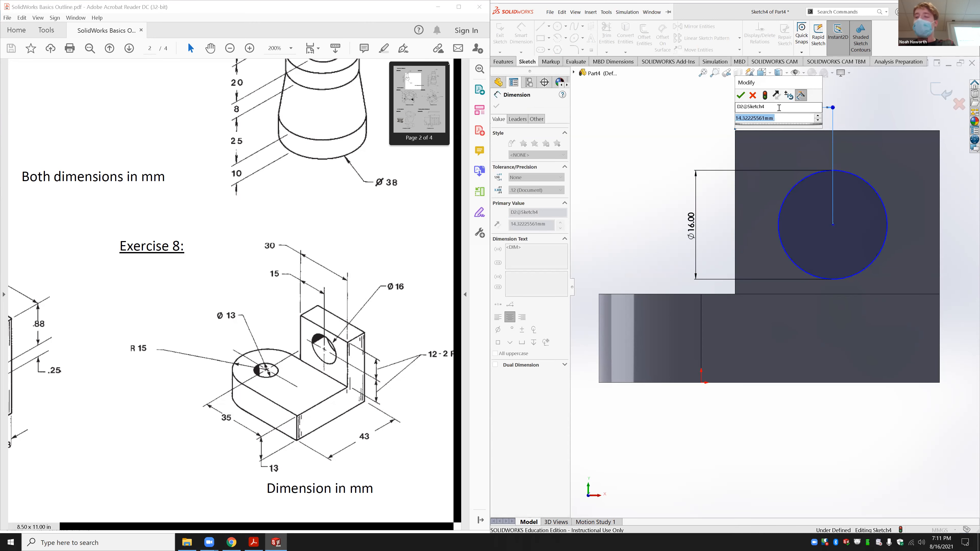
pyautogui.write('15')
pyautogui.press('Return')
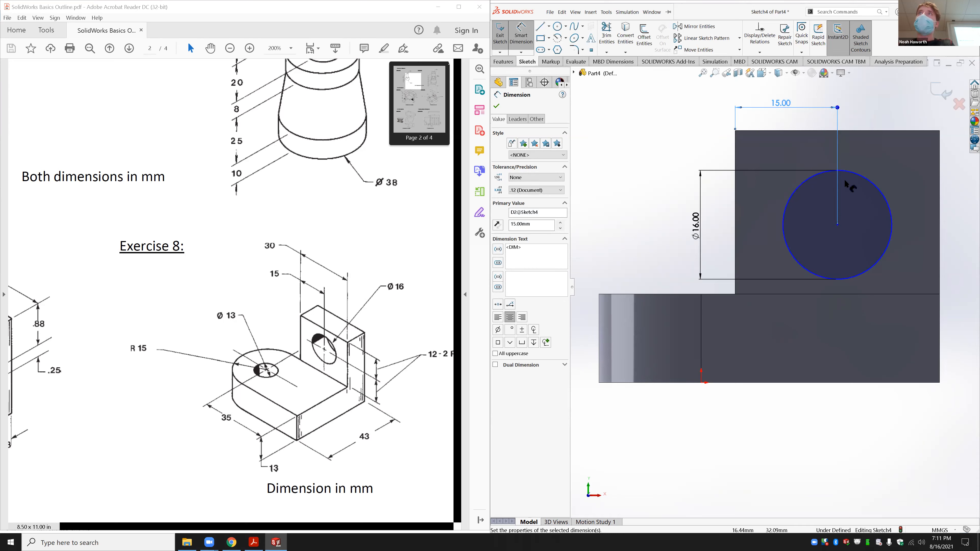
pyautogui.click(866, 181)
pyautogui.click(854, 132)
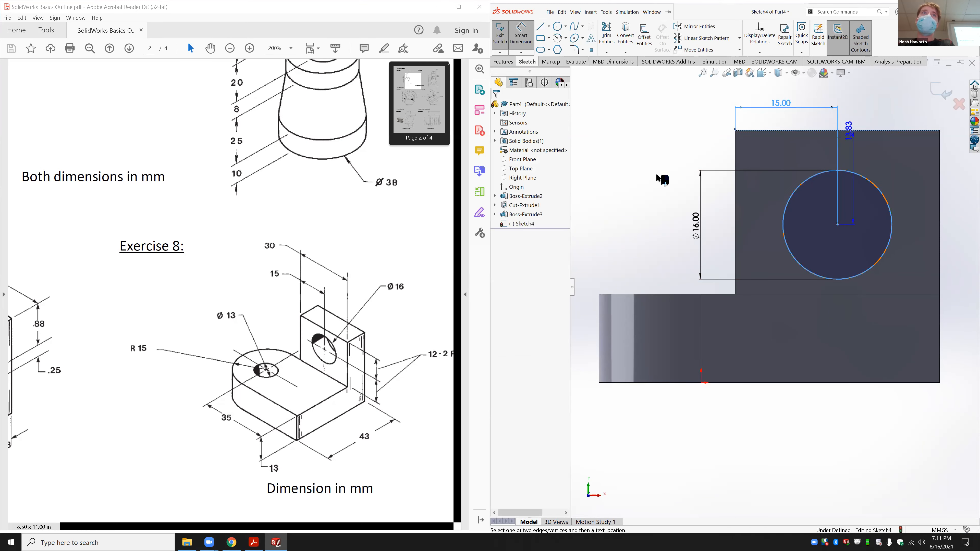
pyautogui.click(635, 185)
pyautogui.write('12')
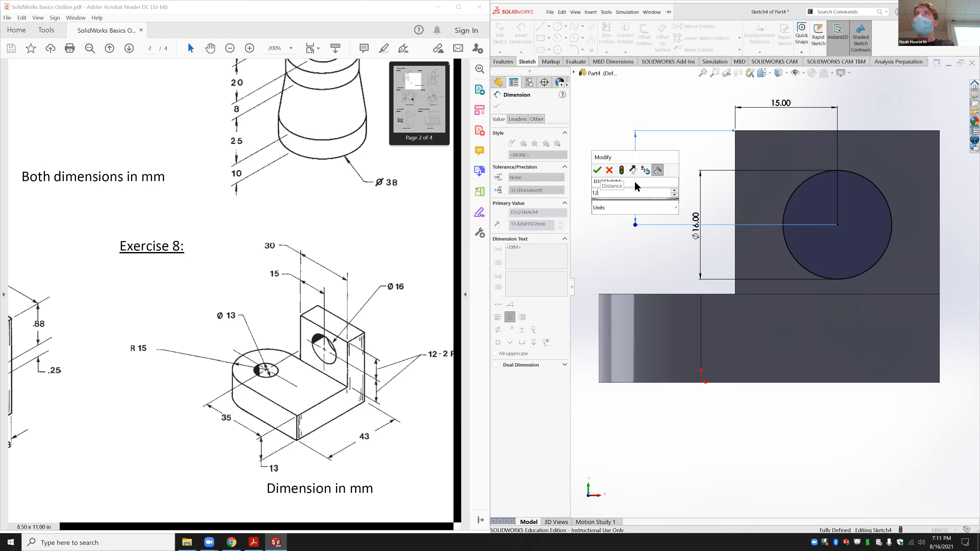
pyautogui.press('Return')
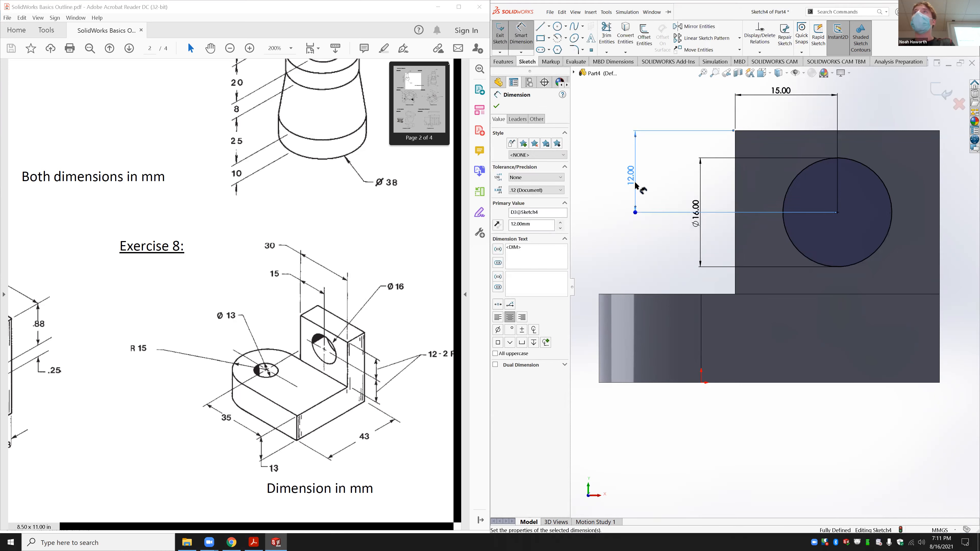
pyautogui.click(503, 62)
# Step: Cut the Ø16 circle through the upright wall using Up To Next as Cut-Extrude2
pyautogui.click(605, 36)
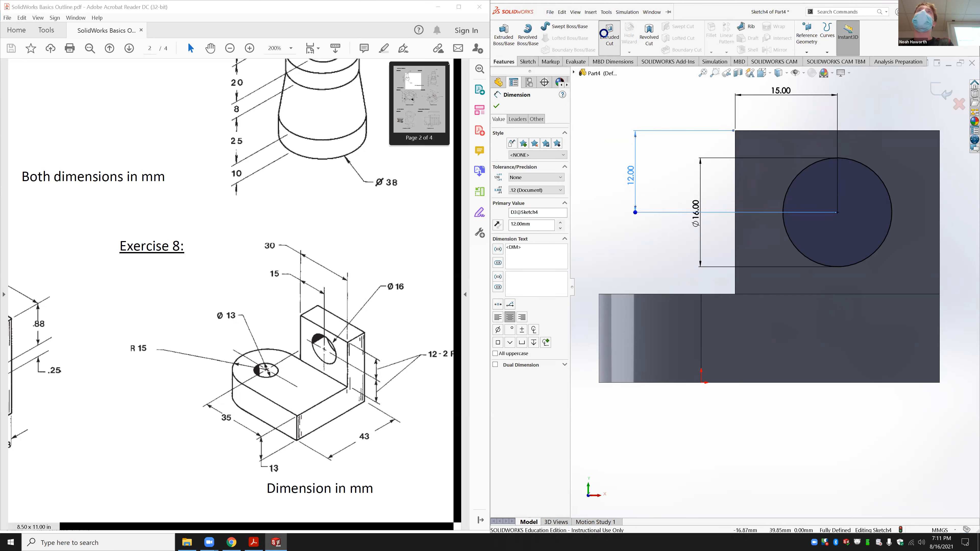
pyautogui.click(529, 152)
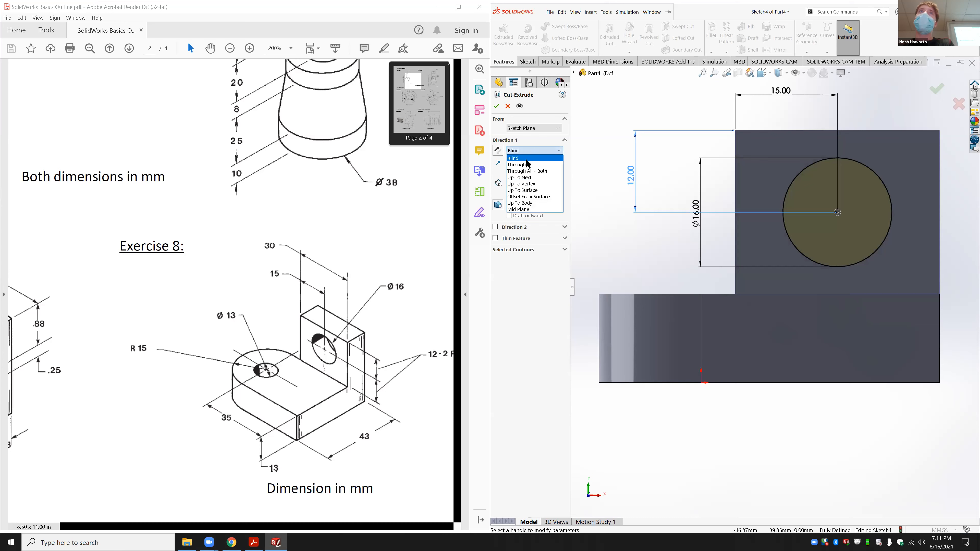
pyautogui.click(525, 178)
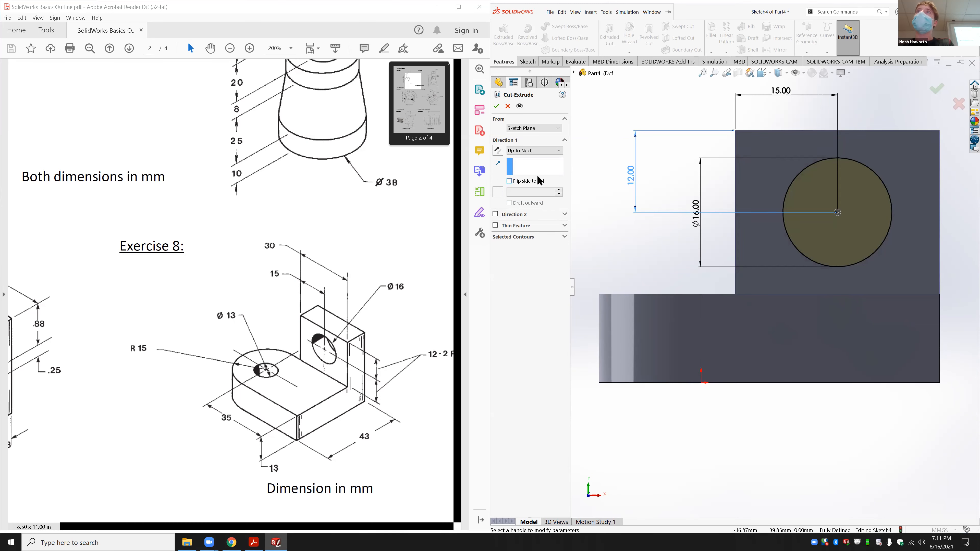
pyautogui.click(496, 106)
pyautogui.moveTo(667, 215)
pyautogui.mouseDown(button='middle')
pyautogui.moveTo(772, 193)
pyautogui.moveTo(700, 168)
pyautogui.moveTo(672, 197)
pyautogui.mouseUp(button='middle')
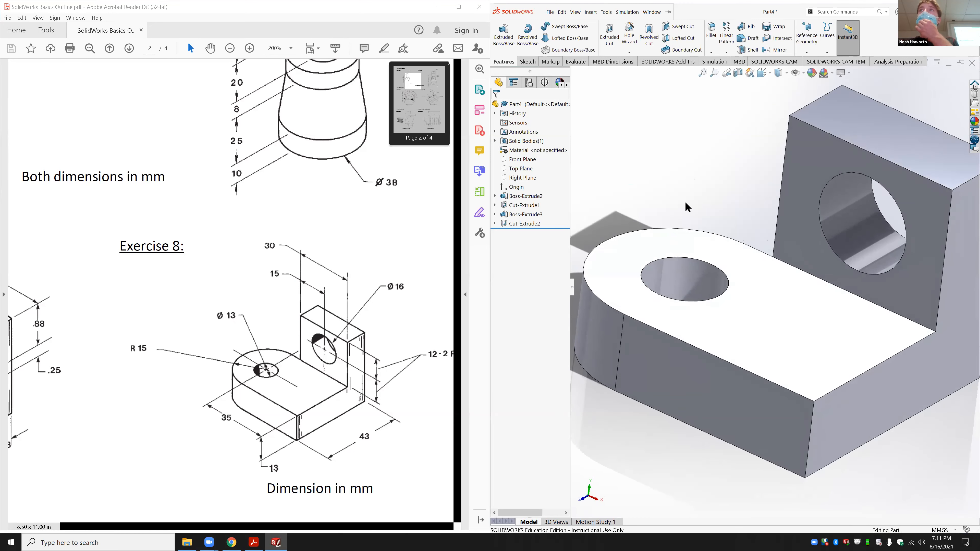
pyautogui.scroll(-2, 713, 233)
pyautogui.scroll(5, 713, 233)
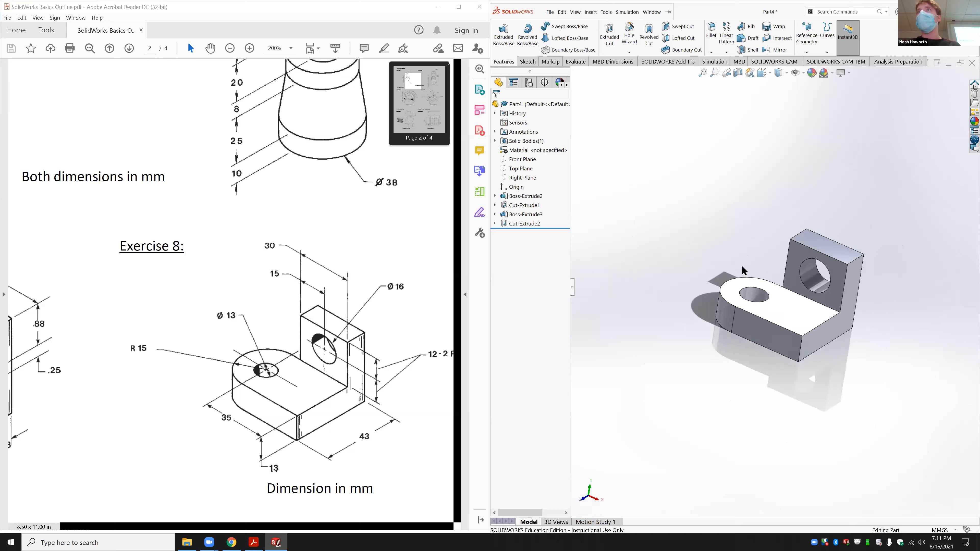
pyautogui.scroll(1, 741, 264)
pyautogui.scroll(-1, 826, 306)
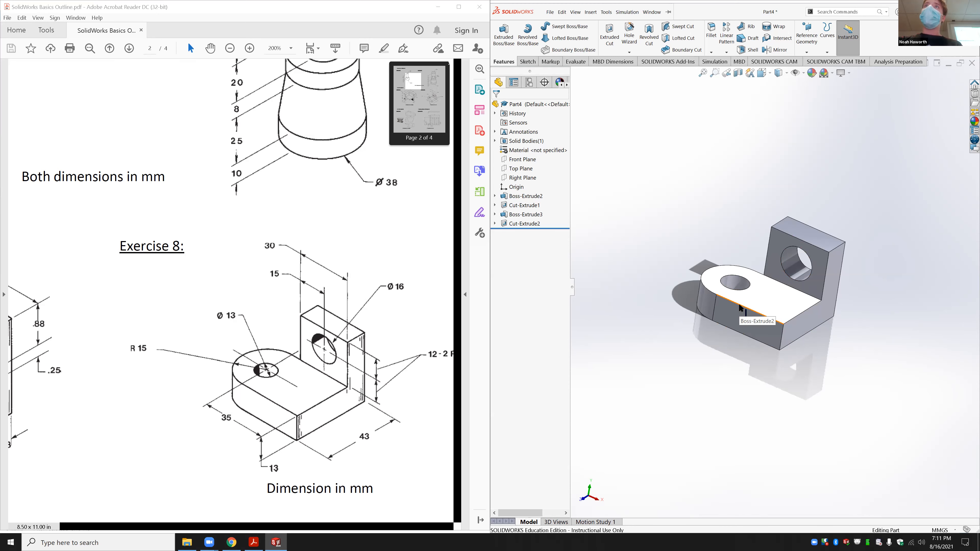
# Step: Create a new part and sketch a circle centred on the origin on the Top Plane
pyautogui.hotkey('ctrl', 'n')
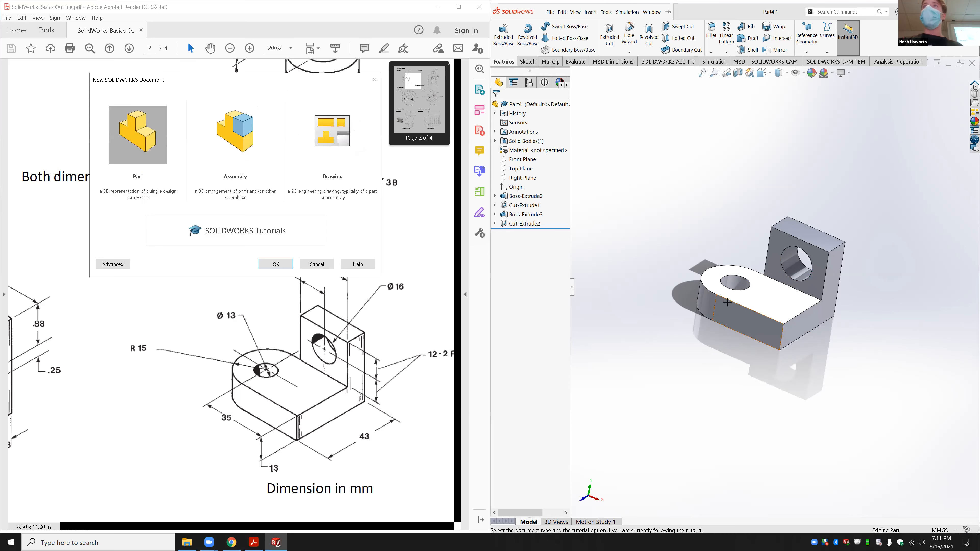
pyautogui.click(276, 264)
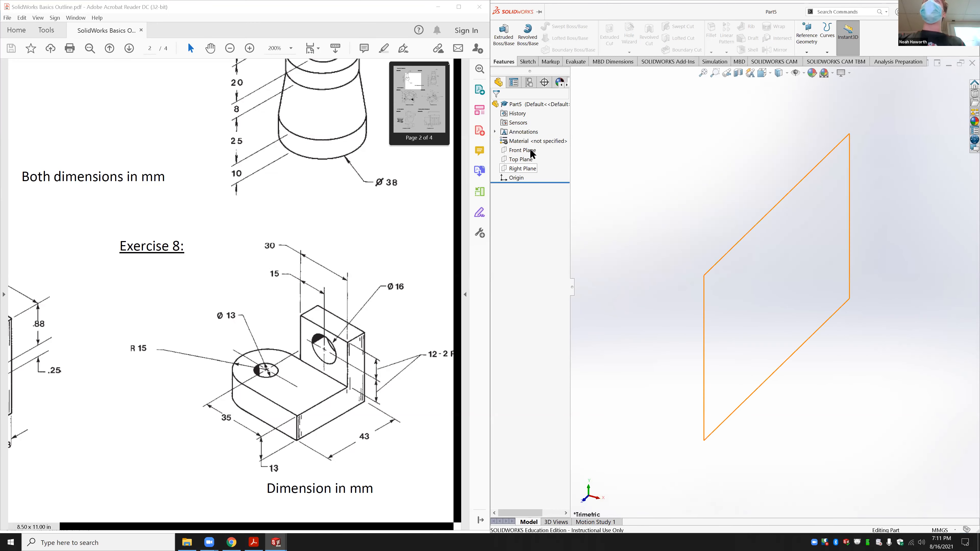
pyautogui.click(527, 161)
pyautogui.click(565, 155)
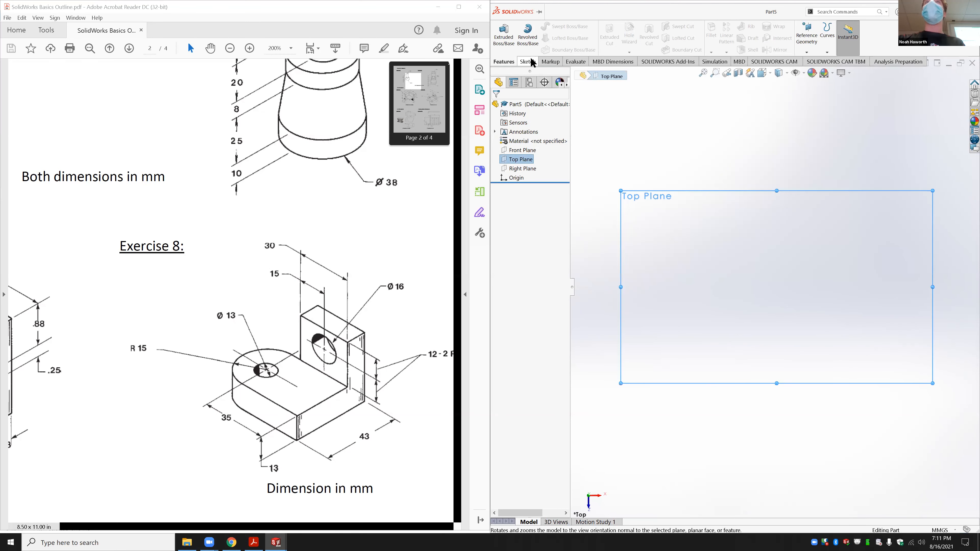
pyautogui.click(527, 61)
pyautogui.click(557, 27)
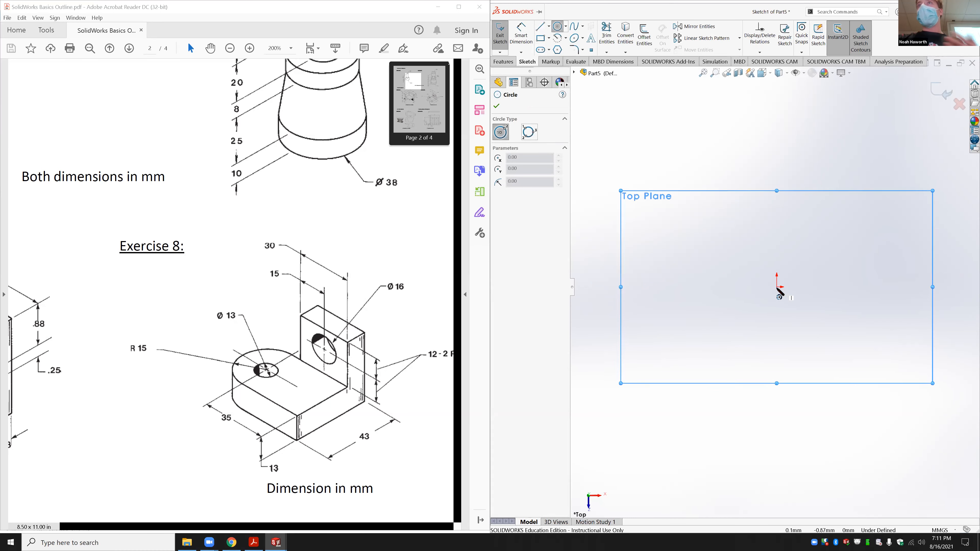
pyautogui.click(777, 287)
pyautogui.click(777, 246)
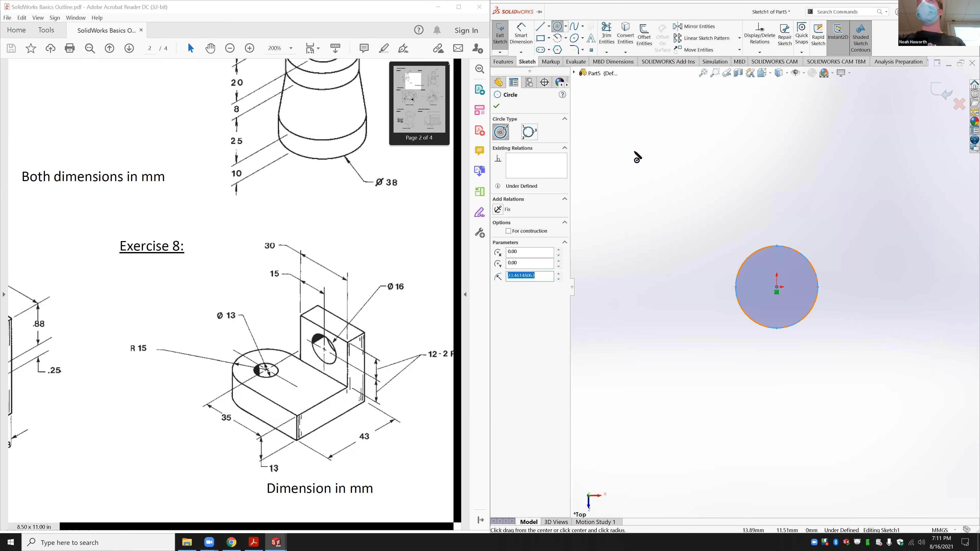
pyautogui.press('Escape')
# Step: Draw rectangle lines off the circle's right side and trim away the arc inside them
pyautogui.press('l')
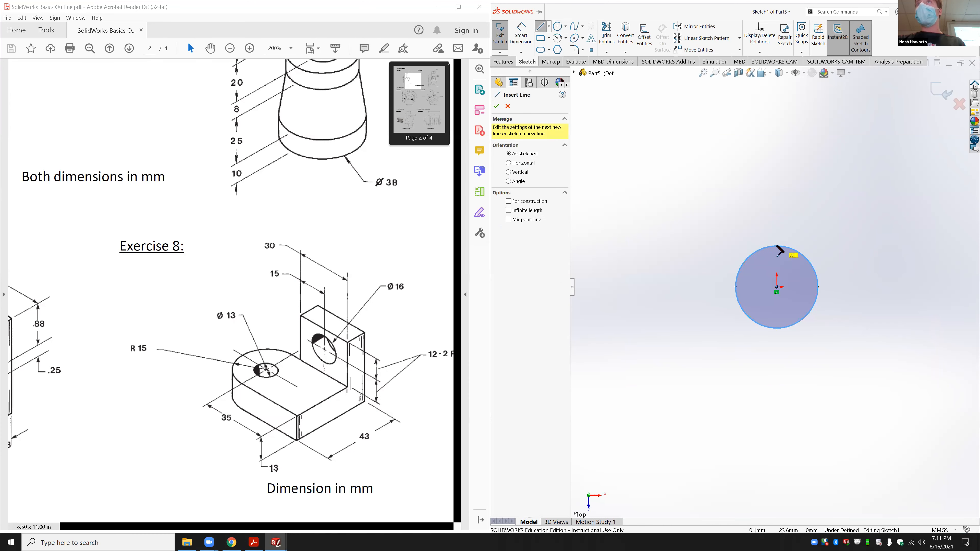
pyautogui.click(777, 246)
pyautogui.click(863, 245)
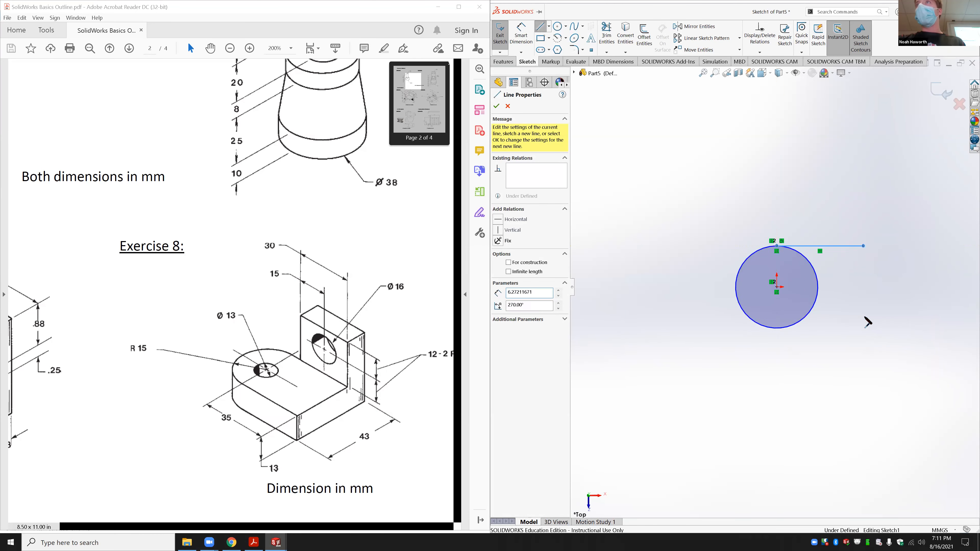
pyautogui.click(863, 332)
pyautogui.click(776, 328)
pyautogui.click(607, 35)
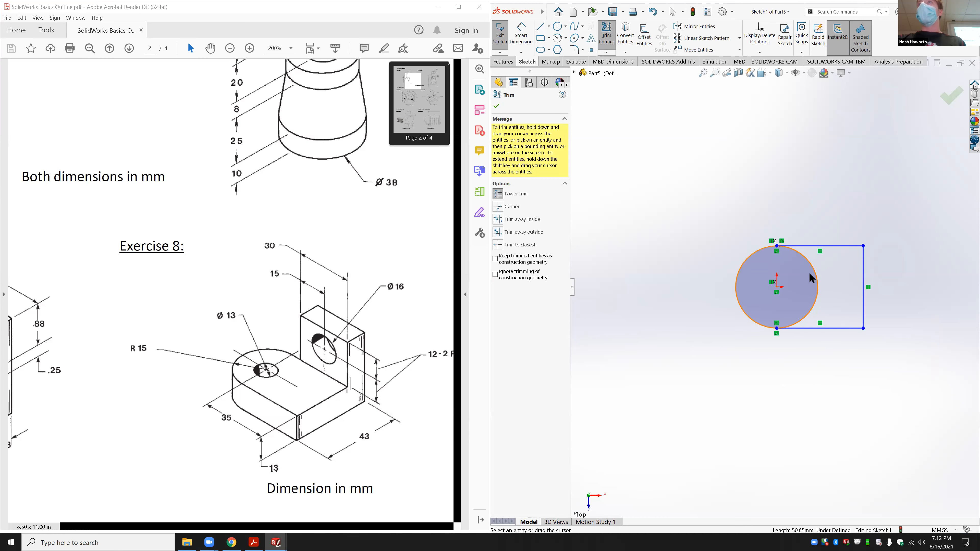
pyautogui.moveTo(819, 278); pyautogui.dragTo(812, 276)
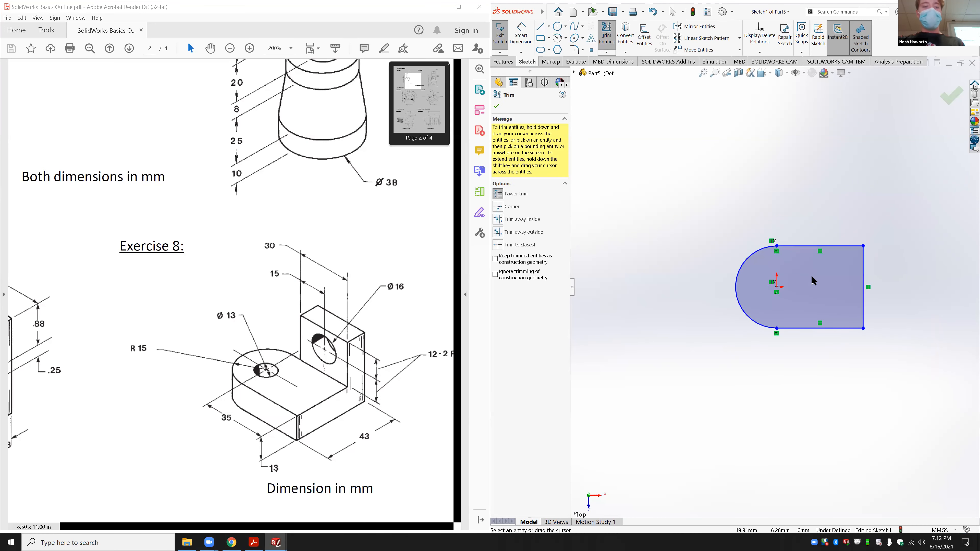
# Step: Add a small hole circle centred on the origin
pyautogui.click(558, 27)
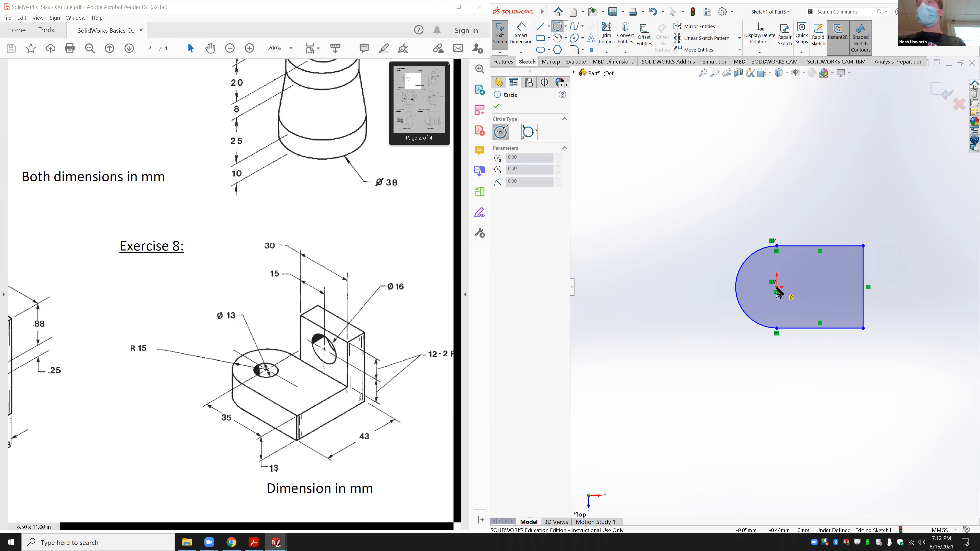
pyautogui.click(776, 287)
pyautogui.click(787, 301)
pyautogui.press('Escape')
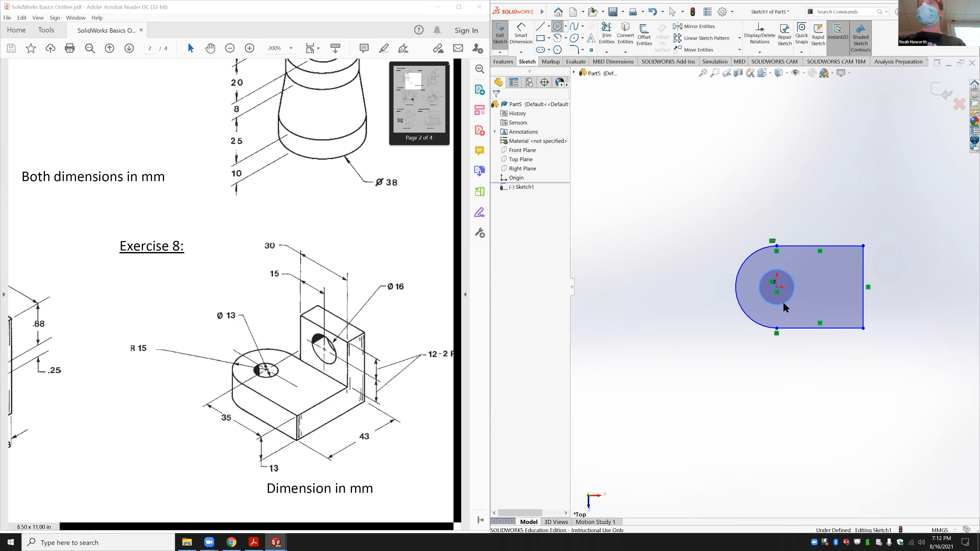
# Step: Dimension the hole circle to Ø13 mm and the rounded end to R15 mm
pyautogui.click(520, 35)
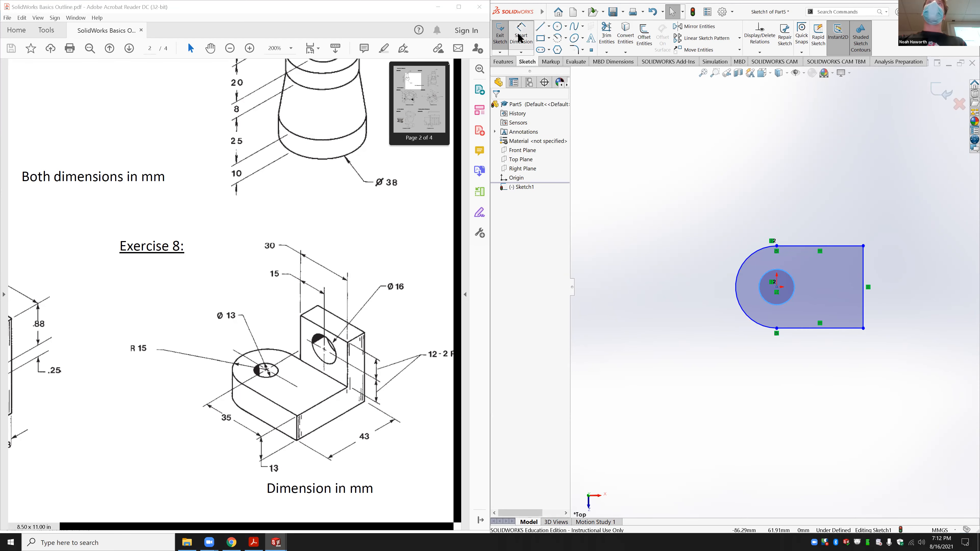
pyautogui.click(782, 271)
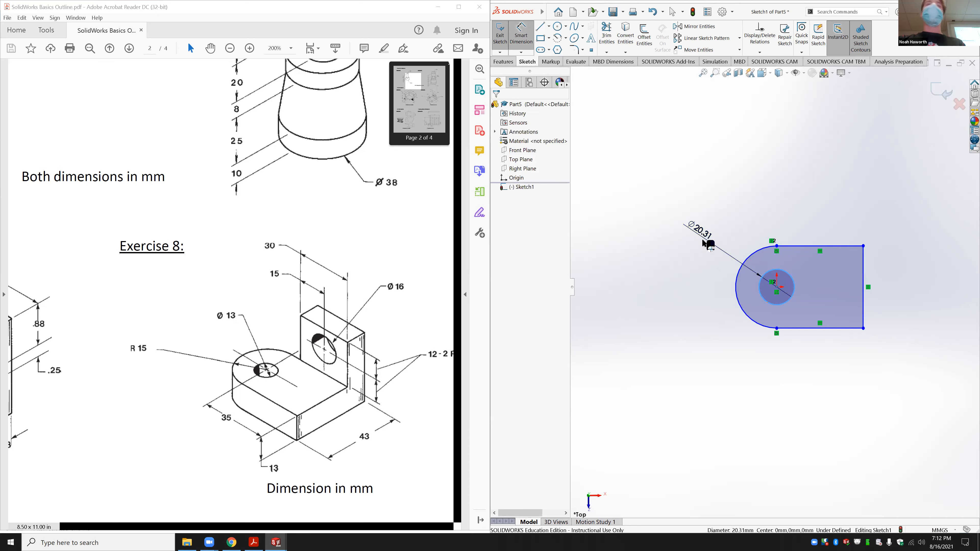
pyautogui.click(702, 238)
pyautogui.write('13')
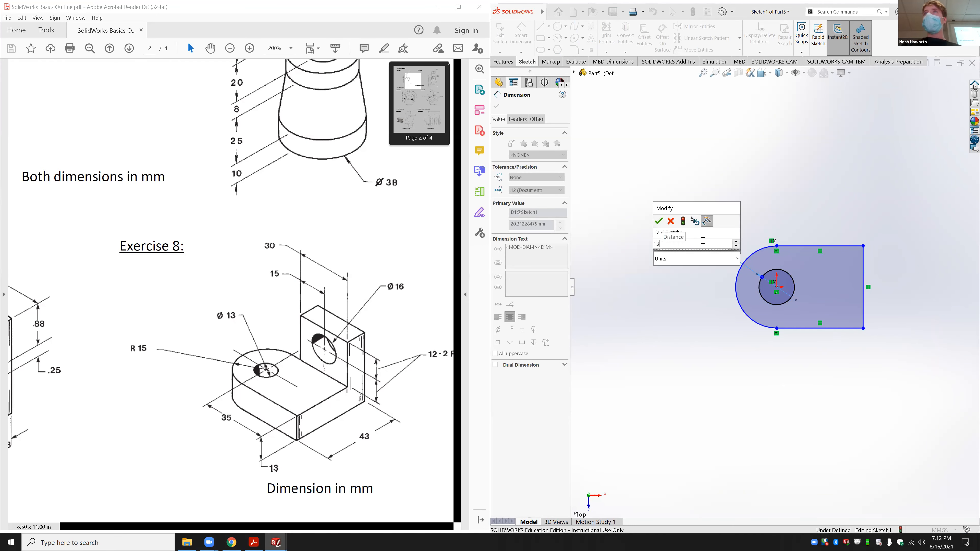
pyautogui.press('Return')
pyautogui.click(751, 257)
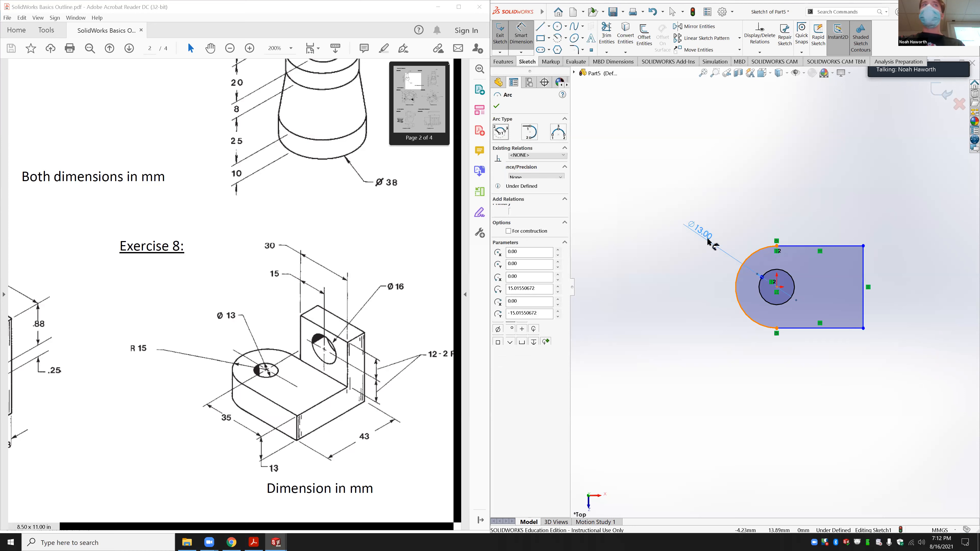
pyautogui.click(705, 238)
pyautogui.write('15')
pyautogui.press('Return')
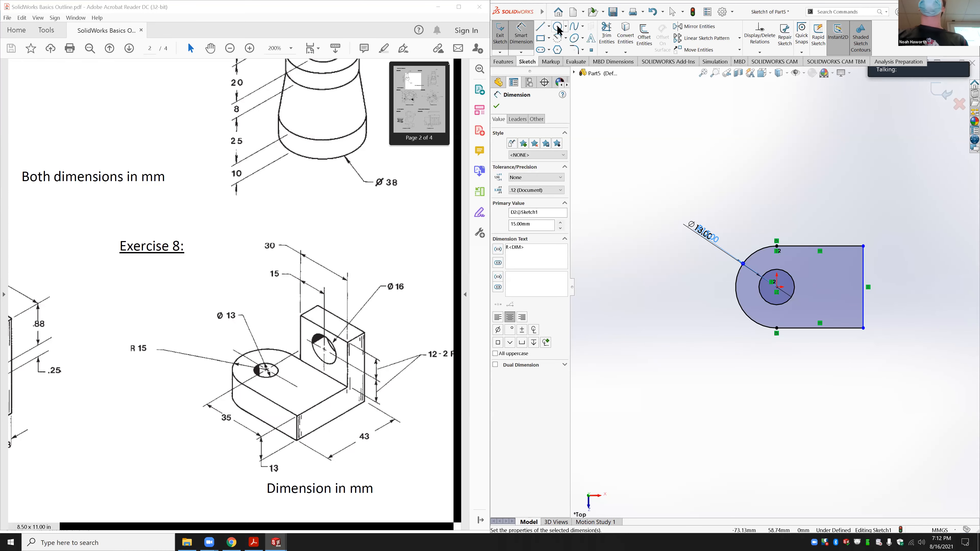
# Step: Try a perimeter circle, cancel it, and drag the R15 label clear of Ø13
pyautogui.click(567, 27)
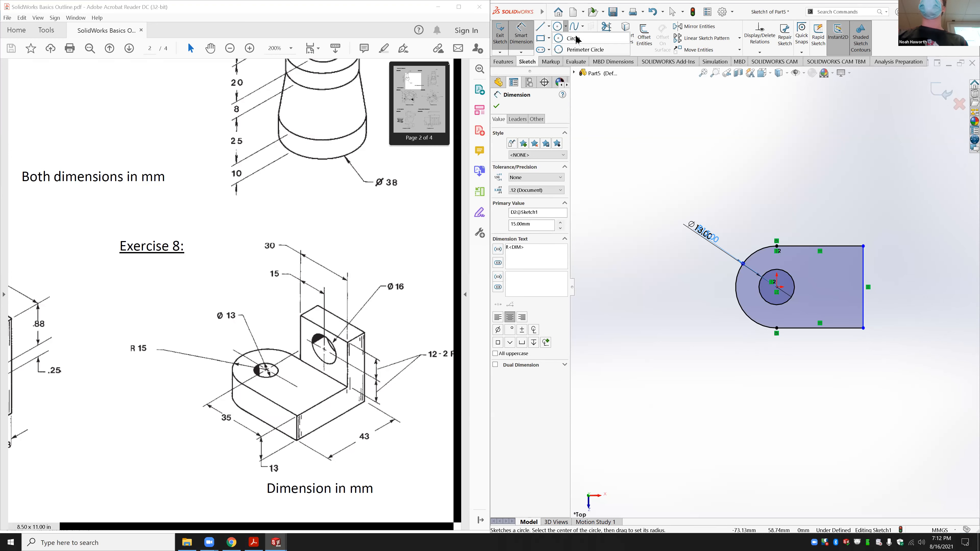
pyautogui.click(587, 51)
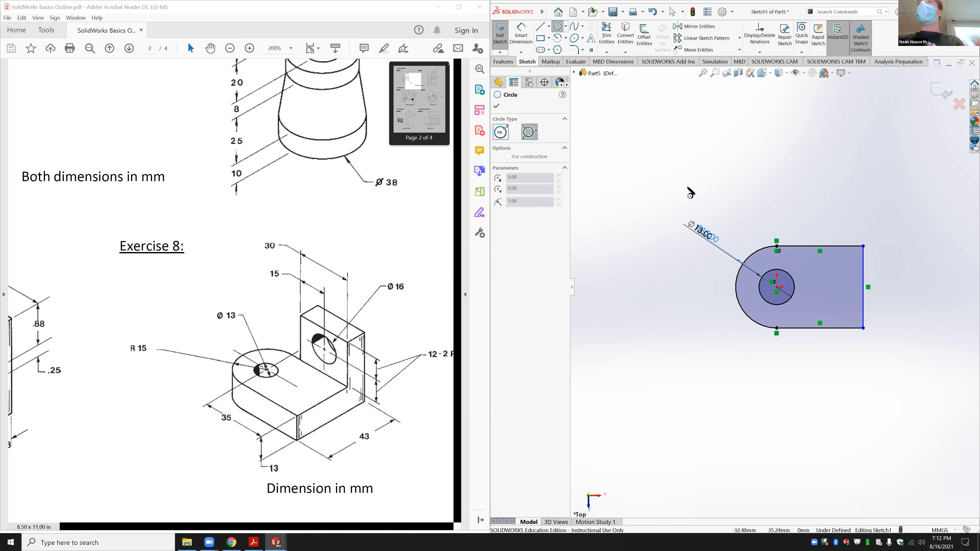
pyautogui.click(649, 116)
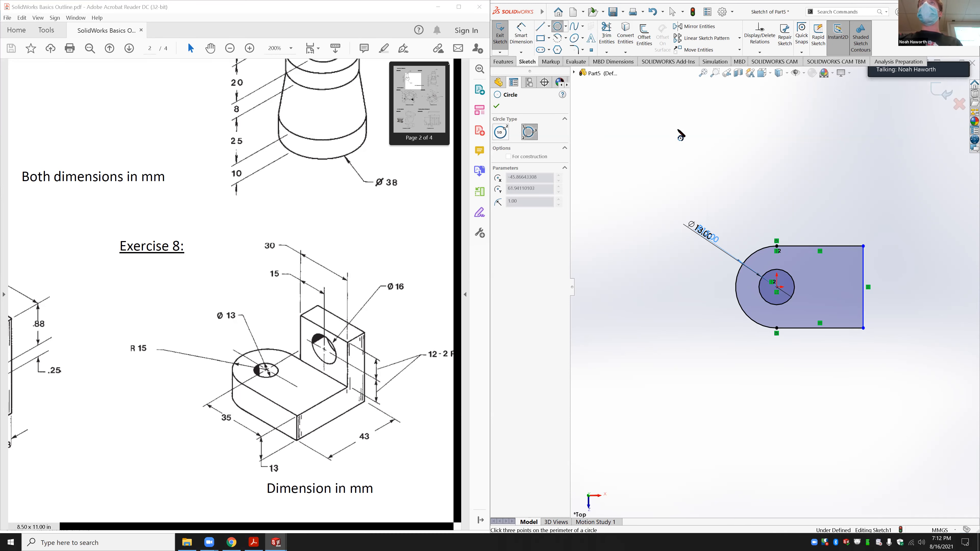
pyautogui.click(684, 138)
pyautogui.press('Escape')
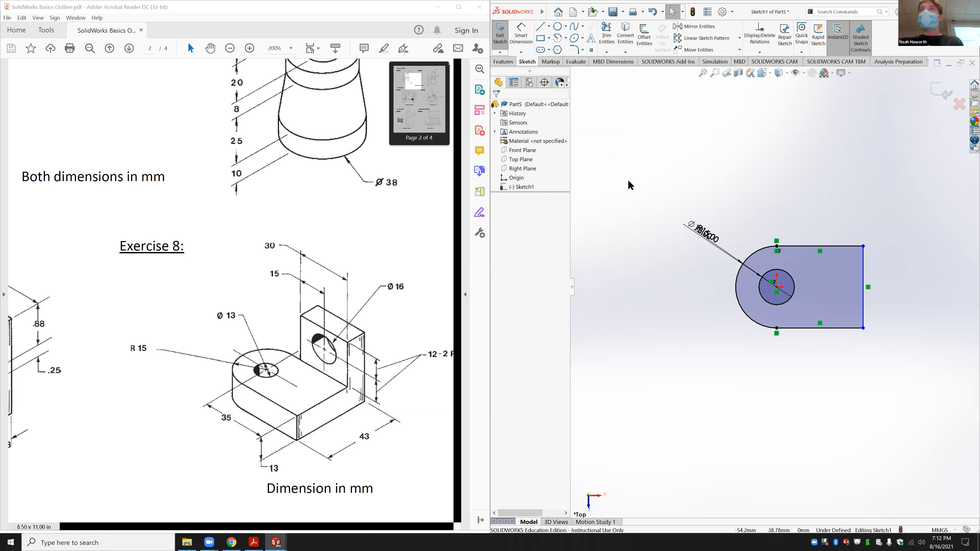
pyautogui.moveTo(707, 237); pyautogui.dragTo(688, 289)
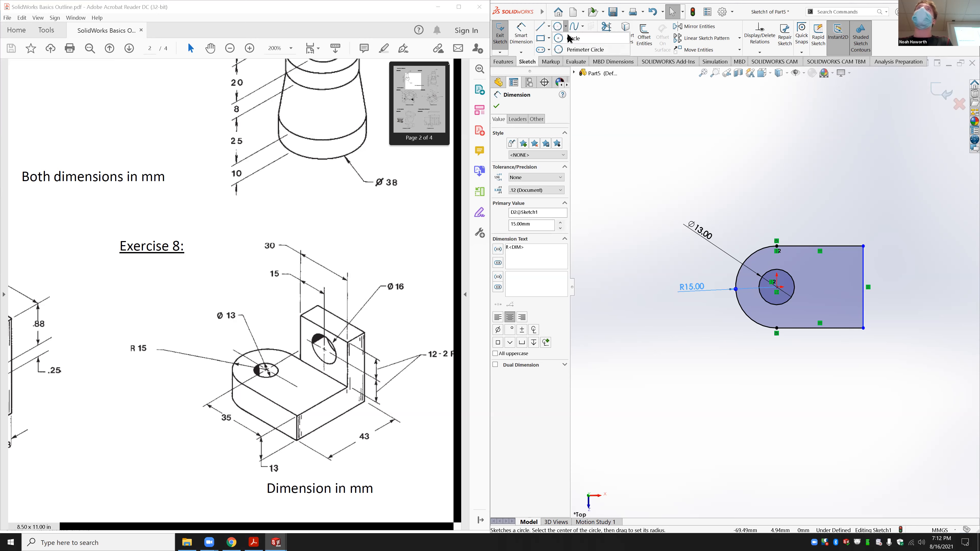
# Step: Dimension the top straight edge to 35 mm, fully defining the sketch
pyautogui.click(557, 26)
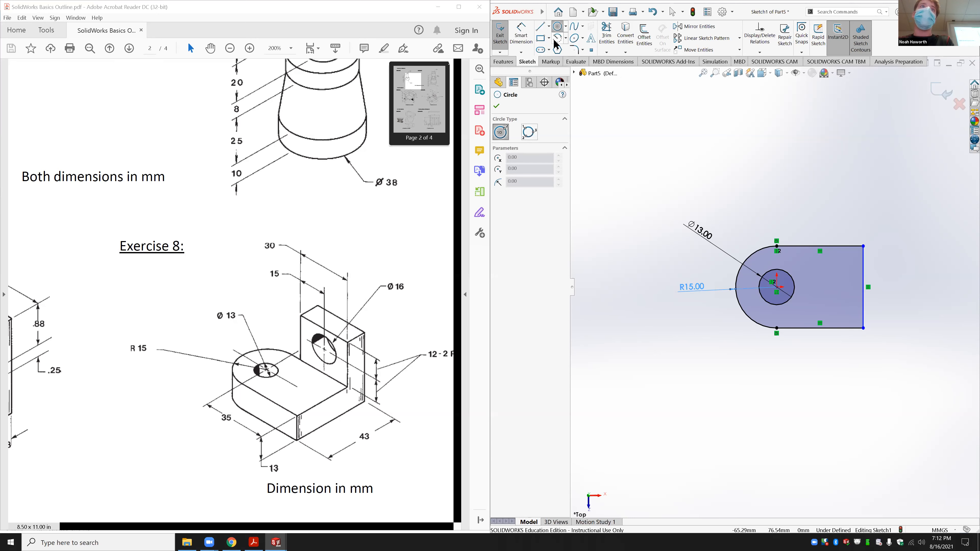
pyautogui.click(521, 34)
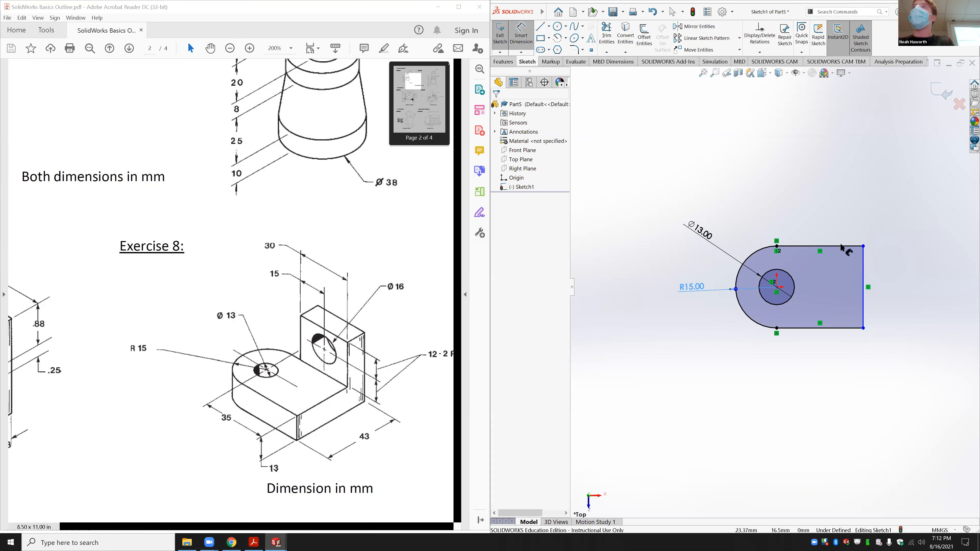
pyautogui.click(842, 249)
pyautogui.click(833, 210)
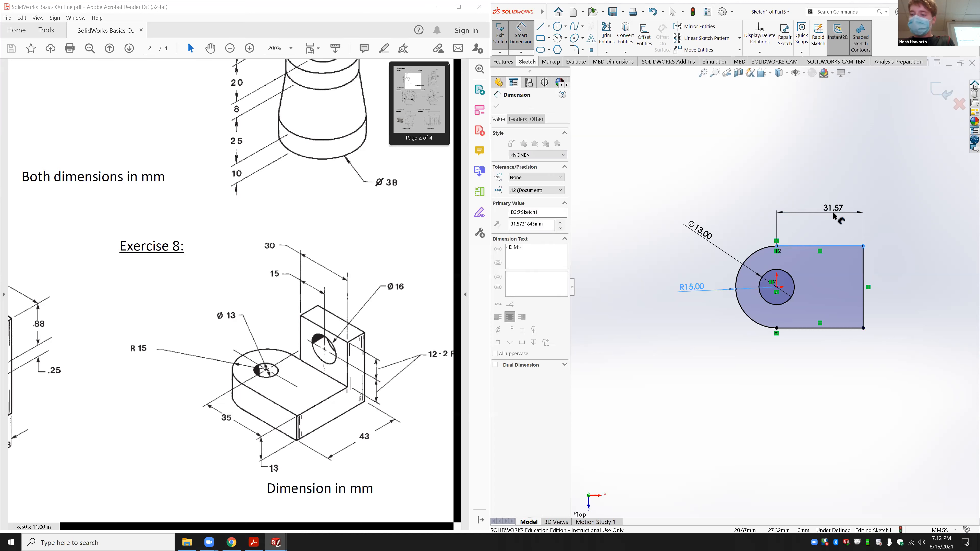
pyautogui.write('35')
pyautogui.press('Return')
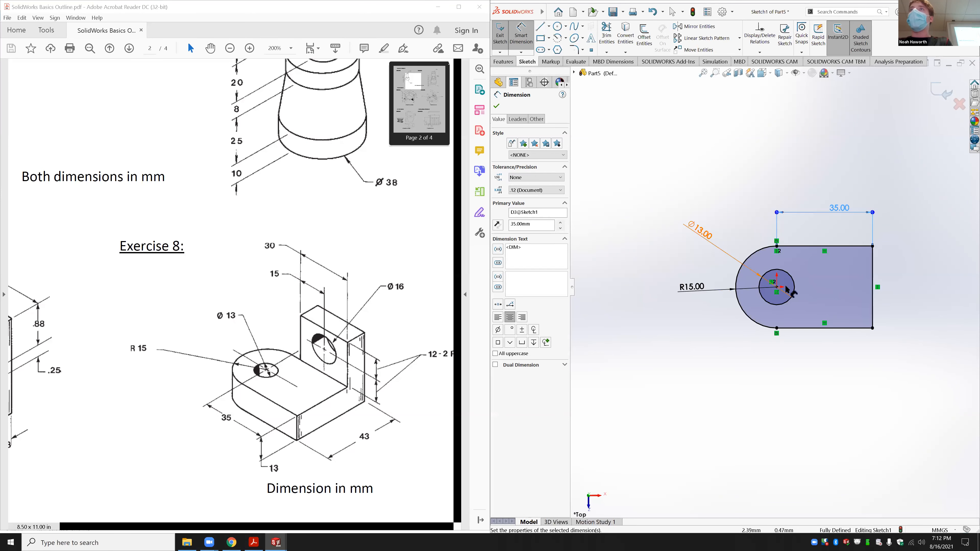
pyautogui.moveTo(773, 357); pyautogui.dragTo(768, 300, button='middle')
pyautogui.click(503, 61)
pyautogui.click(503, 35)
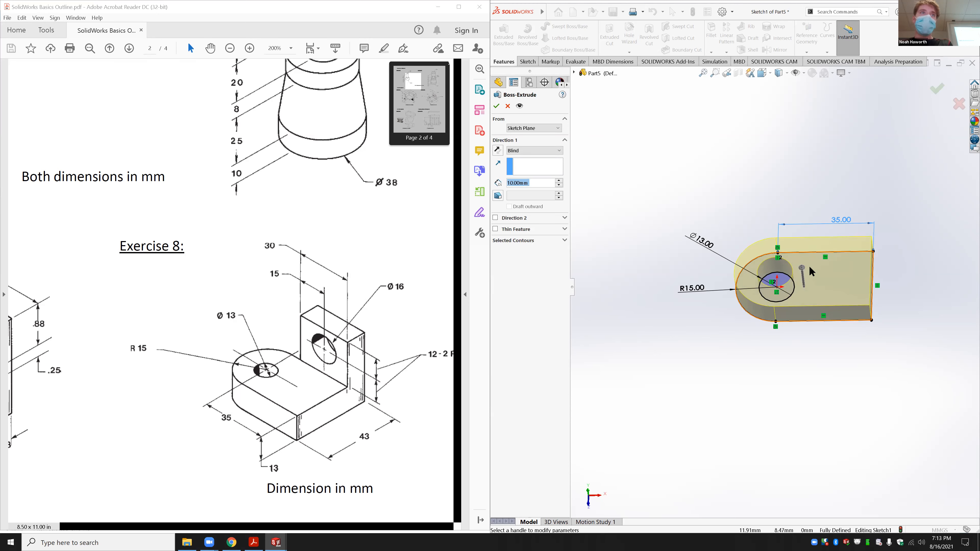
# Step: Extrude the tab sketch 13 mm deep, then view its top face straight on
pyautogui.write('13')
pyautogui.press('Return')
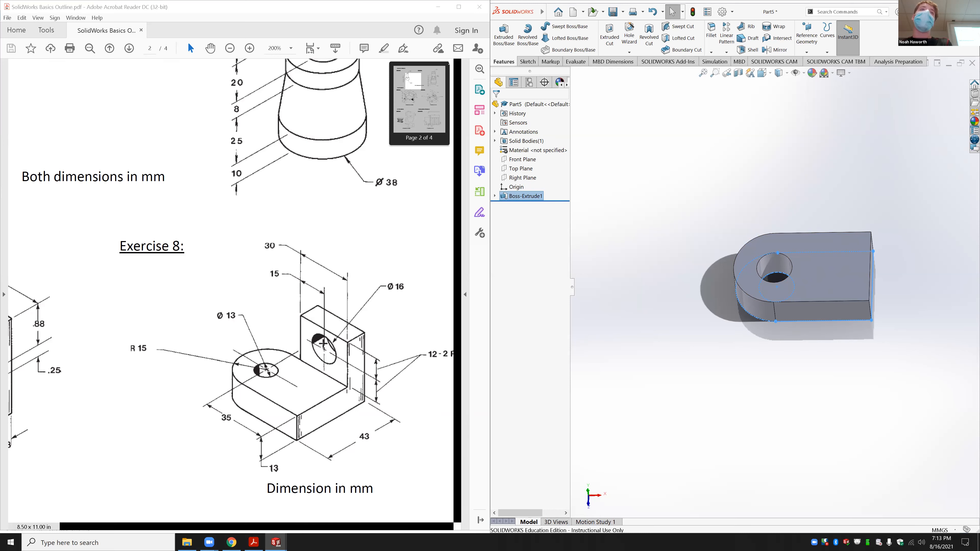
pyautogui.moveTo(826, 300)
pyautogui.mouseDown(button='middle')
pyautogui.moveTo(786, 283)
pyautogui.moveTo(706, 283)
pyautogui.moveTo(657, 298)
pyautogui.moveTo(752, 270)
pyautogui.moveTo(809, 305)
pyautogui.mouseUp(button='middle')
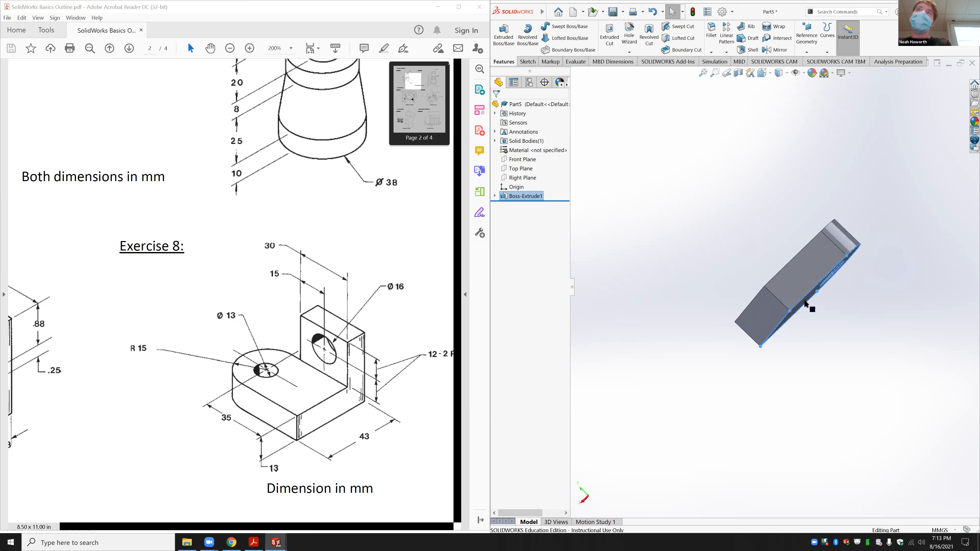
pyautogui.click(786, 271)
pyautogui.click(846, 258)
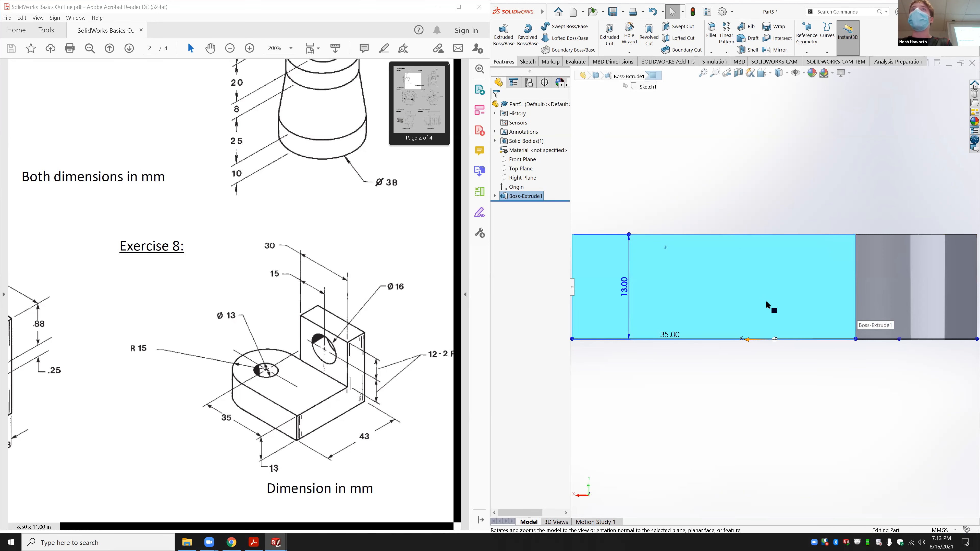
# Step: On the block's front face, draw a corner rectangle rising above the block
pyautogui.scroll(6, 767, 302)
pyautogui.moveTo(704, 256); pyautogui.dragTo(717, 306, button='middle')
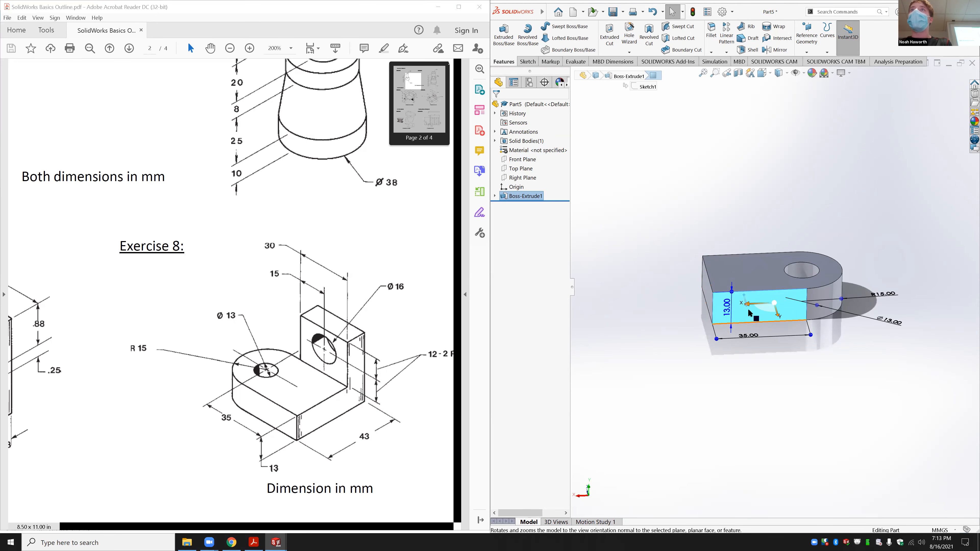
pyautogui.click(527, 61)
pyautogui.click(541, 37)
pyautogui.click(730, 327)
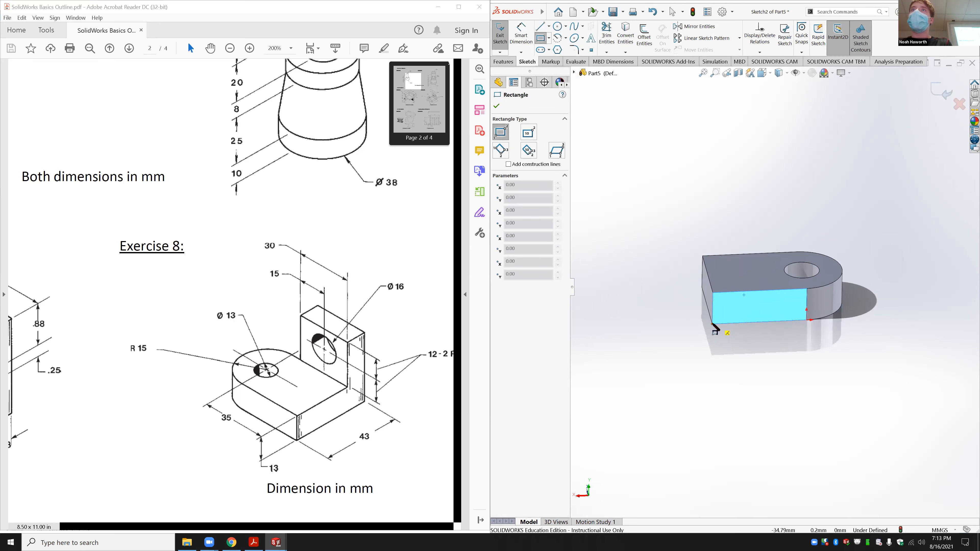
pyautogui.click(712, 324)
pyautogui.click(784, 189)
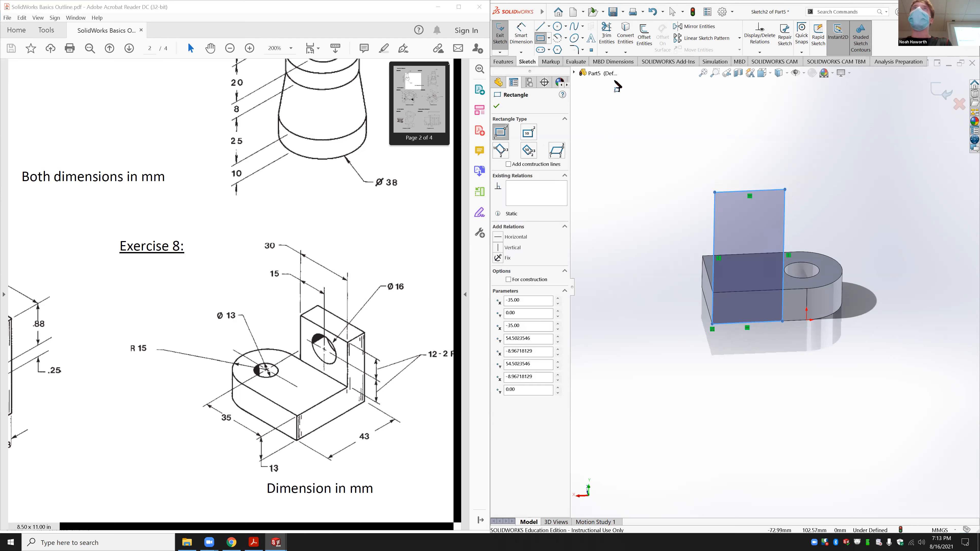
# Step: Draw a circle inside the upright rectangle
pyautogui.click(557, 27)
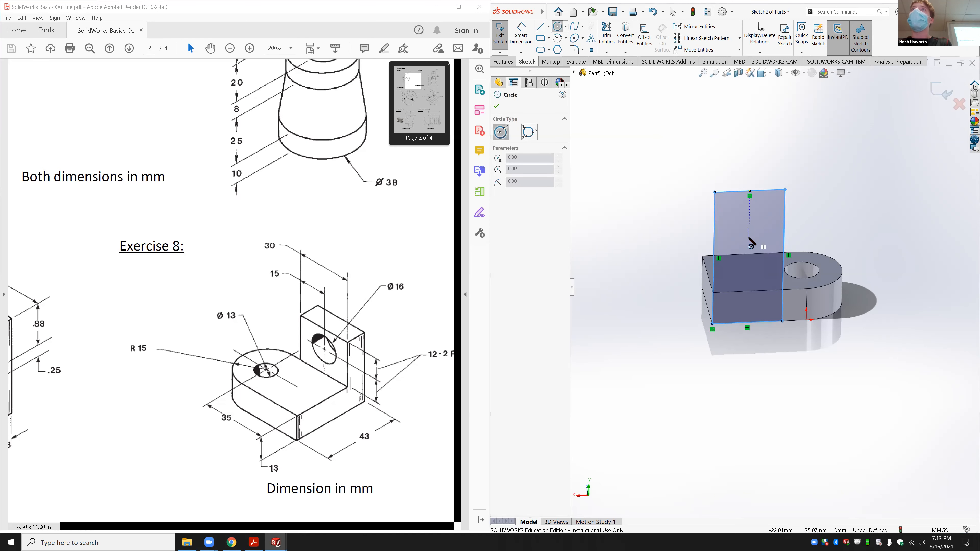
pyautogui.click(752, 237)
pyautogui.click(749, 225)
pyautogui.press('Escape')
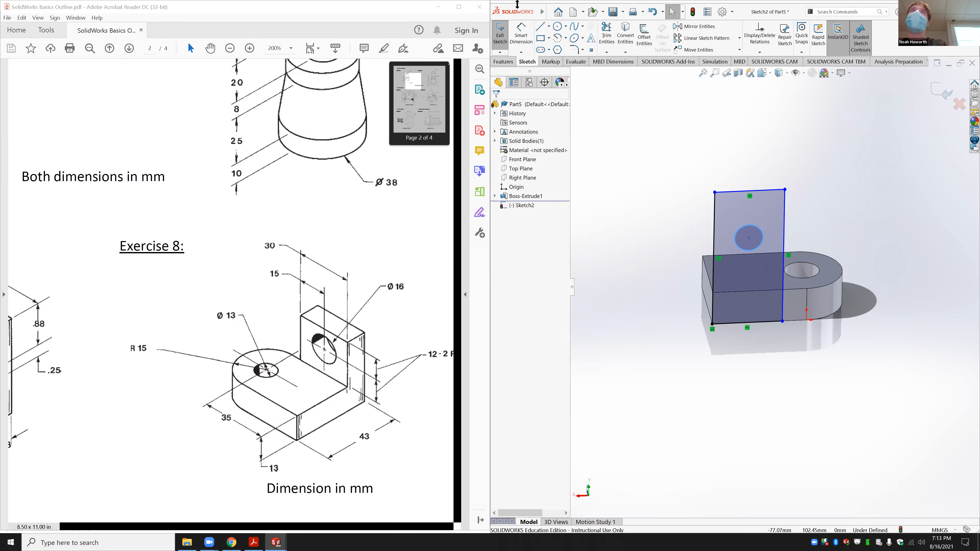
# Step: Dimension the rectangle 37 mm tall and 30 mm wide
pyautogui.click(521, 35)
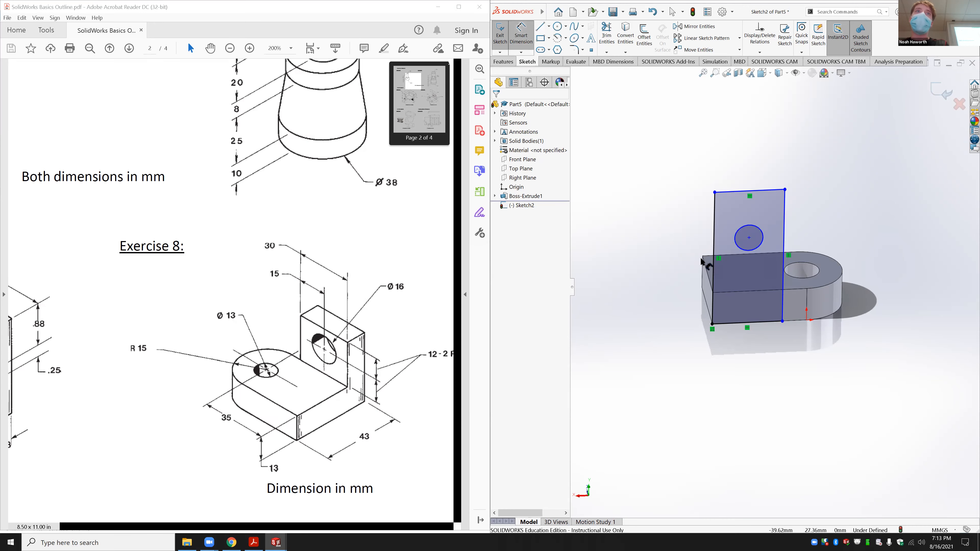
pyautogui.click(714, 259)
pyautogui.click(682, 259)
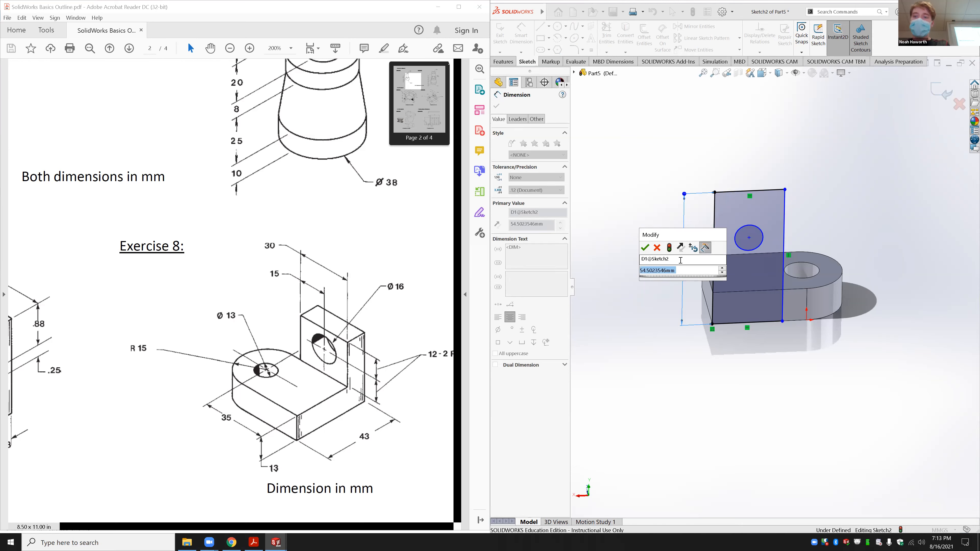
pyautogui.write('4')
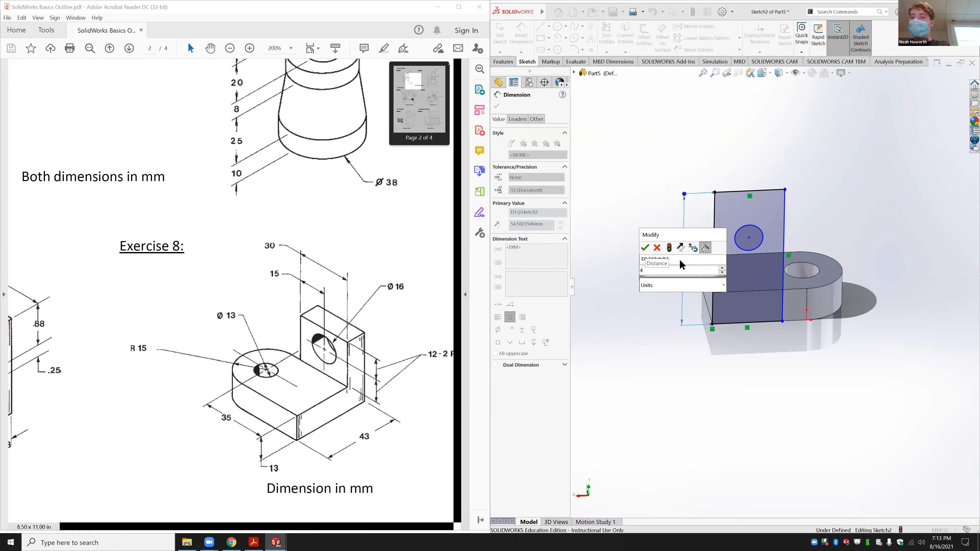
pyautogui.press('Escape')
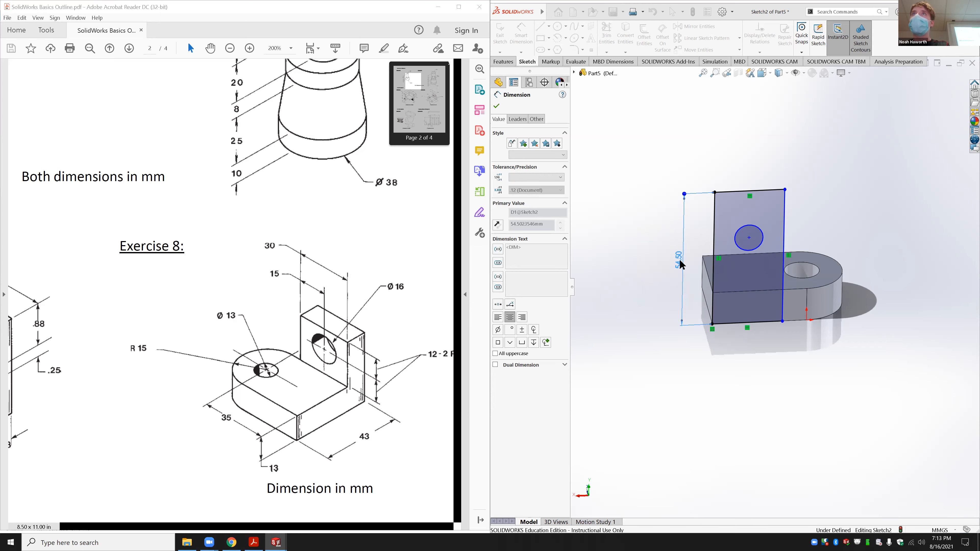
pyautogui.click(770, 232)
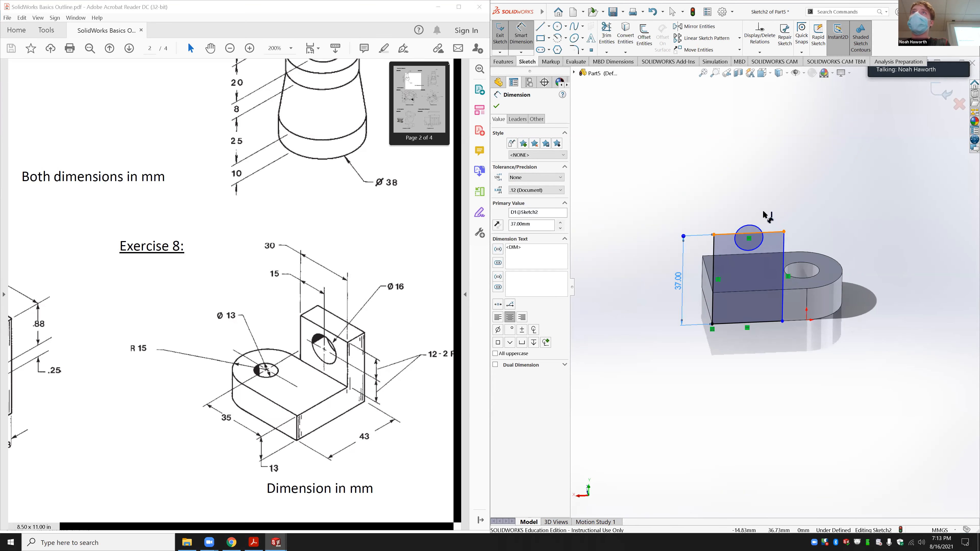
pyautogui.click(760, 206)
pyautogui.write('30')
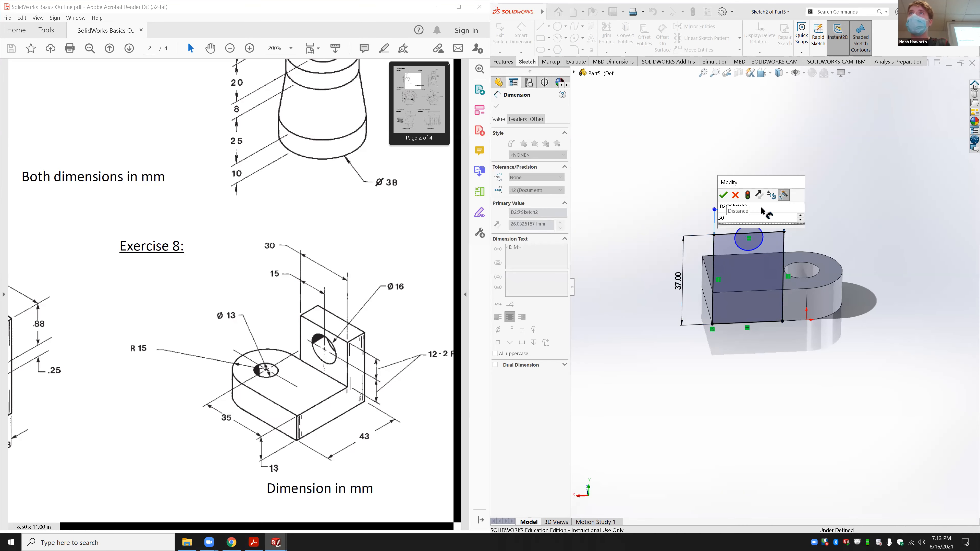
pyautogui.press('Return')
pyautogui.press('Escape')
# Step: Drag the circle down onto the block face and set its diameter to 16 mm
pyautogui.click(757, 264)
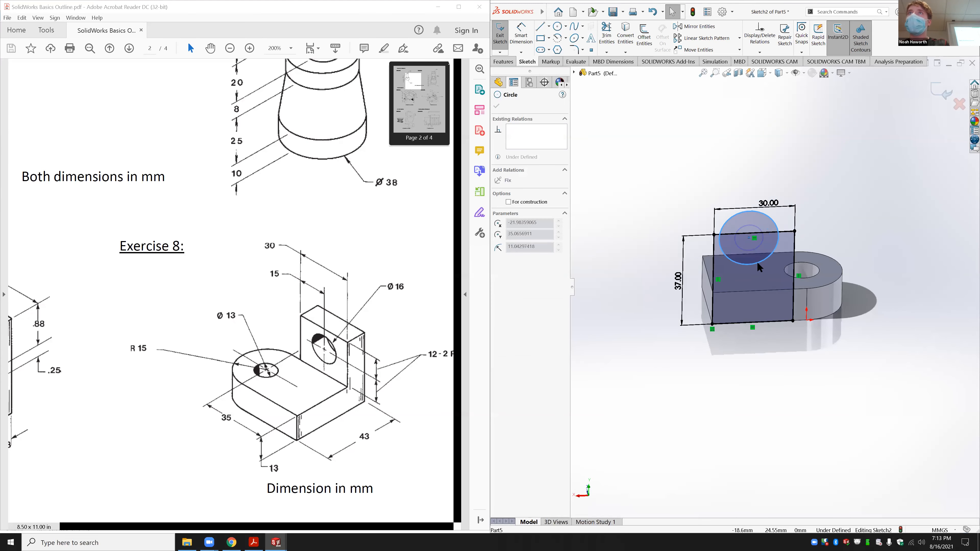
pyautogui.moveTo(749, 237); pyautogui.dragTo(758, 270)
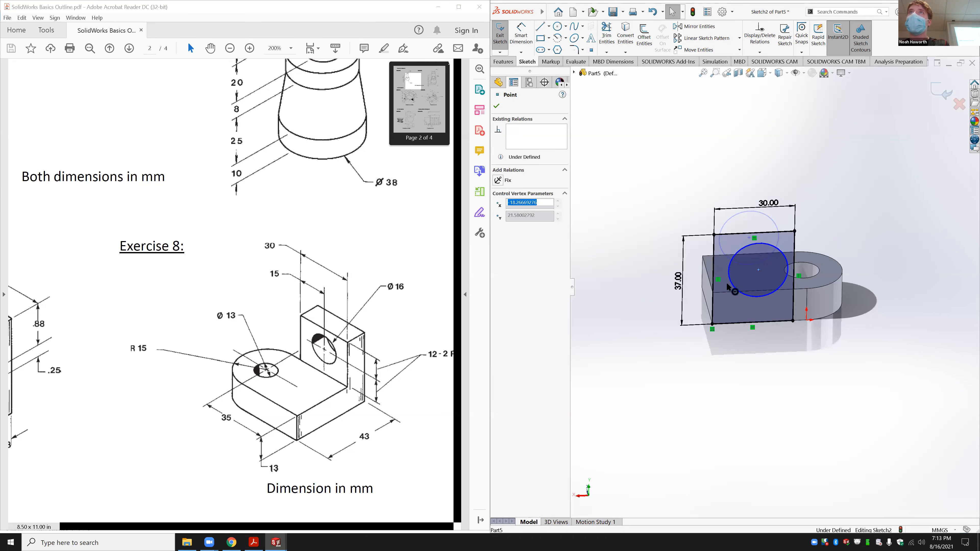
pyautogui.click(516, 38)
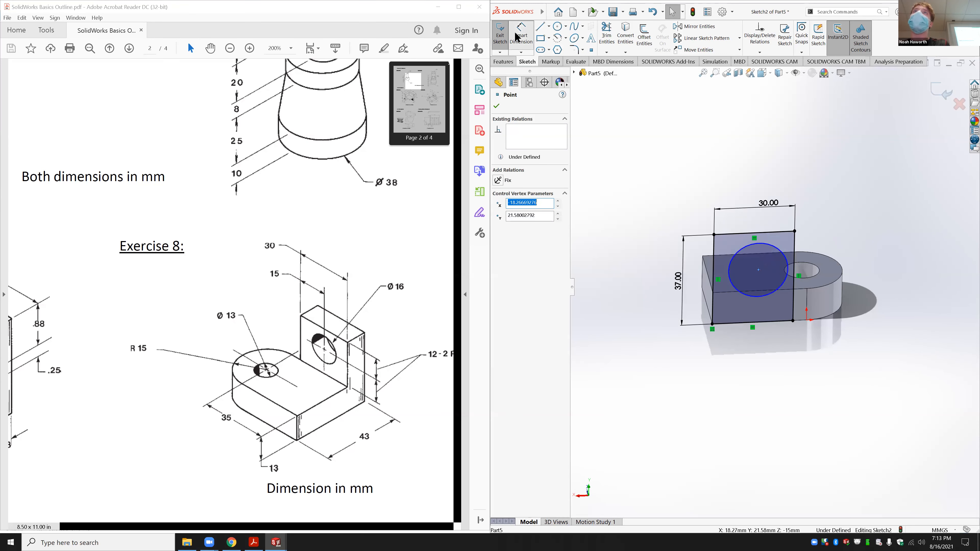
pyautogui.click(773, 248)
pyautogui.click(861, 226)
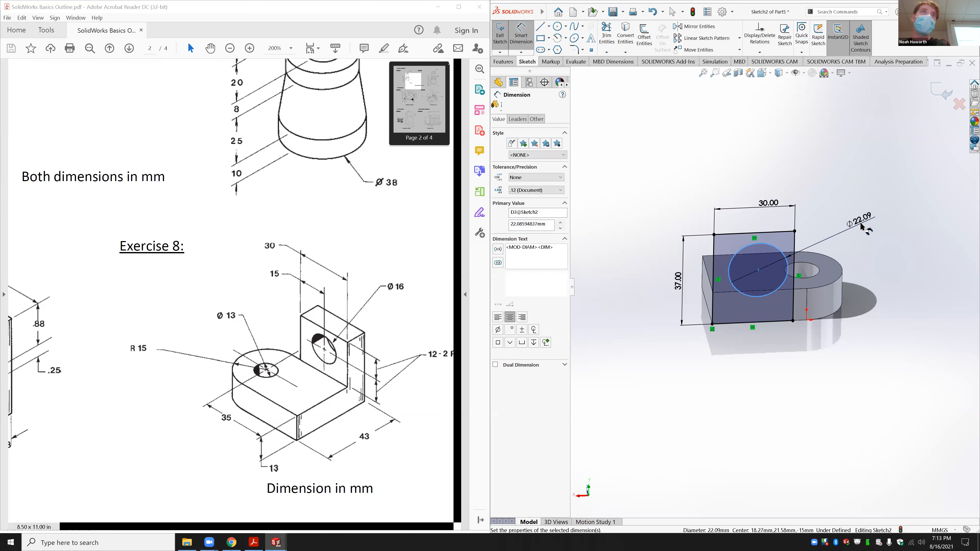
pyautogui.write('16')
pyautogui.press('Return')
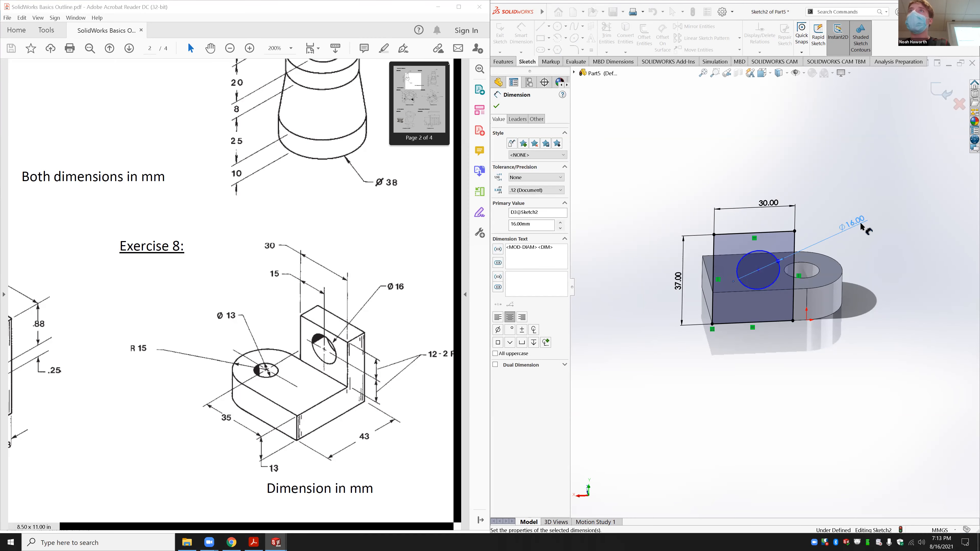
pyautogui.click(777, 284)
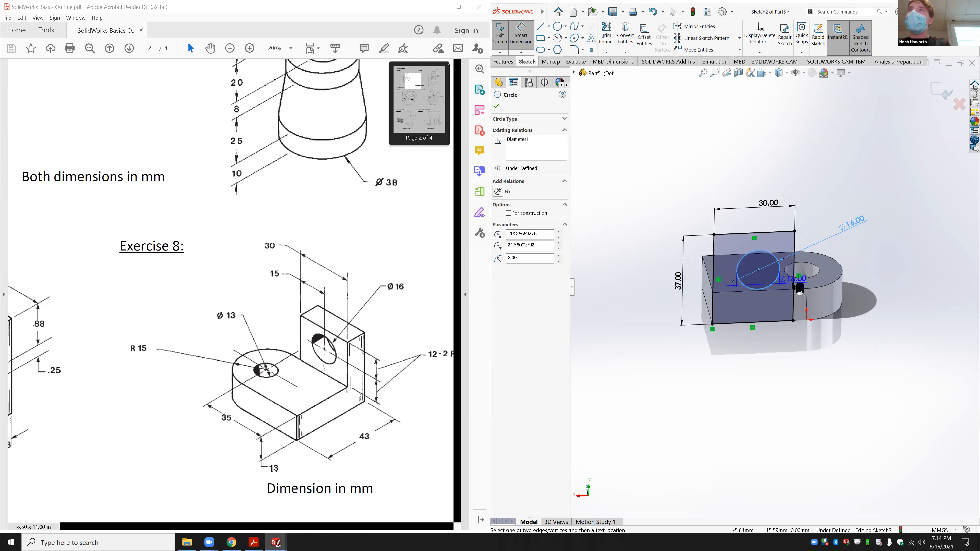
# Step: Cancel an extra circle dimension, then draw and delete a trial diagonal line
pyautogui.click(774, 306)
pyautogui.click(772, 357)
pyautogui.press('Escape')
pyautogui.press('l')
pyautogui.click(711, 323)
pyautogui.click(795, 231)
pyautogui.press('Escape')
pyautogui.click(782, 245)
pyautogui.press('Delete')
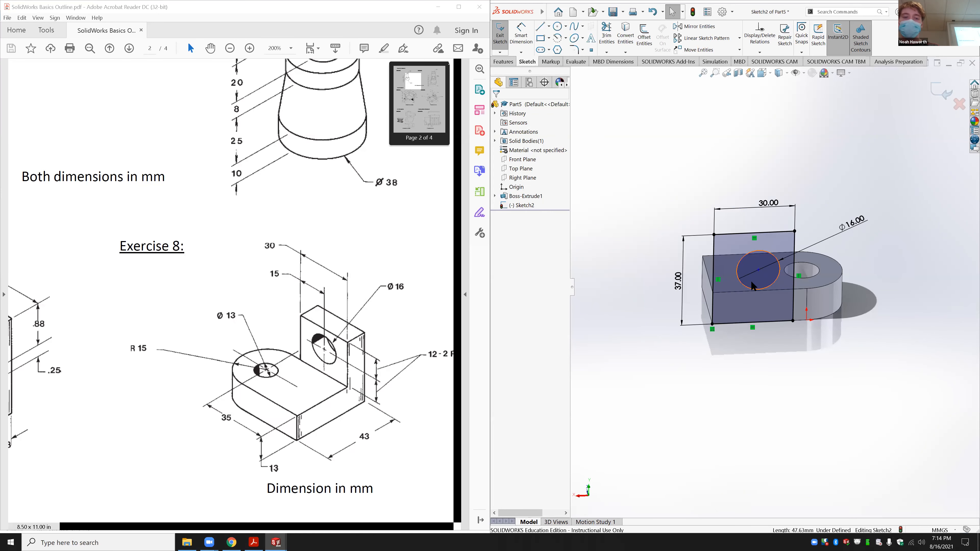
# Step: Add a vertical construction line across the rectangle and put the circle's centre at its midpoint
pyautogui.press('l')
pyautogui.click(753, 325)
pyautogui.click(754, 233)
pyautogui.press('Escape')
pyautogui.click(754, 245)
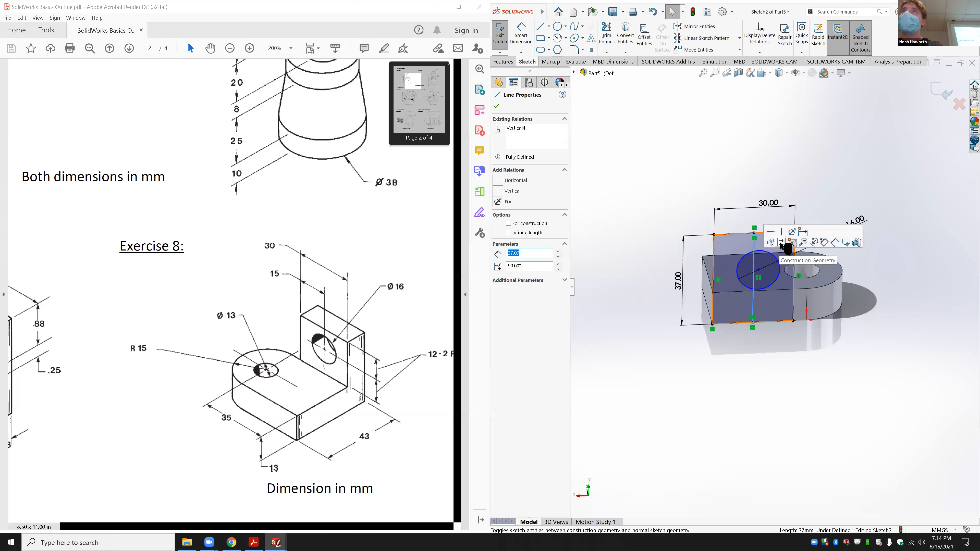
pyautogui.click(780, 242)
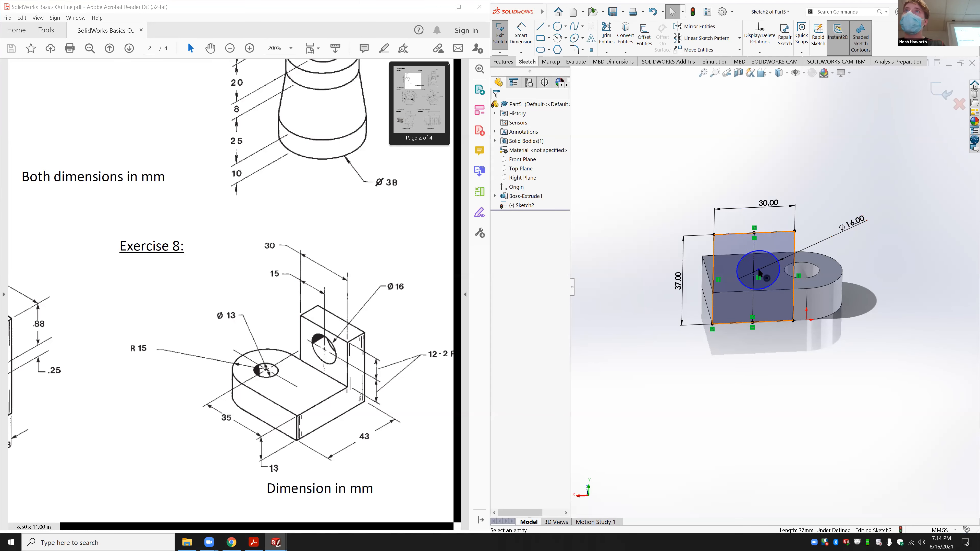
pyautogui.click(756, 273)
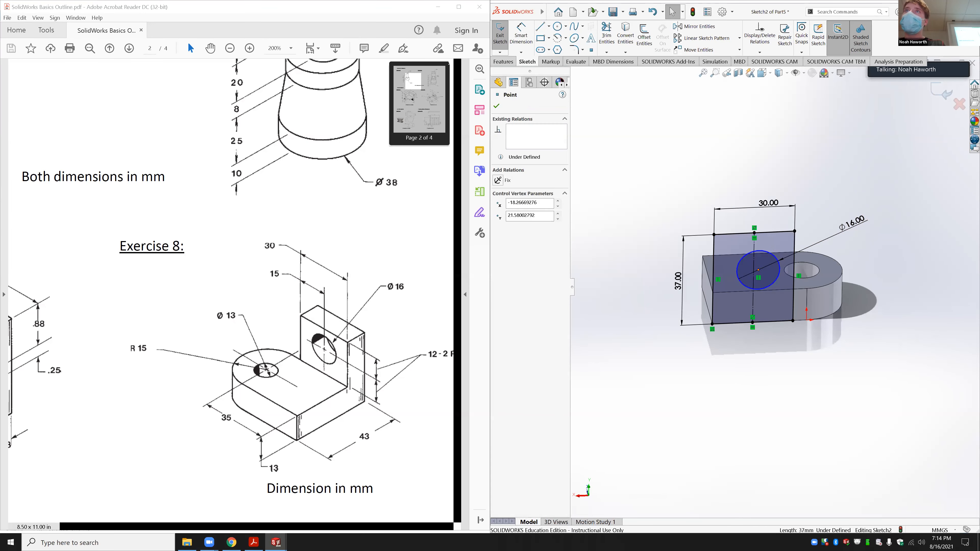
pyautogui.keyDown('ctrl'); pyautogui.click(758, 270); pyautogui.keyUp('ctrl')
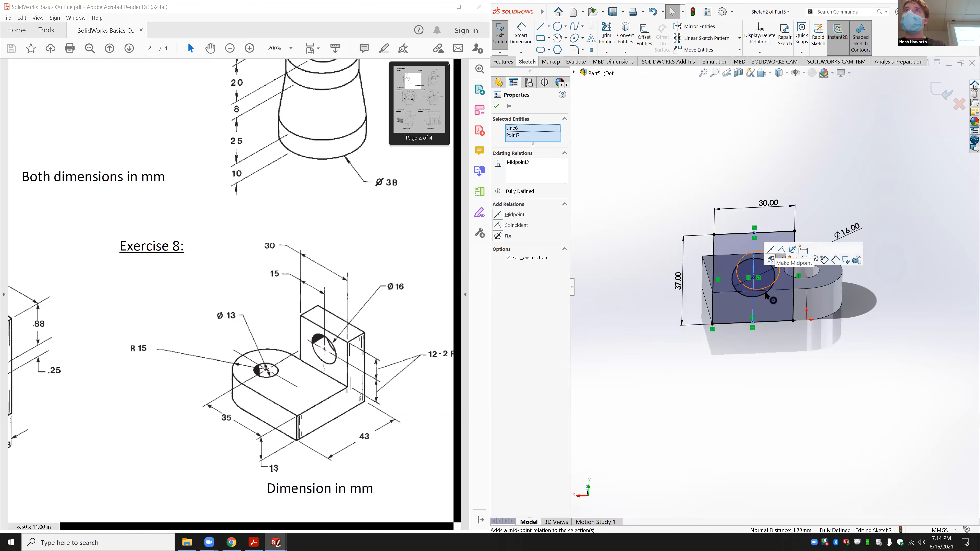
pyautogui.click(771, 249)
pyautogui.click(759, 340)
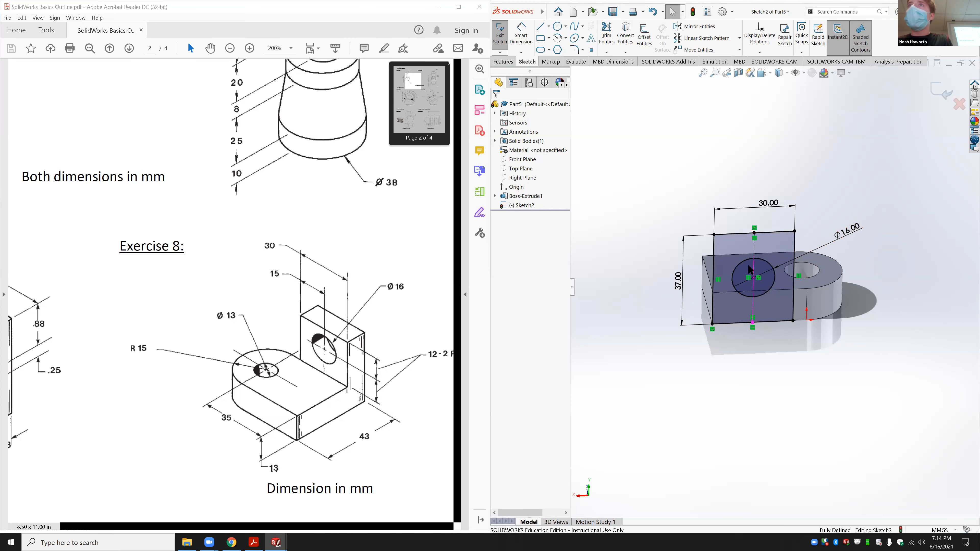
# Step: Delete the circle centre's midpoint relation and reselect the circle and centreline
pyautogui.click(753, 278)
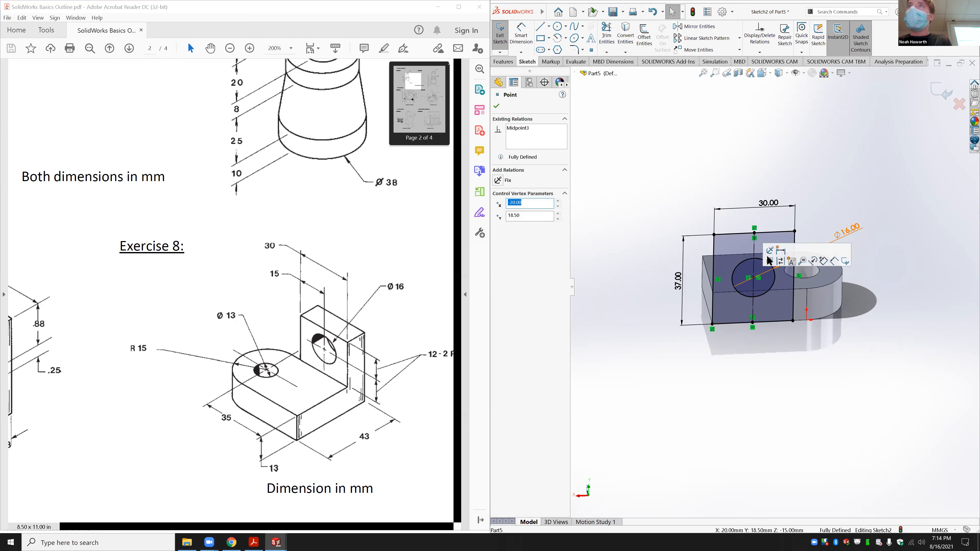
pyautogui.click(758, 277)
pyautogui.press('Delete')
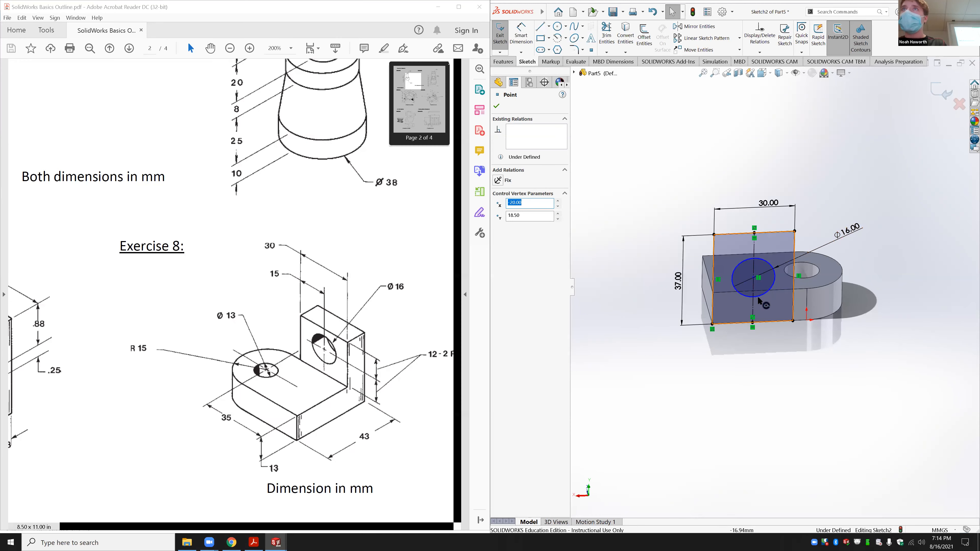
pyautogui.click(771, 288)
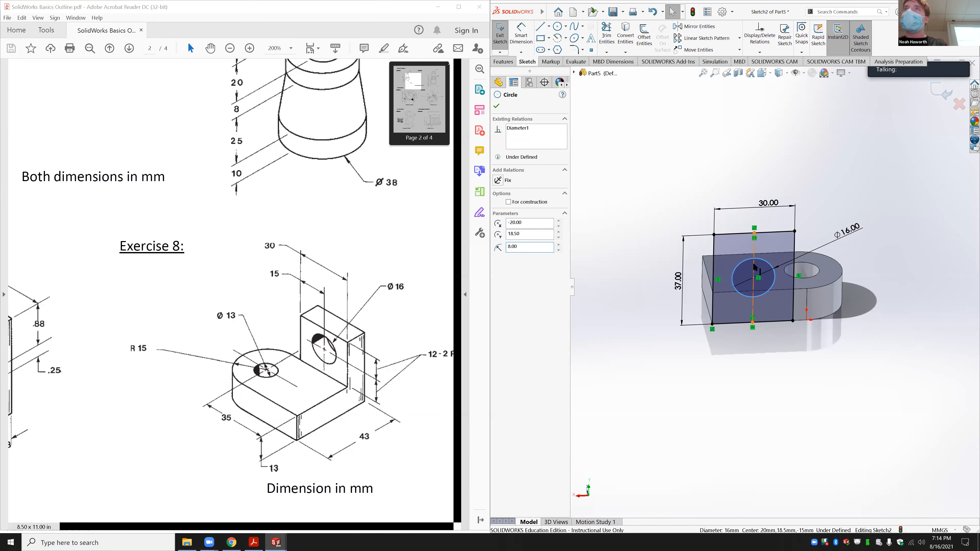
pyautogui.keyDown('ctrl'); pyautogui.click(754, 267); pyautogui.keyUp('ctrl')
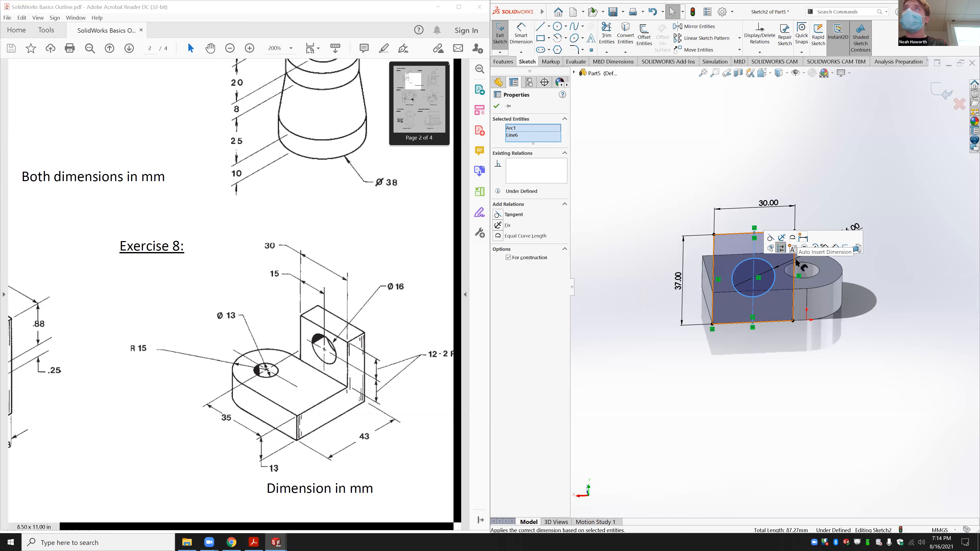
pyautogui.click(812, 342)
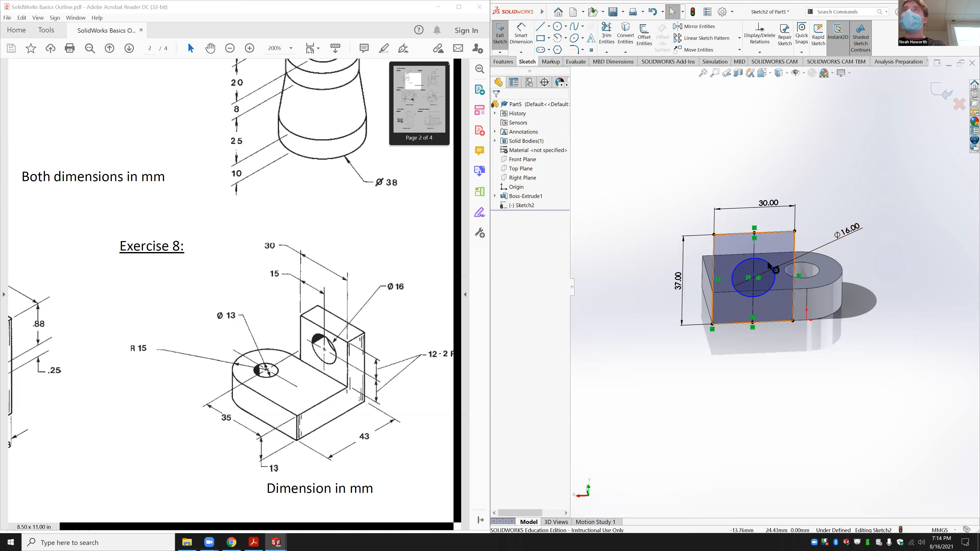
pyautogui.click(773, 269)
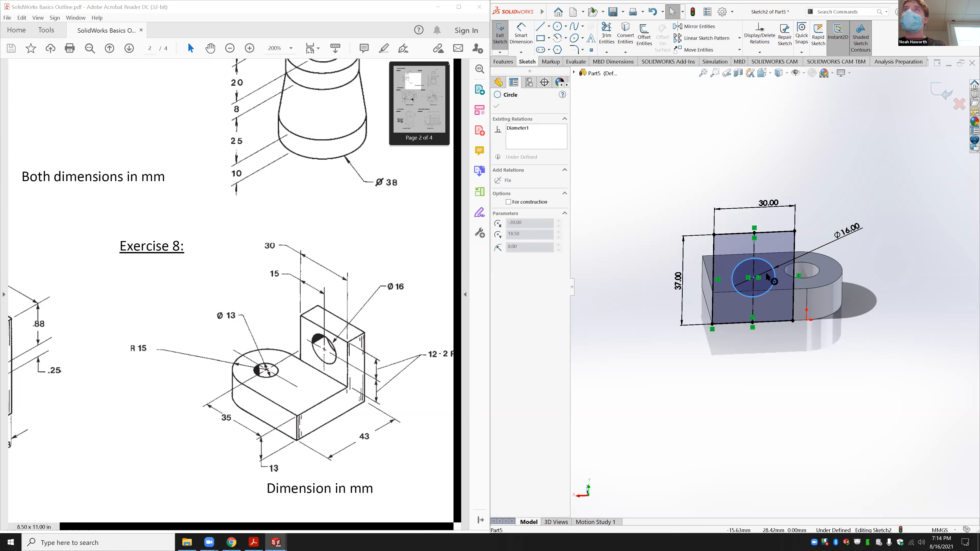
pyautogui.click(655, 399)
# Step: Dimension the circle's centre 12 mm below the rectangle's top edge
pyautogui.click(521, 35)
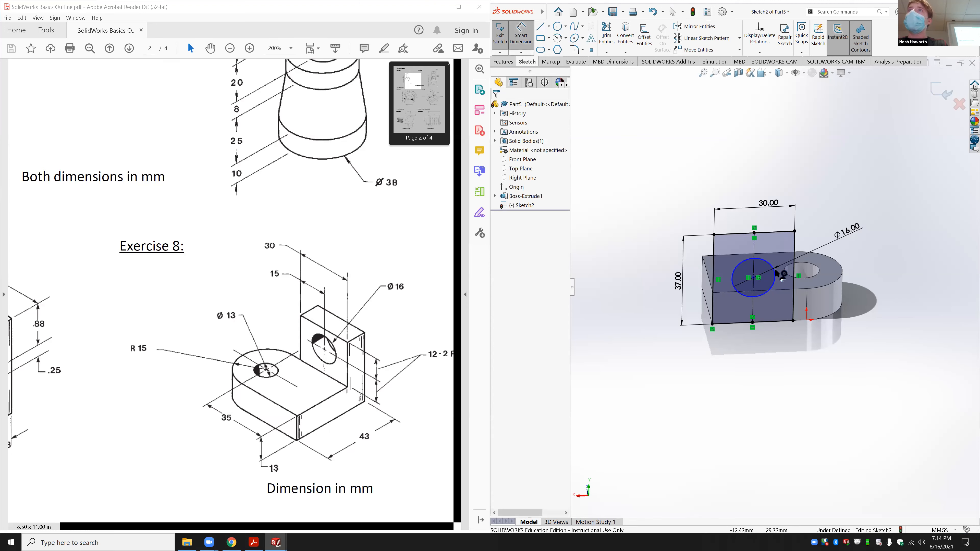
pyautogui.click(773, 270)
pyautogui.click(776, 233)
pyautogui.click(810, 243)
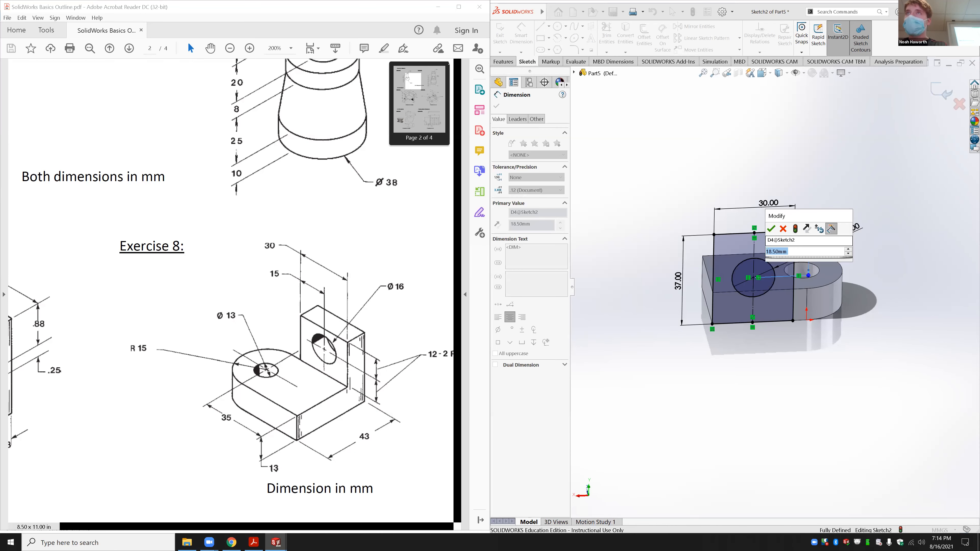
pyautogui.write('12')
pyautogui.press('Return')
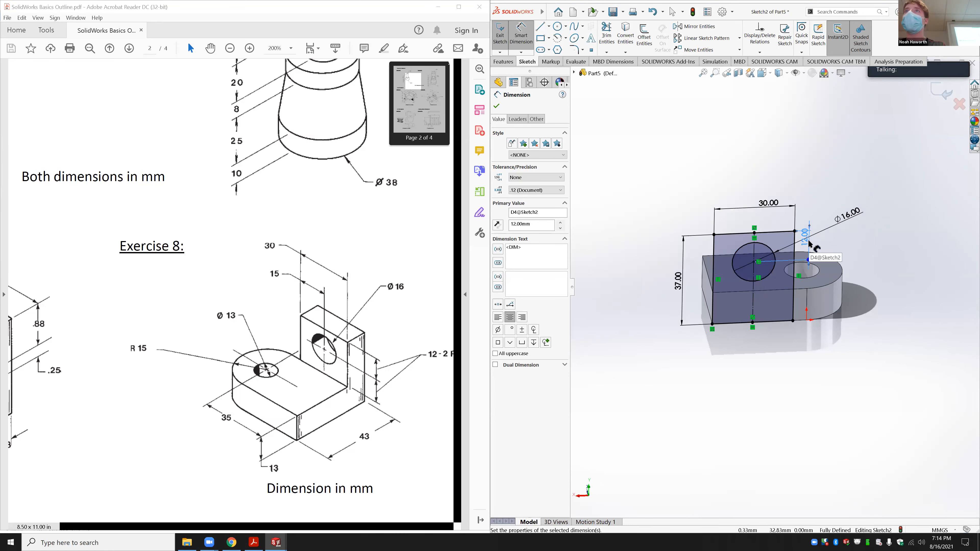
pyautogui.press('Escape')
# Step: Extrude Sketch2 13 mm merged with the tab, then orbit to inspect the holes
pyautogui.click(501, 62)
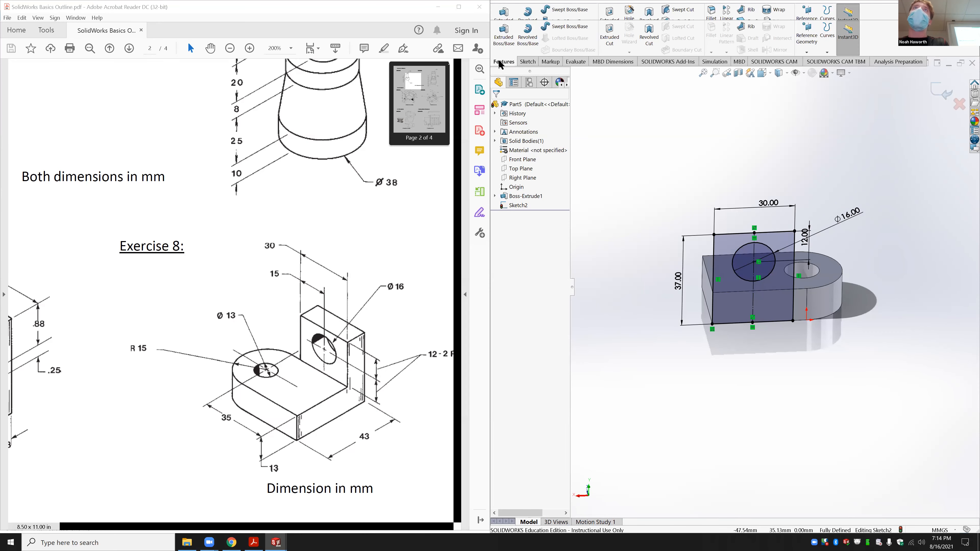
pyautogui.click(502, 39)
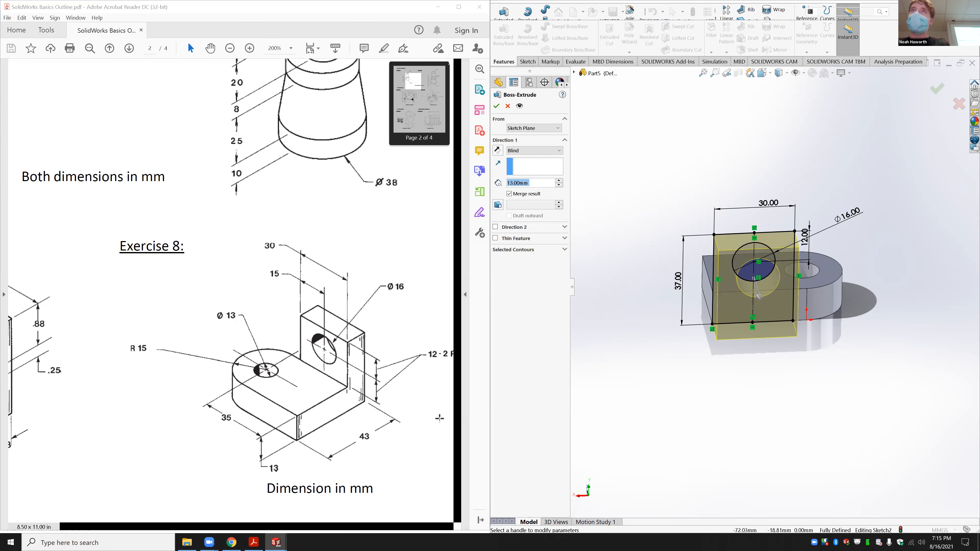
pyautogui.press('Return')
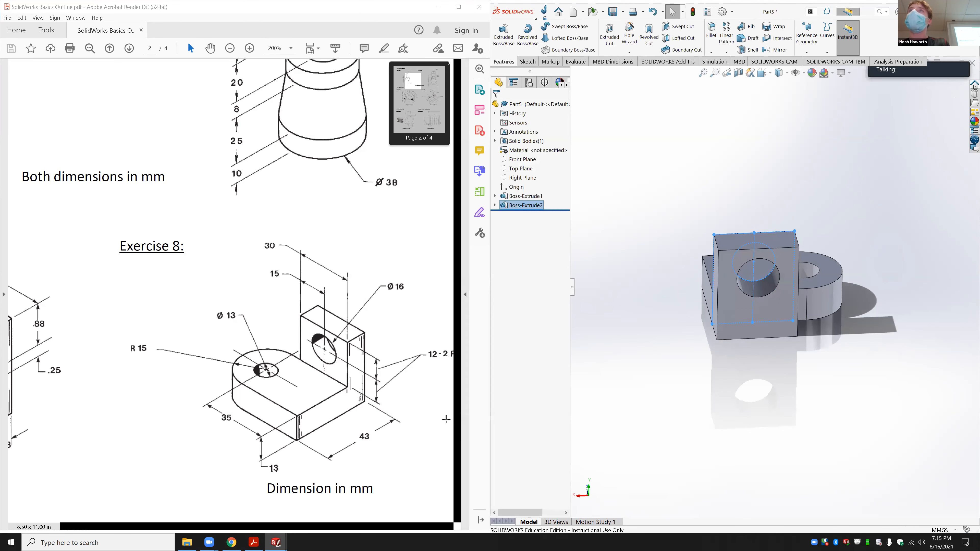
pyautogui.click(708, 208)
pyautogui.moveTo(707, 207); pyautogui.dragTo(836, 267, button='middle')
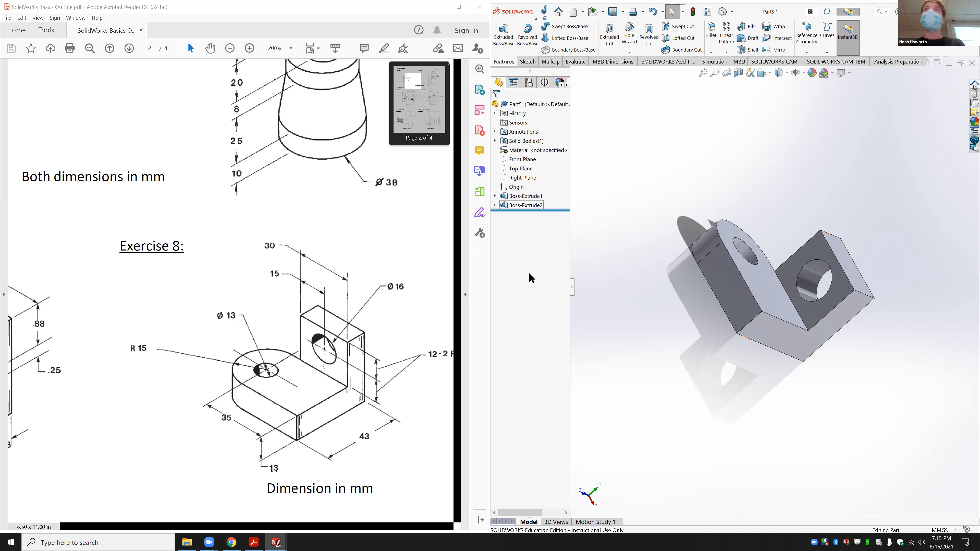
pyautogui.moveTo(693, 331); pyautogui.dragTo(711, 364, button='middle')
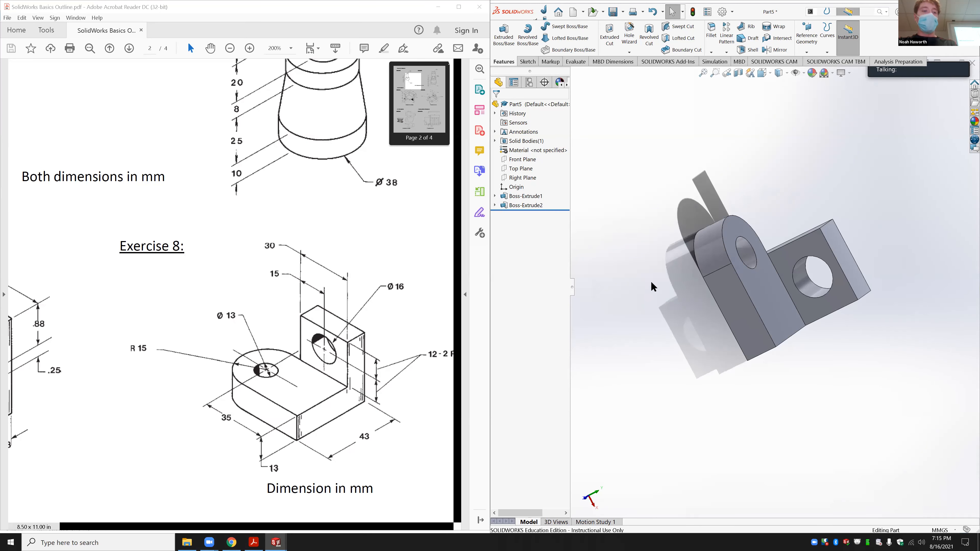
# Step: Save the bracket part as 'Exercise 8'
pyautogui.hotkey('ctrl', 's')
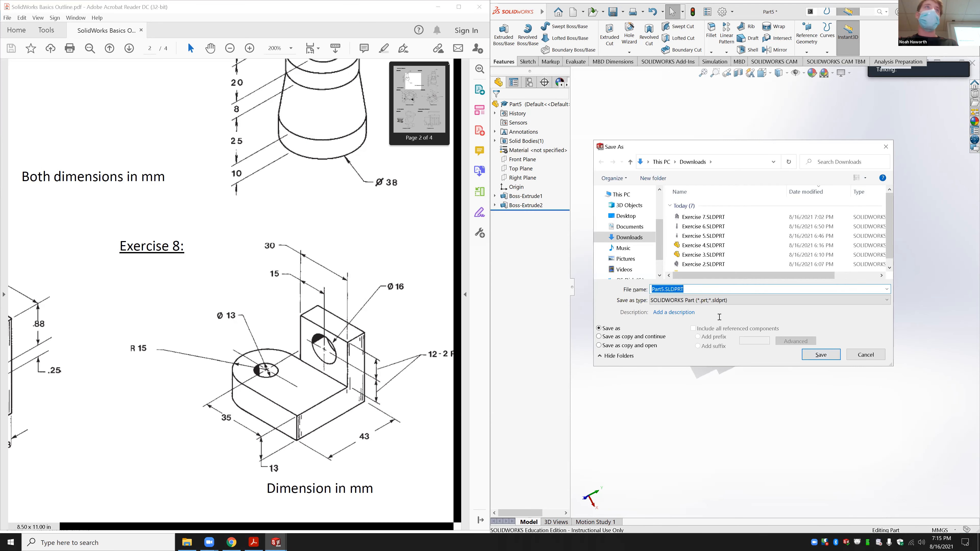
pyautogui.click(716, 214)
pyautogui.click(672, 289)
pyautogui.click(673, 289)
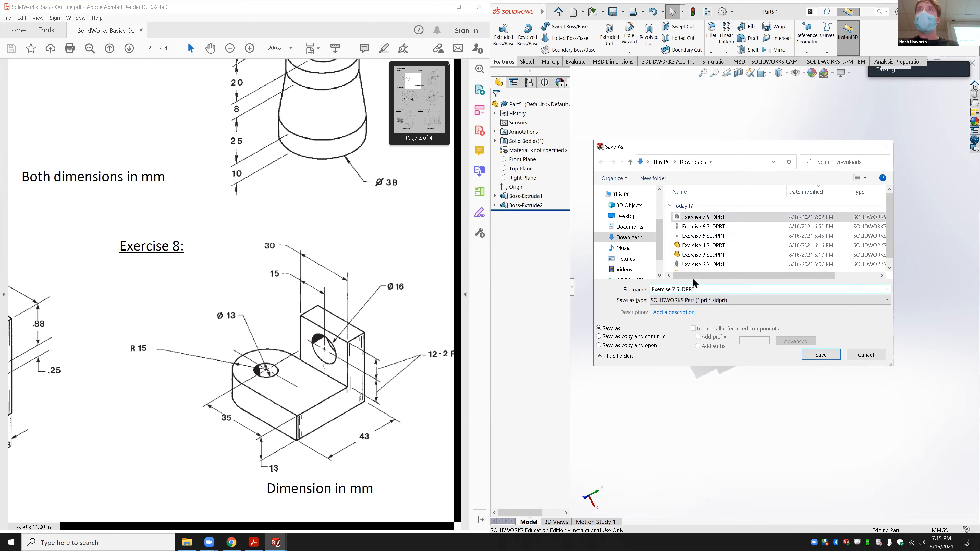
pyautogui.press('Delete')
pyautogui.write('8')
pyautogui.press('Return')
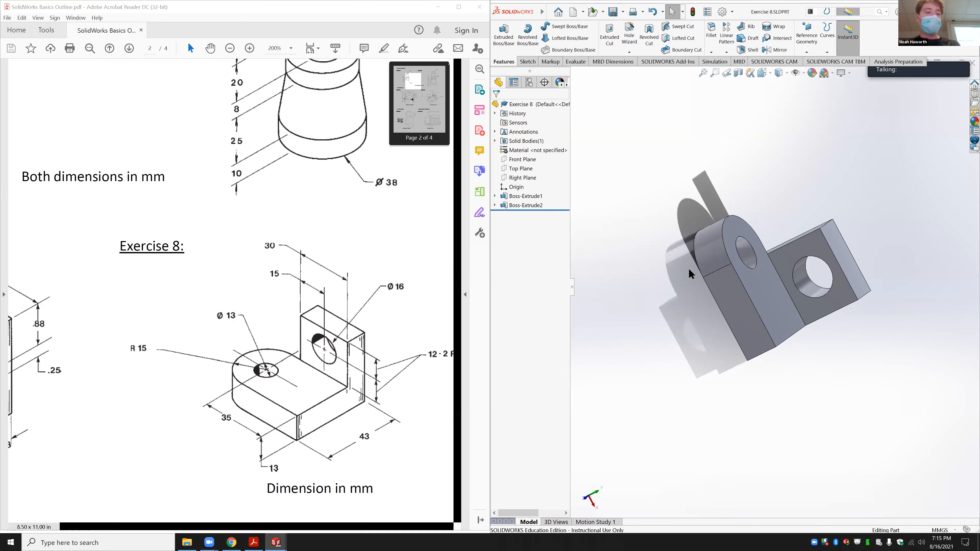
# Step: Close it, save Part4 as 'Exercise 8 (cut)', and close that too
pyautogui.hotkey('ctrl', 'w')
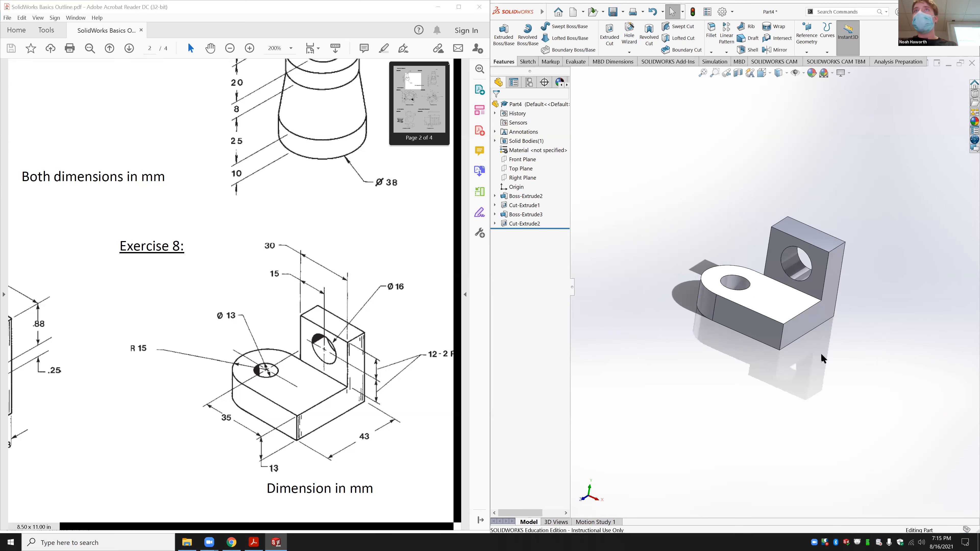
pyautogui.hotkey('ctrl', 's')
pyautogui.click(733, 217)
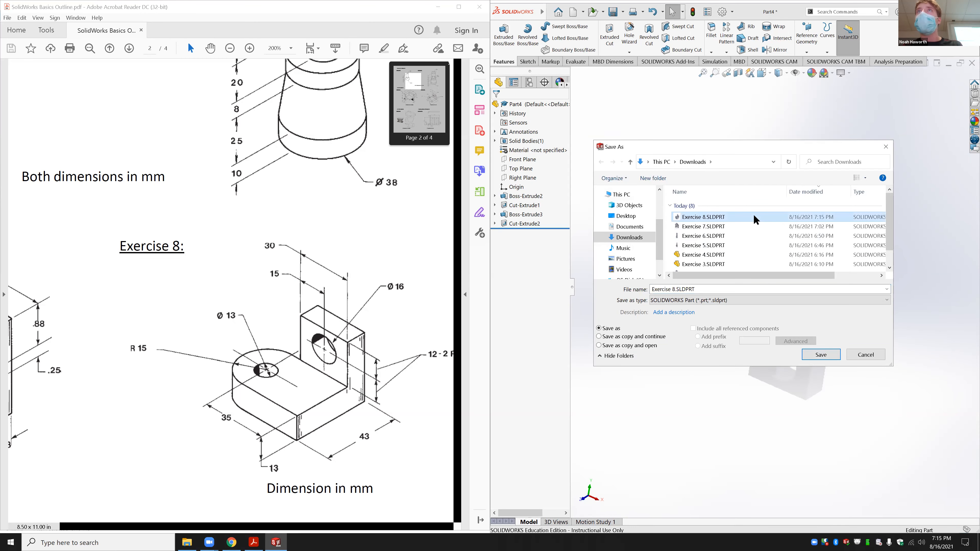
pyautogui.click(674, 289)
pyautogui.click(677, 289)
pyautogui.write('(cu')
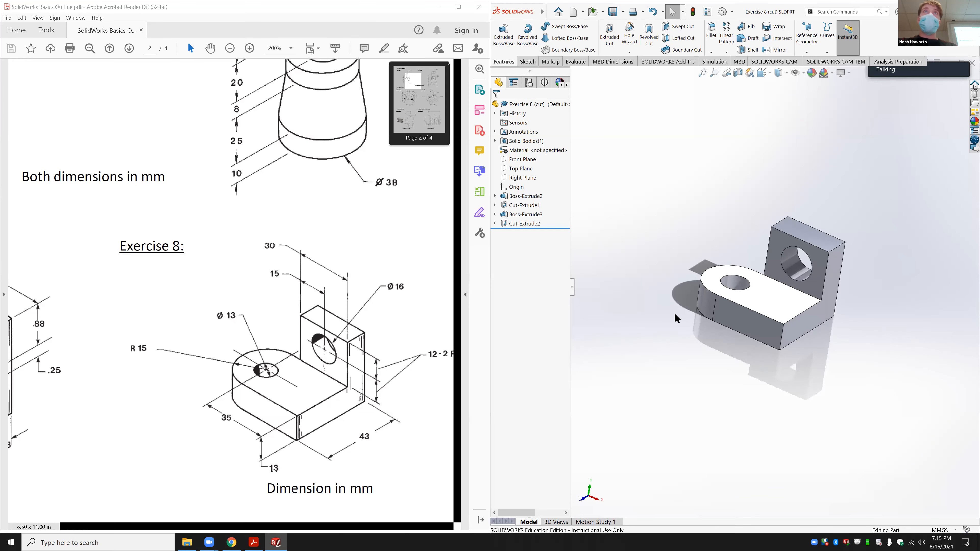
pyautogui.hotkey('ctrl', 'w')
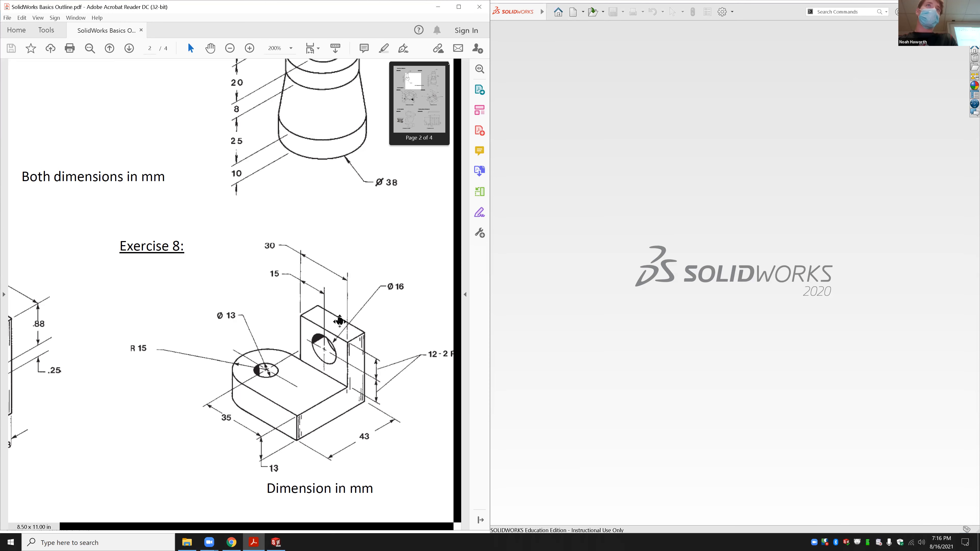
# Step: Scroll the PDF to the Exercise 9 loft drawings and create a new Part document
pyautogui.scroll(-15, 347, 313)
pyautogui.scroll(-1, 328, 321)
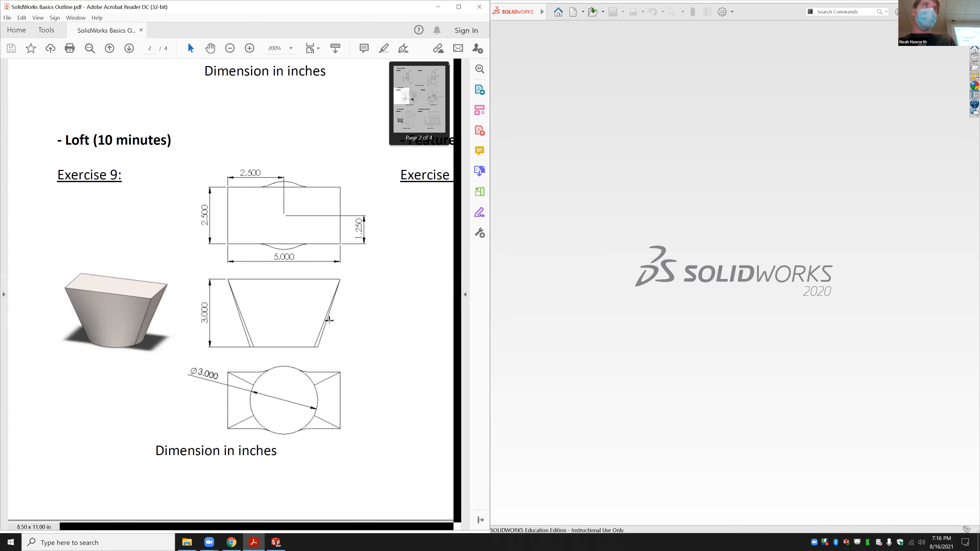
pyautogui.click(692, 297)
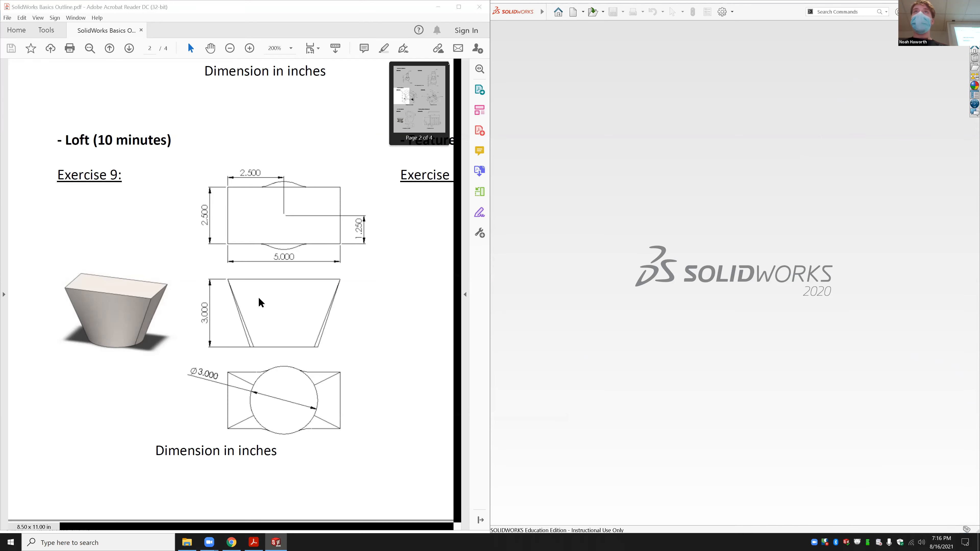
pyautogui.hotkey('ctrl', 'n')
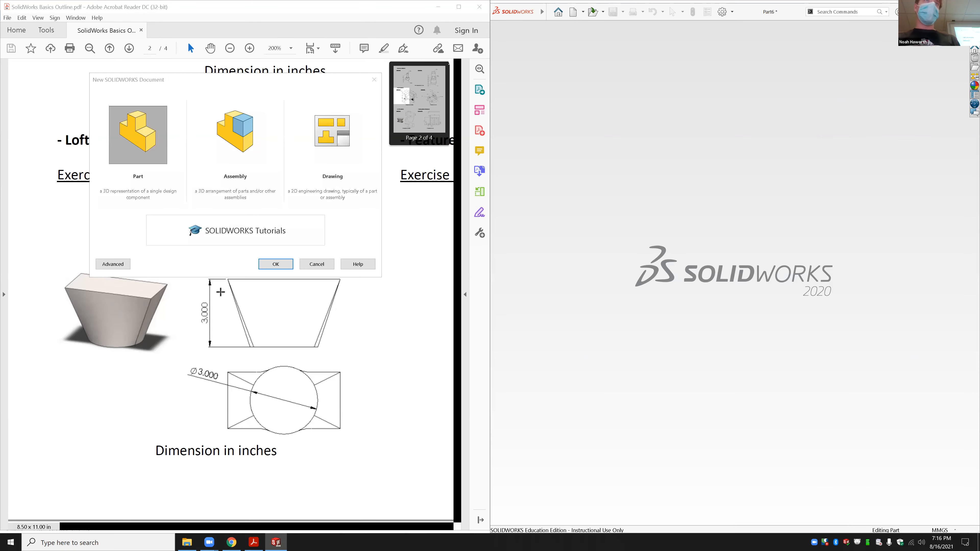
pyautogui.click(276, 263)
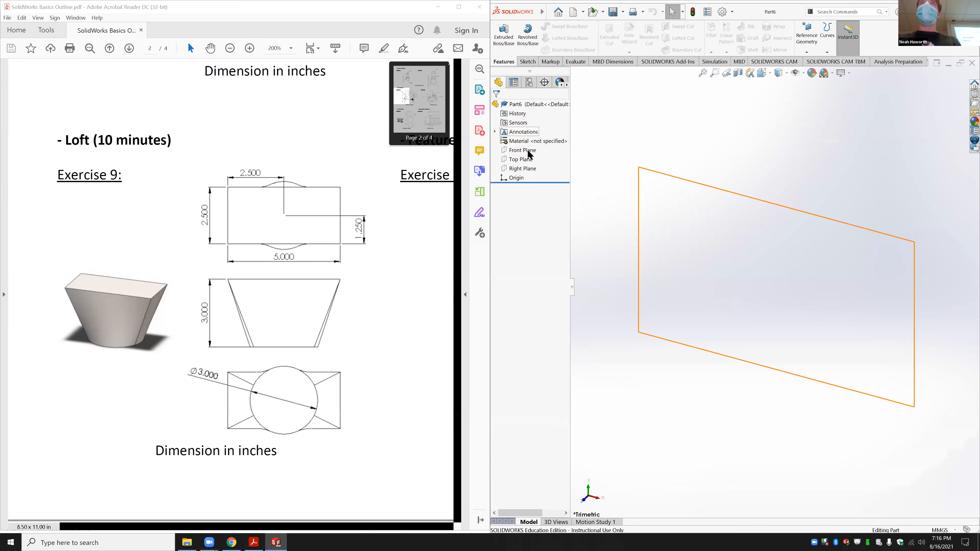
# Step: Sketch a centre rectangle on the Top Plane, centred at the origin
pyautogui.click(519, 160)
pyautogui.click(560, 151)
pyautogui.click(527, 62)
pyautogui.click(548, 38)
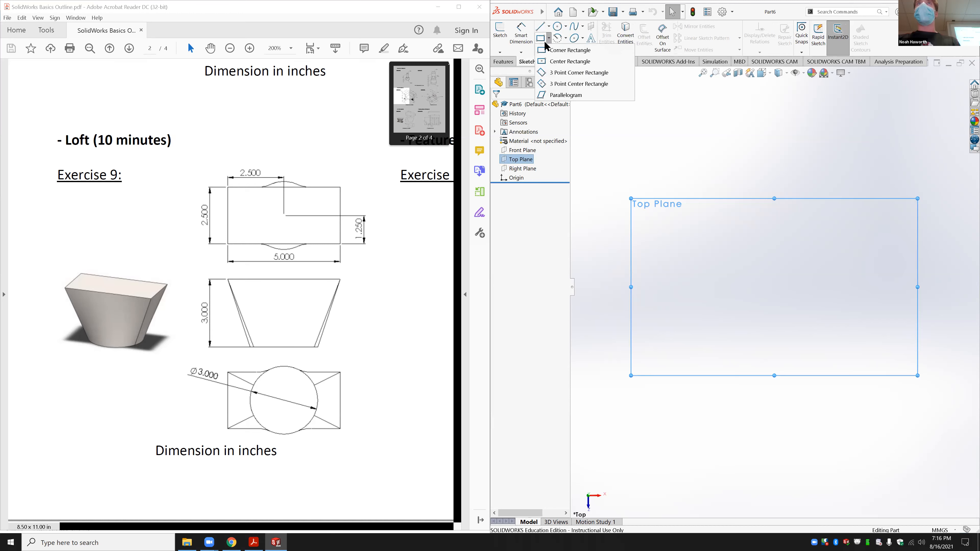
pyautogui.click(558, 62)
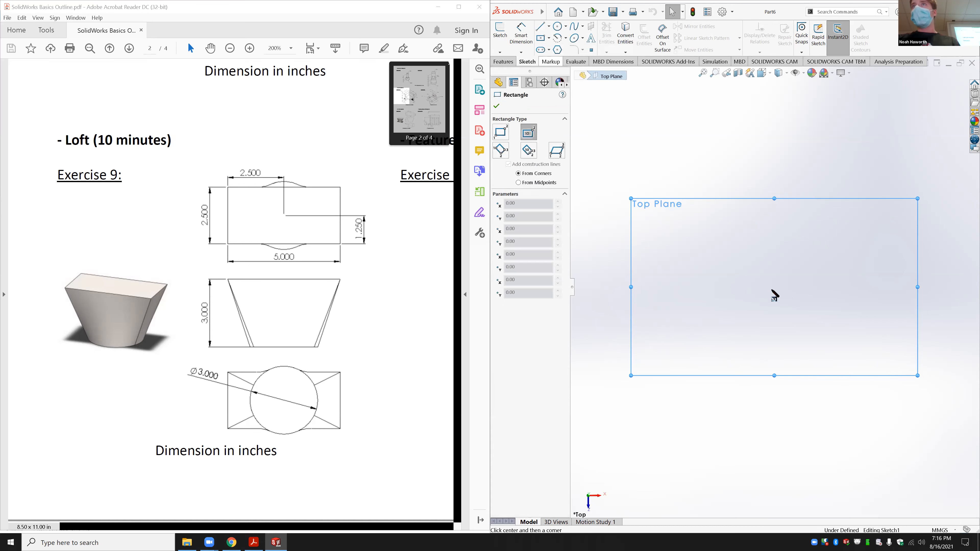
pyautogui.click(774, 287)
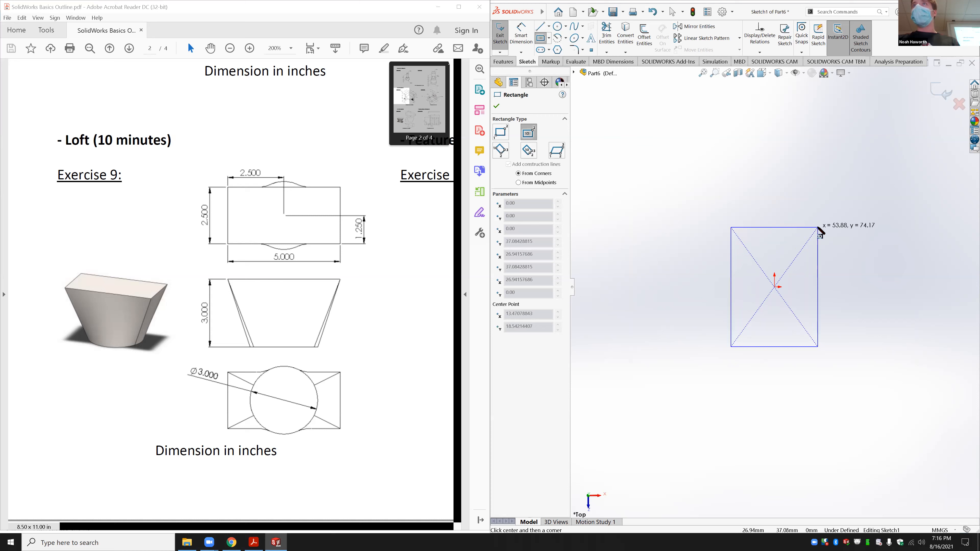
pyautogui.click(818, 227)
pyautogui.press('Escape')
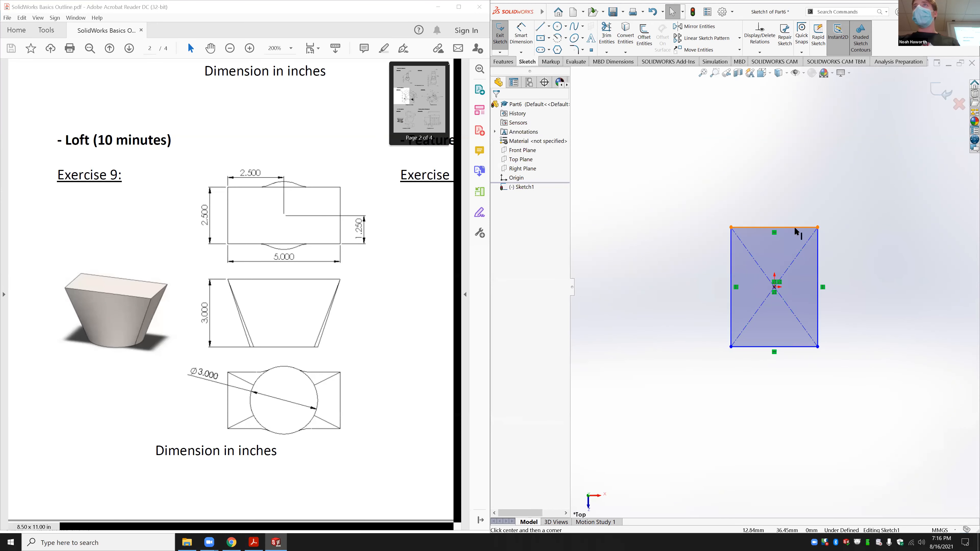
# Step: Make the rectangle a square with an Equal relation and dimension its side 50 mm
pyautogui.click(797, 227)
pyautogui.keyDown('ctrl'); pyautogui.click(818, 278); pyautogui.keyUp('ctrl')
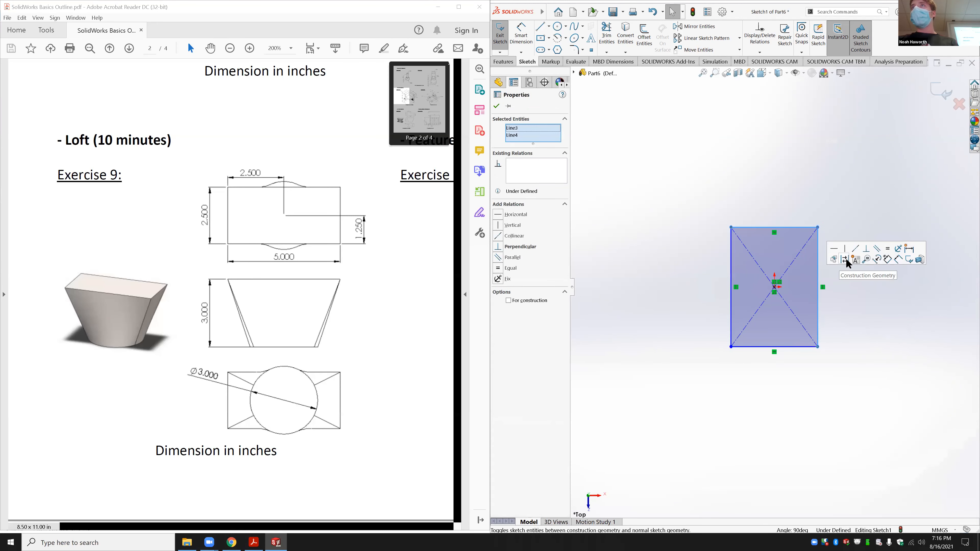
pyautogui.click(887, 250)
pyautogui.click(813, 198)
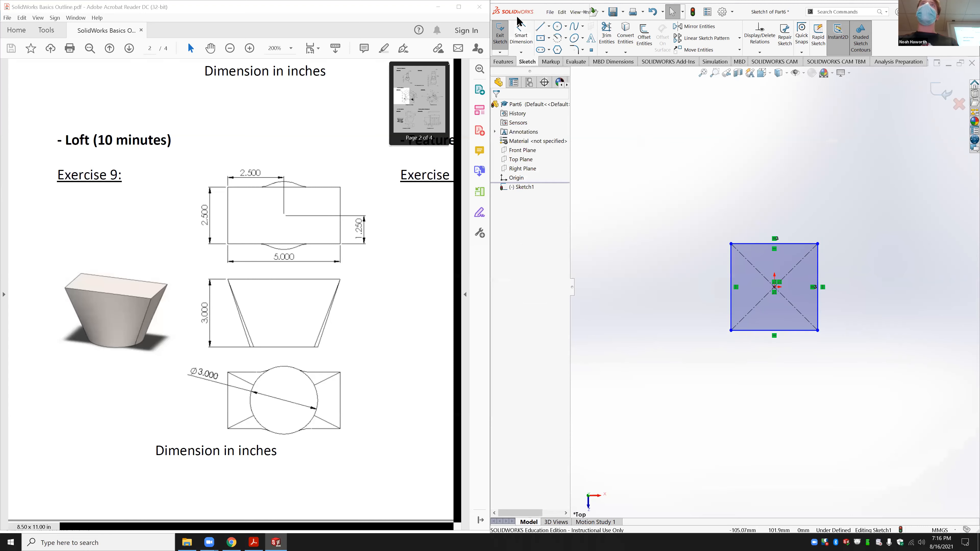
pyautogui.click(522, 37)
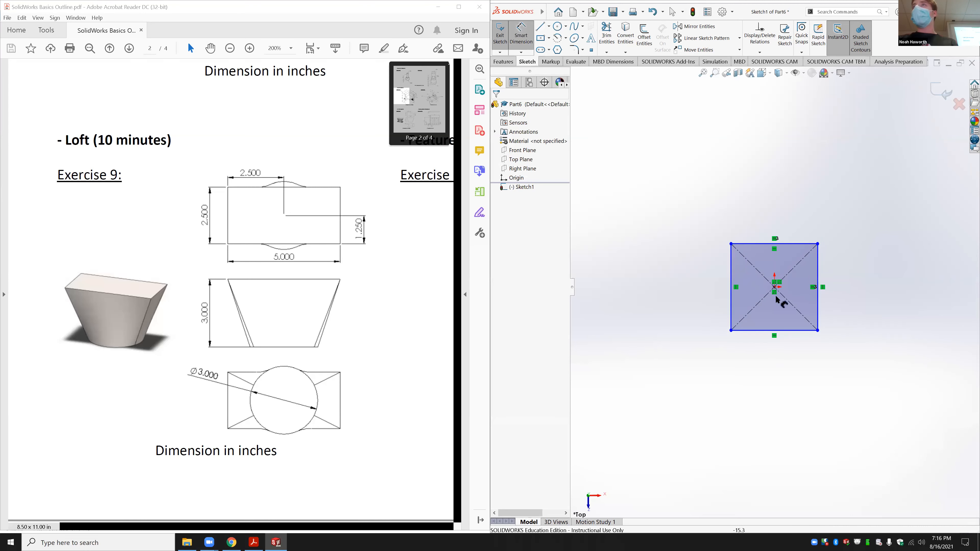
pyautogui.click(731, 274)
pyautogui.click(682, 286)
pyautogui.write('50')
pyautogui.press('Return')
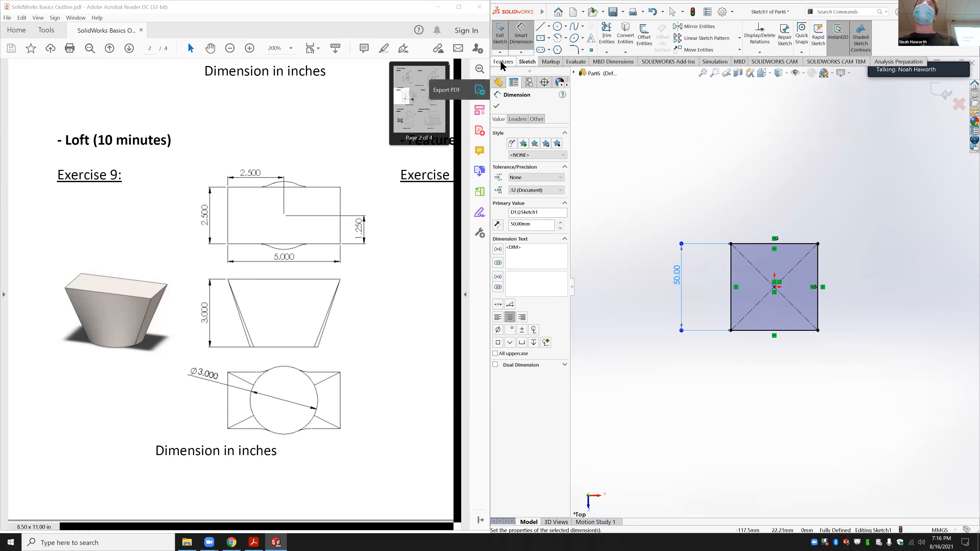
# Step: Extrude the square sketch 50 mm into a solid cube
pyautogui.click(504, 62)
pyautogui.click(504, 43)
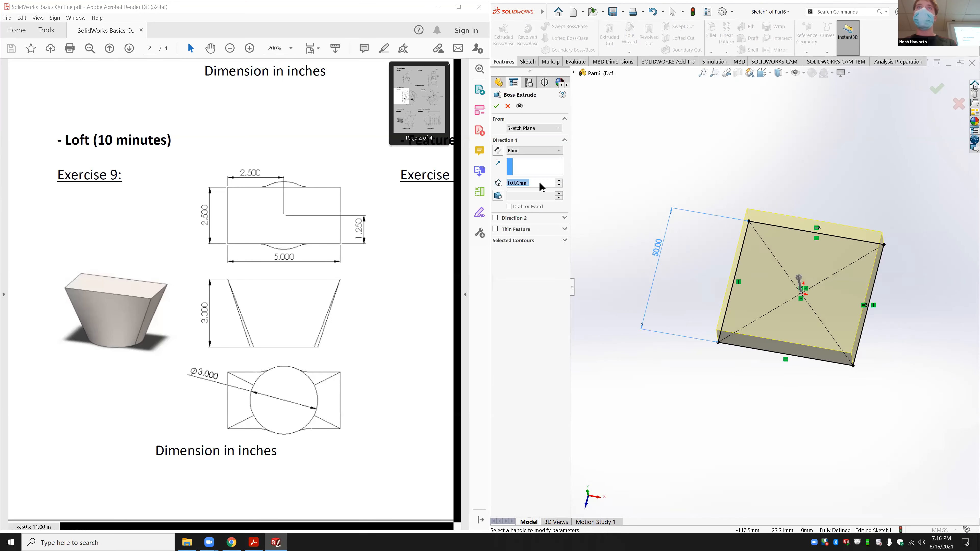
pyautogui.write('50')
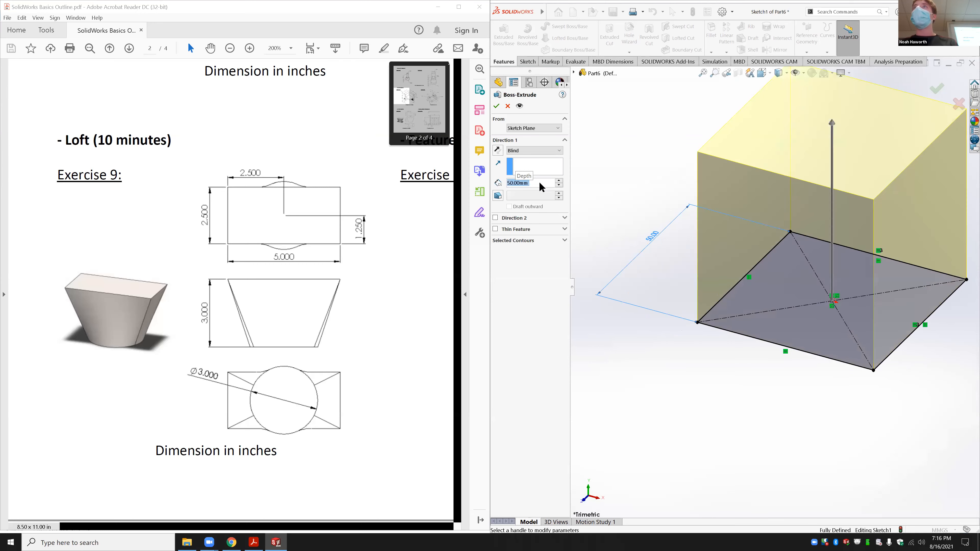
pyautogui.press('Return')
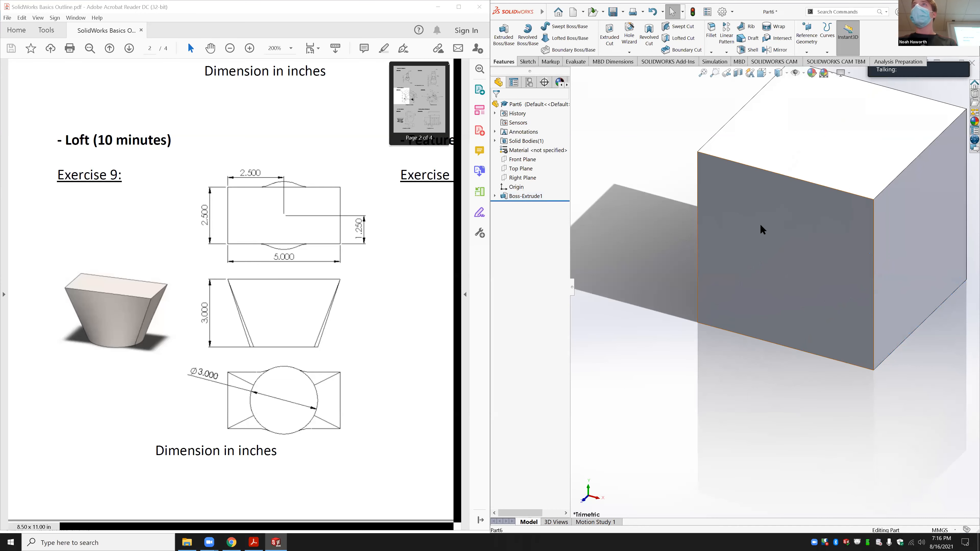
pyautogui.click(762, 225)
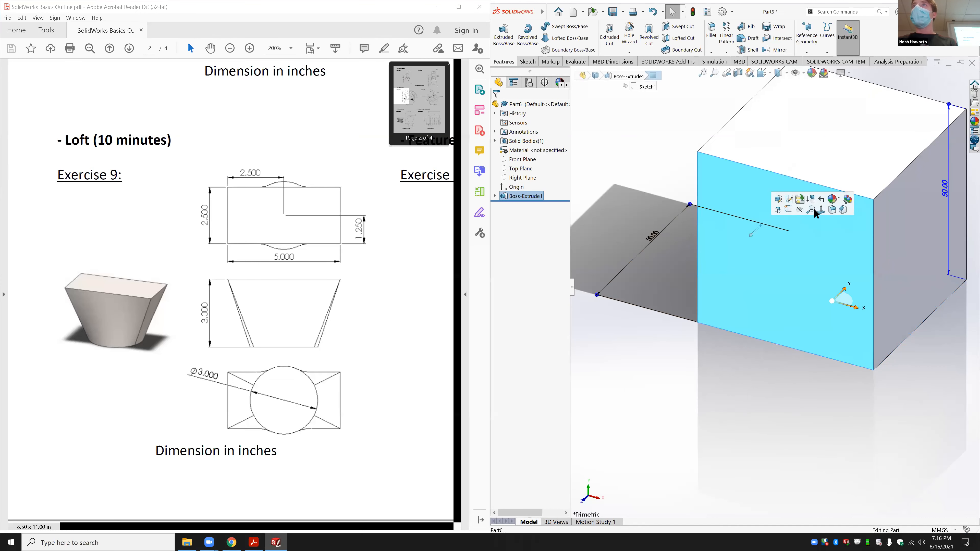
# Step: On the Right Plane, sketch a circle centred on the block's left edge
pyautogui.click(658, 196)
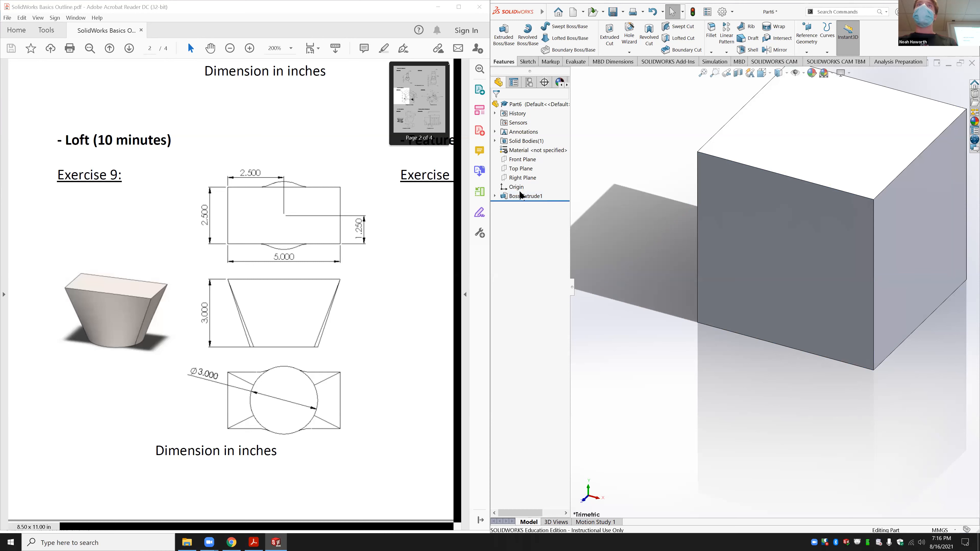
pyautogui.click(524, 178)
pyautogui.click(561, 172)
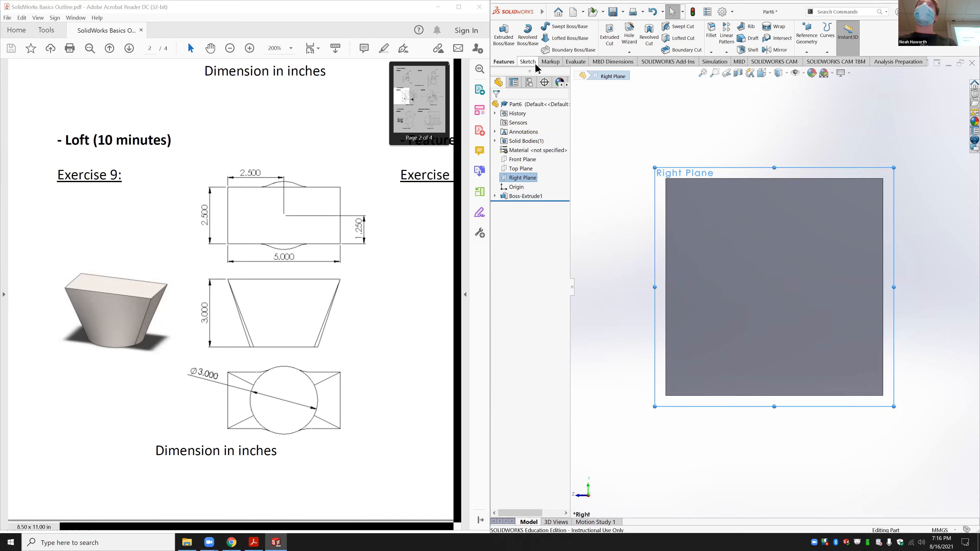
pyautogui.click(528, 62)
pyautogui.click(558, 27)
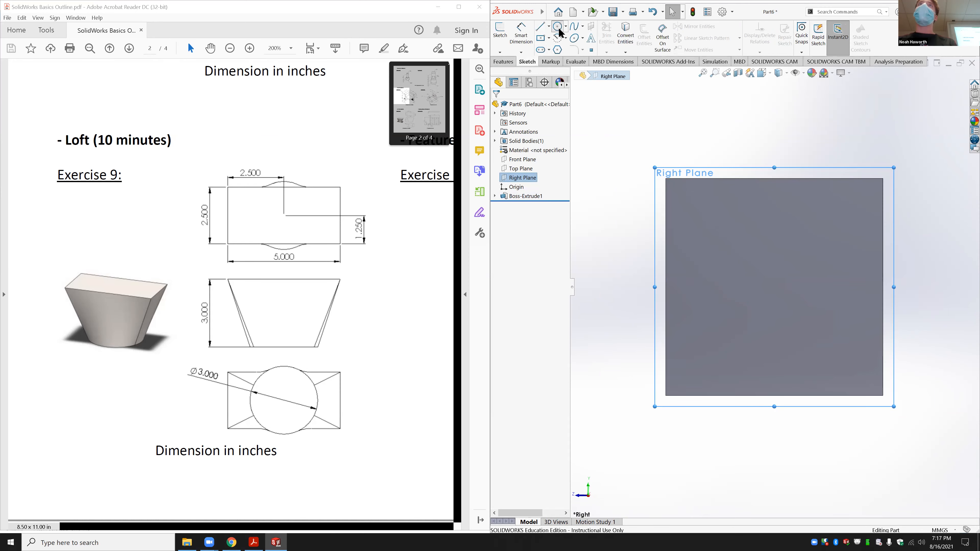
pyautogui.click(665, 287)
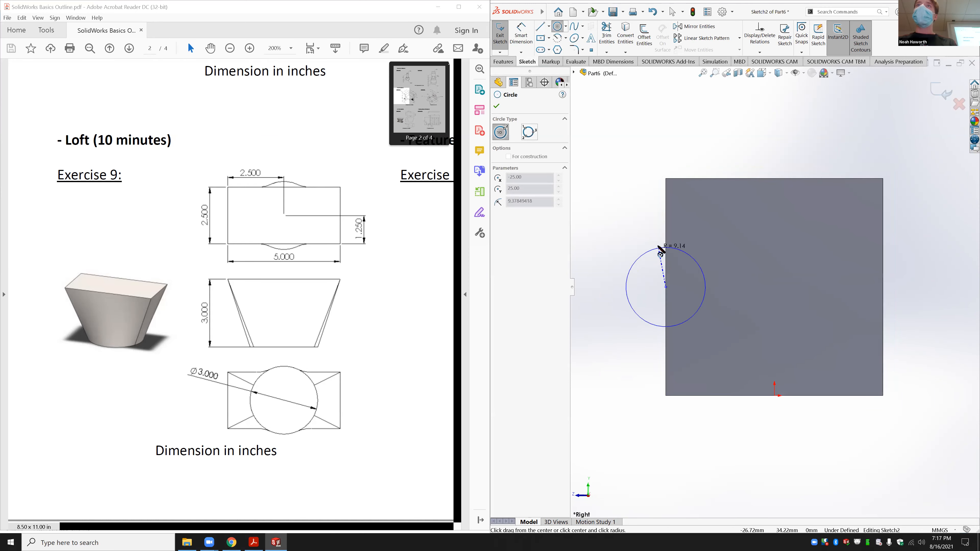
pyautogui.click(660, 251)
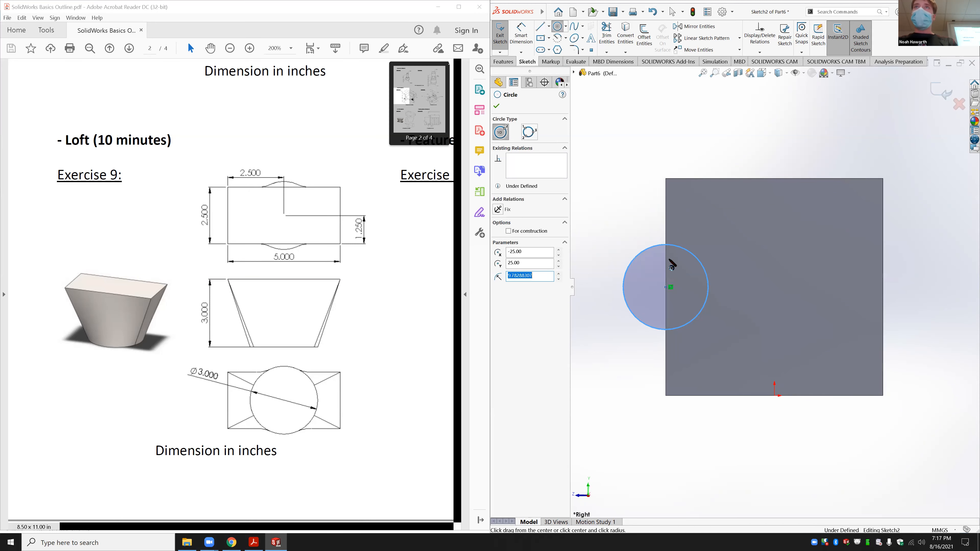
# Step: Draw a vertical construction centreline from the block's bottom edge to its top edge
pyautogui.press('l')
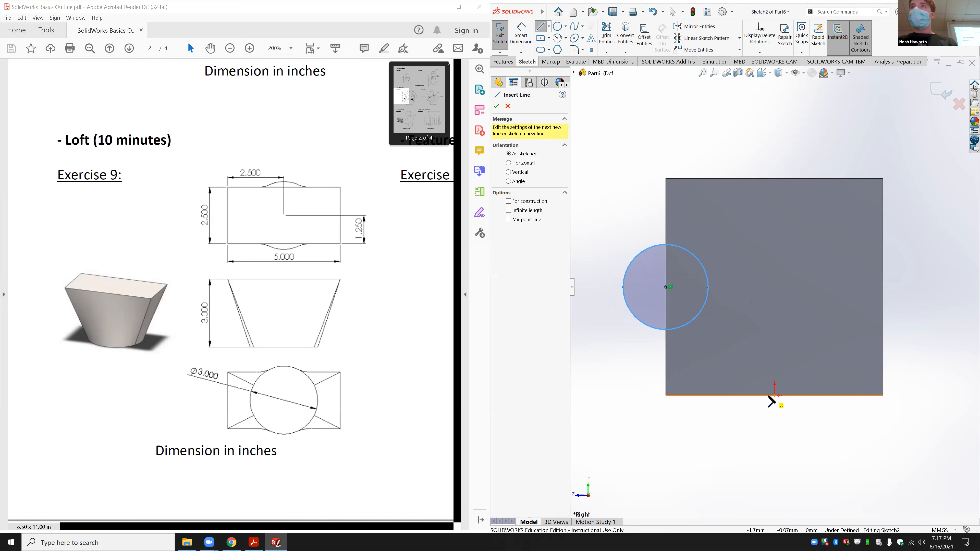
pyautogui.click(774, 395)
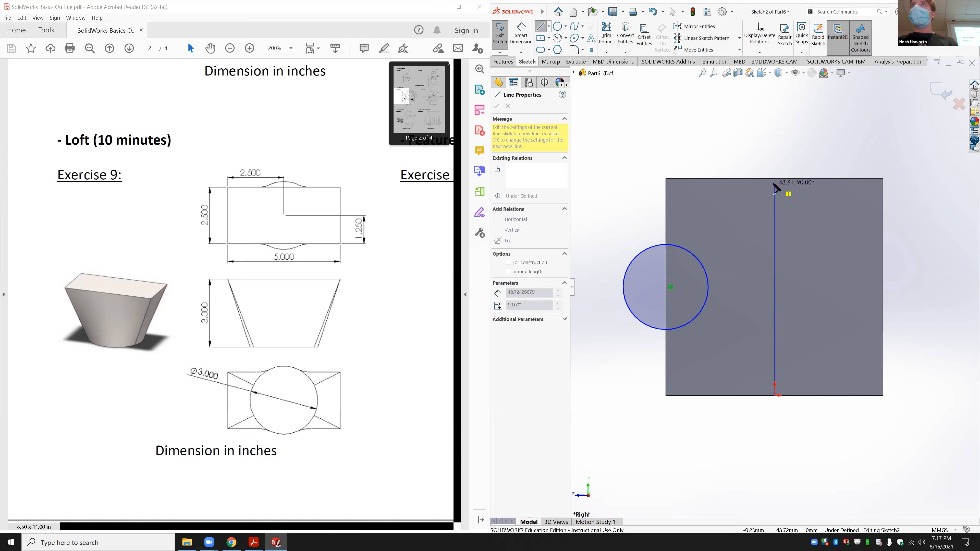
pyautogui.click(774, 178)
pyautogui.press('Escape')
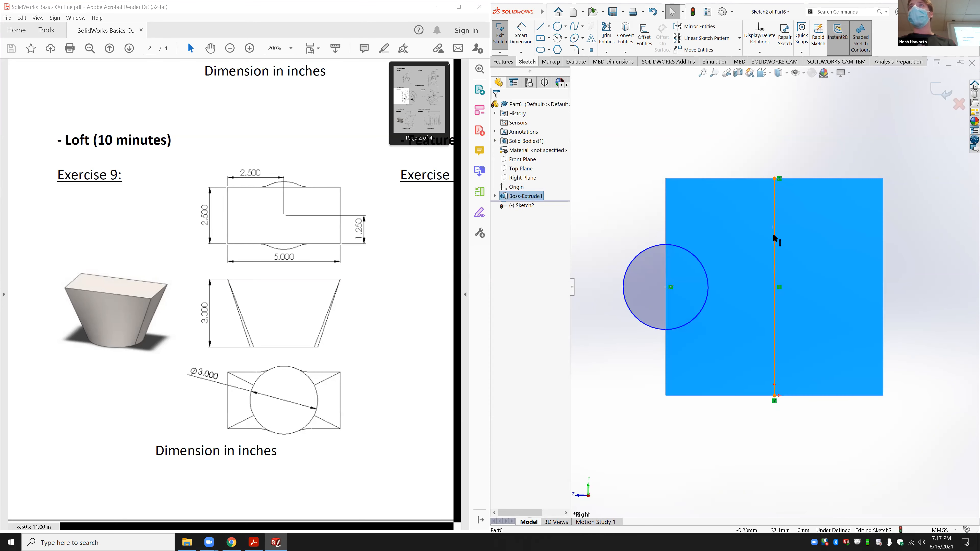
pyautogui.click(774, 236)
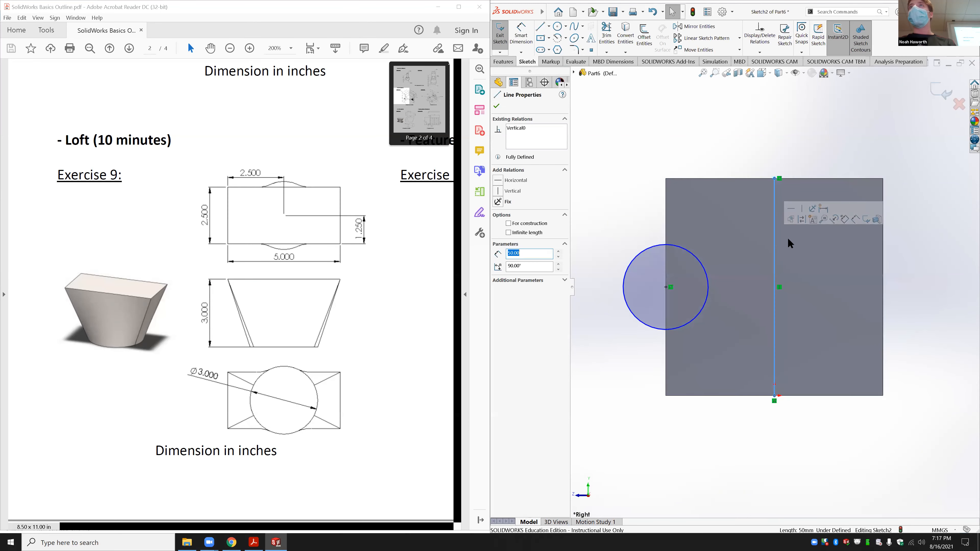
pyautogui.click(799, 220)
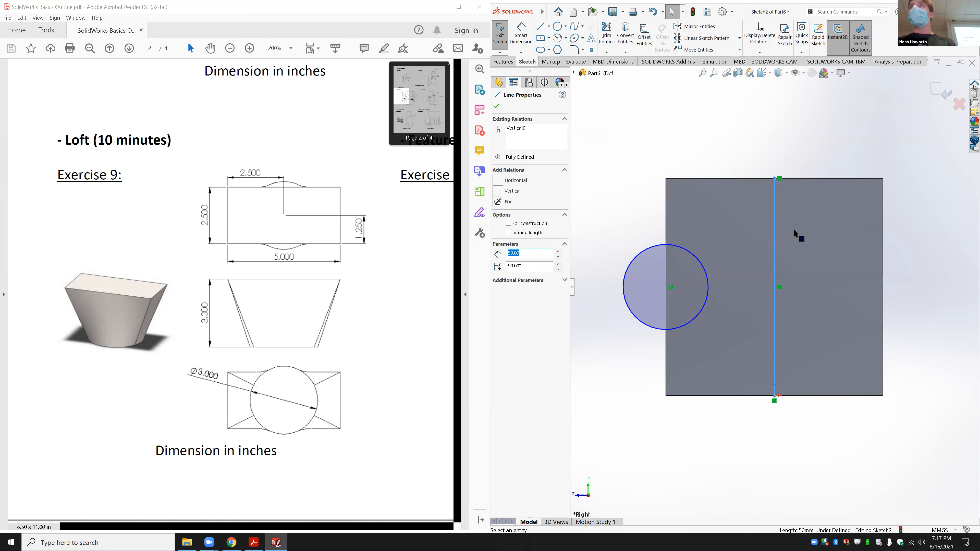
pyautogui.press('Escape')
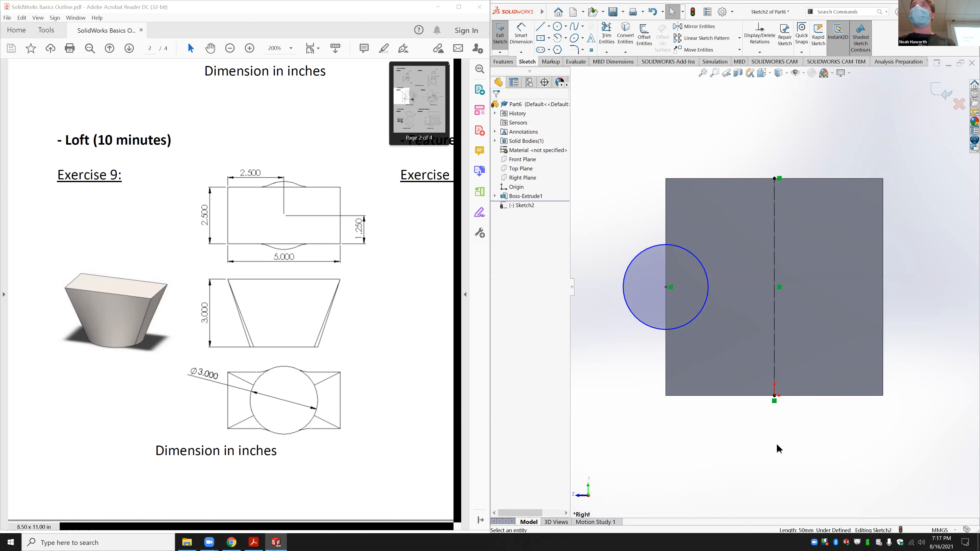
pyautogui.click(502, 60)
pyautogui.click(549, 12)
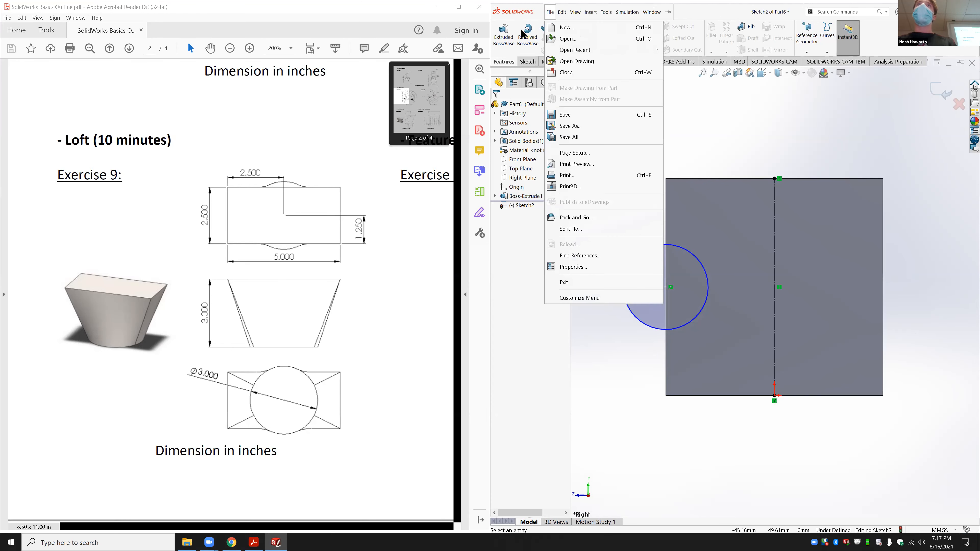
pyautogui.click(723, 137)
# Step: Create a 360° revolved cut of the circle around the centreline
pyautogui.click(646, 38)
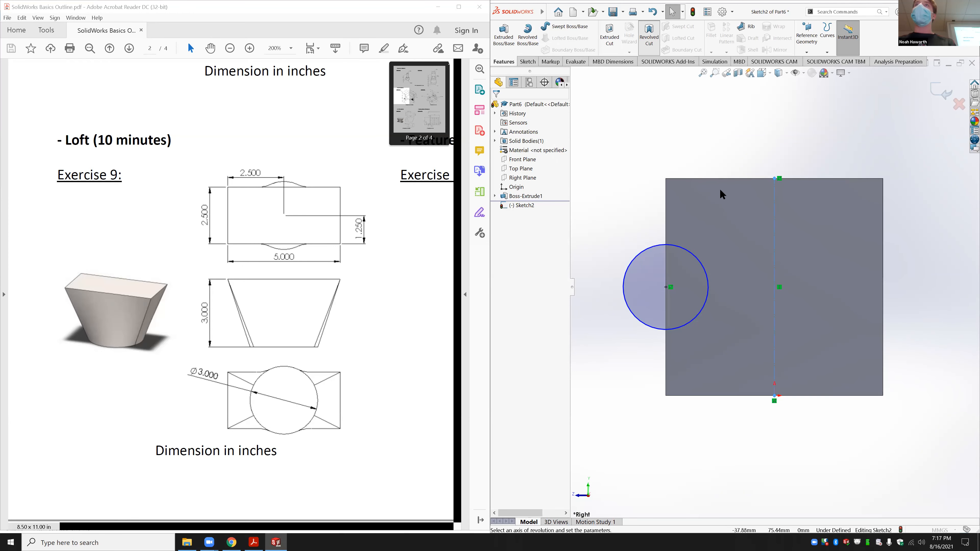
pyautogui.moveTo(757, 142); pyautogui.dragTo(748, 267, button='middle')
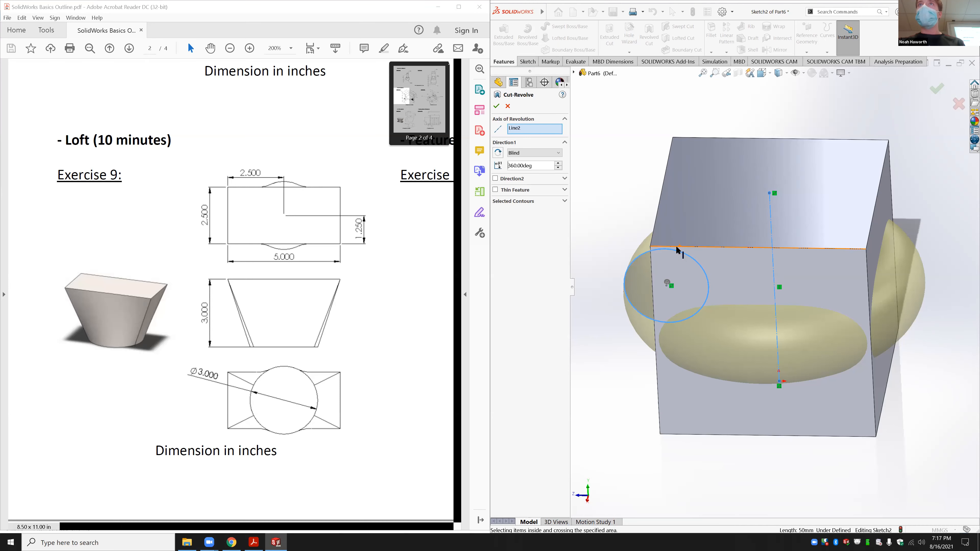
pyautogui.click(496, 107)
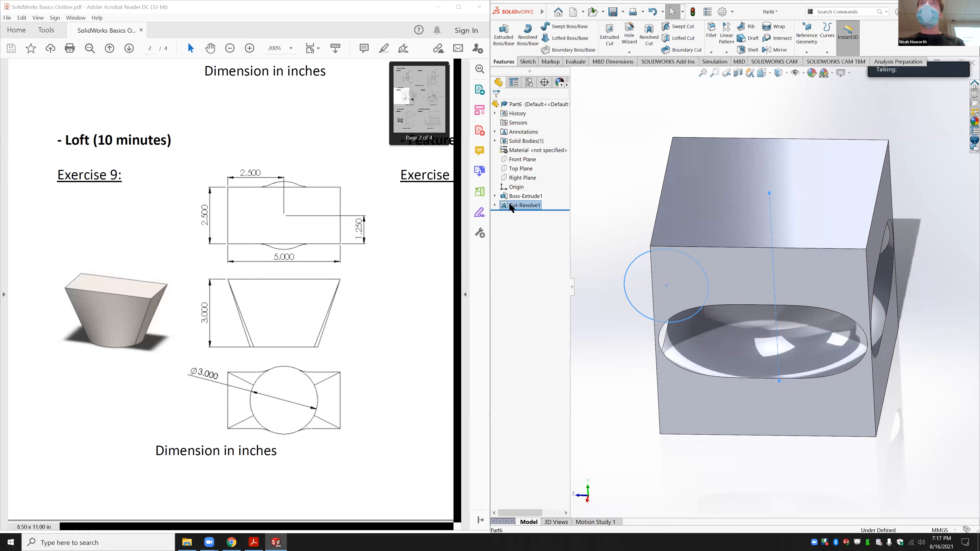
# Step: Edit the Cut-Revolve1 sketch to enlarge the circle, then orbit to inspect the cut
pyautogui.click(509, 205)
pyautogui.click(495, 205)
pyautogui.click(523, 214)
pyautogui.click(534, 194)
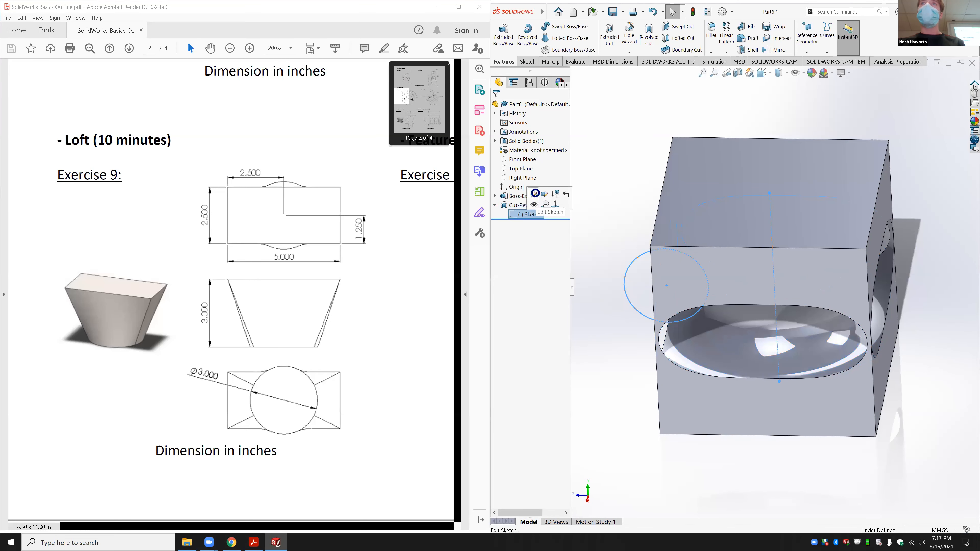
pyautogui.moveTo(652, 252); pyautogui.dragTo(641, 243)
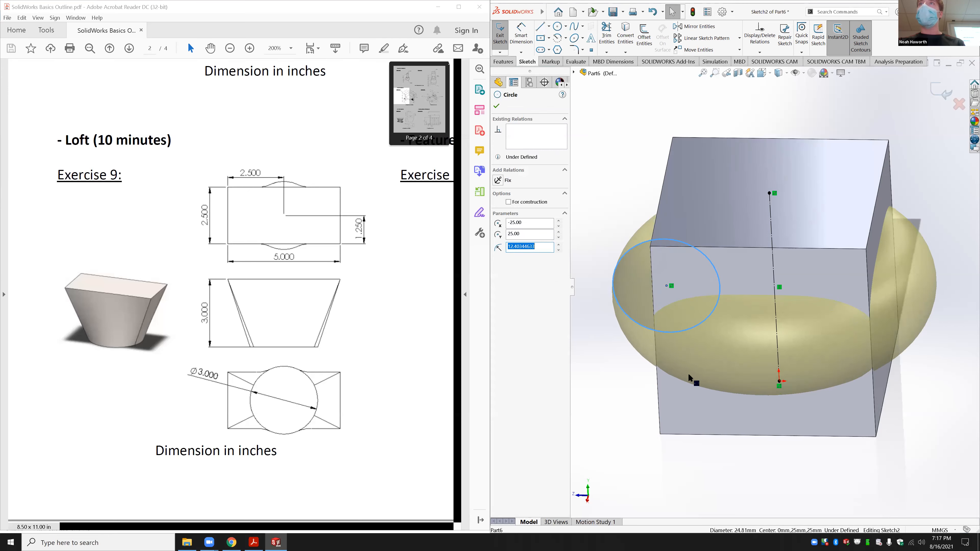
pyautogui.click(499, 38)
pyautogui.moveTo(943, 321); pyautogui.dragTo(849, 309, button='middle')
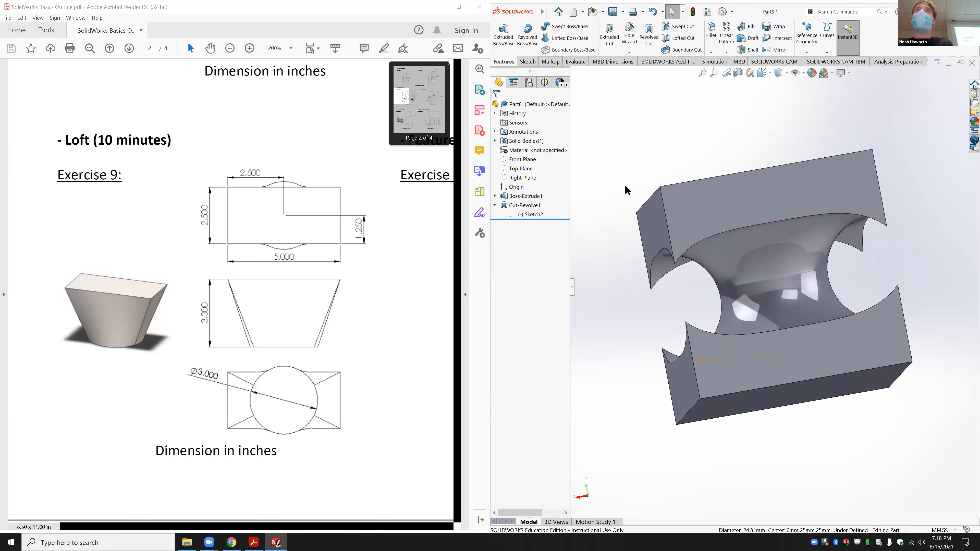
pyautogui.moveTo(743, 269); pyautogui.dragTo(740, 319, button='middle')
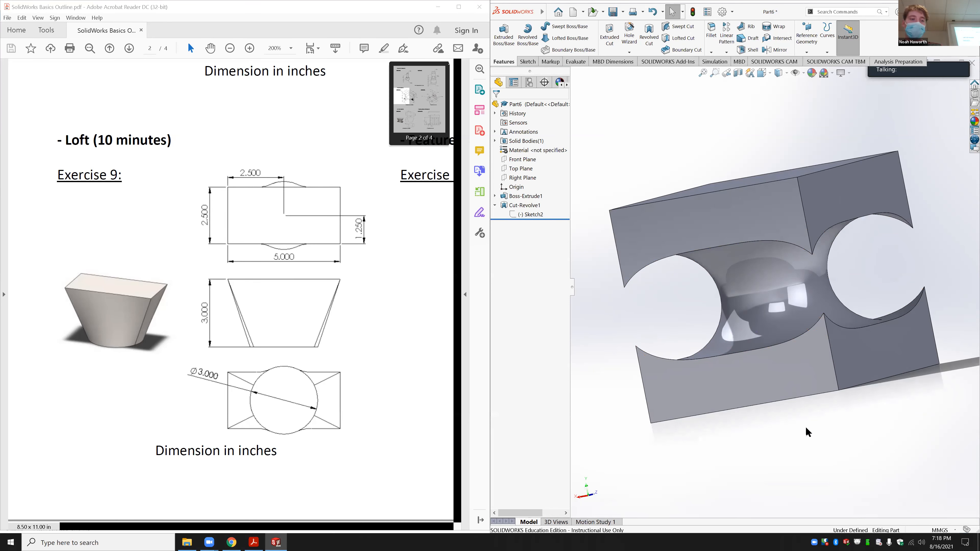
# Step: Save the part as revolve_cut
pyautogui.hotkey('ctrl', 's')
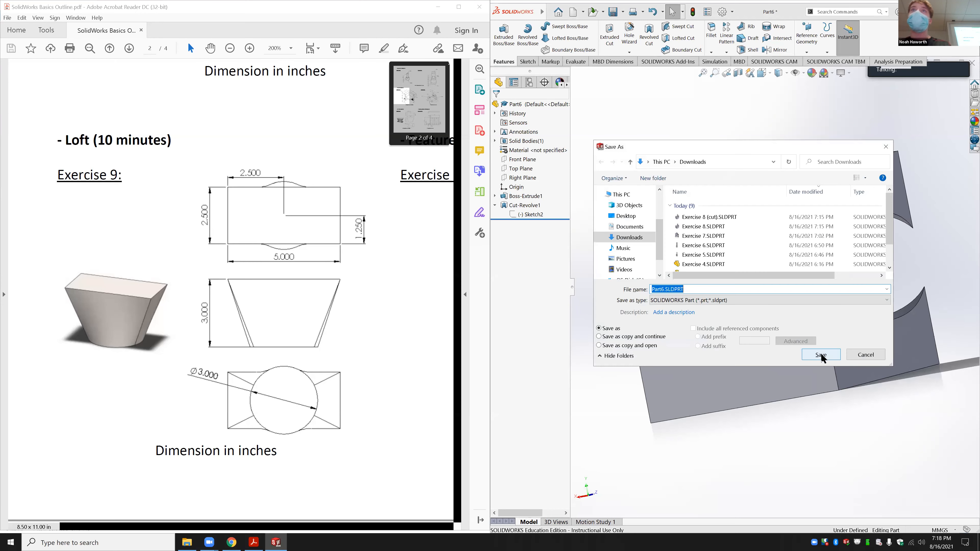
pyautogui.write('revolve_c')
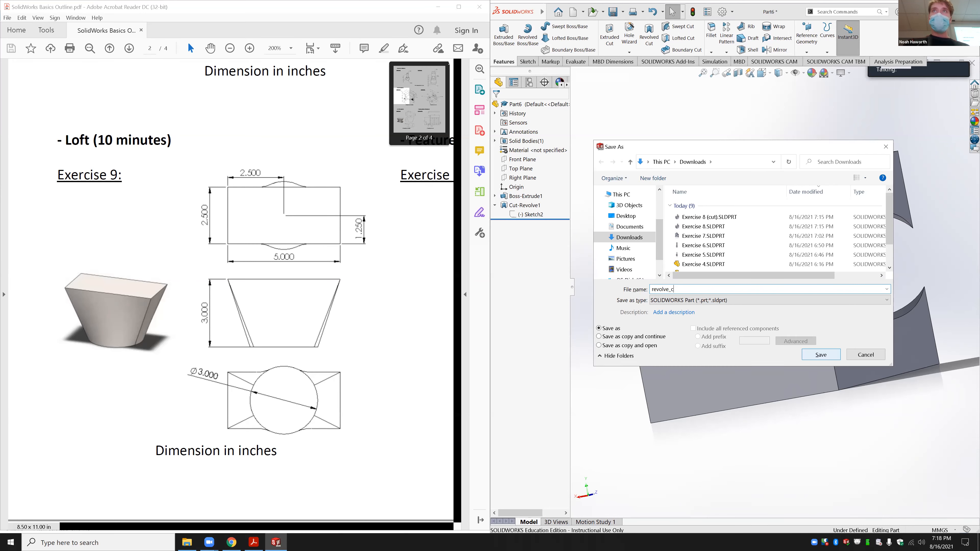
pyautogui.write('ut')
pyautogui.press('Return')
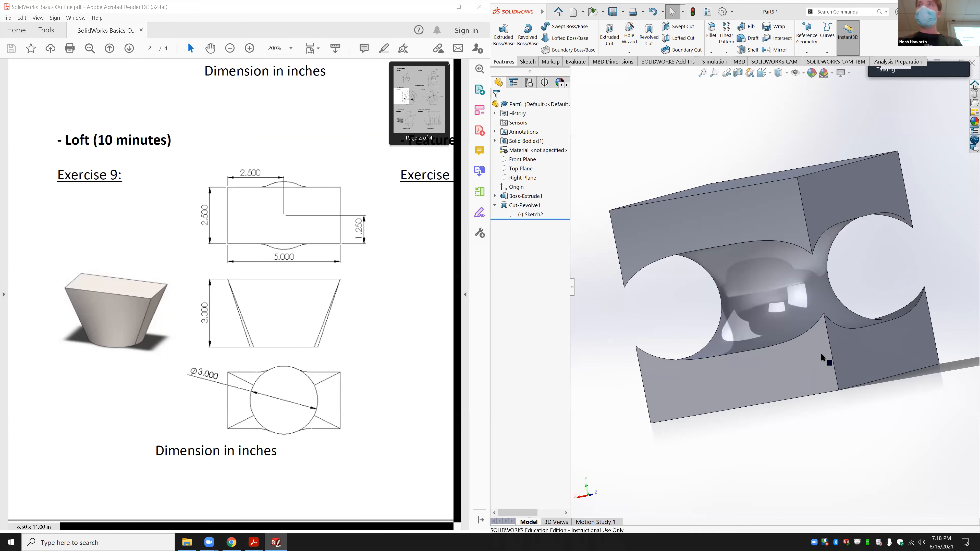
# Step: Close the revolve_cut part with Ctrl+W
pyautogui.hotkey('ctrl', 'w')
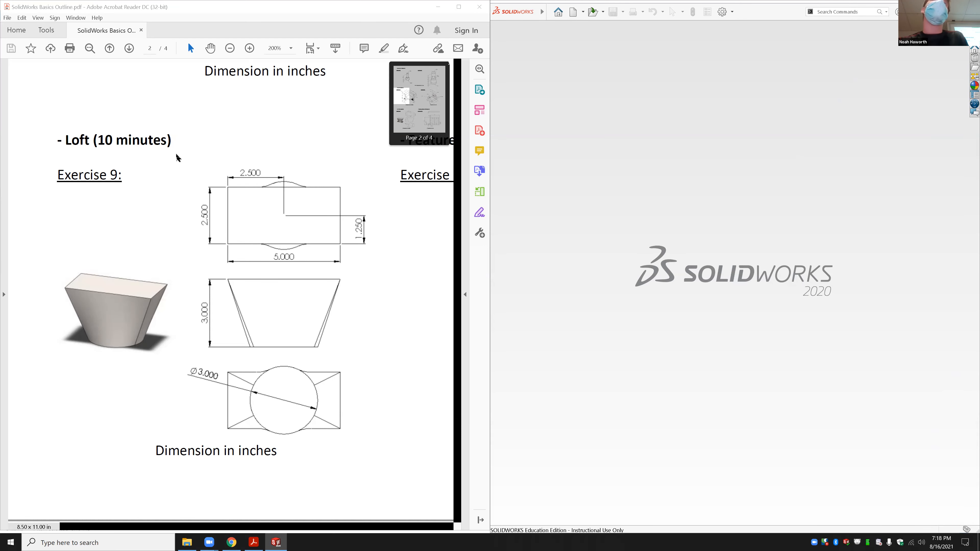
pyautogui.scroll(5, 174, 159)
pyautogui.scroll(-2, 176, 153)
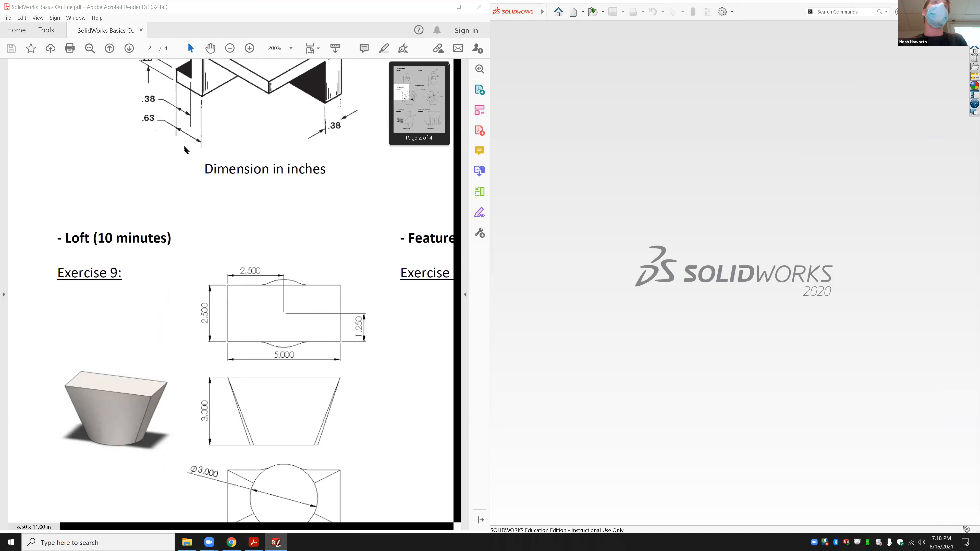
pyautogui.scroll(-3, 296, 195)
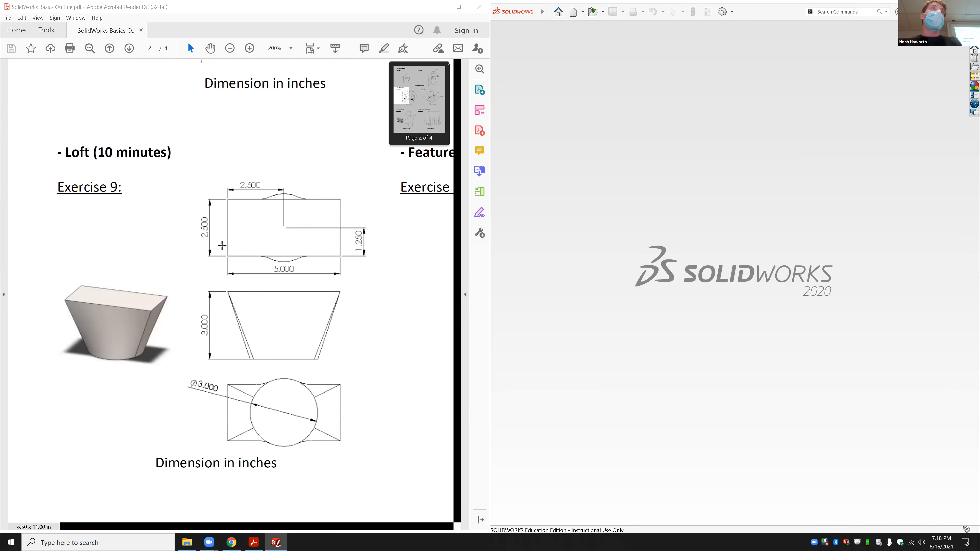
pyautogui.scroll(-1, 83, 151)
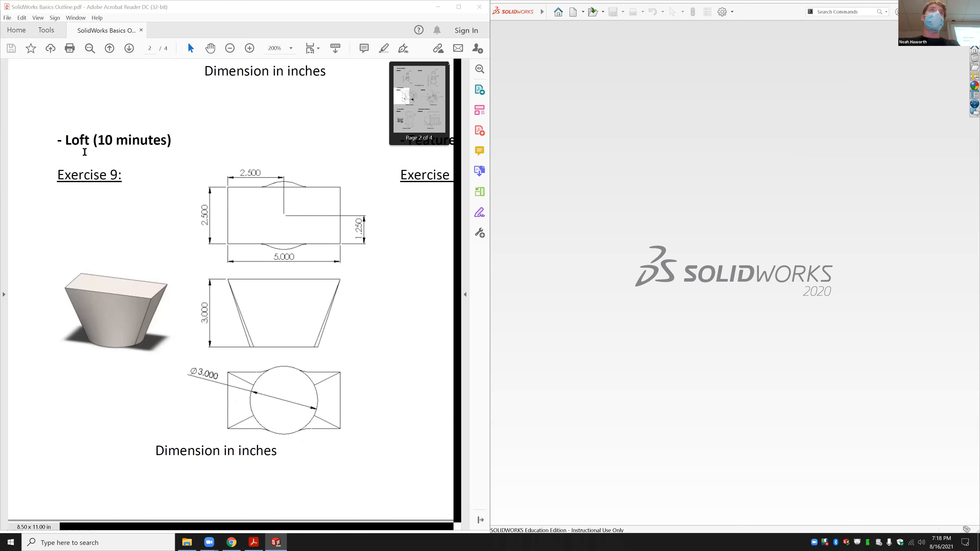
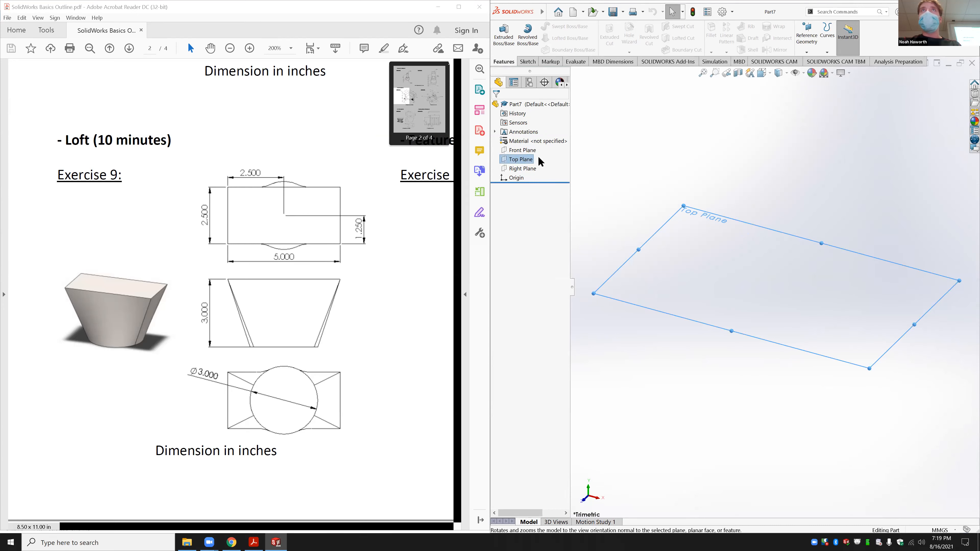
# Step: Right-click Top Plane in the new blank Part7 to bring up its actions
pyautogui.rightClick(528, 164)
# Step: View the Top Plane face-on, switch units to IPS, and start a circle sketch on it
pyautogui.click(566, 153)
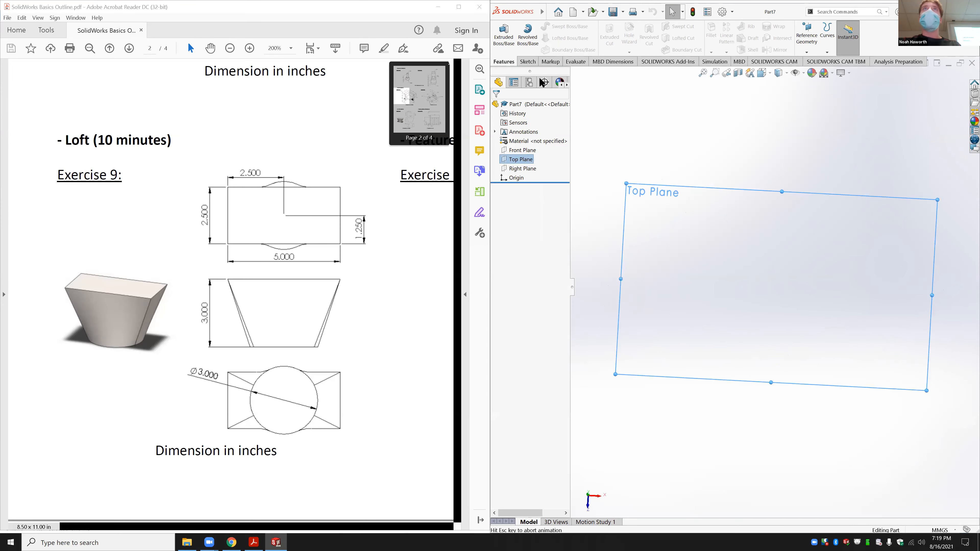
pyautogui.click(531, 62)
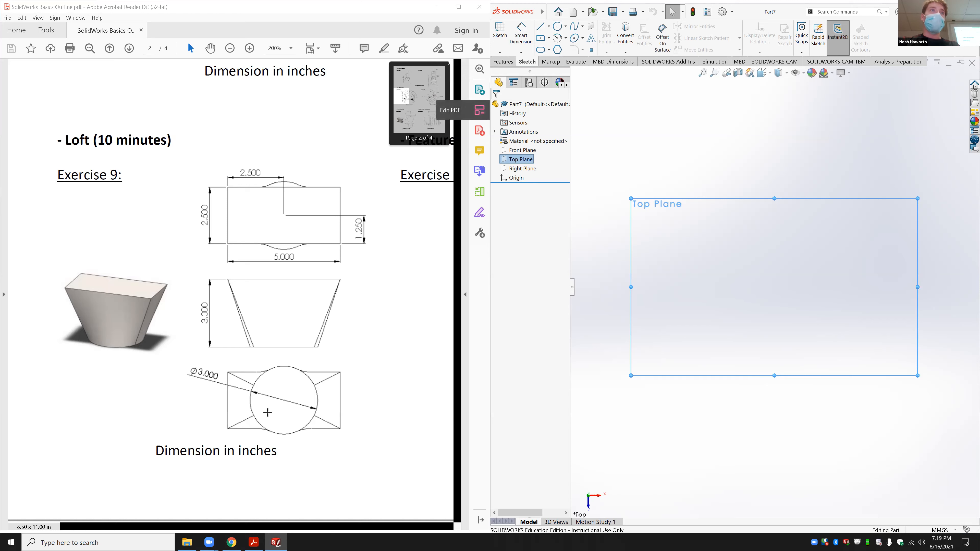
pyautogui.click(945, 530)
pyautogui.click(938, 506)
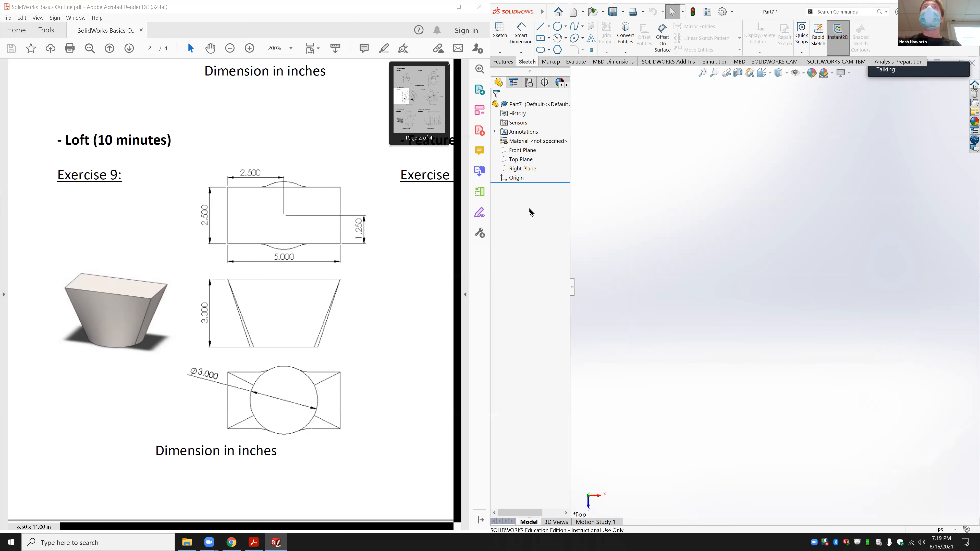
pyautogui.click(519, 160)
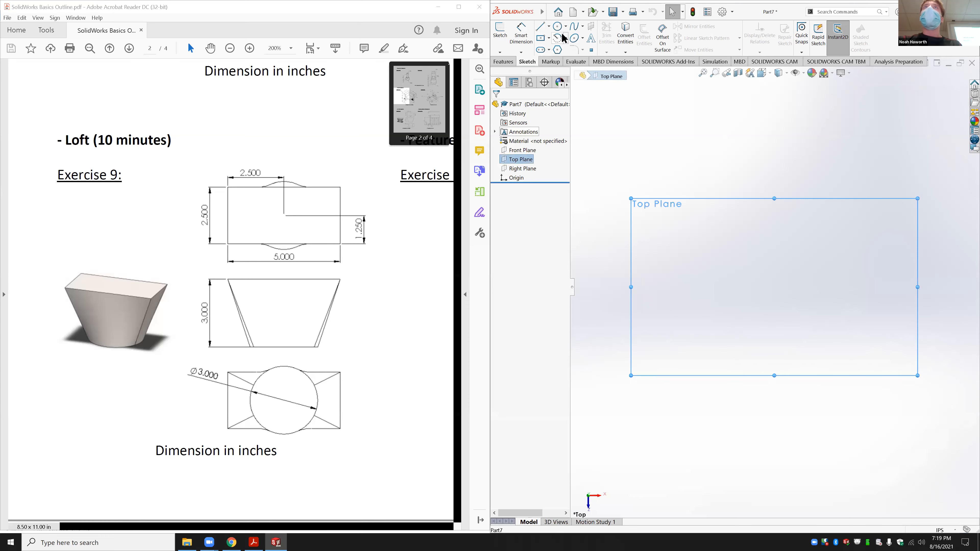
pyautogui.click(558, 26)
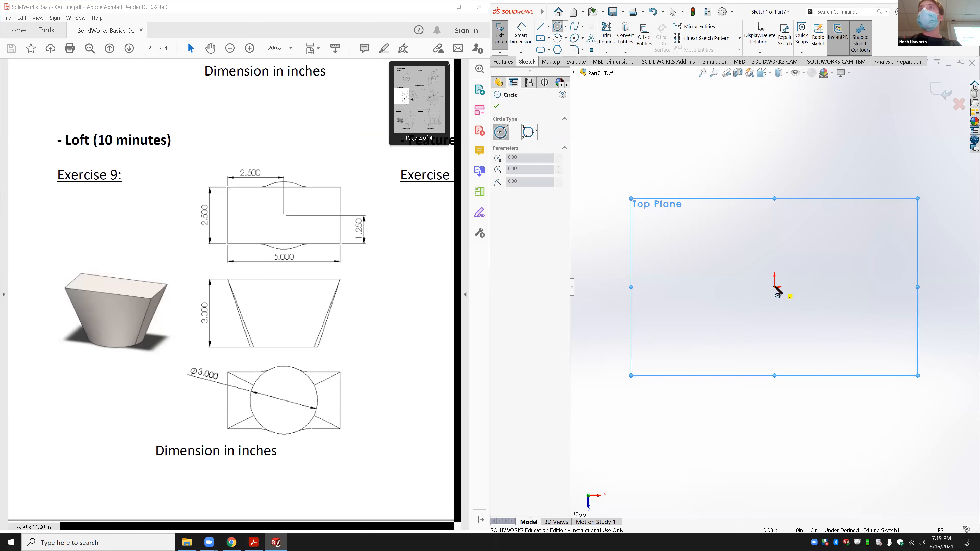
# Step: Draw a circle centred on the origin and dimension its diameter to 3 in
pyautogui.click(774, 287)
pyautogui.click(809, 315)
pyautogui.click(527, 32)
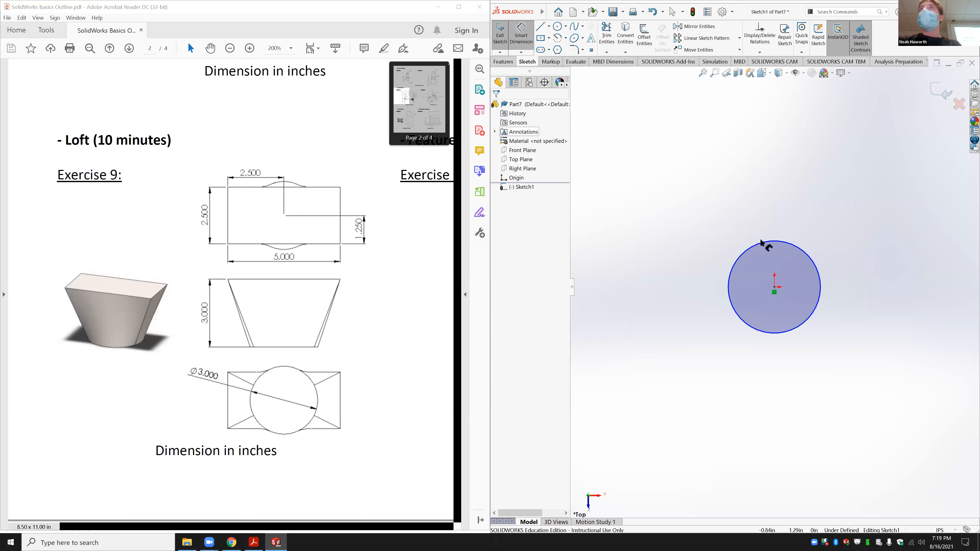
pyautogui.click(768, 242)
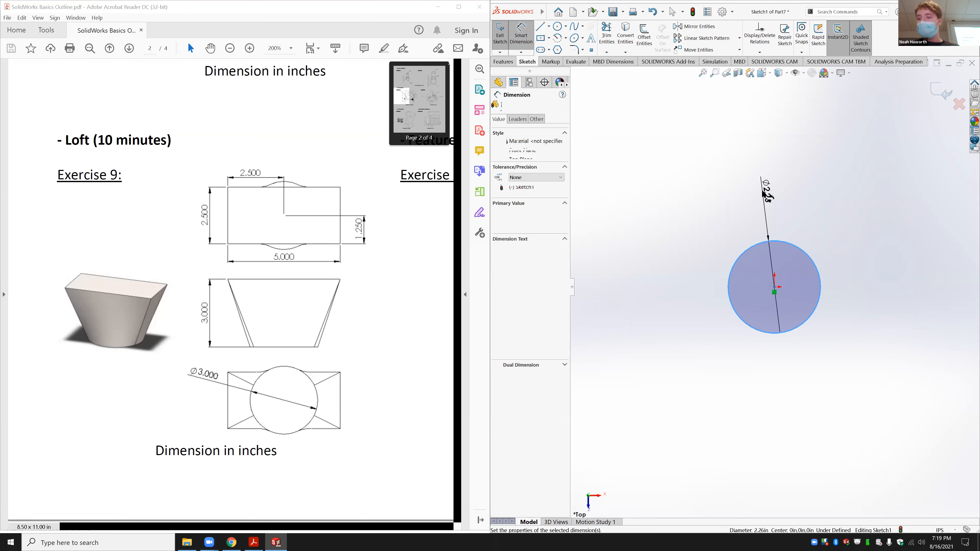
pyautogui.click(763, 189)
pyautogui.write('3')
pyautogui.press('Return')
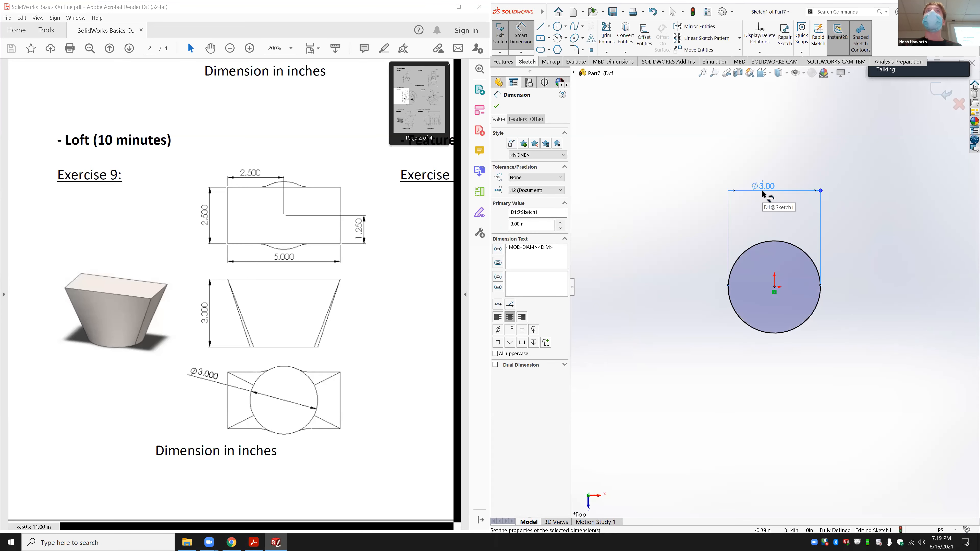
# Step: Exit the circle sketch and orbit to view the circle at an angle
pyautogui.click(500, 34)
pyautogui.moveTo(738, 361); pyautogui.dragTo(735, 293, button='middle')
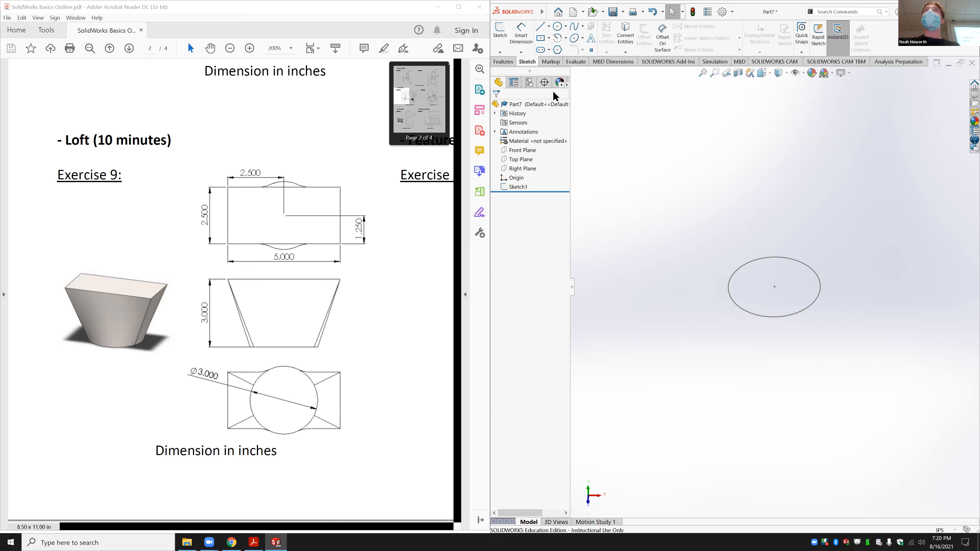
pyautogui.click(504, 62)
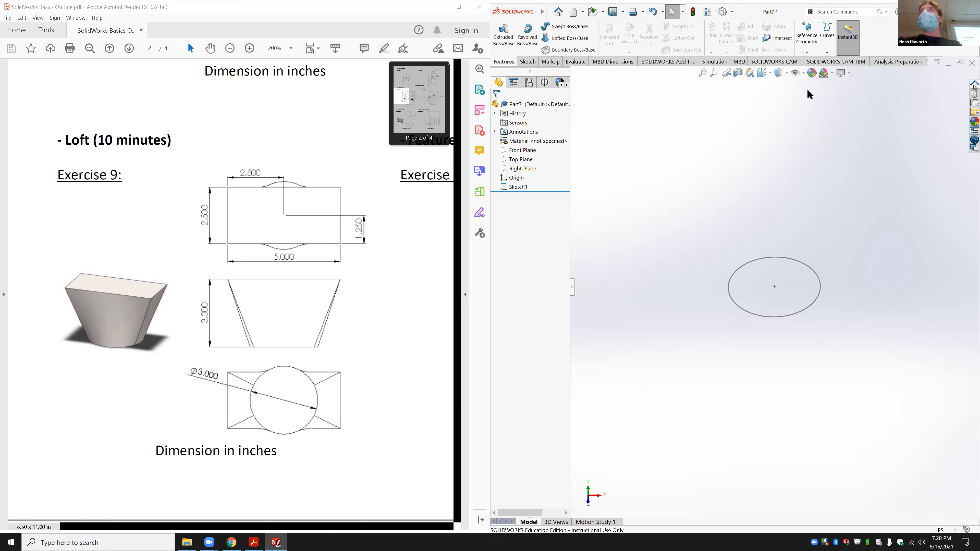
# Step: Create Plane1 as a reference plane offset 3 in from the Top Plane
pyautogui.click(808, 29)
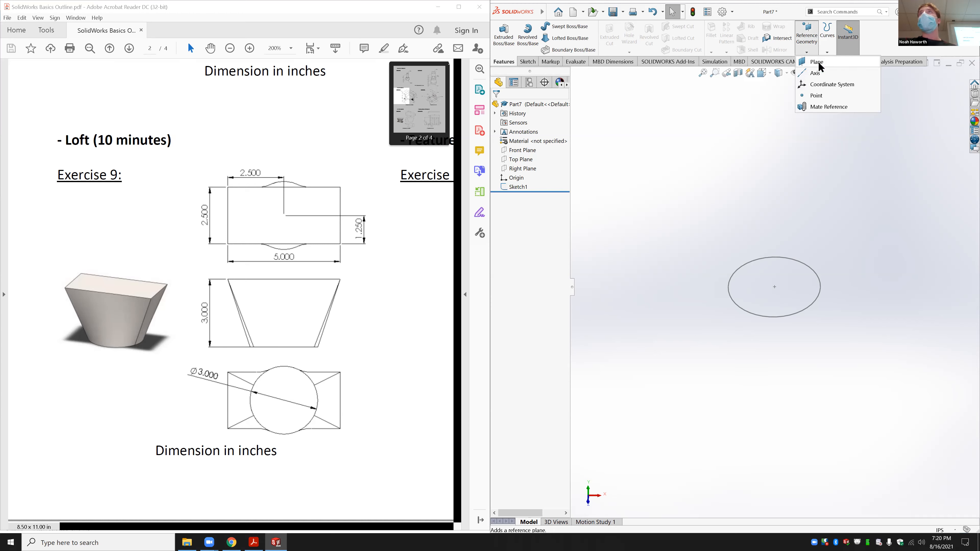
pyautogui.click(818, 62)
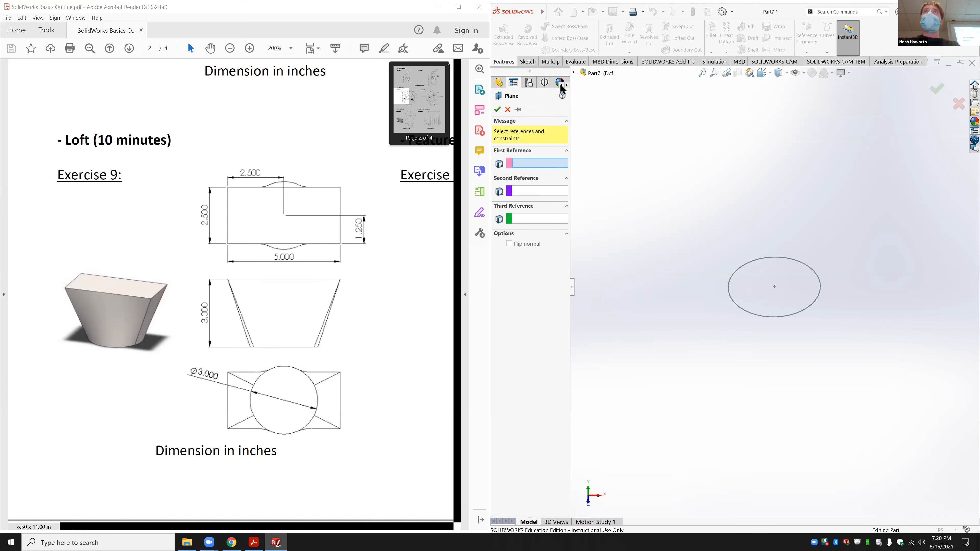
pyautogui.click(575, 73)
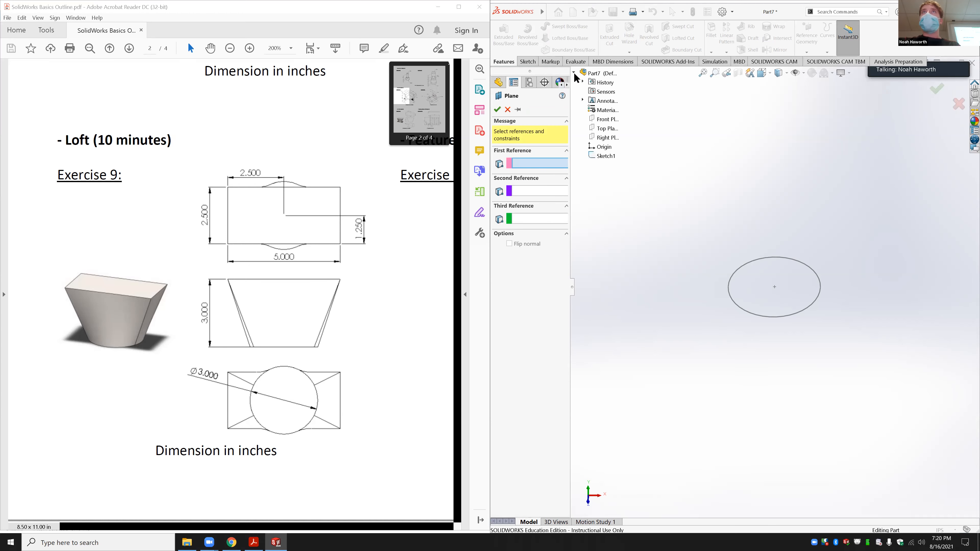
pyautogui.click(600, 129)
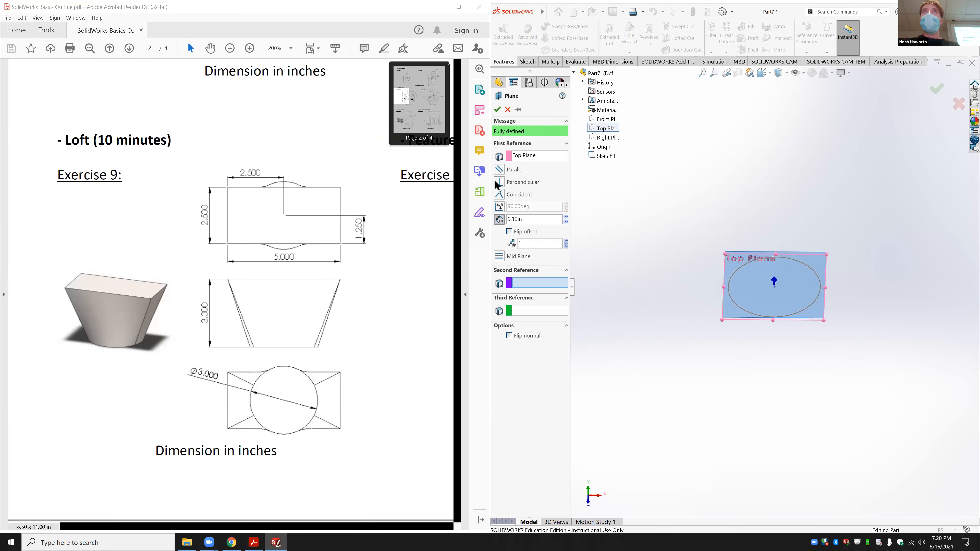
pyautogui.click(526, 219)
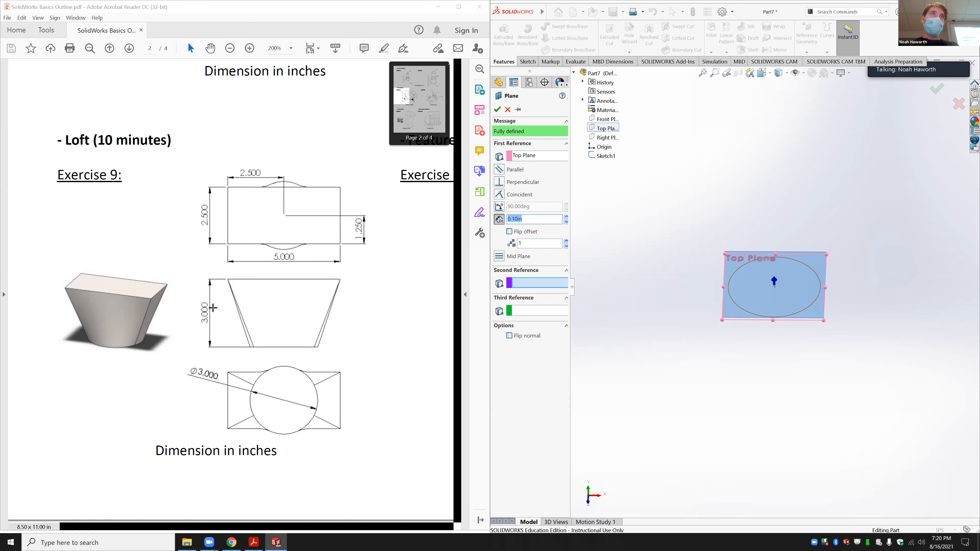
pyautogui.write('3')
pyautogui.press('Return')
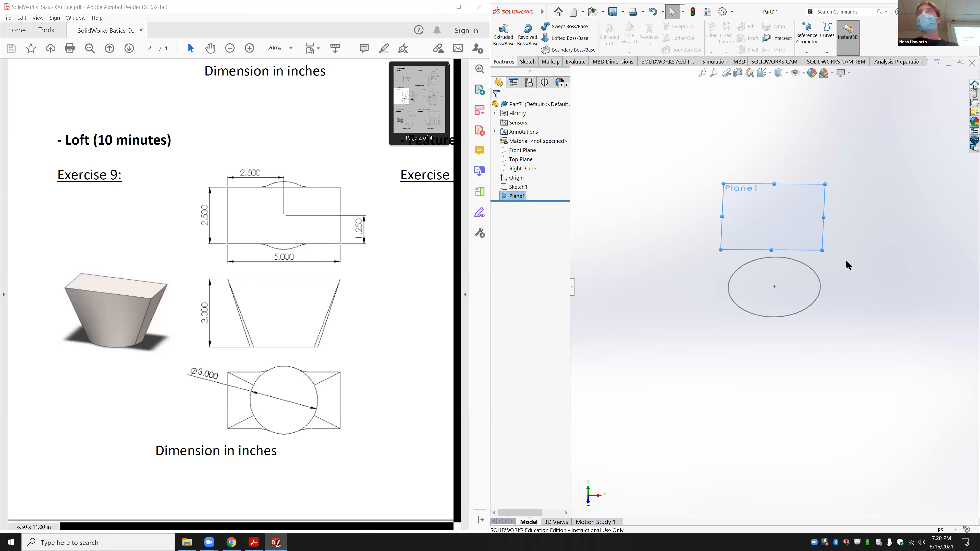
# Step: Look face-on at Plane1 and start a center rectangle sketch on it
pyautogui.moveTo(866, 302); pyautogui.dragTo(864, 287, button='middle')
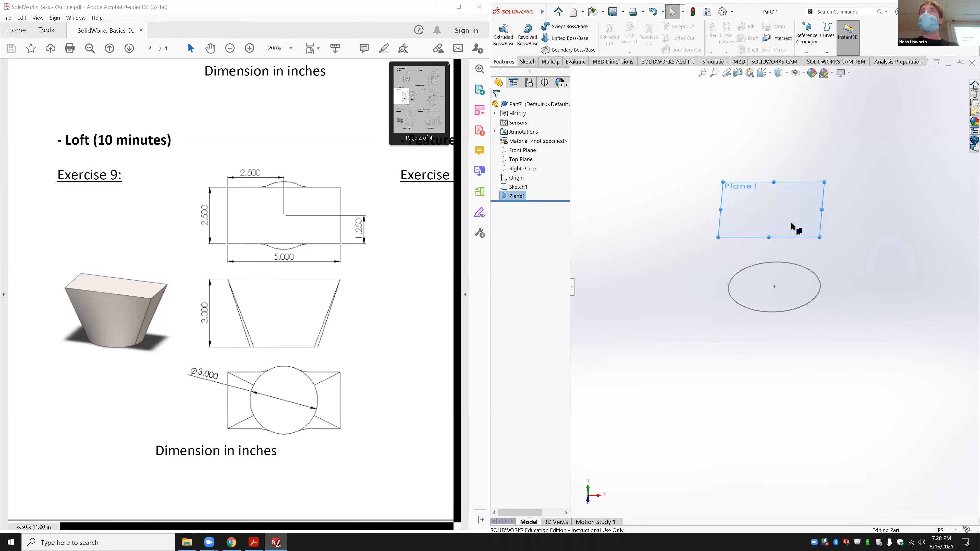
pyautogui.click(820, 196)
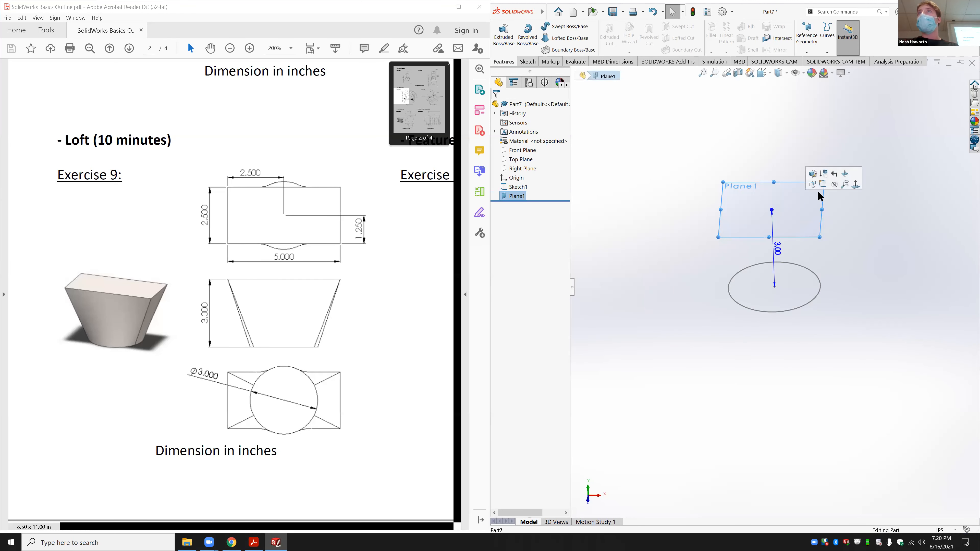
pyautogui.click(855, 185)
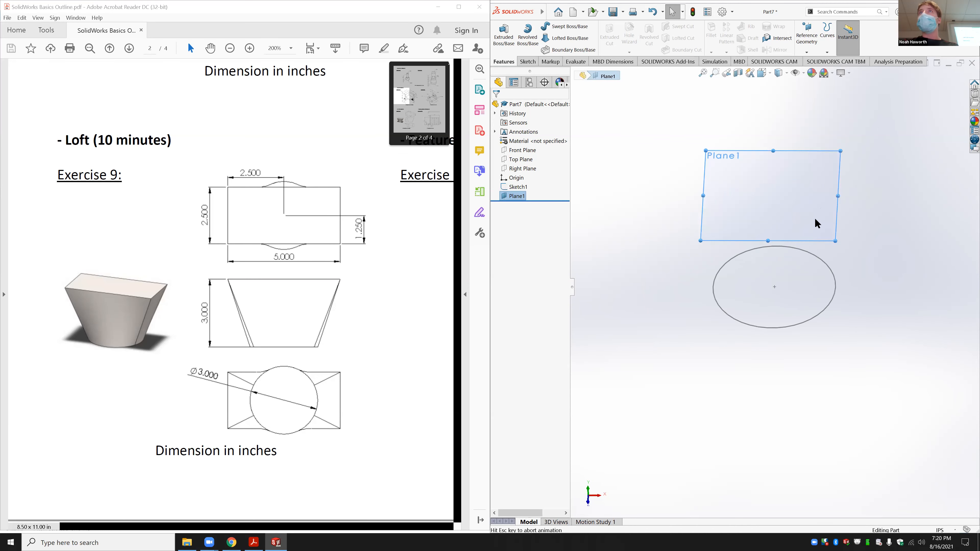
pyautogui.click(527, 61)
pyautogui.click(541, 38)
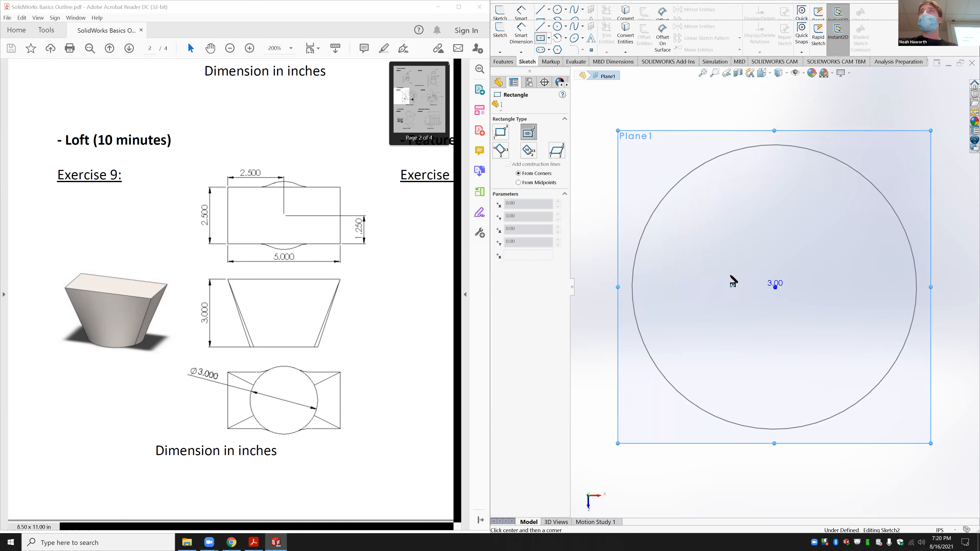
# Step: Draw a center rectangle on Plane1 with its centre at the origin
pyautogui.click(774, 287)
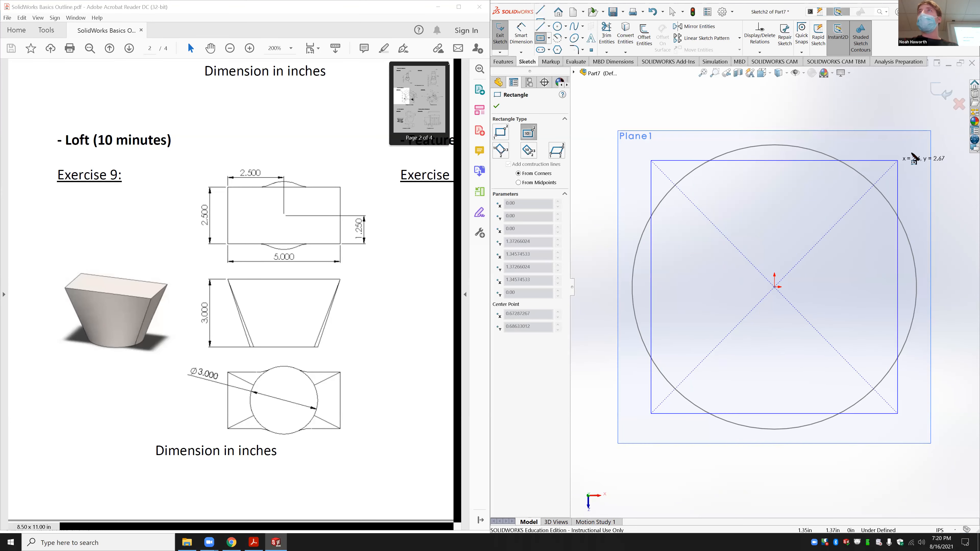
pyautogui.click(946, 159)
pyautogui.click(562, 12)
# Step: Dimension the rectangle 2.5 in tall and 5 in wide, then exit the sketch
pyautogui.click(521, 34)
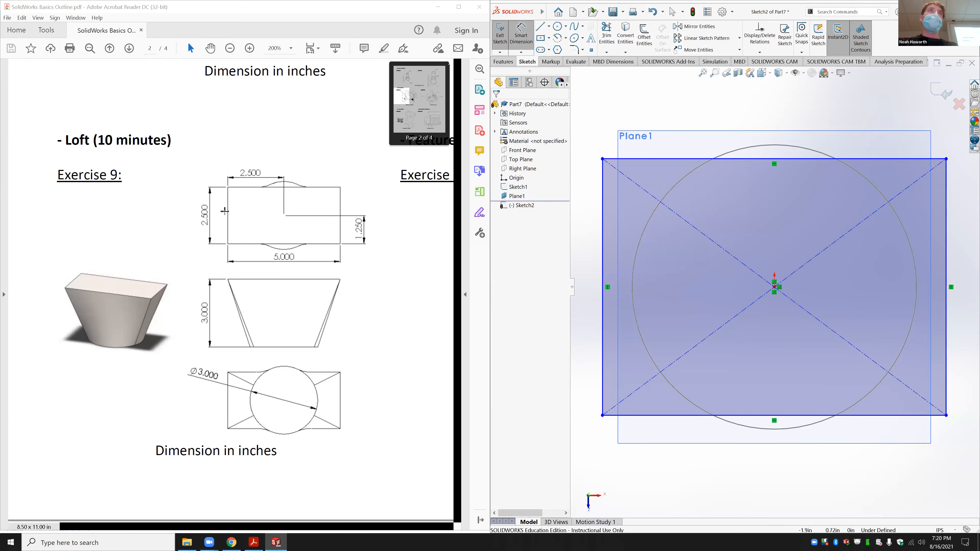
pyautogui.click(602, 276)
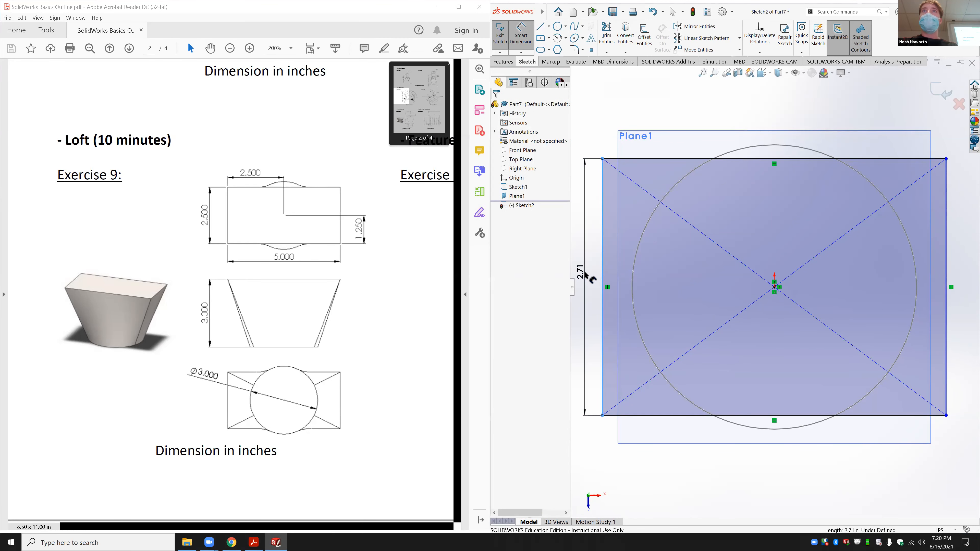
pyautogui.click(583, 272)
pyautogui.write('2.5')
pyautogui.press('Return')
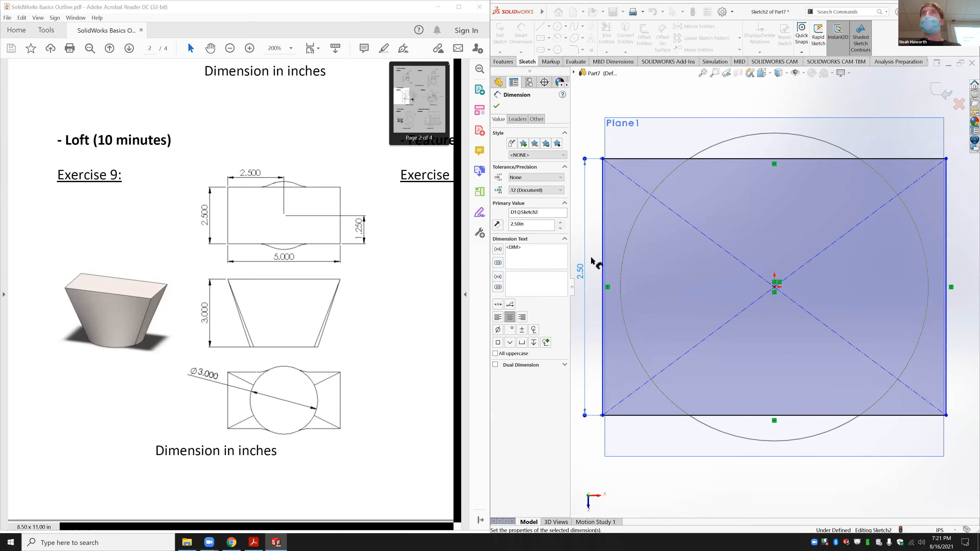
pyautogui.click(746, 159)
pyautogui.click(737, 133)
pyautogui.write('5')
pyautogui.press('Return')
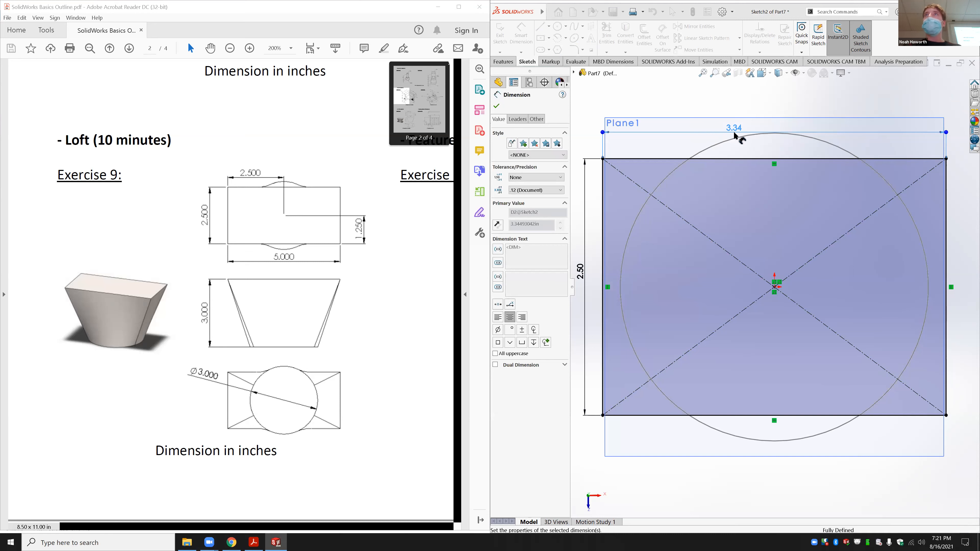
pyautogui.click(499, 35)
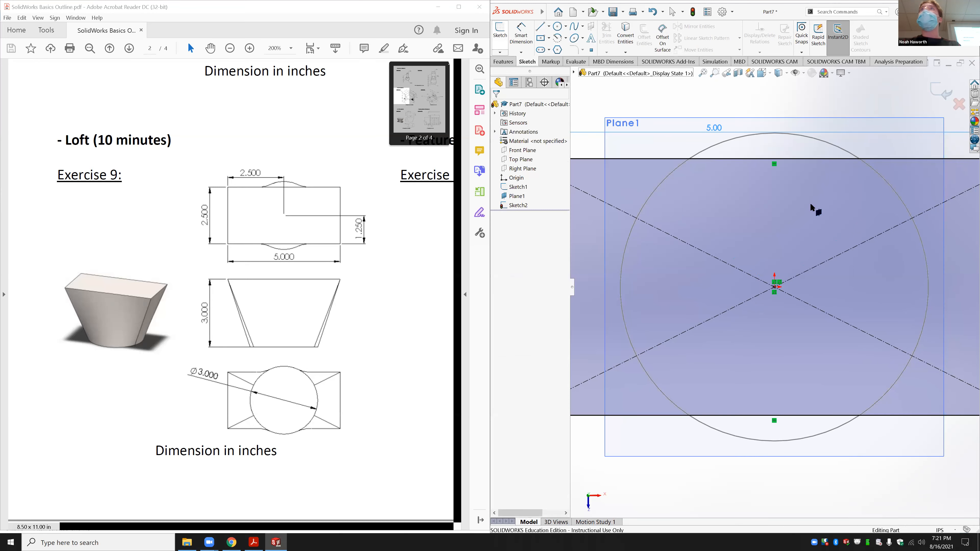
# Step: Orbit to see the rectangle above the circle and clear the Plane1 selection
pyautogui.moveTo(829, 341); pyautogui.dragTo(772, 247, button='middle')
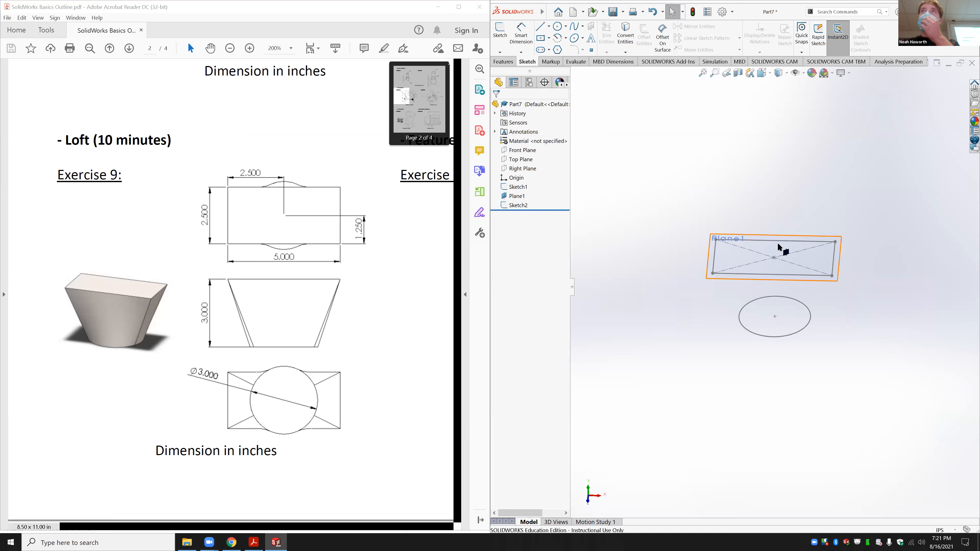
pyautogui.click(740, 234)
pyautogui.click(920, 310)
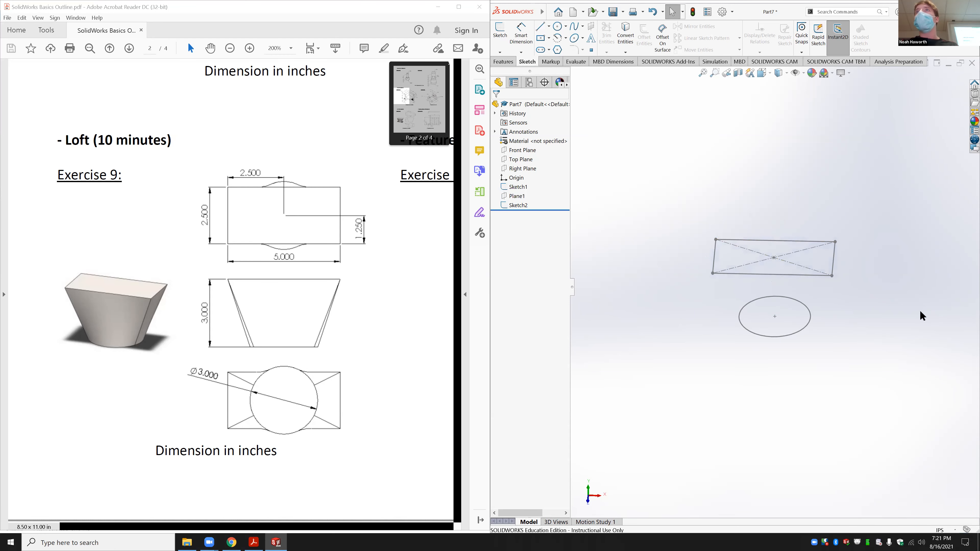
pyautogui.moveTo(798, 336); pyautogui.dragTo(849, 338, button='middle')
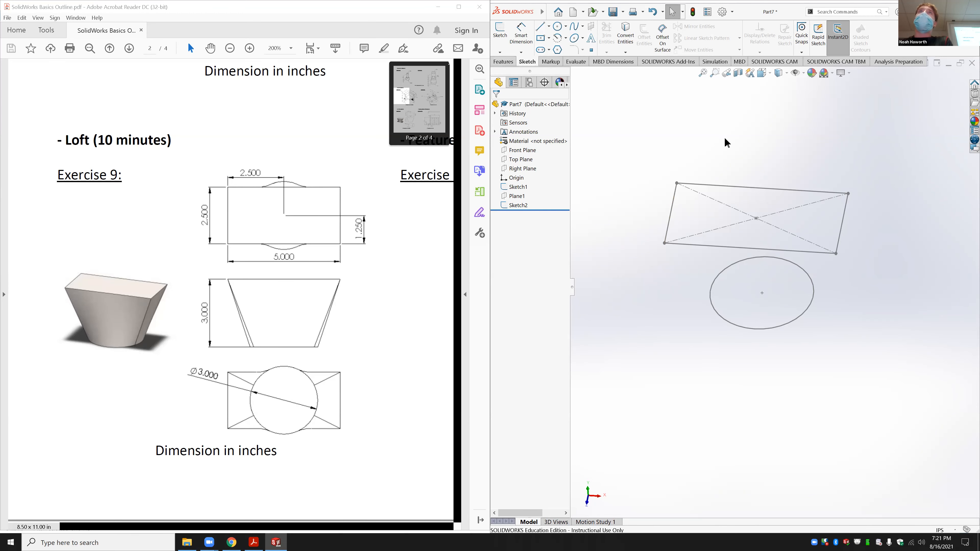
pyautogui.click(505, 61)
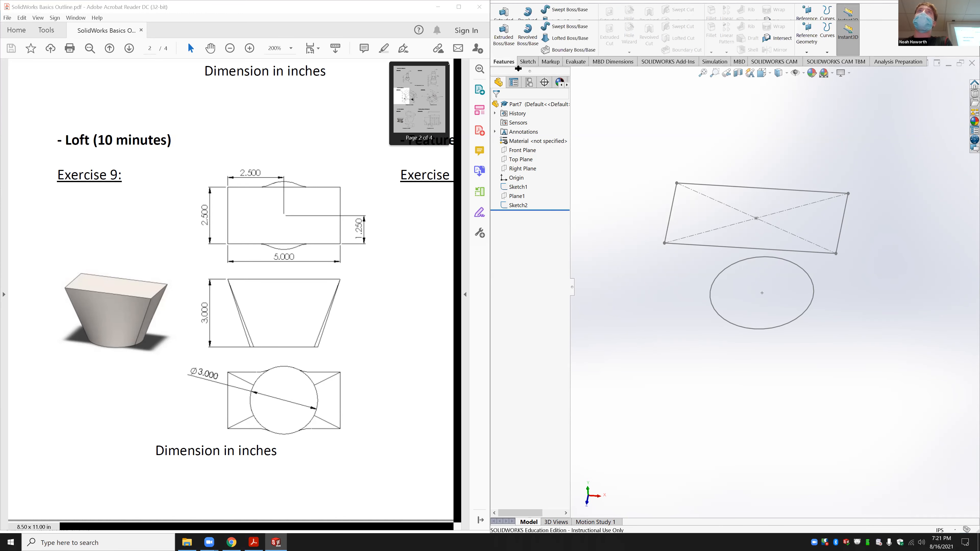
# Step: Create a lofted boss from the rectangle sketch to the 3-inch circle sketch
pyautogui.click(564, 38)
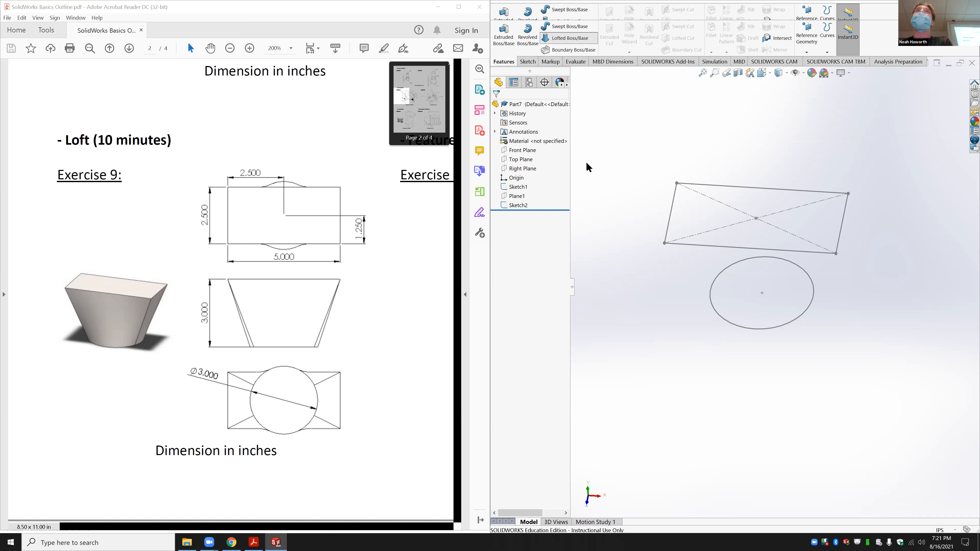
pyautogui.click(715, 249)
pyautogui.click(733, 327)
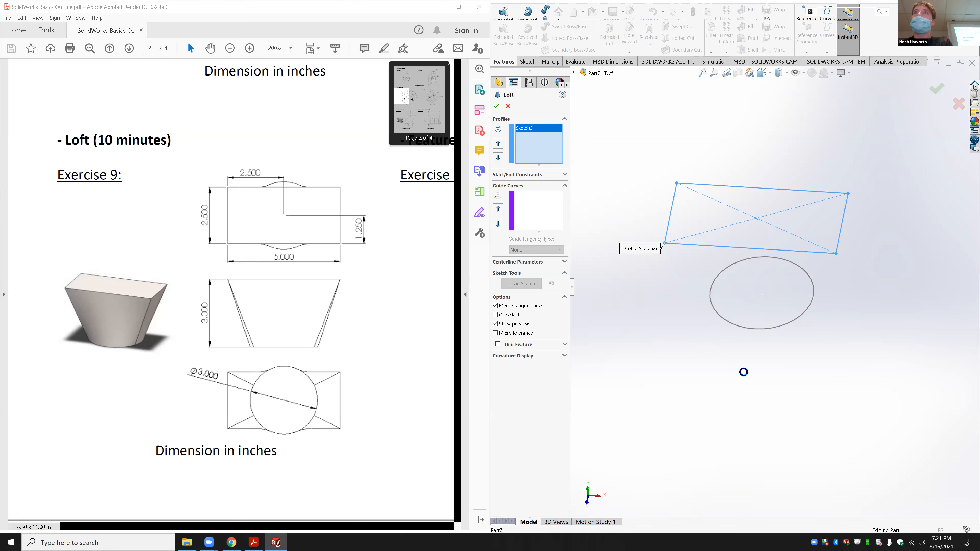
pyautogui.moveTo(809, 374)
pyautogui.mouseDown(button='middle')
pyautogui.moveTo(815, 309)
pyautogui.moveTo(857, 247)
pyautogui.mouseUp(button='middle')
pyautogui.click(495, 105)
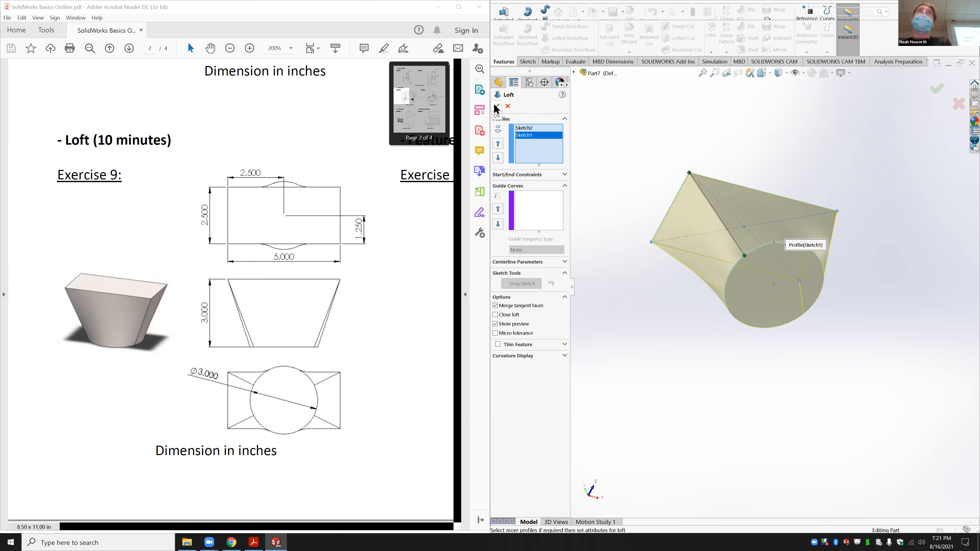
# Step: Orbit around the Loft1 solid to inspect it from several sides
pyautogui.moveTo(756, 377); pyautogui.dragTo(755, 419, button='middle')
pyautogui.moveTo(796, 349); pyautogui.dragTo(791, 322, button='middle')
pyautogui.moveTo(797, 449); pyautogui.dragTo(765, 286, button='middle')
# Step: Orbit to look down on the loft, tilting its circular top face toward the viewer
pyautogui.moveTo(827, 194); pyautogui.dragTo(788, 250, button='middle')
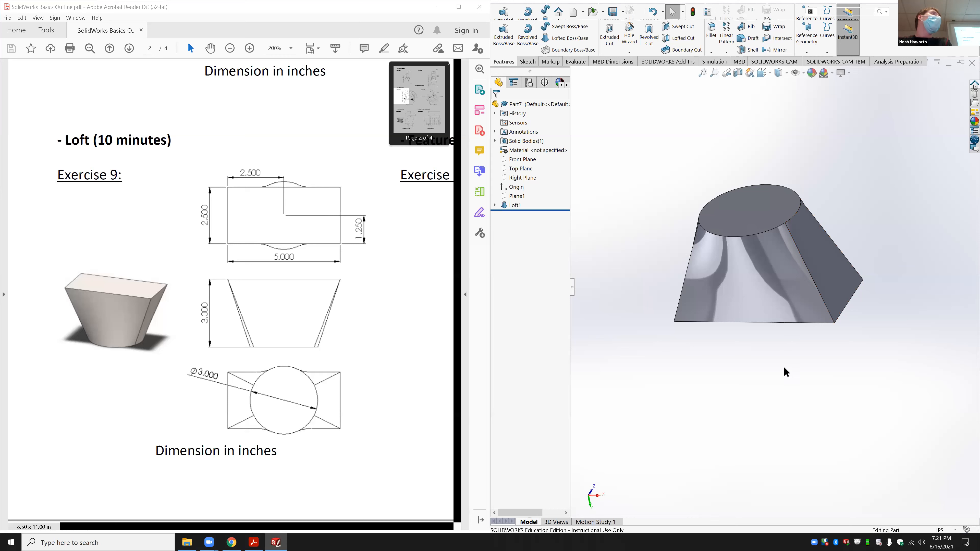
pyautogui.moveTo(792, 374); pyautogui.dragTo(787, 380, button='middle')
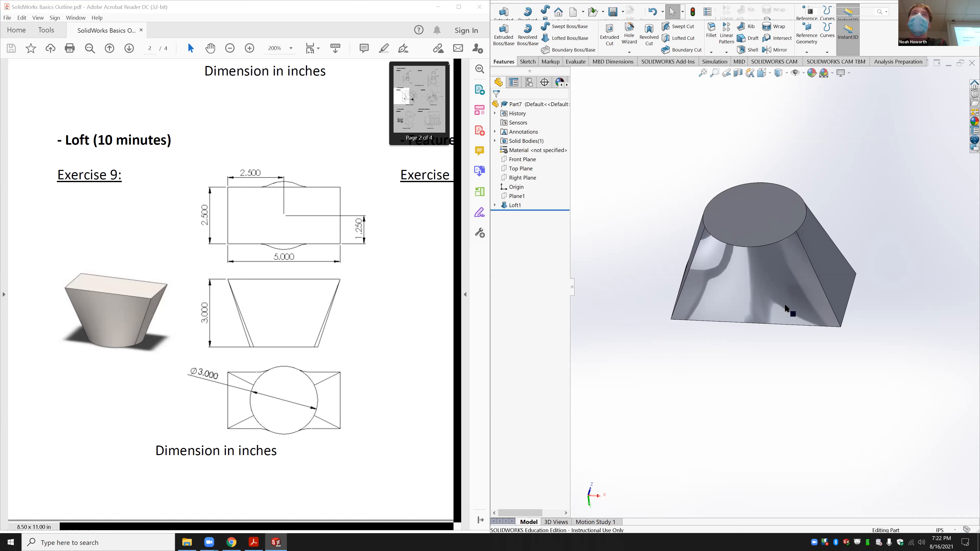
pyautogui.click(516, 196)
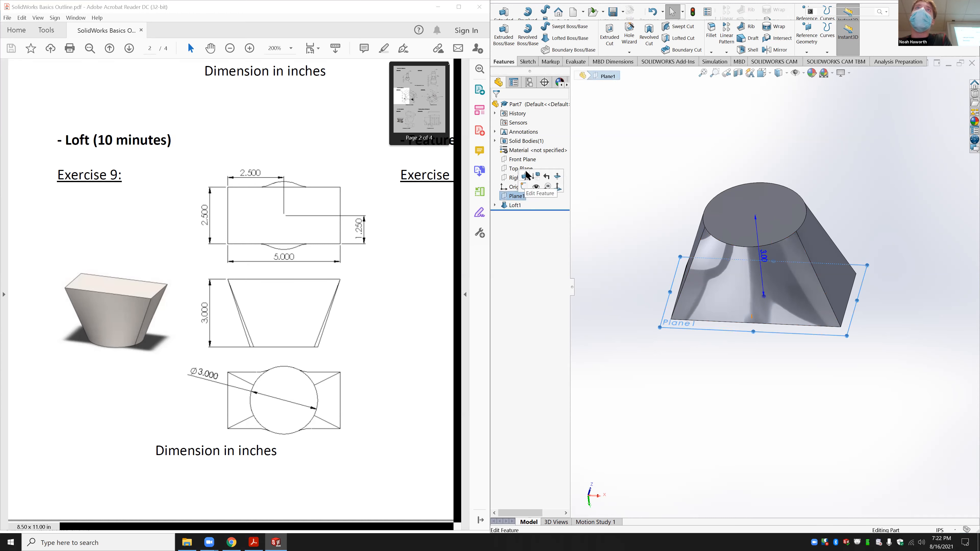
pyautogui.click(506, 176)
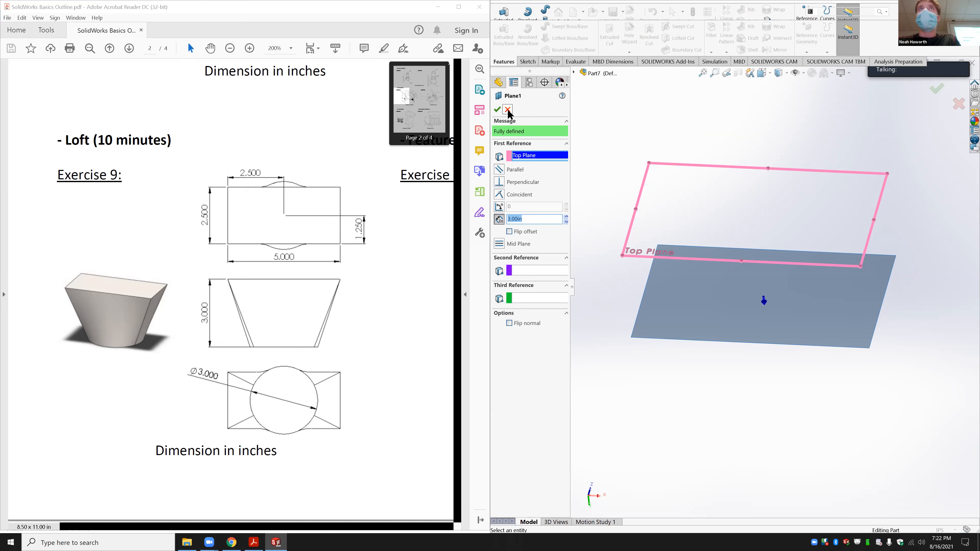
pyautogui.press('Return')
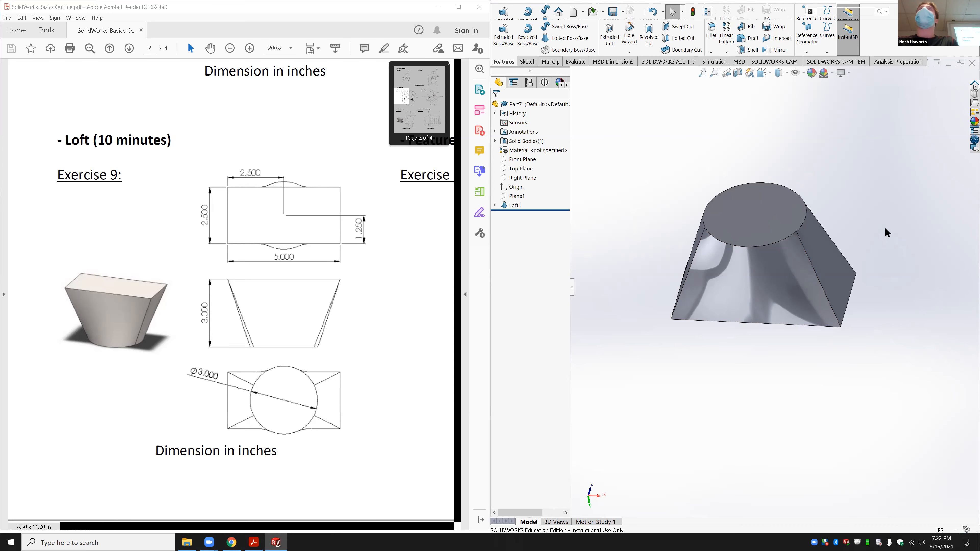
# Step: Orbit Loft1 to a new orientation and bring up the sketching tools
pyautogui.moveTo(885, 228)
pyautogui.mouseDown(button='middle')
pyautogui.moveTo(887, 242)
pyautogui.moveTo(865, 238)
pyautogui.moveTo(870, 226)
pyautogui.mouseUp(button='middle')
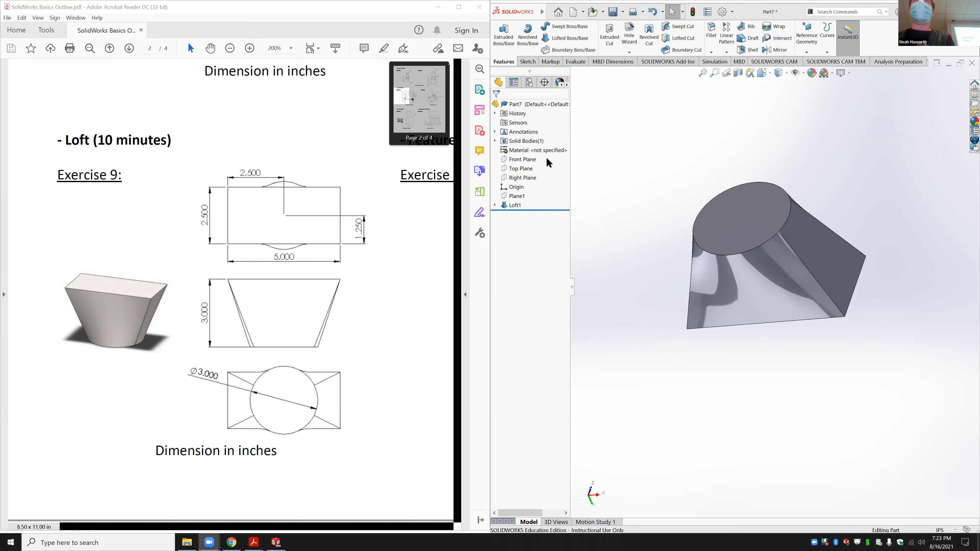
pyautogui.click(535, 61)
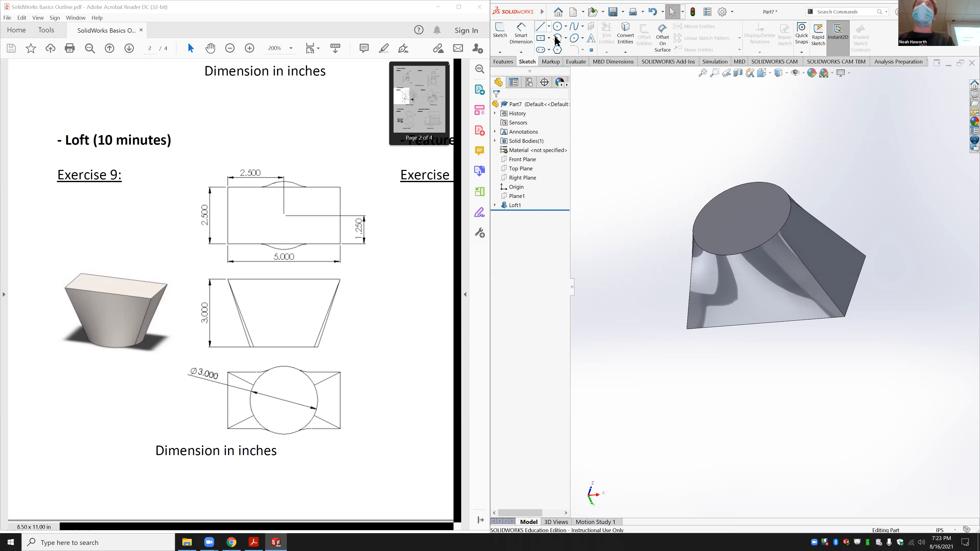
pyautogui.click(548, 37)
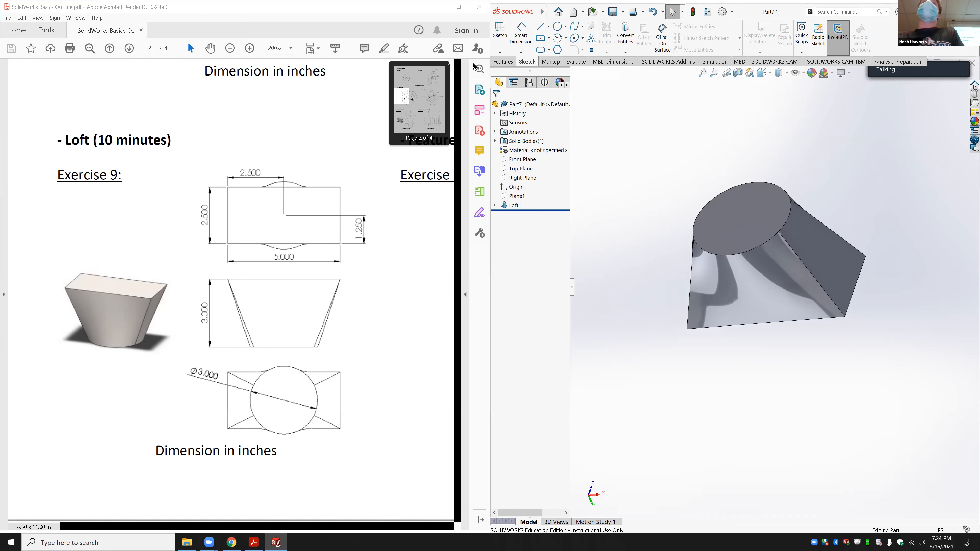
pyautogui.click(503, 62)
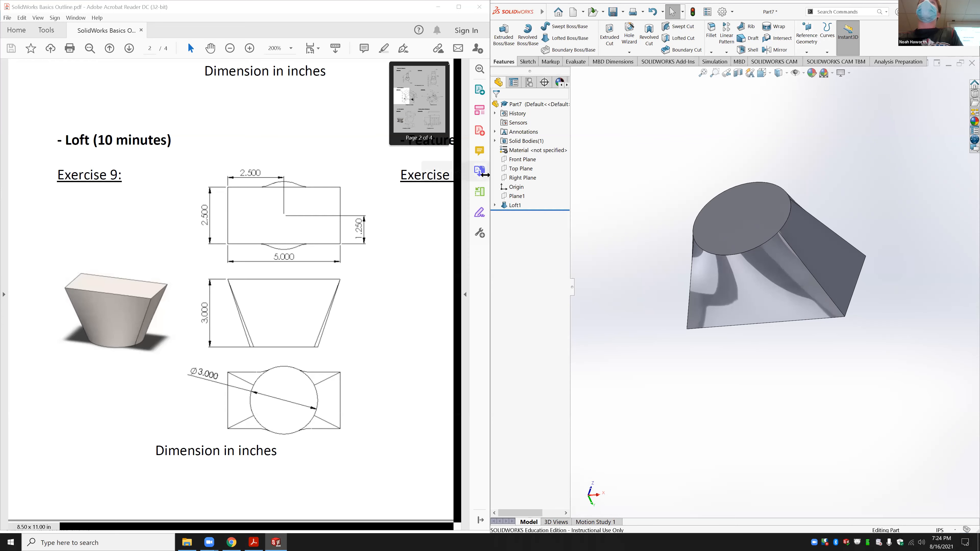
pyautogui.click(512, 196)
pyautogui.click(519, 181)
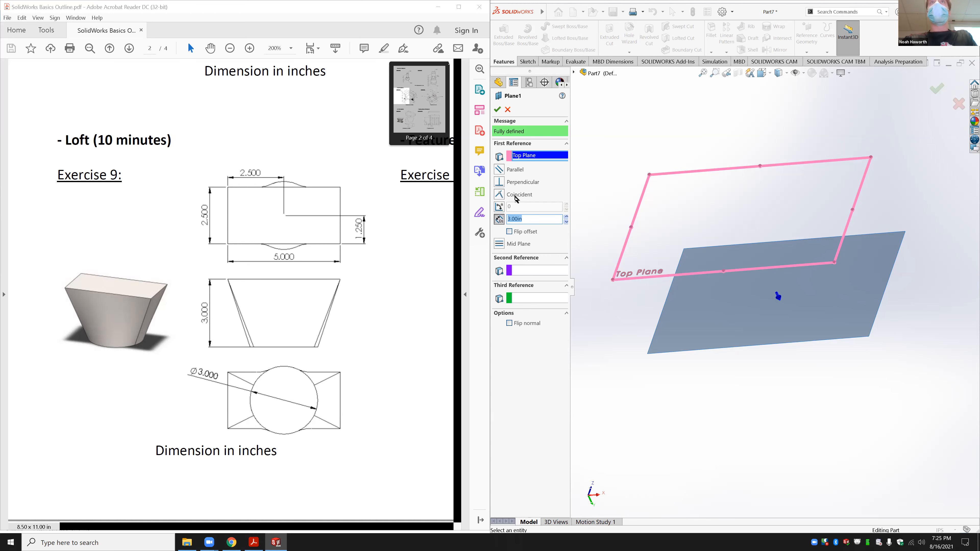
# Step: Cancel the Plane1 edit without changes and orbit Loft1 to a side view
pyautogui.click(508, 110)
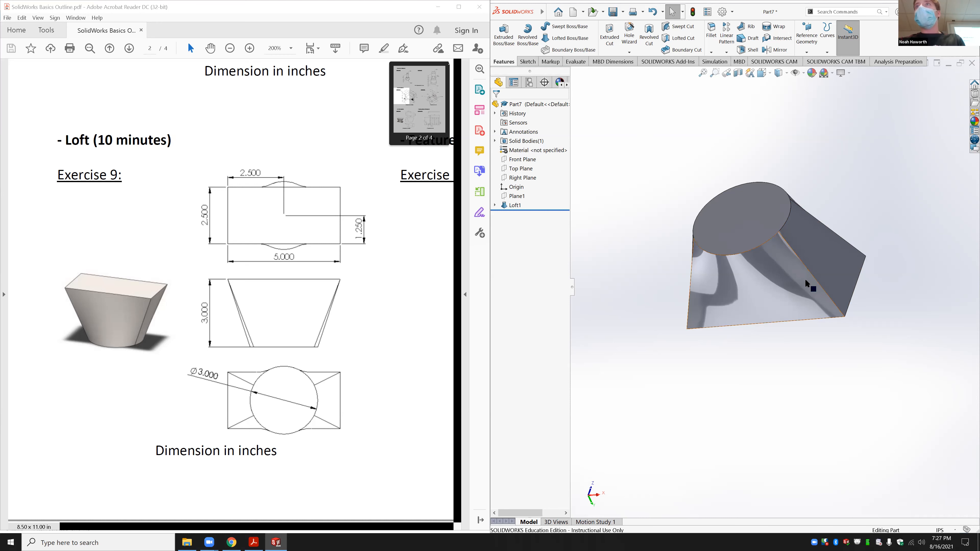
pyautogui.moveTo(801, 367); pyautogui.dragTo(863, 309, button='middle')
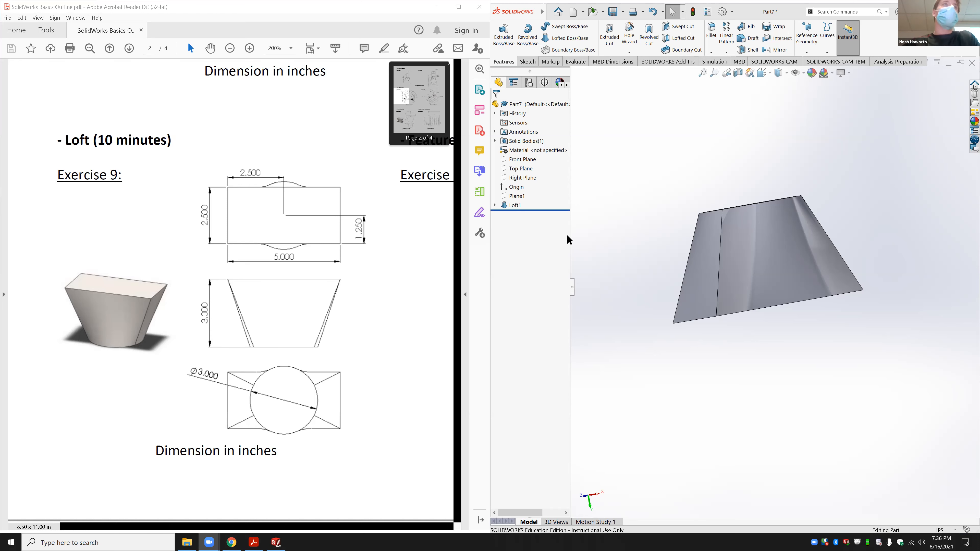
# Step: Scroll the course PDF back to page 2 and pan toward the Exercise 10 plate drawing
pyautogui.scroll(-8, 302, 324)
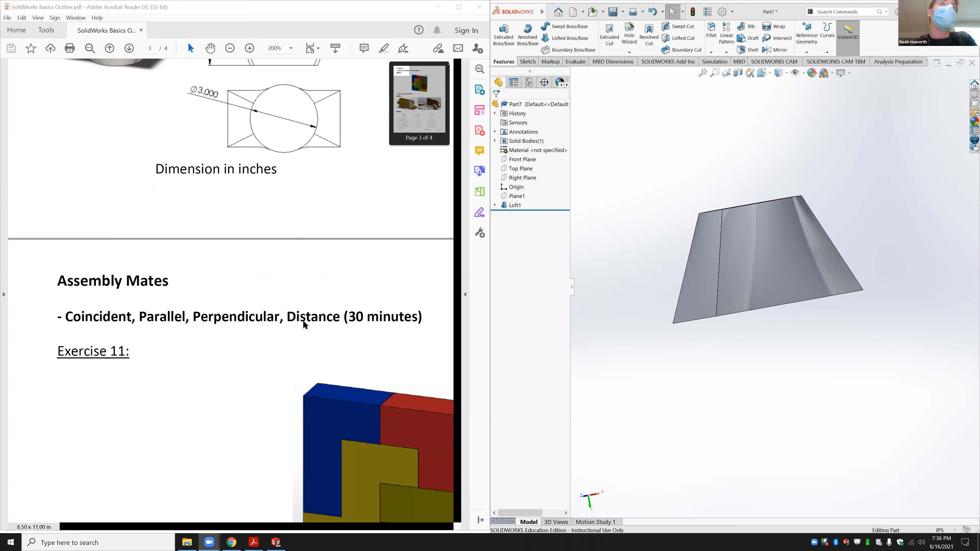
pyautogui.scroll(2, 303, 324)
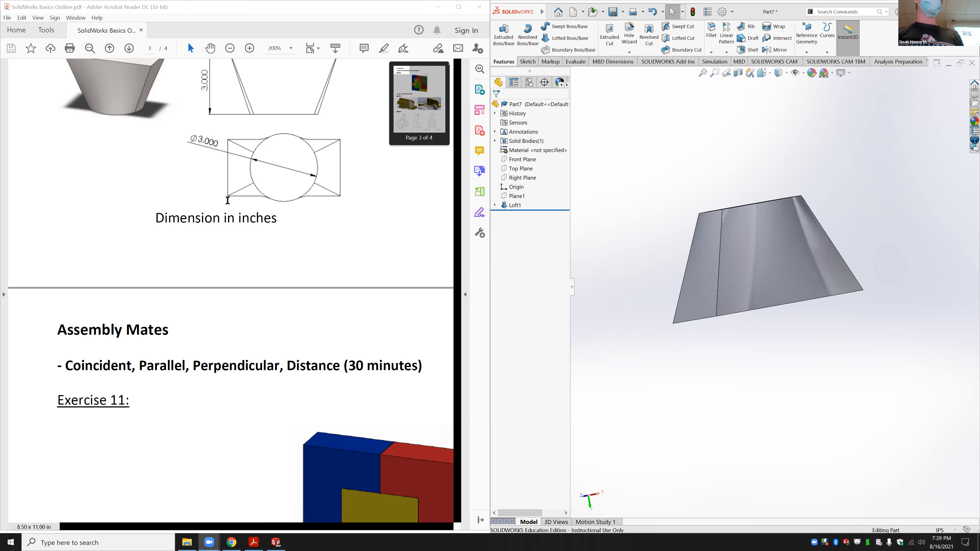
pyautogui.scroll(5, 229, 203)
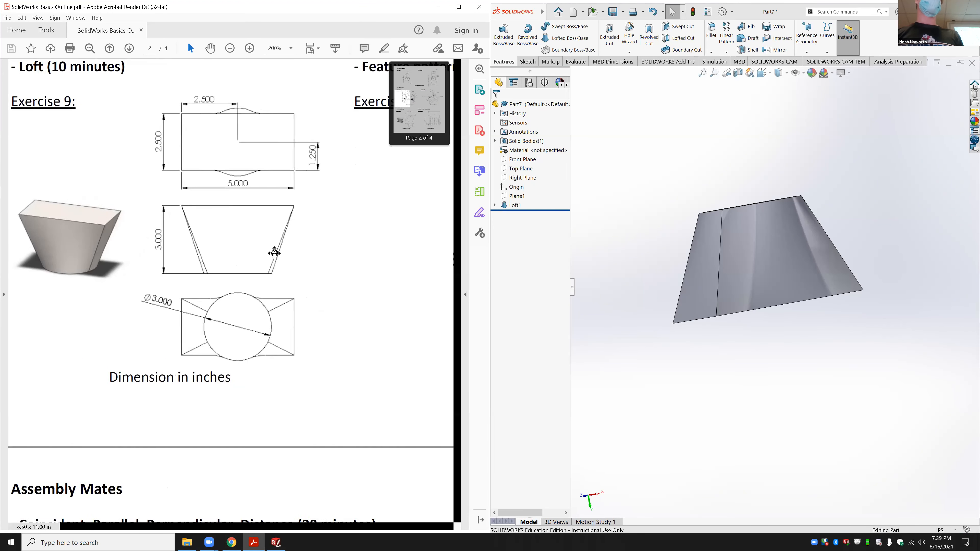
pyautogui.moveTo(274, 253); pyautogui.dragTo(262, 258, button='middle')
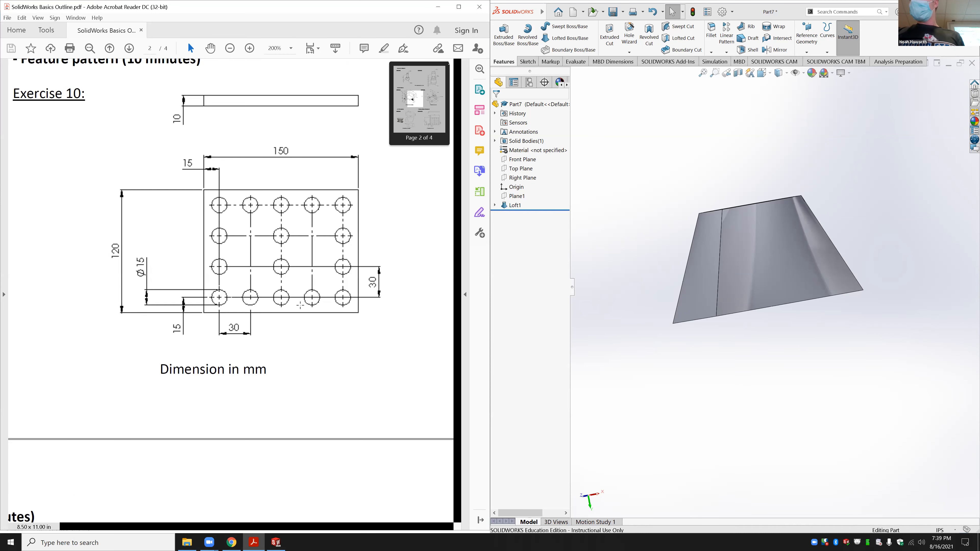